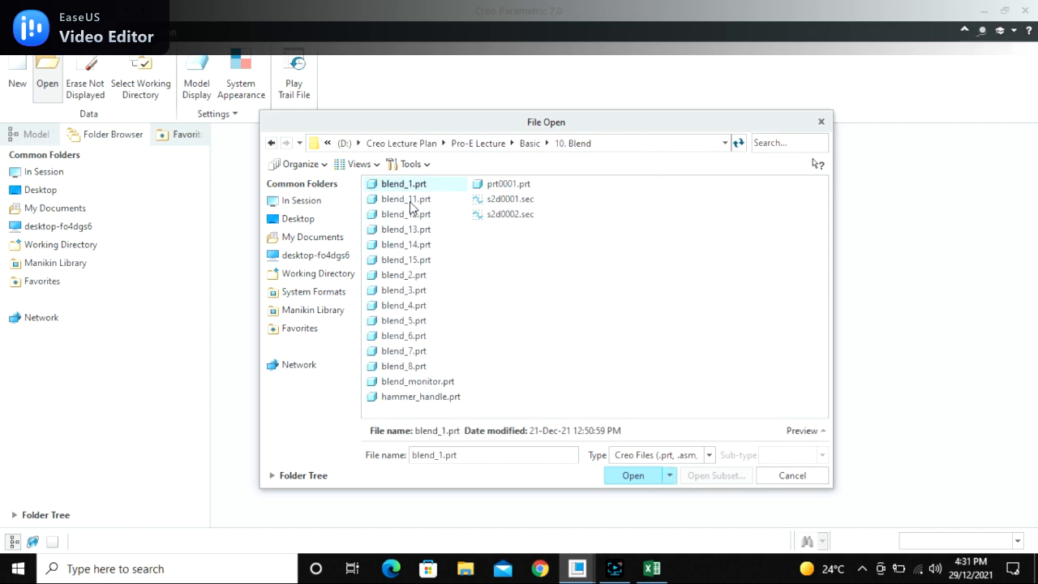
Enlarge the File Open dialog and show a large model preview to inspect blend_1.prt
{"action": "left_click_drag", "start_coordinate": [365, 131], "coordinate": [105, 23]}
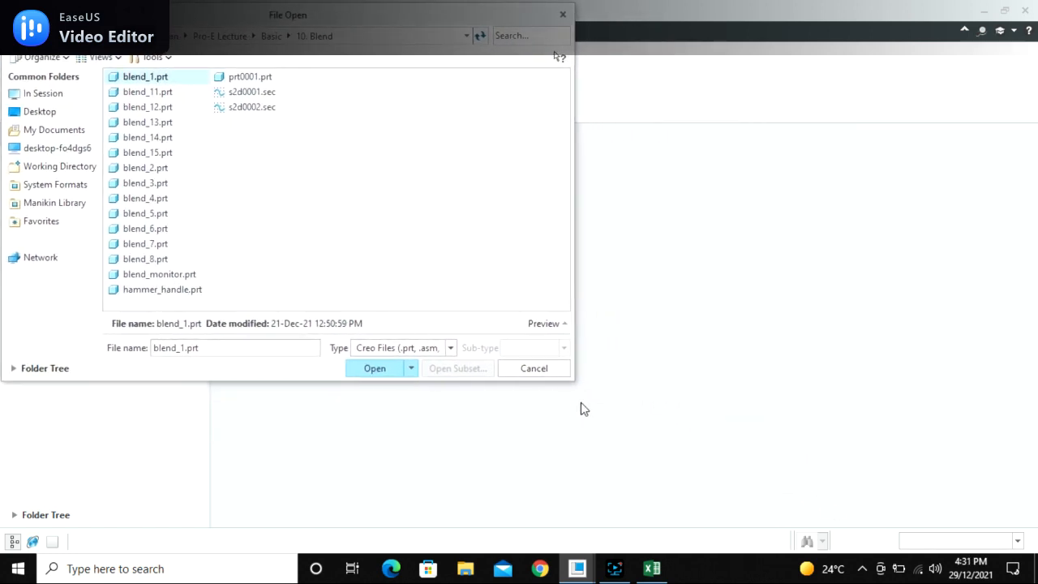
{"action": "left_click_drag", "start_coordinate": [572, 381], "coordinate": [1004, 520]}
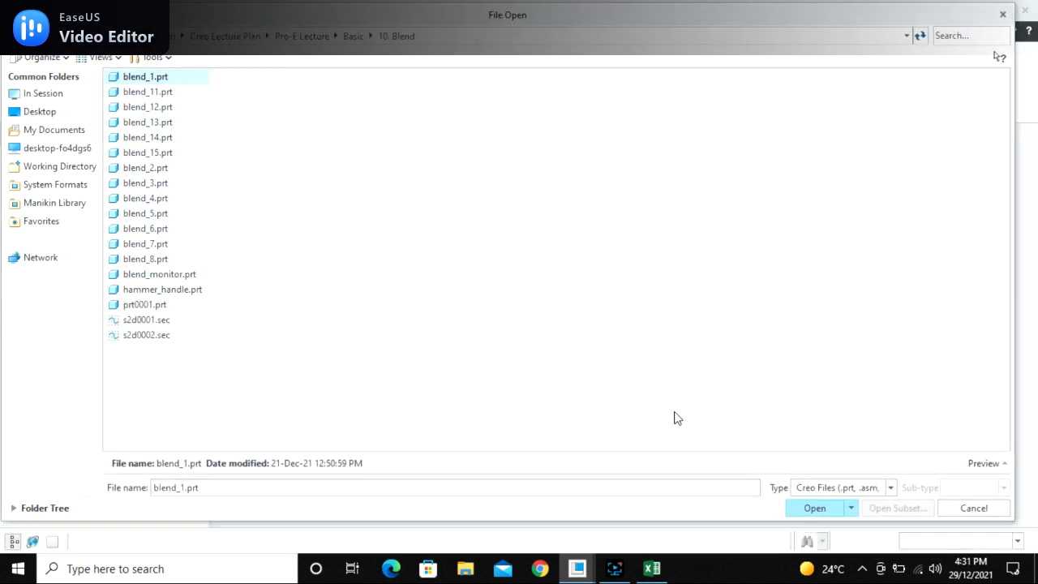
{"action": "left_click", "coordinate": [982, 462]}
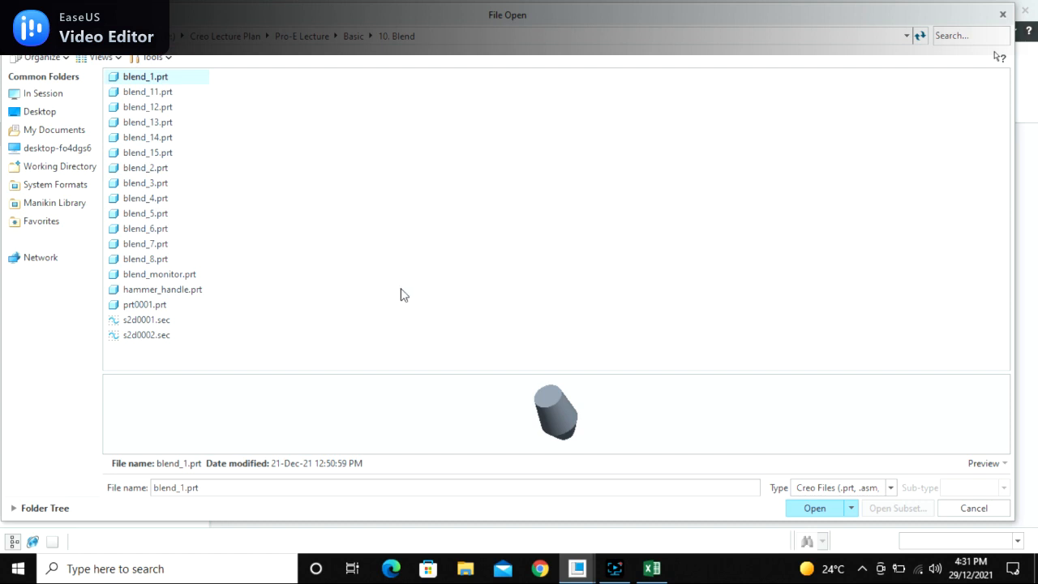
{"action": "left_click_drag", "start_coordinate": [507, 372], "coordinate": [505, 256]}
{"action": "mouse_move", "coordinate": [568, 363]}
{"action": "middle_mouse_down"}
{"action": "mouse_move", "coordinate": [574, 303]}
{"action": "mouse_move", "coordinate": [577, 360]}
{"action": "middle_mouse_up"}
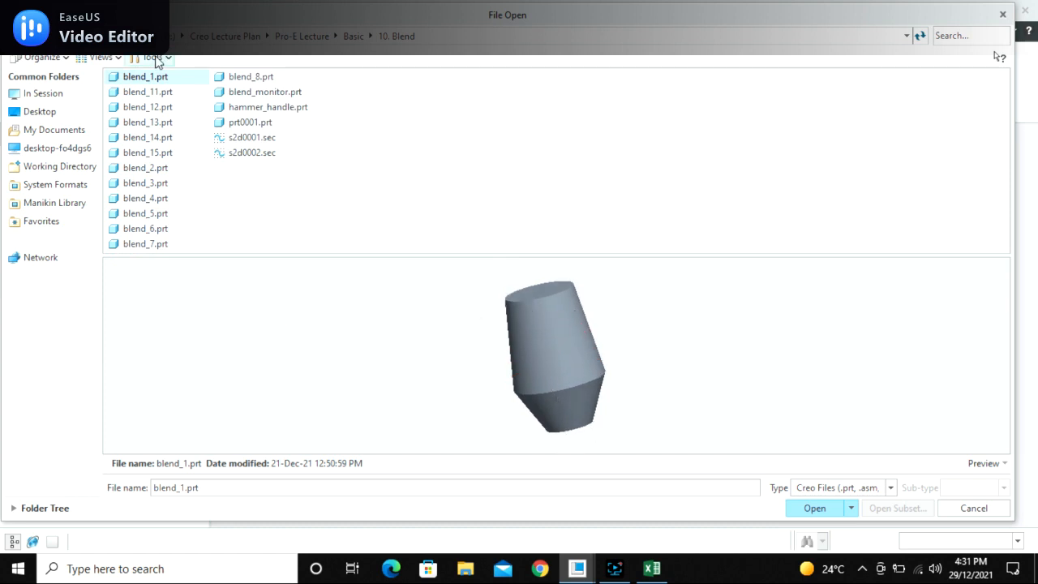
Preview blend_2.prt and blend_3.prt from different angles, enlarging the preview area further
{"action": "left_click", "coordinate": [145, 167]}
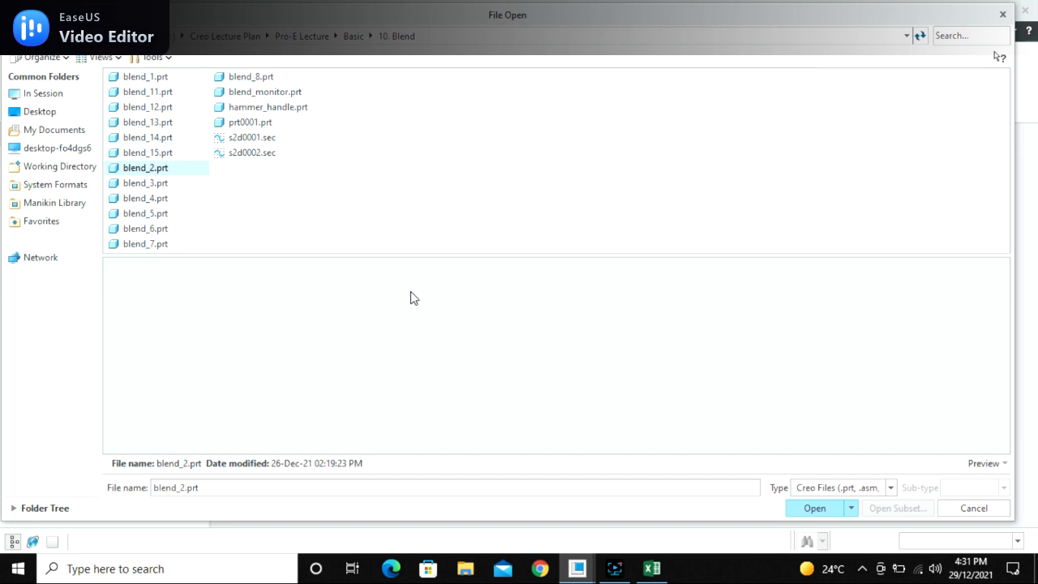
{"action": "mouse_move", "coordinate": [611, 361]}
{"action": "middle_mouse_down"}
{"action": "mouse_move", "coordinate": [586, 380]}
{"action": "mouse_move", "coordinate": [634, 402]}
{"action": "mouse_move", "coordinate": [562, 267]}
{"action": "mouse_move", "coordinate": [621, 377]}
{"action": "mouse_move", "coordinate": [624, 305]}
{"action": "middle_mouse_up"}
{"action": "left_click_drag", "start_coordinate": [627, 256], "coordinate": [630, 158]}
{"action": "left_click", "coordinate": [258, 108]}
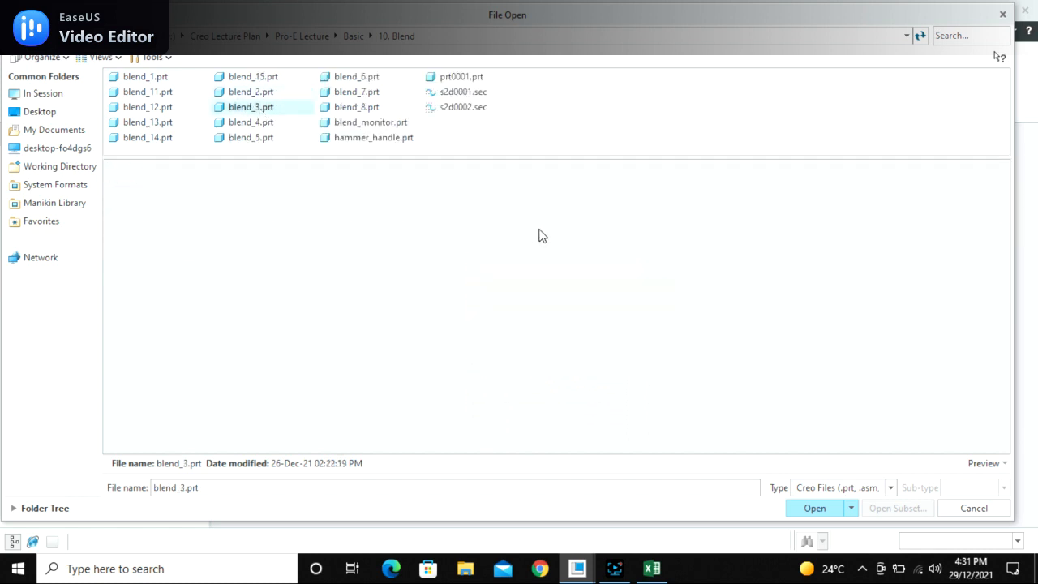
{"action": "mouse_move", "coordinate": [563, 257]}
{"action": "middle_mouse_down"}
{"action": "mouse_move", "coordinate": [574, 278]}
{"action": "mouse_move", "coordinate": [581, 193]}
{"action": "mouse_move", "coordinate": [578, 322]}
{"action": "mouse_move", "coordinate": [581, 308]}
{"action": "mouse_move", "coordinate": [533, 321]}
{"action": "middle_mouse_up"}
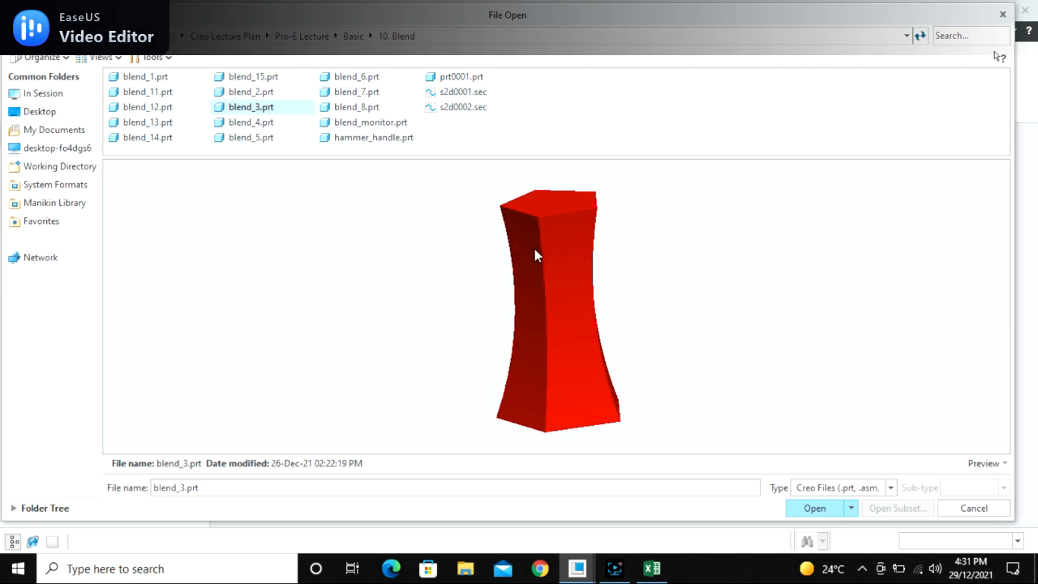
Preview blend_4.prt and the bottle model blend_5.prt, examining each from several angles
{"action": "left_click", "coordinate": [245, 128]}
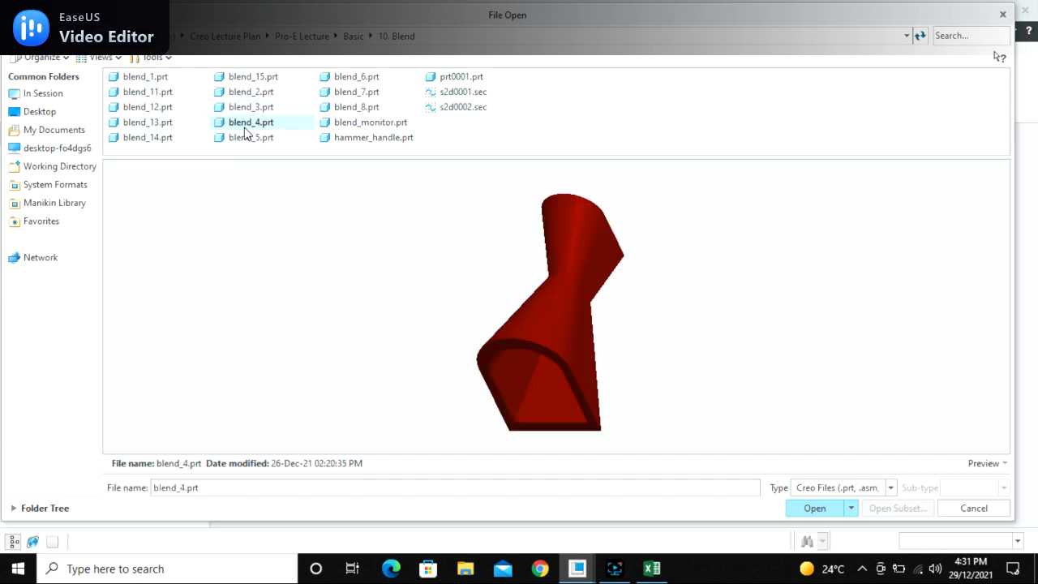
{"action": "mouse_move", "coordinate": [571, 318]}
{"action": "middle_mouse_down"}
{"action": "mouse_move", "coordinate": [584, 194]}
{"action": "mouse_move", "coordinate": [559, 313]}
{"action": "mouse_move", "coordinate": [591, 242]}
{"action": "mouse_move", "coordinate": [629, 229]}
{"action": "middle_mouse_up"}
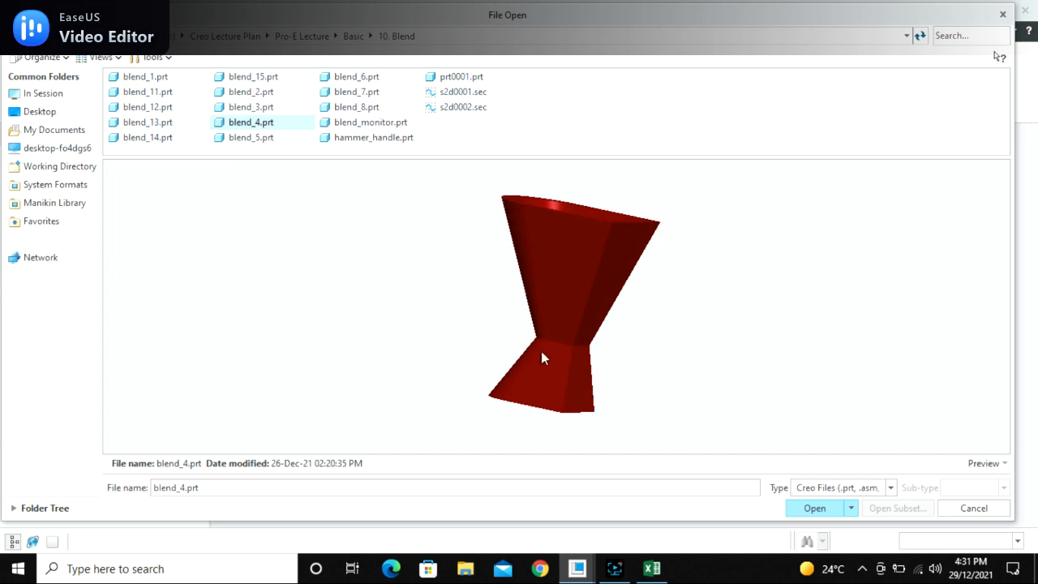
{"action": "left_click", "coordinate": [253, 138]}
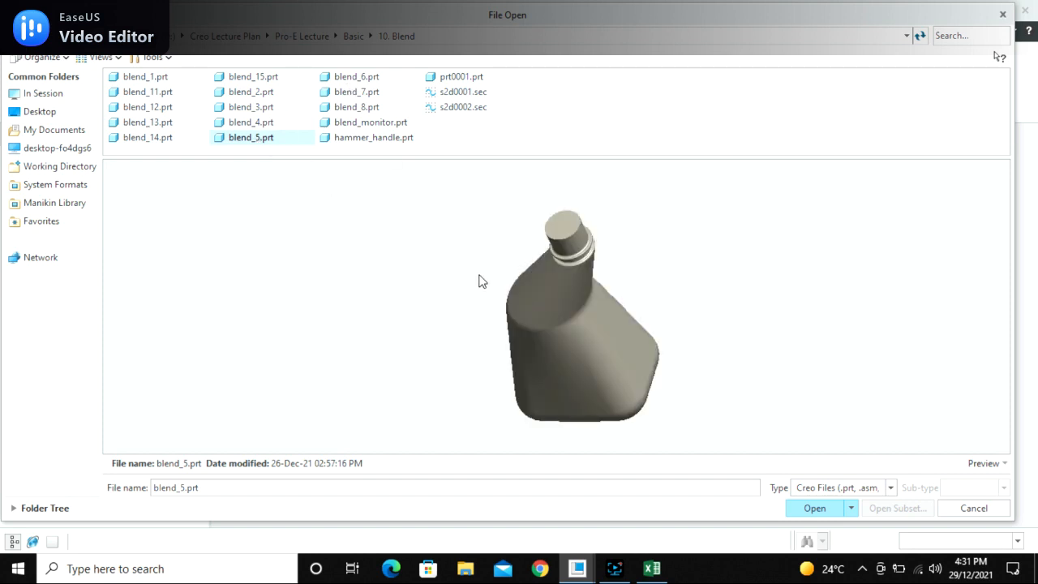
{"action": "mouse_move", "coordinate": [631, 358]}
{"action": "middle_mouse_down"}
{"action": "mouse_move", "coordinate": [652, 302]}
{"action": "mouse_move", "coordinate": [418, 312]}
{"action": "middle_mouse_up"}
{"action": "mouse_move", "coordinate": [579, 356]}
{"action": "middle_mouse_down"}
{"action": "mouse_move", "coordinate": [445, 358]}
{"action": "mouse_move", "coordinate": [550, 395]}
{"action": "mouse_move", "coordinate": [440, 375]}
{"action": "mouse_move", "coordinate": [574, 351]}
{"action": "mouse_move", "coordinate": [507, 364]}
{"action": "middle_mouse_up"}
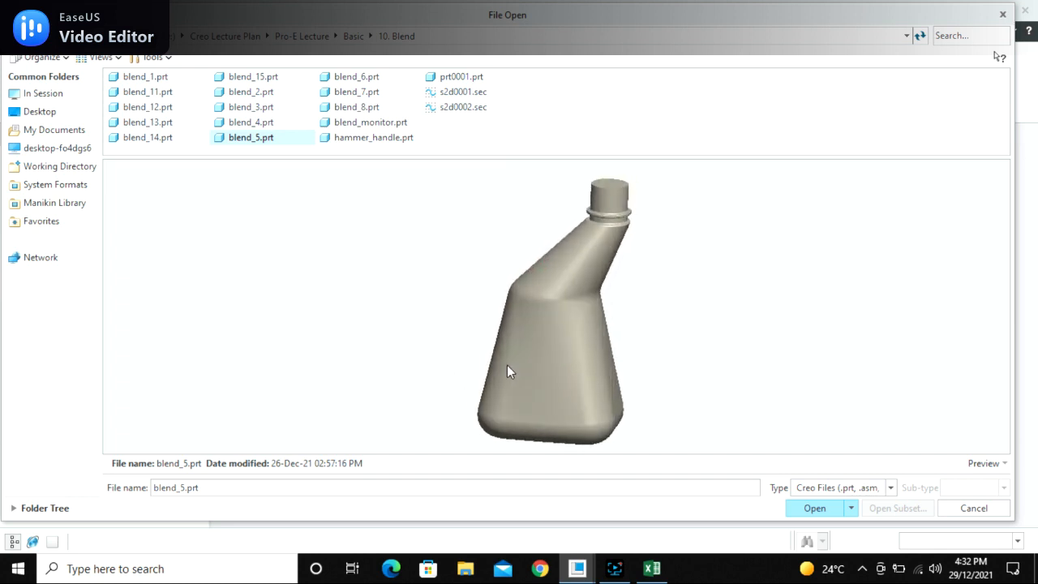
Preview blend_6.prt and examine the faceted blue solid from another angle
{"action": "left_click", "coordinate": [360, 80]}
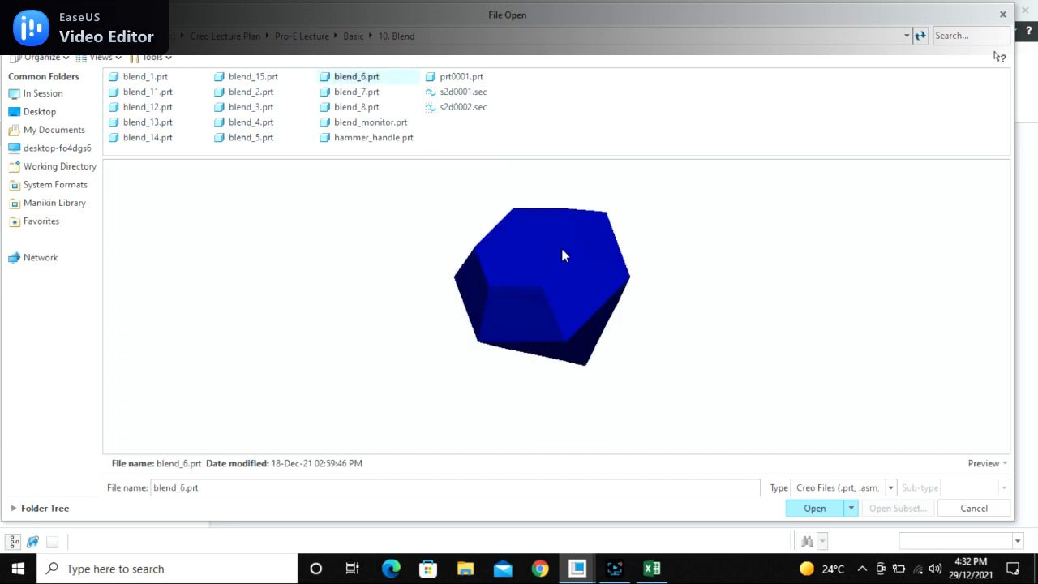
{"action": "scroll", "coordinate": [562, 250], "scroll_direction": "down", "scroll_amount": 3}
{"action": "scroll", "coordinate": [538, 300], "scroll_direction": "up", "scroll_amount": 3}
{"action": "mouse_move", "coordinate": [535, 320]}
{"action": "middle_mouse_down"}
{"action": "mouse_move", "coordinate": [554, 287]}
{"action": "mouse_move", "coordinate": [547, 277]}
{"action": "mouse_move", "coordinate": [574, 319]}
{"action": "middle_mouse_up"}
{"action": "scroll", "coordinate": [574, 319], "scroll_direction": "down", "scroll_amount": 1}
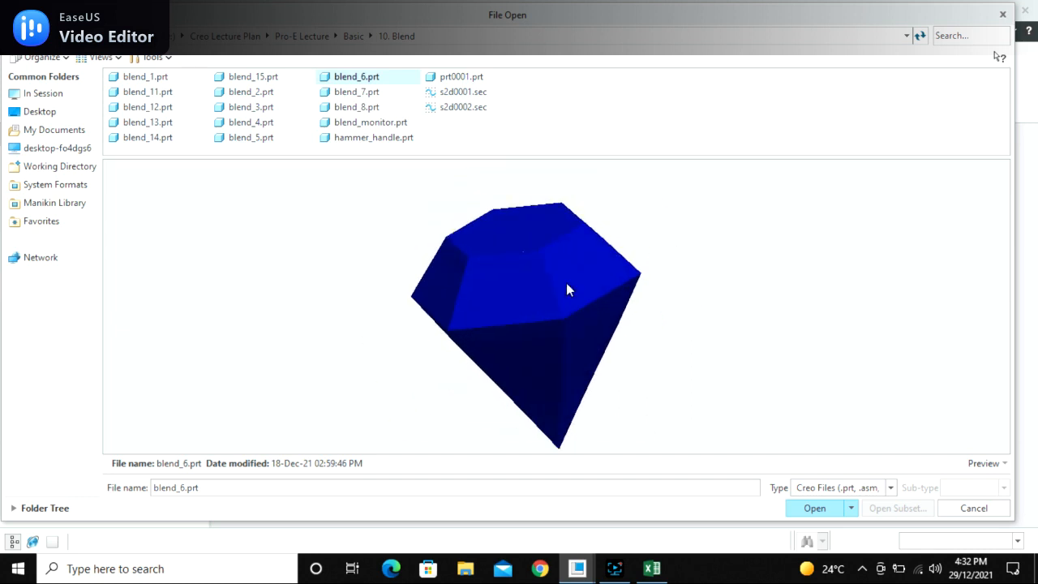
Preview blend_7.prt and examine its hollow opening and twisted side faces from several angles
{"action": "left_click", "coordinate": [351, 94]}
{"action": "mouse_move", "coordinate": [497, 324]}
{"action": "middle_mouse_down"}
{"action": "mouse_move", "coordinate": [495, 278]}
{"action": "mouse_move", "coordinate": [459, 271]}
{"action": "mouse_move", "coordinate": [364, 295]}
{"action": "mouse_move", "coordinate": [271, 341]}
{"action": "middle_mouse_up"}
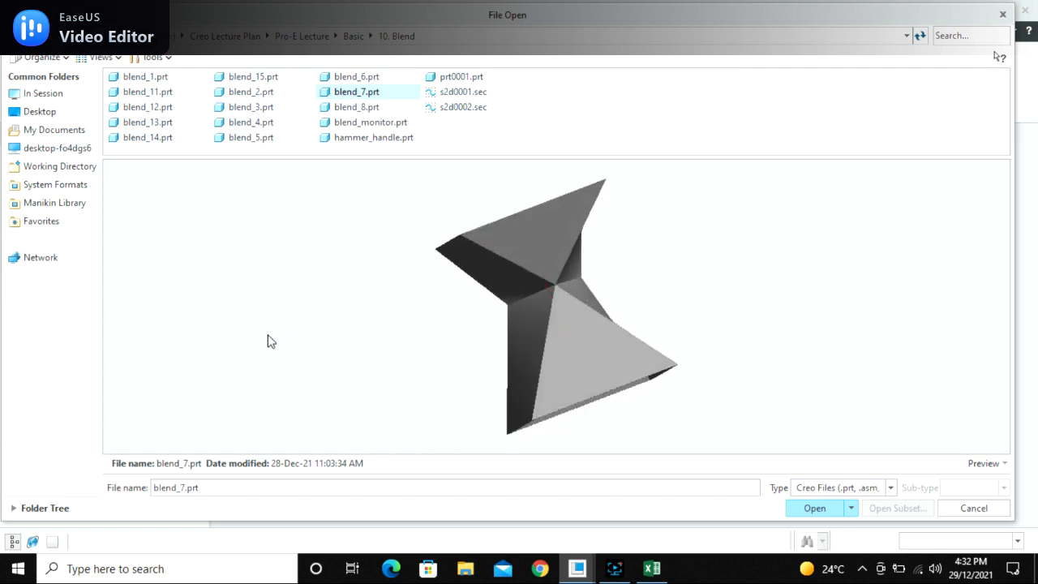
{"action": "scroll", "coordinate": [559, 326], "scroll_direction": "down", "scroll_amount": 1}
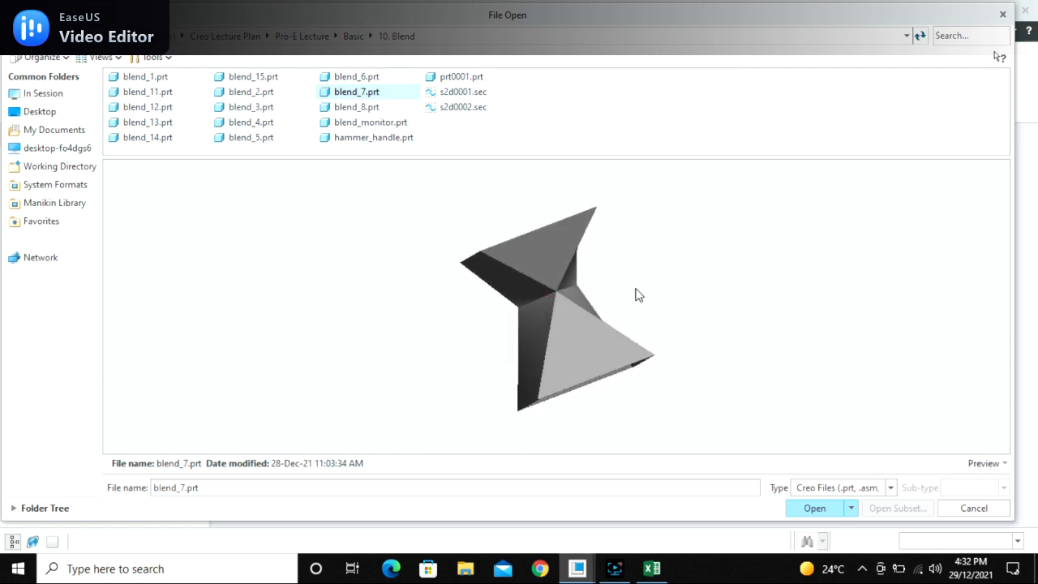
{"action": "middle_click_drag", "start_coordinate": [633, 295], "coordinate": [639, 321]}
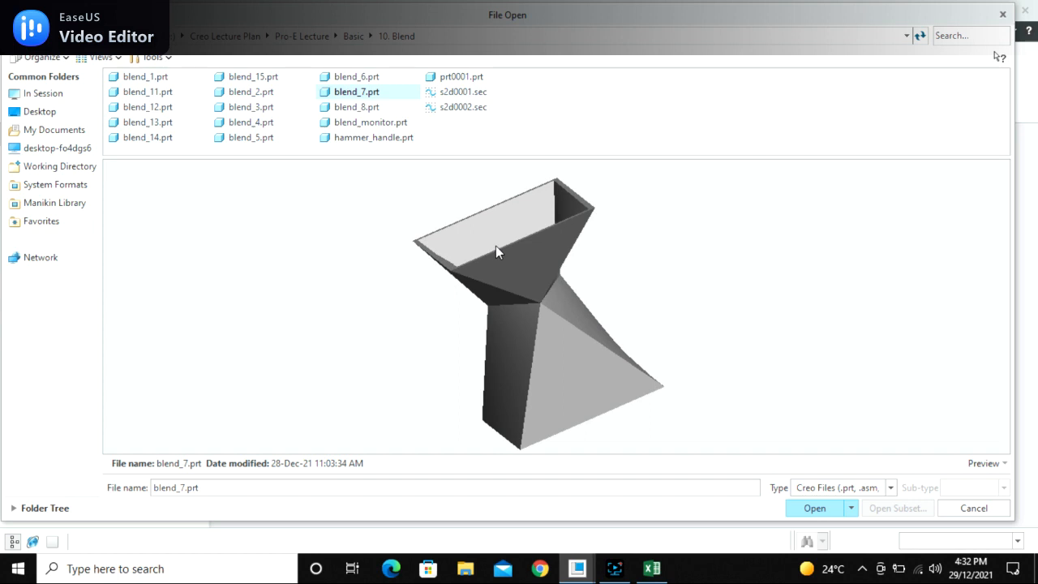
{"action": "middle_click_drag", "start_coordinate": [574, 308], "coordinate": [484, 270]}
{"action": "middle_click_drag", "start_coordinate": [543, 300], "coordinate": [609, 429]}
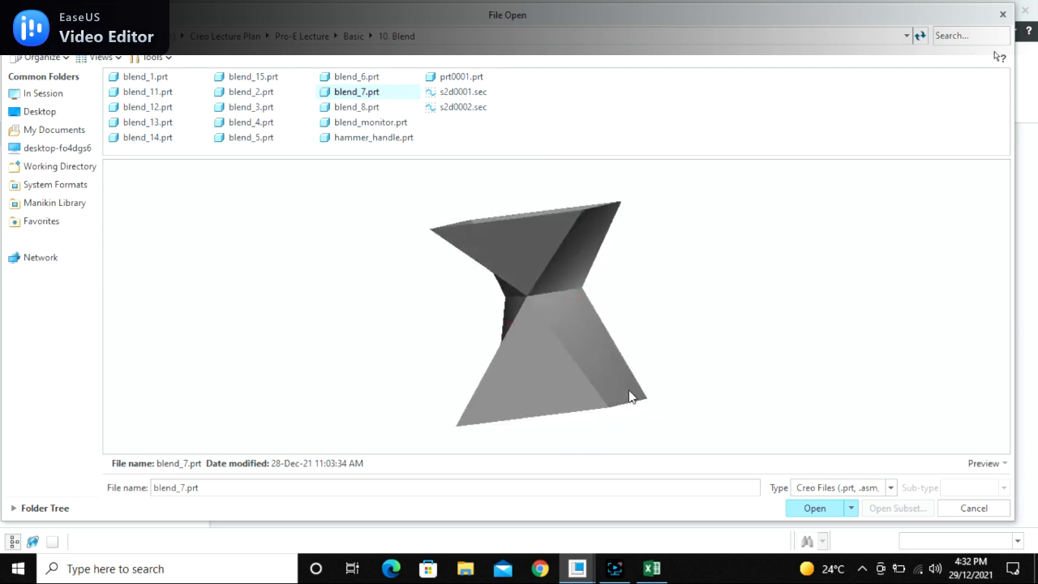
Preview the hammer head model blend_8.prt and examine its handle hole and claw up close
{"action": "left_click", "coordinate": [350, 108]}
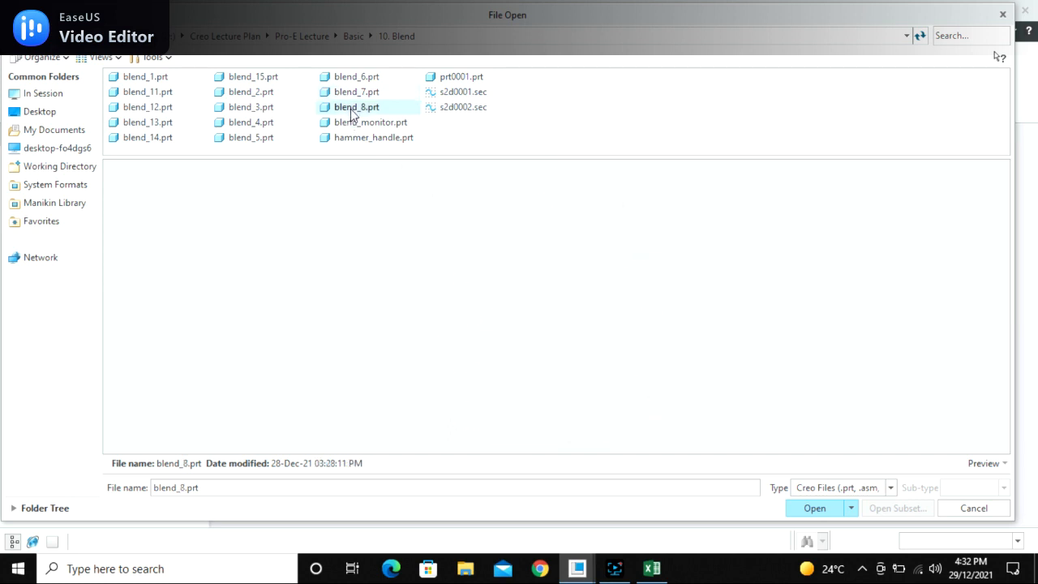
{"action": "mouse_move", "coordinate": [605, 301]}
{"action": "middle_mouse_down"}
{"action": "mouse_move", "coordinate": [631, 242]}
{"action": "mouse_move", "coordinate": [659, 234]}
{"action": "middle_mouse_up"}
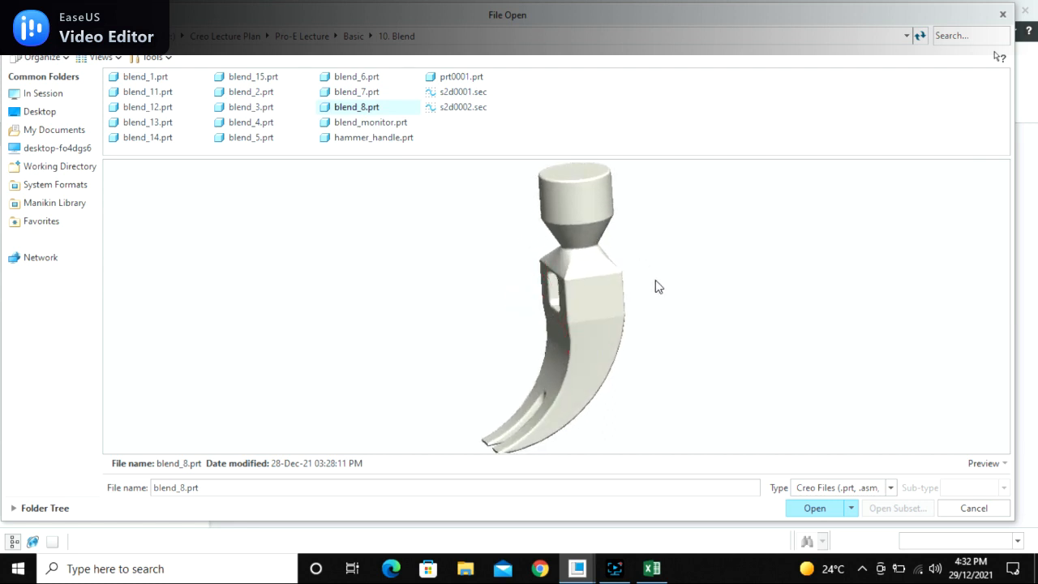
{"action": "scroll", "coordinate": [600, 376], "scroll_direction": "down", "scroll_amount": 2}
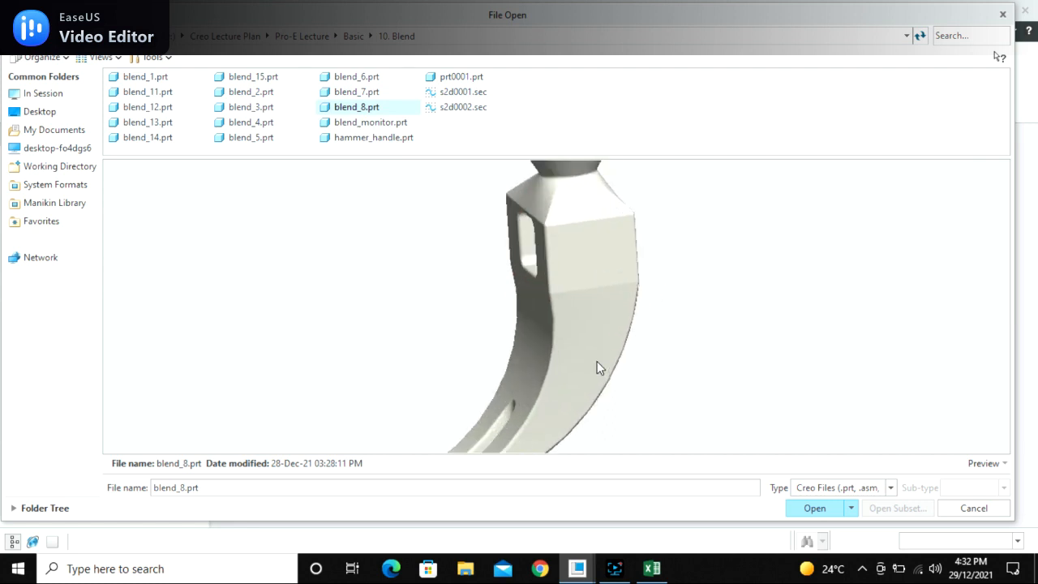
{"action": "scroll", "coordinate": [597, 361], "scroll_direction": "up", "scroll_amount": 3}
{"action": "mouse_move", "coordinate": [596, 360]}
{"action": "middle_mouse_down"}
{"action": "mouse_move", "coordinate": [627, 376]}
{"action": "mouse_move", "coordinate": [672, 373]}
{"action": "mouse_move", "coordinate": [655, 371]}
{"action": "middle_mouse_up"}
{"action": "scroll", "coordinate": [558, 363], "scroll_direction": "down", "scroll_amount": 2}
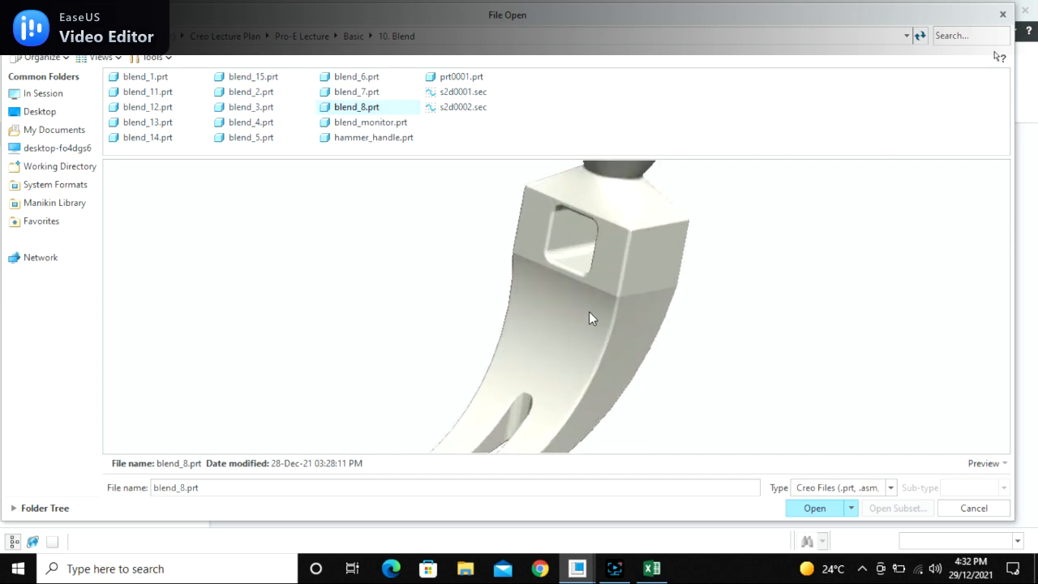
{"action": "scroll", "coordinate": [588, 324], "scroll_direction": "up", "scroll_amount": 2}
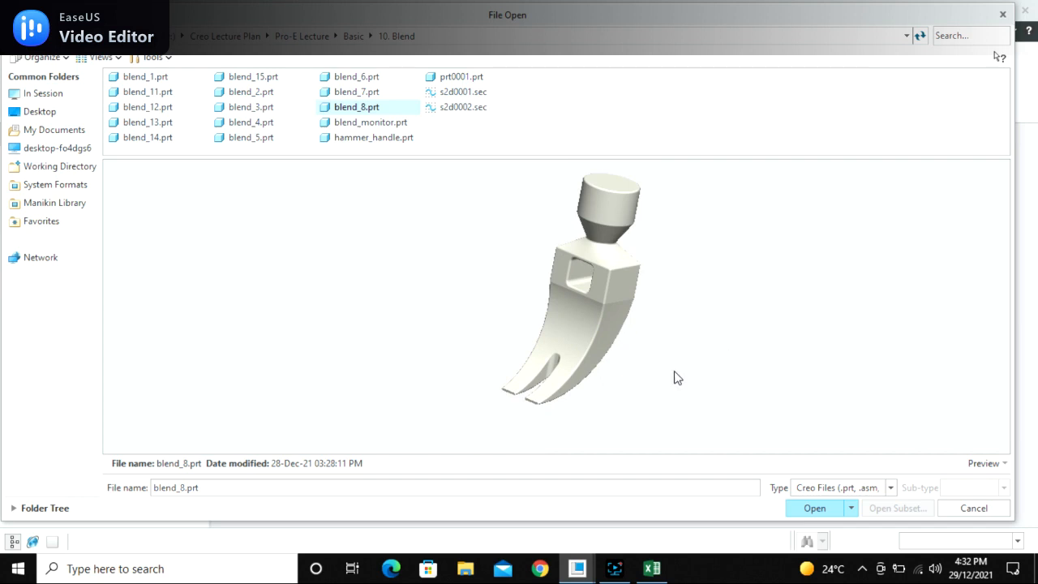
{"action": "middle_click_drag", "start_coordinate": [629, 362], "coordinate": [598, 347]}
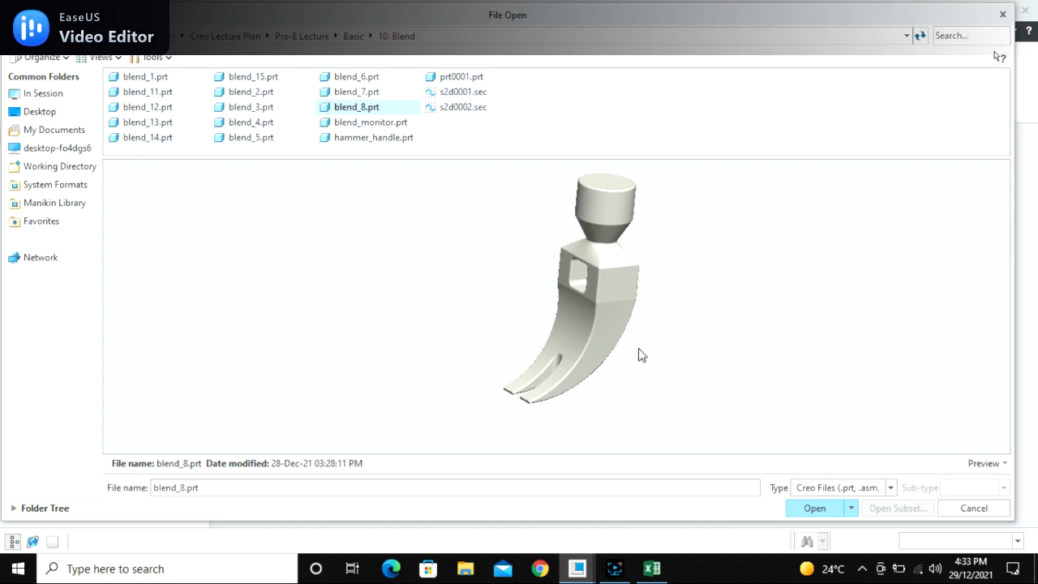
Preview the gear model blend_11.prt and examine its teeth from another angle and up close
{"action": "left_click", "coordinate": [149, 93]}
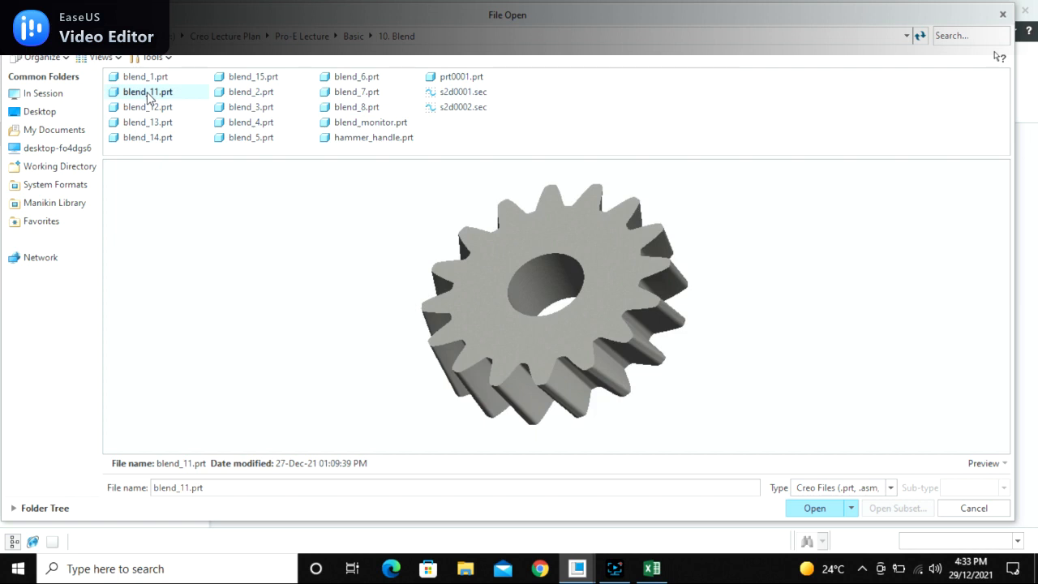
{"action": "mouse_move", "coordinate": [576, 305]}
{"action": "middle_mouse_down"}
{"action": "mouse_move", "coordinate": [586, 341]}
{"action": "mouse_move", "coordinate": [587, 257]}
{"action": "mouse_move", "coordinate": [631, 254]}
{"action": "mouse_move", "coordinate": [533, 262]}
{"action": "mouse_move", "coordinate": [481, 301]}
{"action": "mouse_move", "coordinate": [497, 249]}
{"action": "mouse_move", "coordinate": [519, 262]}
{"action": "mouse_move", "coordinate": [568, 261]}
{"action": "mouse_move", "coordinate": [509, 252]}
{"action": "middle_mouse_up"}
{"action": "scroll", "coordinate": [600, 232], "scroll_direction": "down", "scroll_amount": 3}
{"action": "scroll", "coordinate": [601, 232], "scroll_direction": "up", "scroll_amount": 3}
{"action": "scroll", "coordinate": [600, 235], "scroll_direction": "down", "scroll_amount": 5}
Preview the handle-shaped blend_12.prt and the ring-shaped blend_13.prt, examining each from different angles
{"action": "left_click", "coordinate": [150, 108]}
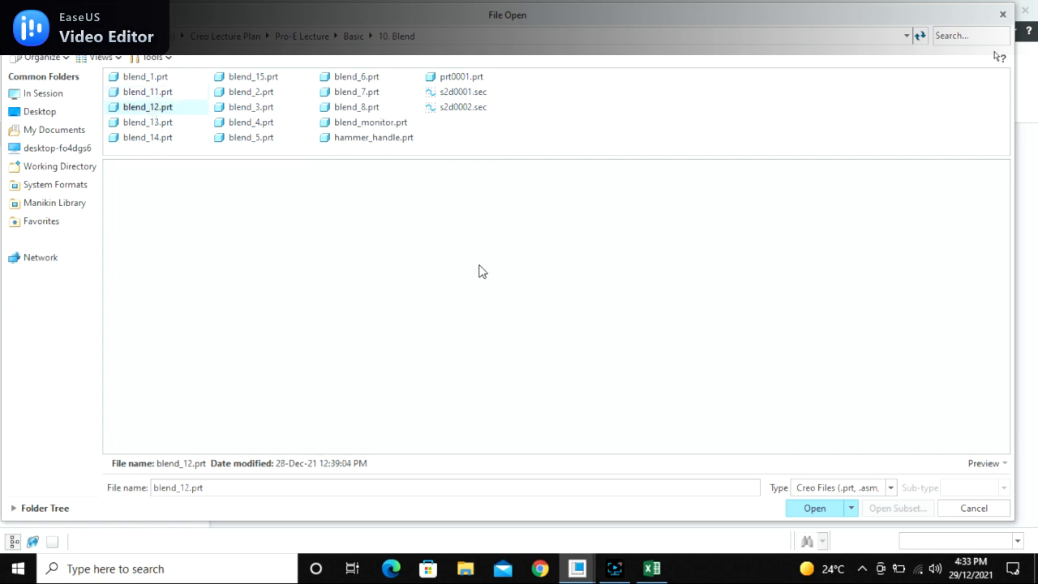
{"action": "mouse_move", "coordinate": [500, 294]}
{"action": "middle_mouse_down"}
{"action": "mouse_move", "coordinate": [560, 274]}
{"action": "mouse_move", "coordinate": [599, 304]}
{"action": "mouse_move", "coordinate": [531, 355]}
{"action": "middle_mouse_up"}
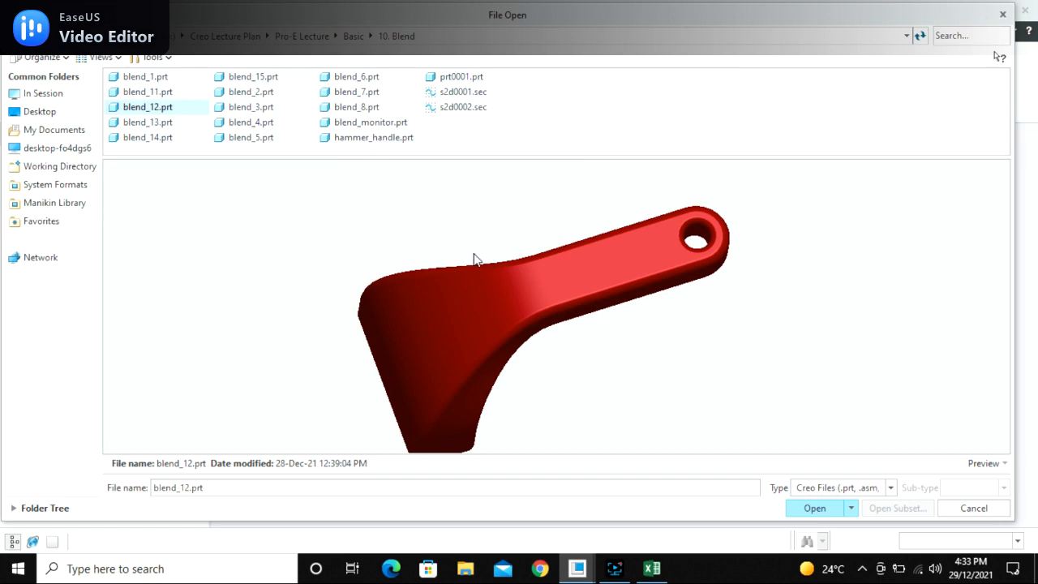
{"action": "left_click", "coordinate": [138, 122]}
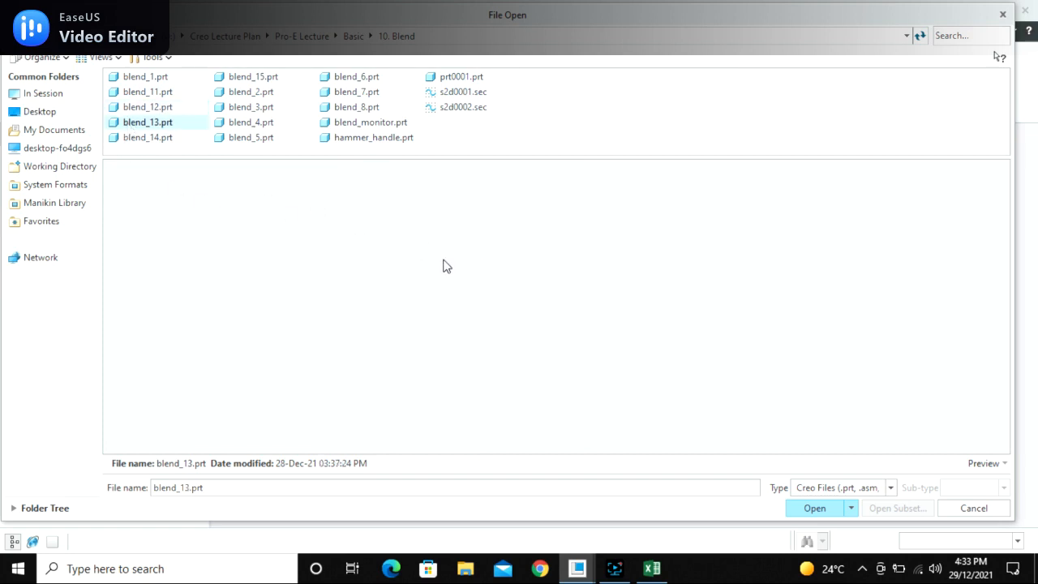
{"action": "mouse_move", "coordinate": [500, 324]}
{"action": "middle_mouse_down"}
{"action": "mouse_move", "coordinate": [535, 297]}
{"action": "mouse_move", "coordinate": [516, 310]}
{"action": "middle_mouse_up"}
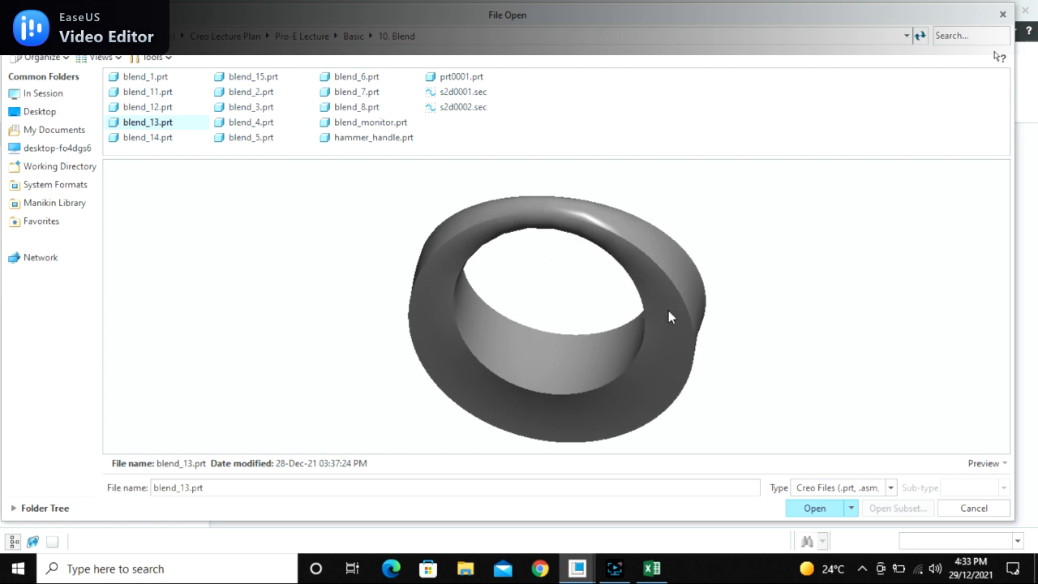
Preview the rotational blend model blend_14.prt and examine its curved body, end face and text note
{"action": "left_click", "coordinate": [136, 139]}
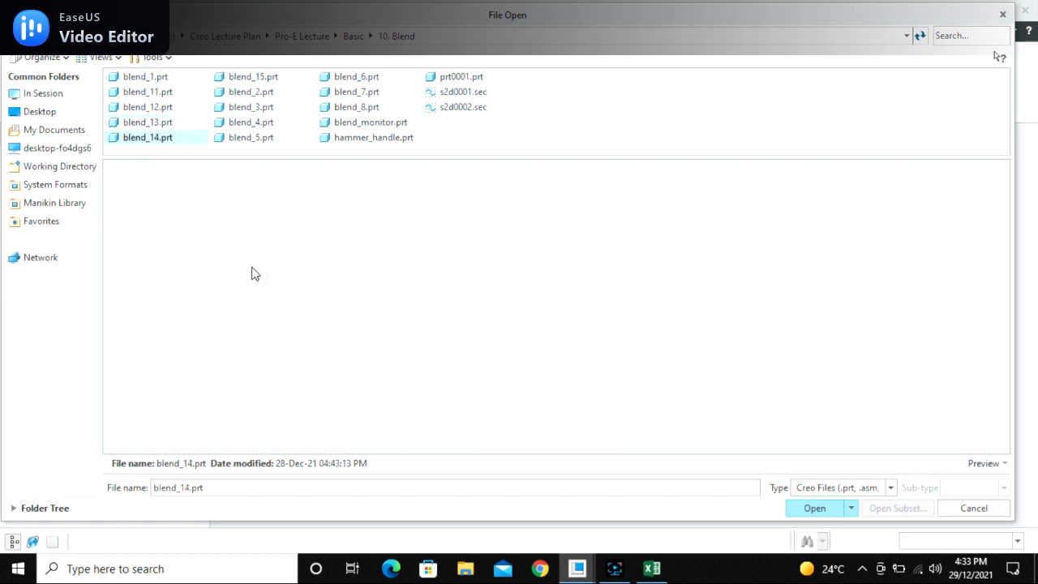
{"action": "mouse_move", "coordinate": [542, 308]}
{"action": "middle_mouse_down"}
{"action": "mouse_move", "coordinate": [565, 238]}
{"action": "mouse_move", "coordinate": [535, 235]}
{"action": "mouse_move", "coordinate": [573, 228]}
{"action": "middle_mouse_up"}
{"action": "scroll", "coordinate": [480, 399], "scroll_direction": "down", "scroll_amount": 2}
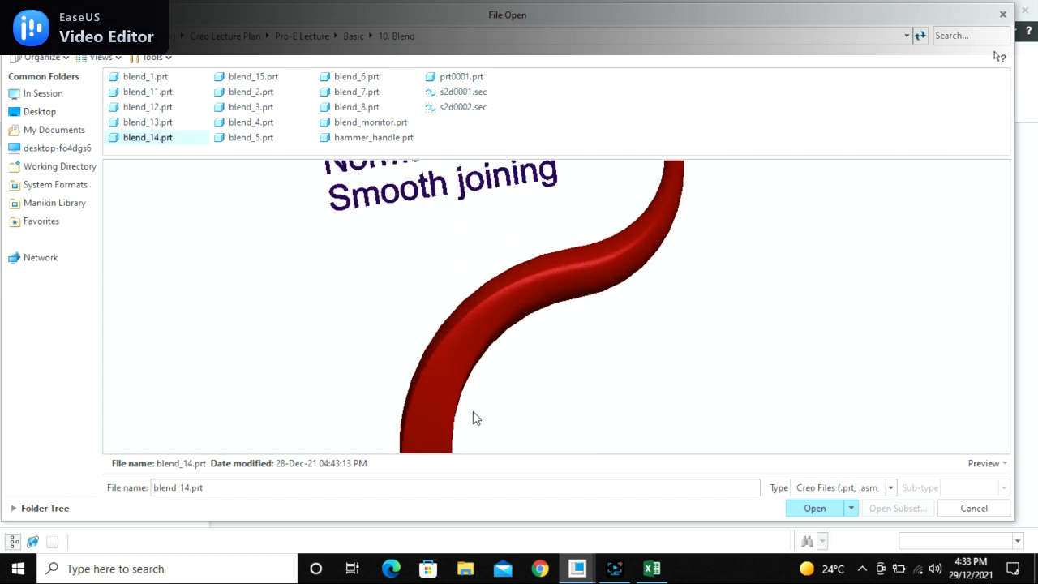
{"action": "scroll", "coordinate": [460, 348], "scroll_direction": "up", "scroll_amount": 2}
{"action": "mouse_move", "coordinate": [483, 328]}
{"action": "middle_mouse_down"}
{"action": "mouse_move", "coordinate": [454, 294]}
{"action": "mouse_move", "coordinate": [466, 386]}
{"action": "middle_mouse_up"}
{"action": "scroll", "coordinate": [621, 218], "scroll_direction": "down", "scroll_amount": 5}
{"action": "middle_click_drag", "start_coordinate": [614, 260], "coordinate": [608, 361]}
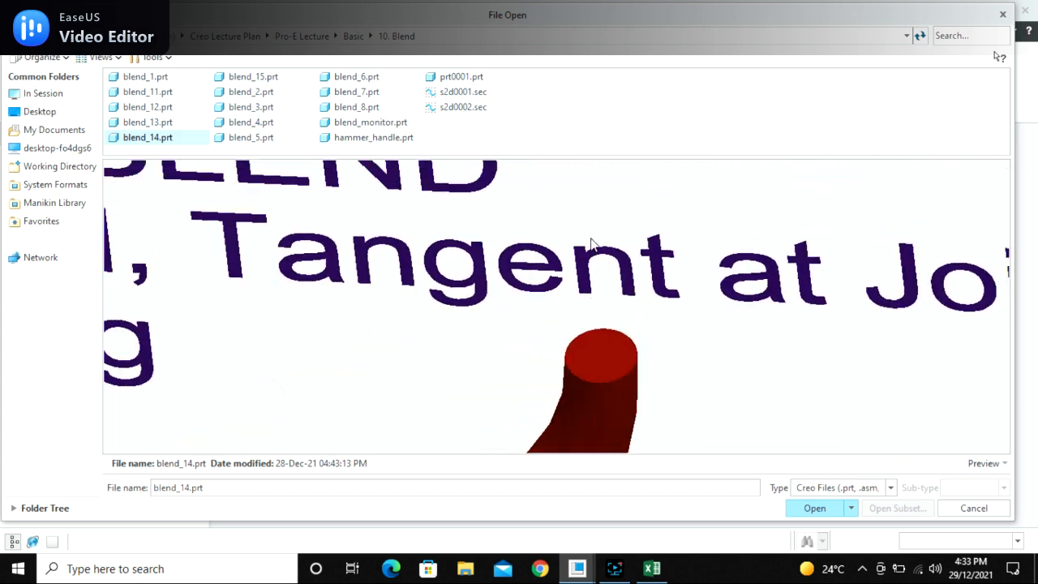
{"action": "scroll", "coordinate": [591, 245], "scroll_direction": "up", "scroll_amount": 7}
{"action": "scroll", "coordinate": [590, 248], "scroll_direction": "down", "scroll_amount": 1}
{"action": "middle_click_drag", "start_coordinate": [578, 276], "coordinate": [578, 253]}
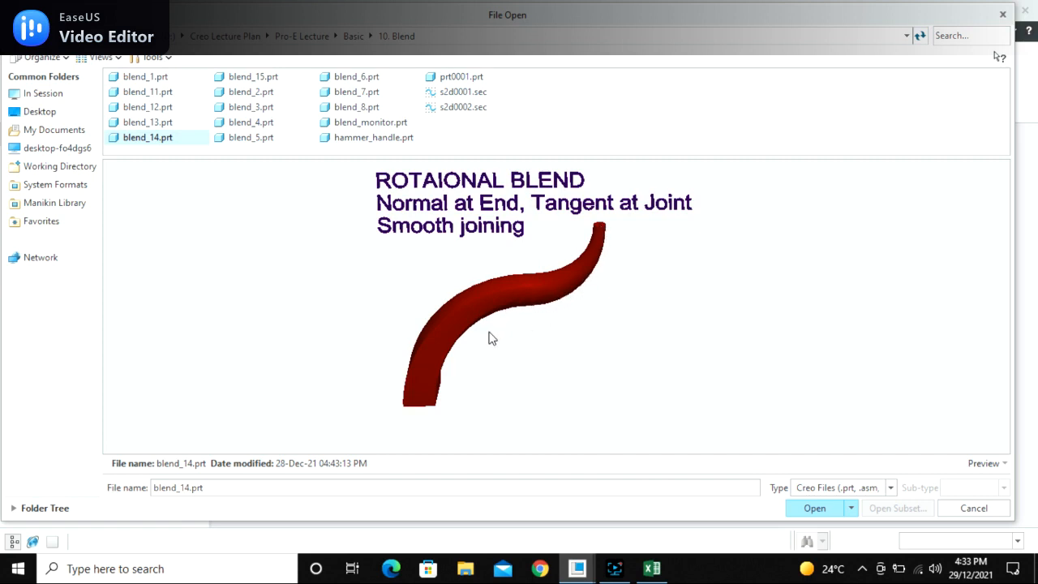
Preview the two horns in blend_15.prt from several angles, and close the File Open dialog without opening a part
{"action": "left_click", "coordinate": [240, 76]}
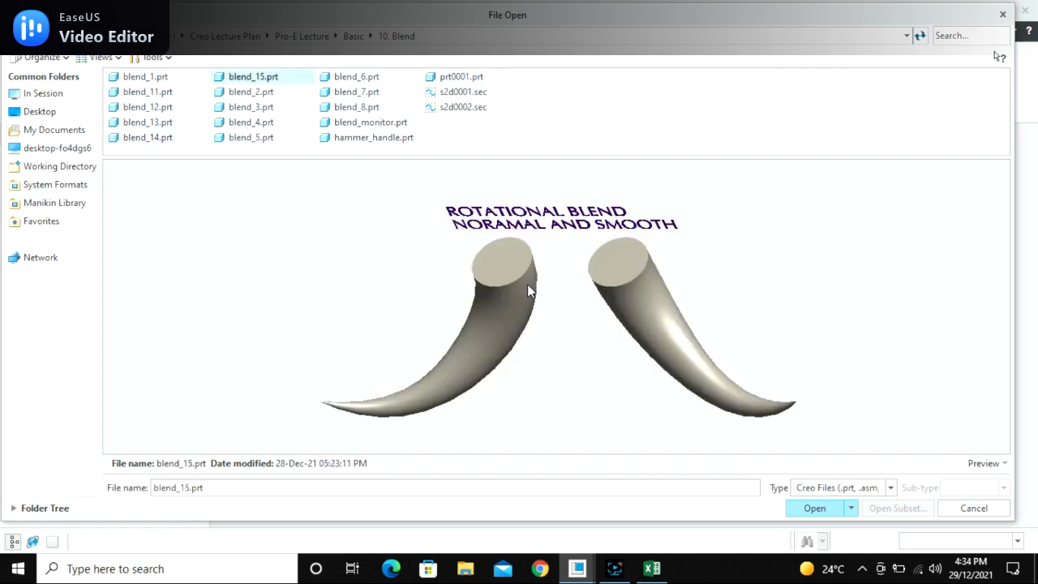
{"action": "scroll", "coordinate": [518, 281], "scroll_direction": "up", "scroll_amount": 3}
{"action": "mouse_move", "coordinate": [503, 280]}
{"action": "middle_mouse_down"}
{"action": "mouse_move", "coordinate": [548, 292]}
{"action": "mouse_move", "coordinate": [487, 329]}
{"action": "mouse_move", "coordinate": [483, 354]}
{"action": "mouse_move", "coordinate": [478, 340]}
{"action": "middle_mouse_up"}
{"action": "scroll", "coordinate": [495, 276], "scroll_direction": "down", "scroll_amount": 4}
{"action": "scroll", "coordinate": [495, 280], "scroll_direction": "up", "scroll_amount": 3}
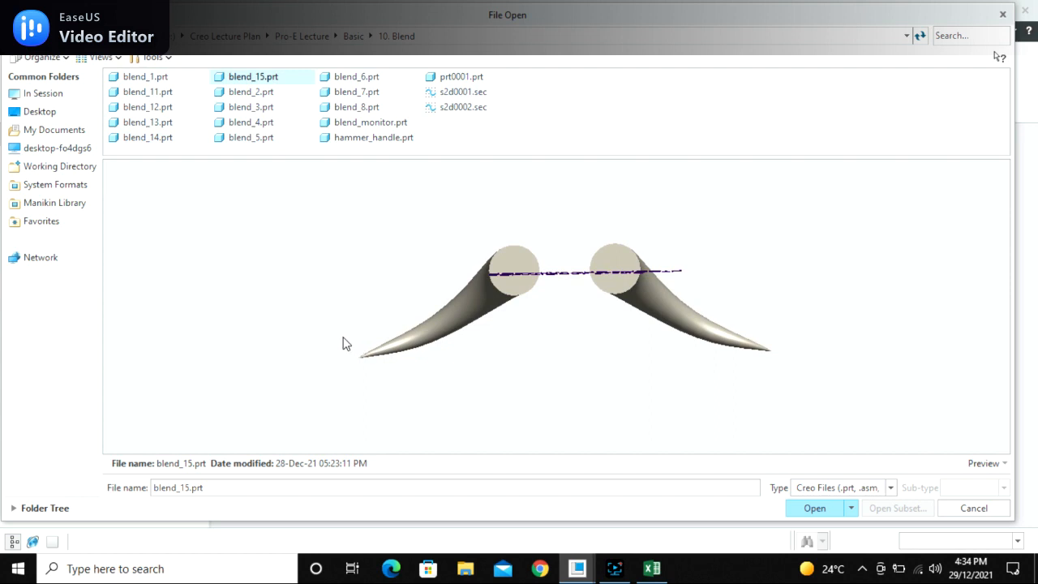
{"action": "mouse_move", "coordinate": [461, 318]}
{"action": "middle_mouse_down"}
{"action": "mouse_move", "coordinate": [461, 257]}
{"action": "mouse_move", "coordinate": [446, 201]}
{"action": "mouse_move", "coordinate": [485, 313]}
{"action": "mouse_move", "coordinate": [542, 274]}
{"action": "mouse_move", "coordinate": [584, 280]}
{"action": "mouse_move", "coordinate": [558, 281]}
{"action": "middle_mouse_up"}
{"action": "left_click", "coordinate": [974, 509]}
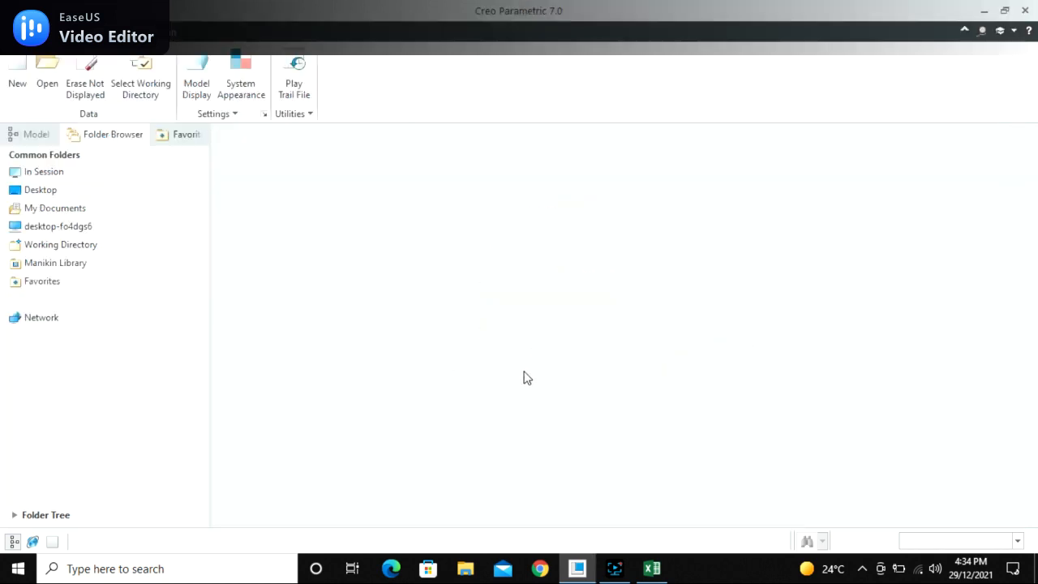
Create a new solid part with the default template and start a Blend feature
{"action": "left_click", "coordinate": [17, 77]}
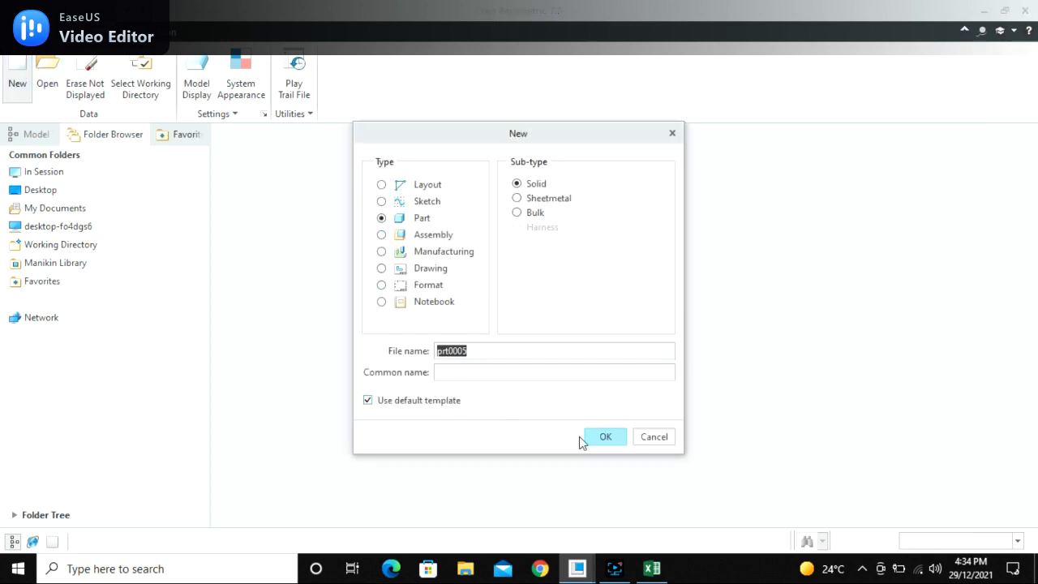
{"action": "left_click", "coordinate": [604, 438]}
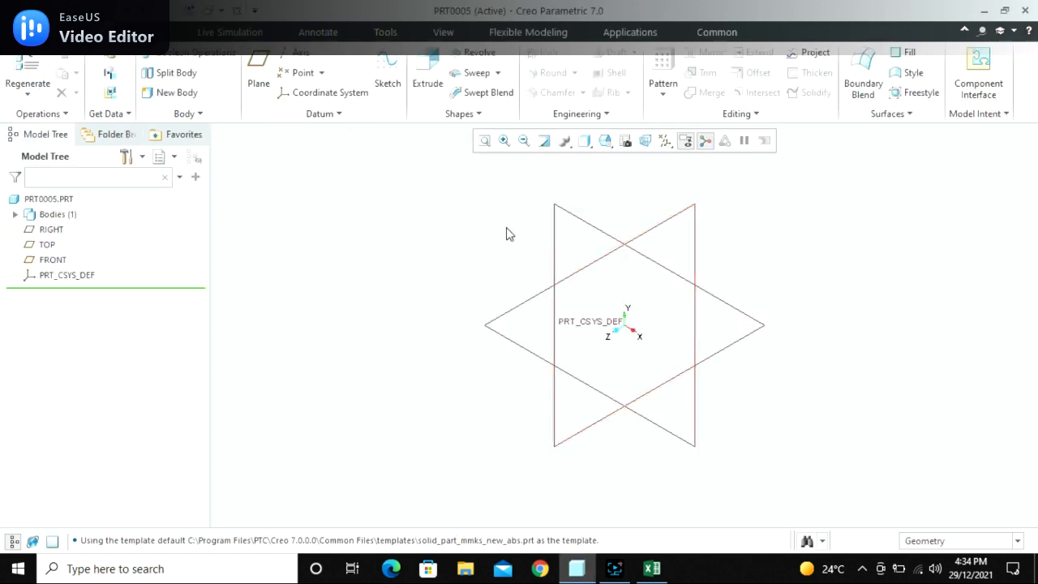
{"action": "left_click", "coordinate": [477, 114]}
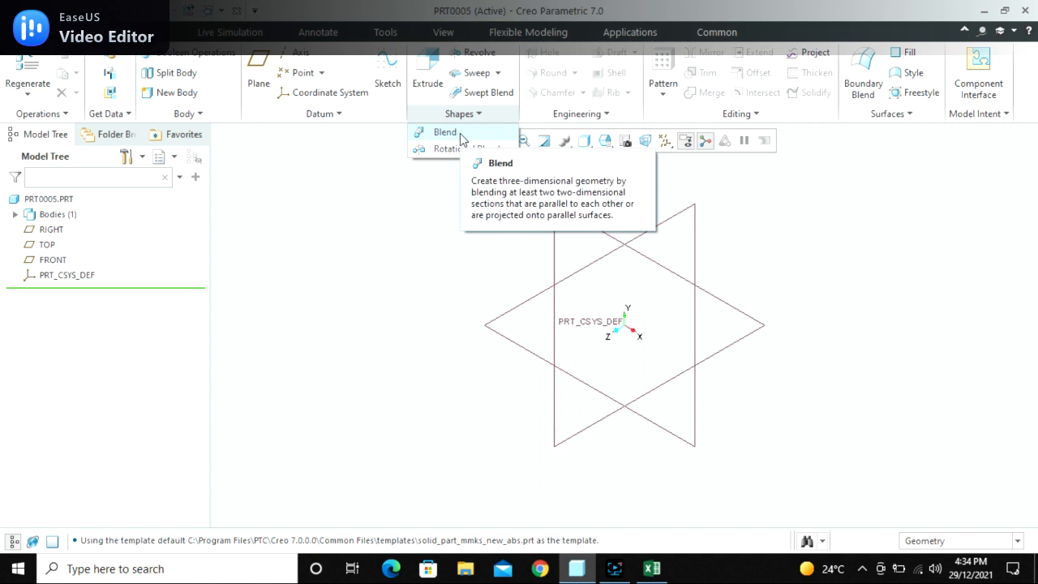
{"action": "left_click", "coordinate": [460, 133]}
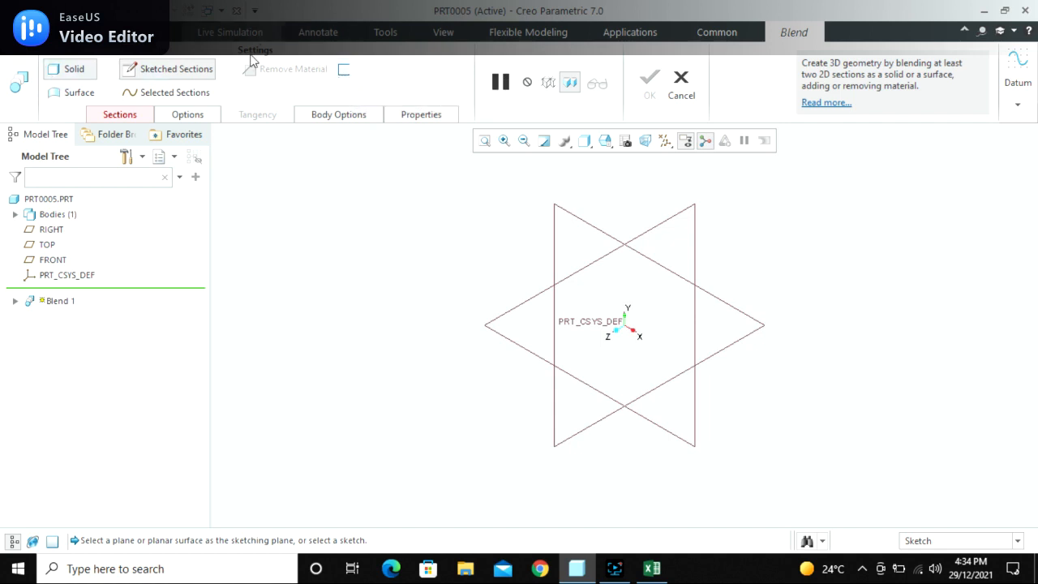
Define the sketch for Section 1 on the TOP plane with RIGHT as the right-facing reference, and view it flat
{"action": "left_click", "coordinate": [125, 120]}
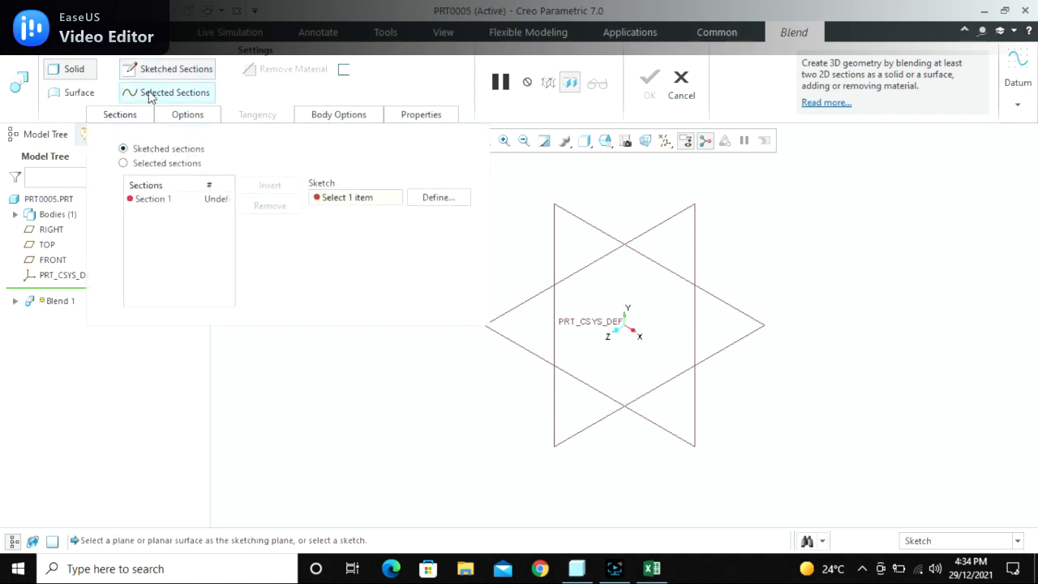
{"action": "left_click", "coordinate": [156, 199]}
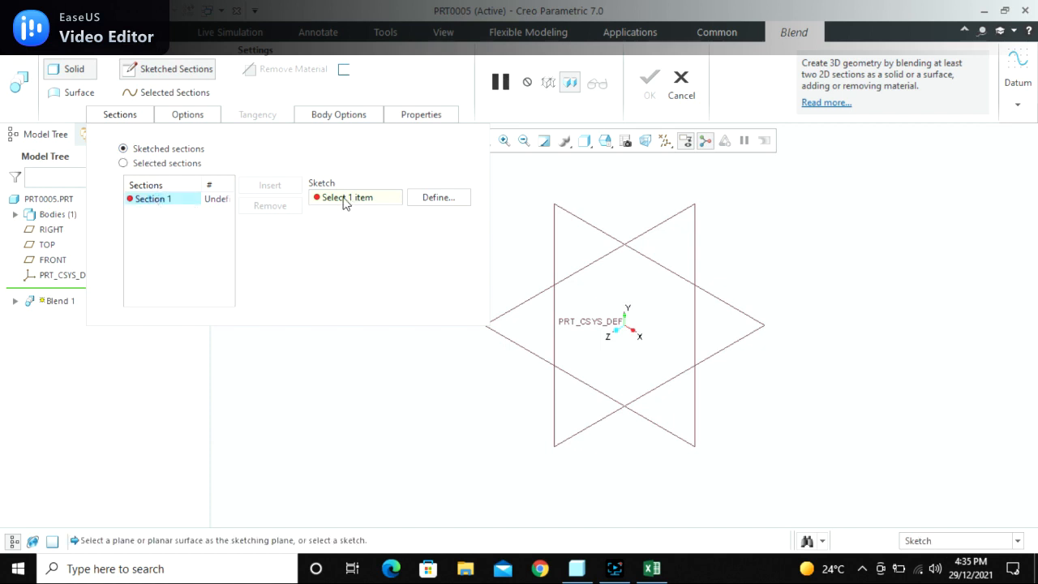
{"action": "left_click", "coordinate": [422, 197]}
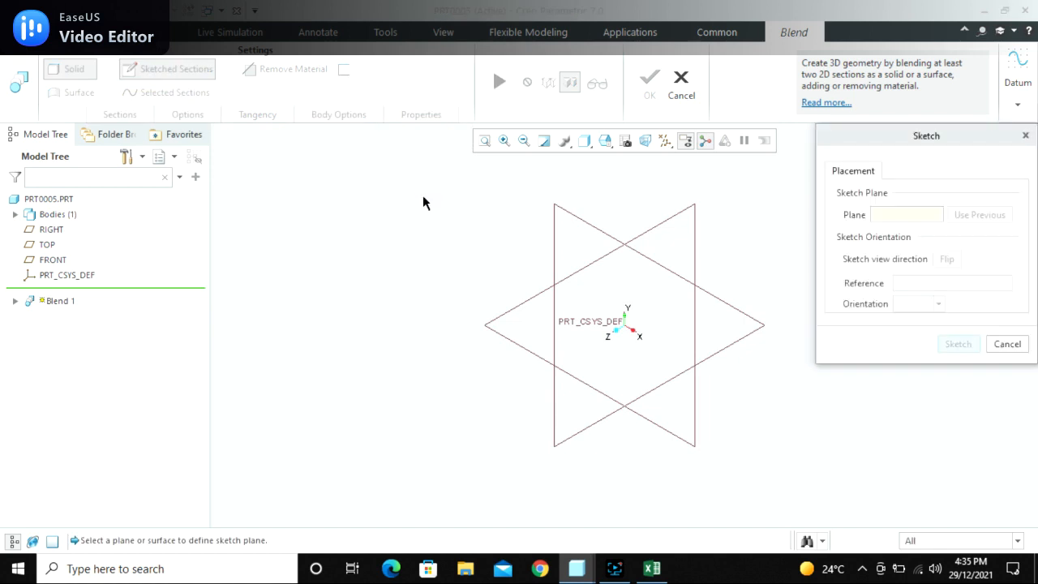
{"action": "scroll", "coordinate": [387, 202], "scroll_direction": "down", "scroll_amount": 3}
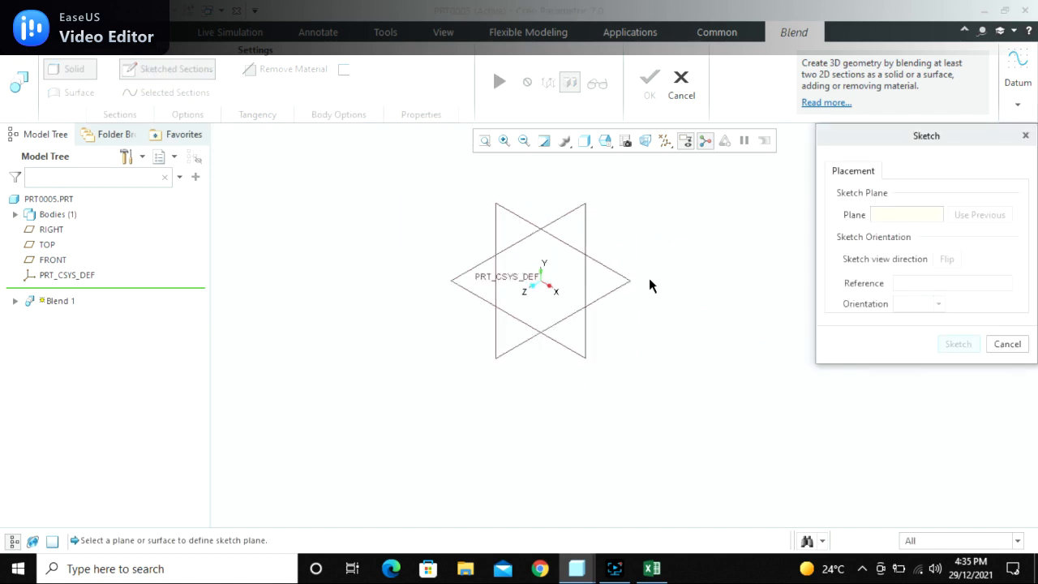
{"action": "left_click", "coordinate": [623, 280]}
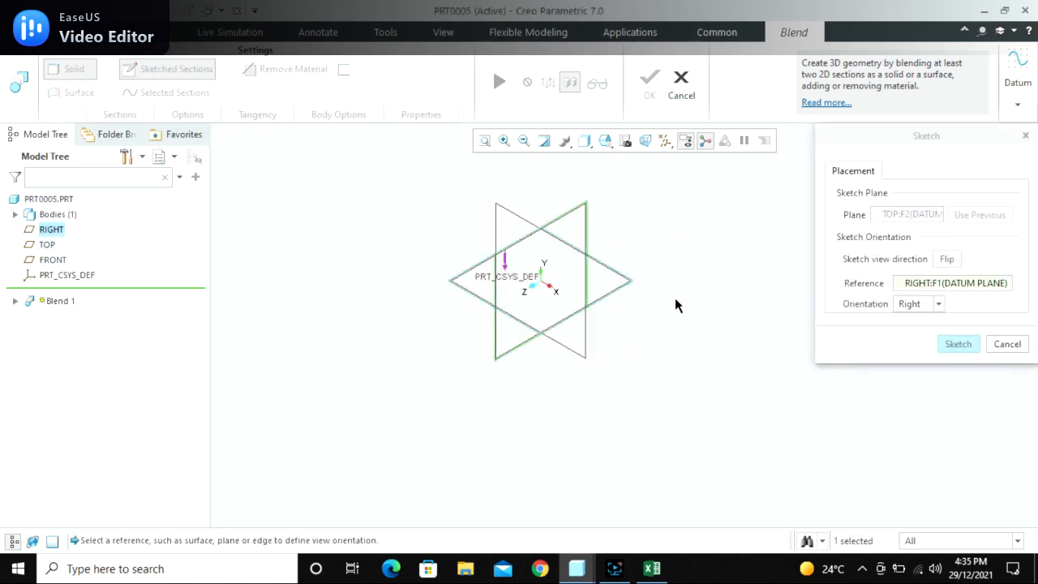
{"action": "left_click", "coordinate": [957, 344]}
{"action": "left_click", "coordinate": [20, 92]}
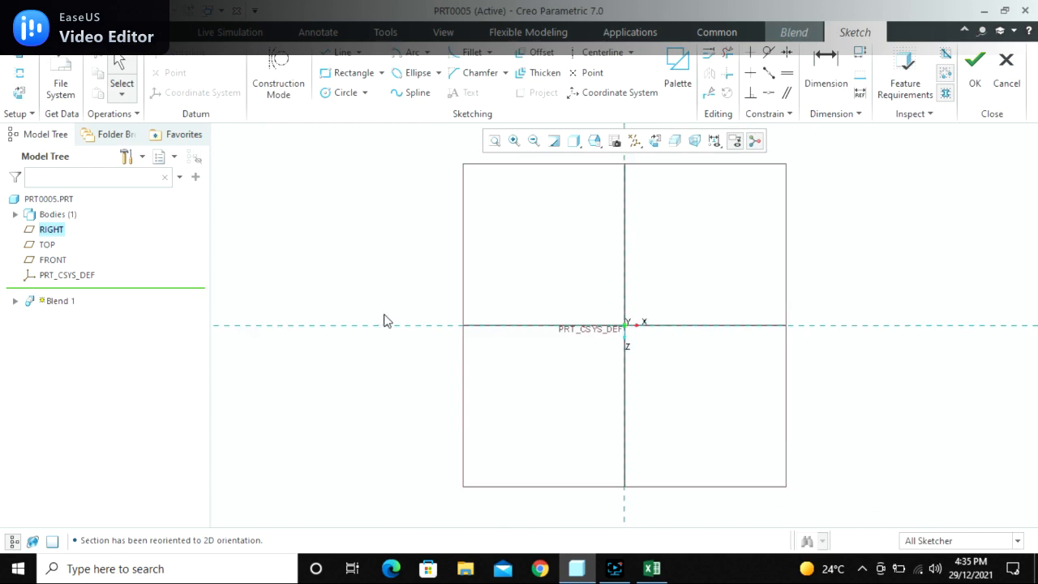
Sketch a circle about 169 mm in diameter centred on the origin for Section 1
{"action": "scroll", "coordinate": [381, 308], "scroll_direction": "down", "scroll_amount": 2}
{"action": "left_click", "coordinate": [345, 92]}
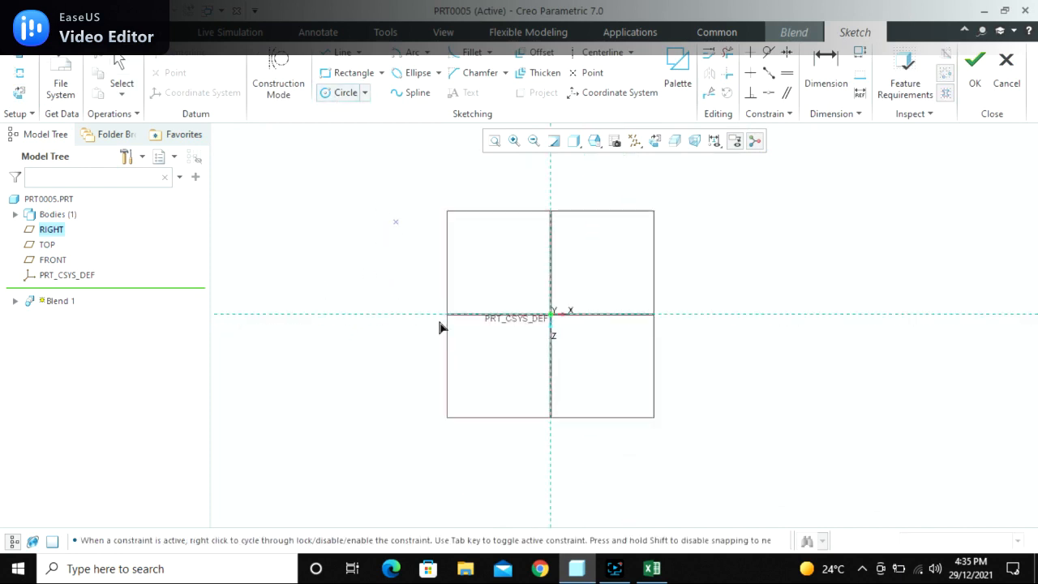
{"action": "left_click", "coordinate": [551, 314]}
{"action": "left_click", "coordinate": [569, 349]}
{"action": "middle_click", "coordinate": [496, 308]}
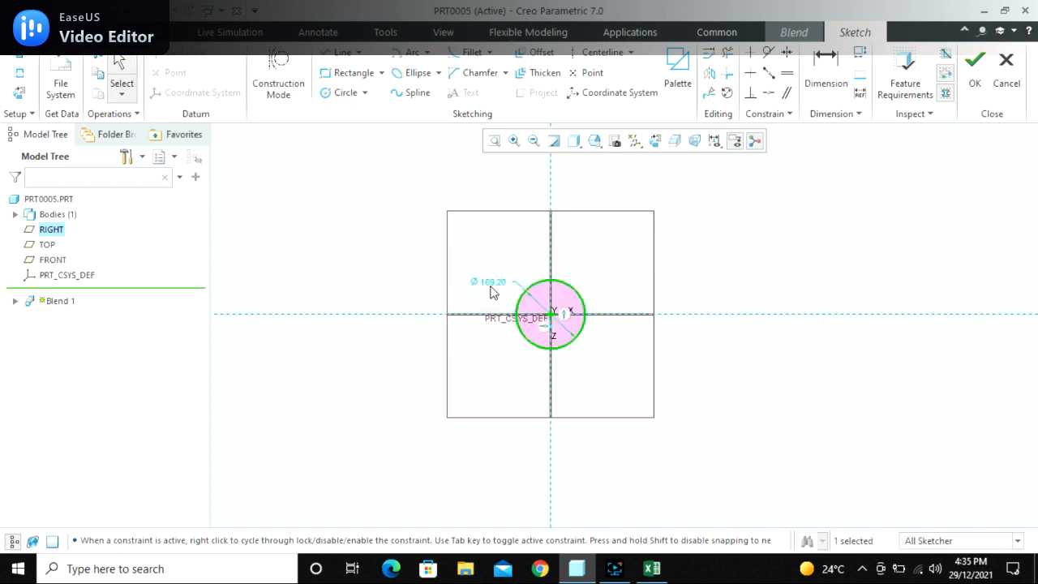
Set the Section 1 circle's diameter to 100 mm and finish the sketch
{"action": "double_click", "coordinate": [488, 282]}
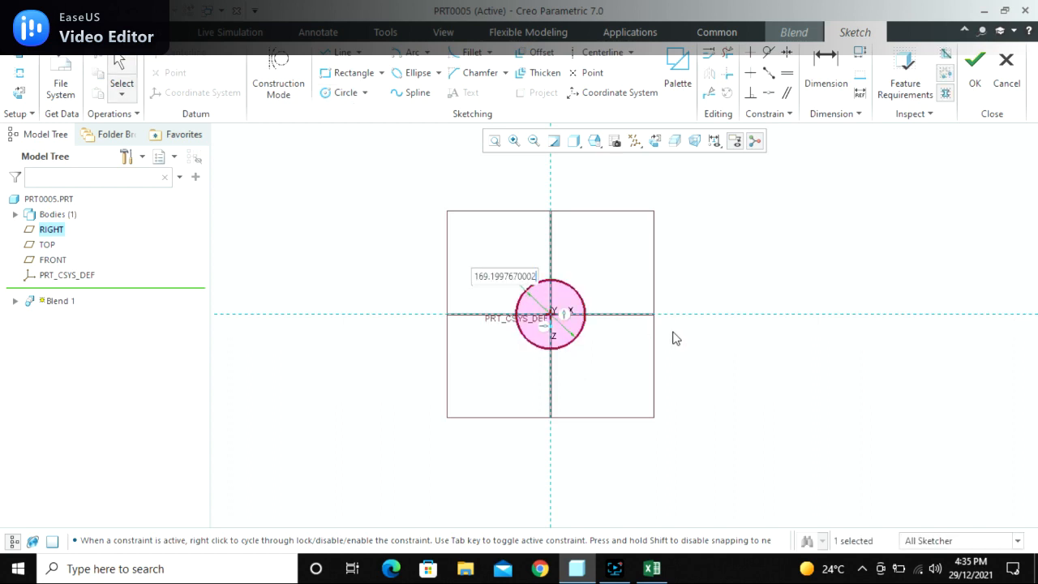
{"action": "left_click", "coordinate": [678, 338]}
{"action": "left_click", "coordinate": [488, 283]}
{"action": "double_click", "coordinate": [489, 284]}
{"action": "type", "text": "1"}
{"action": "key", "text": "Return"}
{"action": "mouse_move", "coordinate": [531, 341]}
{"action": "middle_mouse_down"}
{"action": "mouse_move", "coordinate": [532, 308]}
{"action": "mouse_move", "coordinate": [528, 340]}
{"action": "middle_mouse_up"}
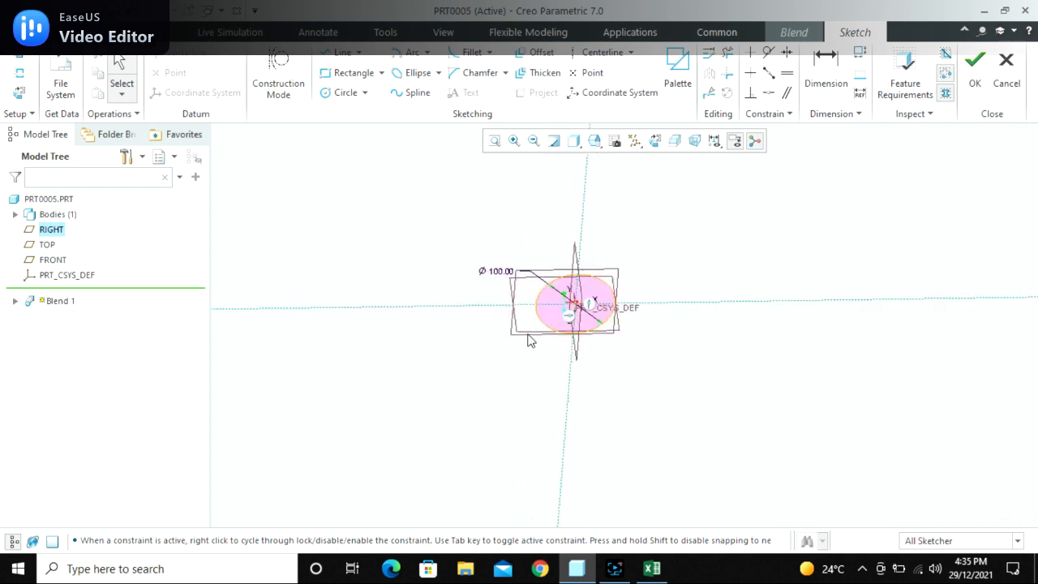
{"action": "left_click", "coordinate": [973, 78]}
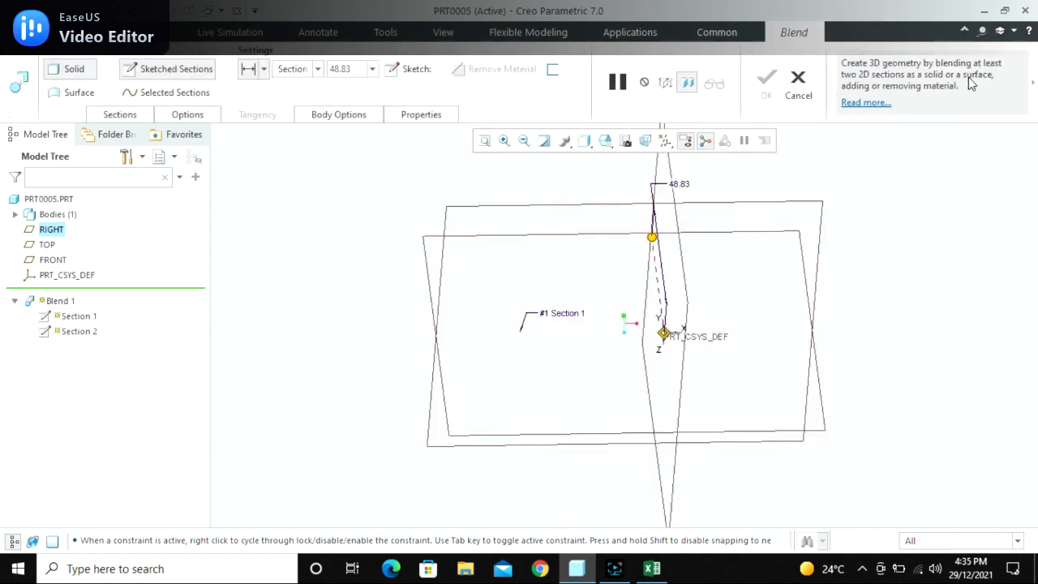
Locate the sketch plane of Section 2 by an offset dimension of 50 mm from Section 1
{"action": "mouse_move", "coordinate": [388, 315]}
{"action": "middle_mouse_down"}
{"action": "mouse_move", "coordinate": [500, 302]}
{"action": "mouse_move", "coordinate": [481, 251]}
{"action": "mouse_move", "coordinate": [459, 283]}
{"action": "middle_mouse_up"}
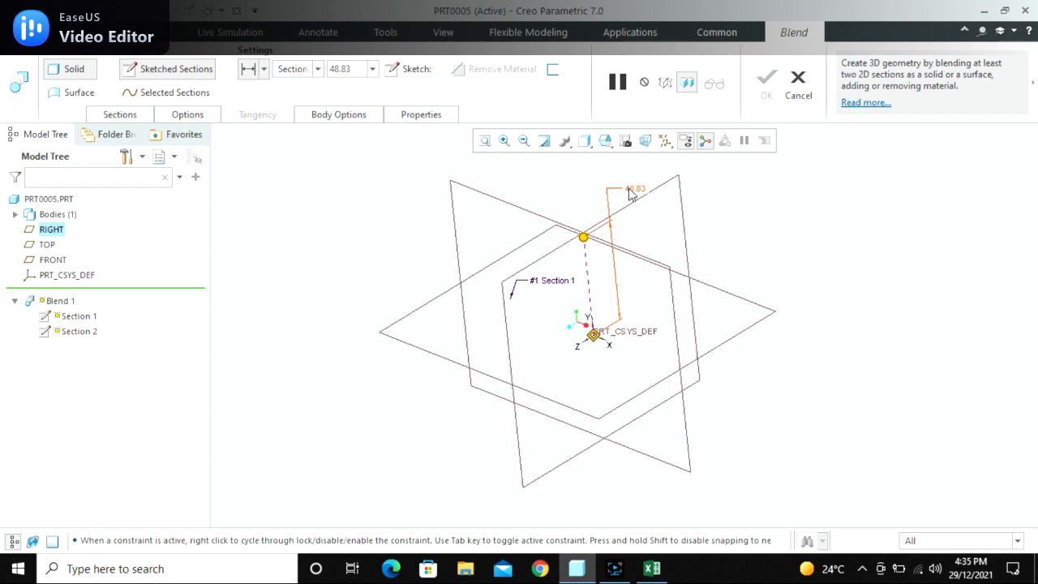
{"action": "left_click", "coordinate": [120, 114]}
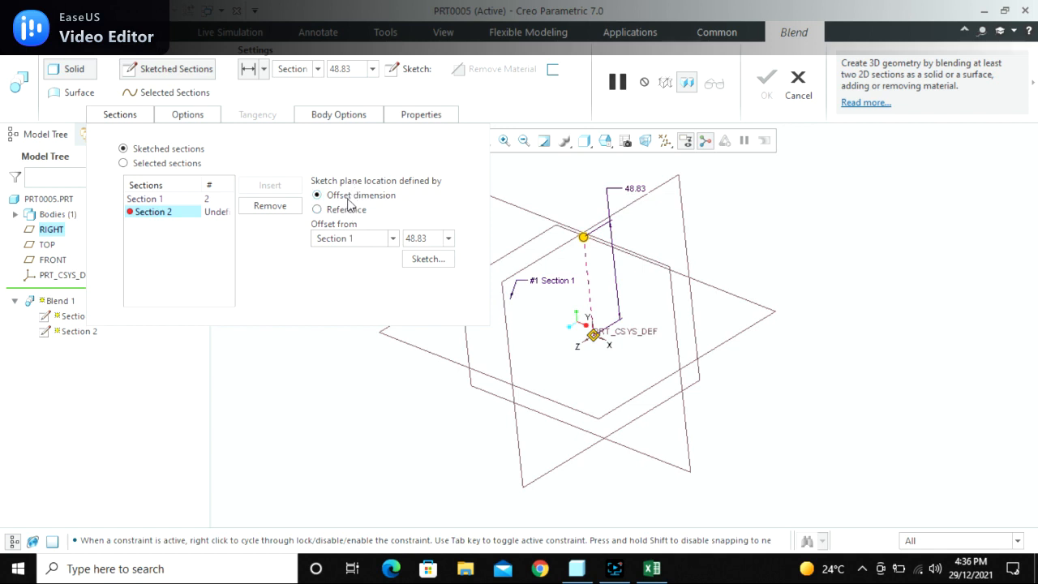
{"action": "left_click", "coordinate": [345, 210]}
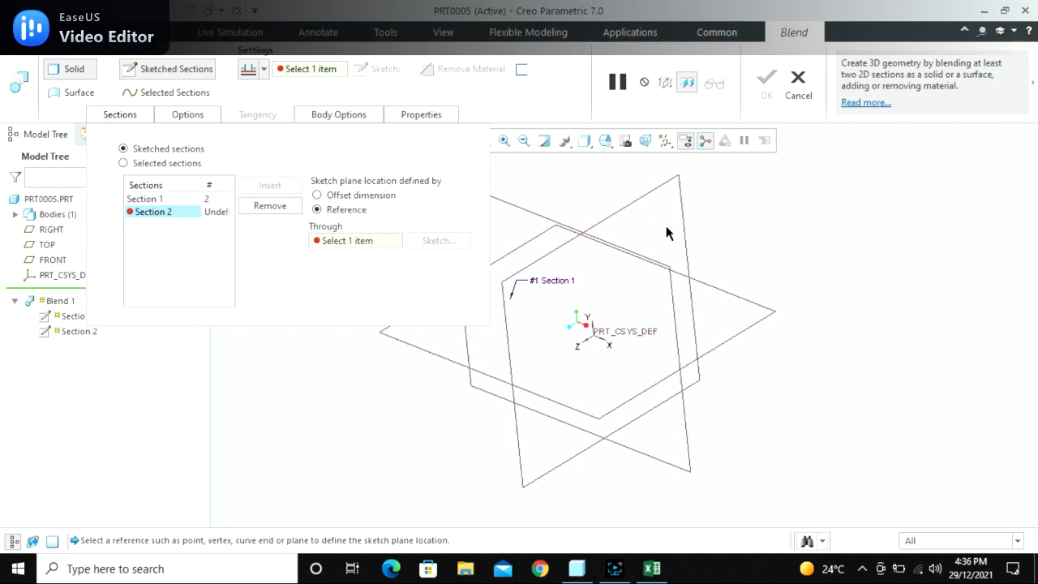
{"action": "left_click", "coordinate": [320, 195]}
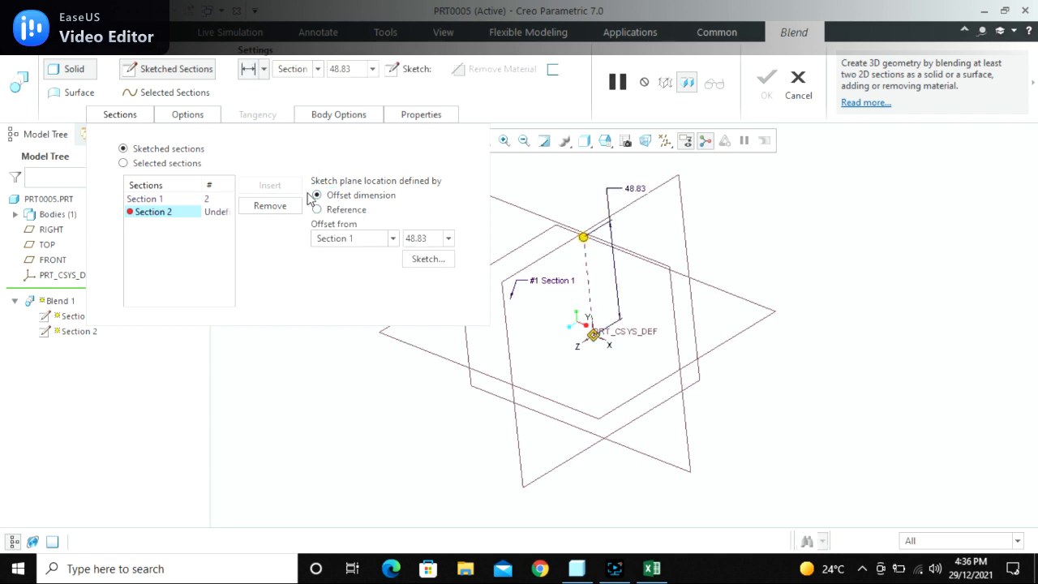
{"action": "double_click", "coordinate": [430, 238]}
{"action": "type", "text": "5"}
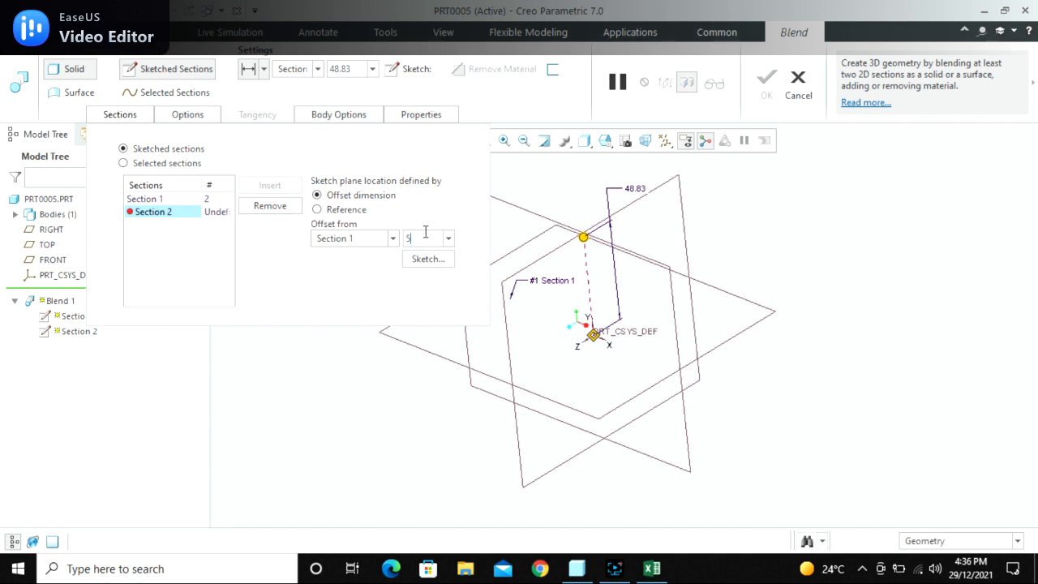
{"action": "type", "text": "0"}
{"action": "key", "text": "Return"}
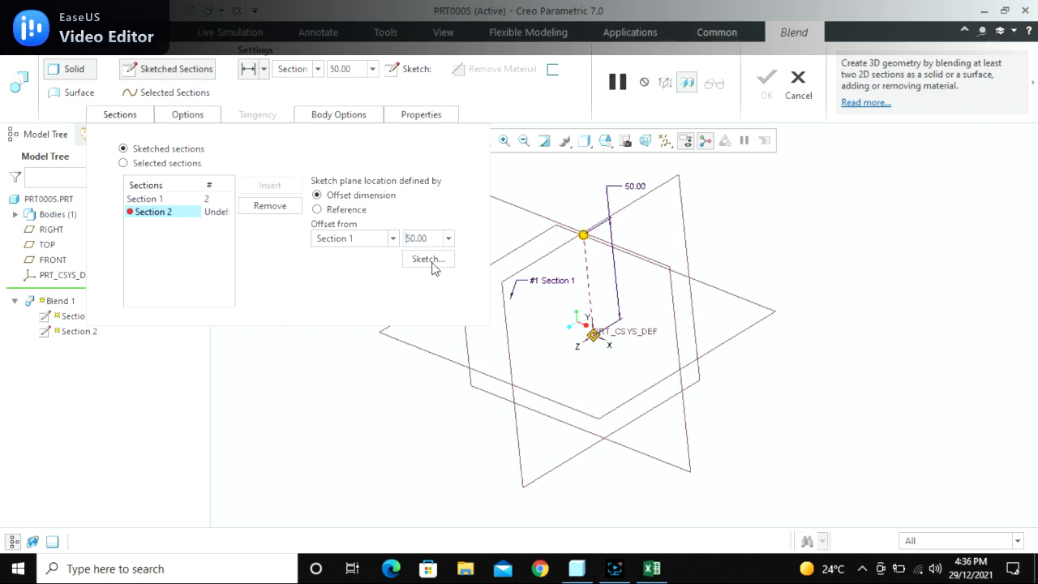
Open the Section 2 sketch in flat view and draw a circle about 156 mm in diameter centred on the origin
{"action": "left_click", "coordinate": [432, 262]}
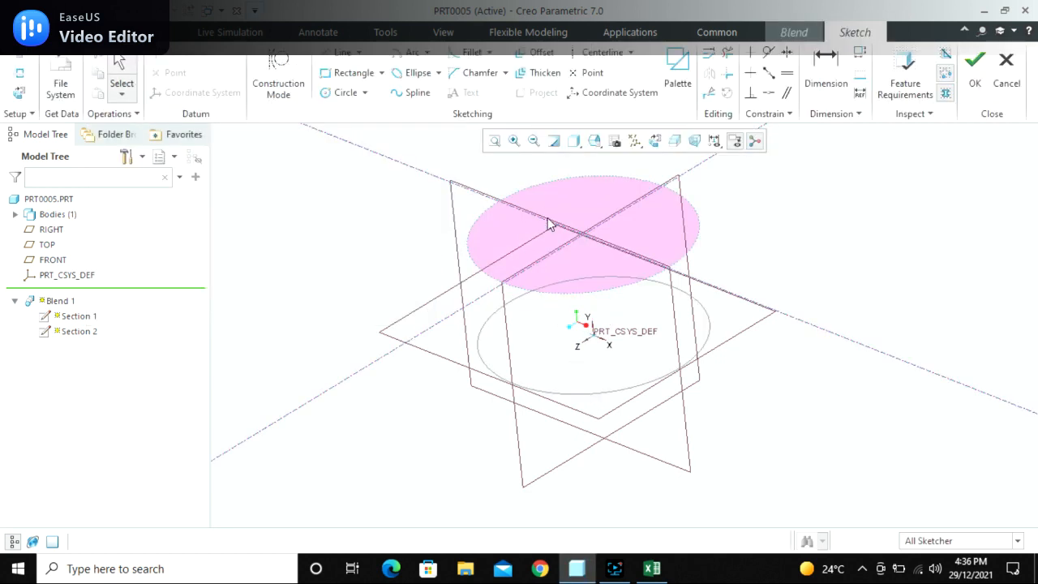
{"action": "mouse_move", "coordinate": [632, 291]}
{"action": "middle_mouse_down"}
{"action": "mouse_move", "coordinate": [542, 371]}
{"action": "mouse_move", "coordinate": [572, 375]}
{"action": "mouse_move", "coordinate": [563, 359]}
{"action": "mouse_move", "coordinate": [630, 301]}
{"action": "middle_mouse_up"}
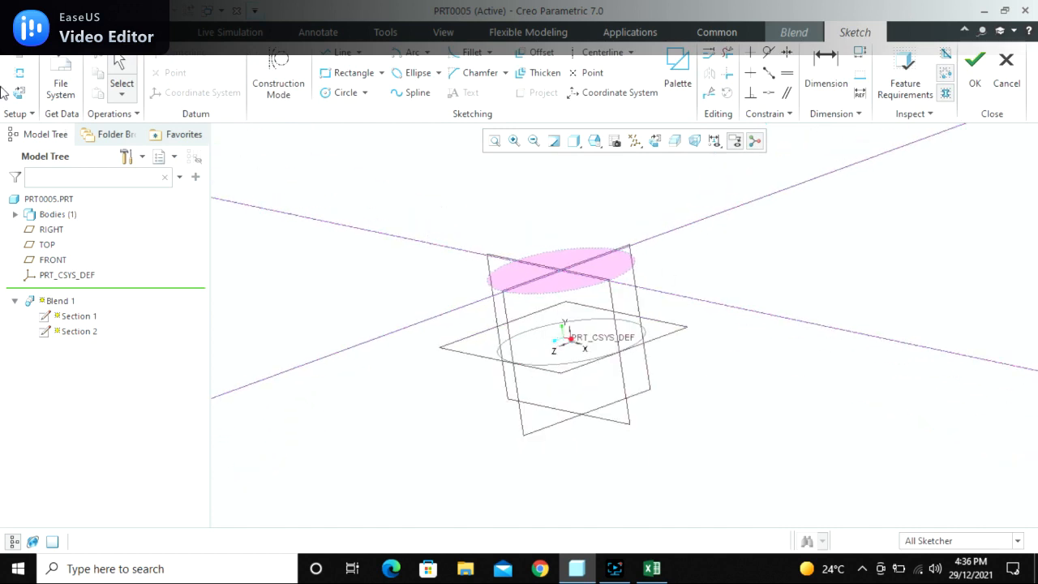
{"action": "left_click", "coordinate": [20, 94]}
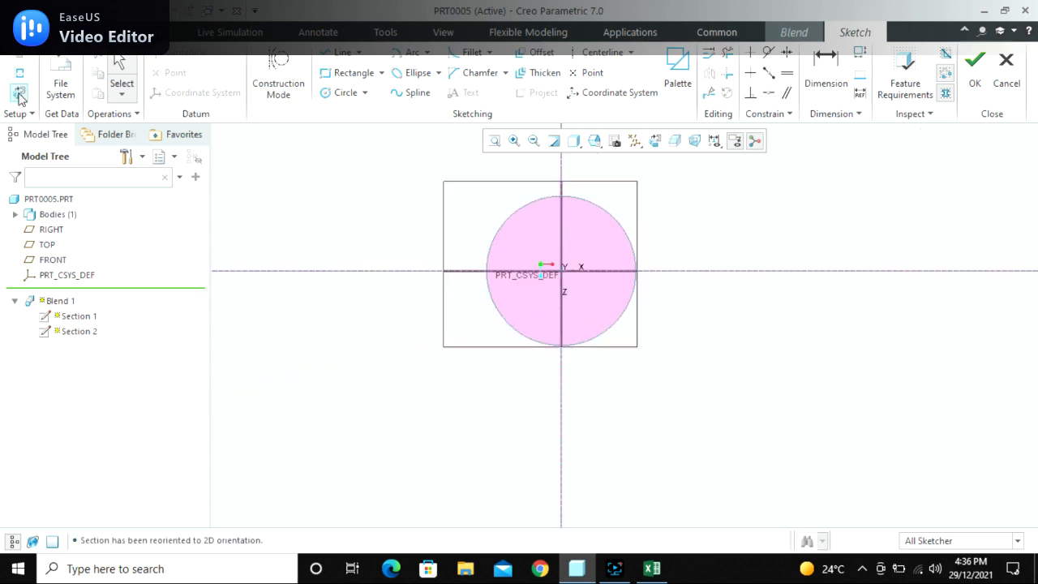
{"action": "left_click", "coordinate": [341, 92]}
{"action": "left_click", "coordinate": [562, 271]}
{"action": "left_click", "coordinate": [554, 158]}
{"action": "scroll", "coordinate": [502, 325], "scroll_direction": "up", "scroll_amount": 3}
{"action": "middle_click", "coordinate": [650, 317]}
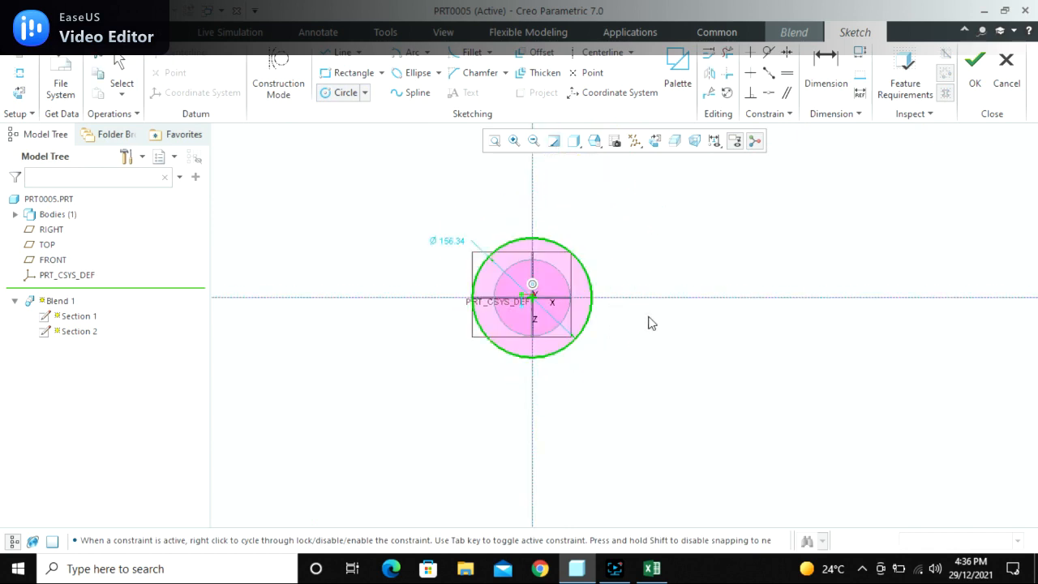
Set the Section 2 circle's diameter to 150 mm and finish the sketch
{"action": "double_click", "coordinate": [455, 242]}
{"action": "type", "text": "150"}
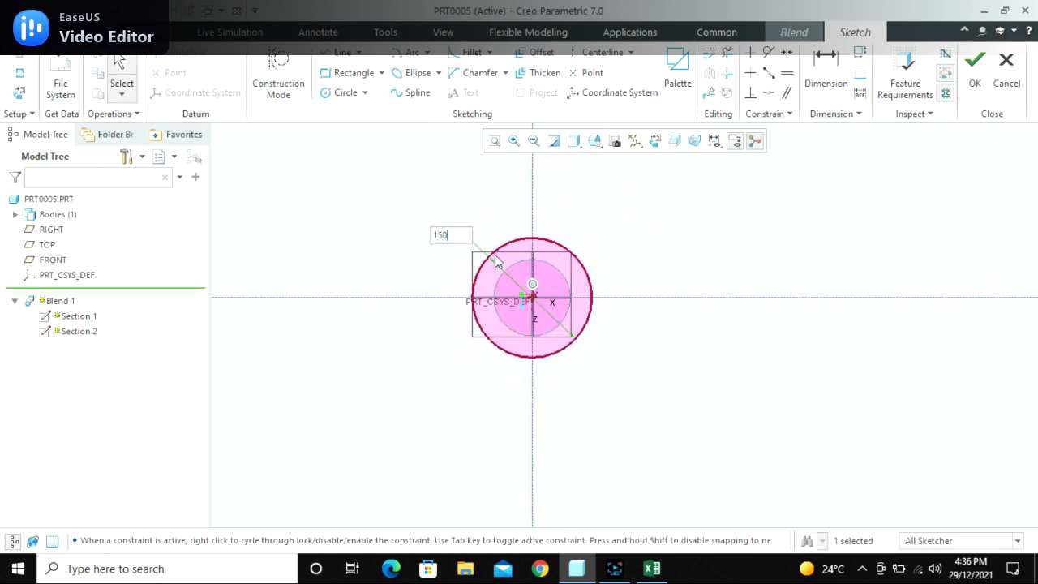
{"action": "key", "text": "Return"}
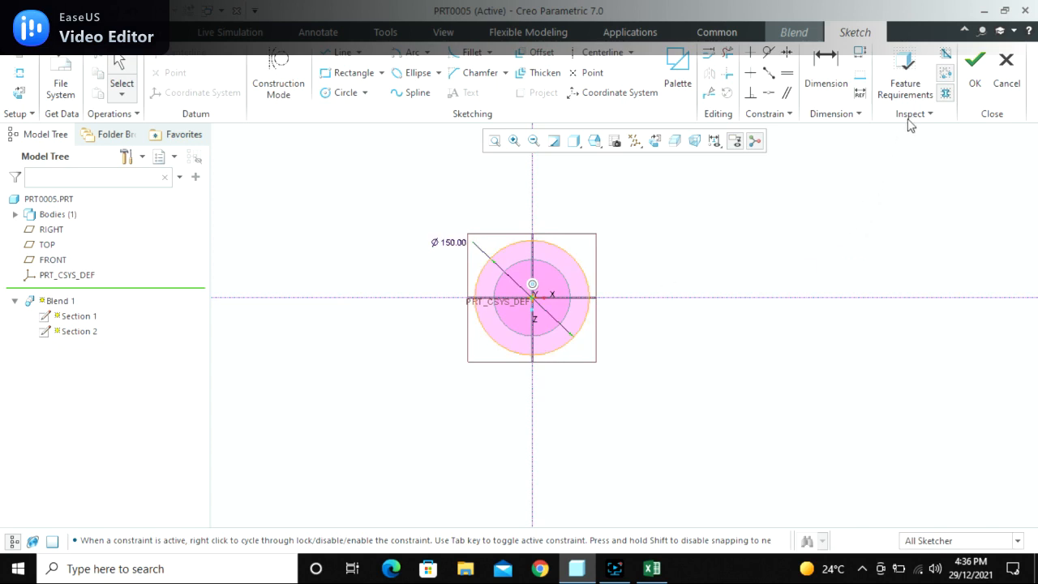
{"action": "mouse_move", "coordinate": [656, 387]}
{"action": "middle_mouse_down"}
{"action": "mouse_move", "coordinate": [632, 303]}
{"action": "mouse_move", "coordinate": [633, 322]}
{"action": "mouse_move", "coordinate": [590, 320]}
{"action": "middle_mouse_up"}
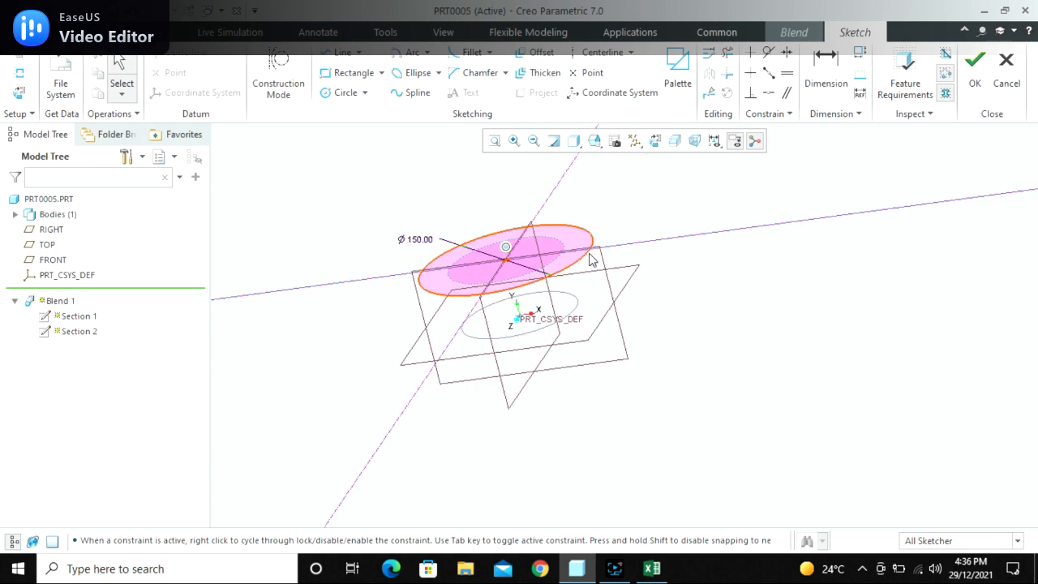
{"action": "left_click", "coordinate": [973, 78]}
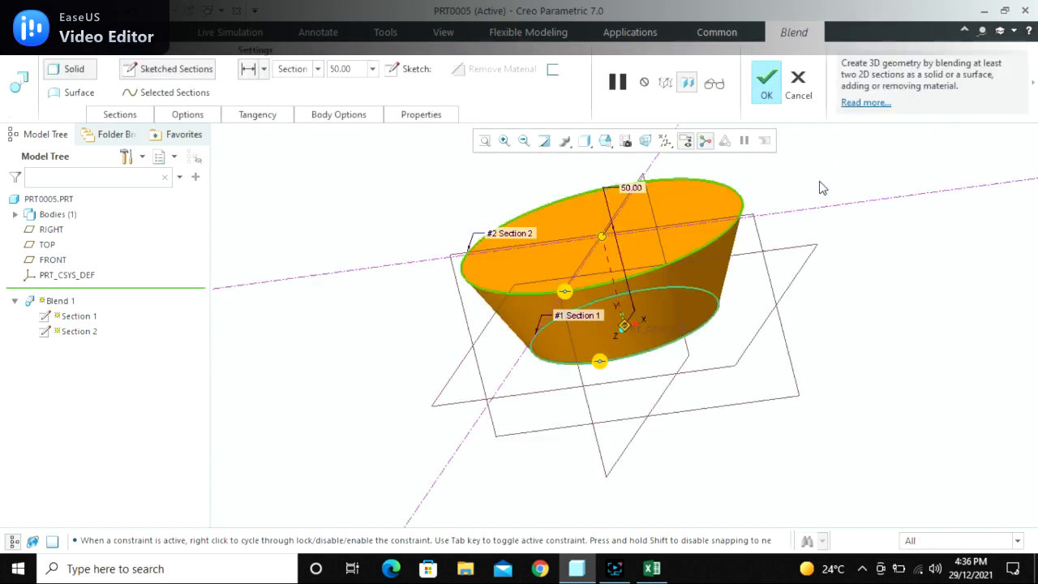
Examine the tapered blend preview in the front view and from an angle
{"action": "left_click", "coordinate": [606, 142]}
{"action": "left_click", "coordinate": [624, 240]}
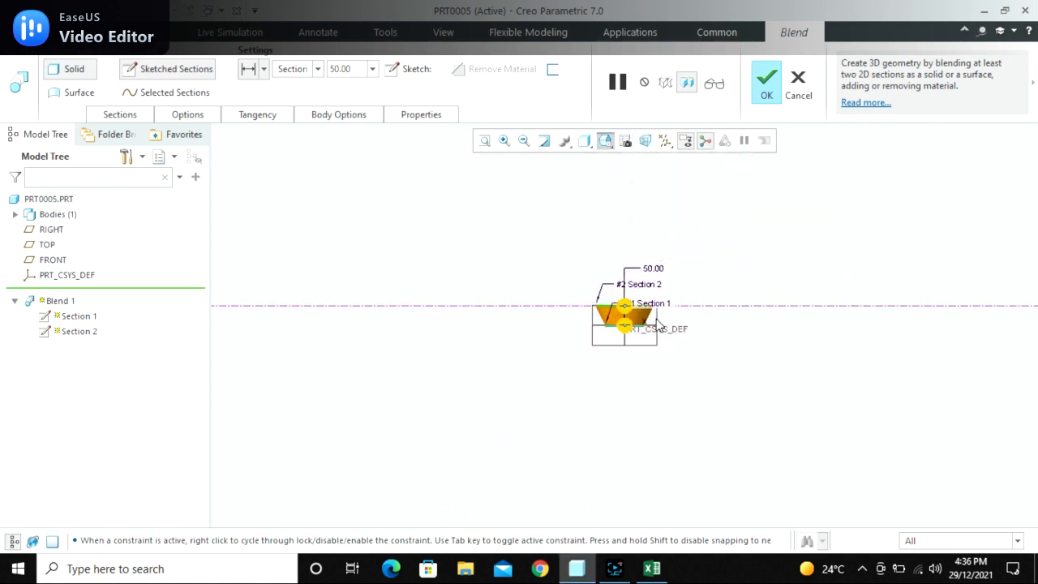
{"action": "scroll", "coordinate": [649, 321], "scroll_direction": "down", "scroll_amount": 2}
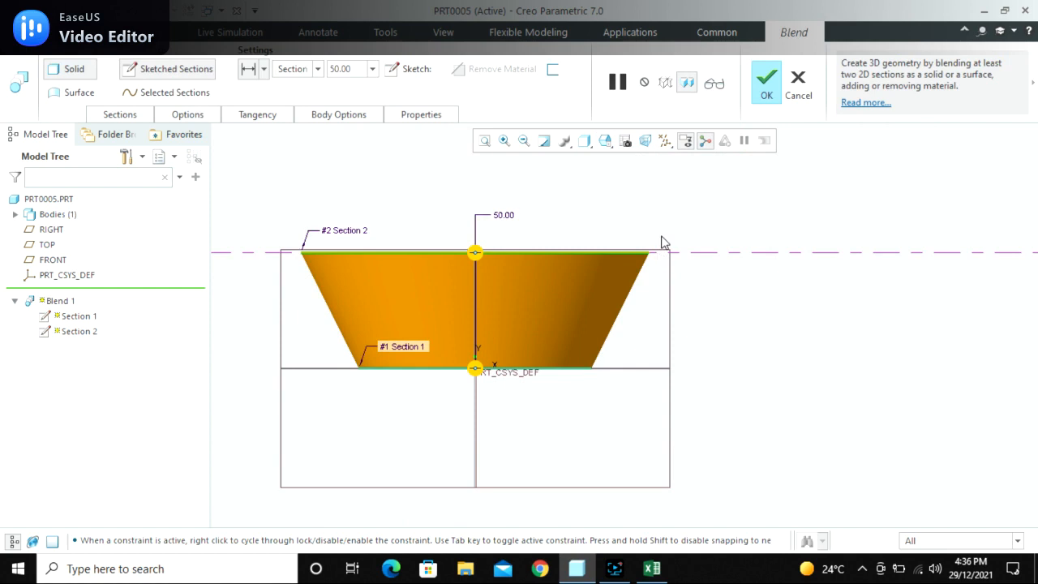
{"action": "scroll", "coordinate": [749, 271], "scroll_direction": "up", "scroll_amount": 2}
{"action": "middle_click_drag", "start_coordinate": [748, 270], "coordinate": [734, 292]}
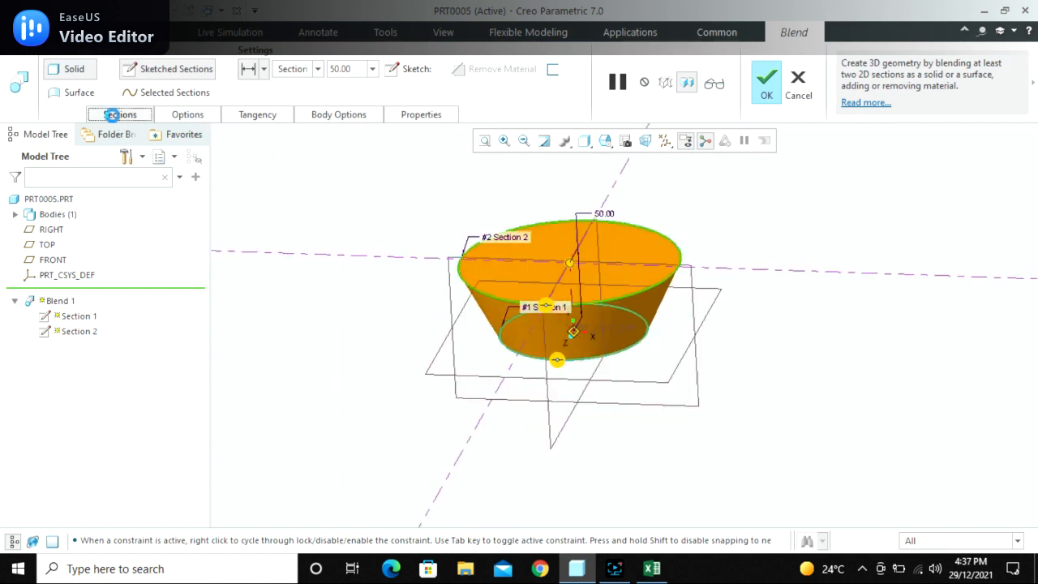
Insert a third section in the blend and set its offset from Section 2 to 75 mm
{"action": "left_click", "coordinate": [120, 114]}
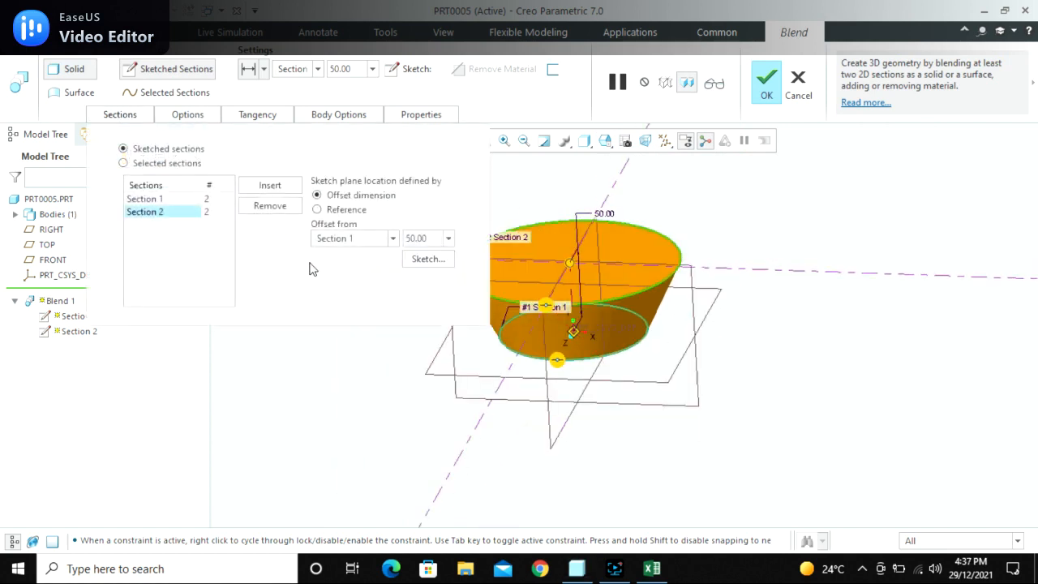
{"action": "left_click", "coordinate": [274, 193]}
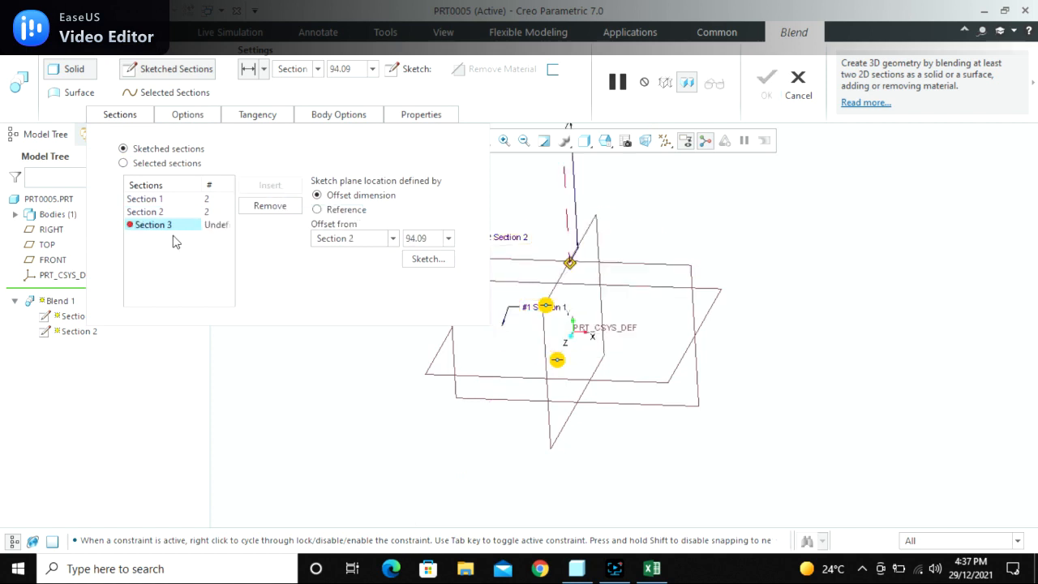
{"action": "left_click", "coordinate": [172, 226]}
{"action": "left_click", "coordinate": [171, 225]}
{"action": "left_click", "coordinate": [433, 238]}
{"action": "type", "text": "75"}
{"action": "key", "text": "Return"}
{"action": "middle_click_drag", "start_coordinate": [750, 378], "coordinate": [556, 298]}
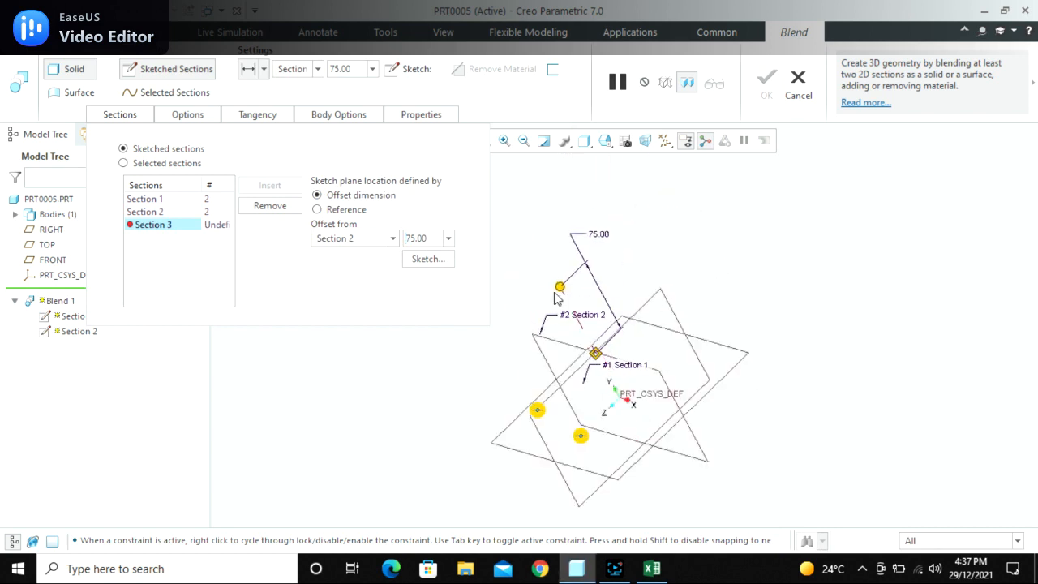
Open the Section 3 sketch and draw a circle about 124 mm in diameter centred on the origin
{"action": "left_click", "coordinate": [422, 259]}
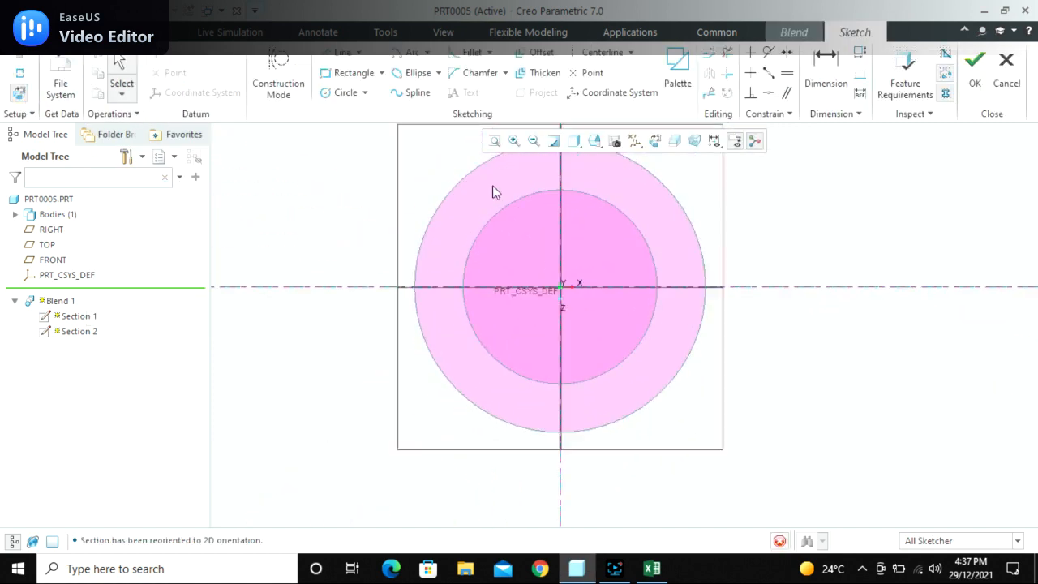
{"action": "left_click", "coordinate": [348, 94]}
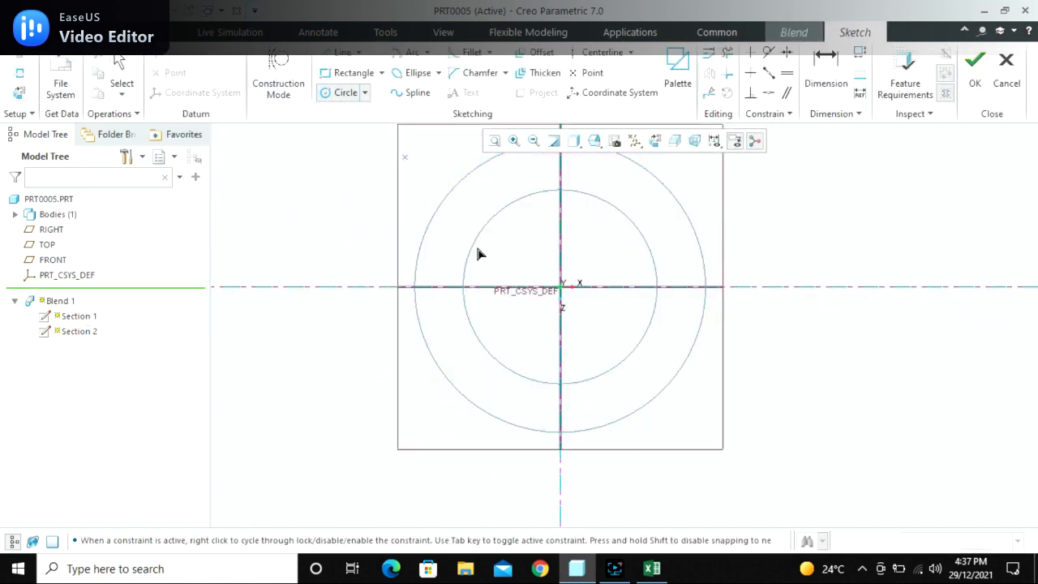
{"action": "left_click", "coordinate": [561, 287]}
{"action": "left_click", "coordinate": [514, 172]}
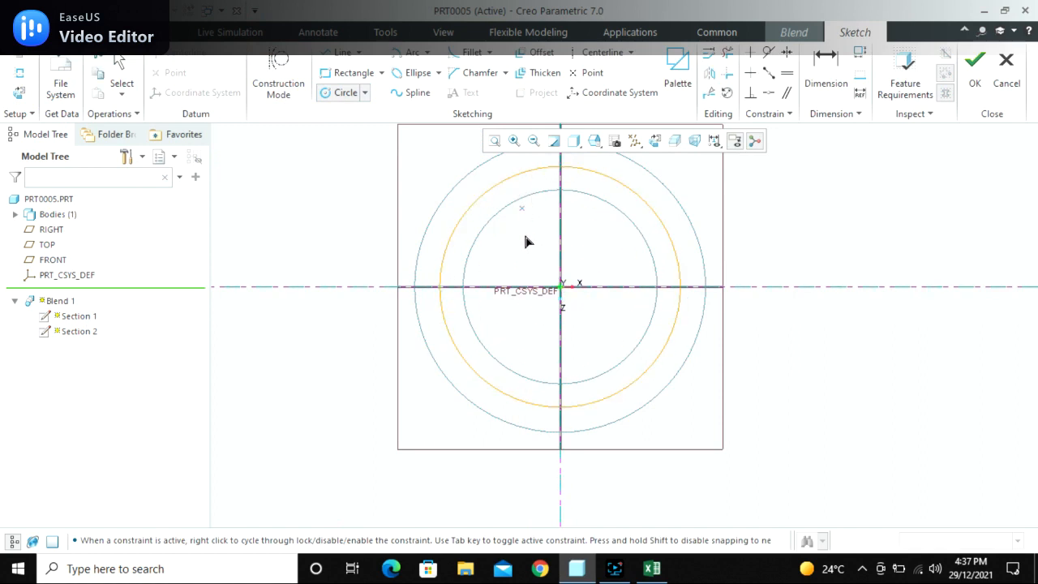
{"action": "middle_click", "coordinate": [527, 240]}
Set the Section 3 circle's diameter to 125 mm and finish the sketch
{"action": "double_click", "coordinate": [411, 177]}
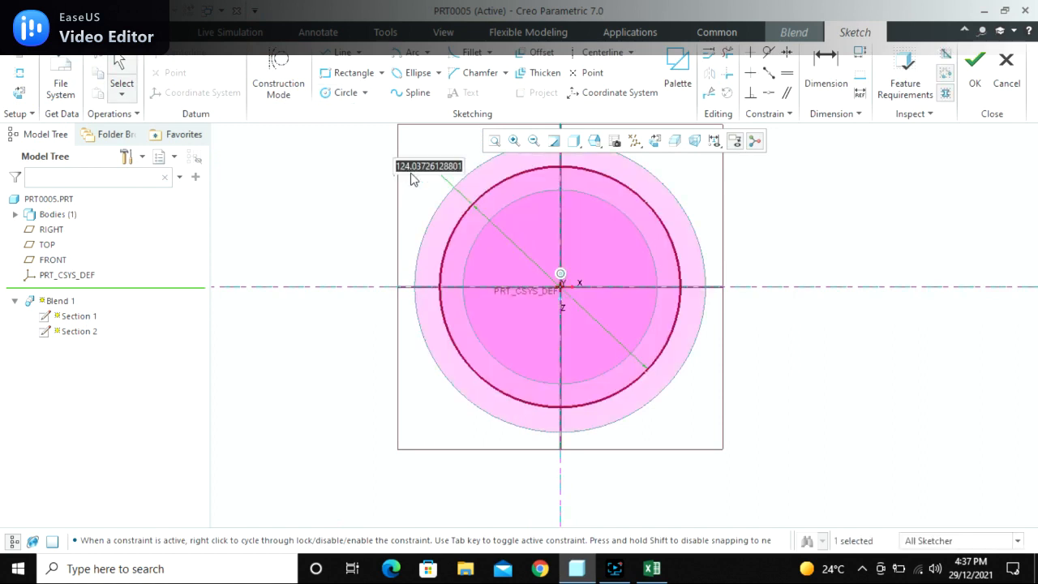
{"action": "type", "text": "125"}
{"action": "key", "text": "Return"}
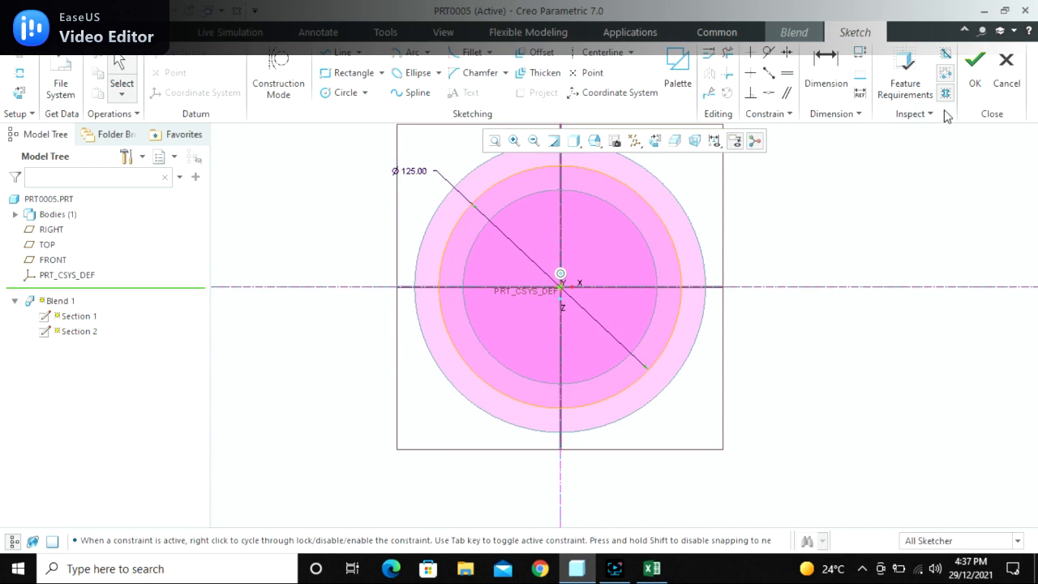
{"action": "left_click", "coordinate": [971, 73]}
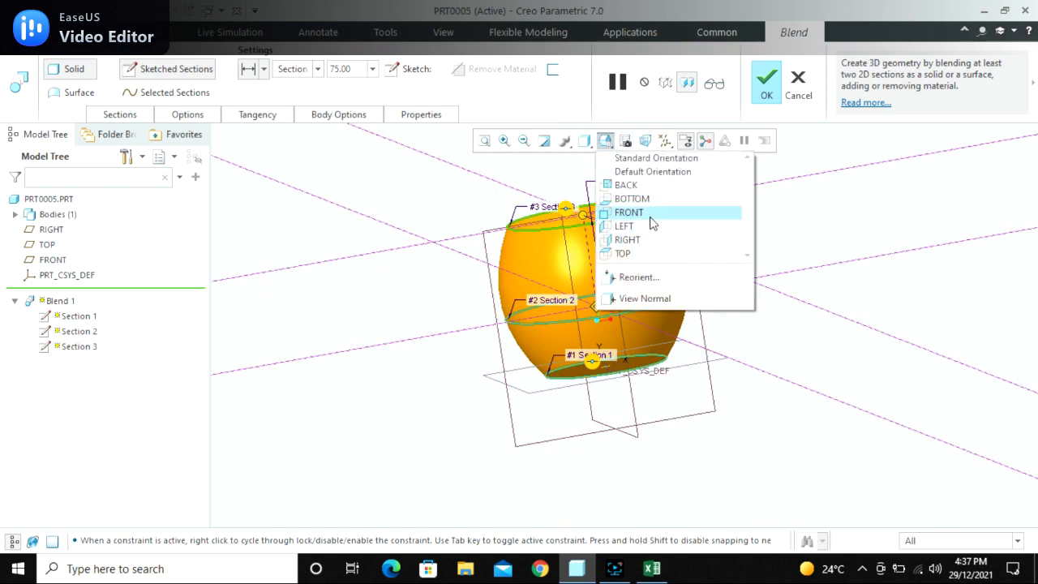
Compare smooth and straight blended surfaces in the front view and leave the blend set to Straight
{"action": "left_click", "coordinate": [629, 212]}
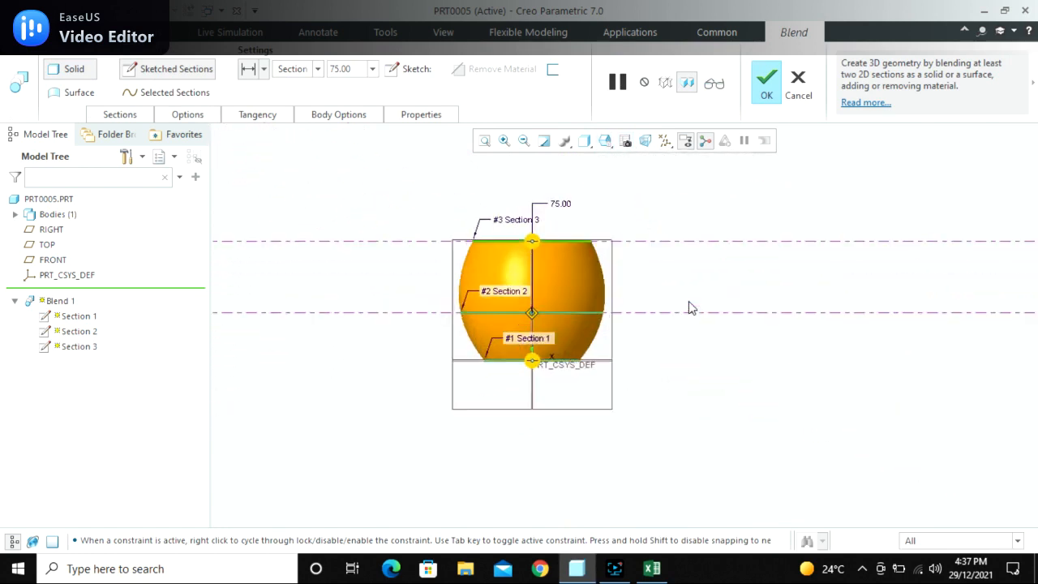
{"action": "scroll", "coordinate": [706, 310], "scroll_direction": "up", "scroll_amount": 1}
{"action": "scroll", "coordinate": [481, 314], "scroll_direction": "down", "scroll_amount": 2}
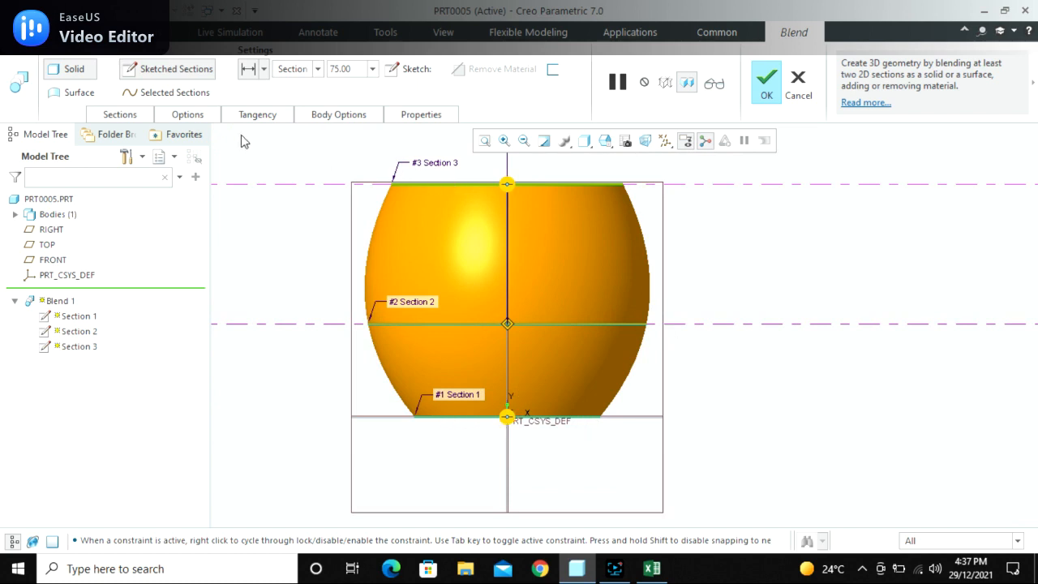
{"action": "left_click", "coordinate": [209, 116]}
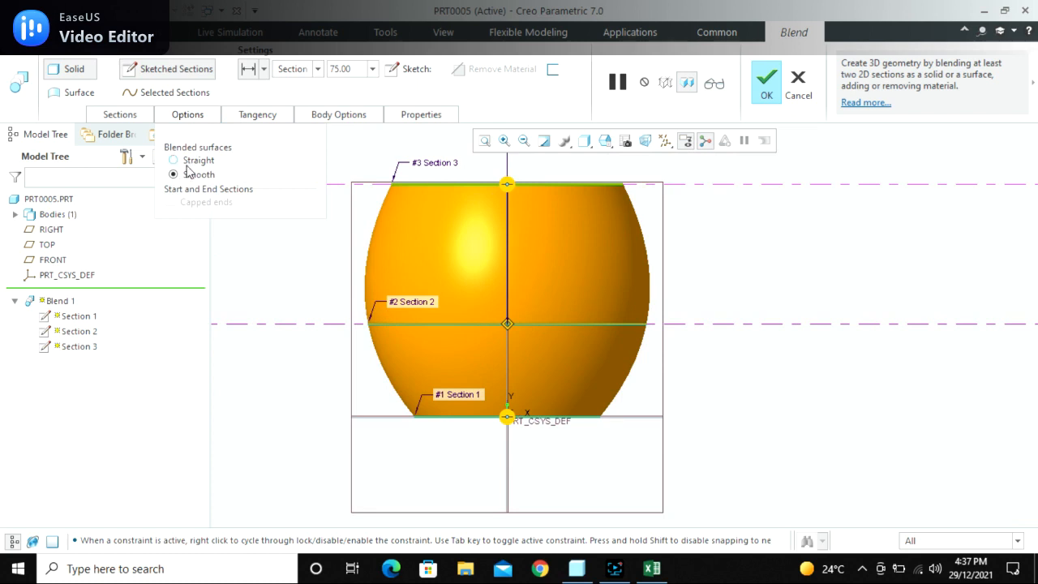
{"action": "left_click", "coordinate": [184, 161]}
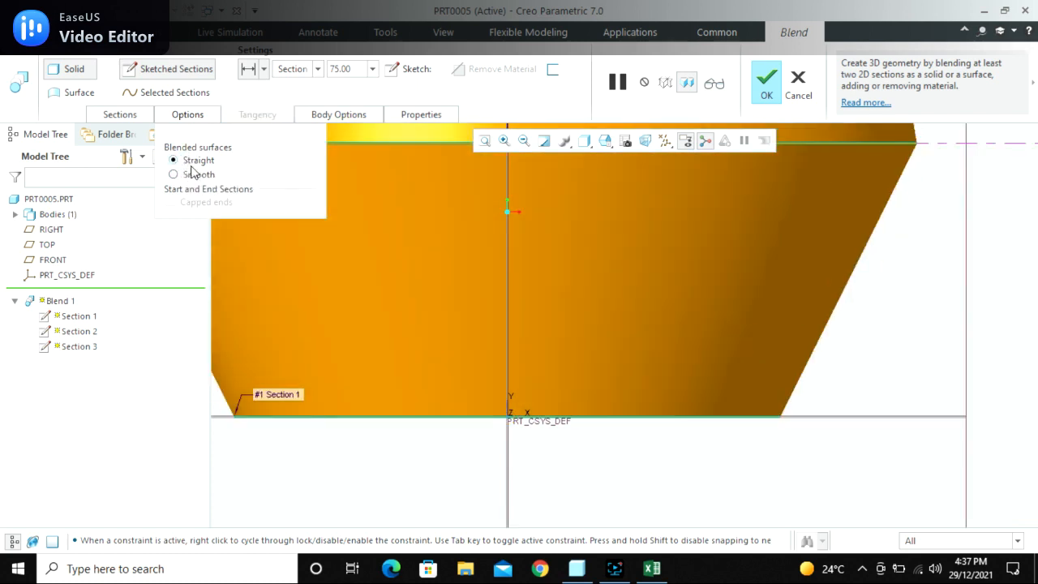
{"action": "scroll", "coordinate": [501, 349], "scroll_direction": "down", "scroll_amount": 5}
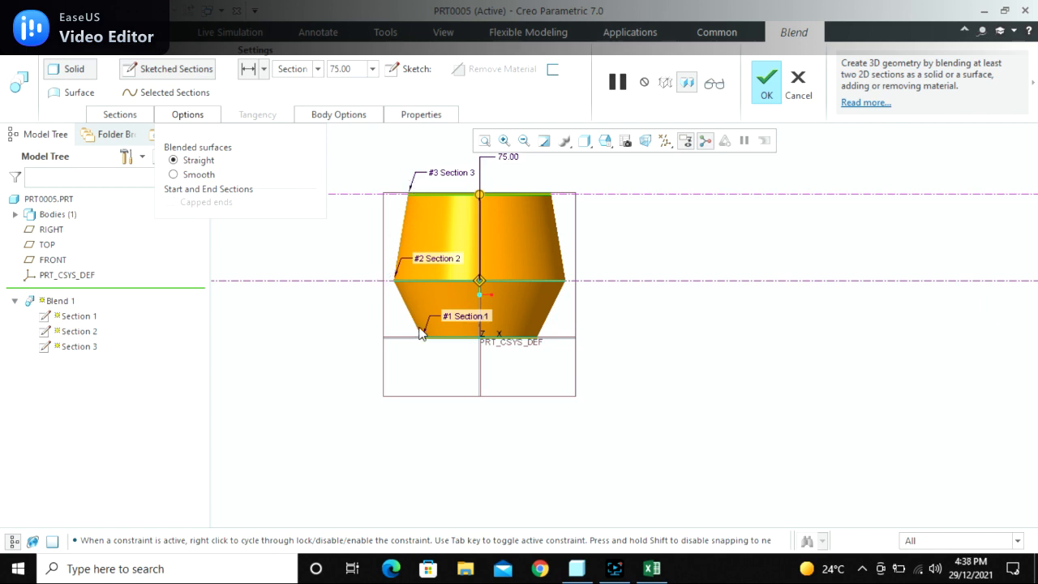
{"action": "left_click", "coordinate": [181, 175]}
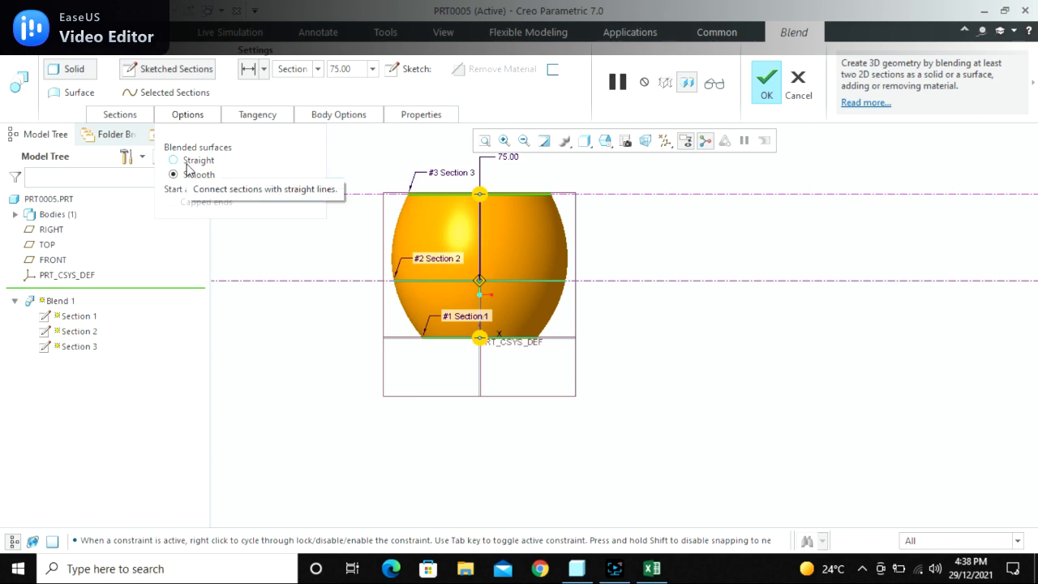
{"action": "left_click", "coordinate": [186, 163]}
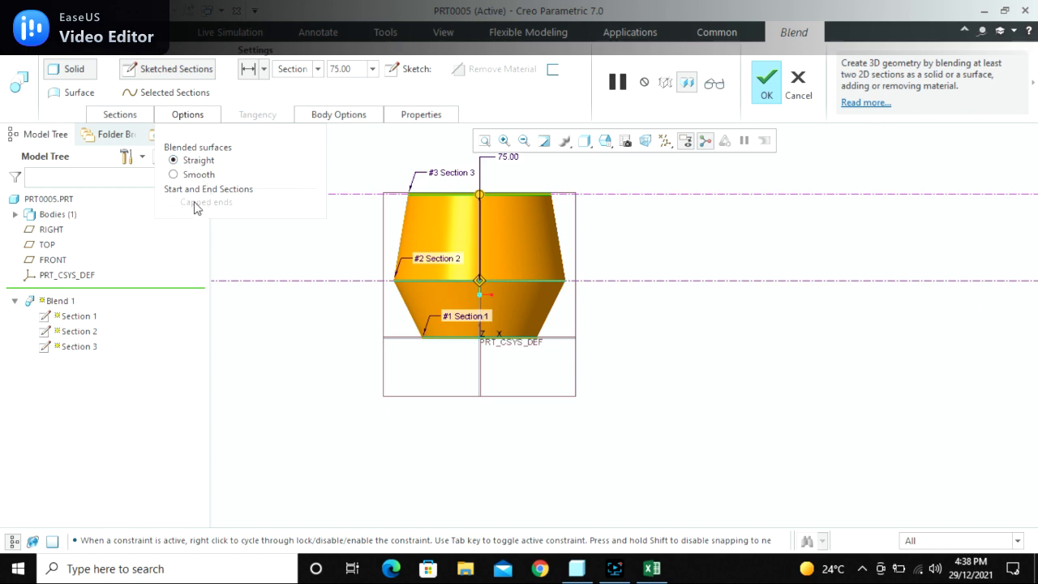
Switch the blend to a surface and cap its ends, checking the result from several angles
{"action": "left_click", "coordinate": [64, 94]}
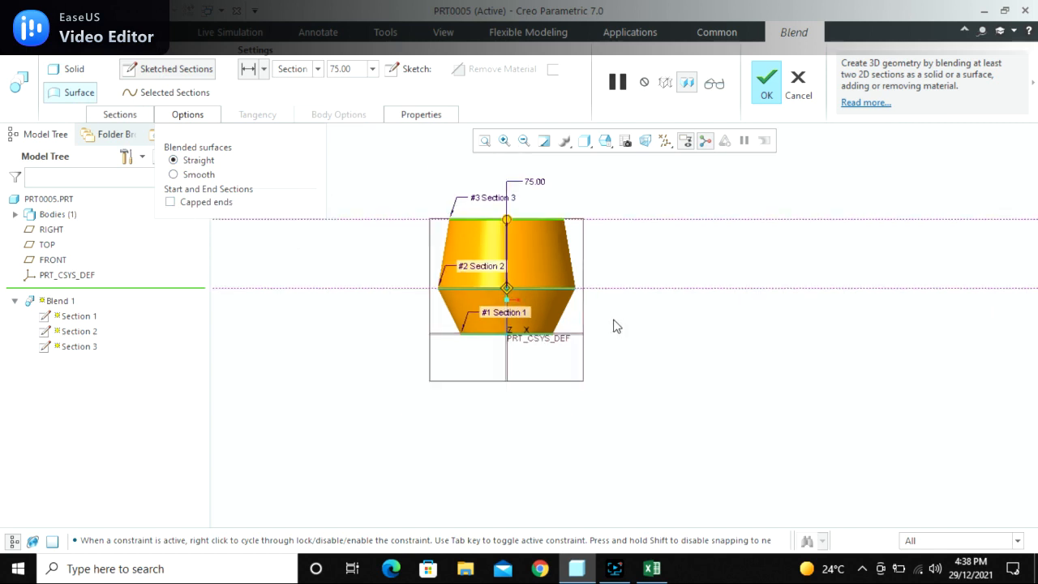
{"action": "middle_click_drag", "start_coordinate": [614, 325], "coordinate": [588, 364]}
{"action": "scroll", "coordinate": [442, 209], "scroll_direction": "up", "scroll_amount": 4}
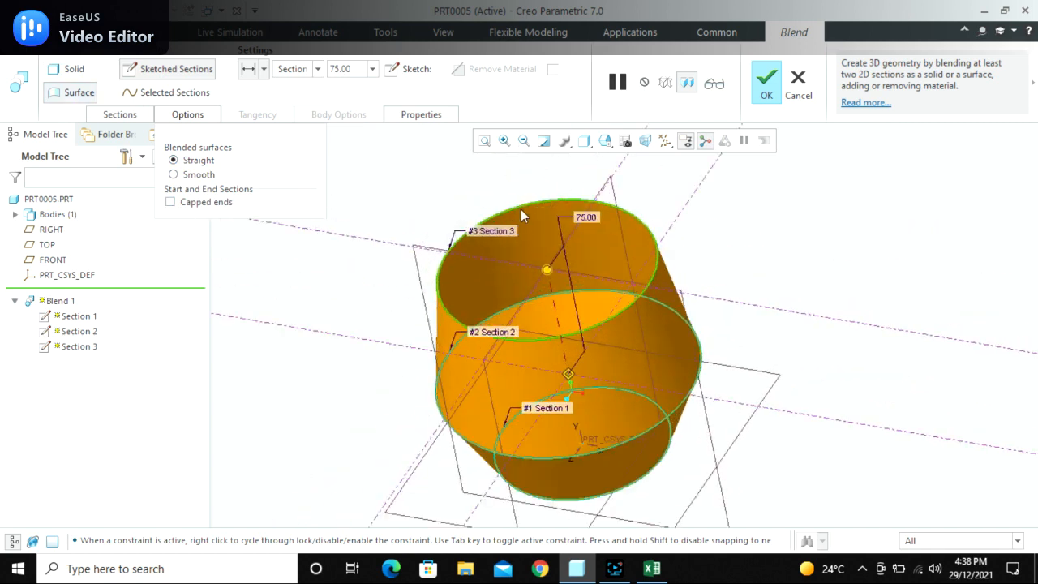
{"action": "left_click", "coordinate": [169, 202]}
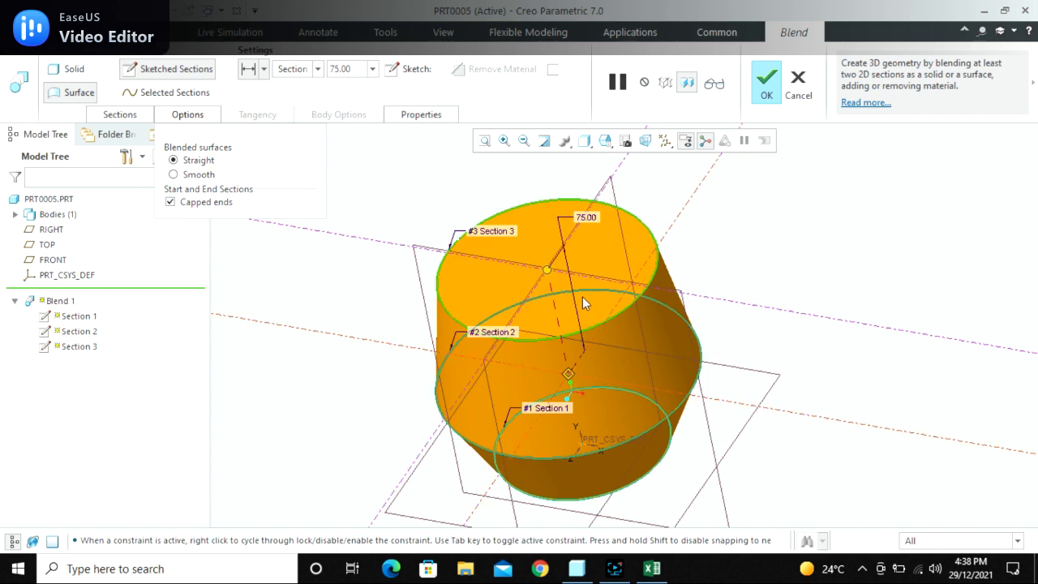
{"action": "scroll", "coordinate": [561, 285], "scroll_direction": "up", "scroll_amount": 4}
{"action": "middle_click_drag", "start_coordinate": [556, 322], "coordinate": [538, 256]}
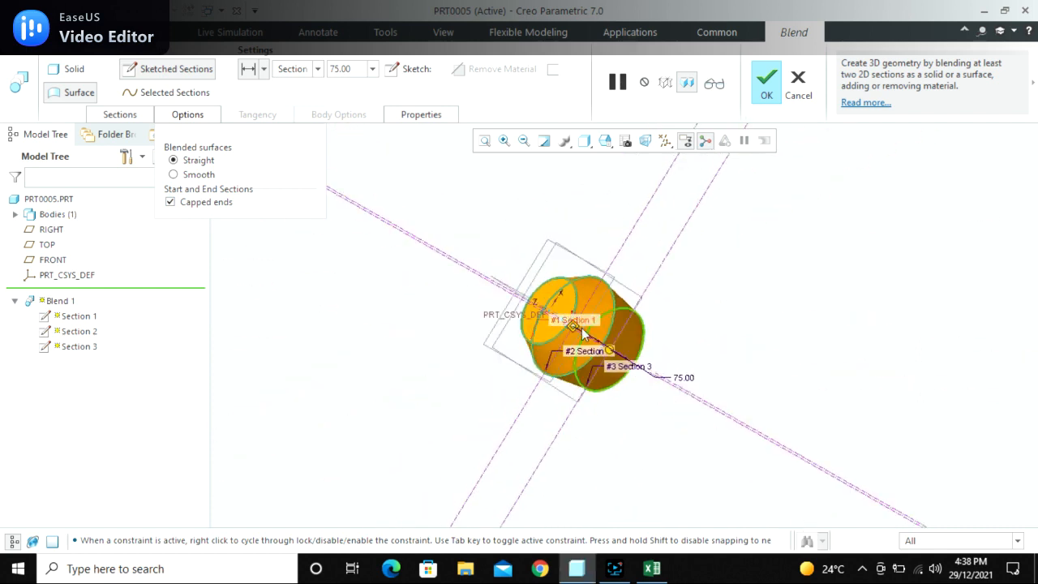
Remove the surface blend's capped ends and change the blend back to a solid
{"action": "scroll", "coordinate": [582, 333], "scroll_direction": "up", "scroll_amount": 5}
{"action": "left_click", "coordinate": [215, 204]}
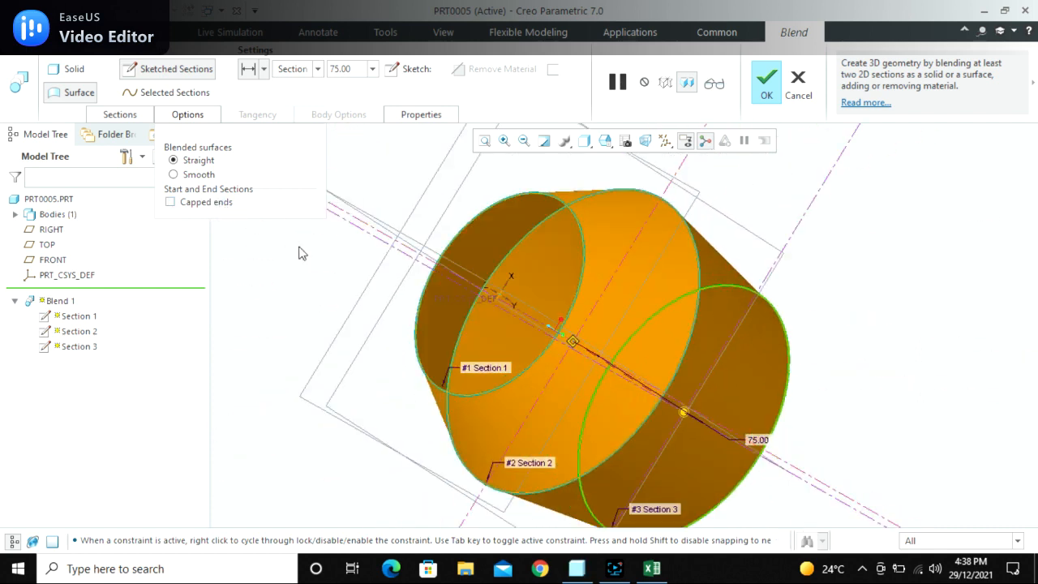
{"action": "scroll", "coordinate": [410, 269], "scroll_direction": "up", "scroll_amount": 4}
{"action": "middle_click_drag", "start_coordinate": [427, 285], "coordinate": [418, 390]}
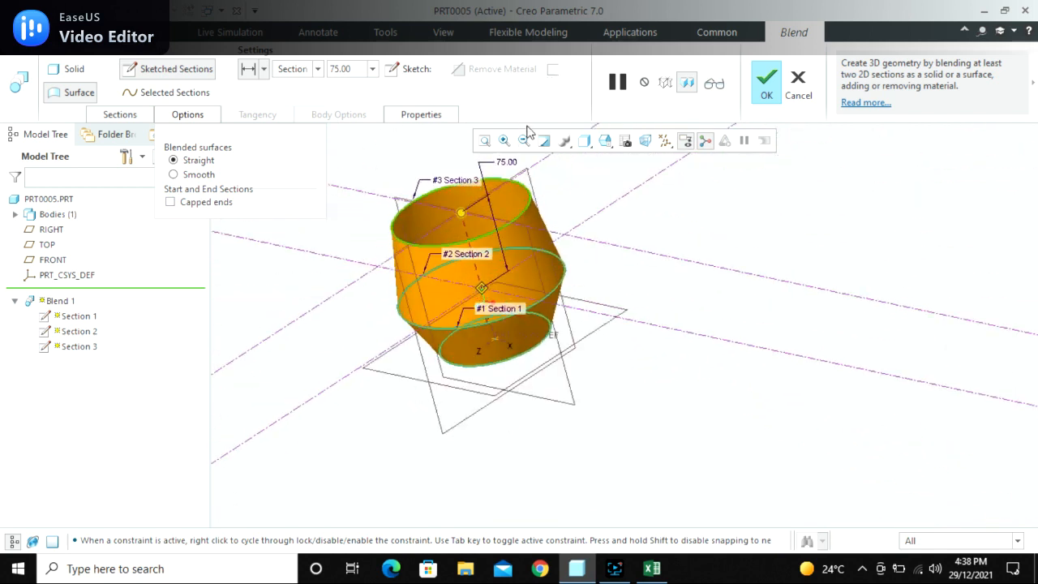
{"action": "left_click", "coordinate": [69, 69]}
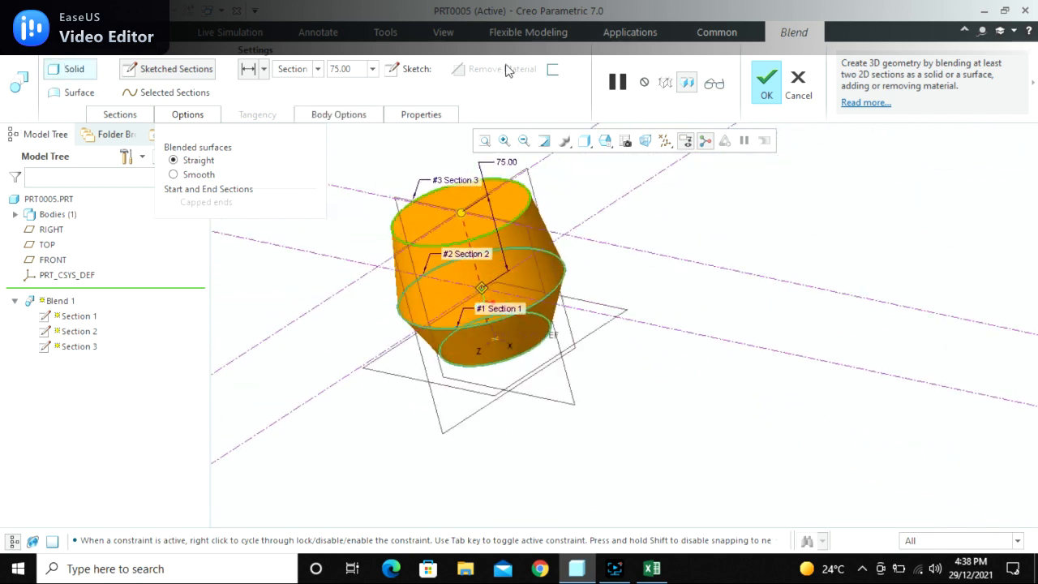
Turn the solid blend into a thin-walled shape and set its wall thickness to 10 mm
{"action": "scroll", "coordinate": [477, 179], "scroll_direction": "down", "scroll_amount": 4}
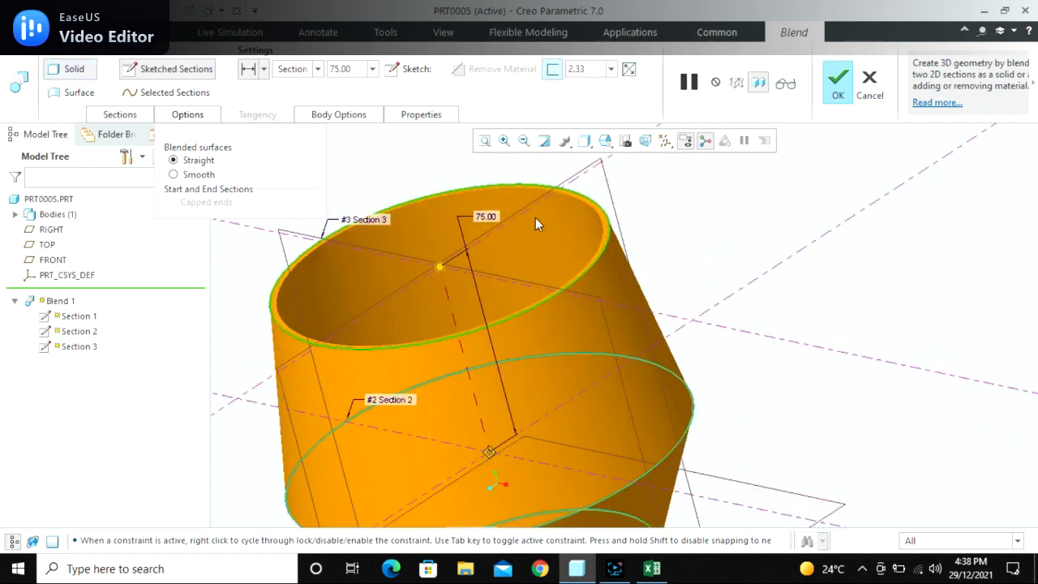
{"action": "left_click", "coordinate": [359, 66]}
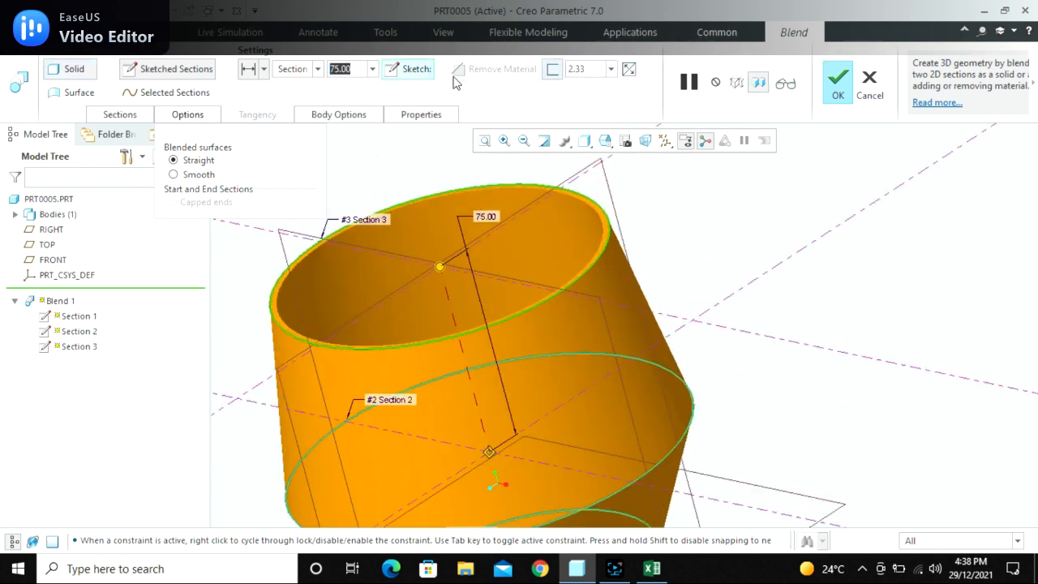
{"action": "left_click", "coordinate": [580, 68]}
{"action": "type", "text": "4"}
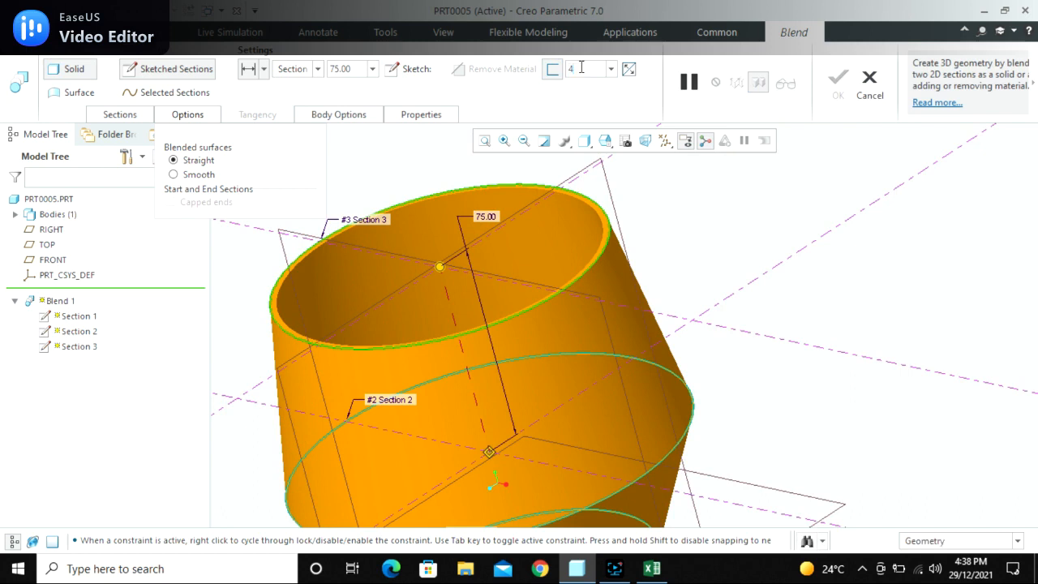
{"action": "key", "text": "Return"}
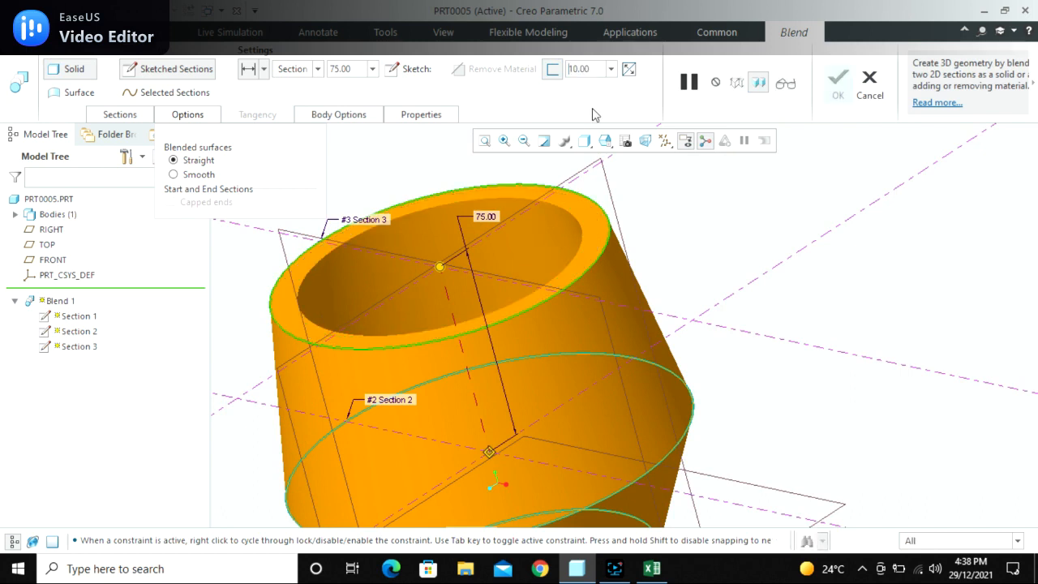
Cycle the wall thickness through outside, both sides and inside of the sections, and turn the thin wall off
{"action": "left_click", "coordinate": [629, 69]}
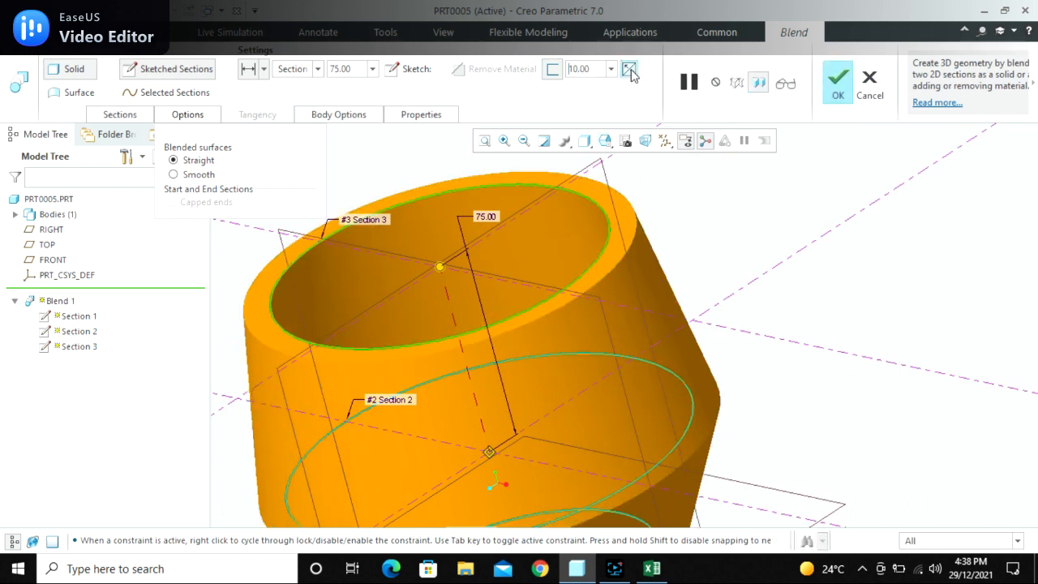
{"action": "left_click", "coordinate": [629, 70]}
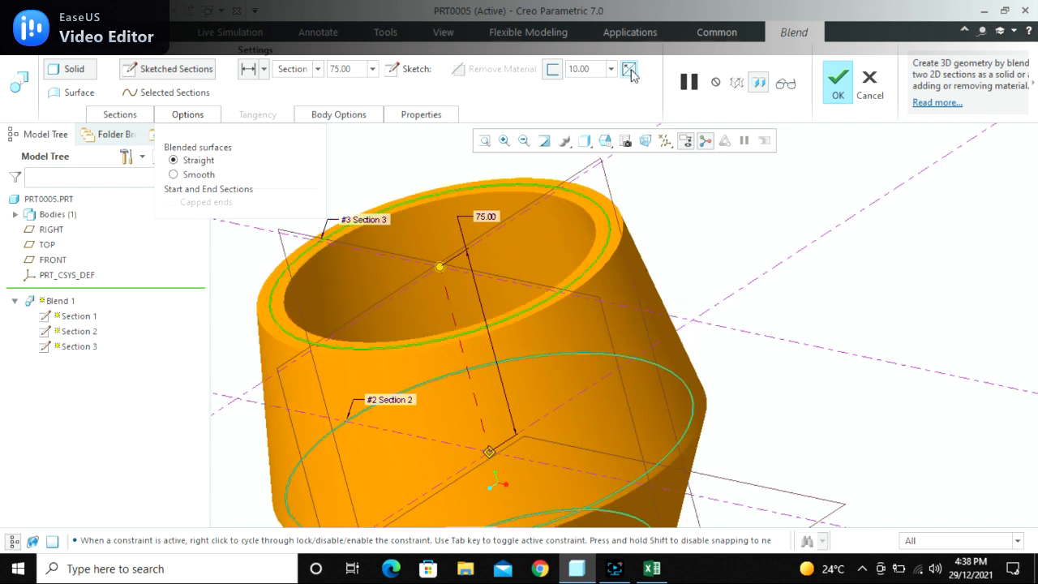
{"action": "left_click", "coordinate": [629, 71]}
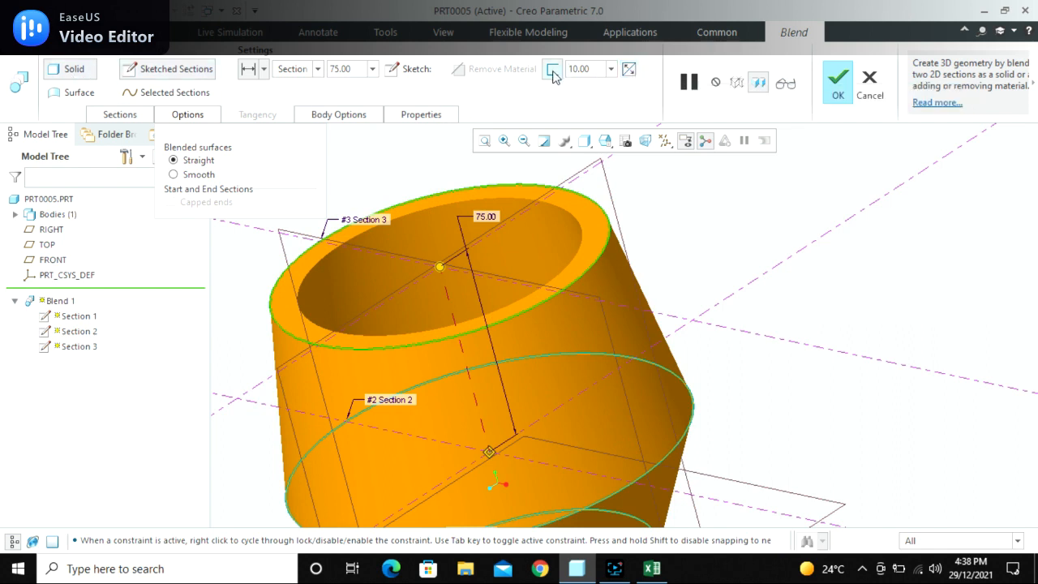
{"action": "left_click", "coordinate": [553, 72]}
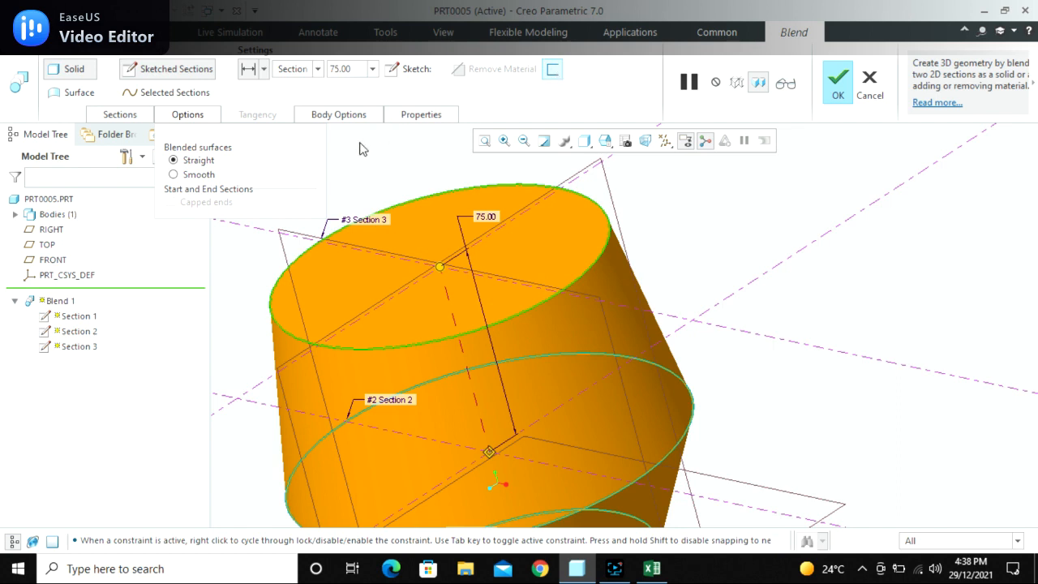
Complete the solid blend and hide the spin center and annotations, showing the part in its default orientation
{"action": "middle_click", "coordinate": [351, 176]}
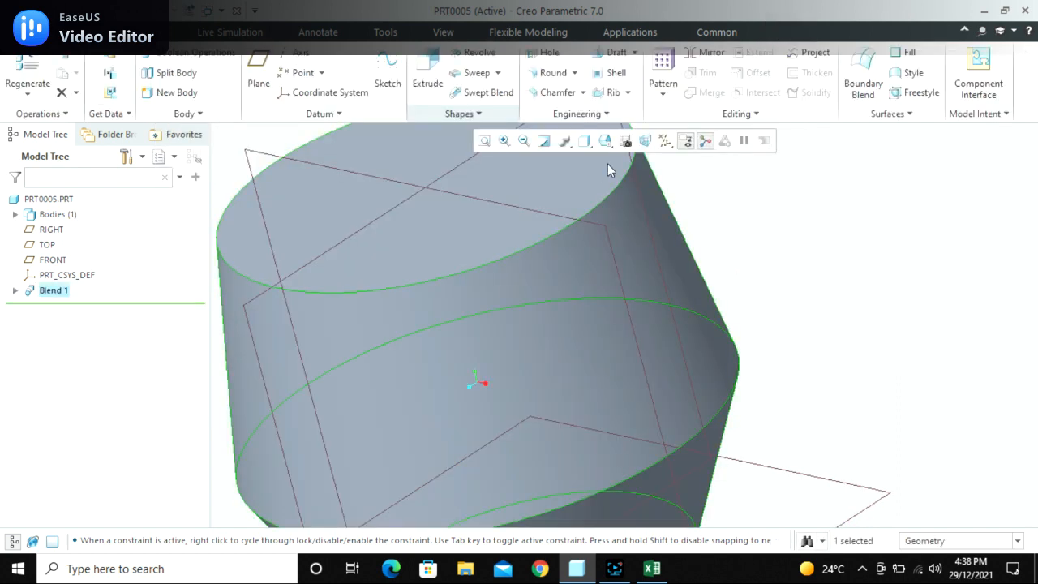
{"action": "left_click", "coordinate": [705, 141]}
{"action": "left_click", "coordinate": [685, 141]}
{"action": "key", "text": "ctrl+d"}
{"action": "middle_click_drag", "start_coordinate": [716, 290], "coordinate": [743, 282]}
{"action": "scroll", "coordinate": [746, 284], "scroll_direction": "down", "scroll_amount": 3}
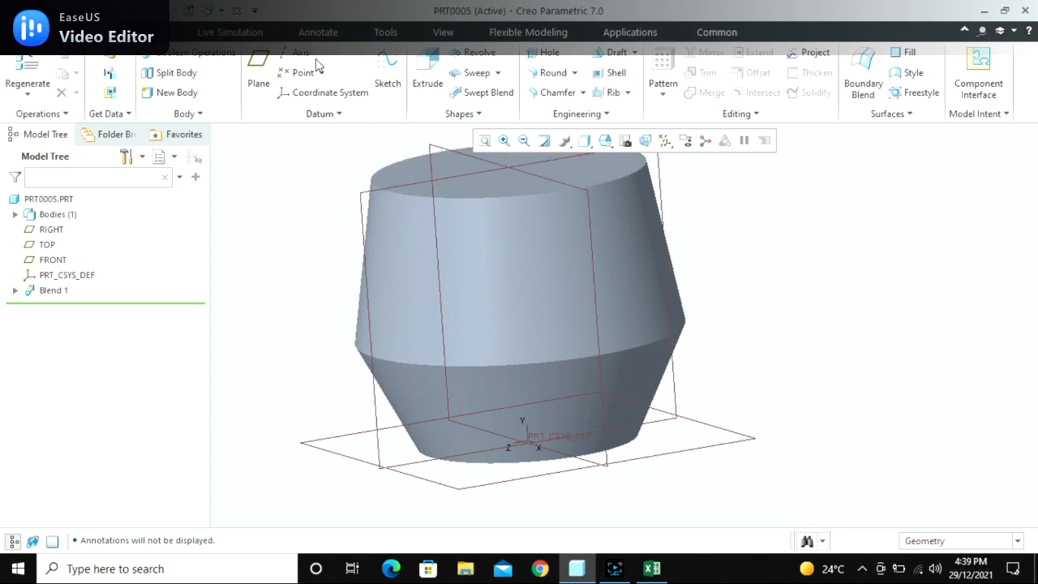
Edit the blend's definition, open the Section 3 sketch and delete its 125 mm circle
{"action": "left_click", "coordinate": [458, 325]}
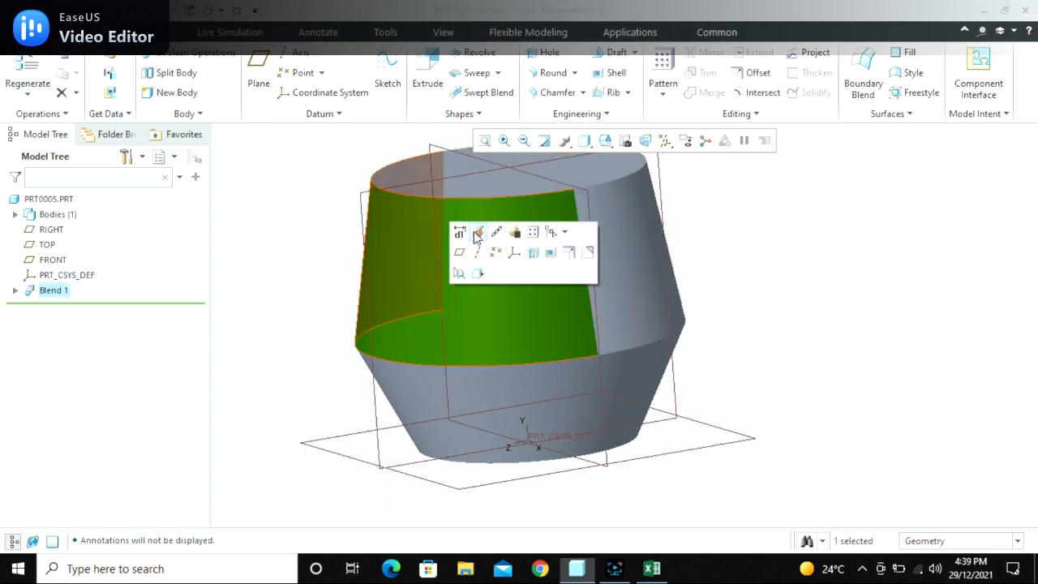
{"action": "left_click", "coordinate": [477, 234]}
{"action": "left_click", "coordinate": [121, 112]}
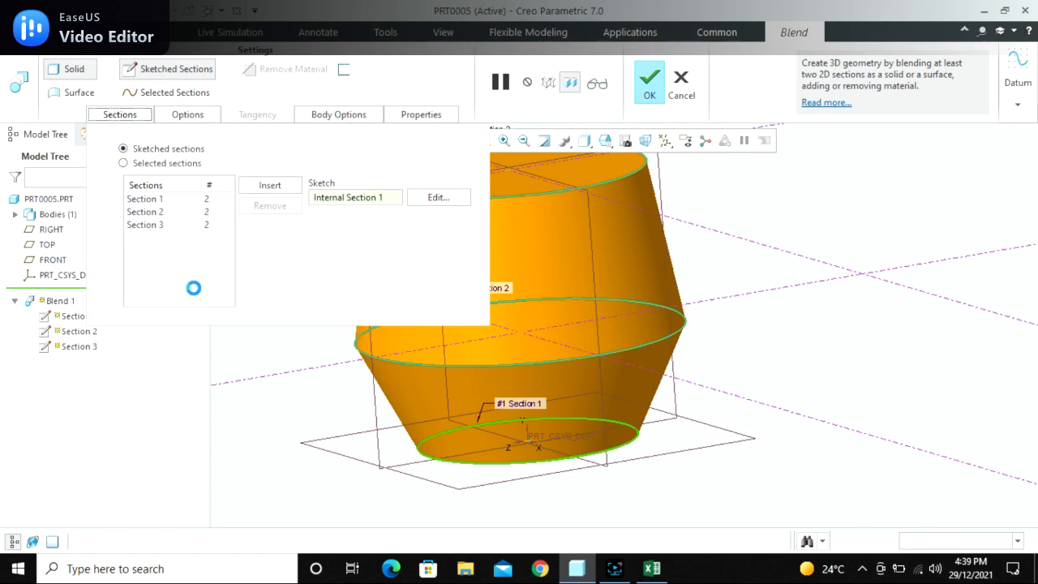
{"action": "left_click", "coordinate": [179, 226]}
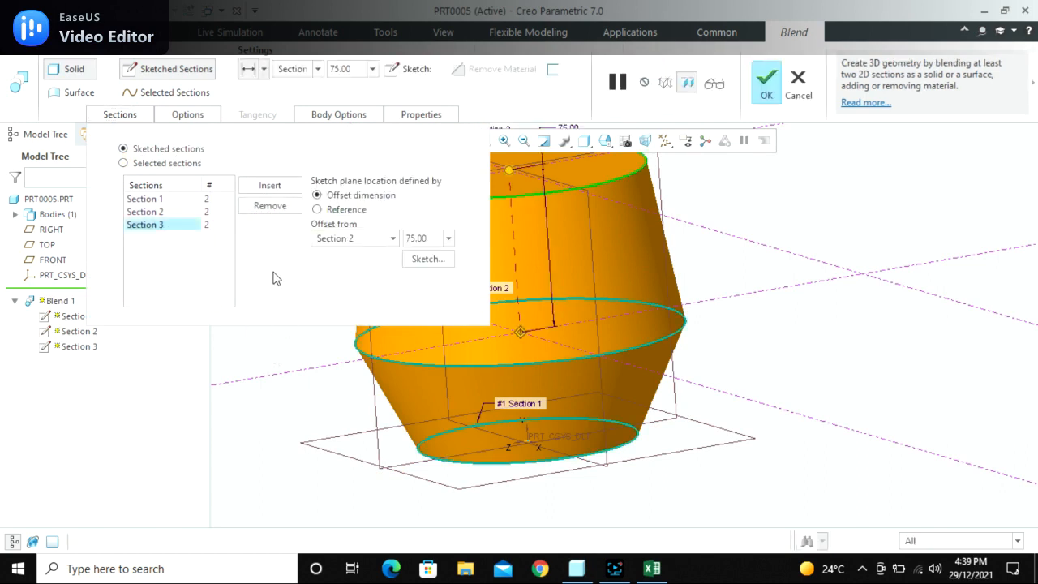
{"action": "left_click", "coordinate": [427, 258]}
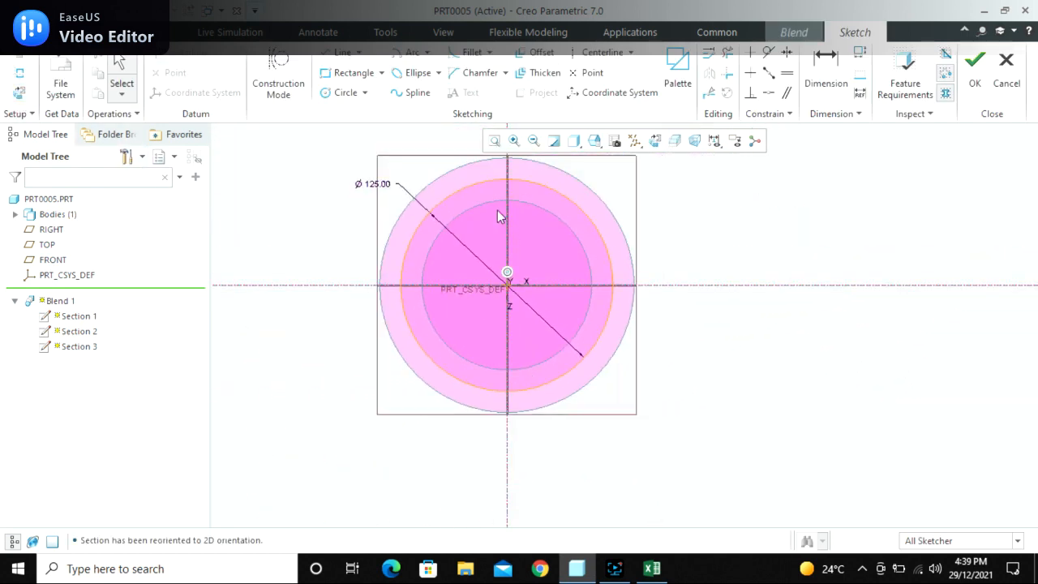
{"action": "left_click", "coordinate": [473, 183]}
{"action": "key", "text": "Delete"}
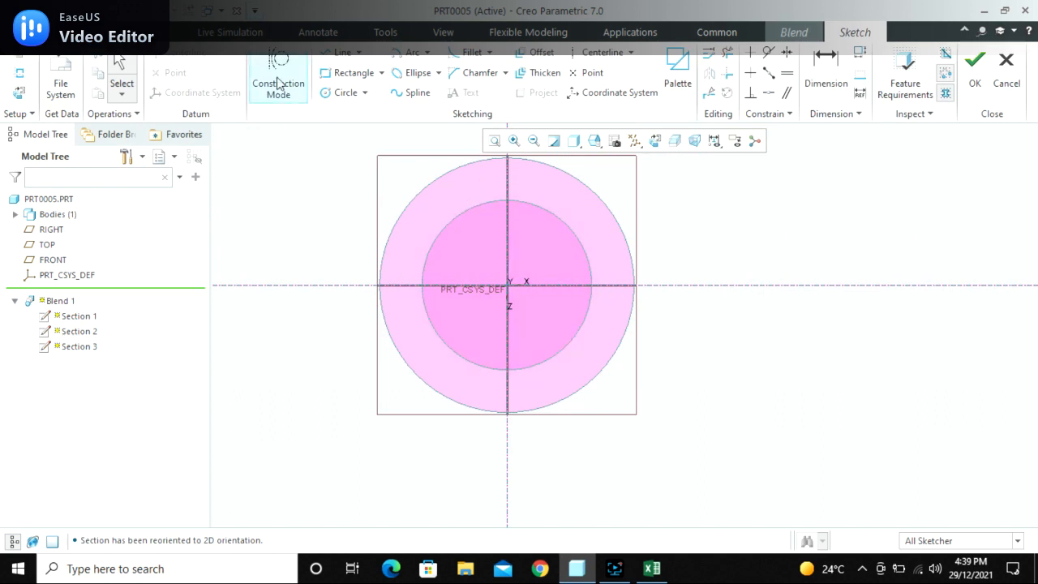
Sketch a circle centred on the vertical reference just above the origin and set its diameter to 125 mm
{"action": "left_click", "coordinate": [328, 92]}
{"action": "left_click", "coordinate": [507, 244]}
{"action": "left_click", "coordinate": [511, 351]}
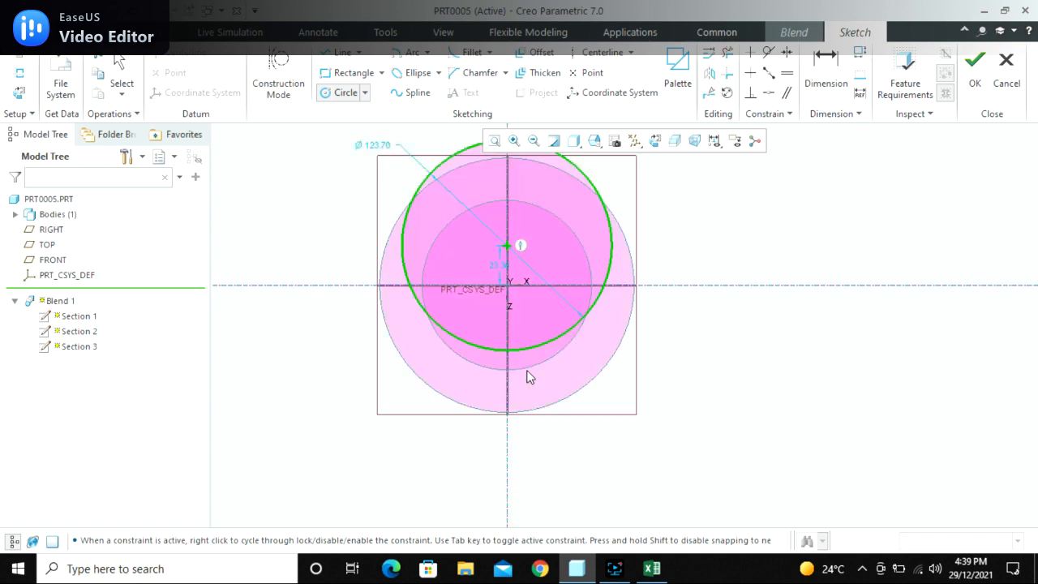
{"action": "middle_click", "coordinate": [527, 375]}
{"action": "double_click", "coordinate": [376, 148]}
{"action": "type", "text": "125"}
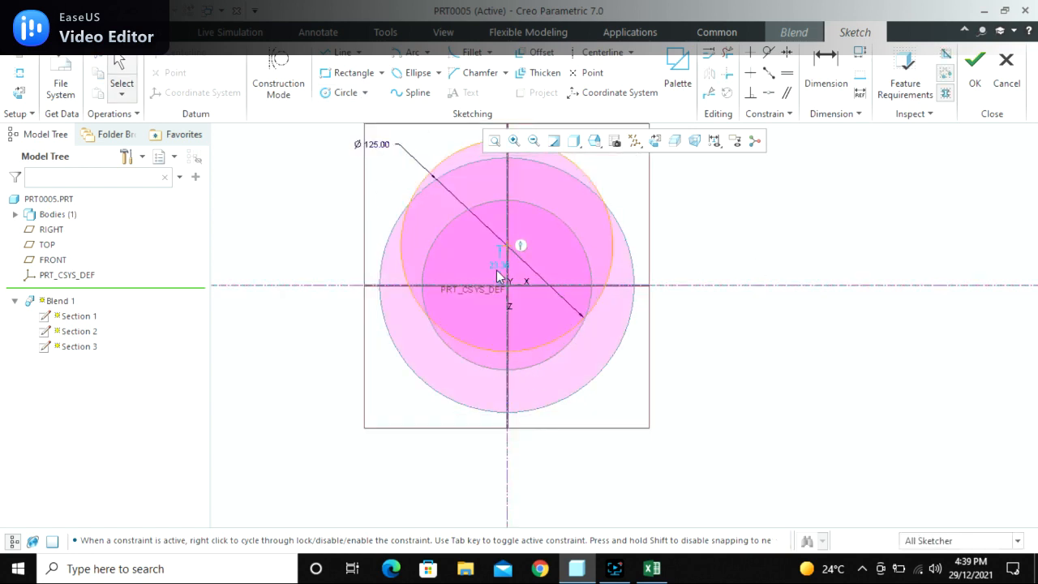
Set the circle centre's distance from the horizontal reference to 20 mm, and finish the Section 3 sketch and the blend redefinition
{"action": "double_click", "coordinate": [496, 267]}
{"action": "type", "text": "20"}
{"action": "key", "text": "Return"}
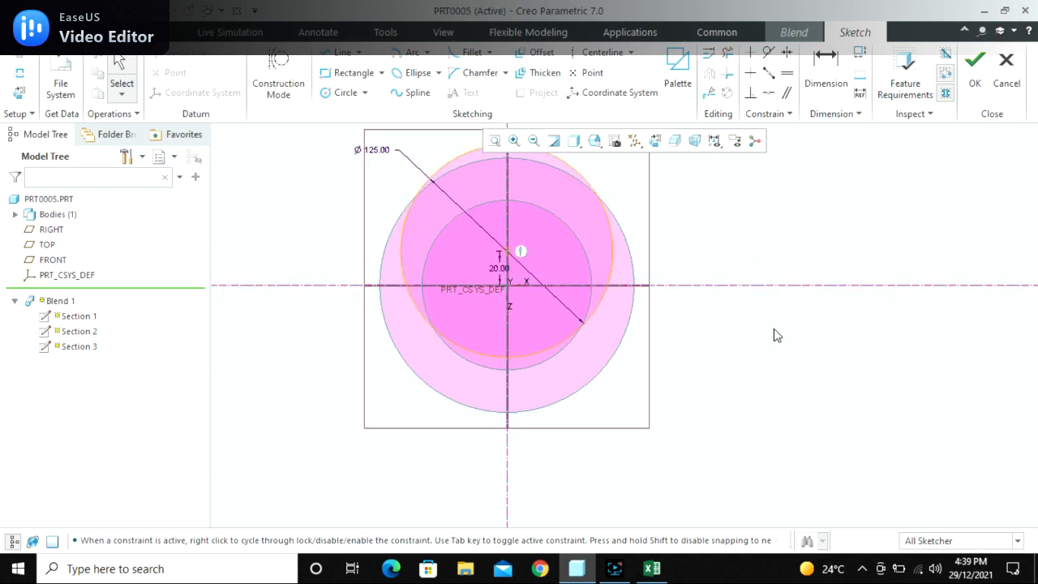
{"action": "left_click", "coordinate": [974, 82]}
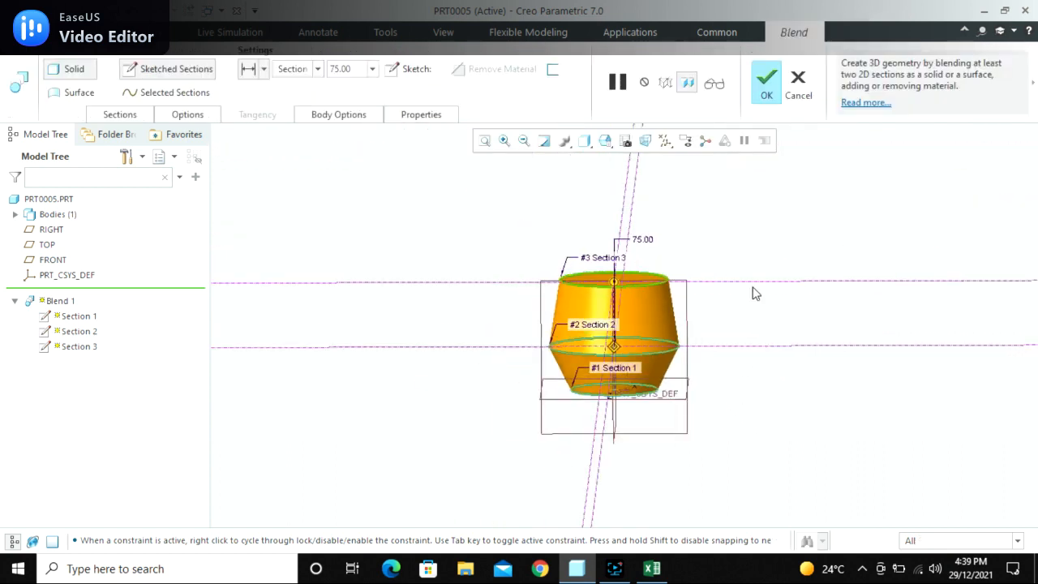
{"action": "middle_click", "coordinate": [757, 236]}
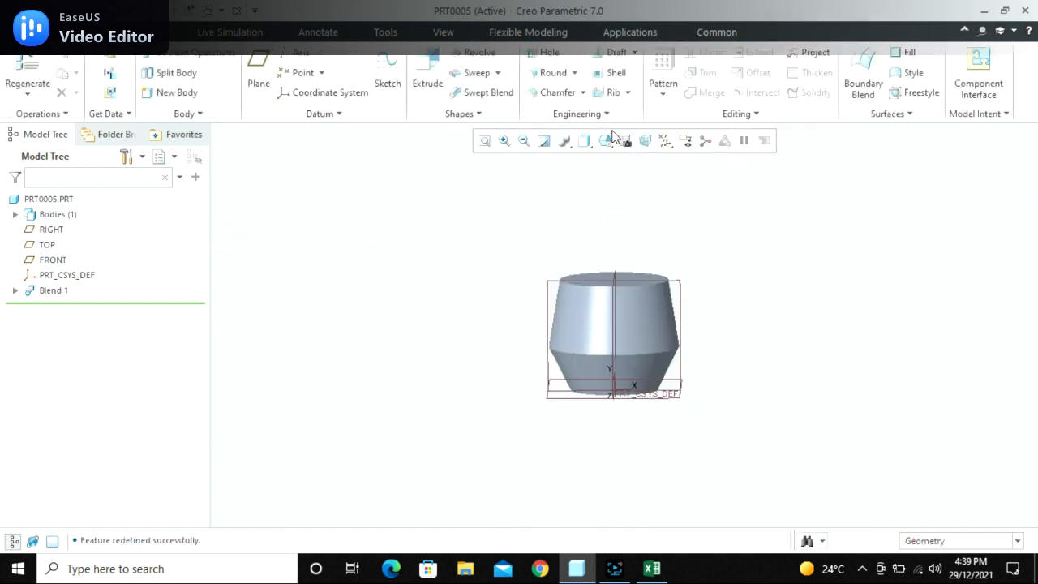
Examine the redefined blend's offset top section in the front and left views and from an oblique angle
{"action": "left_click", "coordinate": [606, 140]}
{"action": "left_click", "coordinate": [622, 226]}
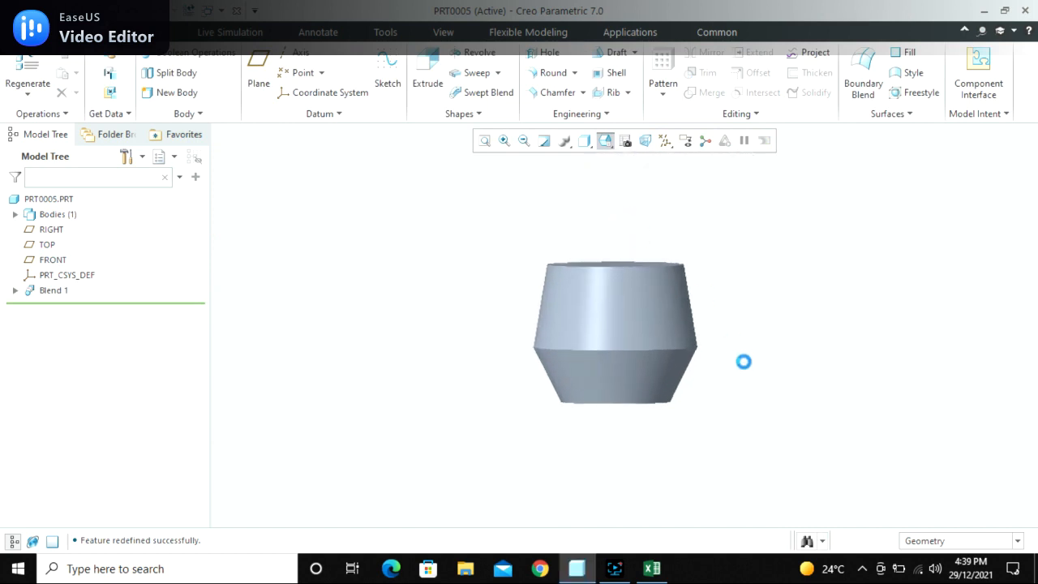
{"action": "scroll", "coordinate": [825, 324], "scroll_direction": "down", "scroll_amount": 2}
{"action": "scroll", "coordinate": [409, 264], "scroll_direction": "up", "scroll_amount": 1}
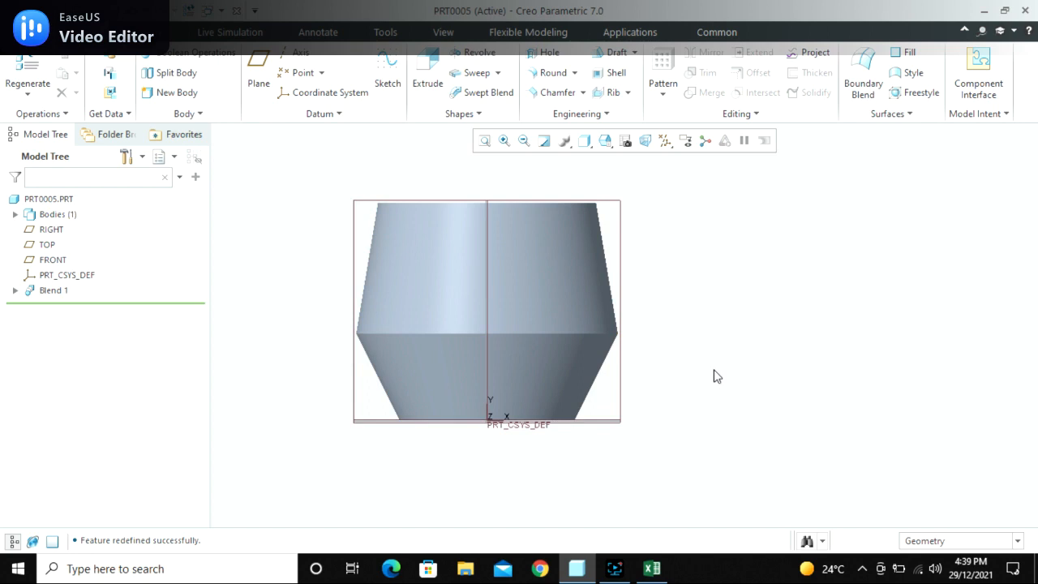
{"action": "left_click", "coordinate": [605, 140]}
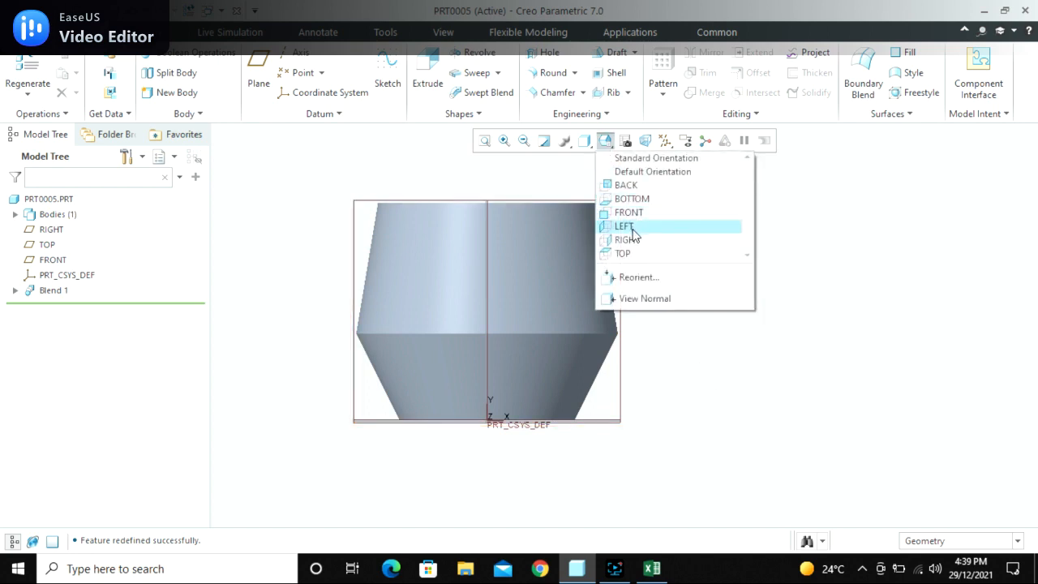
{"action": "left_click", "coordinate": [631, 227]}
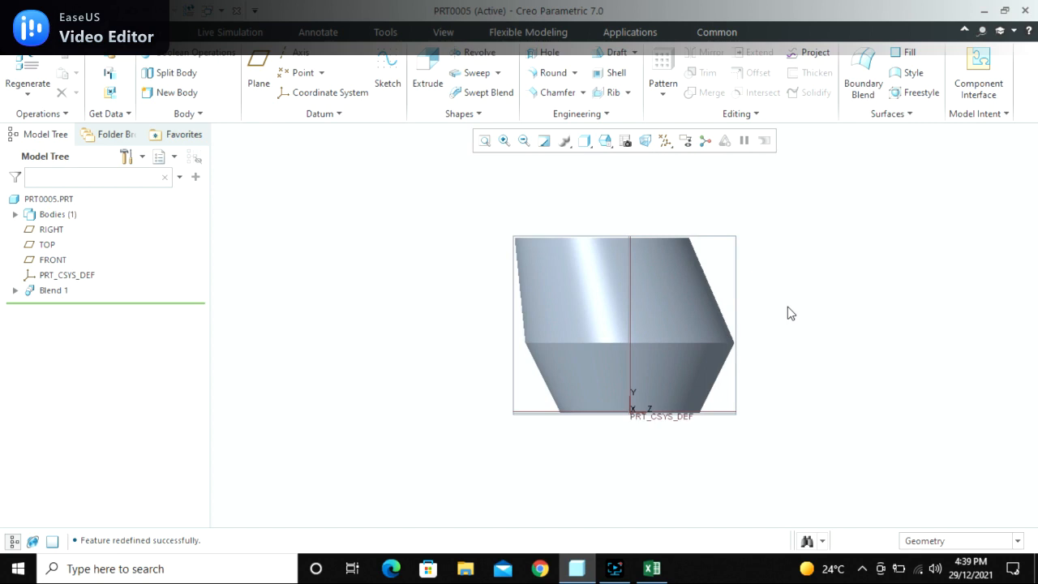
{"action": "scroll", "coordinate": [677, 332], "scroll_direction": "up", "scroll_amount": 4}
{"action": "middle_click_drag", "start_coordinate": [676, 328], "coordinate": [710, 360]}
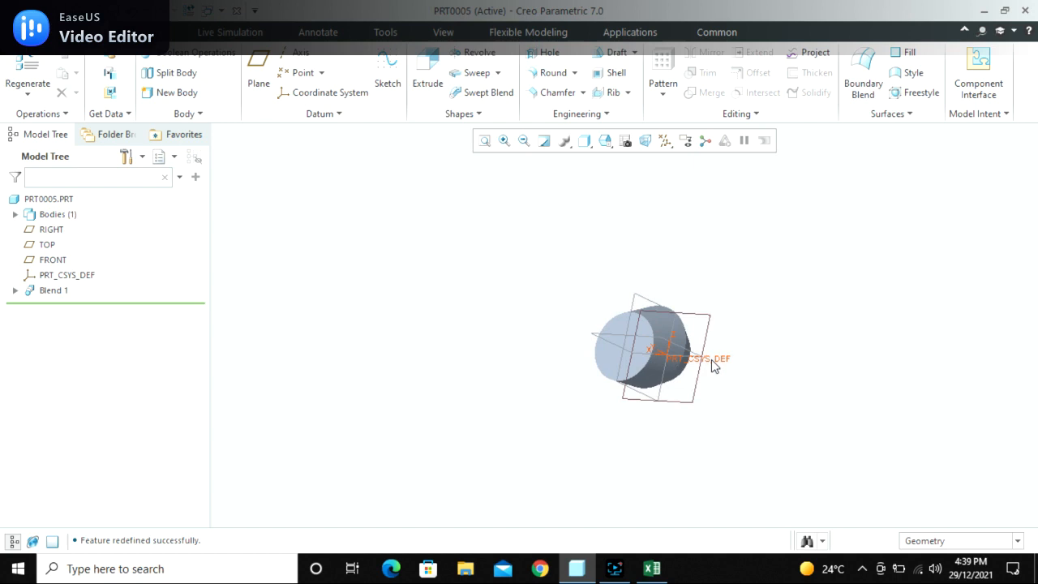
{"action": "scroll", "coordinate": [711, 359], "scroll_direction": "down", "scroll_amount": 4}
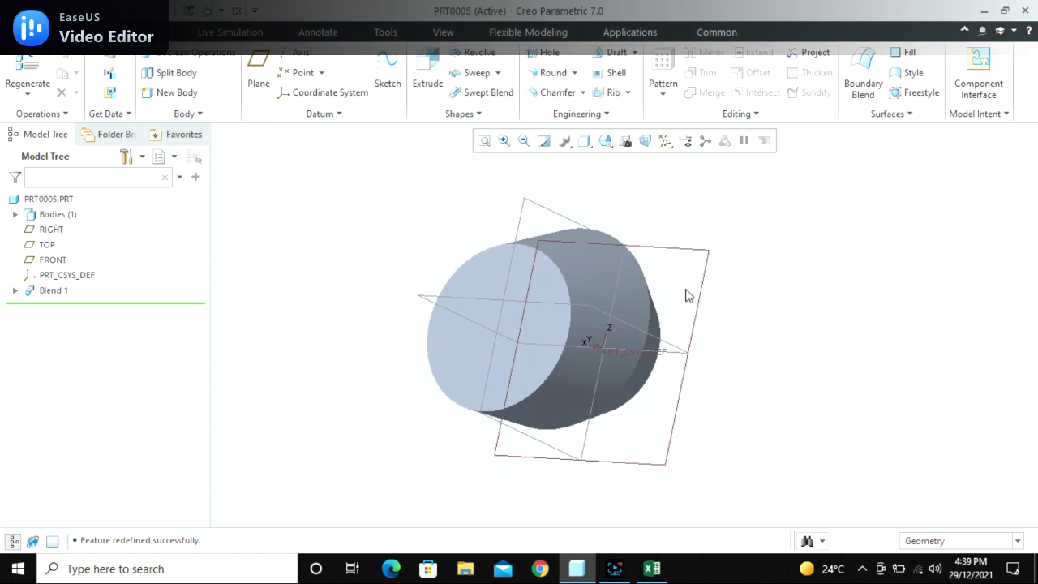
Delete the circular blend from the part and return to the default orientation
{"action": "left_click", "coordinate": [636, 313]}
{"action": "key", "text": "Delete"}
{"action": "left_click", "coordinate": [487, 302]}
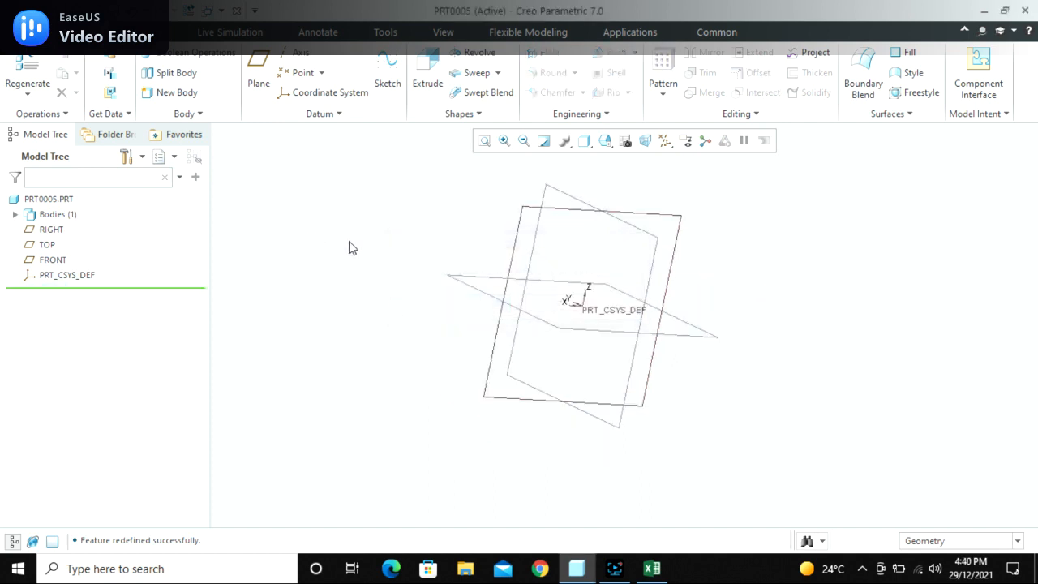
{"action": "key", "text": "ctrl+w"}
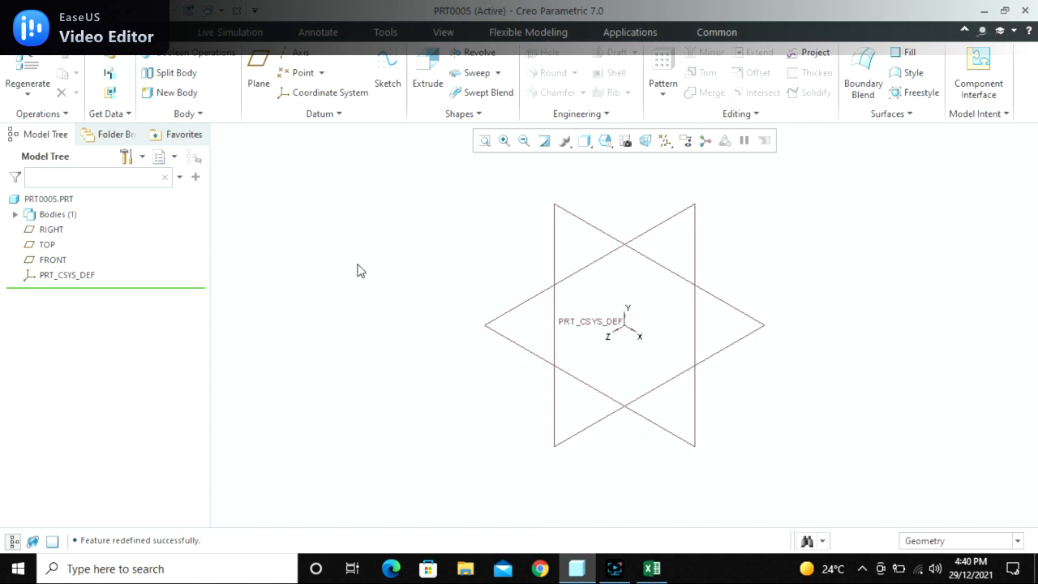
Start a new solid Blend with sketched sections and open the Section 1 sketch on the TOP plane, viewed straight on
{"action": "left_click", "coordinate": [480, 113]}
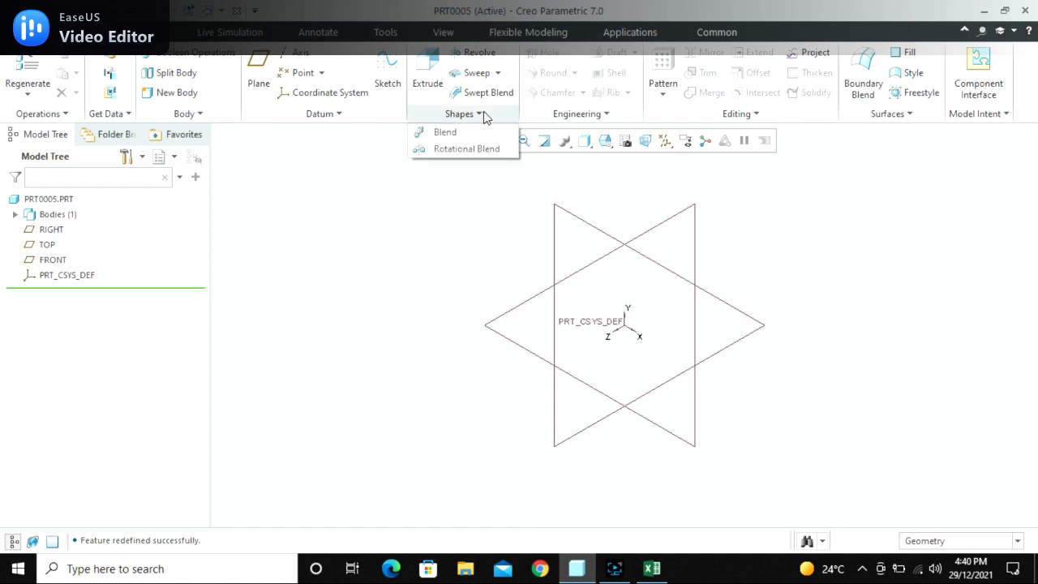
{"action": "left_click", "coordinate": [445, 132]}
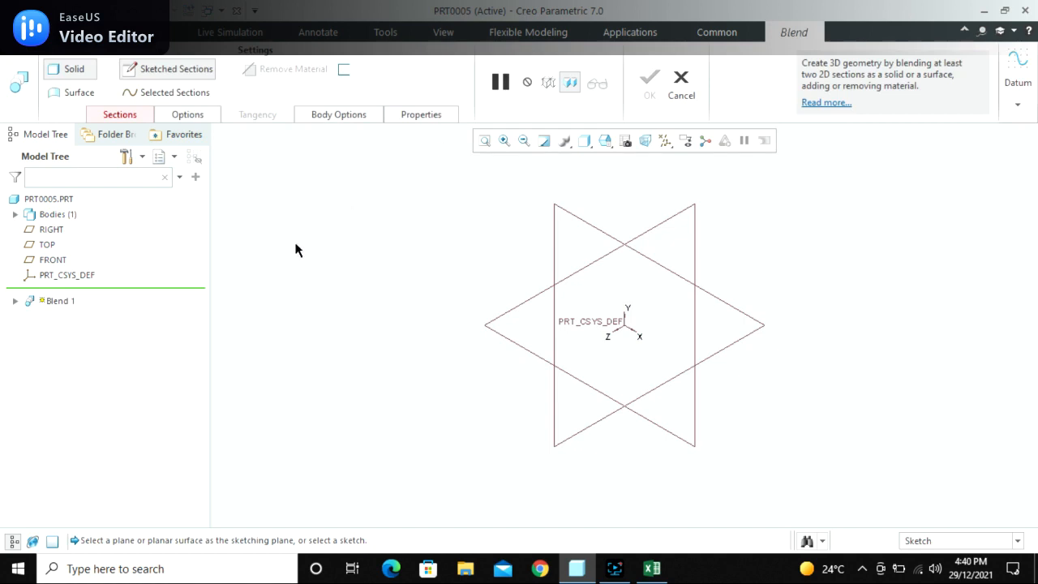
{"action": "left_click", "coordinate": [114, 118]}
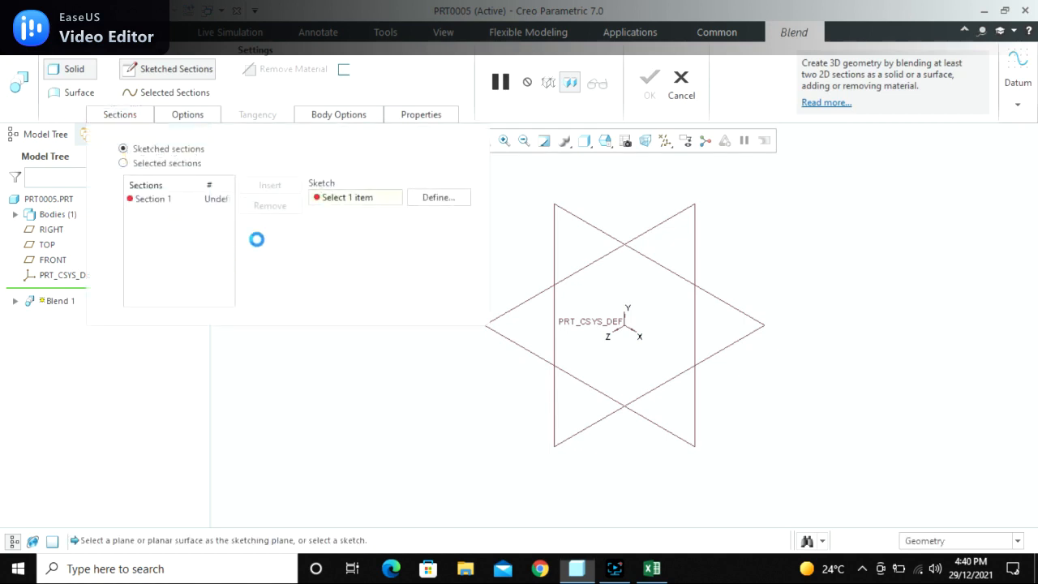
{"action": "left_click", "coordinate": [433, 196]}
{"action": "left_click", "coordinate": [755, 330]}
{"action": "left_click", "coordinate": [957, 344]}
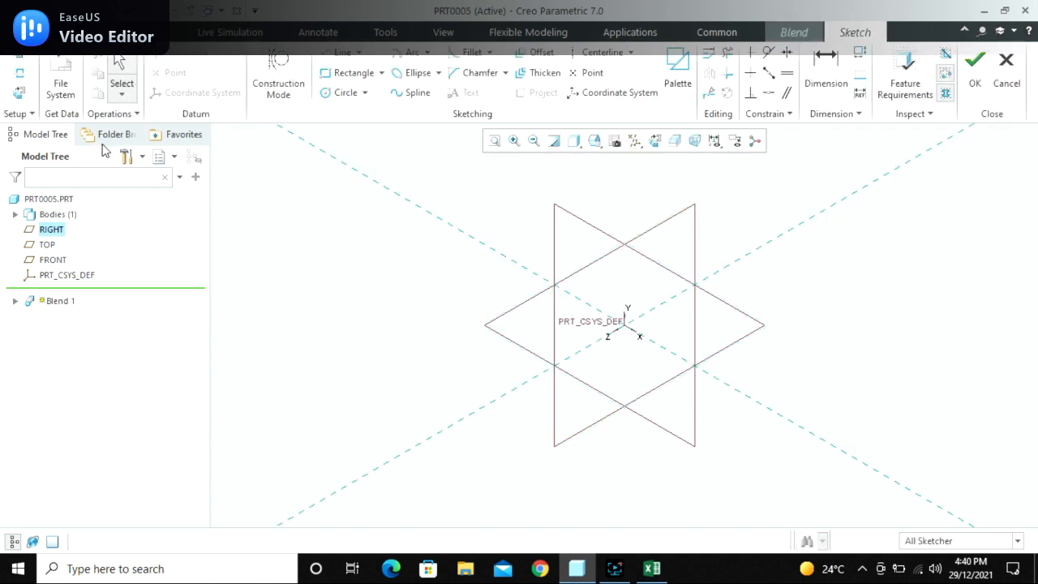
{"action": "left_click", "coordinate": [18, 92]}
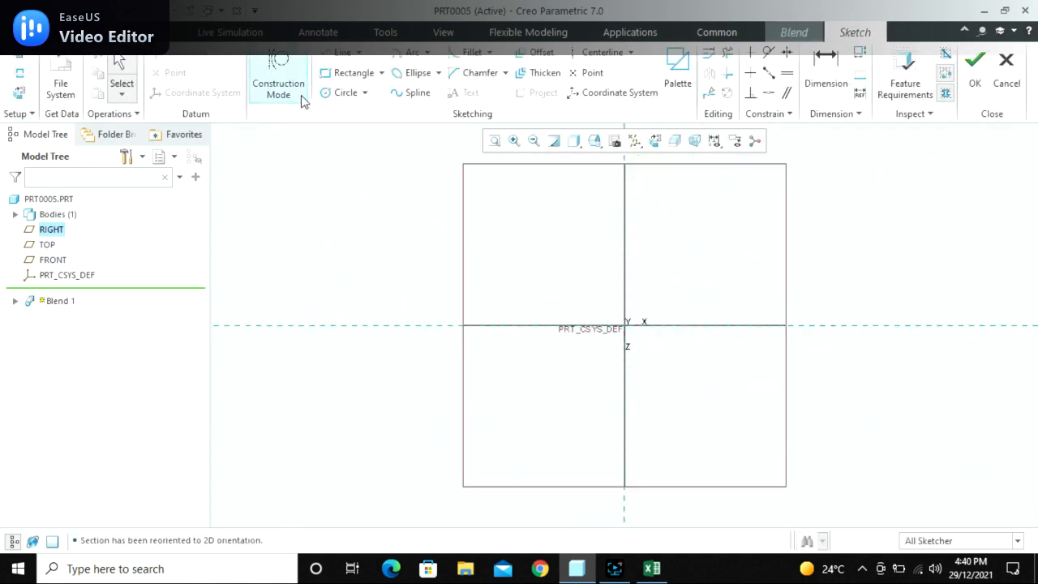
Sketch a center rectangle of about 182 by 172 mm centred on the origin
{"action": "left_click", "coordinate": [381, 72]}
{"action": "left_click", "coordinate": [354, 123]}
{"action": "left_click", "coordinate": [624, 325]}
{"action": "left_click", "coordinate": [539, 289]}
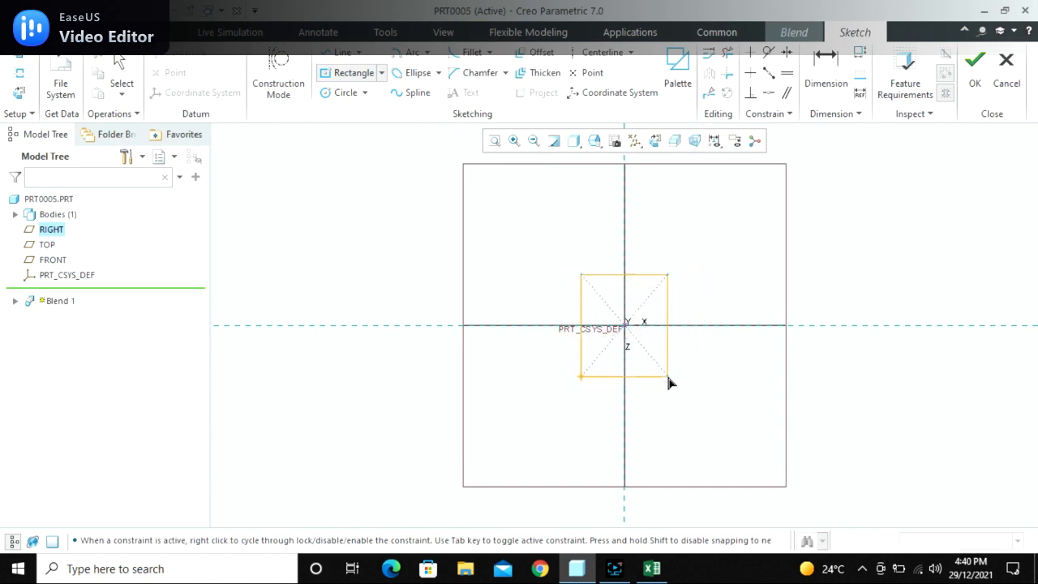
{"action": "left_click", "coordinate": [681, 380]}
{"action": "middle_click", "coordinate": [722, 409]}
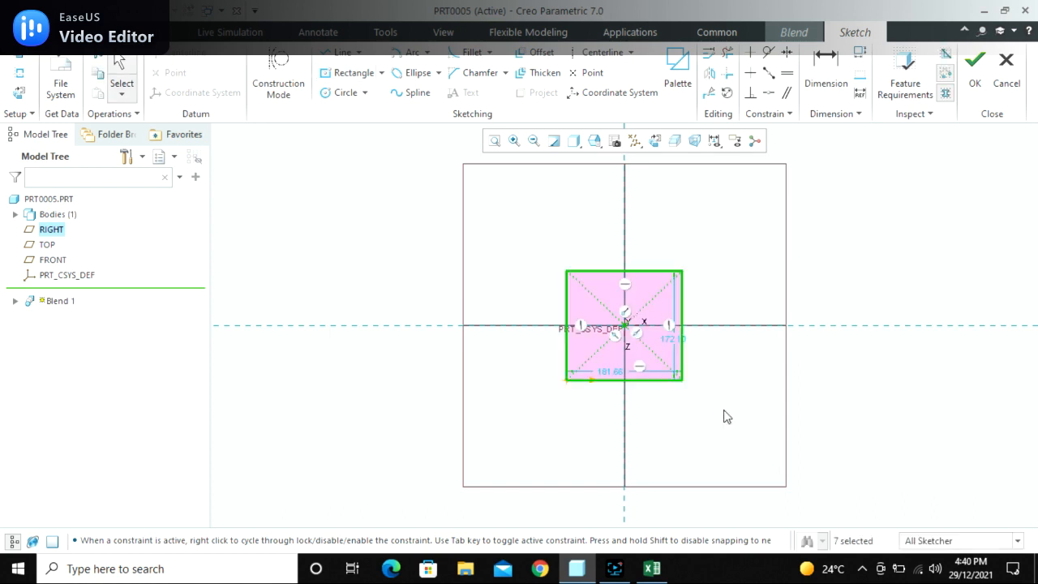
Set the rectangle's width and height to 150 mm each and place both dimensions outside the profile
{"action": "scroll", "coordinate": [722, 409], "scroll_direction": "up", "scroll_amount": 1}
{"action": "left_click_drag", "start_coordinate": [584, 363], "coordinate": [579, 386]}
{"action": "double_click", "coordinate": [580, 386]}
{"action": "type", "text": "150"}
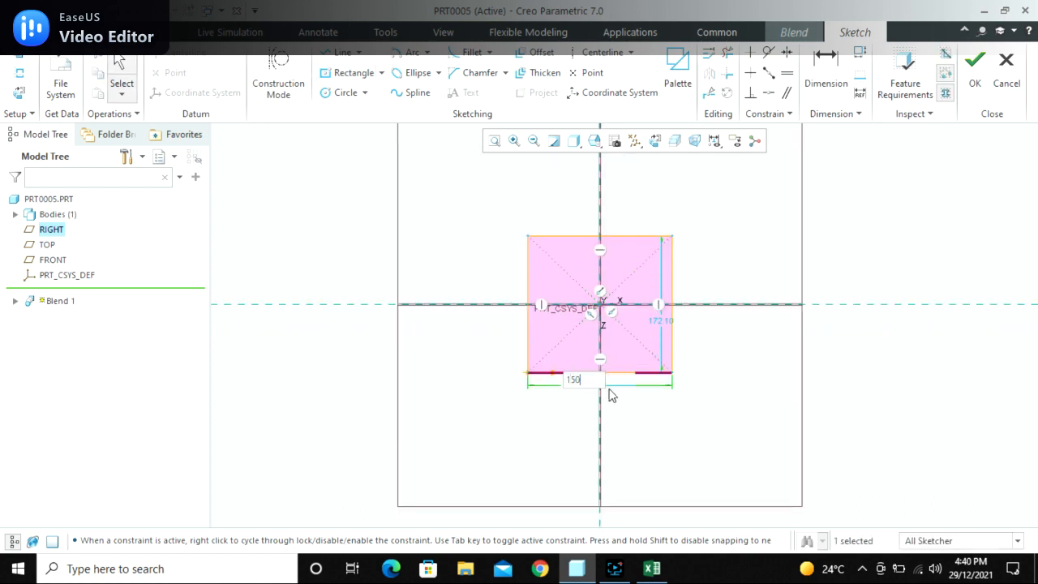
{"action": "key", "text": "Return"}
{"action": "double_click", "coordinate": [649, 320]}
{"action": "type", "text": "150"}
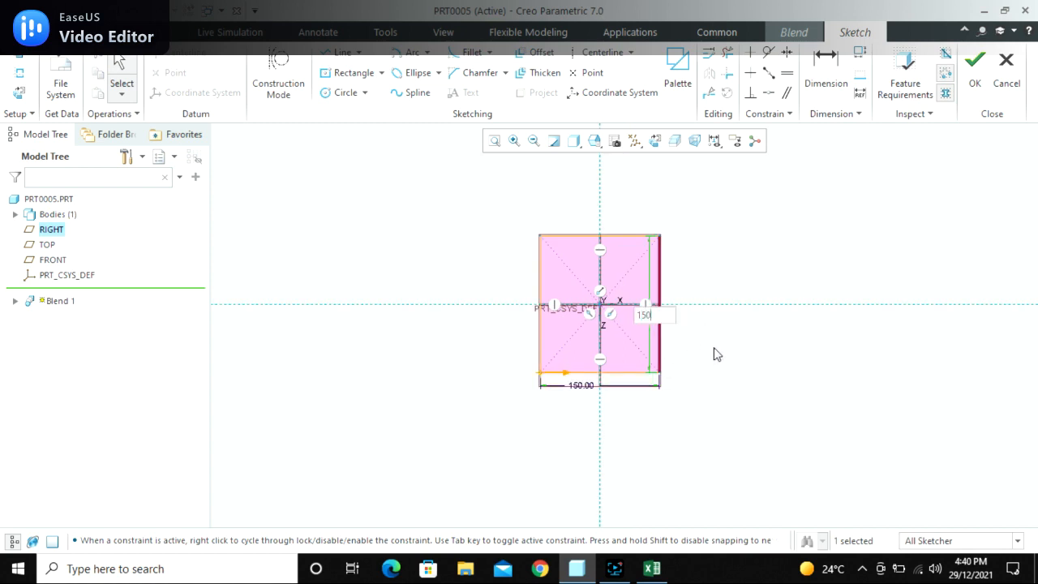
{"action": "key", "text": "Return"}
{"action": "left_click_drag", "start_coordinate": [662, 329], "coordinate": [687, 333]}
In the default orientation, make the rectangle's nearest corner the section's start point and finish the Section 1 sketch
{"action": "mouse_move", "coordinate": [718, 359]}
{"action": "middle_mouse_down"}
{"action": "mouse_move", "coordinate": [713, 375]}
{"action": "mouse_move", "coordinate": [712, 354]}
{"action": "middle_mouse_up"}
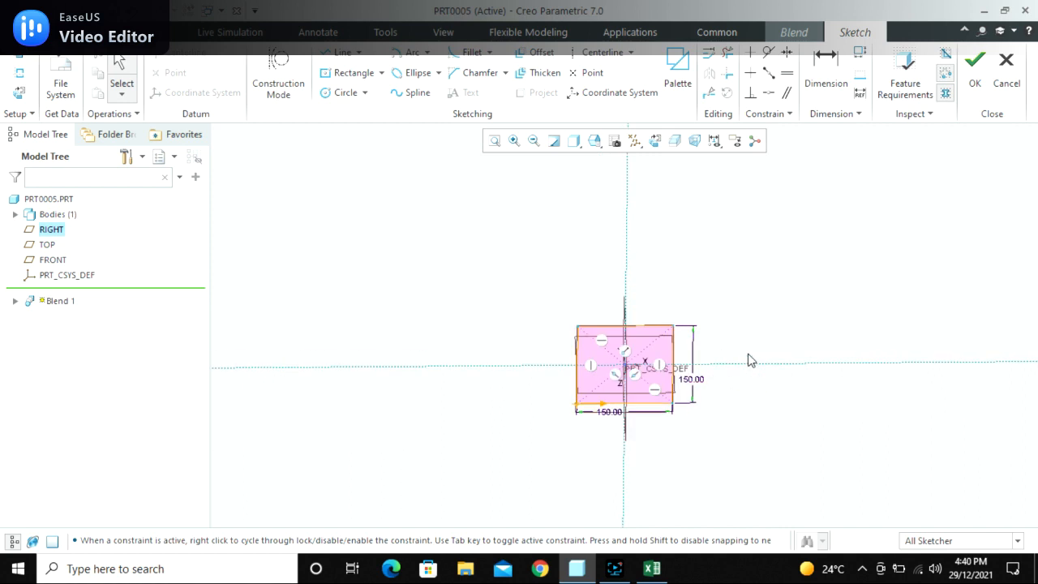
{"action": "key", "text": "ctrl+d"}
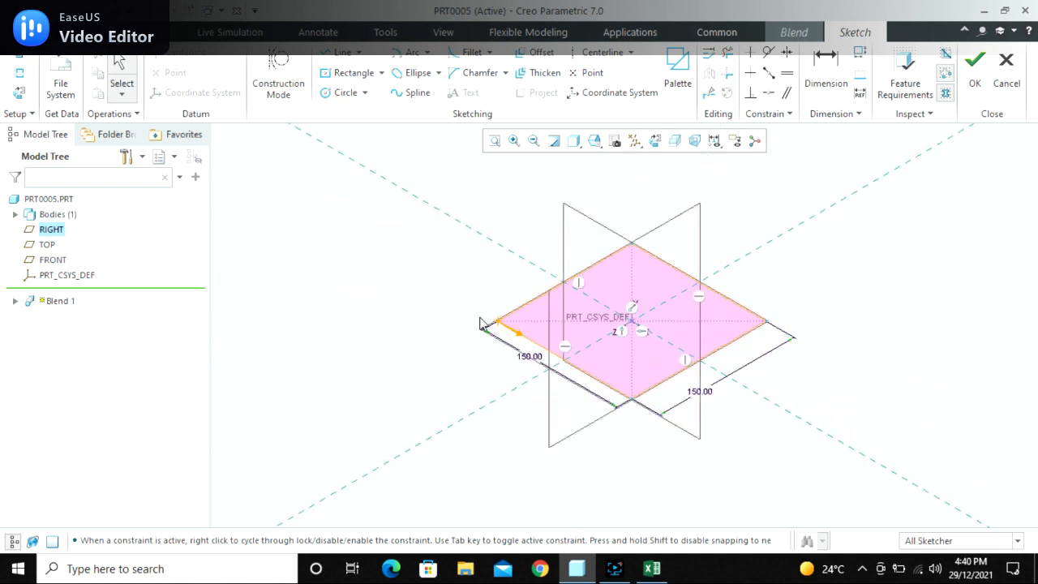
{"action": "left_click", "coordinate": [632, 398]}
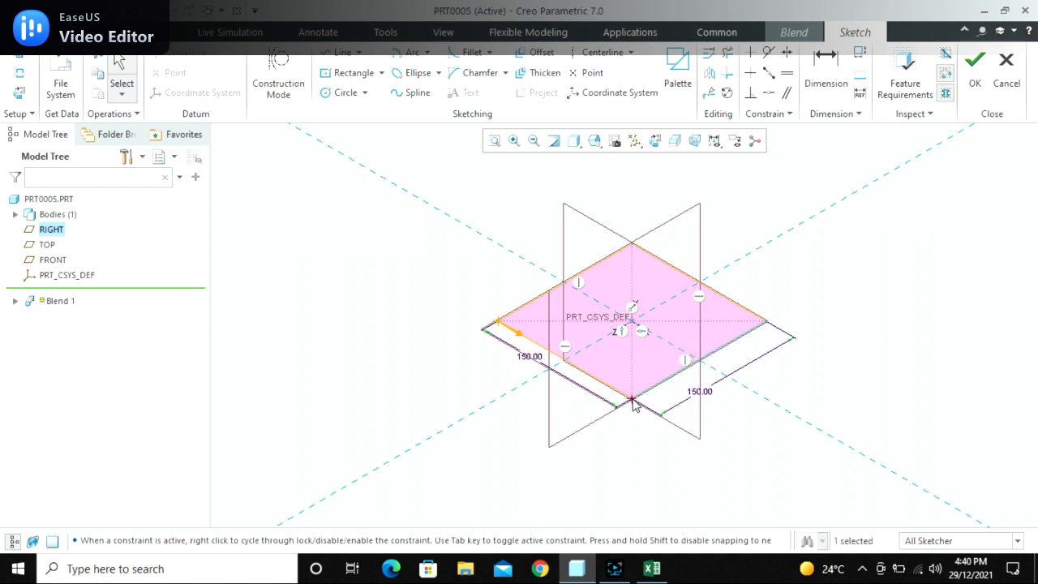
{"action": "right_click", "coordinate": [632, 398]}
{"action": "left_click", "coordinate": [679, 248]}
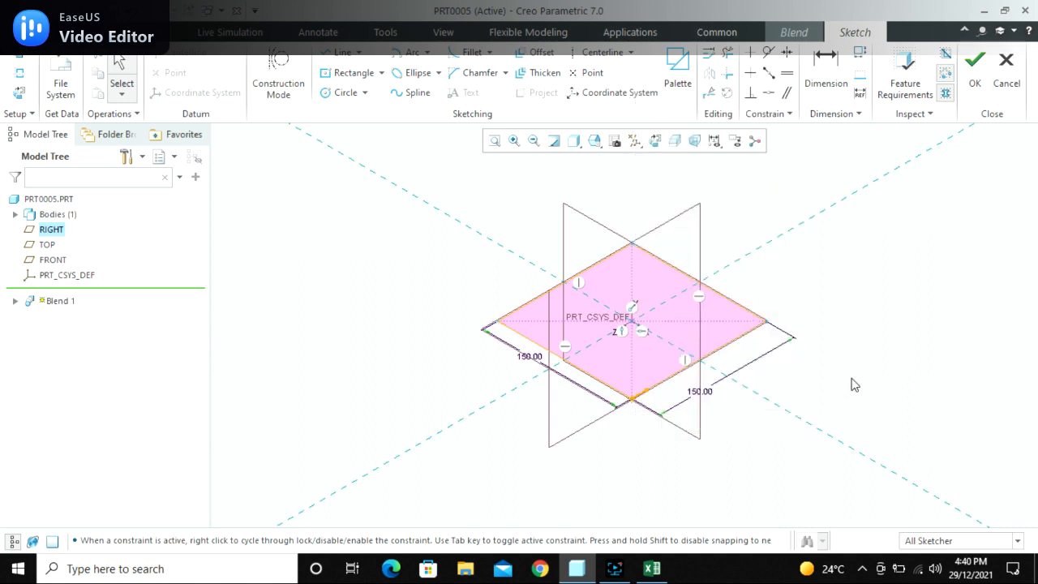
{"action": "left_click", "coordinate": [973, 79]}
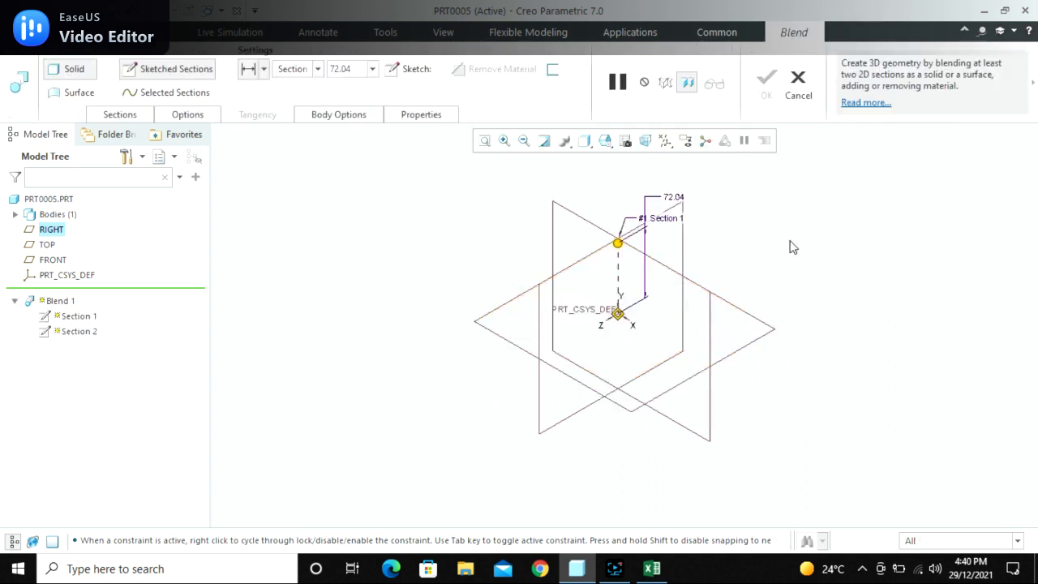
Set the offset of Section 2 from Section 1 to 100 mm
{"action": "double_click", "coordinate": [677, 199]}
{"action": "type", "text": "100"}
{"action": "key", "text": "Return"}
Set the offset of Section 2 from Section 1 to 150 mm
{"action": "middle_click_drag", "start_coordinate": [717, 233], "coordinate": [716, 213]}
{"action": "double_click", "coordinate": [693, 243]}
{"action": "type", "text": "150"}
{"action": "key", "text": "Return"}
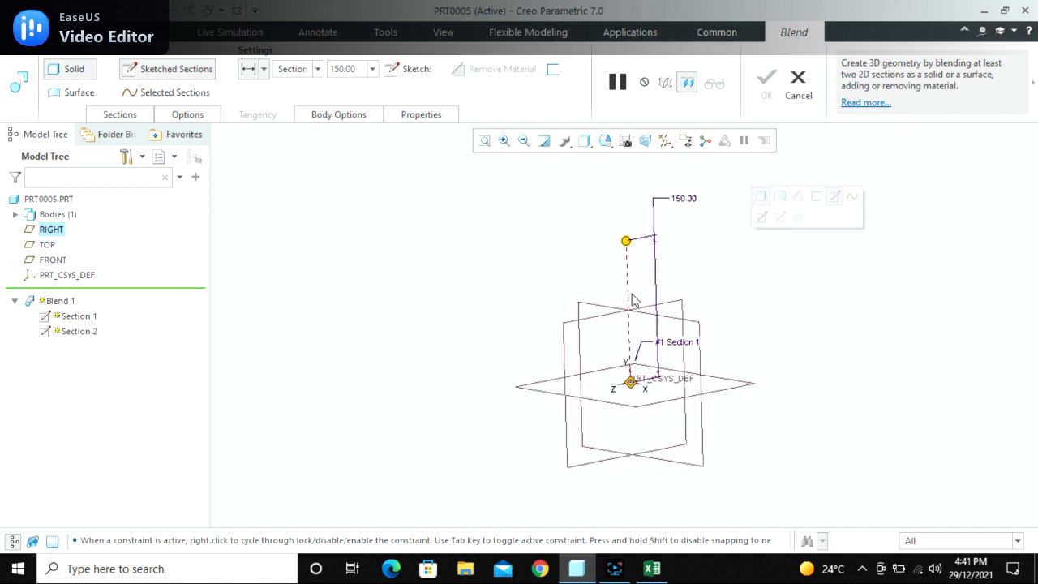
Select Section 2 in the blend's section list and open its sketch
{"action": "left_click", "coordinate": [128, 114]}
{"action": "left_click", "coordinate": [180, 208]}
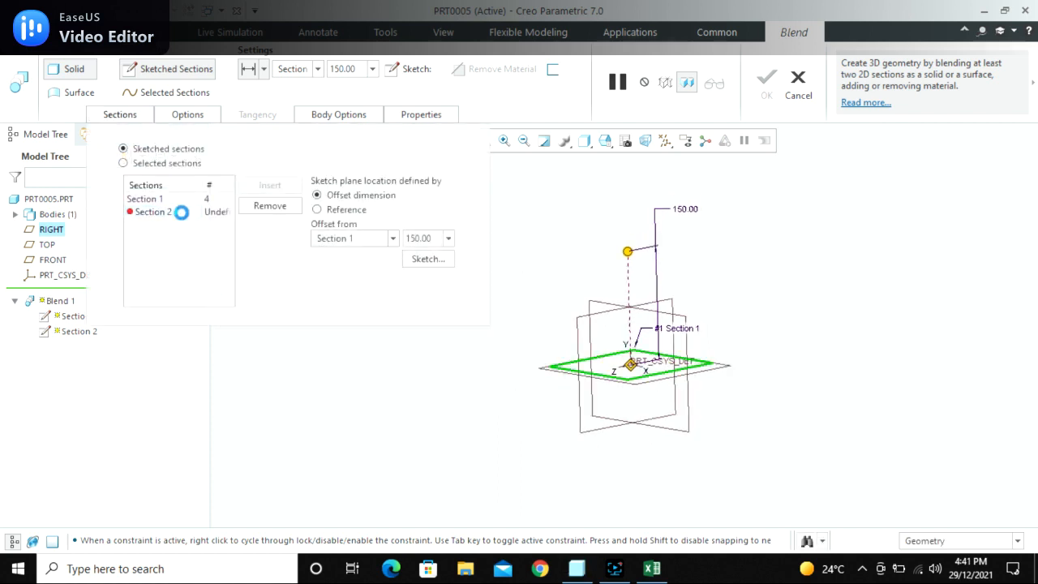
{"action": "left_click", "coordinate": [150, 211]}
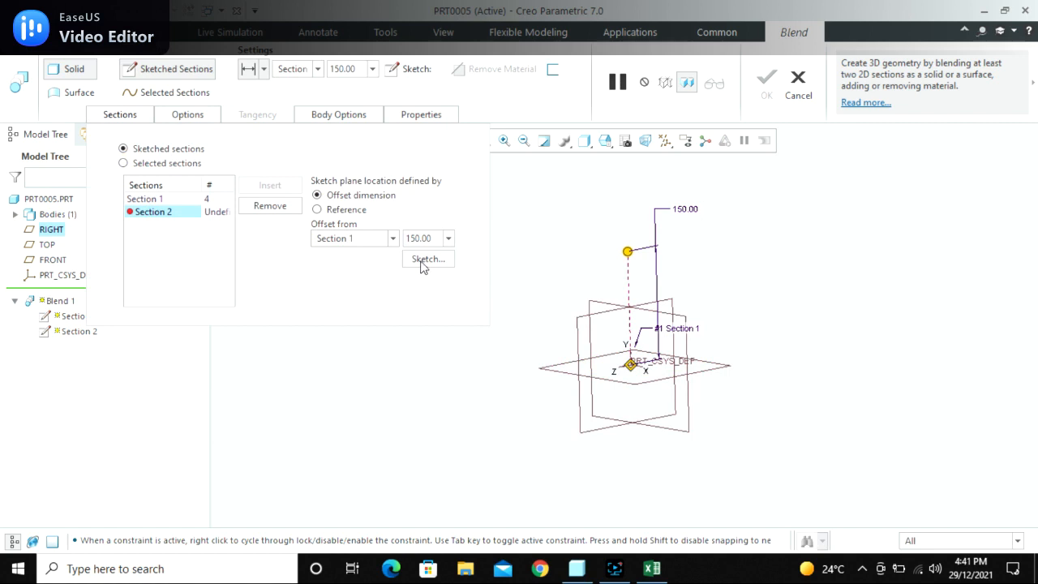
{"action": "left_click", "coordinate": [426, 259]}
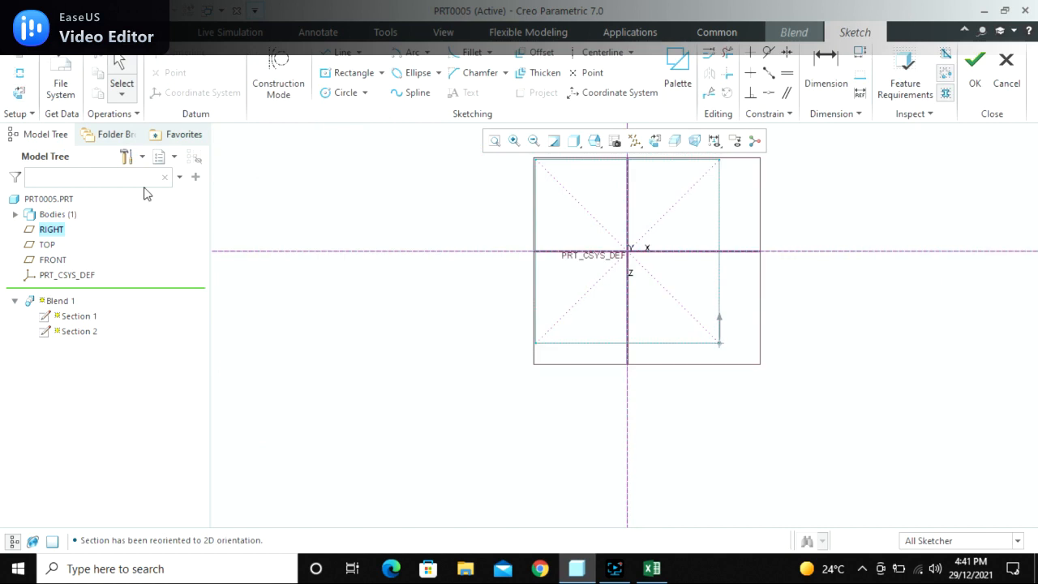
Sketch a circle centred on the origin for Section 2 and set its diameter to 100 mm
{"action": "left_click", "coordinate": [339, 94]}
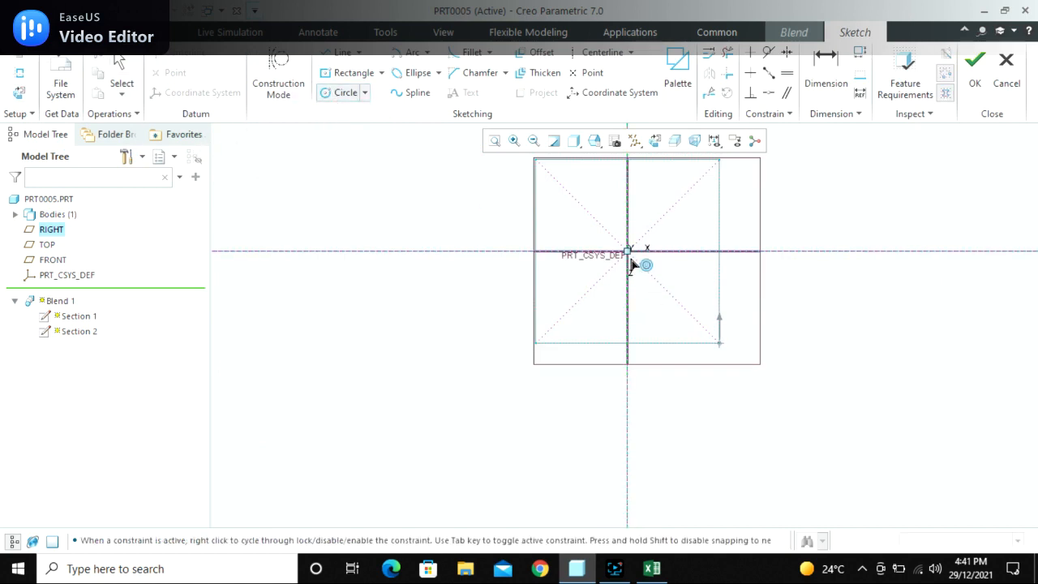
{"action": "left_click", "coordinate": [627, 251]}
{"action": "left_click", "coordinate": [675, 304]}
{"action": "middle_click", "coordinate": [719, 380]}
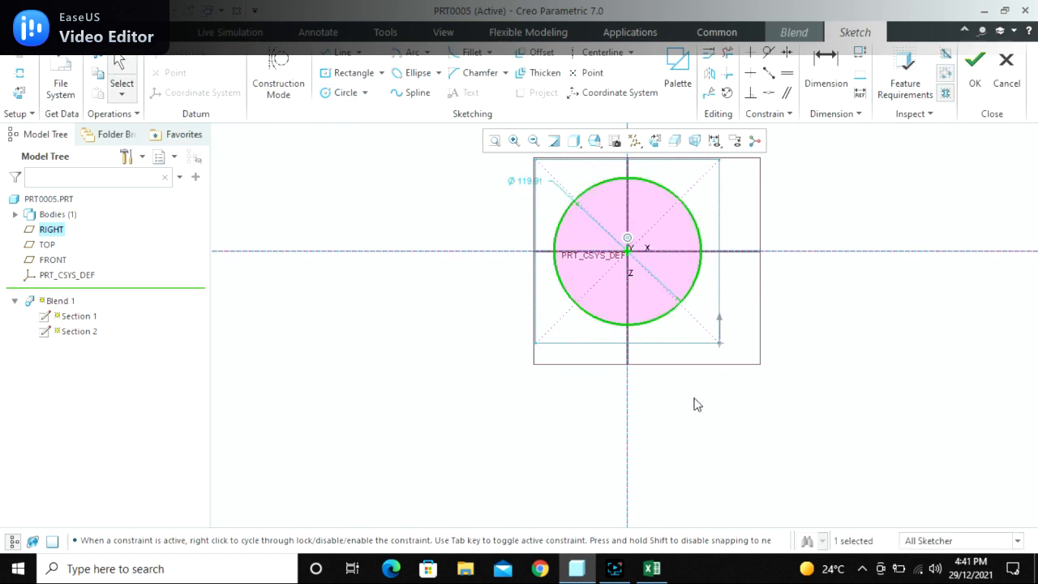
{"action": "double_click", "coordinate": [525, 181]}
{"action": "type", "text": "100"}
{"action": "key", "text": "Return"}
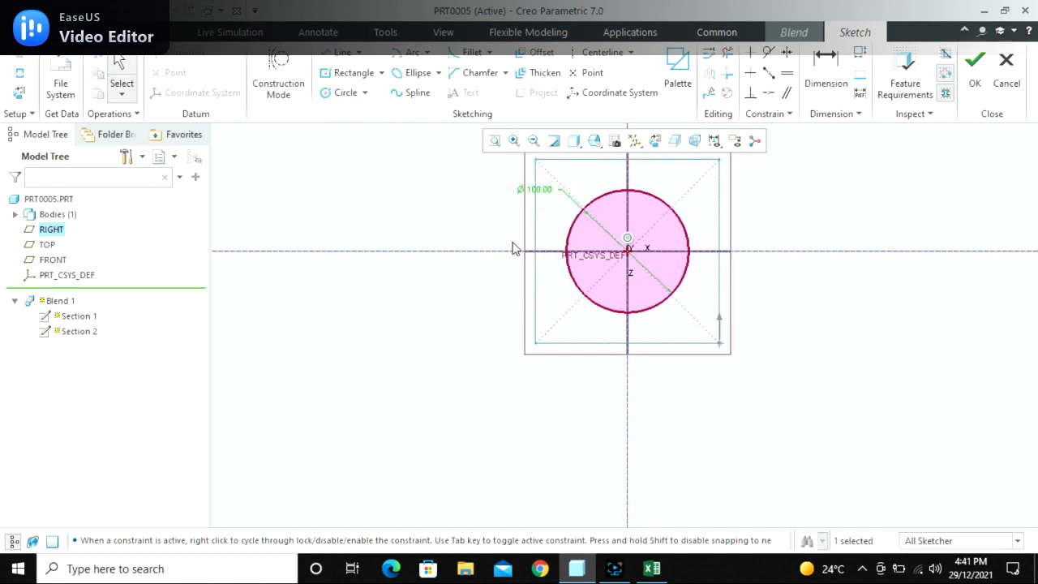
{"action": "left_click", "coordinate": [468, 229]}
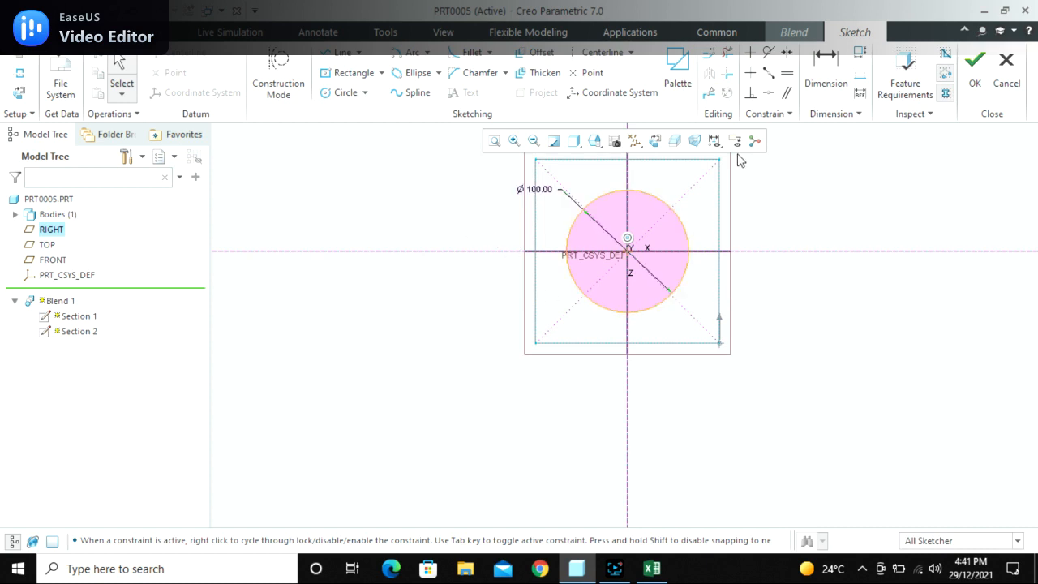
{"action": "left_click", "coordinate": [706, 95]}
{"action": "left_click", "coordinate": [674, 297]}
{"action": "middle_click", "coordinate": [780, 191]}
Draw two crossing diagonal centerlines through the origin and set their angle from the horizontal to 45 degrees
{"action": "left_click", "coordinate": [590, 55]}
{"action": "left_click", "coordinate": [627, 251]}
{"action": "left_click", "coordinate": [712, 170]}
{"action": "left_click", "coordinate": [627, 251]}
{"action": "left_click", "coordinate": [718, 342]}
{"action": "middle_click", "coordinate": [849, 290]}
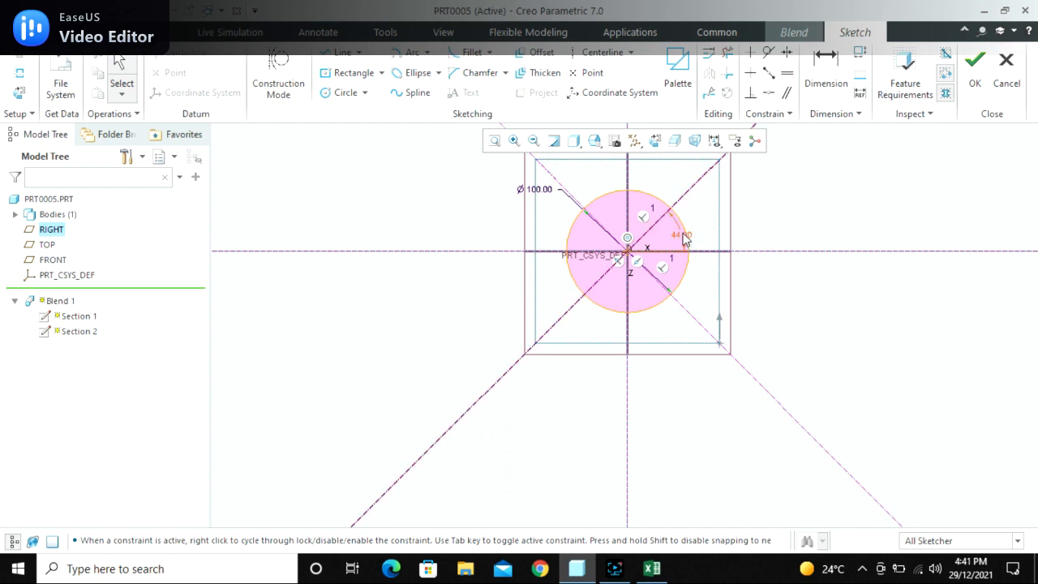
{"action": "type", "text": "45"}
{"action": "key", "text": "Return"}
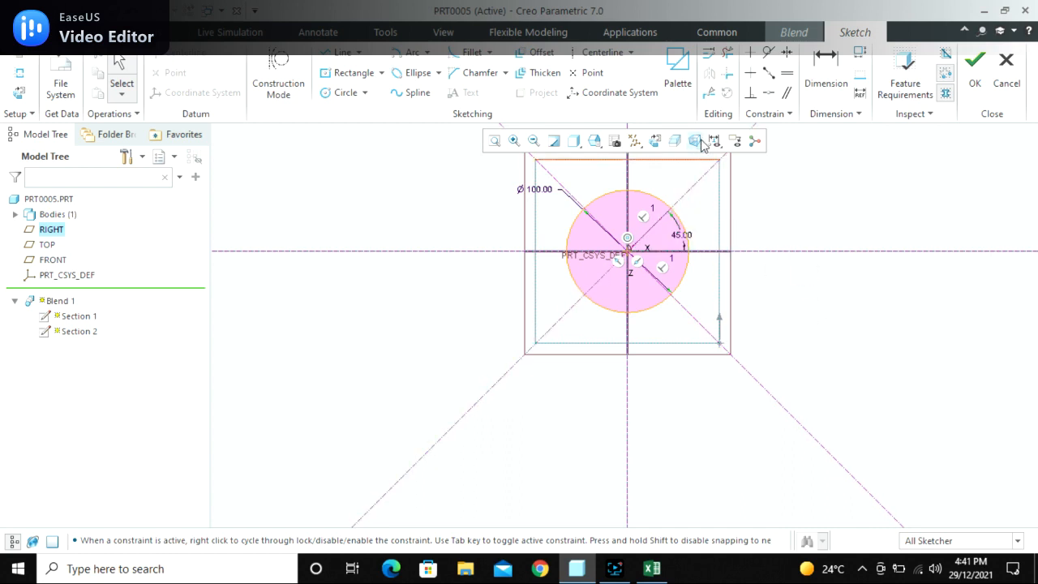
Divide the circle at its four intersections with the diagonal centerlines and finish the Section 2 sketch
{"action": "left_click", "coordinate": [707, 93]}
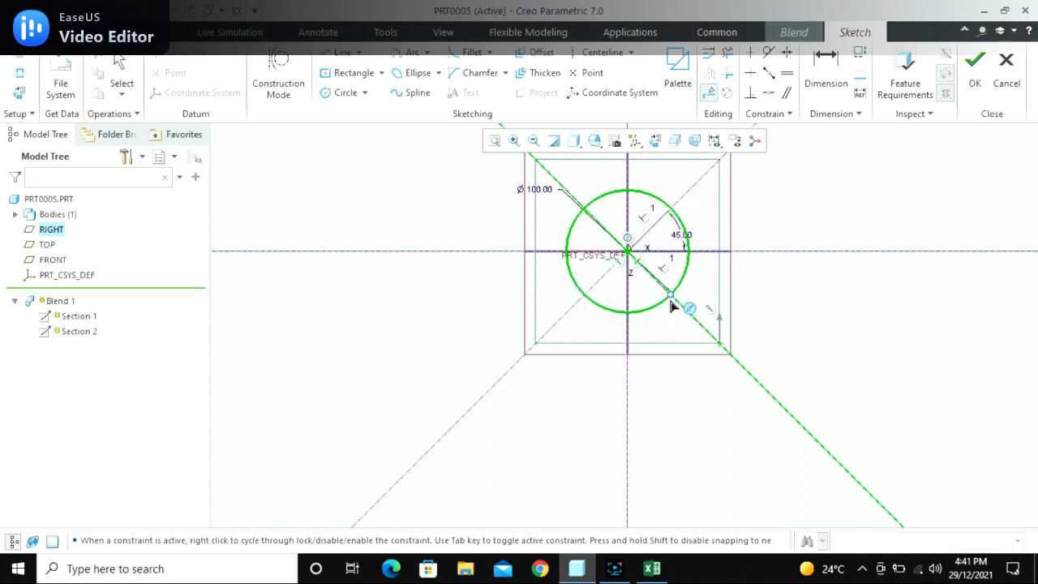
{"action": "left_click", "coordinate": [670, 296]}
{"action": "left_click", "coordinate": [672, 210]}
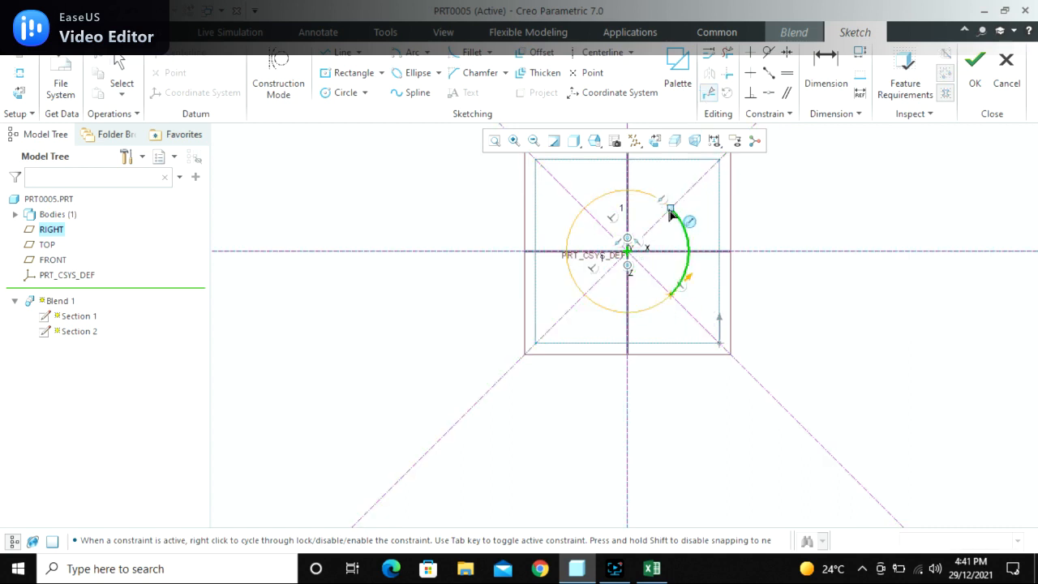
{"action": "left_click", "coordinate": [588, 209]}
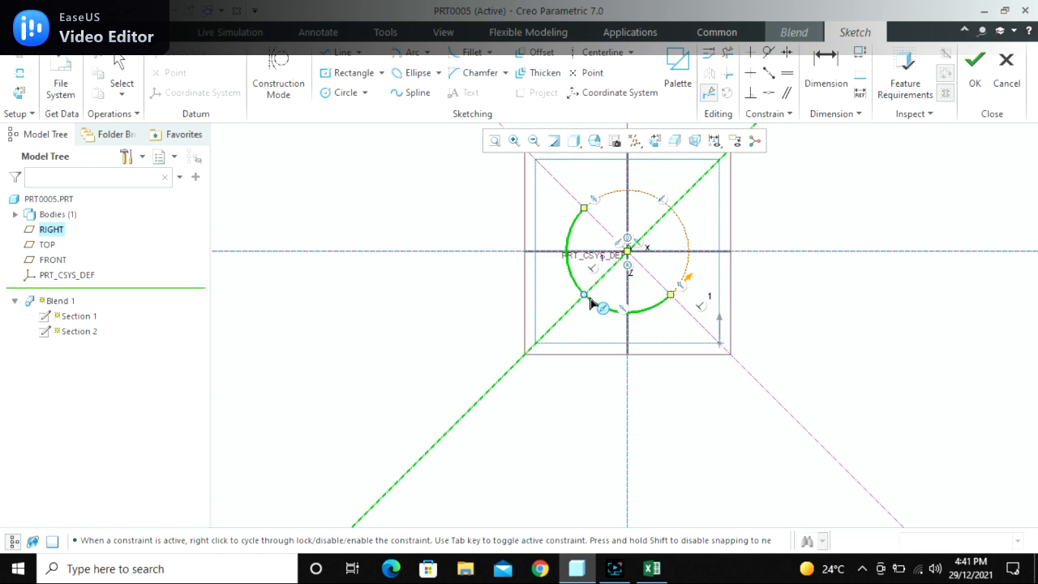
{"action": "left_click", "coordinate": [585, 295]}
{"action": "middle_click", "coordinate": [600, 391]}
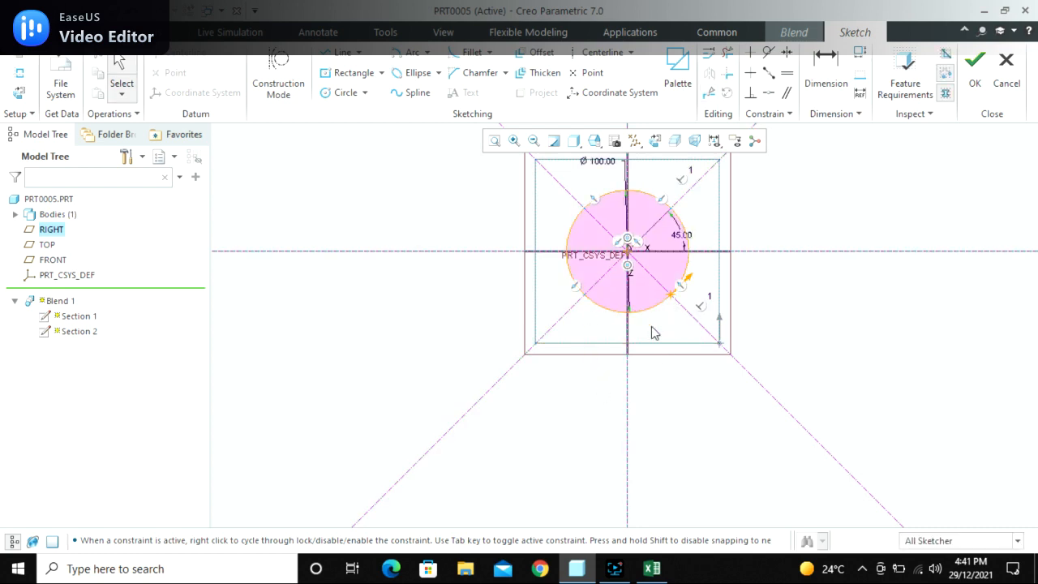
{"action": "scroll", "coordinate": [613, 350], "scroll_direction": "up", "scroll_amount": 3}
{"action": "middle_click_drag", "start_coordinate": [613, 350], "coordinate": [603, 295]}
{"action": "scroll", "coordinate": [687, 329], "scroll_direction": "down", "scroll_amount": 4}
{"action": "mouse_move", "coordinate": [651, 370]}
{"action": "middle_mouse_down"}
{"action": "mouse_move", "coordinate": [630, 359]}
{"action": "mouse_move", "coordinate": [653, 419]}
{"action": "middle_mouse_up"}
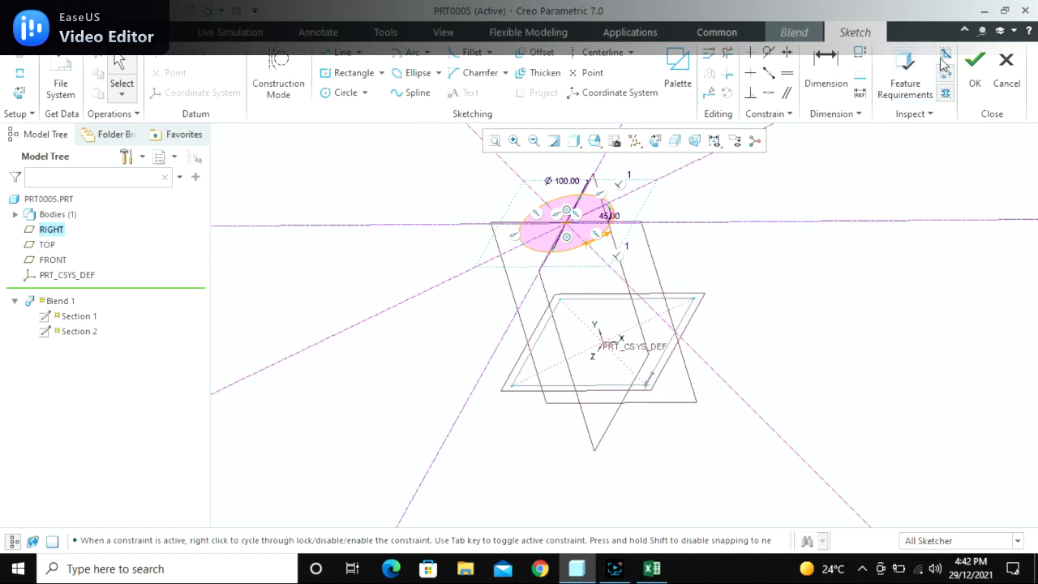
{"action": "left_click", "coordinate": [975, 60]}
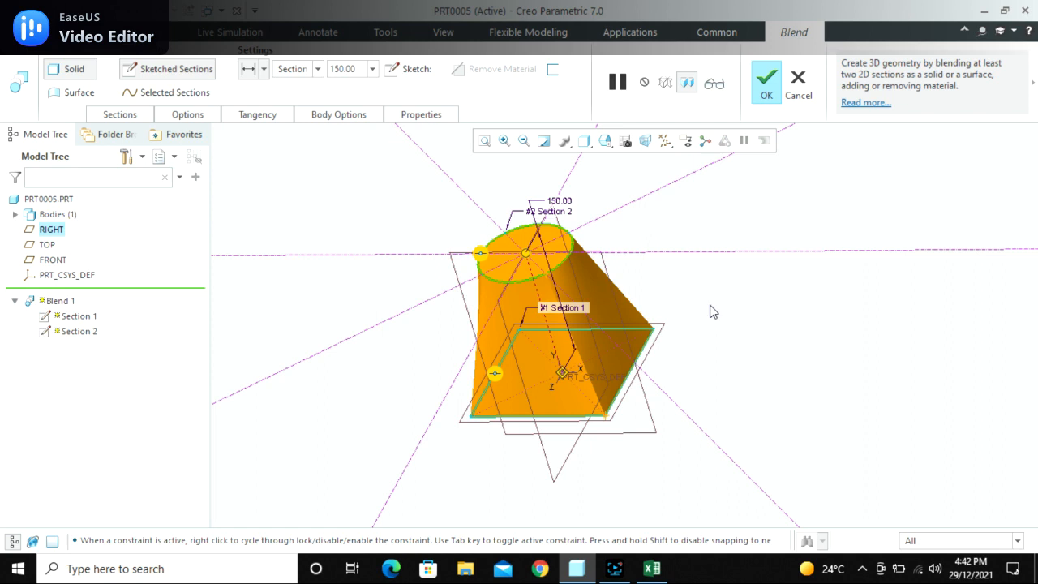
Reopen the Section 2 sketch from the blend's section list and orient it to the 2D sketch view
{"action": "left_click", "coordinate": [136, 116]}
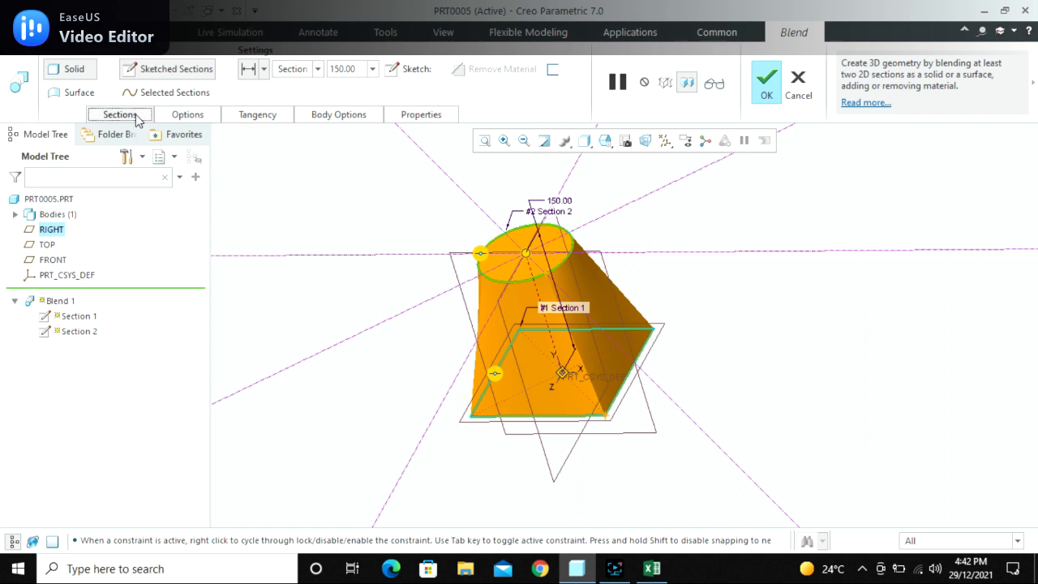
{"action": "left_click", "coordinate": [180, 210]}
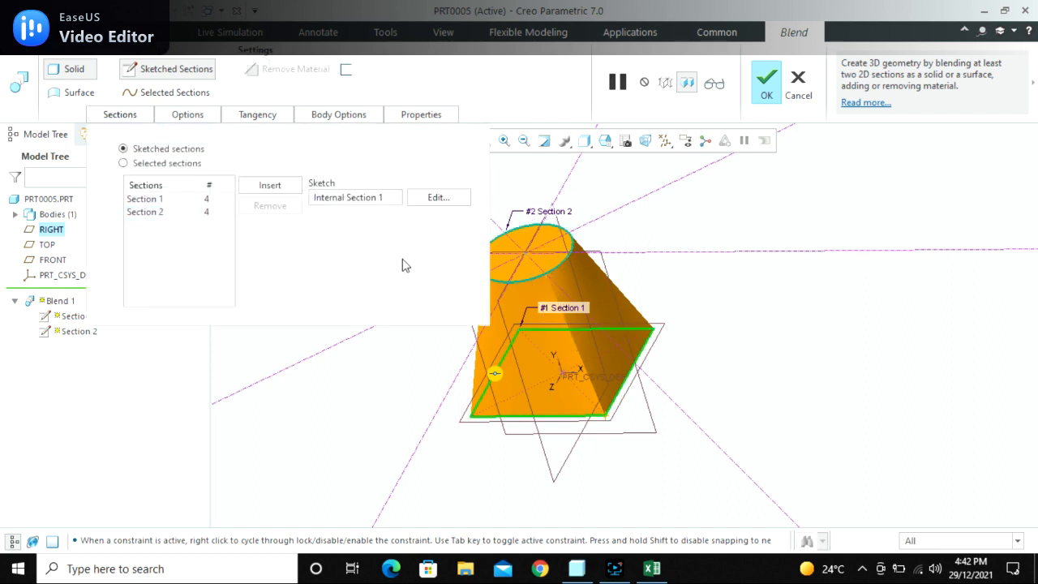
{"action": "left_click", "coordinate": [174, 210]}
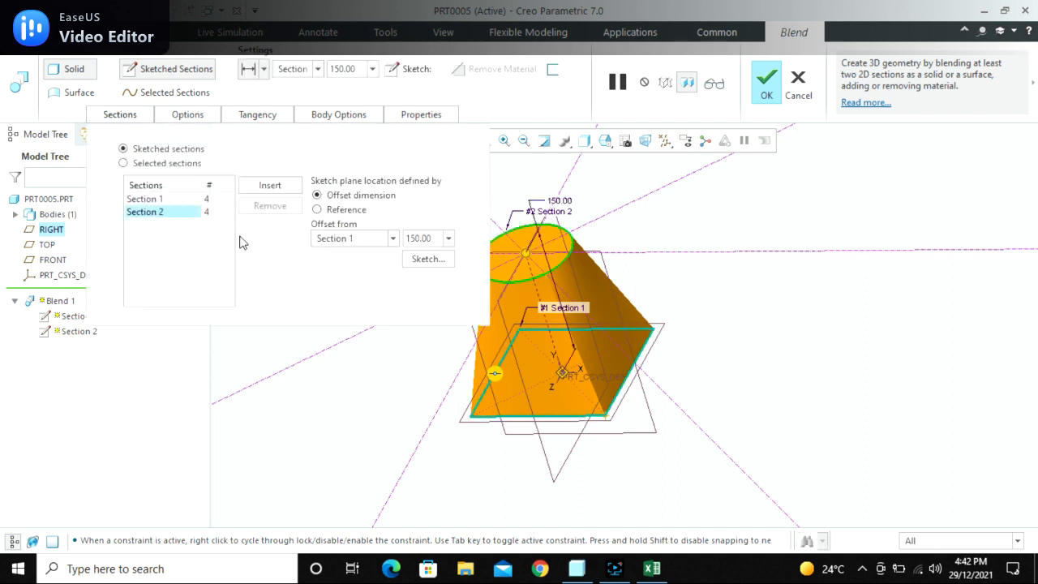
{"action": "left_click", "coordinate": [428, 260]}
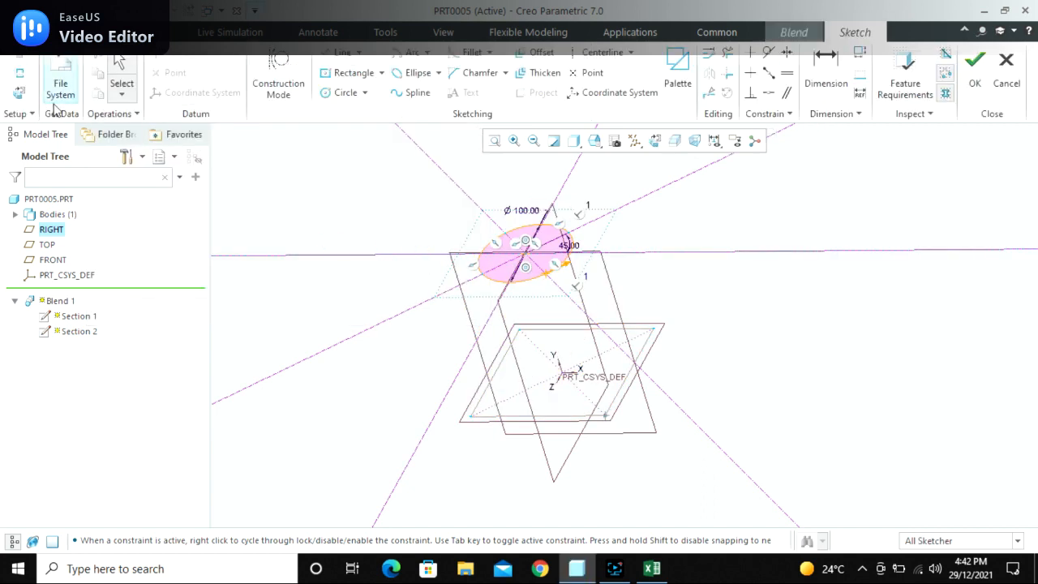
{"action": "left_click", "coordinate": [19, 92]}
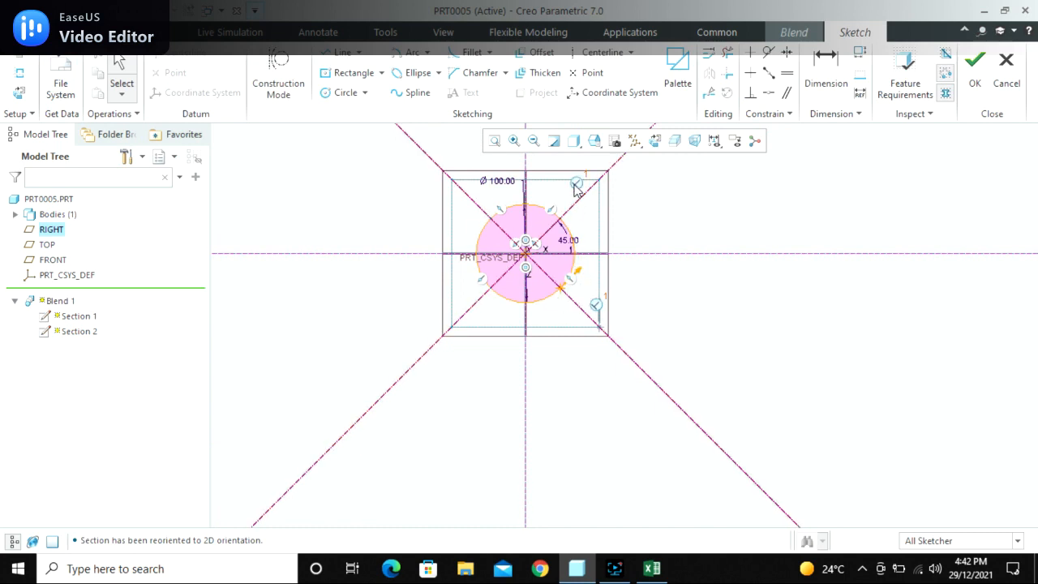
Set the centerline angle in the Section 2 sketch to 90 degrees and finish the sketch
{"action": "double_click", "coordinate": [569, 236]}
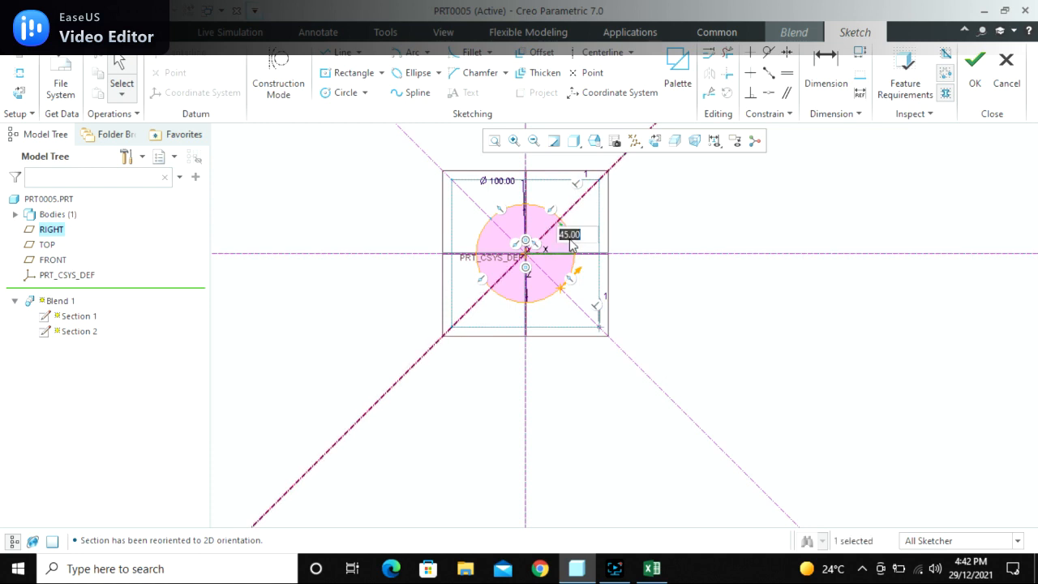
{"action": "type", "text": "90"}
{"action": "key", "text": "Return"}
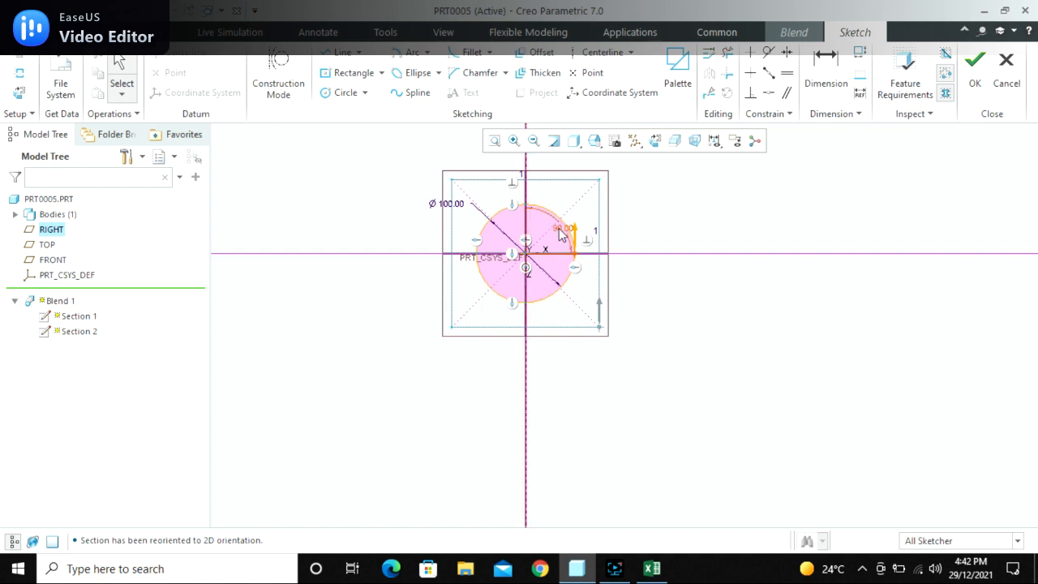
{"action": "left_click", "coordinate": [975, 73]}
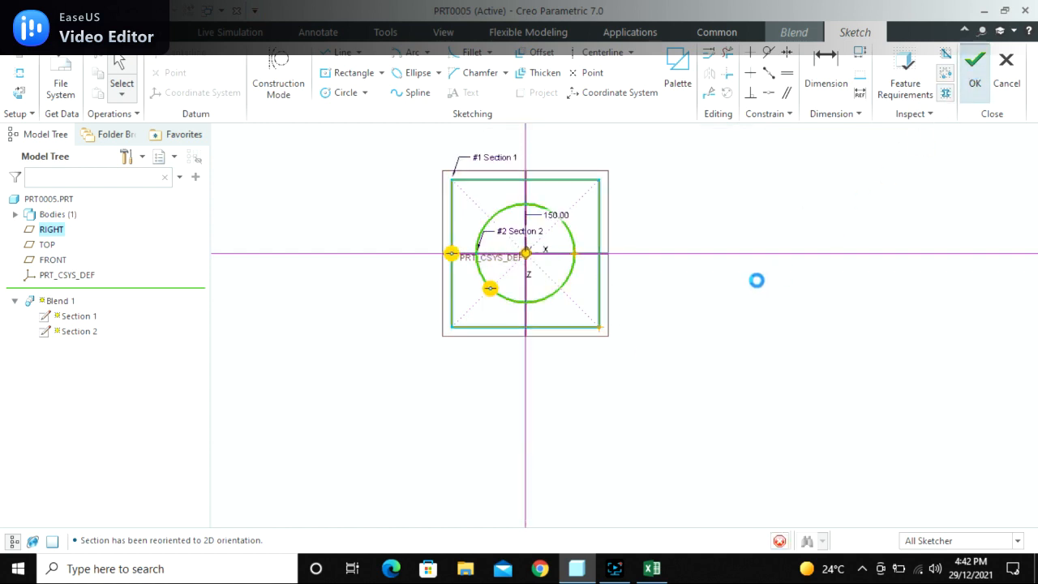
{"action": "middle_click_drag", "start_coordinate": [639, 371], "coordinate": [635, 339]}
Insert a third blend section and set its offset from Section 2 to 200 mm
{"action": "left_click", "coordinate": [145, 114]}
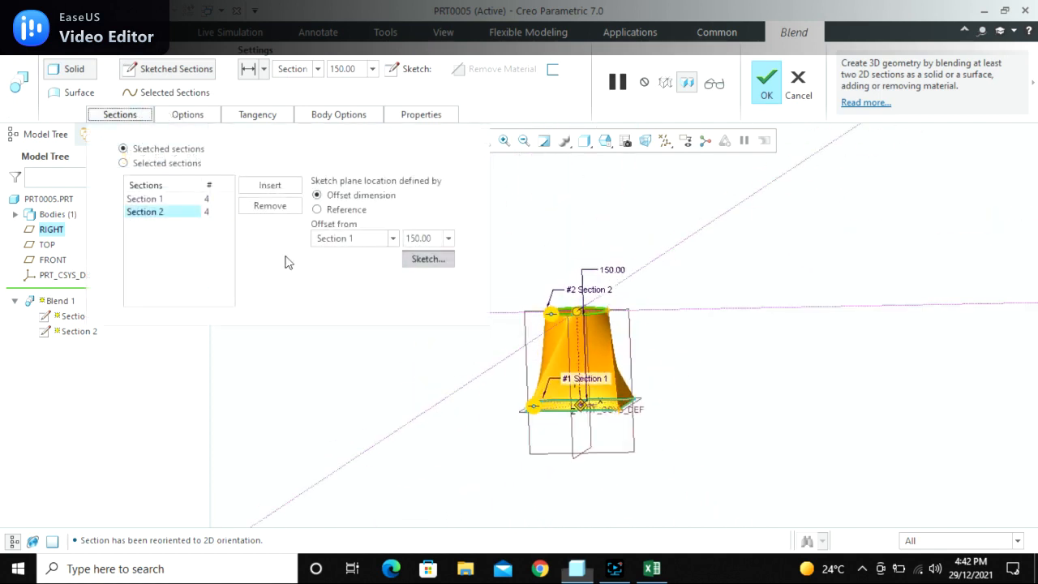
{"action": "left_click", "coordinate": [271, 185]}
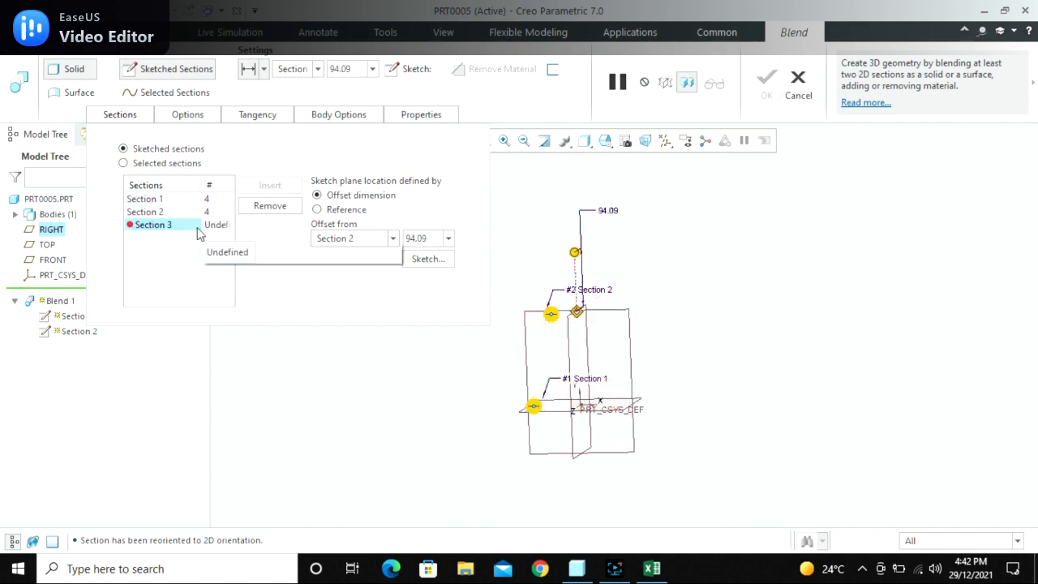
{"action": "double_click", "coordinate": [419, 238]}
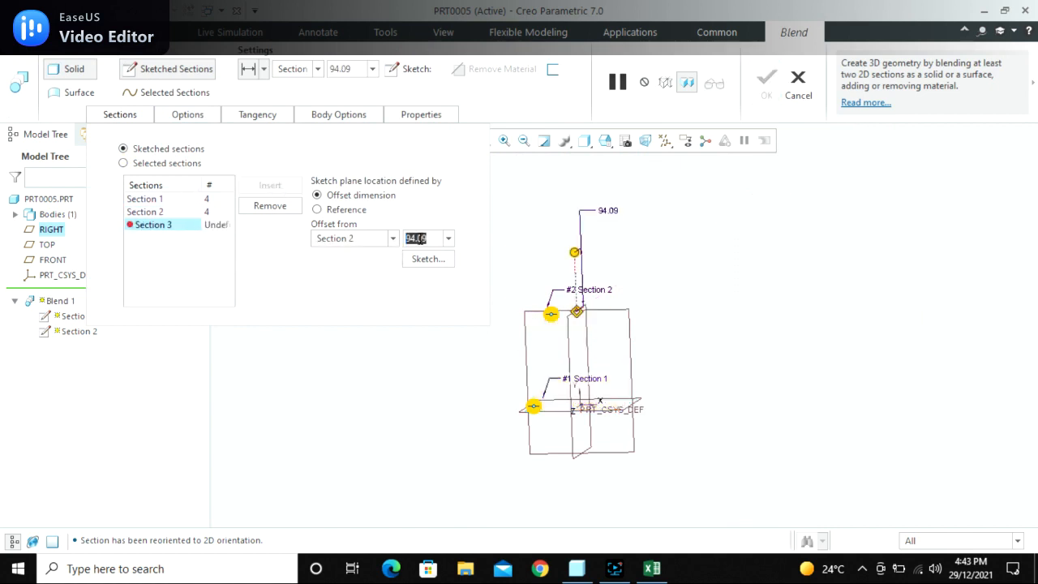
{"action": "type", "text": "200"}
{"action": "key", "text": "Return"}
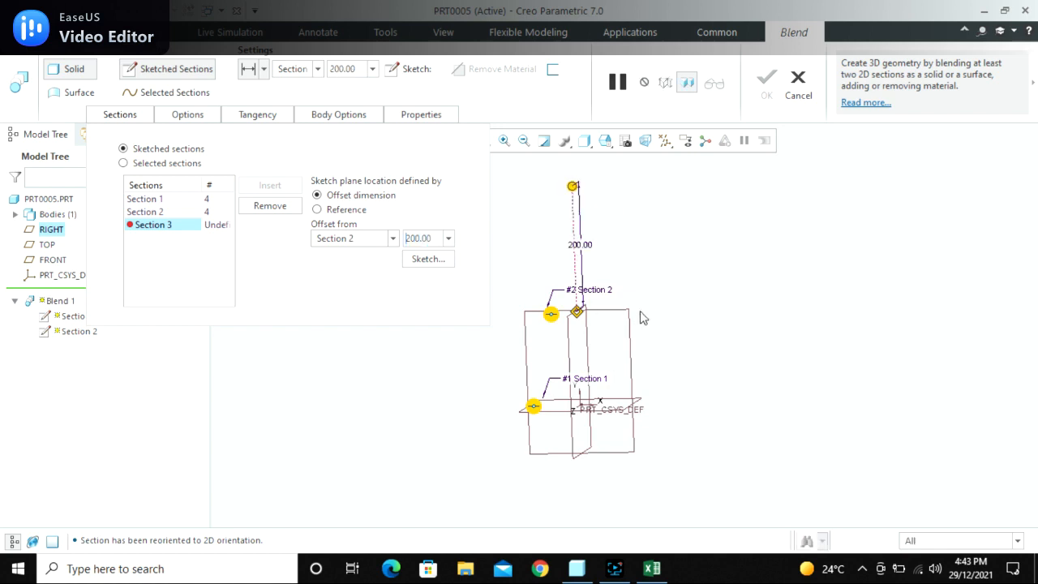
Sketch a circle centred on the origin for Section 3 and set its diameter to 120 mm
{"action": "left_click", "coordinate": [427, 259]}
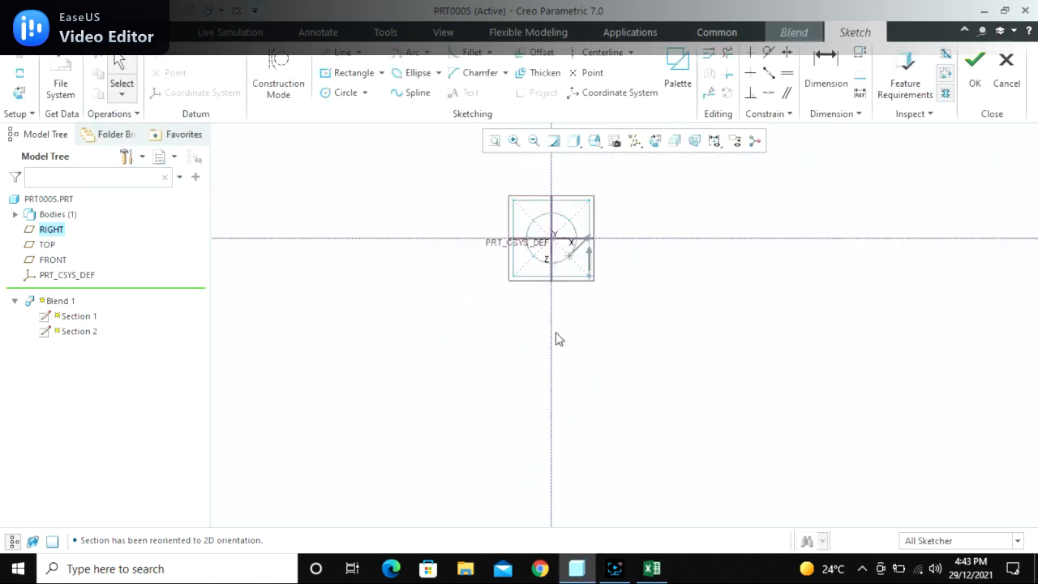
{"action": "left_click", "coordinate": [340, 92]}
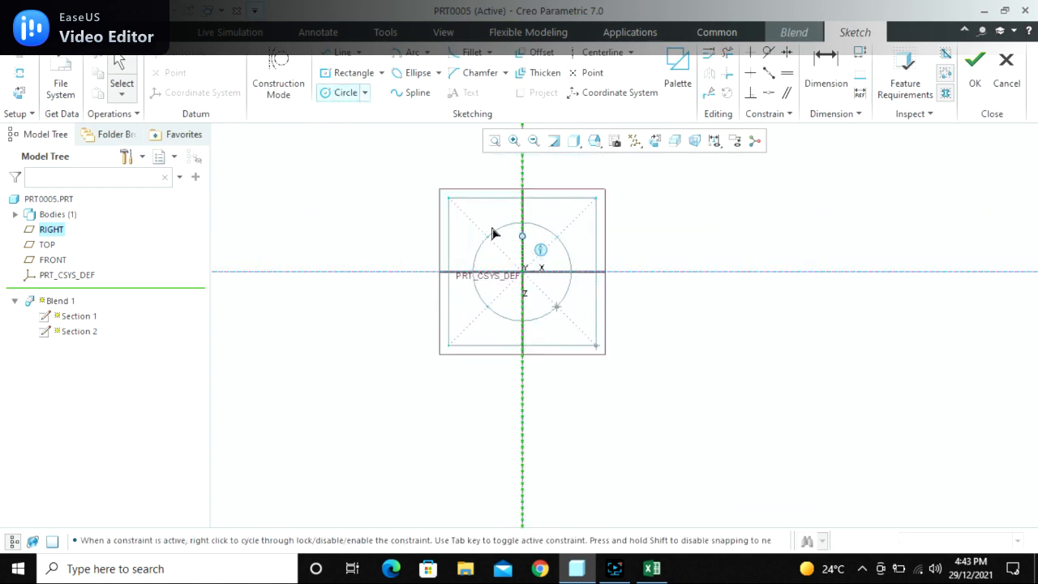
{"action": "left_click", "coordinate": [519, 268]}
{"action": "left_click", "coordinate": [490, 219]}
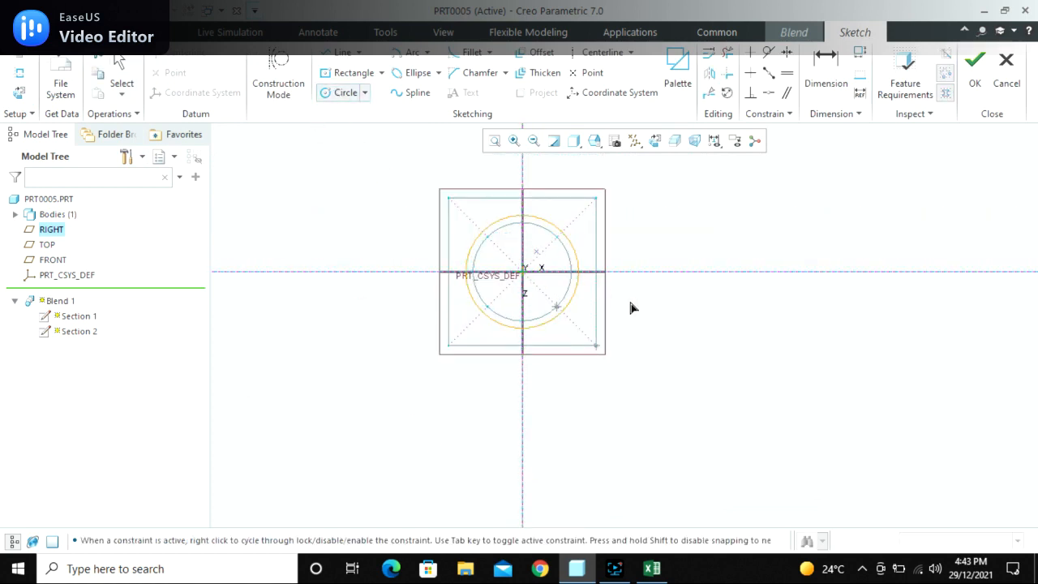
{"action": "middle_click", "coordinate": [628, 297]}
{"action": "double_click", "coordinate": [434, 218]}
{"action": "type", "text": "120"}
{"action": "key", "text": "Return"}
{"action": "left_click", "coordinate": [826, 168]}
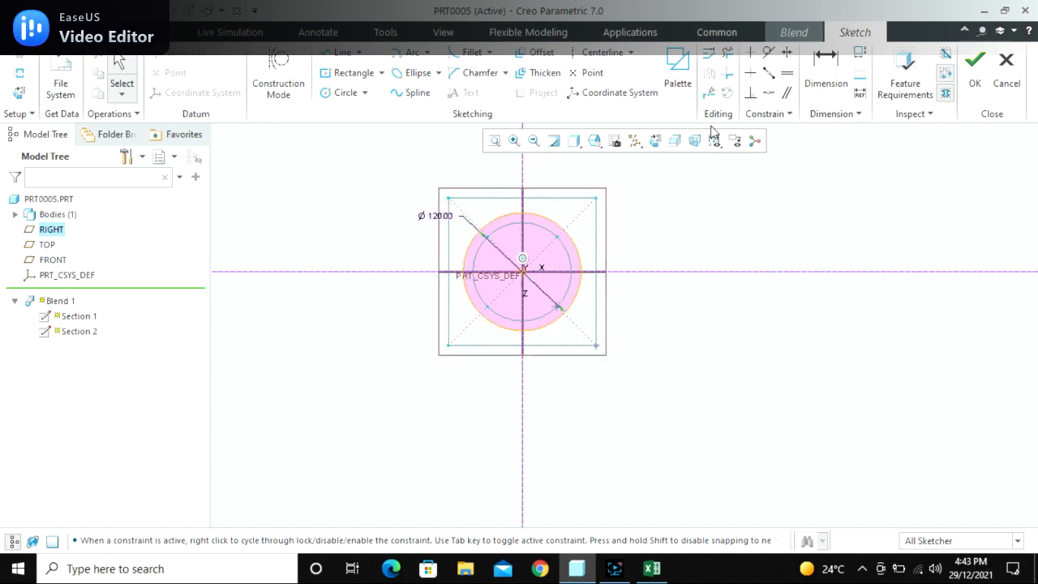
Divide the Section 3 circle at its four intersections with the horizontal and vertical axes
{"action": "left_click", "coordinate": [766, 93]}
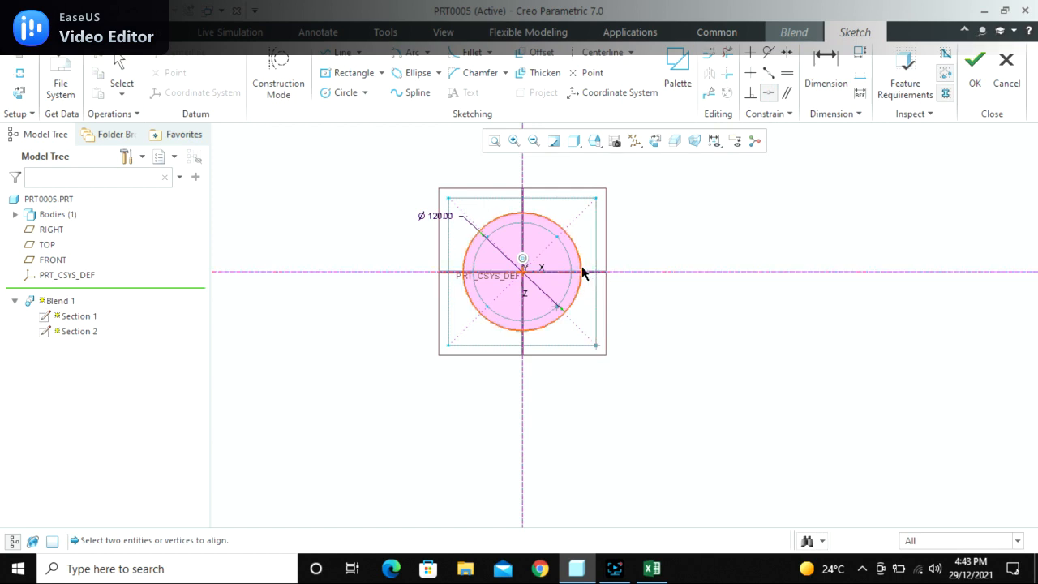
{"action": "left_click", "coordinate": [708, 92]}
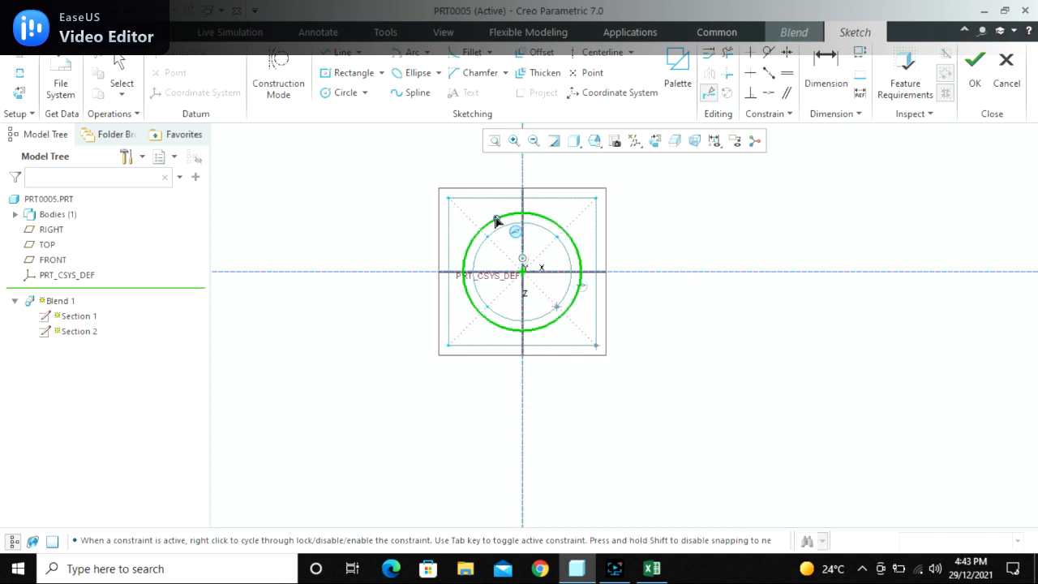
{"action": "left_click", "coordinate": [524, 216]}
{"action": "left_click", "coordinate": [526, 333]}
{"action": "middle_click", "coordinate": [589, 394]}
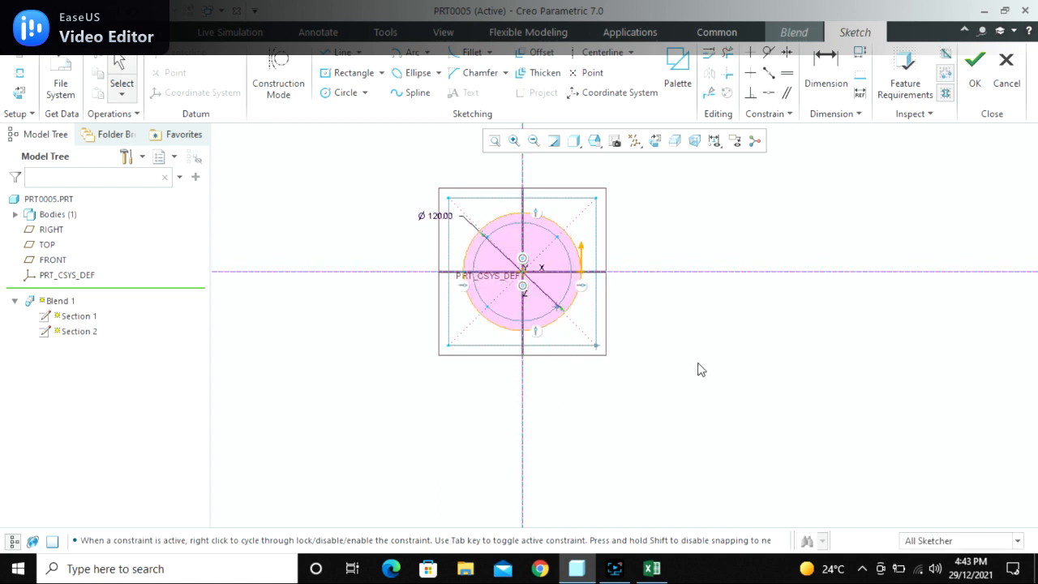
Finish the Section 3 sketch and complete the three-section blend feature
{"action": "left_click", "coordinate": [975, 73]}
{"action": "scroll", "coordinate": [526, 288], "scroll_direction": "up", "scroll_amount": 3}
{"action": "middle_click_drag", "start_coordinate": [521, 301], "coordinate": [500, 234]}
{"action": "middle_click", "coordinate": [533, 396]}
{"action": "middle_click_drag", "start_coordinate": [533, 395], "coordinate": [512, 426]}
{"action": "left_click", "coordinate": [591, 431]}
{"action": "scroll", "coordinate": [556, 476], "scroll_direction": "up", "scroll_amount": 3}
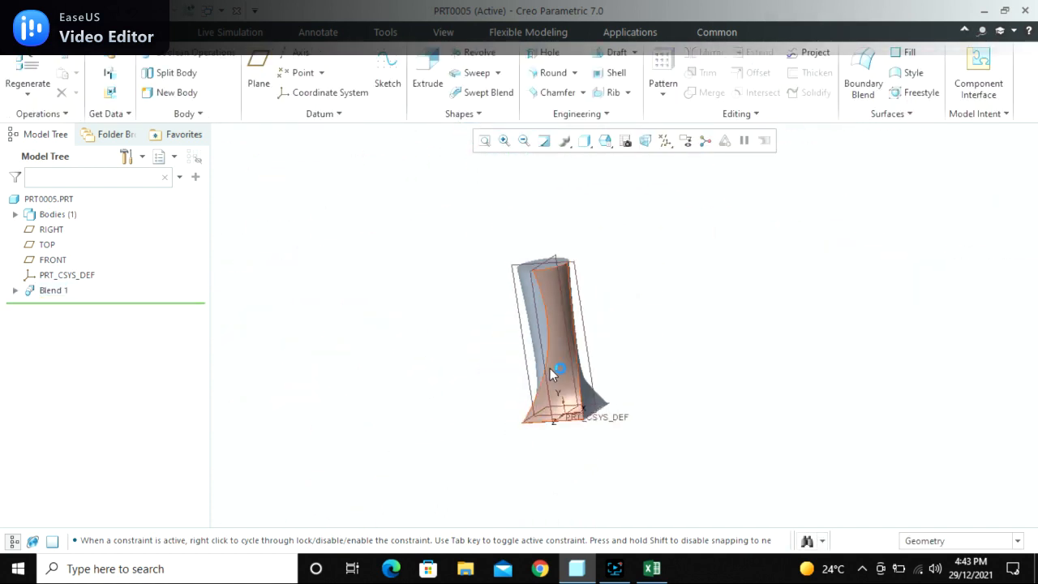
Reopen the blend for redefinition and orient the model to the FRONT view
{"action": "left_click", "coordinate": [551, 368]}
{"action": "left_click", "coordinate": [586, 276]}
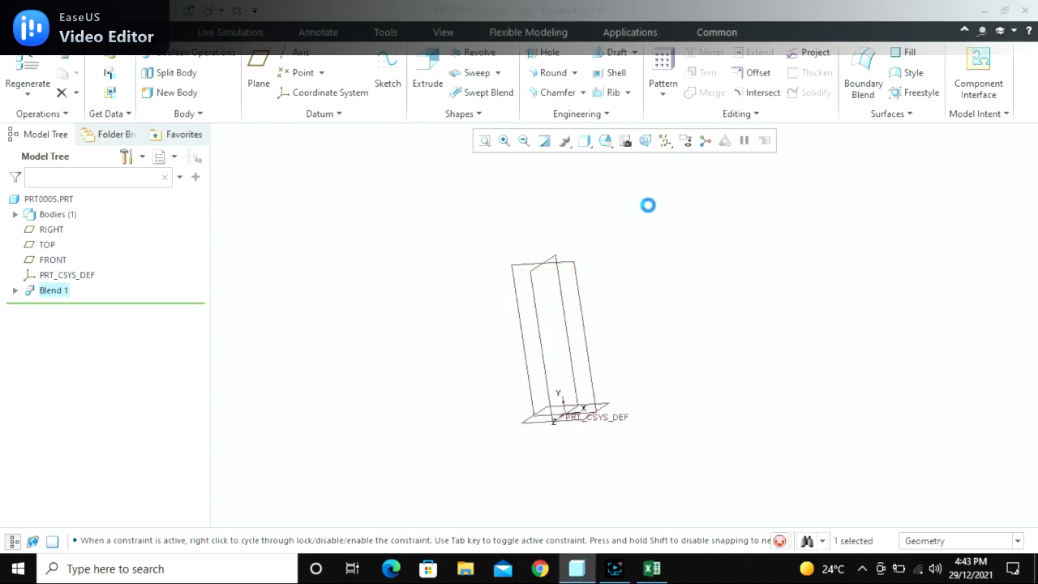
{"action": "left_click", "coordinate": [607, 142]}
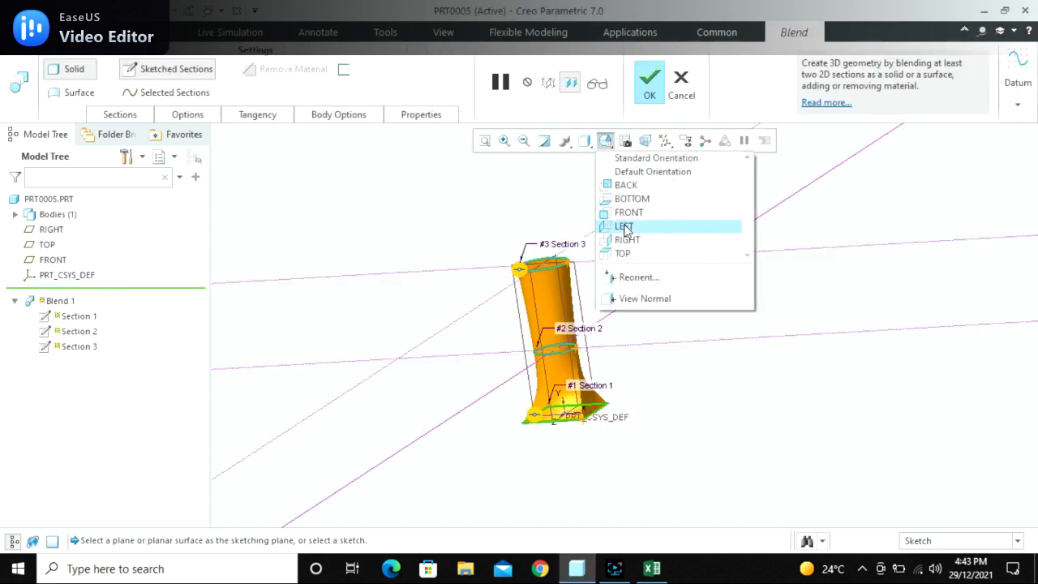
{"action": "left_click", "coordinate": [618, 212]}
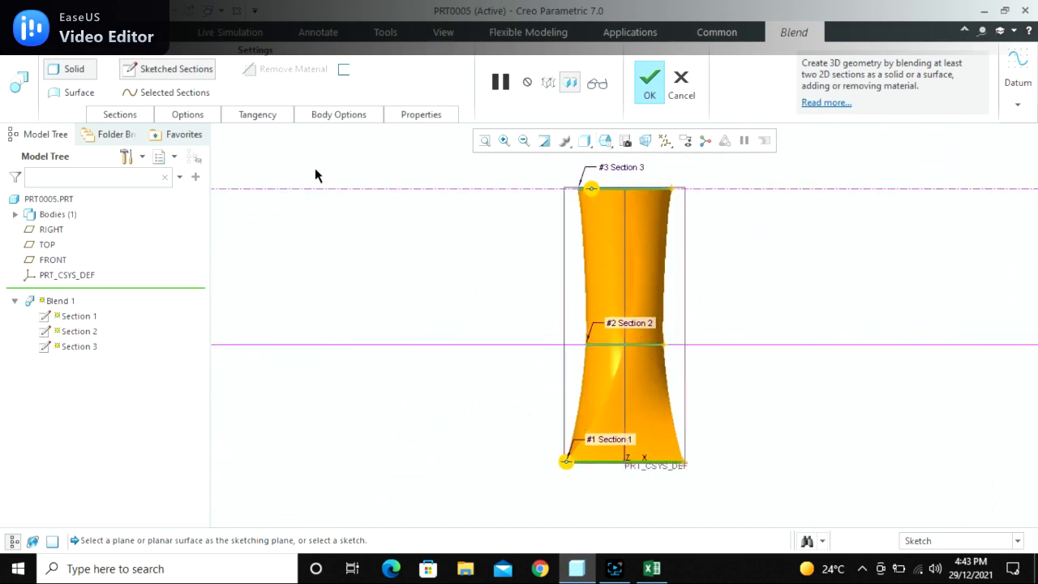
Try Straight blended surfaces on the three-section blend and return the option to Smooth
{"action": "left_click", "coordinate": [205, 117]}
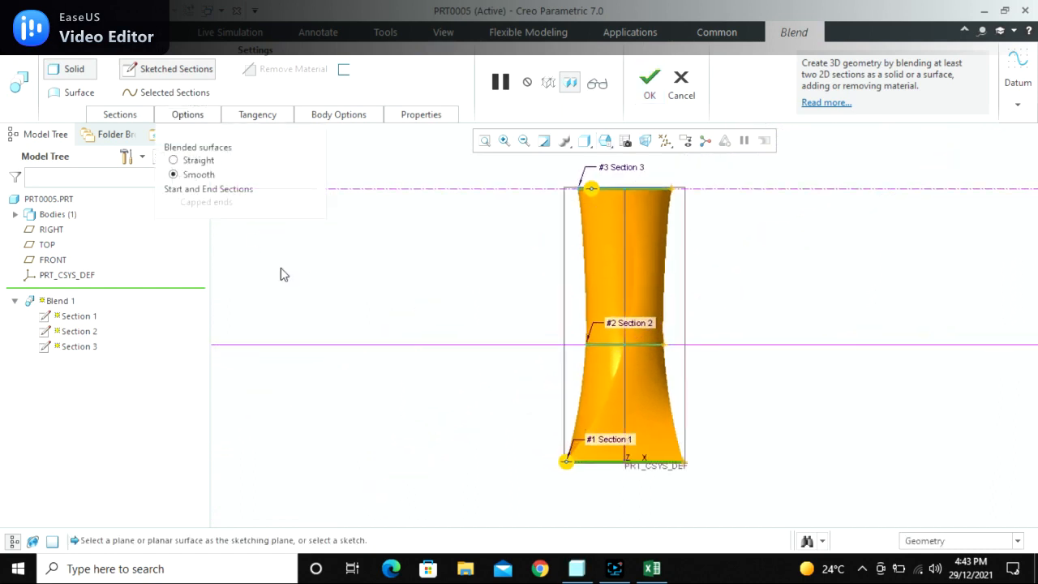
{"action": "left_click", "coordinate": [174, 160]}
{"action": "left_click", "coordinate": [193, 176]}
Inspect the smooth transition near the square base and accept the blend redefinition
{"action": "middle_click_drag", "start_coordinate": [514, 260], "coordinate": [505, 255]}
{"action": "scroll", "coordinate": [588, 276], "scroll_direction": "up", "scroll_amount": 3}
{"action": "scroll", "coordinate": [590, 308], "scroll_direction": "down", "scroll_amount": 3}
{"action": "middle_click_drag", "start_coordinate": [590, 309], "coordinate": [587, 324]}
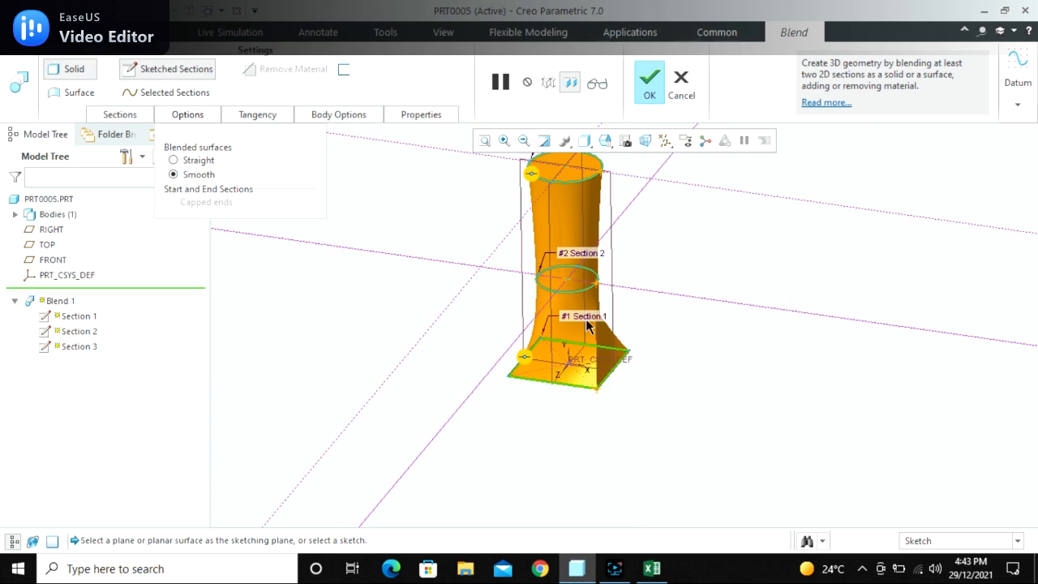
{"action": "scroll", "coordinate": [632, 326], "scroll_direction": "up", "scroll_amount": 1}
{"action": "scroll", "coordinate": [635, 328], "scroll_direction": "down", "scroll_amount": 3}
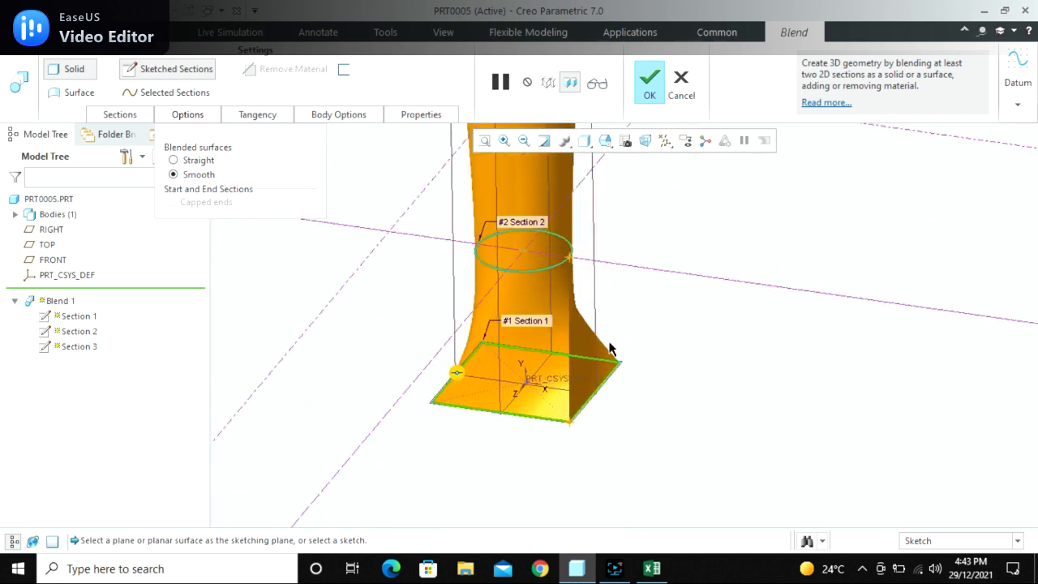
{"action": "middle_click", "coordinate": [664, 353]}
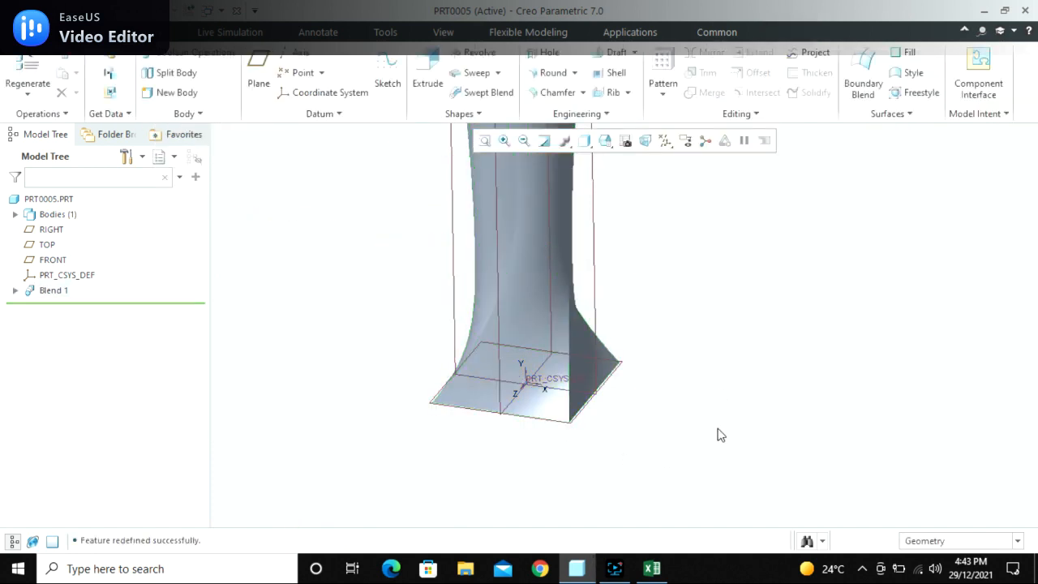
Delete the three-section blend feature from the part
{"action": "scroll", "coordinate": [716, 428], "scroll_direction": "up", "scroll_amount": 3}
{"action": "scroll", "coordinate": [719, 371], "scroll_direction": "down", "scroll_amount": 2}
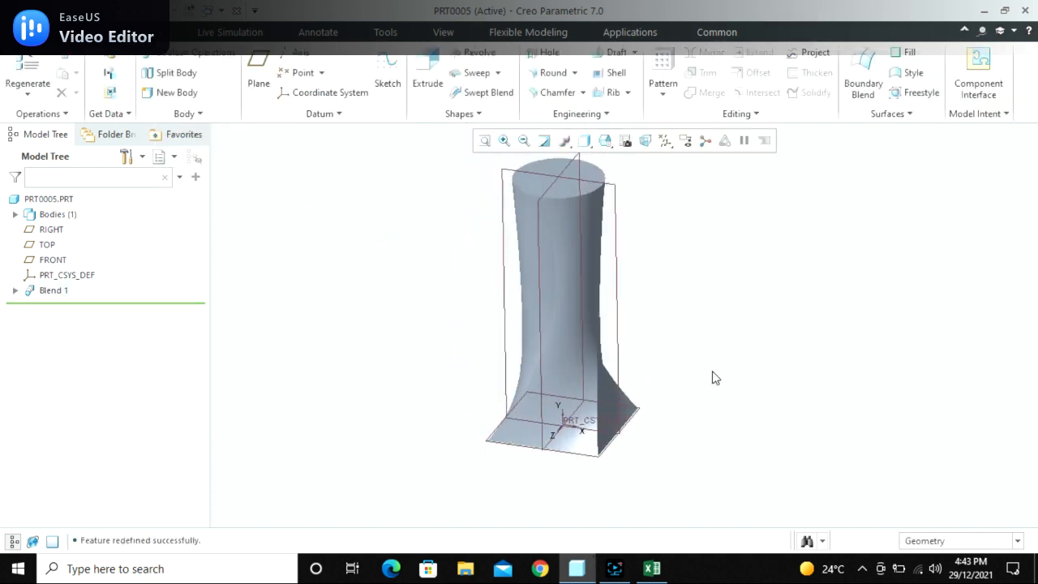
{"action": "left_click", "coordinate": [554, 296]}
{"action": "key", "text": "Delete"}
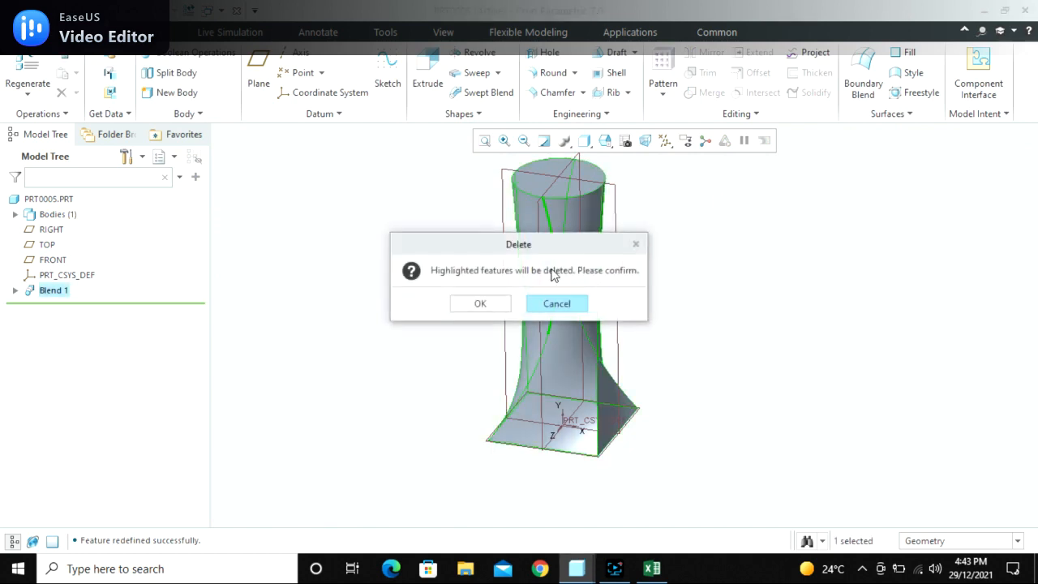
{"action": "left_click", "coordinate": [484, 304]}
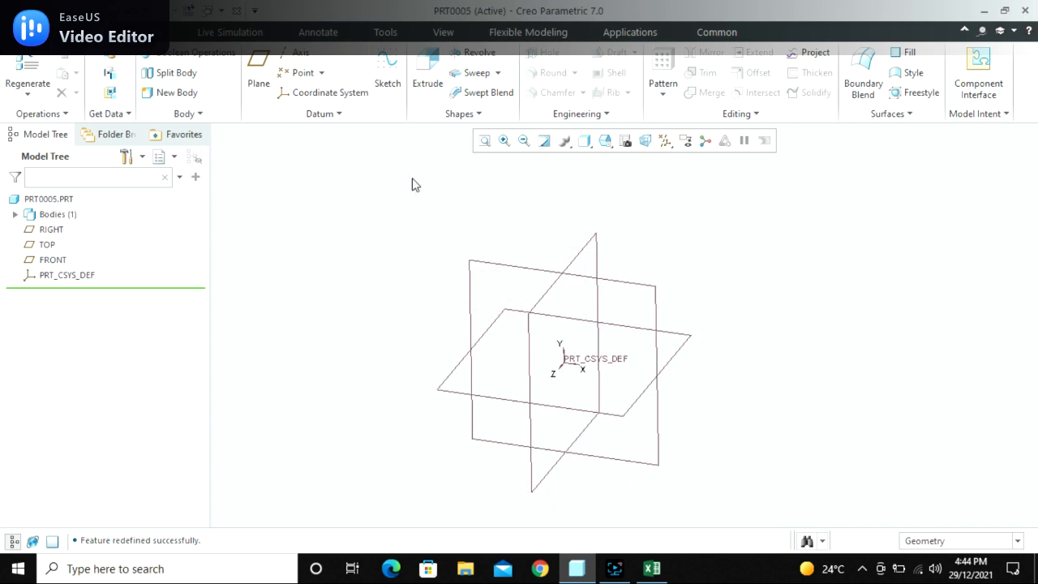
Start a new solid Blend and open the Section 1 sketch on the TOP plane with RIGHT as the orientation reference
{"action": "left_click", "coordinate": [462, 113]}
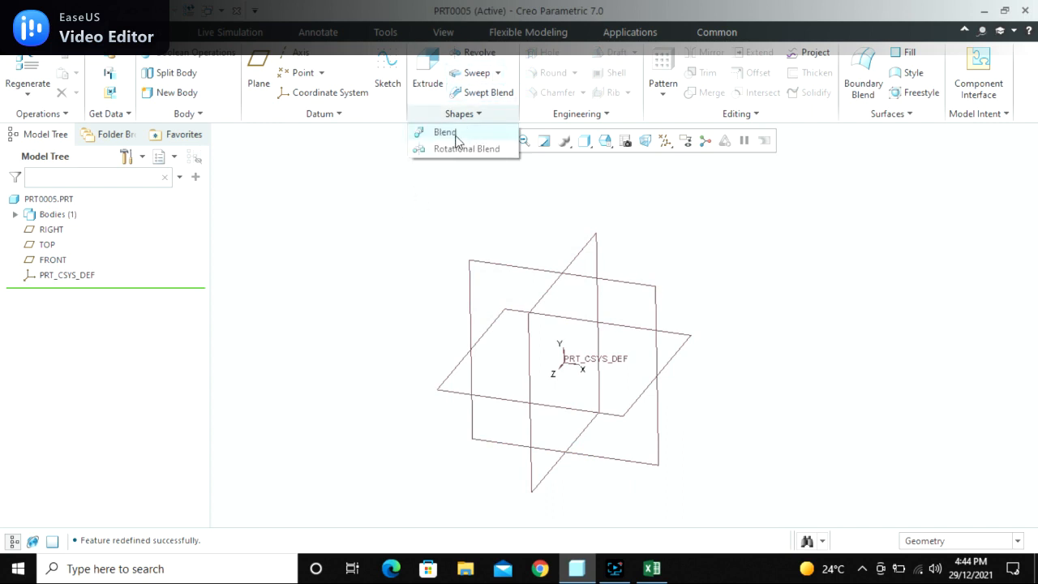
{"action": "left_click", "coordinate": [444, 132]}
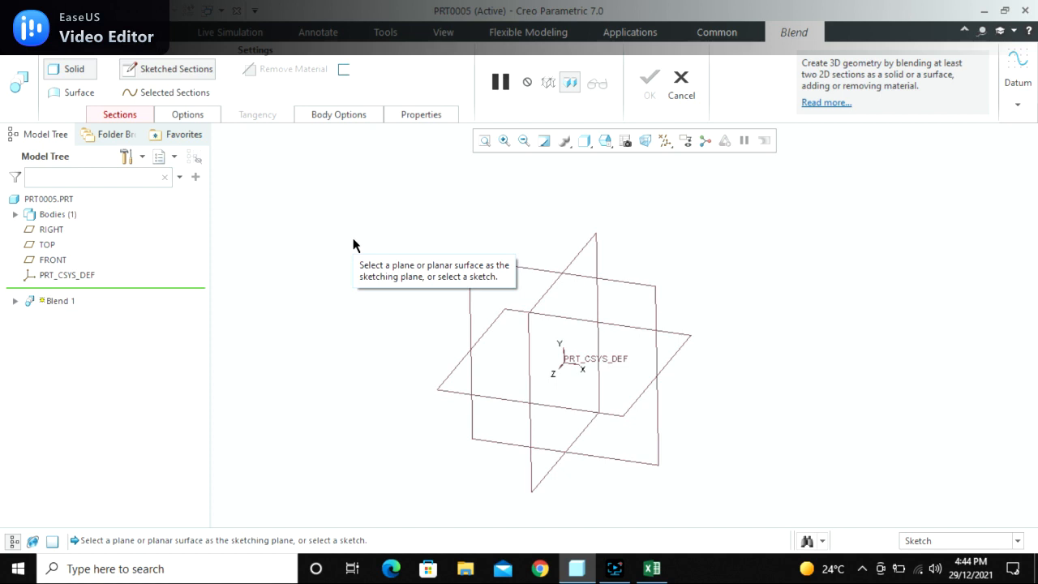
{"action": "left_click", "coordinate": [127, 117]}
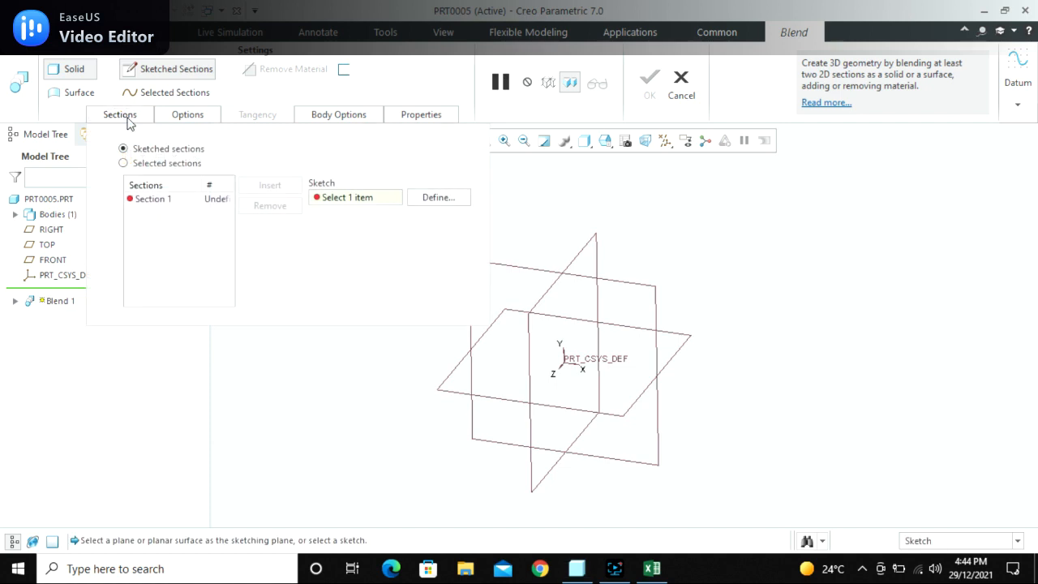
{"action": "left_click", "coordinate": [438, 198]}
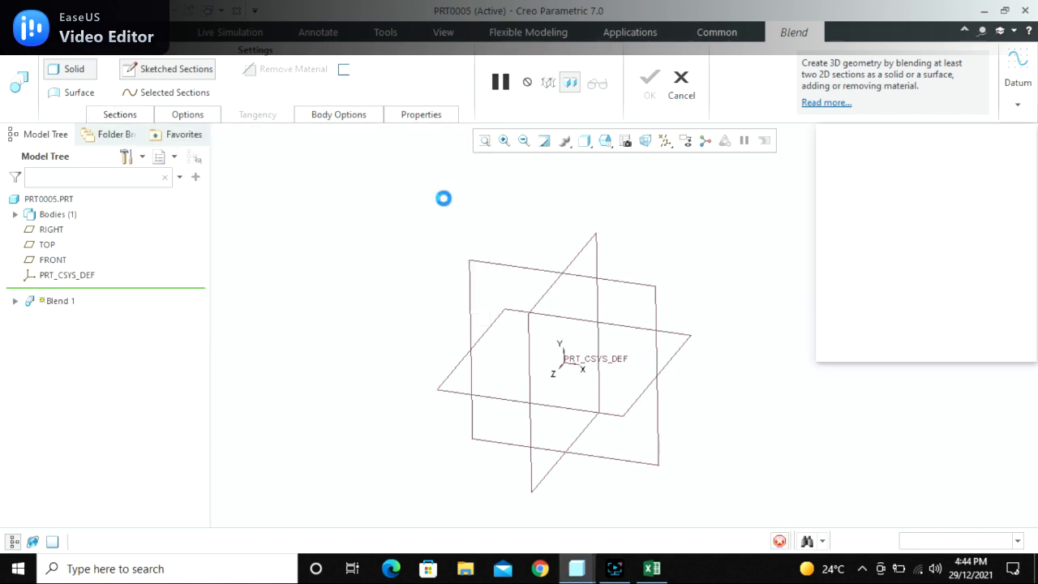
{"action": "left_click", "coordinate": [684, 342]}
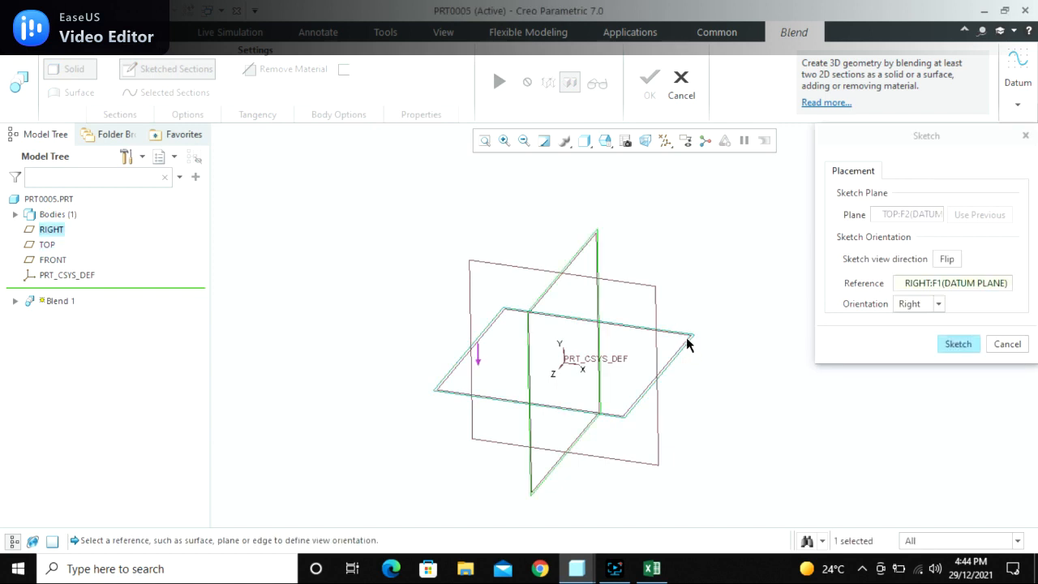
{"action": "left_click", "coordinate": [953, 343]}
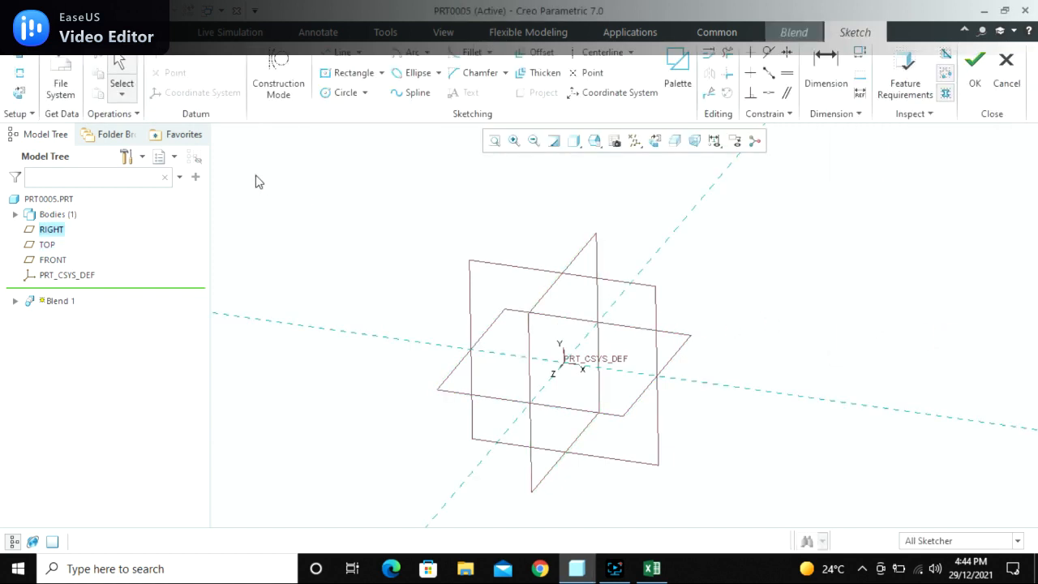
Place a single sketch point at the coordinate system origin and finish the Section 1 sketch
{"action": "left_click", "coordinate": [588, 73]}
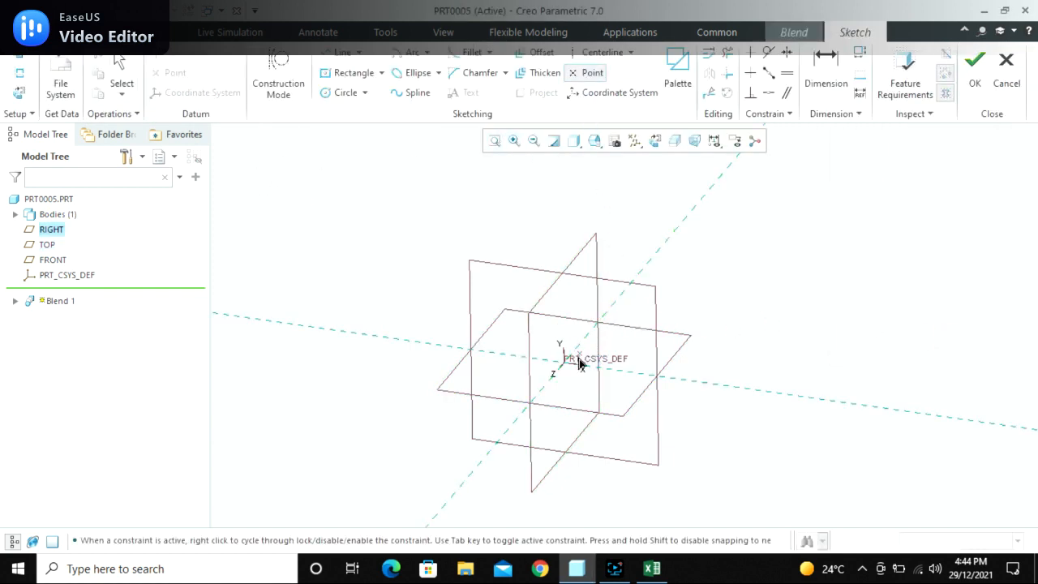
{"action": "middle_click", "coordinate": [858, 224]}
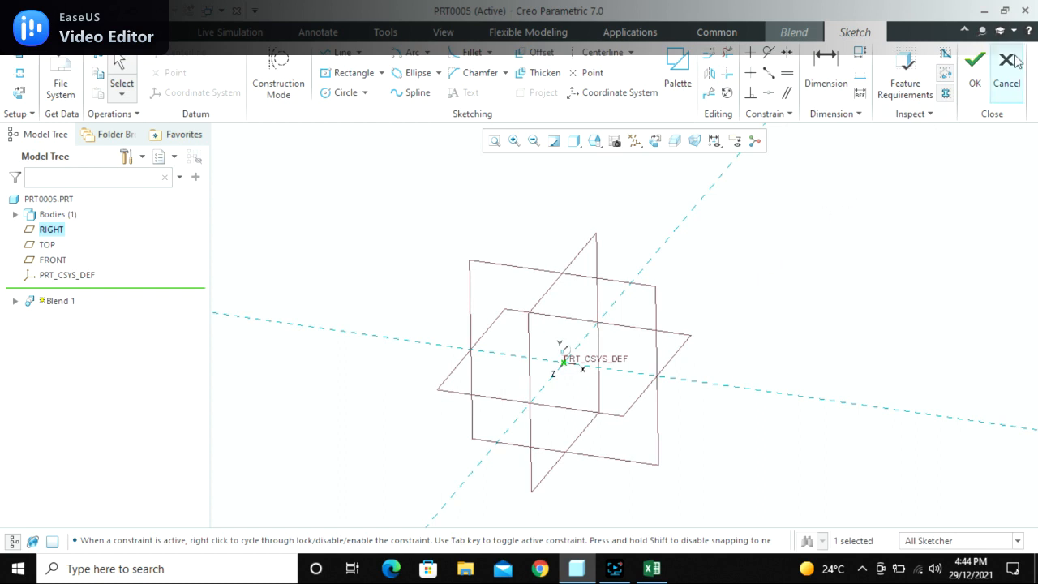
{"action": "left_click", "coordinate": [974, 81]}
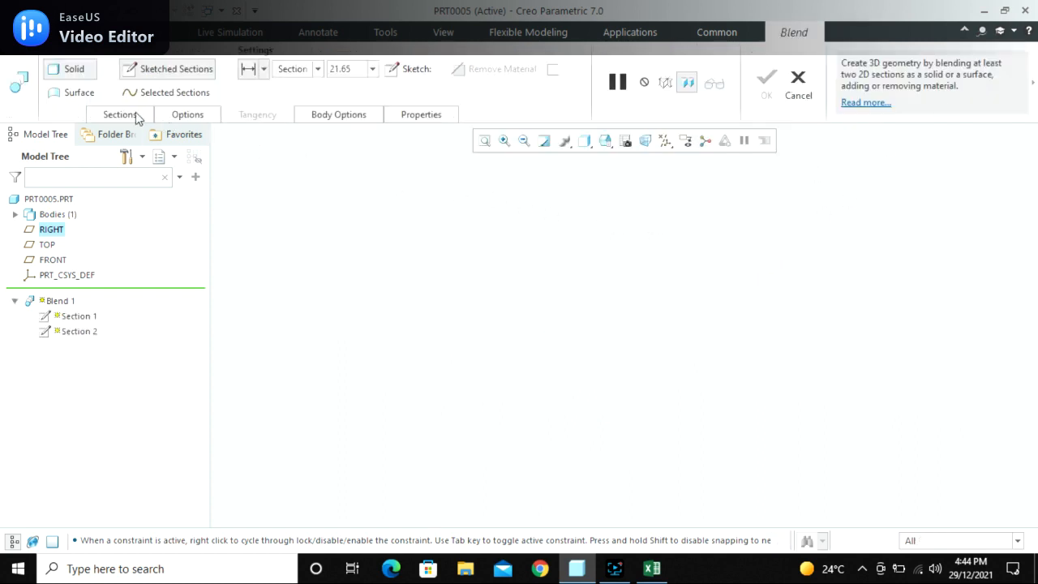
Set the Section 2 offset from Section 1 to 50 mm
{"action": "left_click", "coordinate": [120, 114]}
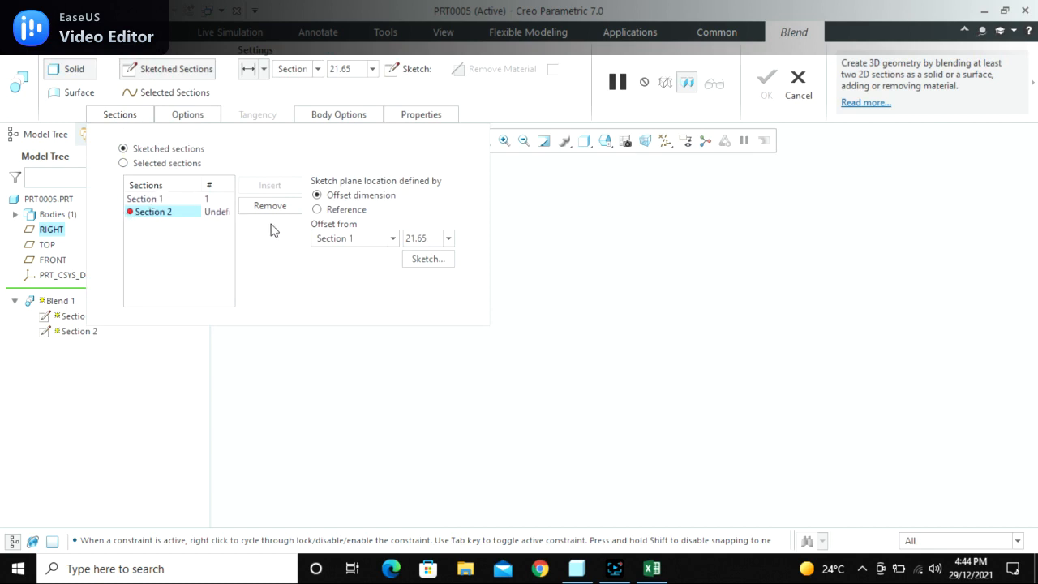
{"action": "left_click", "coordinate": [435, 237]}
{"action": "left_click", "coordinate": [665, 141]}
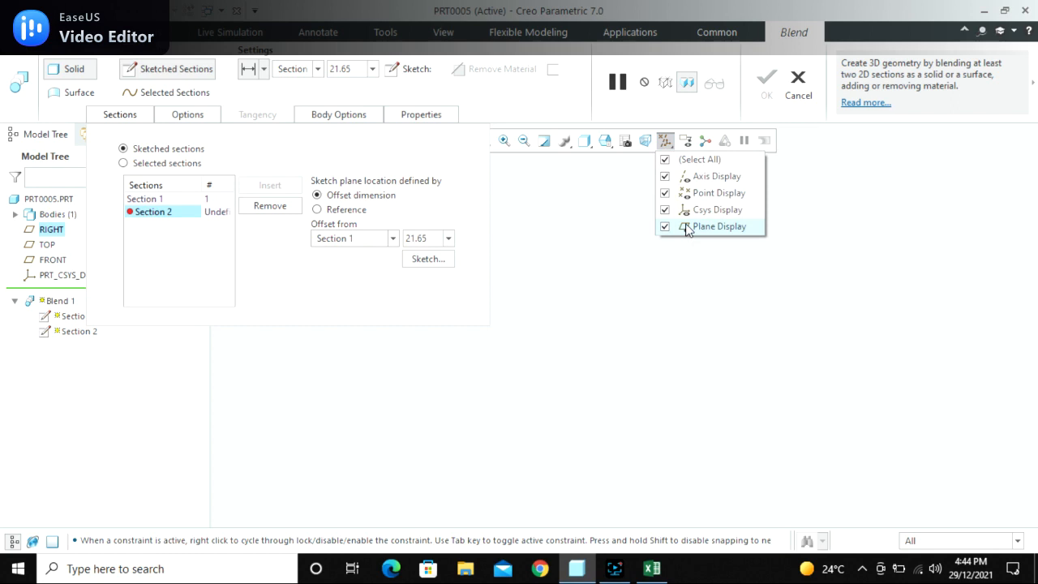
{"action": "left_click", "coordinate": [629, 328]}
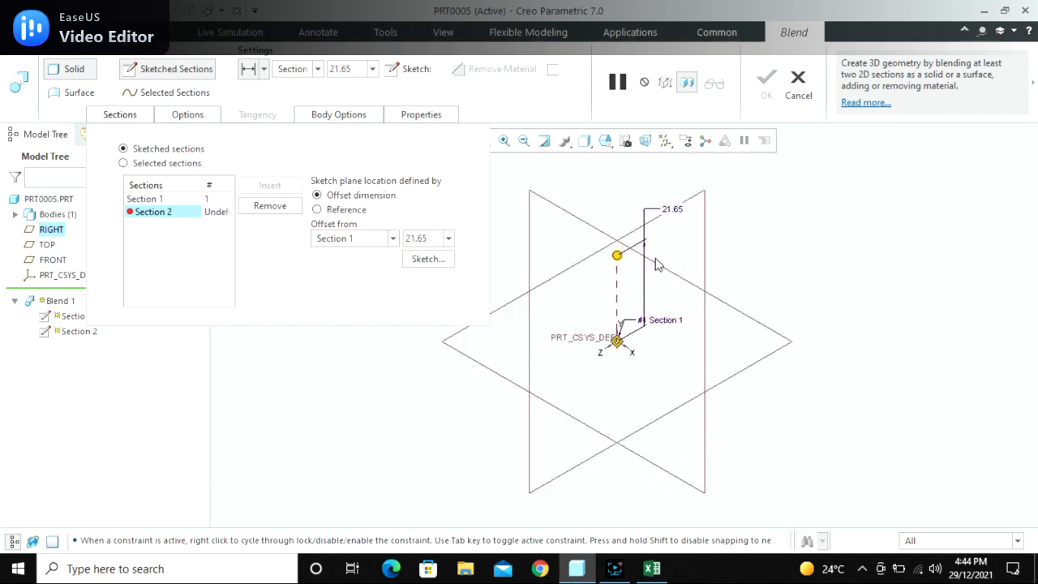
{"action": "double_click", "coordinate": [671, 211]}
{"action": "type", "text": "50"}
{"action": "key", "text": "Return"}
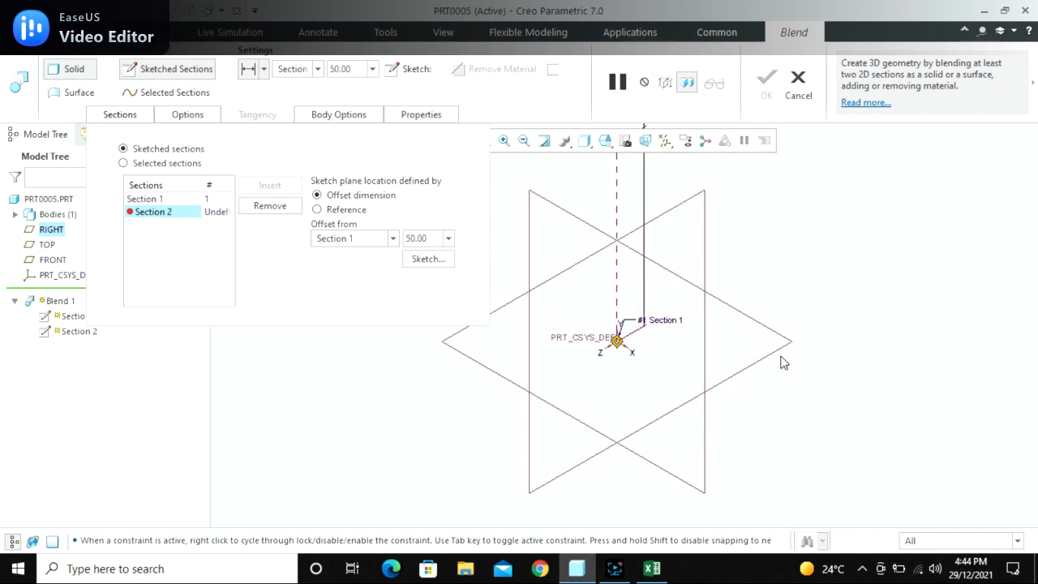
Open the Section 2 sketch in 2D orientation and insert a 6-Sided Hexagon from the Sketcher Palette, centred on the origin
{"action": "left_click", "coordinate": [423, 260]}
{"action": "left_click", "coordinate": [18, 92]}
{"action": "left_click", "coordinate": [676, 71]}
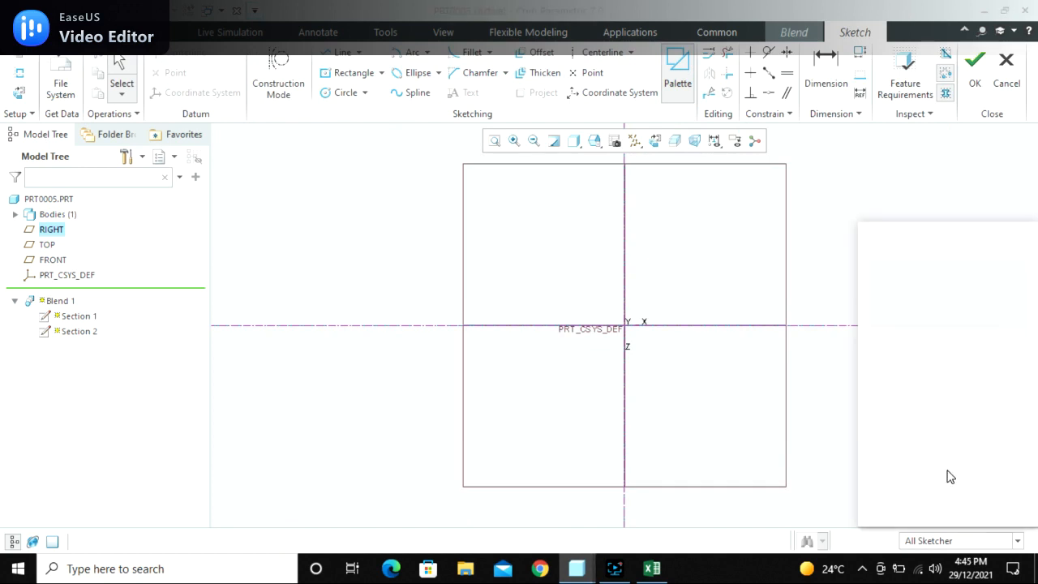
{"action": "left_click", "coordinate": [984, 369]}
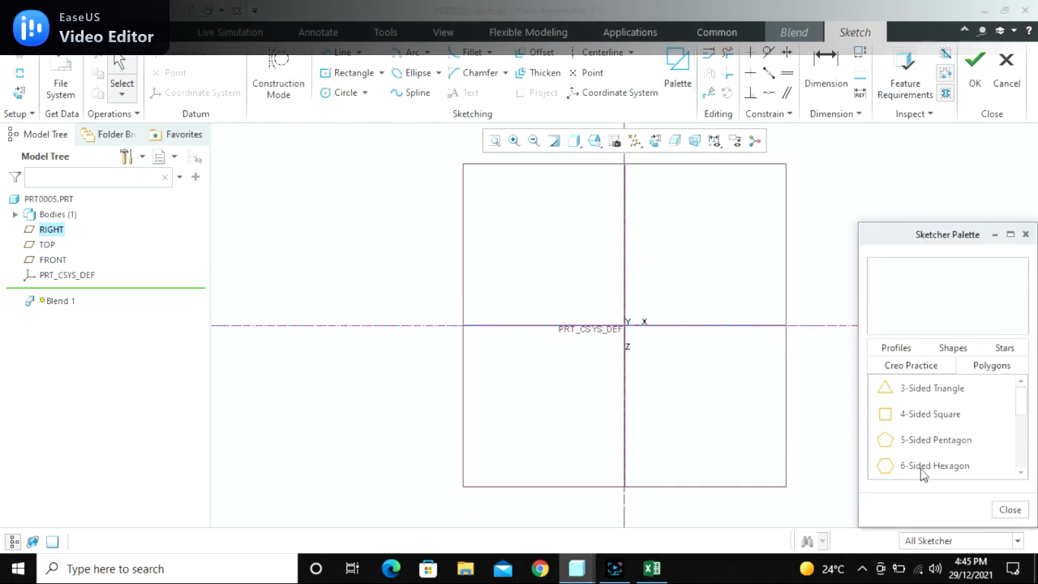
{"action": "left_click", "coordinate": [883, 473]}
{"action": "double_click", "coordinate": [886, 473]}
{"action": "left_click", "coordinate": [579, 389]}
{"action": "mouse_move", "coordinate": [579, 389]}
{"action": "left_mouse_down"}
{"action": "mouse_move", "coordinate": [620, 331]}
{"action": "mouse_move", "coordinate": [656, 357]}
{"action": "left_mouse_up"}
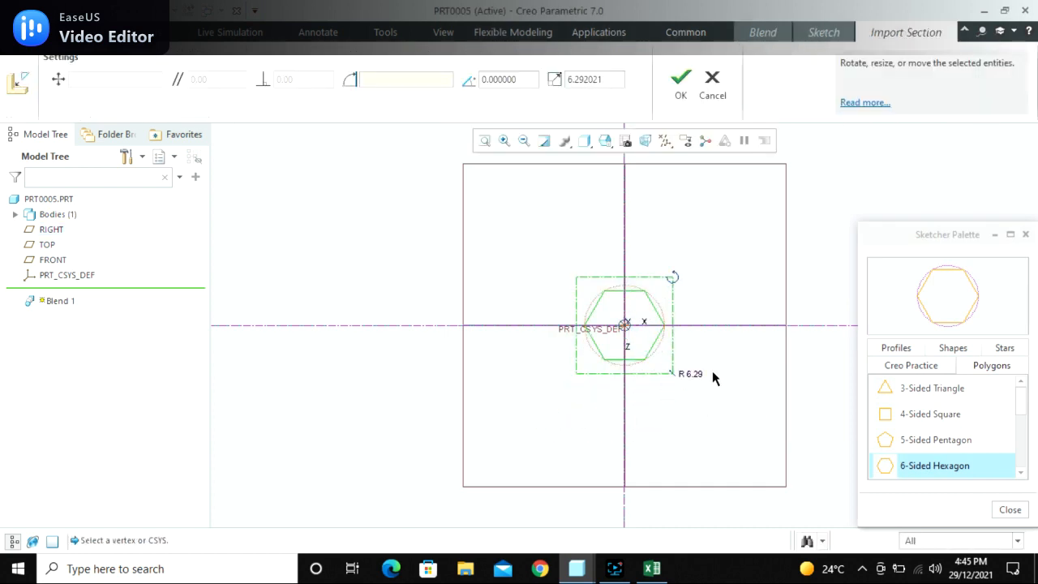
{"action": "left_click", "coordinate": [1009, 510]}
Set the imported hexagon's scale to 50 and return the model to its default orientation
{"action": "mouse_move", "coordinate": [622, 327]}
{"action": "middle_mouse_down"}
{"action": "mouse_move", "coordinate": [575, 262]}
{"action": "mouse_move", "coordinate": [575, 247]}
{"action": "mouse_move", "coordinate": [736, 386]}
{"action": "mouse_move", "coordinate": [673, 393]}
{"action": "mouse_move", "coordinate": [649, 381]}
{"action": "middle_mouse_up"}
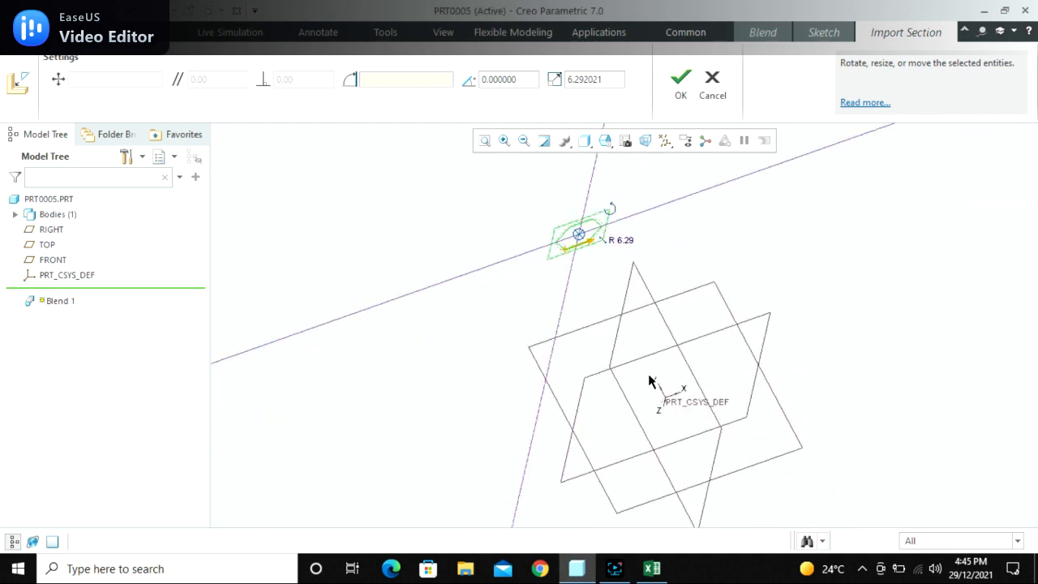
{"action": "double_click", "coordinate": [622, 241]}
{"action": "type", "text": "50"}
{"action": "key", "text": "Return"}
{"action": "middle_click_drag", "start_coordinate": [630, 262], "coordinate": [743, 380]}
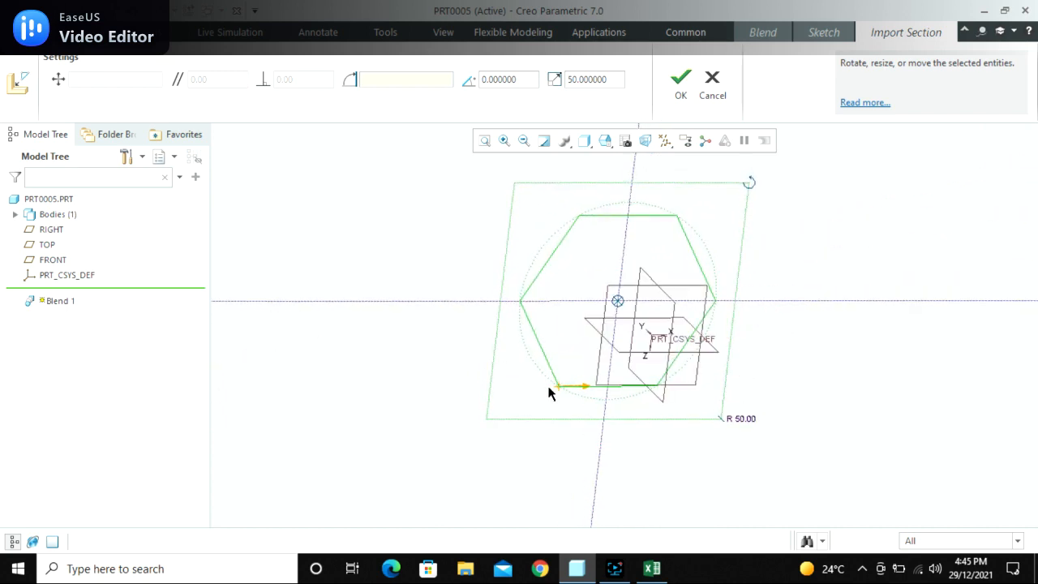
{"action": "key", "text": "ctrl+d"}
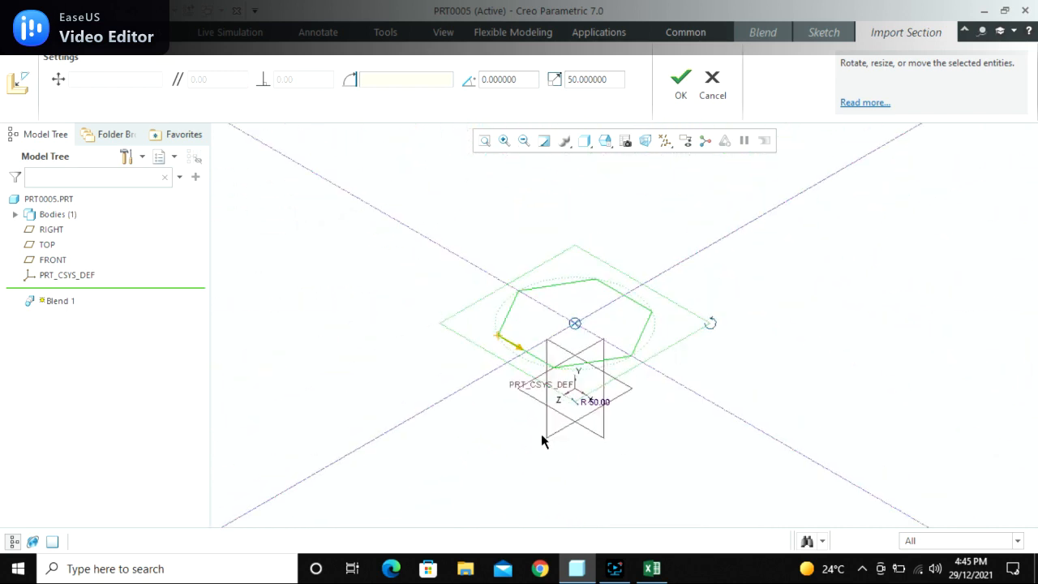
Relocate the hexagon's rotation handle to the vertex adjacent to its start point and accept the imported section
{"action": "left_click", "coordinate": [555, 367]}
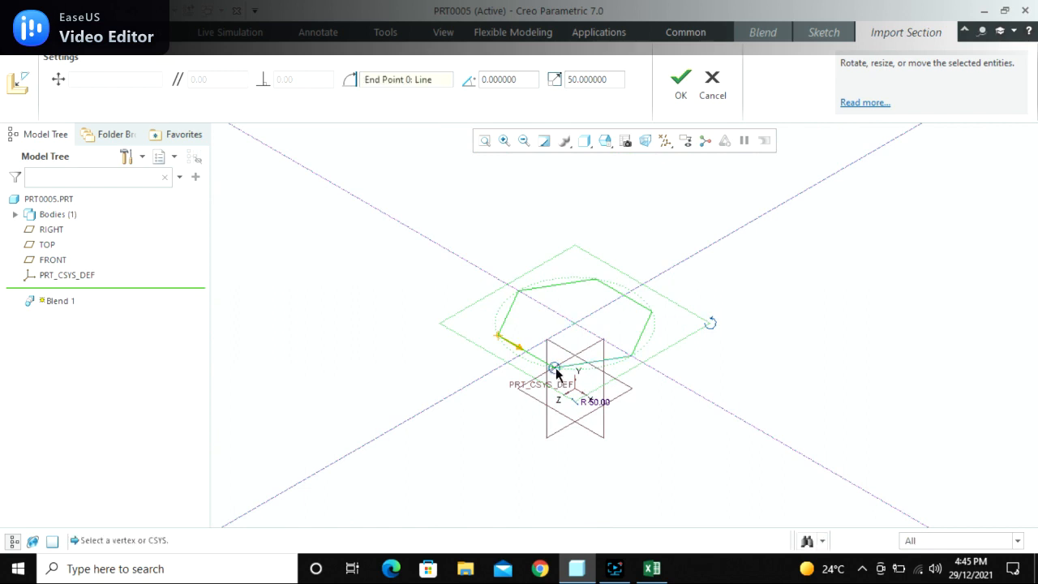
{"action": "right_click", "coordinate": [555, 369]}
{"action": "left_click", "coordinate": [496, 418]}
{"action": "scroll", "coordinate": [571, 375], "scroll_direction": "down", "scroll_amount": 2}
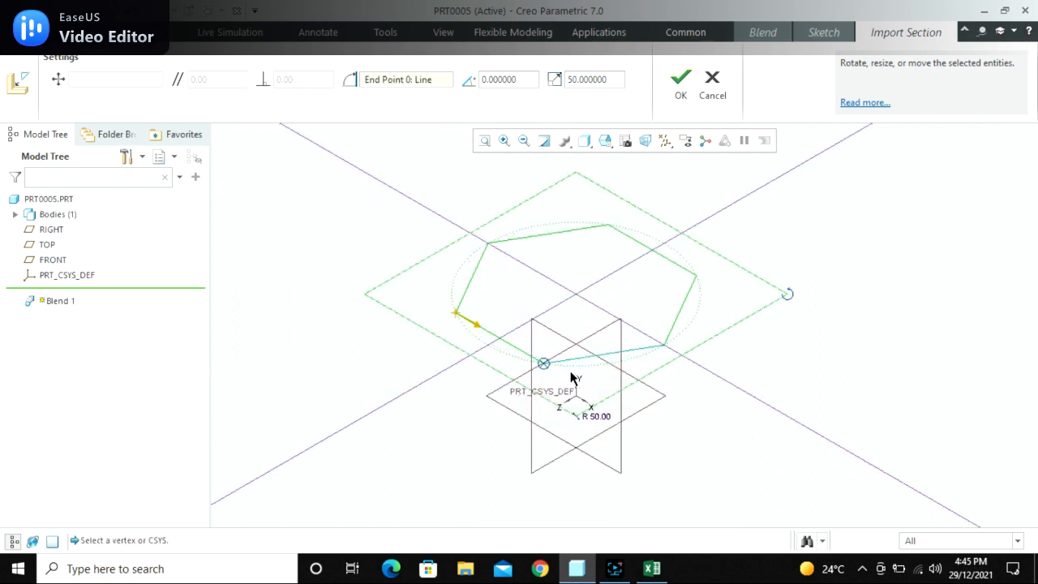
{"action": "left_click", "coordinate": [545, 364]}
{"action": "left_click", "coordinate": [681, 81]}
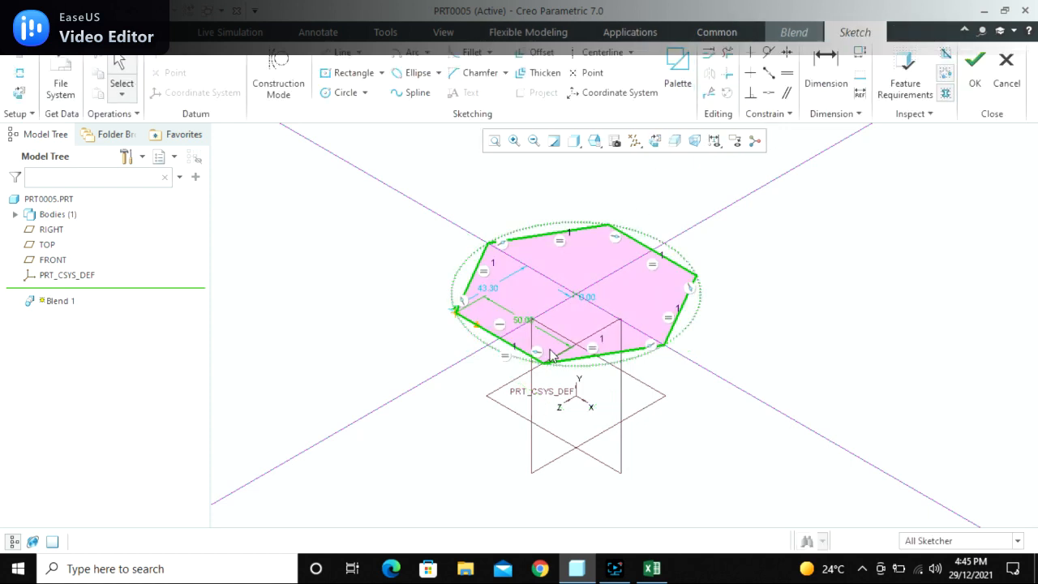
Make the vertex at the other end of the hexagon's start edge the section's start point
{"action": "left_click", "coordinate": [544, 366]}
{"action": "right_click", "coordinate": [546, 366]}
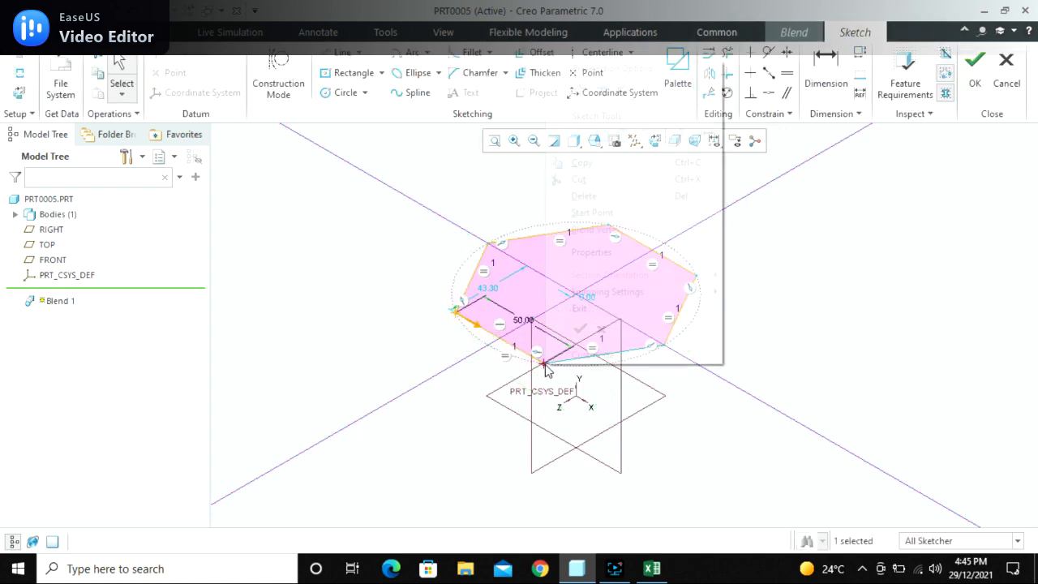
{"action": "left_click", "coordinate": [597, 229]}
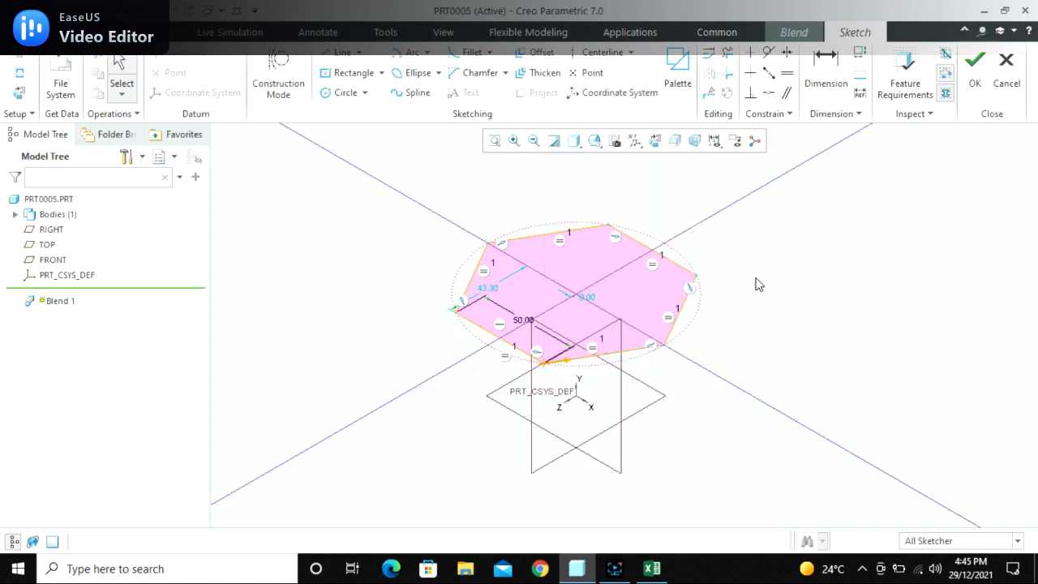
Reorient the sketch to 2D and set the hexagon centre's horizontal offset from the vertical reference to 2 mm
{"action": "left_click", "coordinate": [19, 91]}
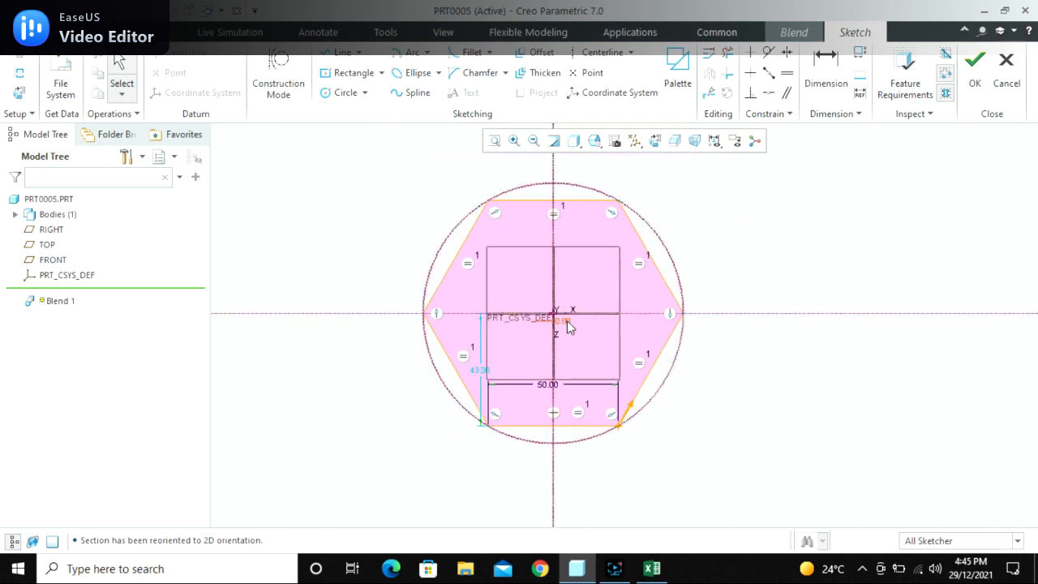
{"action": "left_click_drag", "start_coordinate": [567, 323], "coordinate": [581, 340]}
{"action": "left_click", "coordinate": [843, 77]}
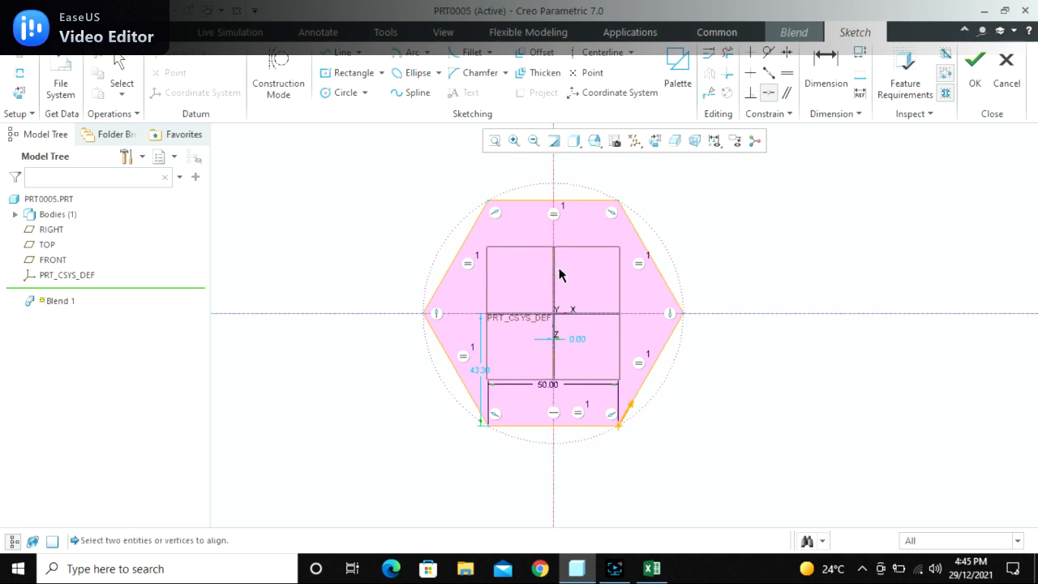
{"action": "middle_click", "coordinate": [591, 359]}
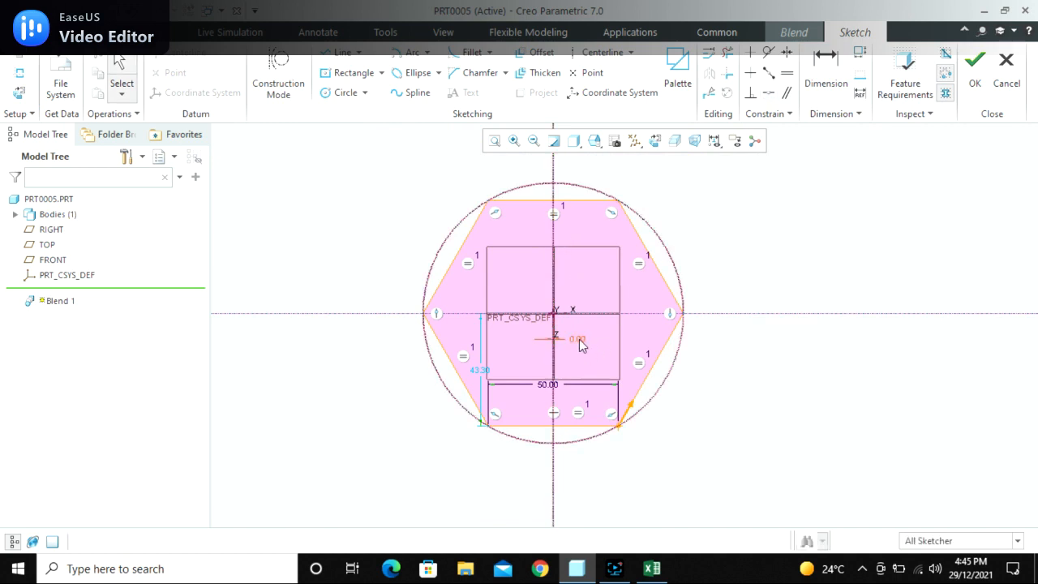
{"action": "double_click", "coordinate": [580, 339]}
{"action": "type", "text": "2"}
{"action": "key", "text": "Return"}
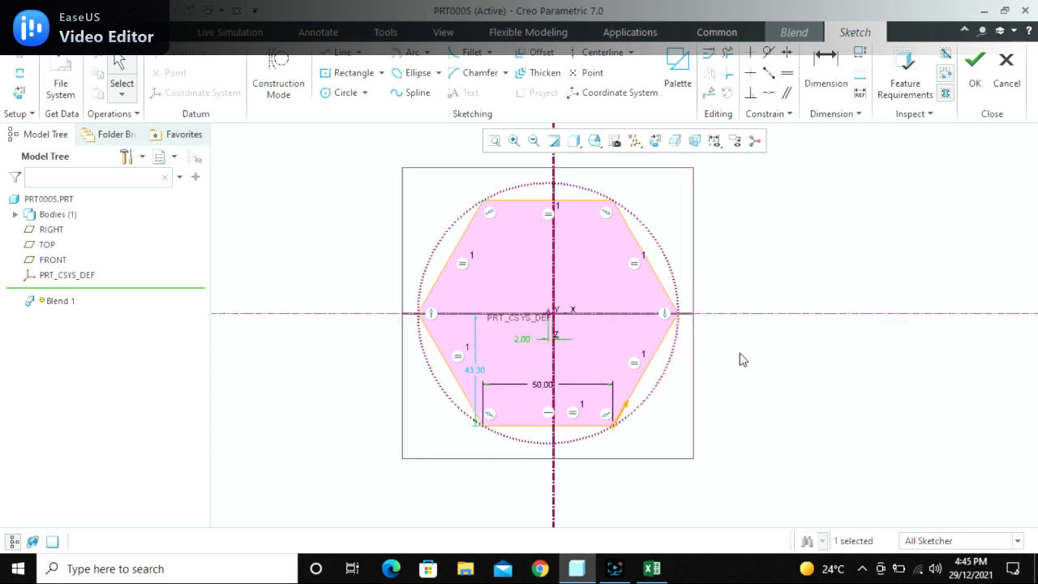
Constrain the hexagon's centre coincident with the vertical reference, deleting the conflicting 2.00 dimension
{"action": "scroll", "coordinate": [548, 350], "scroll_direction": "down", "scroll_amount": 3}
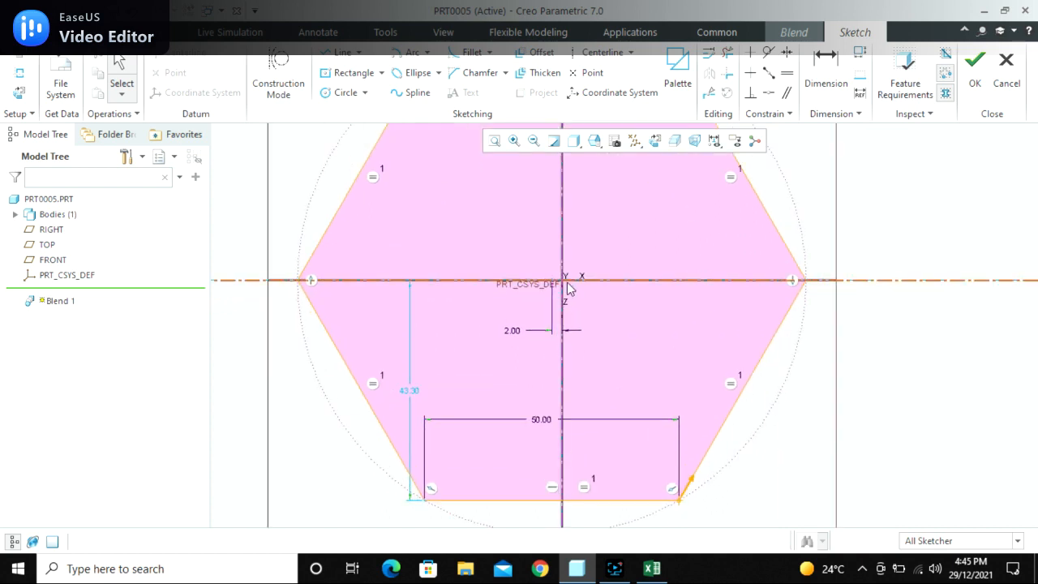
{"action": "left_click", "coordinate": [767, 91]}
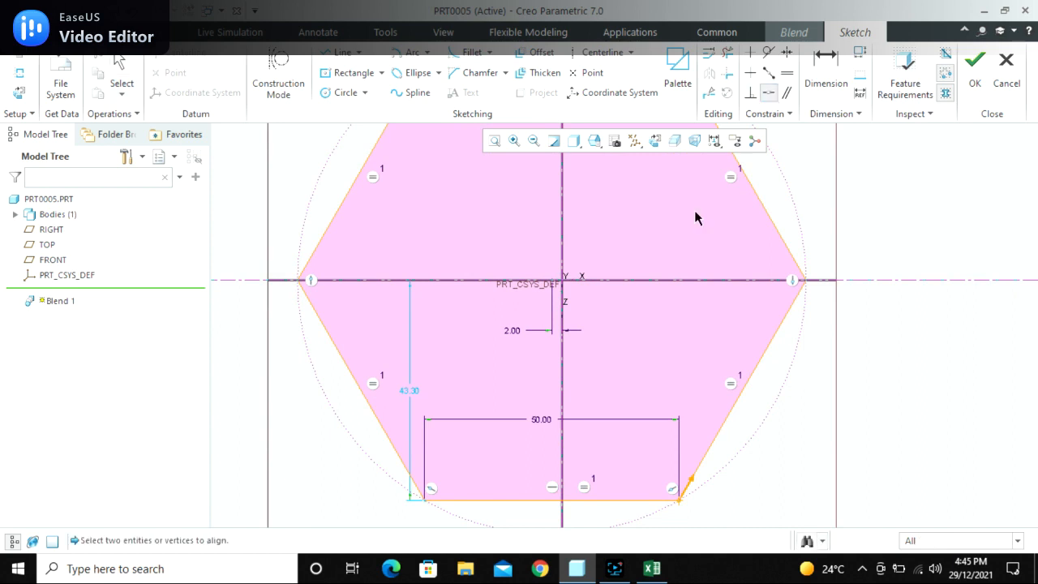
{"action": "left_click", "coordinate": [552, 283]}
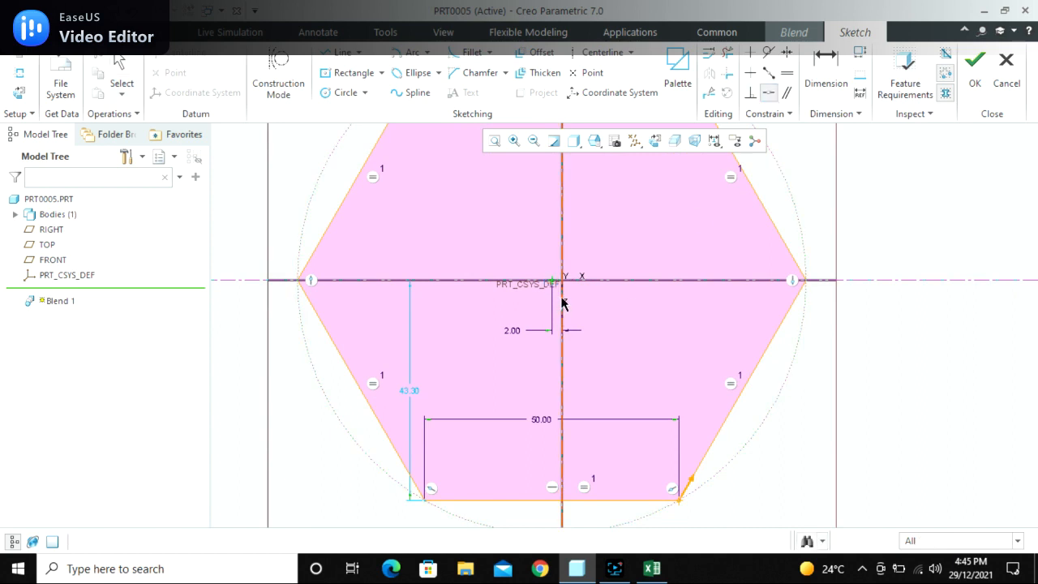
{"action": "left_click", "coordinate": [562, 300]}
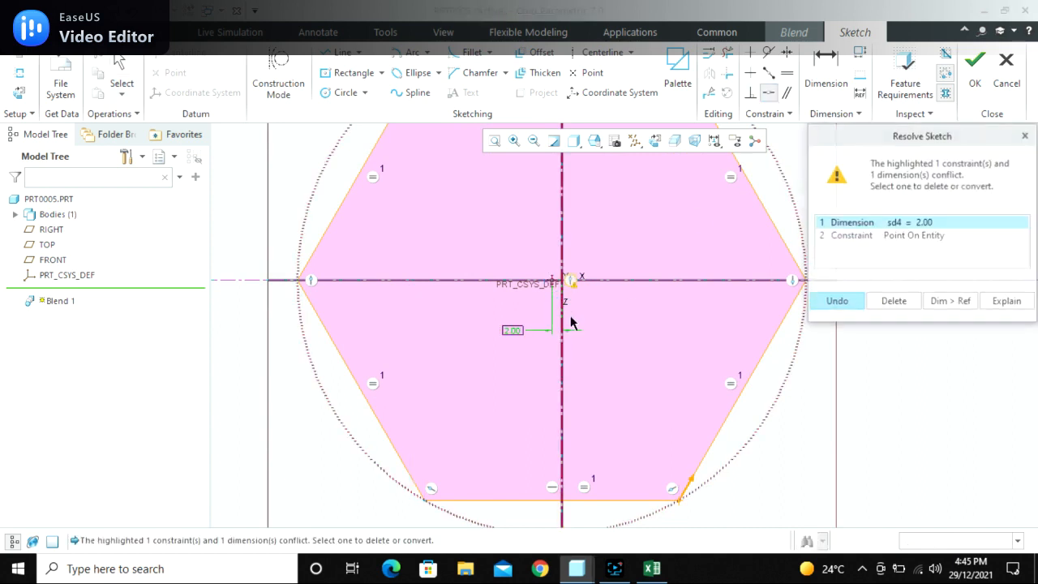
{"action": "left_click", "coordinate": [895, 301]}
{"action": "middle_click", "coordinate": [899, 322]}
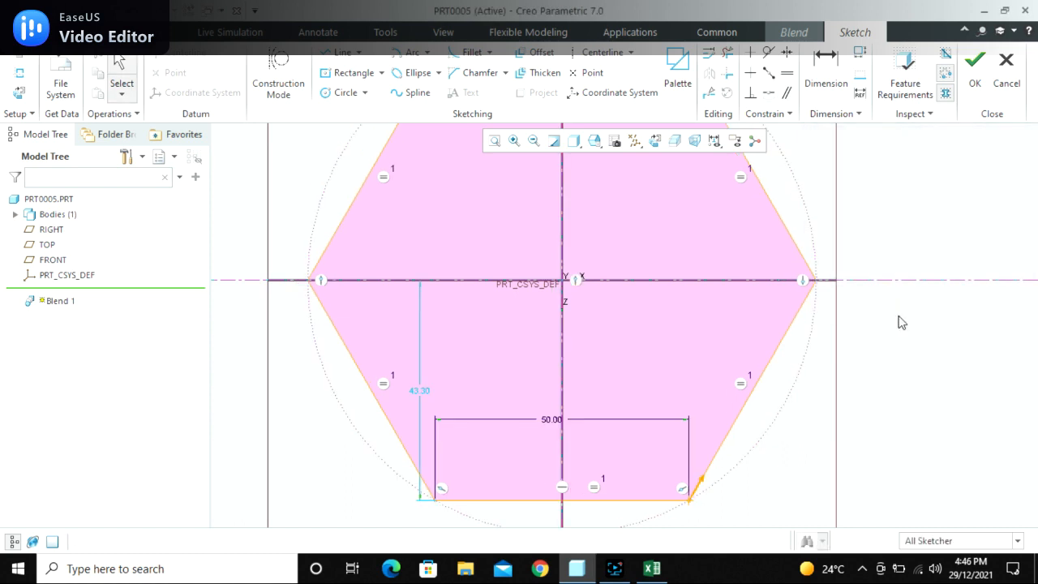
Set the distance from the horizontal reference to the hexagon's lower edge to 45 mm
{"action": "scroll", "coordinate": [614, 310], "scroll_direction": "up", "scroll_amount": 5}
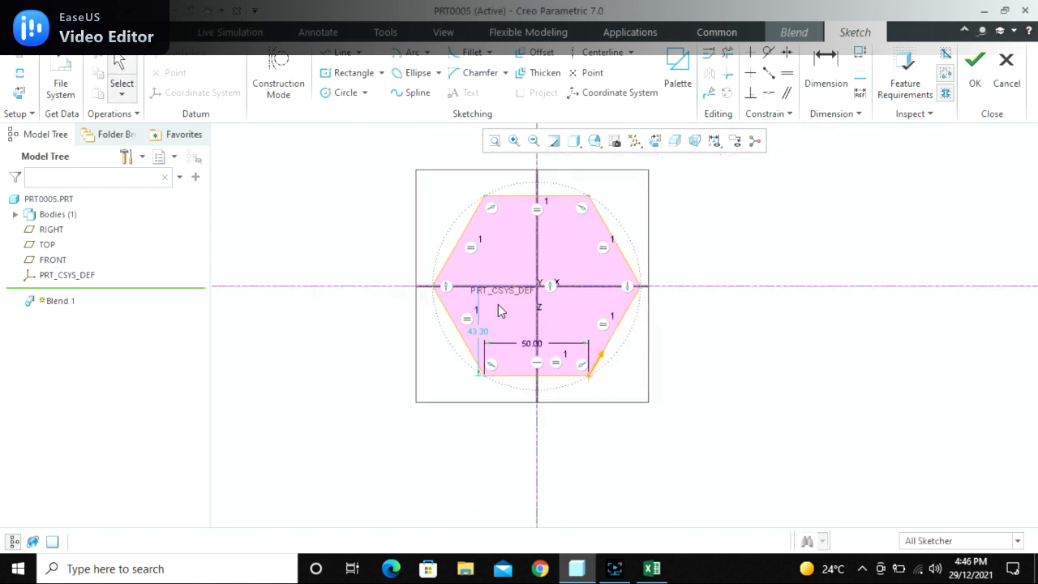
{"action": "scroll", "coordinate": [496, 314], "scroll_direction": "down", "scroll_amount": 3}
{"action": "double_click", "coordinate": [465, 354]}
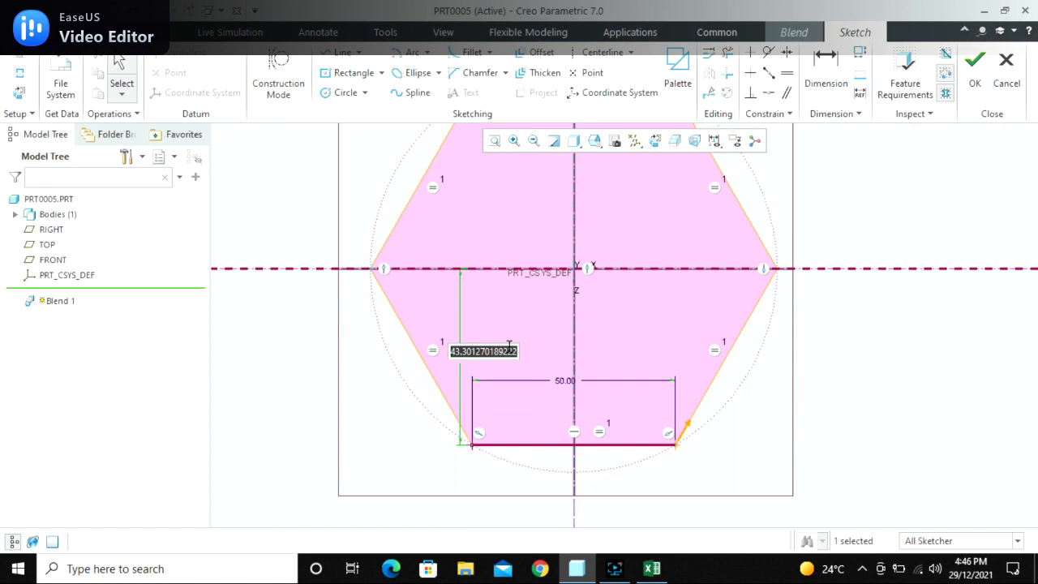
{"action": "type", "text": "45"}
{"action": "key", "text": "Return"}
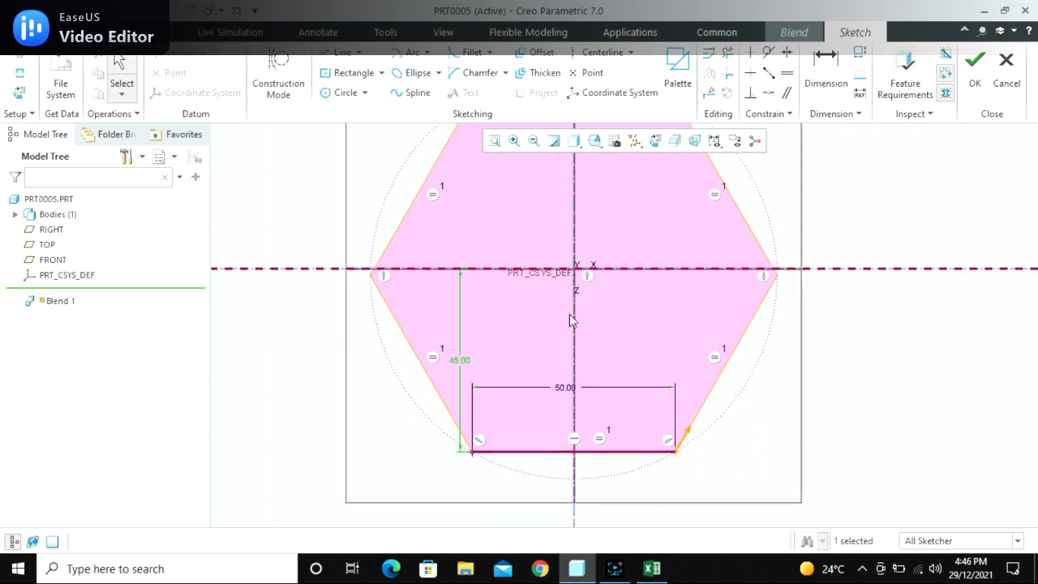
Constrain the hexagon's centre coincident with the horizontal reference, deleting the conflicting 45.00 dimension
{"action": "scroll", "coordinate": [572, 278], "scroll_direction": "down", "scroll_amount": 5}
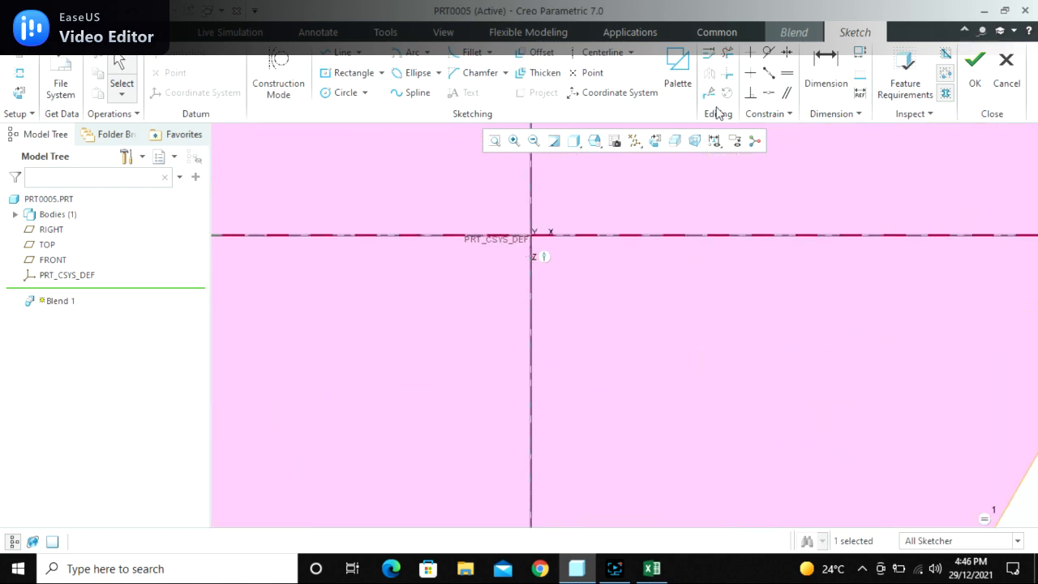
{"action": "left_click", "coordinate": [768, 93]}
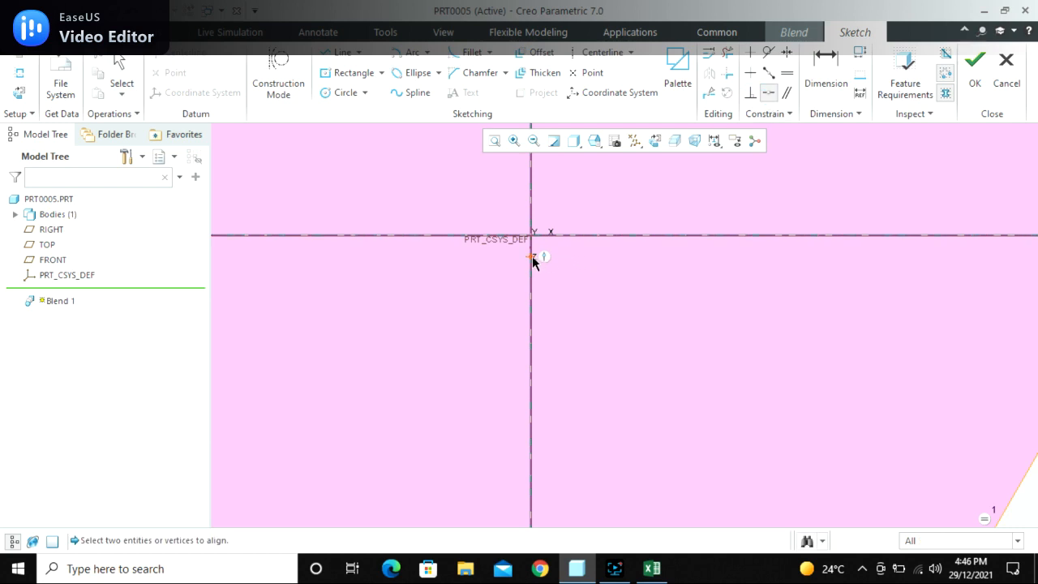
{"action": "left_click", "coordinate": [576, 234]}
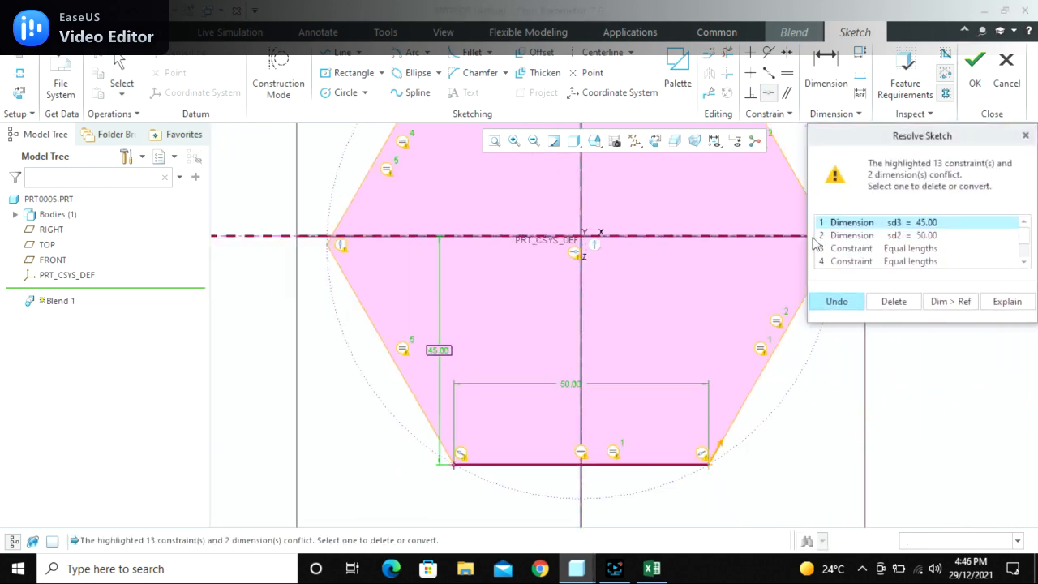
{"action": "left_click", "coordinate": [894, 301]}
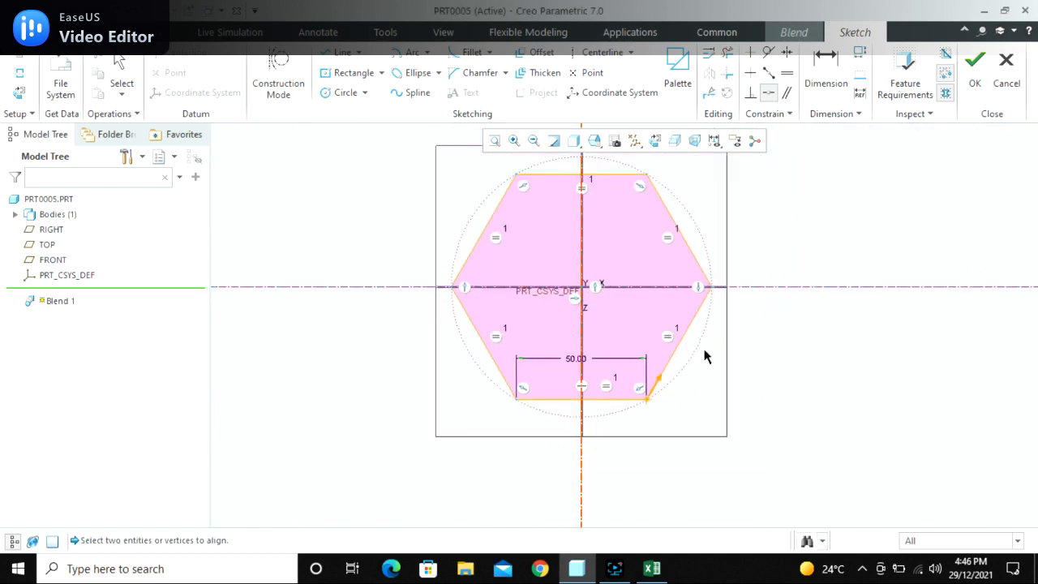
{"action": "middle_click", "coordinate": [754, 365]}
Place the 50 mm side dimension below the hexagon's lower edge and accept the finished Section 2 sketch
{"action": "left_click_drag", "start_coordinate": [570, 360], "coordinate": [595, 423]}
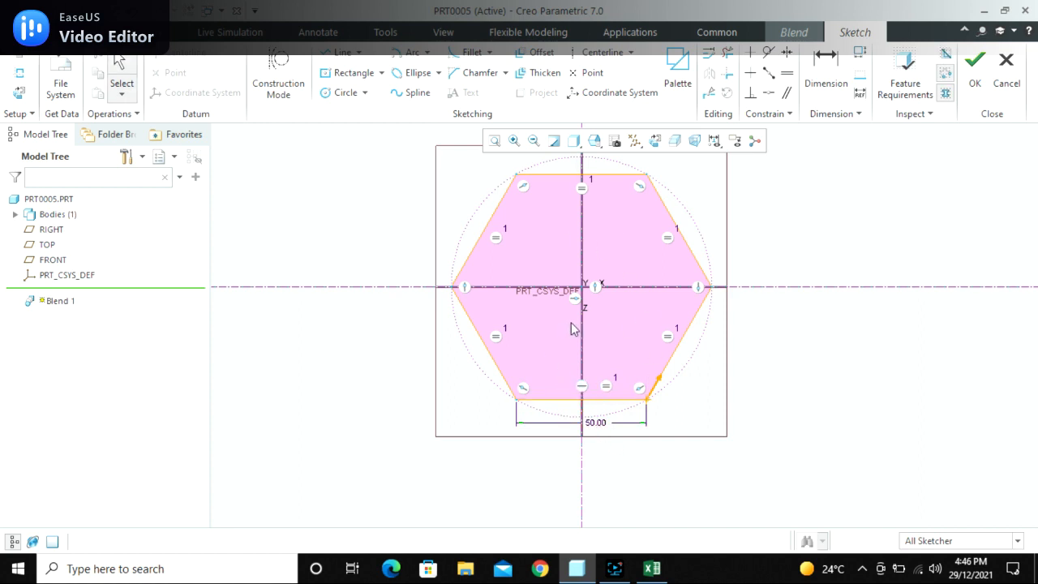
{"action": "key", "text": "ctrl+d"}
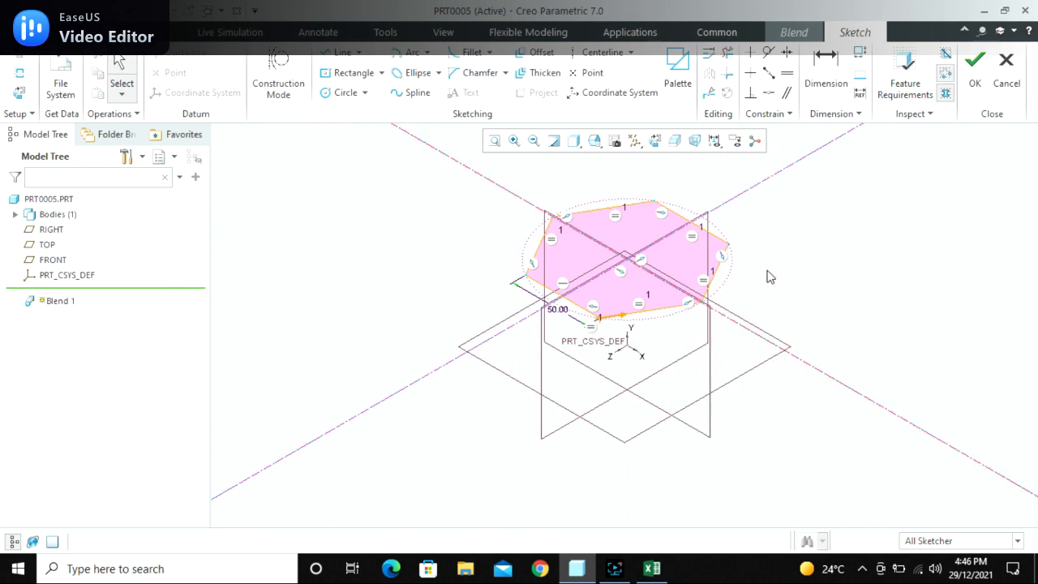
{"action": "scroll", "coordinate": [782, 233], "scroll_direction": "up", "scroll_amount": 3}
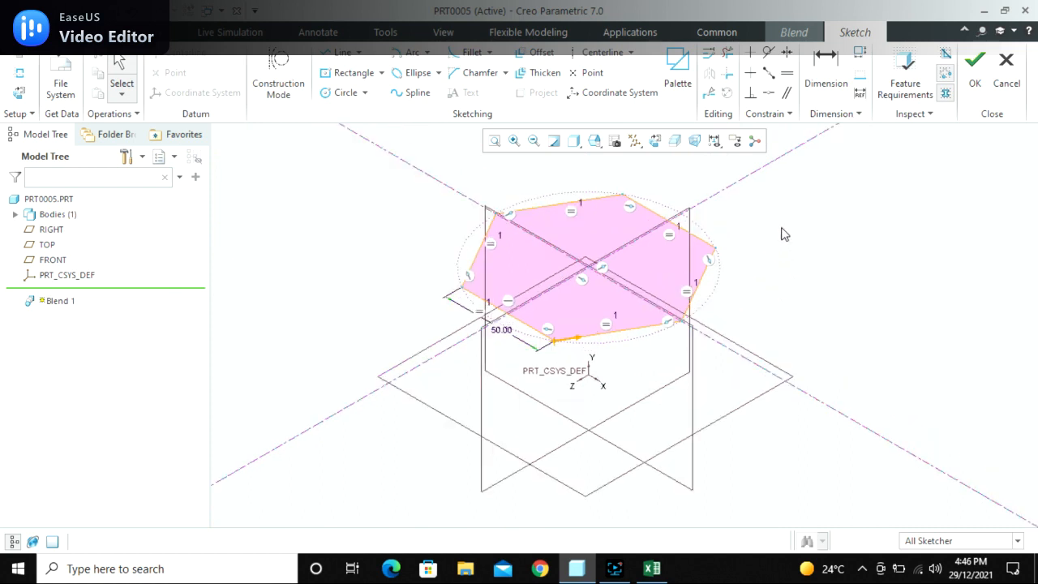
{"action": "scroll", "coordinate": [776, 233], "scroll_direction": "down", "scroll_amount": 1}
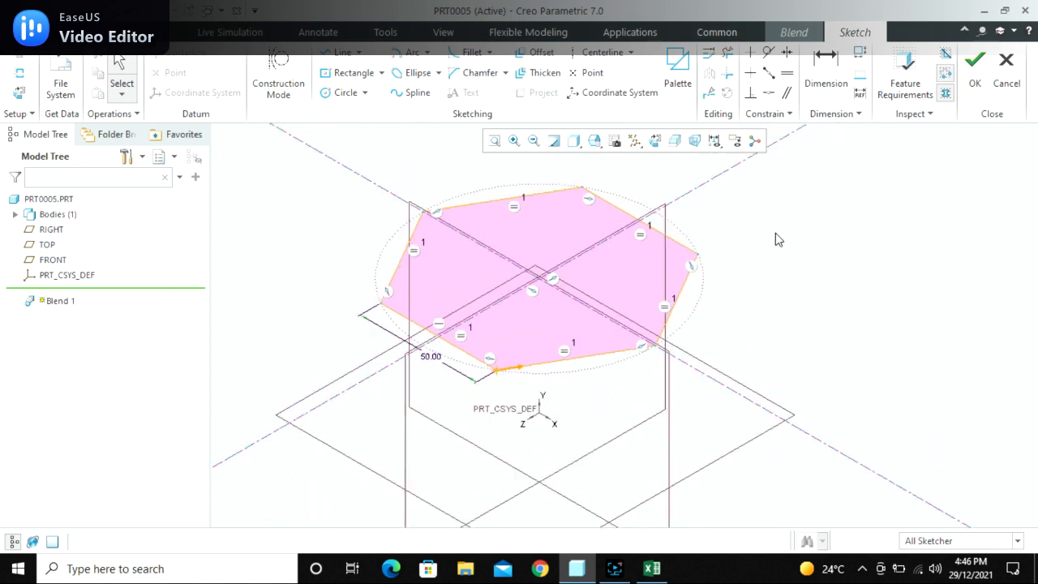
{"action": "left_click", "coordinate": [975, 81]}
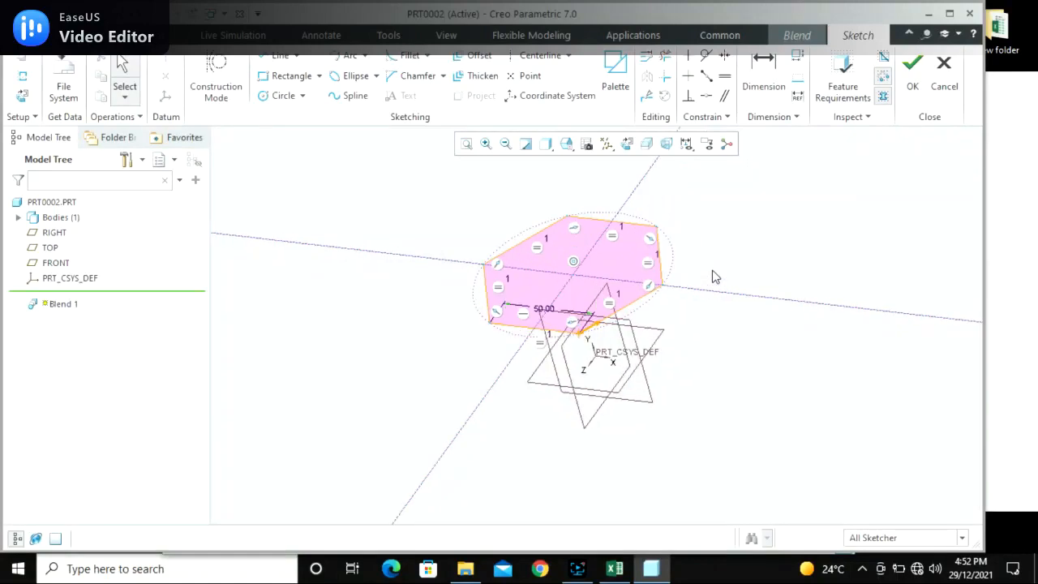
{"action": "middle_click_drag", "start_coordinate": [711, 276], "coordinate": [683, 352]}
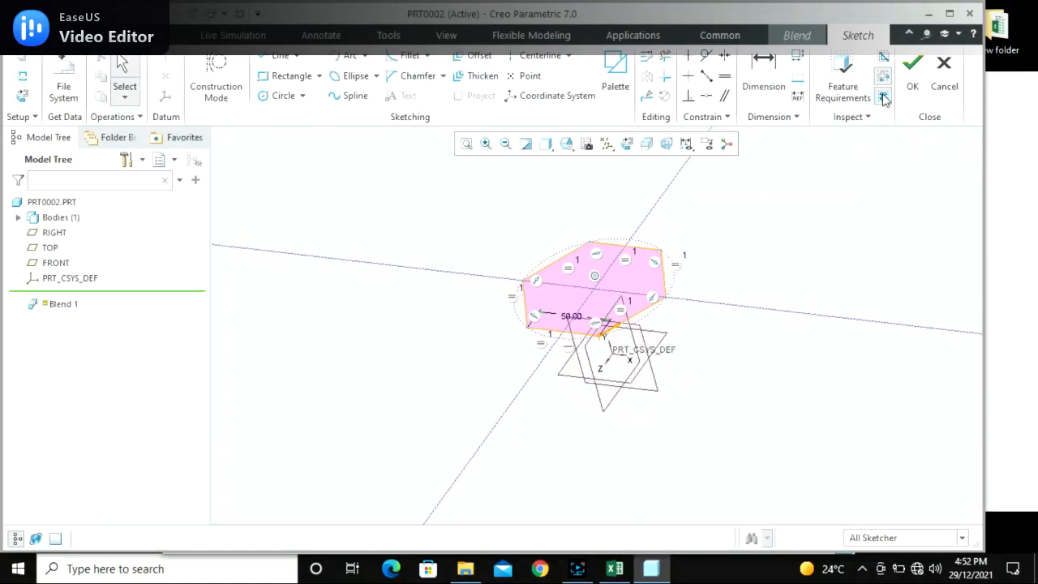
{"action": "left_click", "coordinate": [910, 81]}
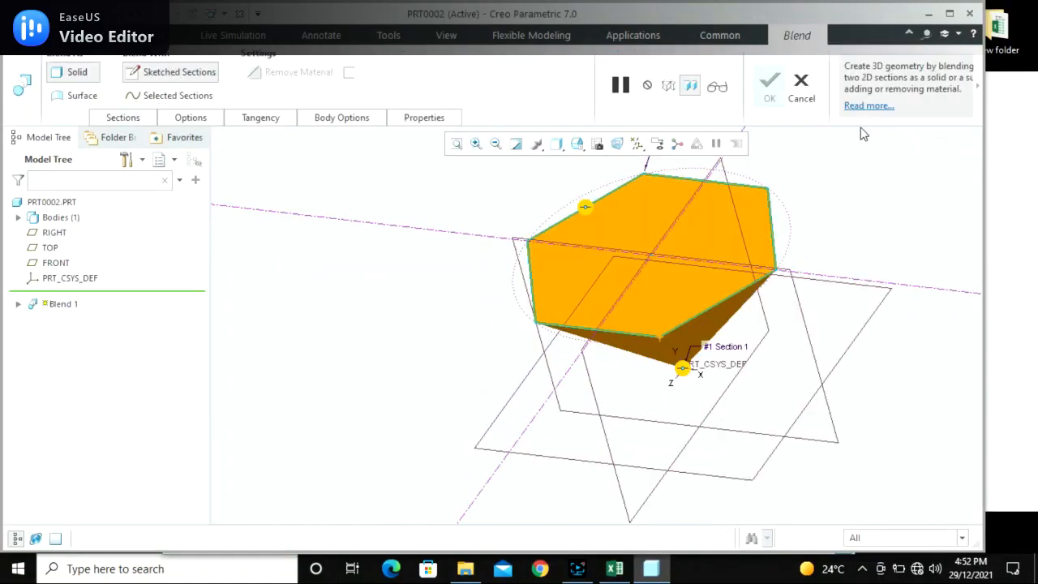
Insert a third section into the blend, offset 25 mm from Section 2
{"action": "scroll", "coordinate": [523, 313], "scroll_direction": "down", "scroll_amount": 3}
{"action": "middle_click_drag", "start_coordinate": [524, 308], "coordinate": [488, 269]}
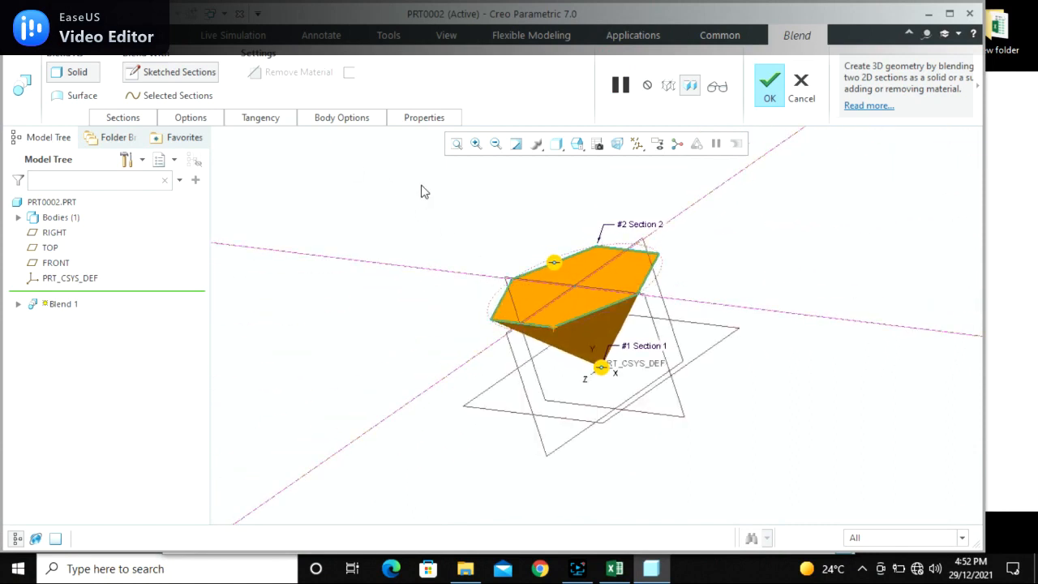
{"action": "left_click", "coordinate": [123, 119]}
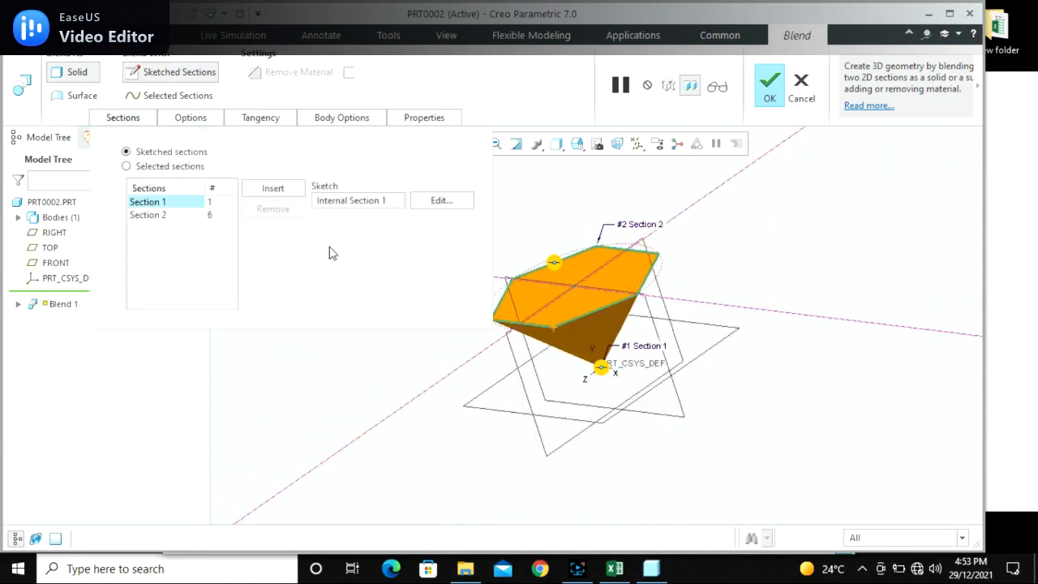
{"action": "left_click", "coordinate": [272, 191]}
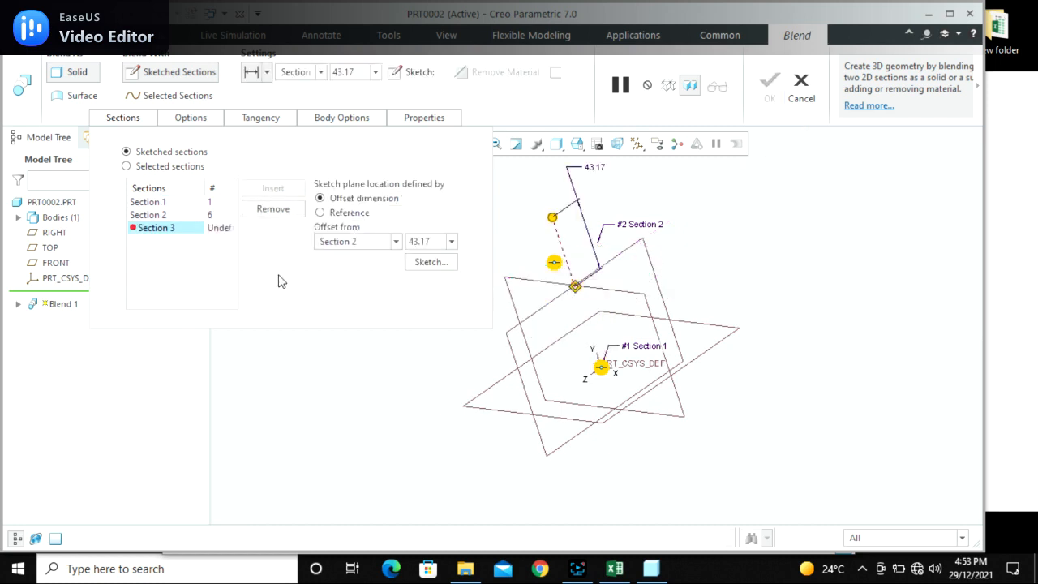
{"action": "double_click", "coordinate": [595, 166]}
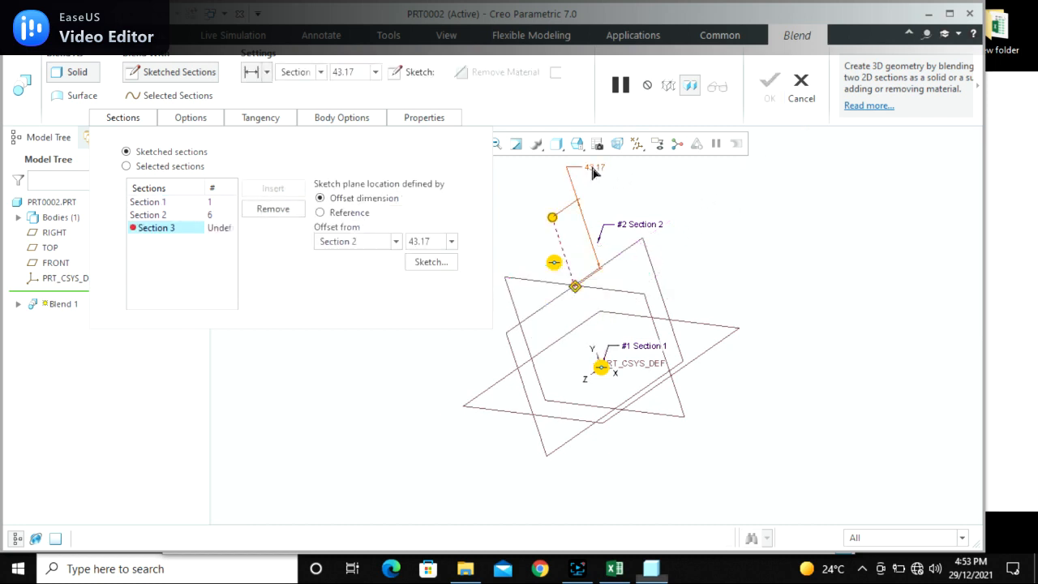
{"action": "type", "text": "25"}
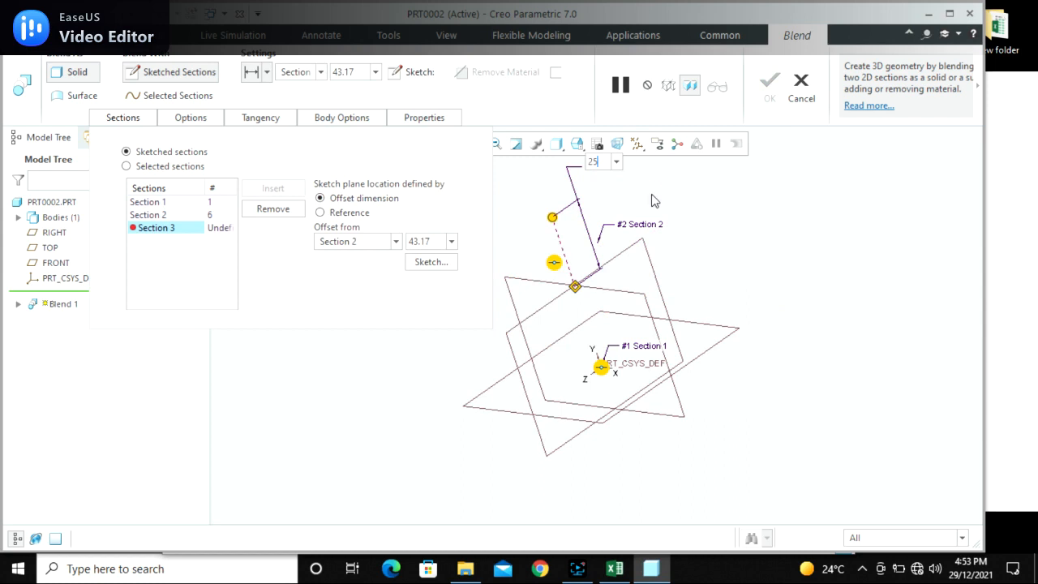
{"action": "key", "text": "Return"}
Start the Section 3 sketch in 2D orientation and place a 6-Sided Hexagon from the sketcher palette centred on the origin
{"action": "left_click", "coordinate": [431, 262]}
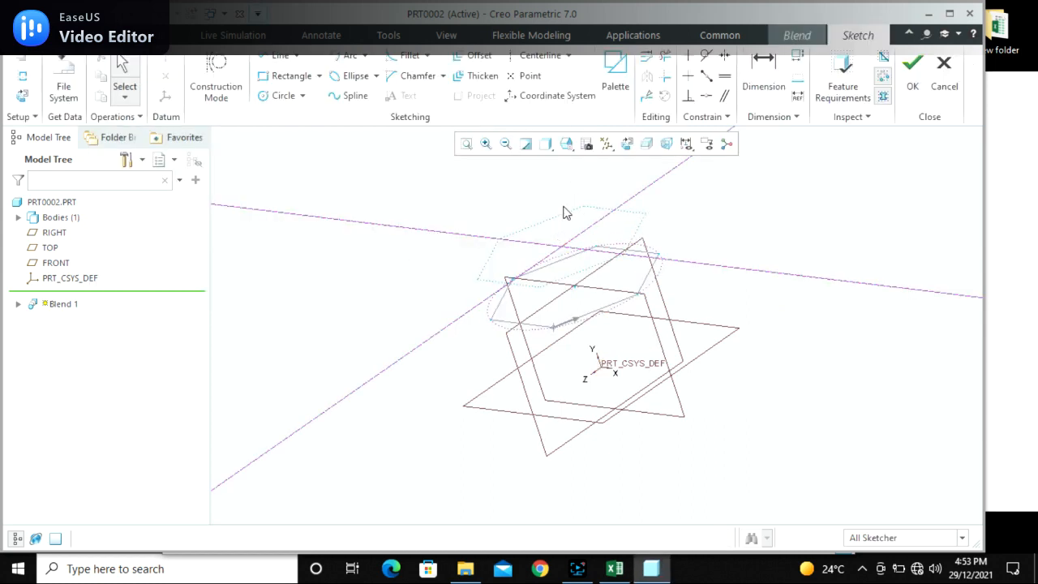
{"action": "mouse_move", "coordinate": [538, 316]}
{"action": "middle_mouse_down"}
{"action": "mouse_move", "coordinate": [549, 297]}
{"action": "mouse_move", "coordinate": [535, 312]}
{"action": "middle_mouse_up"}
{"action": "left_click", "coordinate": [23, 95]}
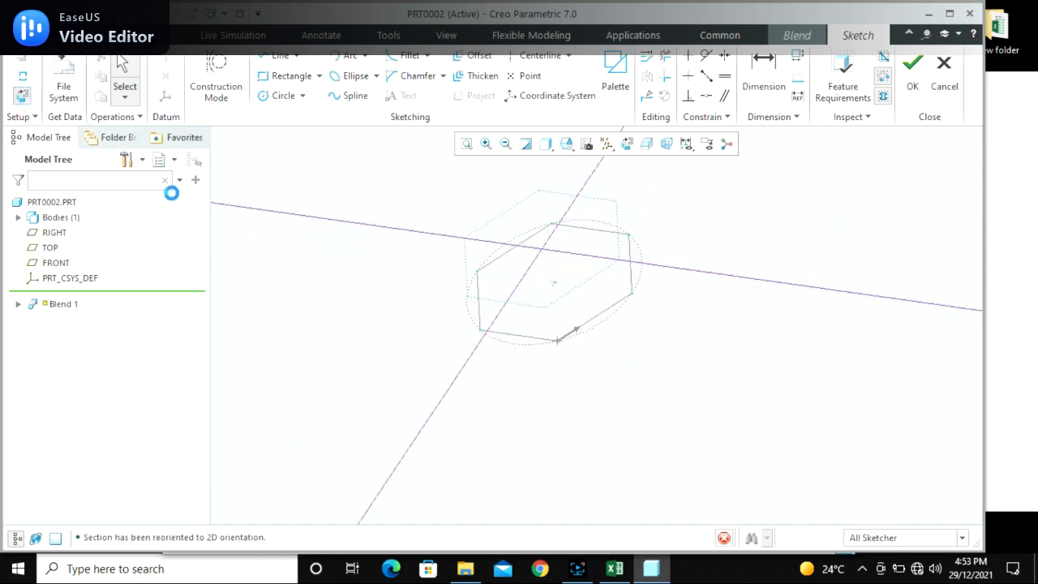
{"action": "left_click", "coordinate": [615, 69]}
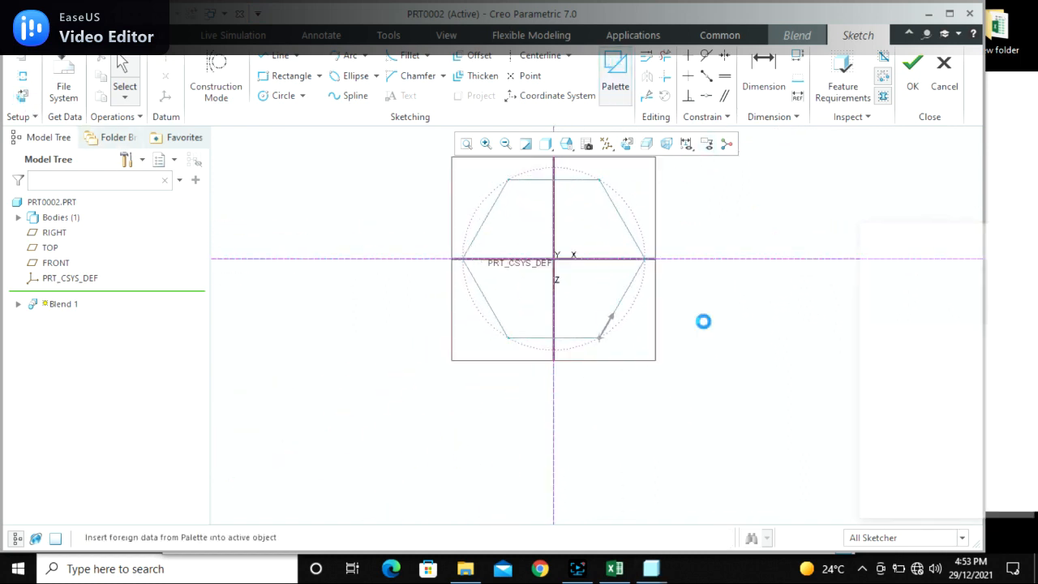
{"action": "left_click", "coordinate": [966, 364]}
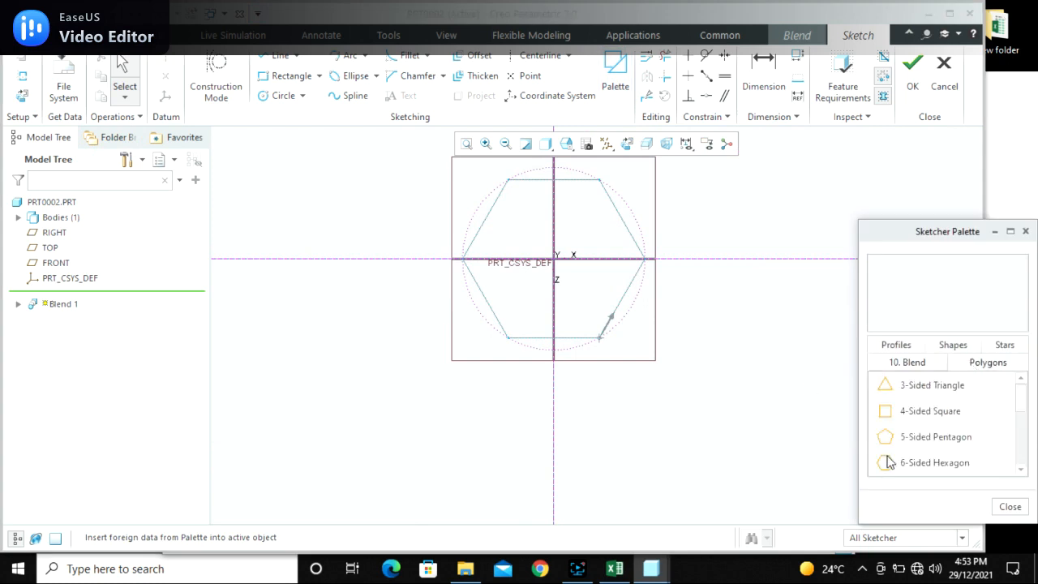
{"action": "double_click", "coordinate": [933, 462]}
{"action": "left_click", "coordinate": [639, 420]}
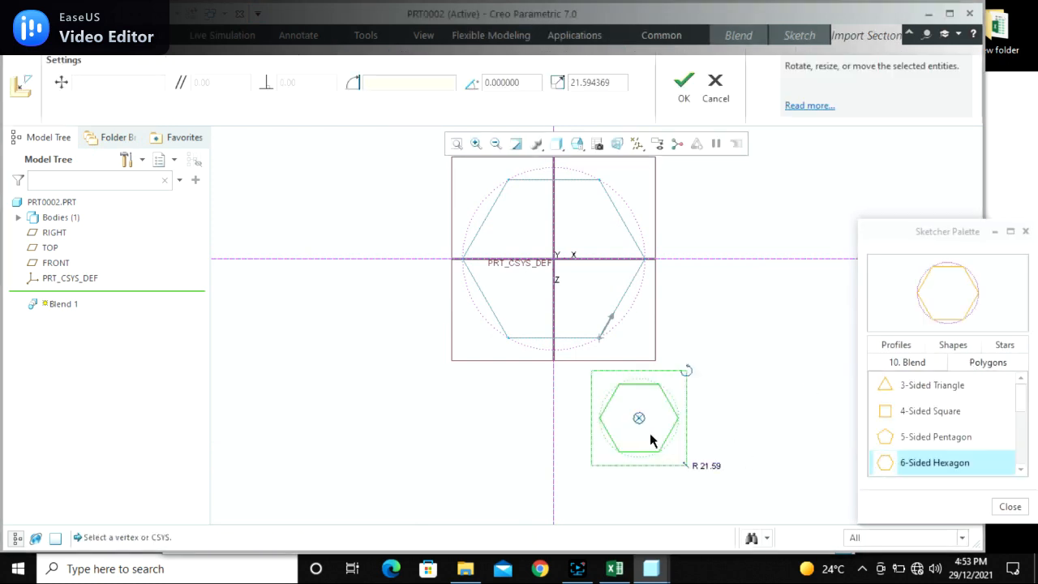
{"action": "mouse_move", "coordinate": [639, 421]}
{"action": "left_mouse_down"}
{"action": "mouse_move", "coordinate": [557, 261]}
{"action": "mouse_move", "coordinate": [566, 282]}
{"action": "left_mouse_up"}
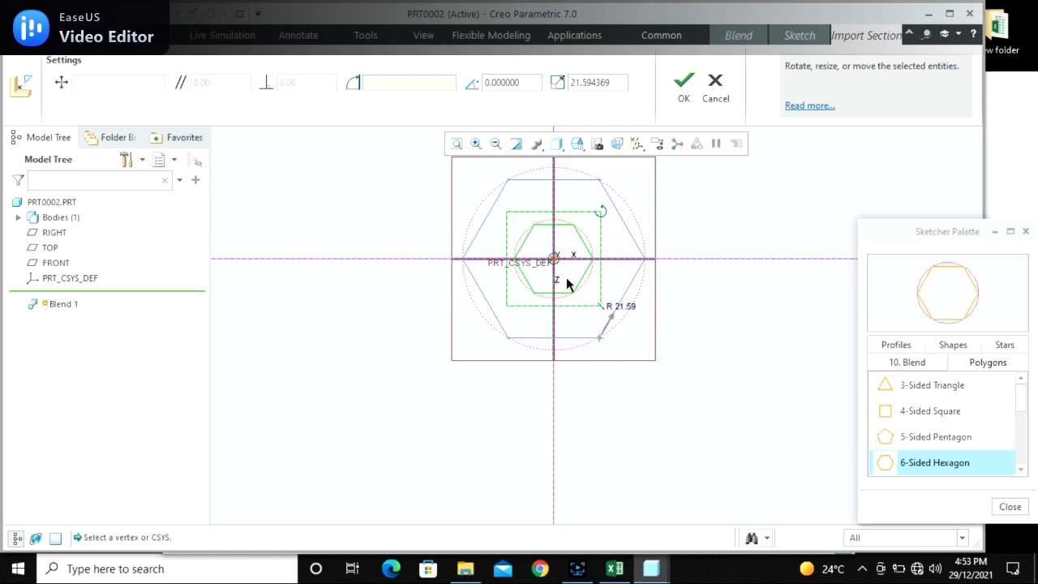
Set the imported hexagon's scale to 25 and close the sketcher palette
{"action": "scroll", "coordinate": [606, 298], "scroll_direction": "down", "scroll_amount": 1}
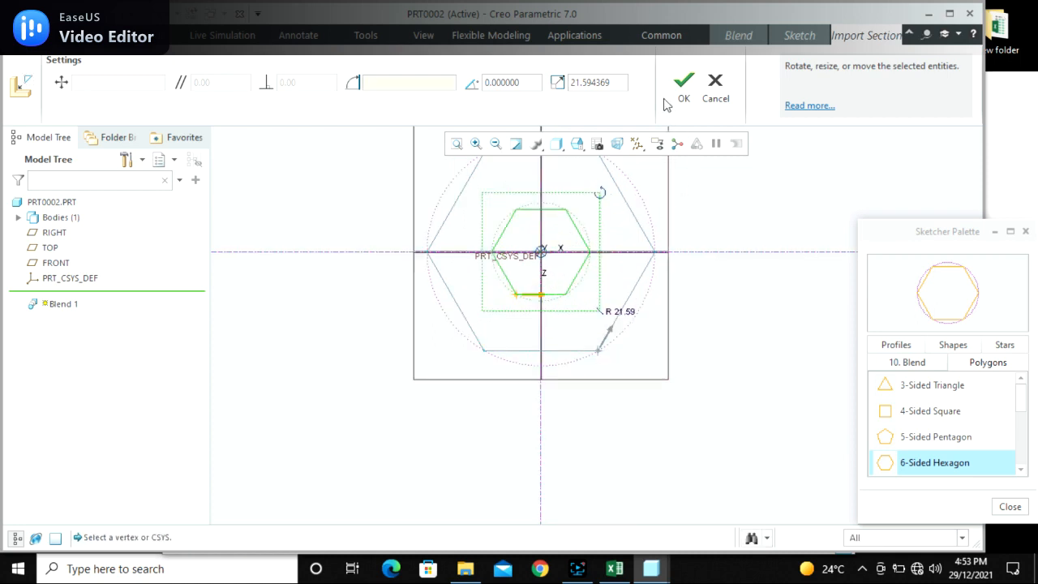
{"action": "double_click", "coordinate": [599, 81]}
{"action": "type", "text": "25"}
{"action": "key", "text": "Return"}
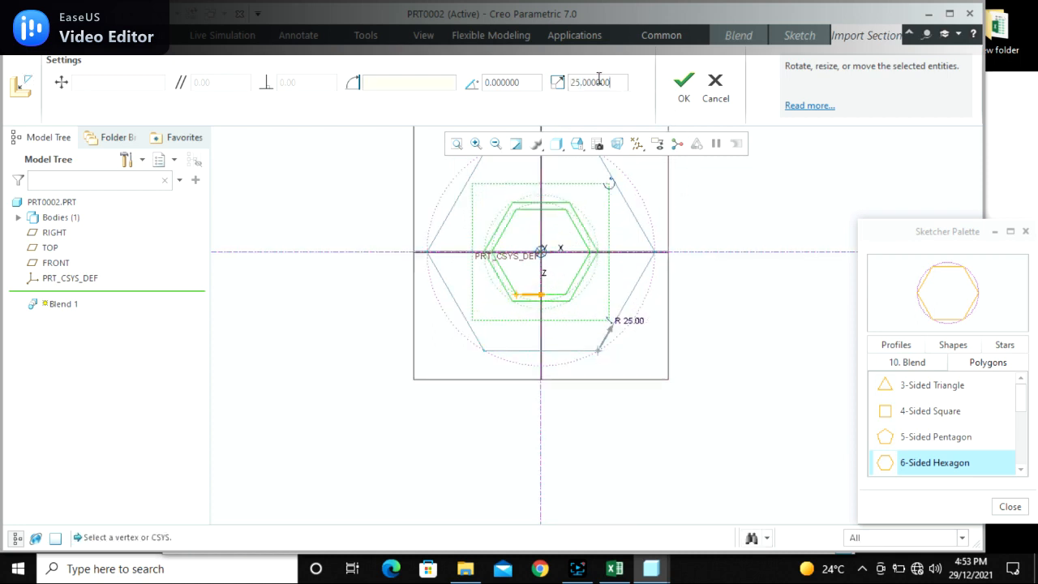
{"action": "scroll", "coordinate": [654, 316], "scroll_direction": "up", "scroll_amount": 2}
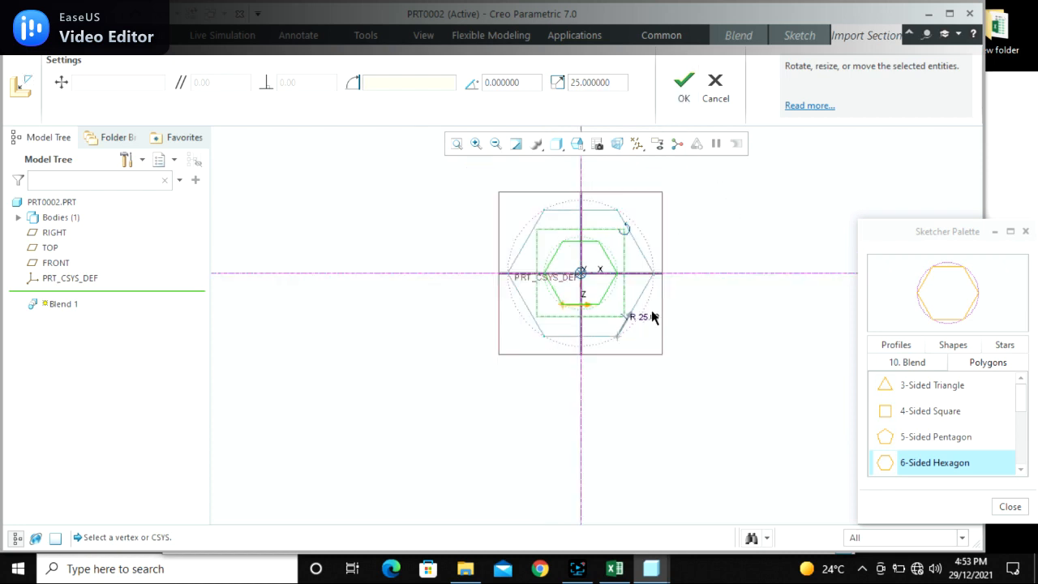
{"action": "scroll", "coordinate": [660, 278], "scroll_direction": "down", "scroll_amount": 1}
{"action": "left_click", "coordinate": [1009, 506]}
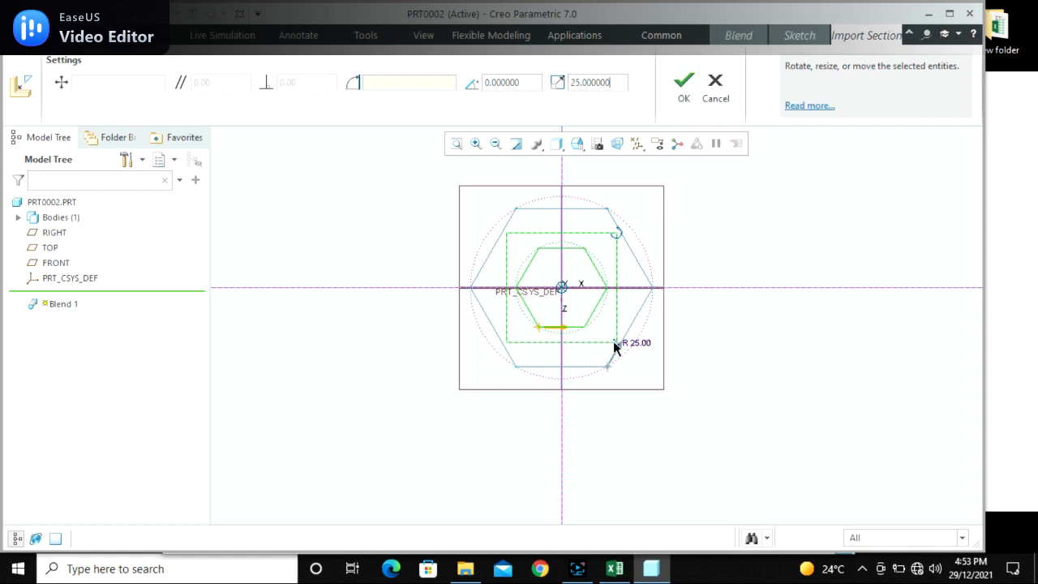
Accept the imported 25 mm hexagon and finish the Section 3 sketch to preview the three-section blend
{"action": "left_click", "coordinate": [583, 329]}
{"action": "right_click", "coordinate": [584, 331]}
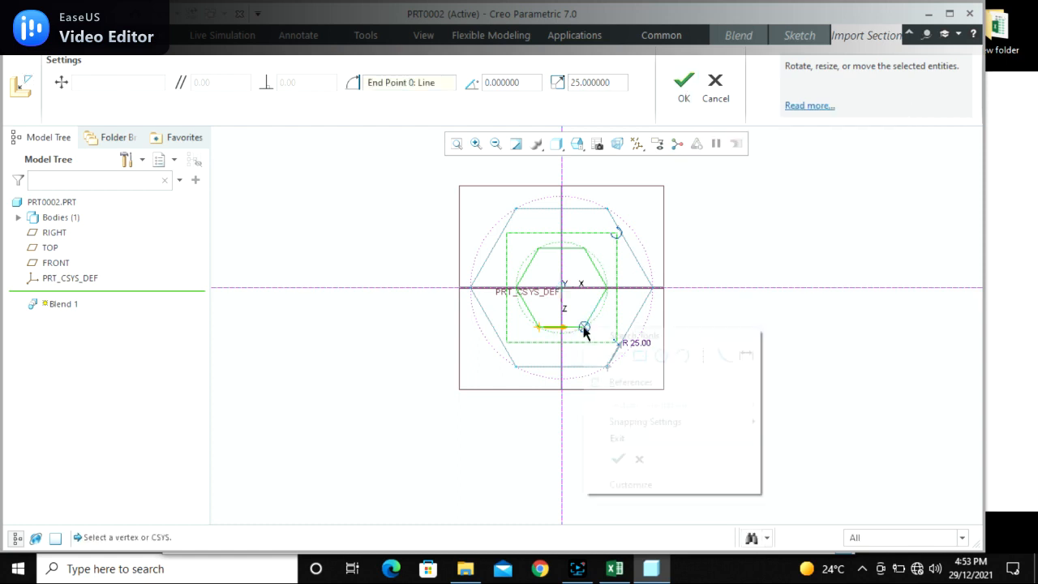
{"action": "left_click", "coordinate": [686, 96]}
{"action": "left_click", "coordinate": [685, 97]}
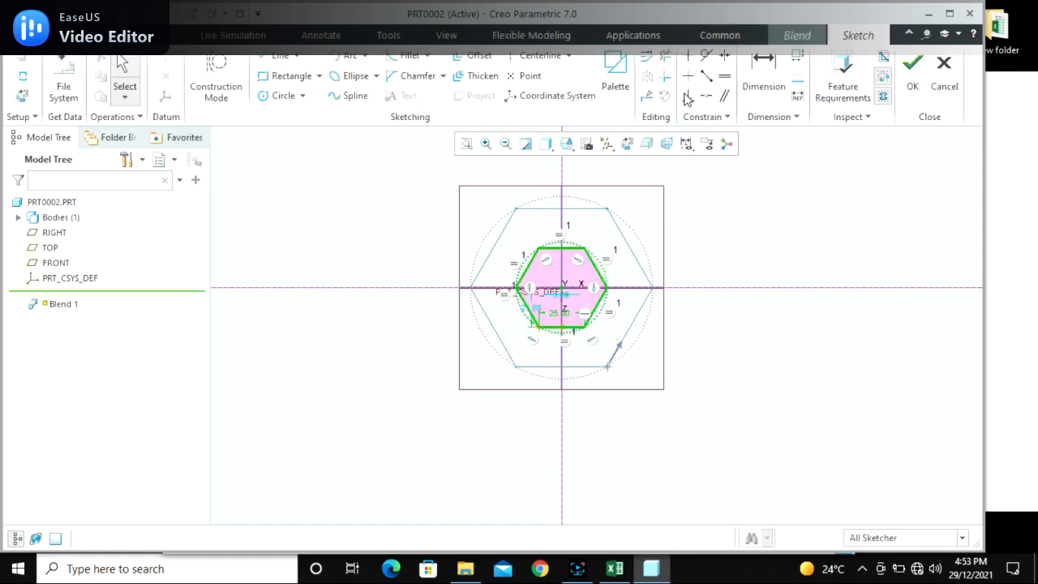
{"action": "mouse_move", "coordinate": [670, 206]}
{"action": "middle_mouse_down"}
{"action": "mouse_move", "coordinate": [670, 317]}
{"action": "mouse_move", "coordinate": [654, 330]}
{"action": "middle_mouse_up"}
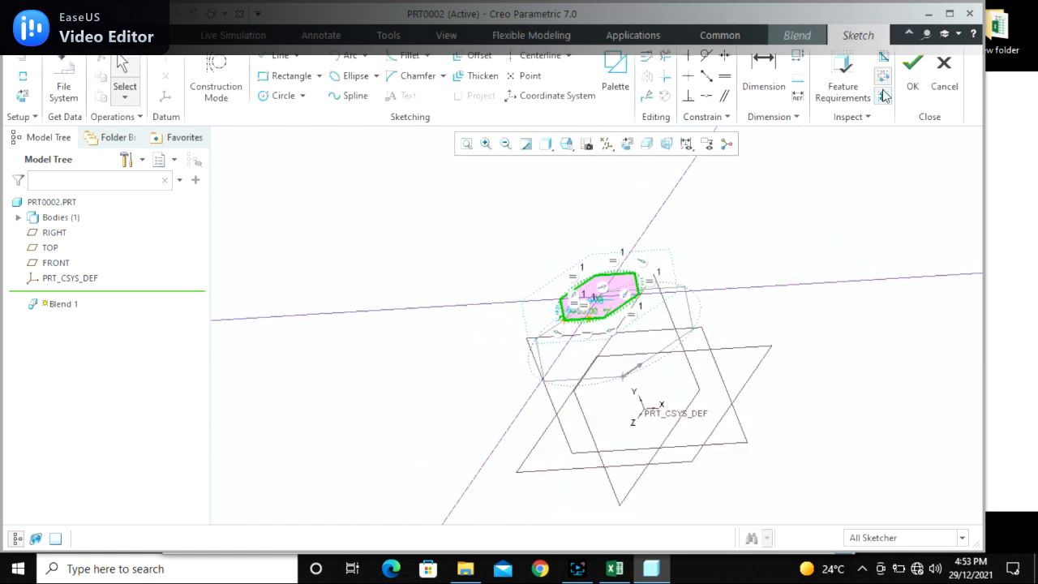
{"action": "left_click", "coordinate": [912, 73]}
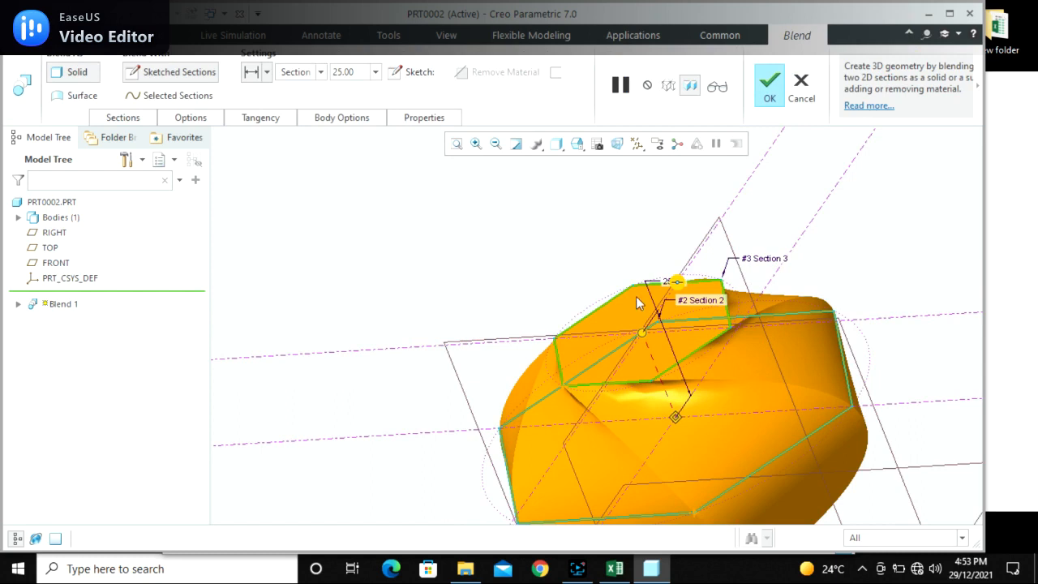
{"action": "scroll", "coordinate": [618, 266], "scroll_direction": "up", "scroll_amount": 2}
{"action": "scroll", "coordinate": [713, 377], "scroll_direction": "down", "scroll_amount": 2}
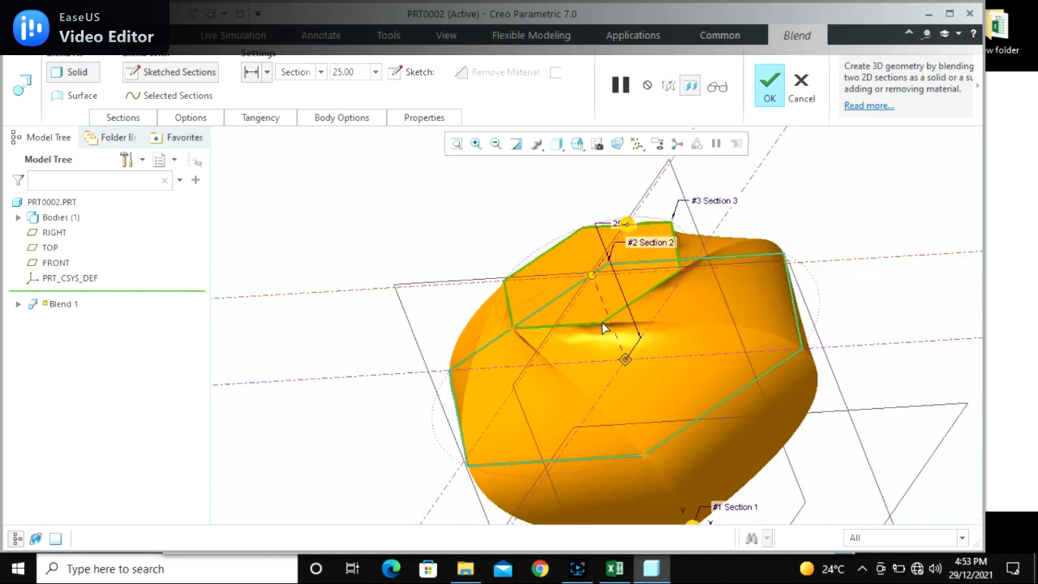
Reopen the Section 3 sketch, move its start point to the hexagon vertex corresponding to Section 2's start point, and accept the sketch
{"action": "left_click", "coordinate": [124, 118]}
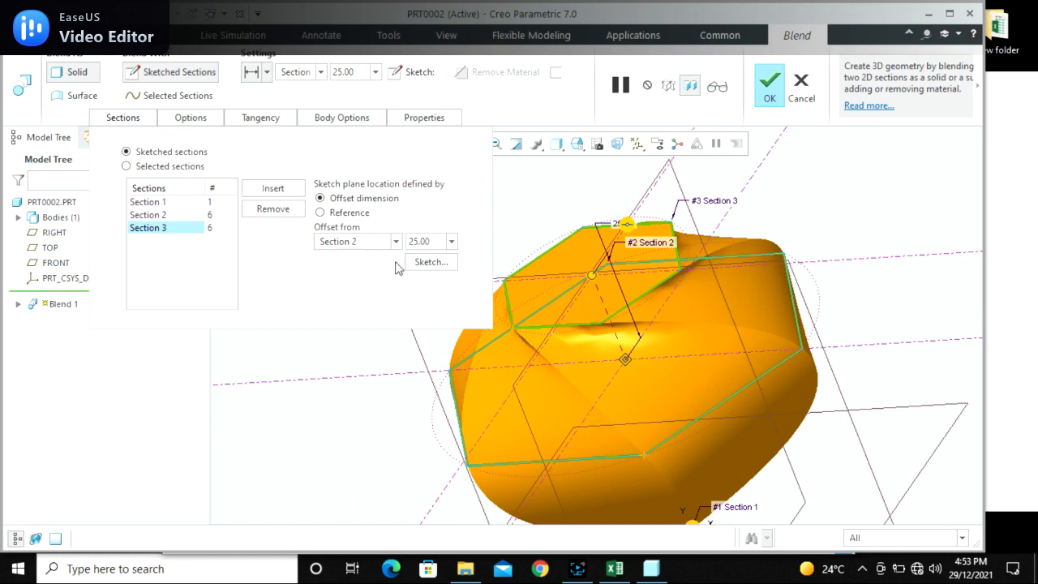
{"action": "left_click", "coordinate": [426, 262]}
{"action": "left_click", "coordinate": [603, 329]}
{"action": "right_click", "coordinate": [603, 329]}
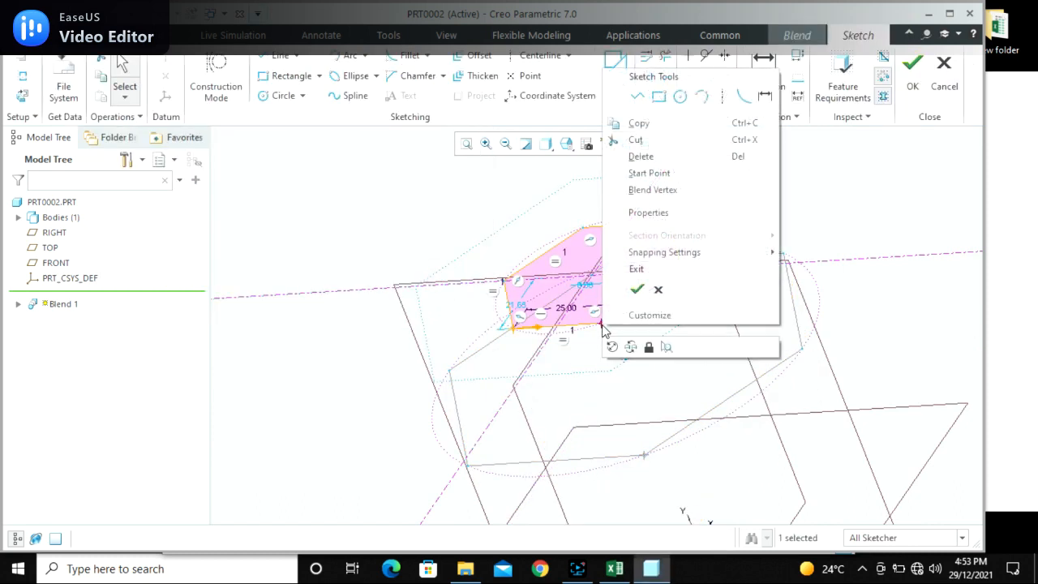
{"action": "left_click", "coordinate": [643, 189]}
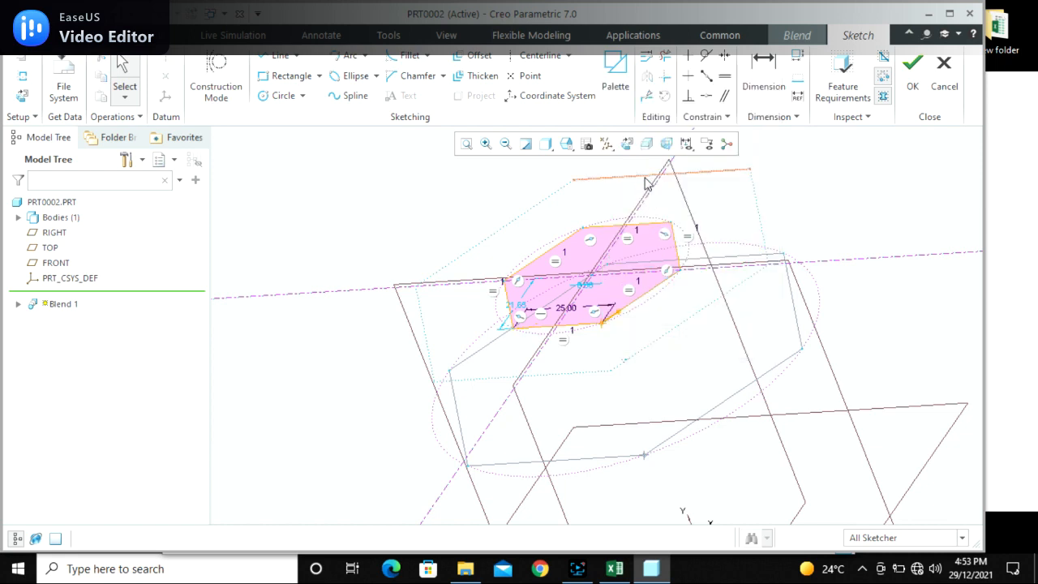
{"action": "left_click", "coordinate": [909, 68]}
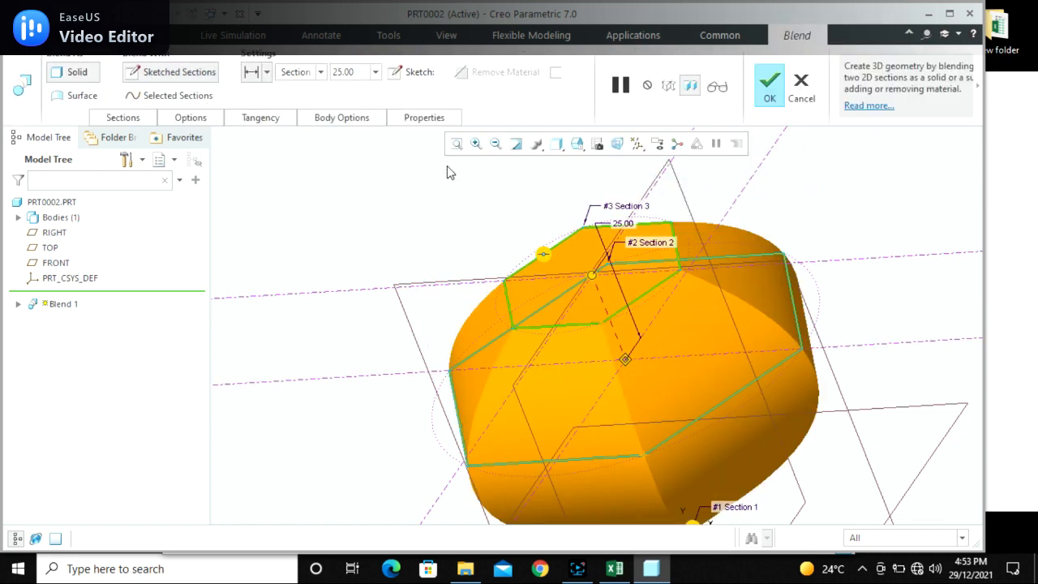
Set the blended surfaces to Straight and complete the blend feature
{"action": "left_click", "coordinate": [577, 143]}
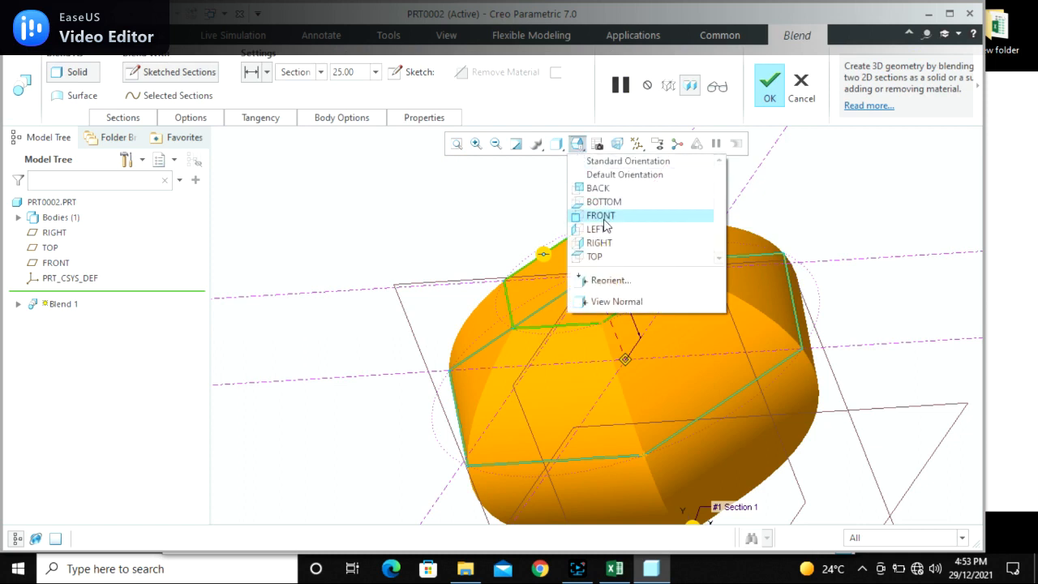
{"action": "left_click", "coordinate": [579, 214]}
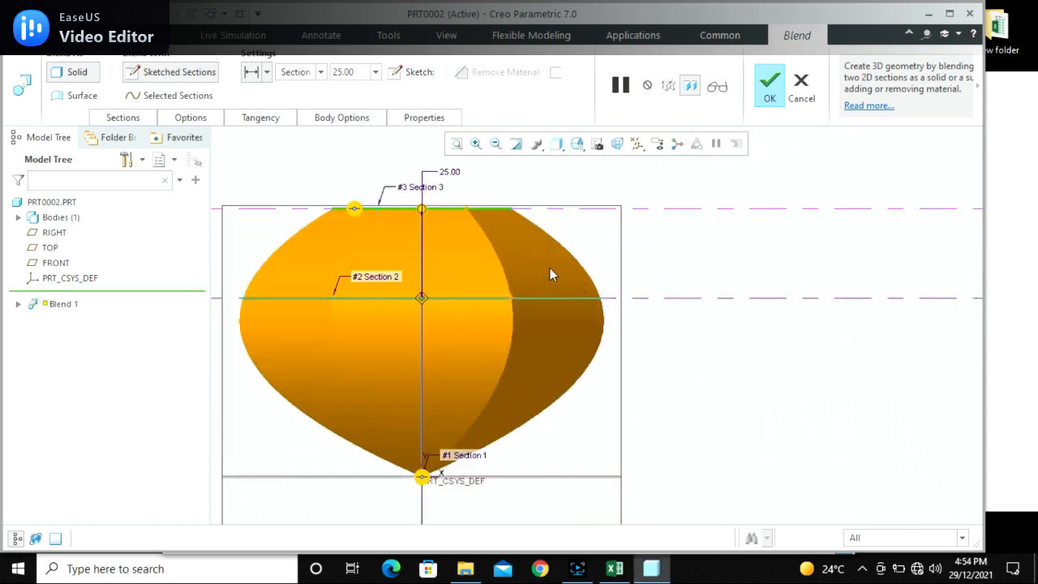
{"action": "left_click", "coordinate": [191, 118]}
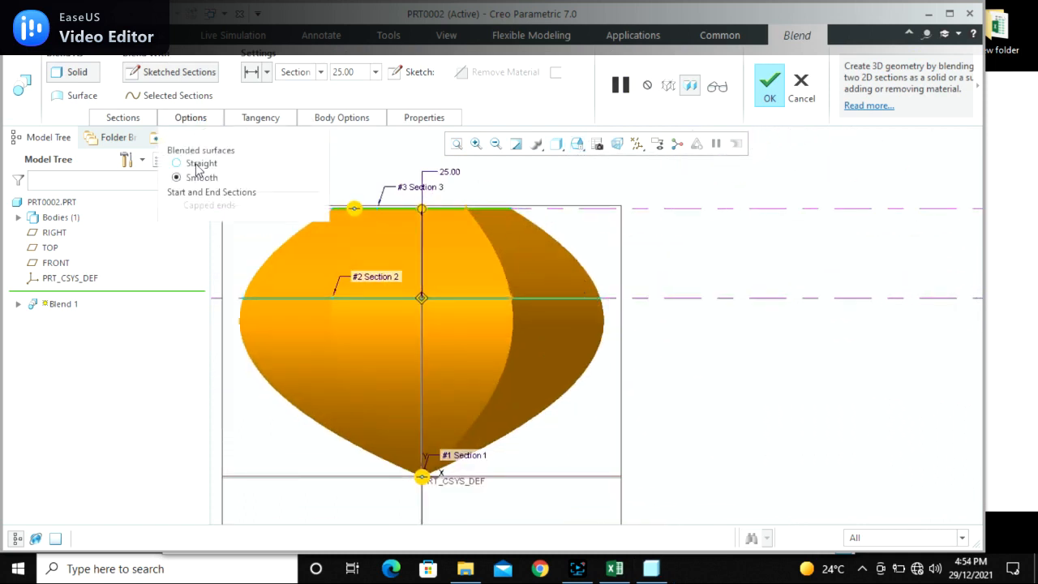
{"action": "left_click", "coordinate": [198, 165]}
{"action": "scroll", "coordinate": [570, 371], "scroll_direction": "down", "scroll_amount": 5}
{"action": "middle_click_drag", "start_coordinate": [590, 365], "coordinate": [679, 292]}
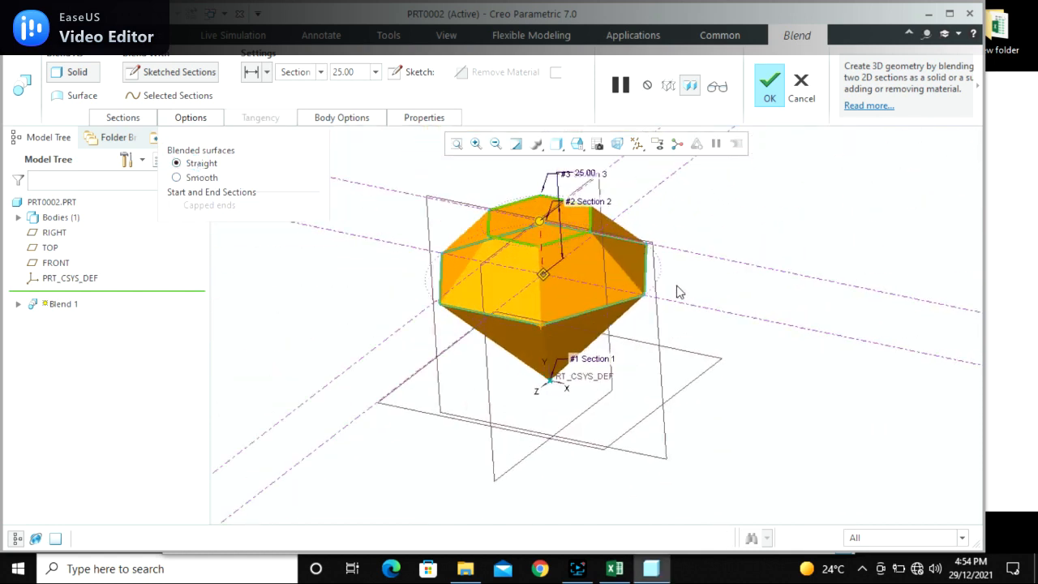
{"action": "scroll", "coordinate": [681, 374], "scroll_direction": "up", "scroll_amount": 1}
{"action": "scroll", "coordinate": [676, 243], "scroll_direction": "down", "scroll_amount": 2}
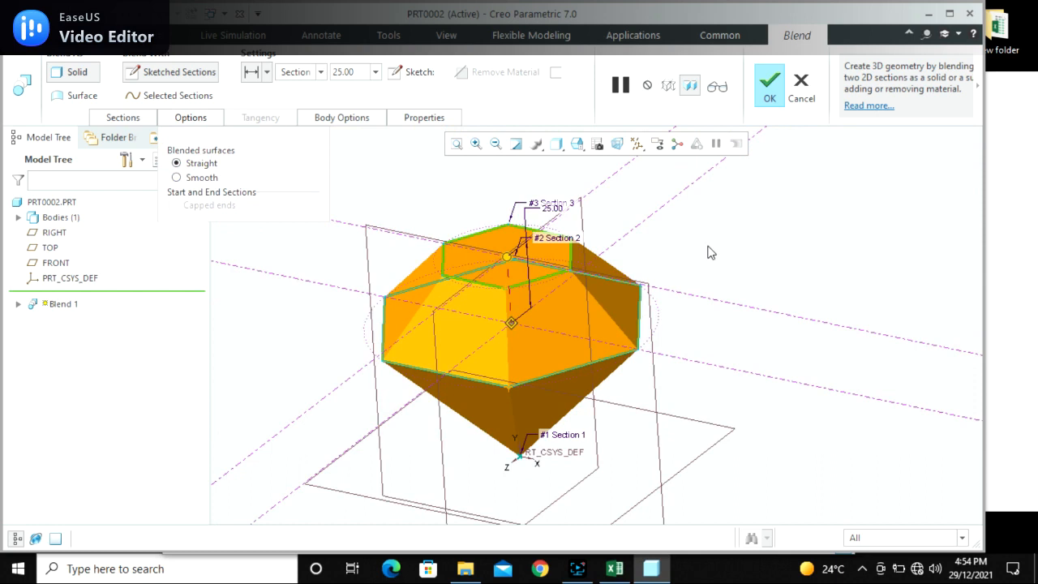
{"action": "middle_click_drag", "start_coordinate": [708, 252], "coordinate": [706, 243]}
{"action": "middle_click", "coordinate": [761, 240]}
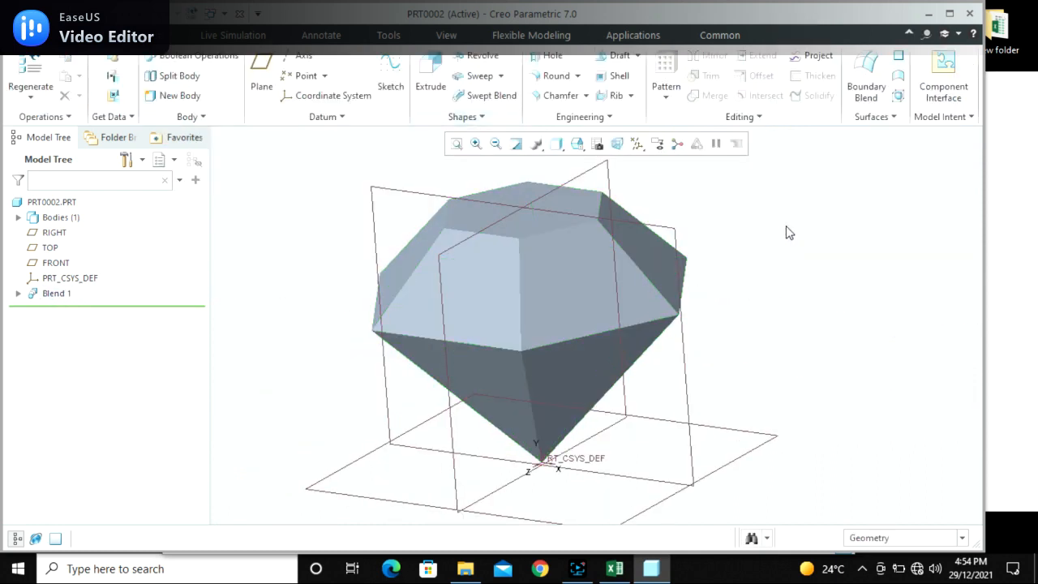
Change Section 2's offset dimension to 60 mm and regenerate the part
{"action": "left_click", "coordinate": [573, 308]}
{"action": "middle_click_drag", "start_coordinate": [734, 366], "coordinate": [731, 362]}
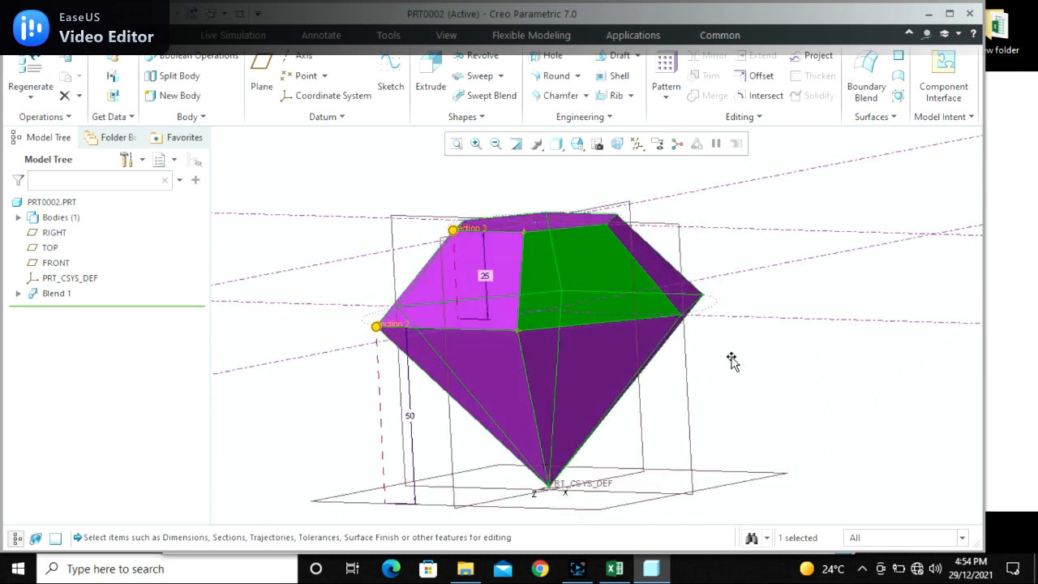
{"action": "scroll", "coordinate": [733, 346], "scroll_direction": "up", "scroll_amount": 2}
{"action": "scroll", "coordinate": [619, 420], "scroll_direction": "down", "scroll_amount": 2}
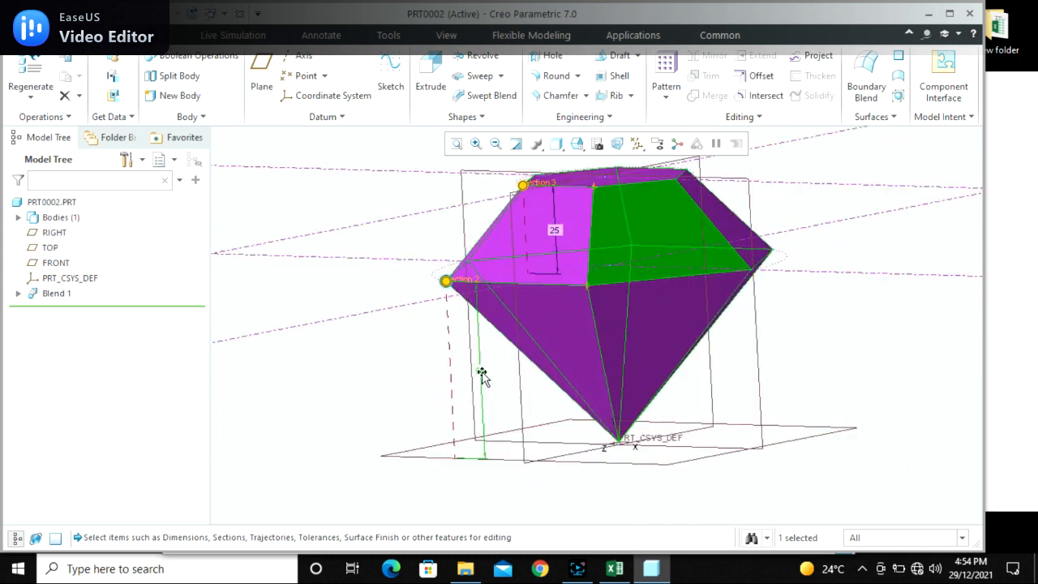
{"action": "double_click", "coordinate": [481, 374]}
{"action": "type", "text": "60"}
{"action": "key", "text": "Return"}
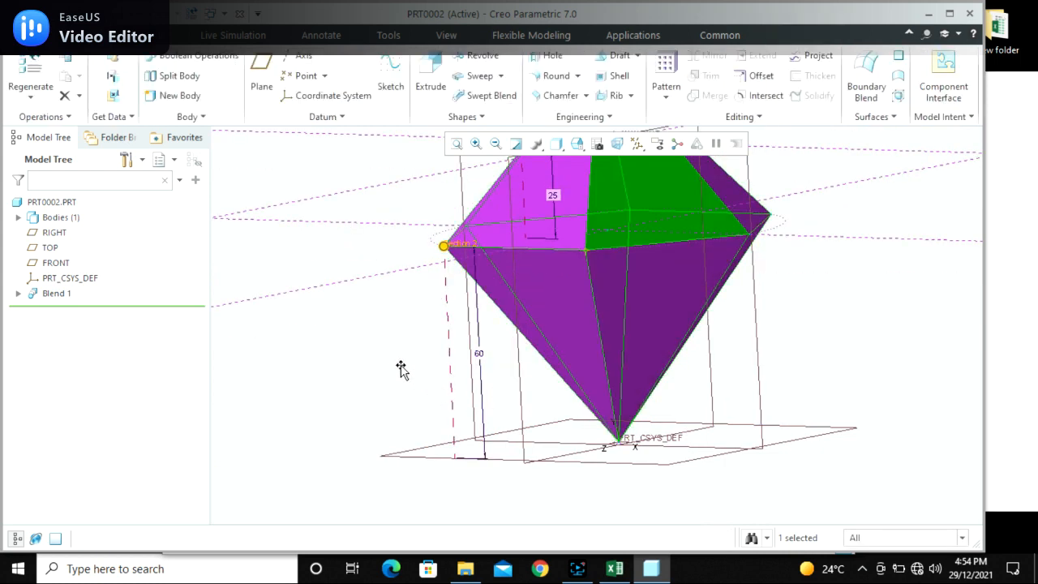
{"action": "left_click", "coordinate": [191, 15]}
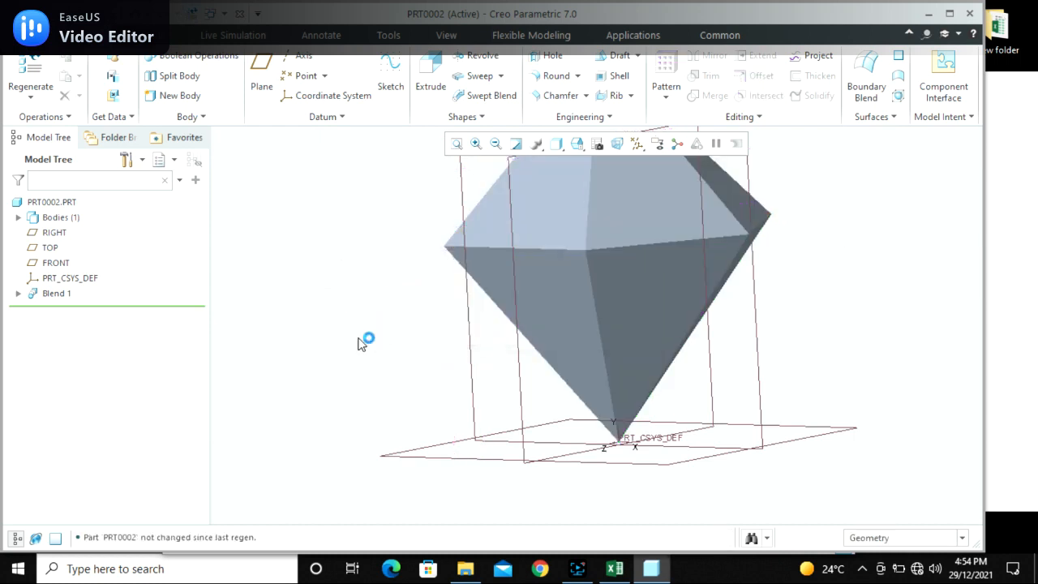
{"action": "scroll", "coordinate": [365, 351], "scroll_direction": "down", "scroll_amount": 2}
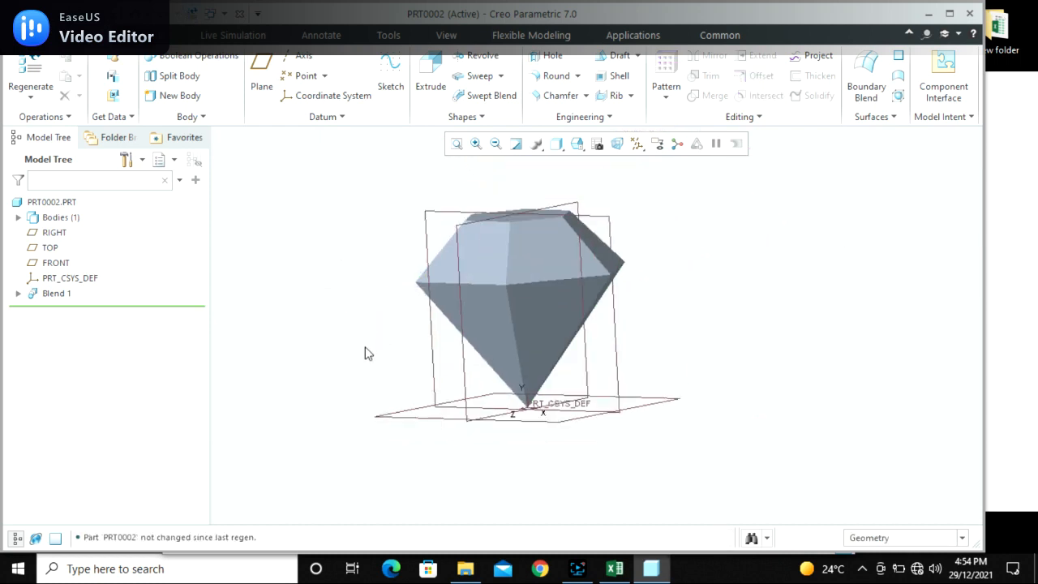
{"action": "scroll", "coordinate": [364, 351], "scroll_direction": "up", "scroll_amount": 2}
Edit the definition of the blend feature and select Section 2 in its sections to review the offset
{"action": "left_click", "coordinate": [532, 309]}
{"action": "left_click", "coordinate": [558, 219]}
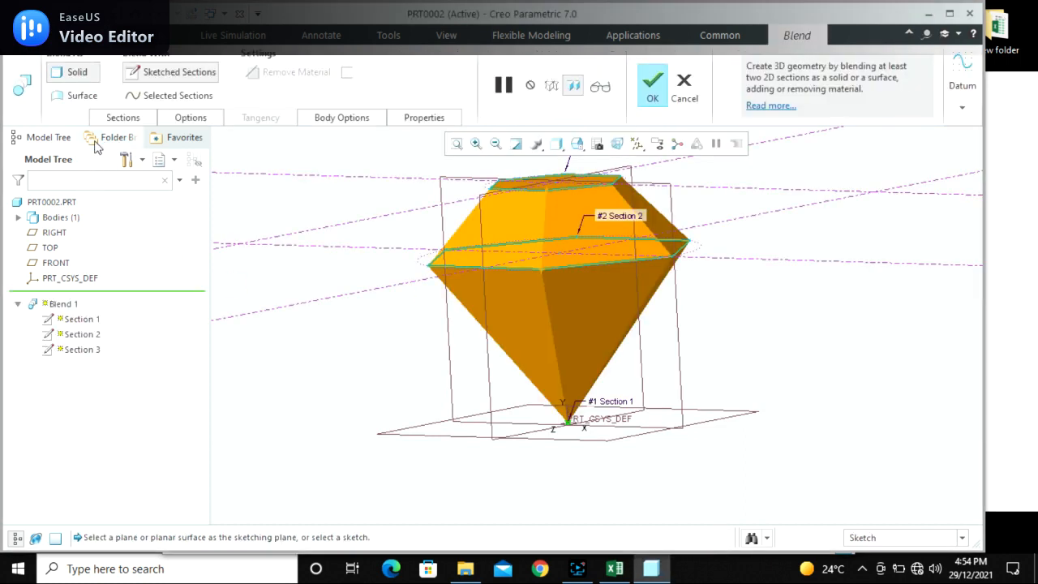
{"action": "left_click", "coordinate": [122, 117]}
{"action": "left_click", "coordinate": [163, 215]}
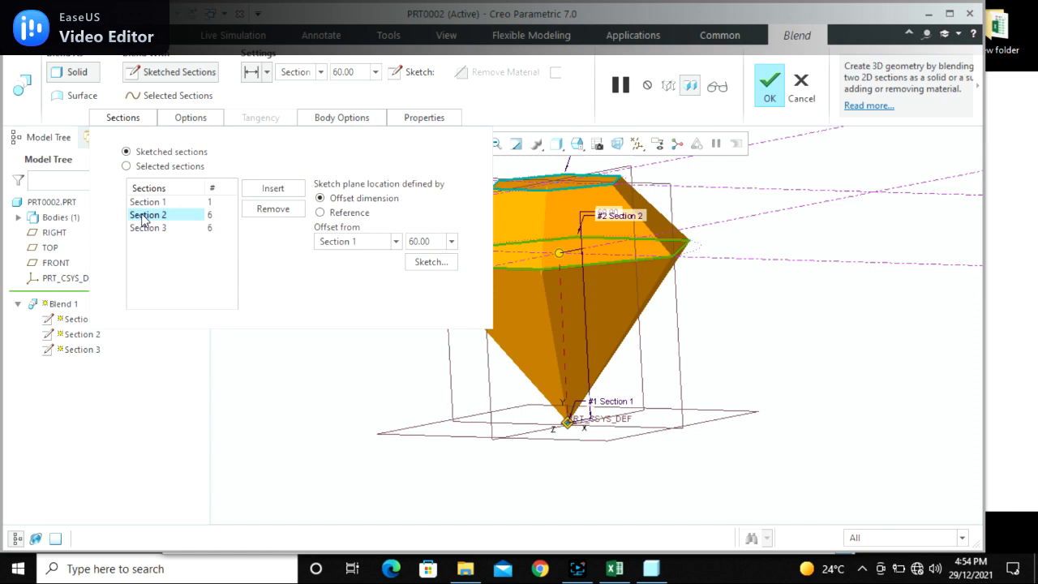
{"action": "mouse_move", "coordinate": [653, 327]}
{"action": "middle_mouse_down"}
{"action": "mouse_move", "coordinate": [663, 328]}
{"action": "mouse_move", "coordinate": [636, 347]}
{"action": "mouse_move", "coordinate": [638, 329]}
{"action": "middle_mouse_up"}
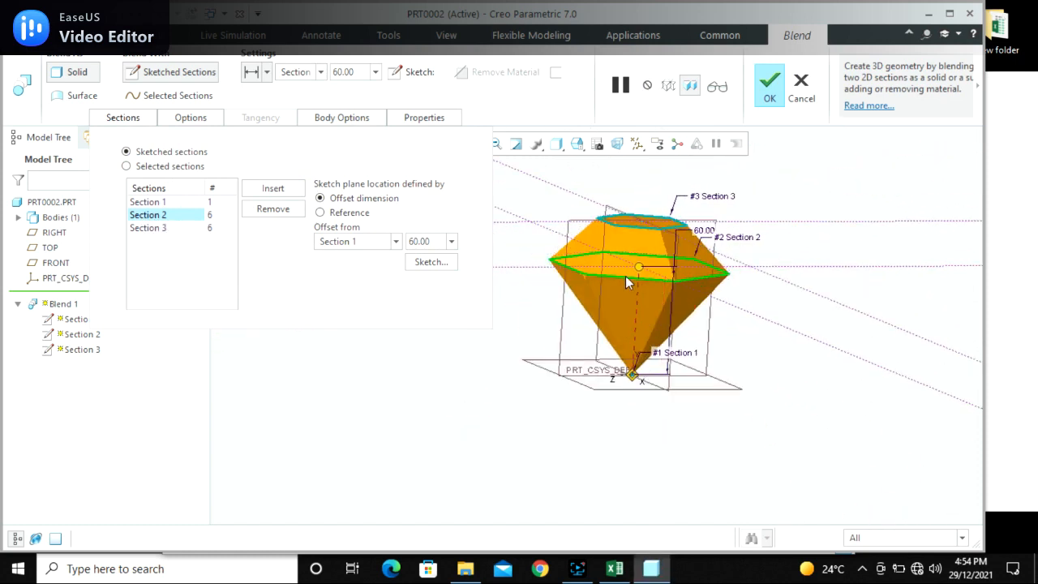
Reference Section 3's offset from Section 1 and set the distance to 75 mm
{"action": "left_click", "coordinate": [155, 228]}
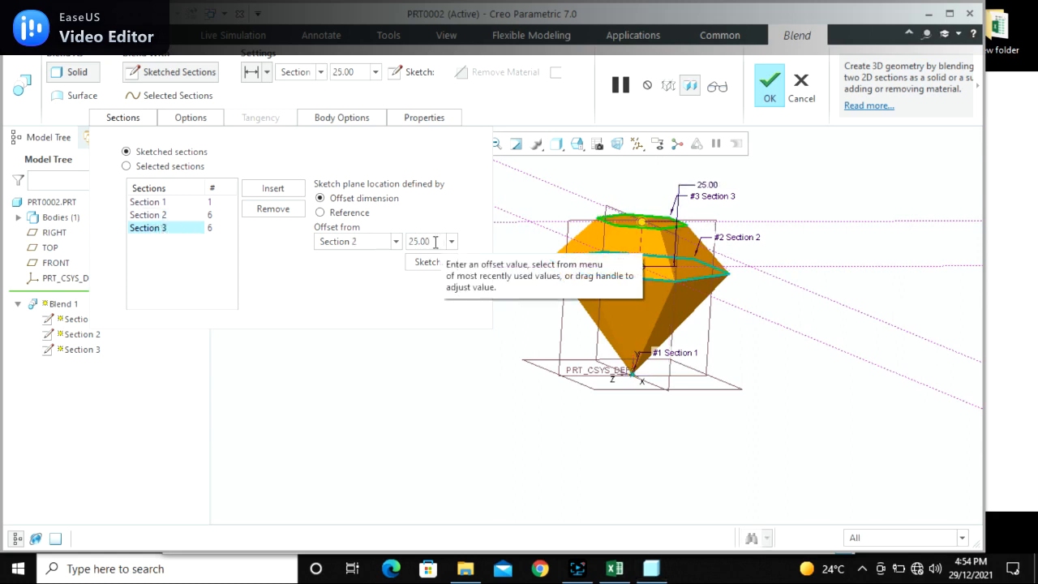
{"action": "left_click", "coordinate": [374, 242]}
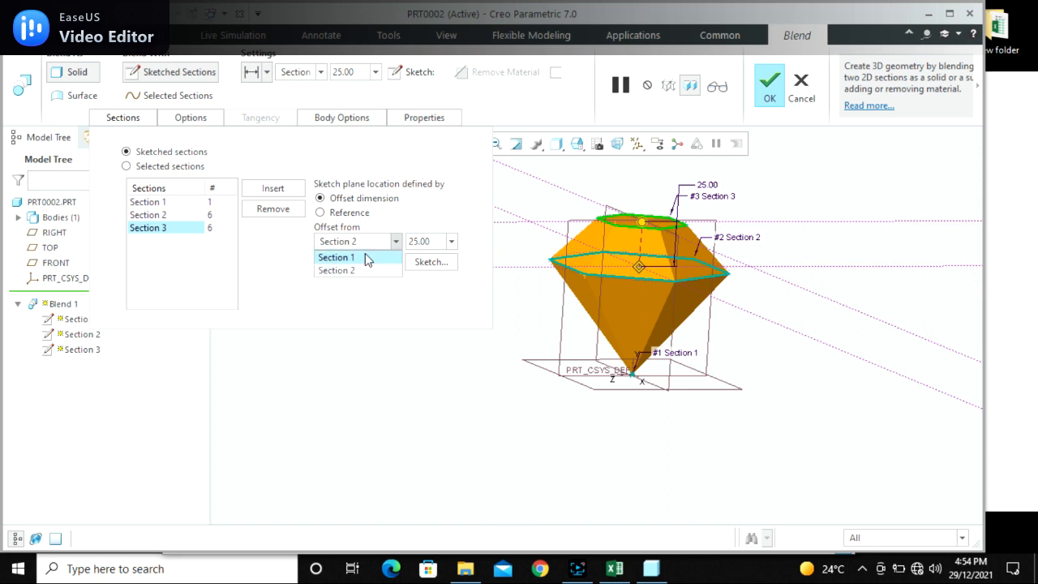
{"action": "left_click", "coordinate": [365, 257]}
{"action": "left_click", "coordinate": [435, 241]}
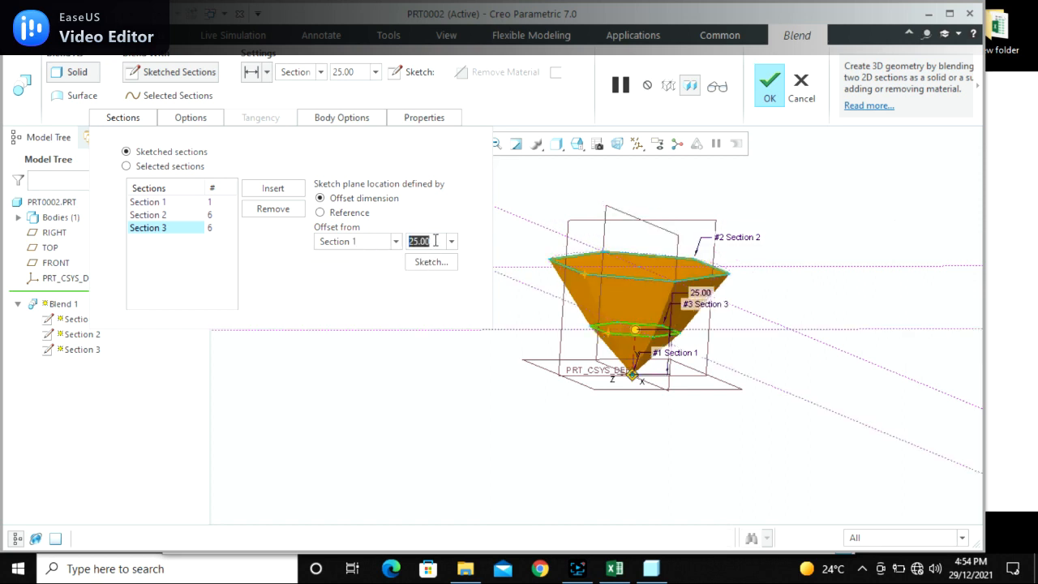
{"action": "type", "text": "75"}
{"action": "key", "text": "Return"}
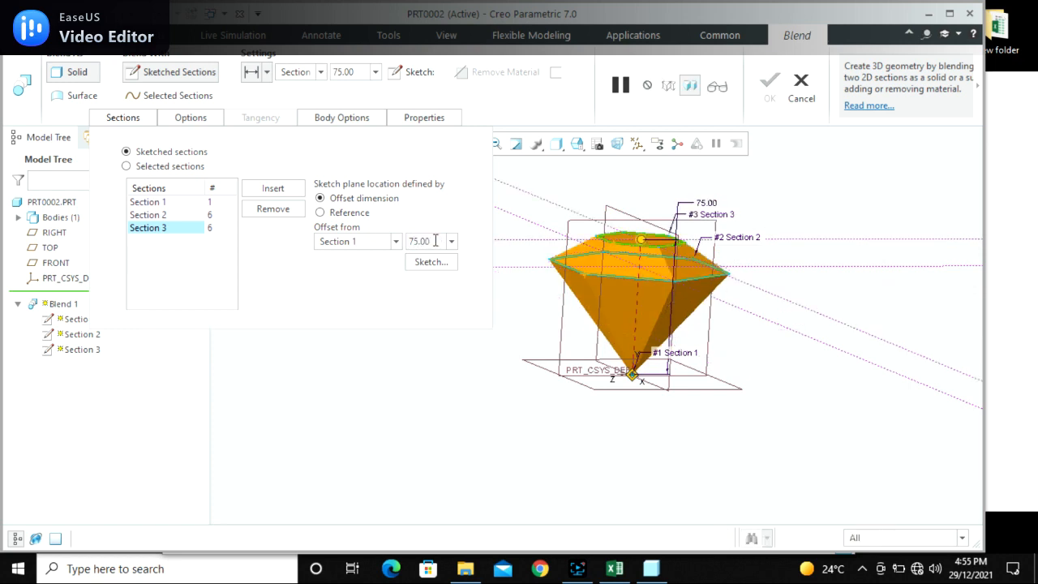
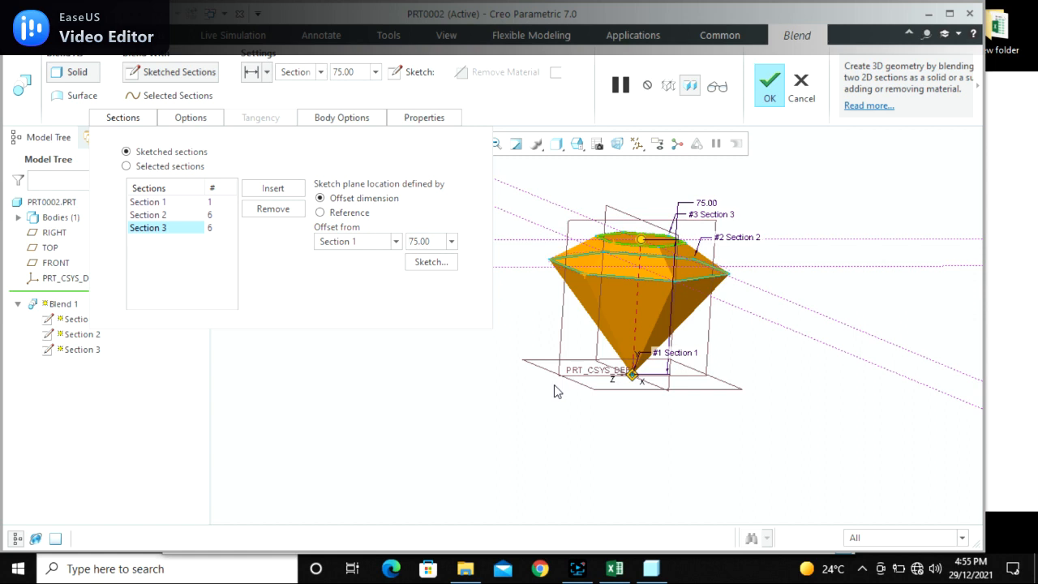
Keep Section 1 as Section 3's offset reference and accept the redefined blend feature
{"action": "left_click", "coordinate": [383, 245]}
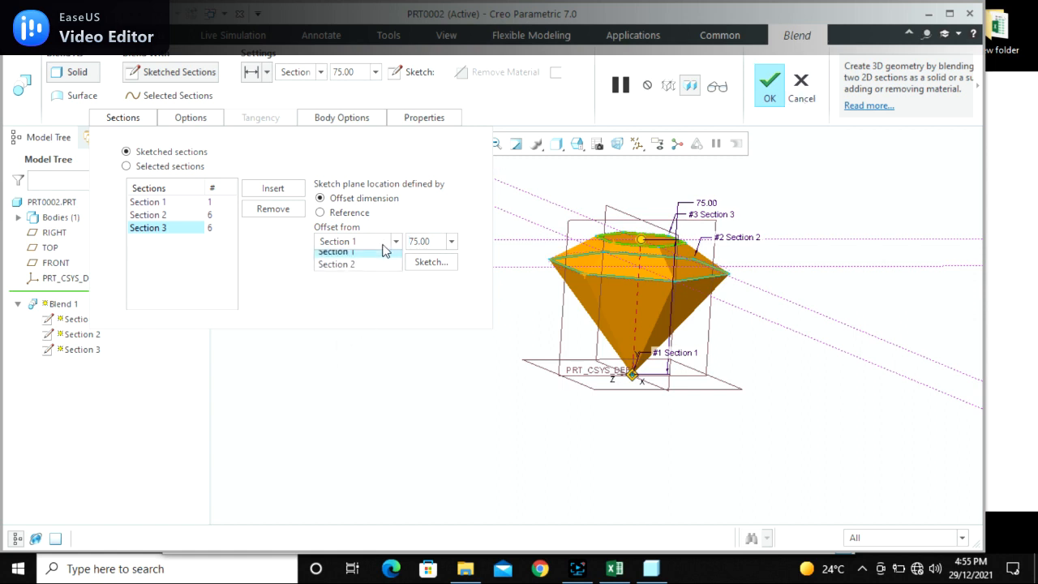
{"action": "left_click", "coordinate": [383, 245]}
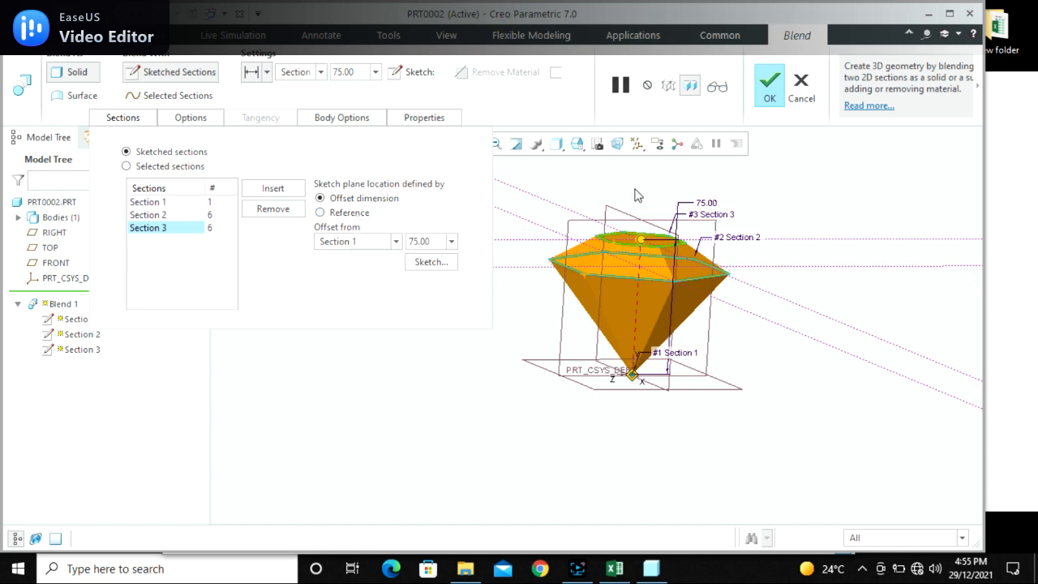
{"action": "left_click", "coordinate": [639, 235]}
{"action": "left_click", "coordinate": [813, 196]}
{"action": "middle_click_drag", "start_coordinate": [784, 265], "coordinate": [649, 290]}
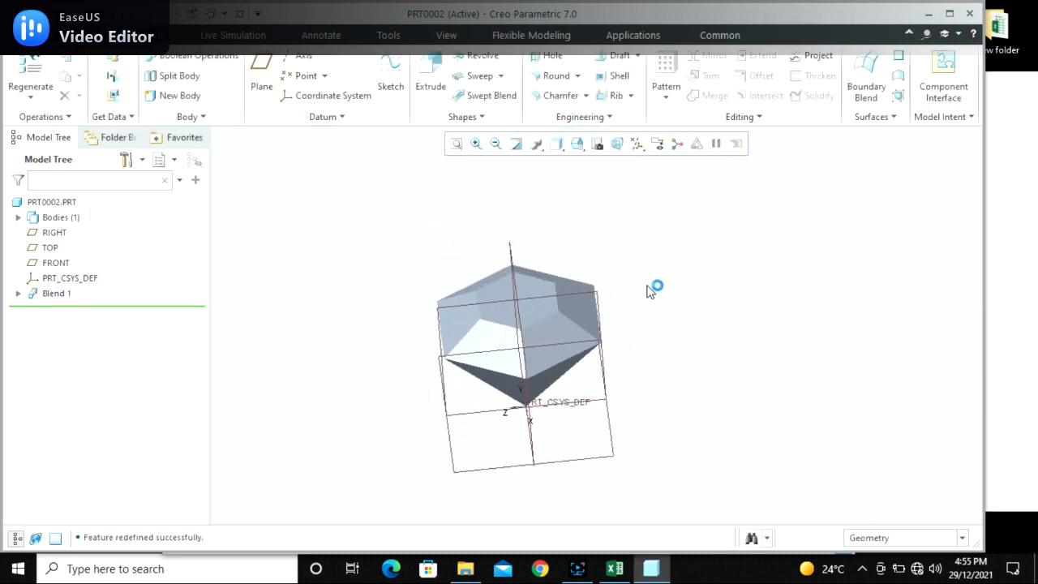
Apply the blue appearance from My Appearances to the whole part PRT0002.PRT
{"action": "left_click", "coordinate": [446, 35]}
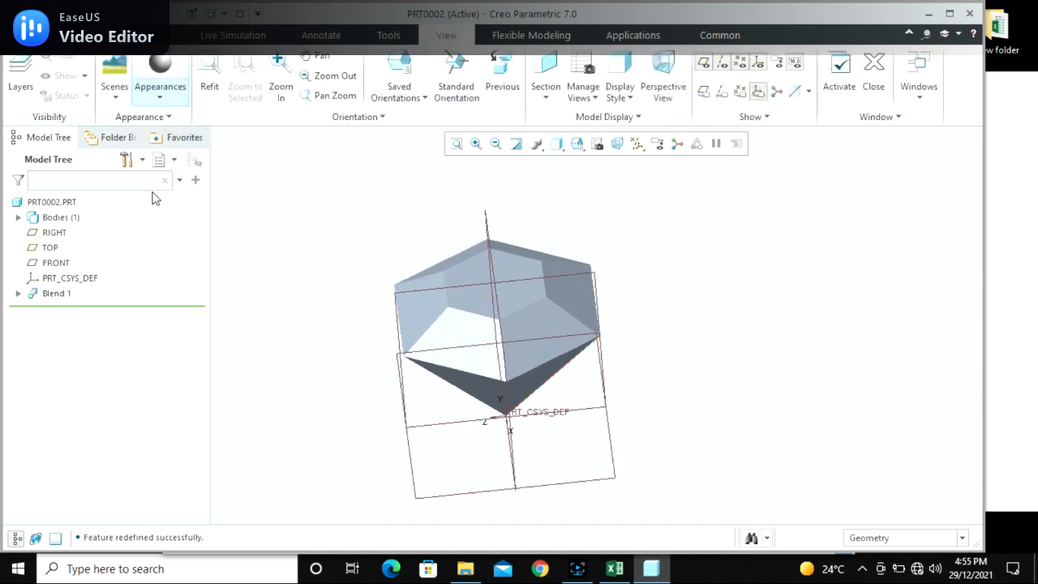
{"action": "left_click", "coordinate": [161, 99]}
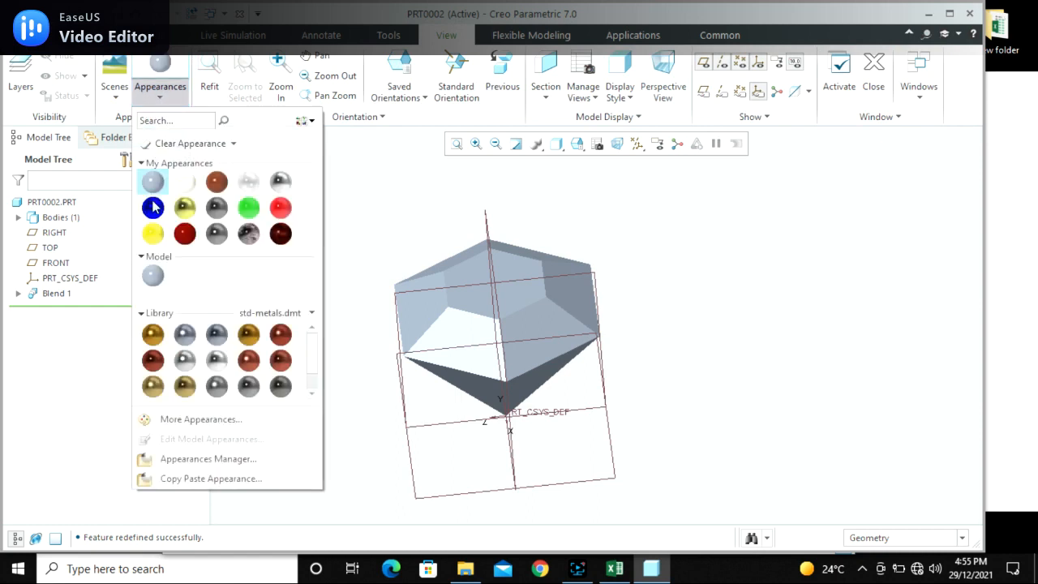
{"action": "left_click", "coordinate": [156, 206]}
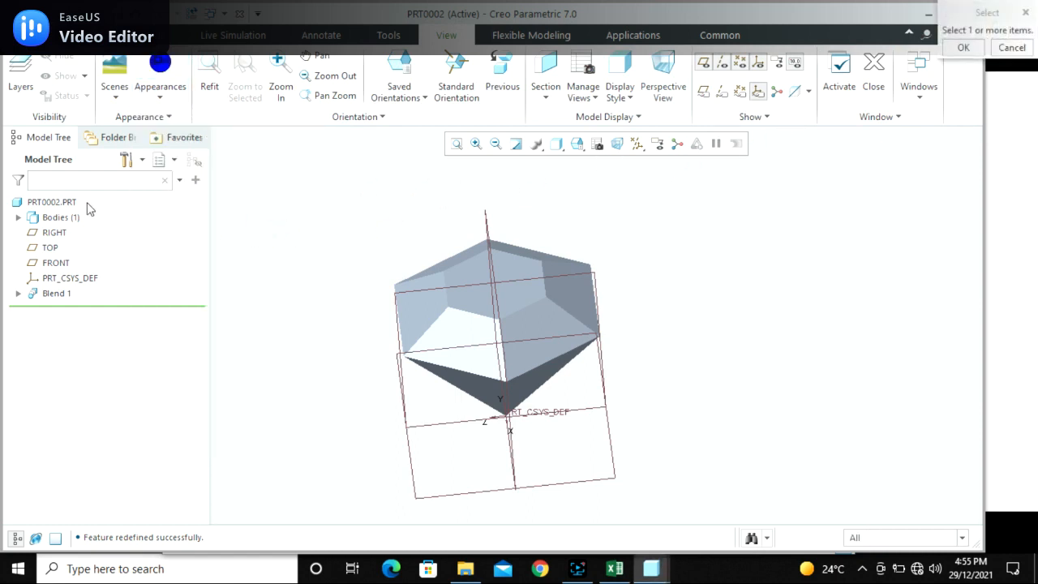
{"action": "left_click", "coordinate": [71, 208]}
{"action": "middle_click", "coordinate": [305, 293]}
{"action": "middle_click_drag", "start_coordinate": [308, 292], "coordinate": [544, 256]}
Hide all datum axes, points, coordinate systems and planes around the blue diamond
{"action": "left_click", "coordinate": [637, 144]}
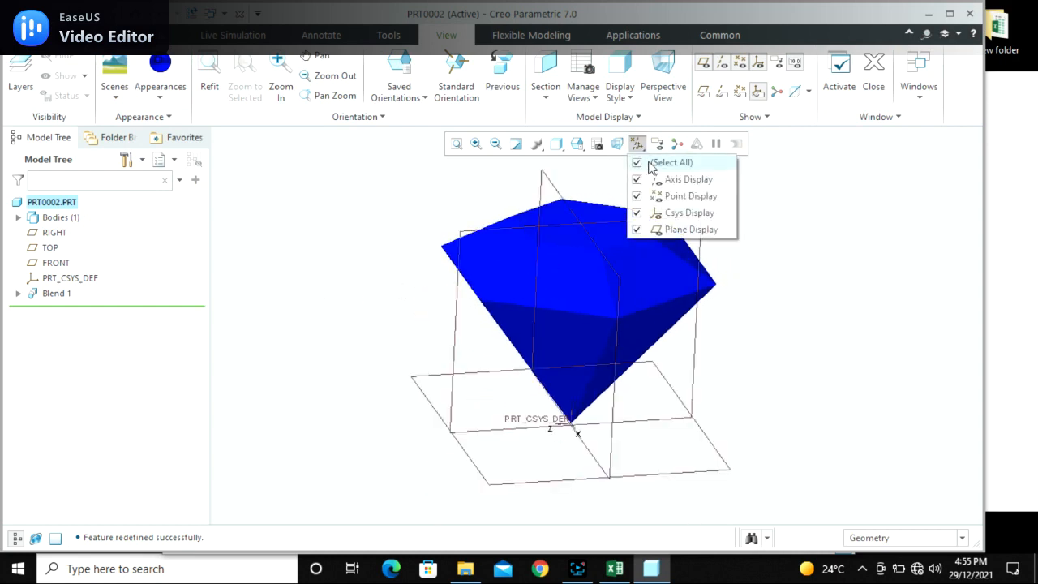
{"action": "left_click", "coordinate": [650, 166]}
{"action": "mouse_move", "coordinate": [744, 294]}
{"action": "middle_mouse_down"}
{"action": "mouse_move", "coordinate": [737, 313]}
{"action": "mouse_move", "coordinate": [736, 271]}
{"action": "mouse_move", "coordinate": [735, 290]}
{"action": "middle_mouse_up"}
Change the diamond's display style to Shading With Reflections and inspect its reflection and shadow
{"action": "left_click", "coordinate": [139, 118]}
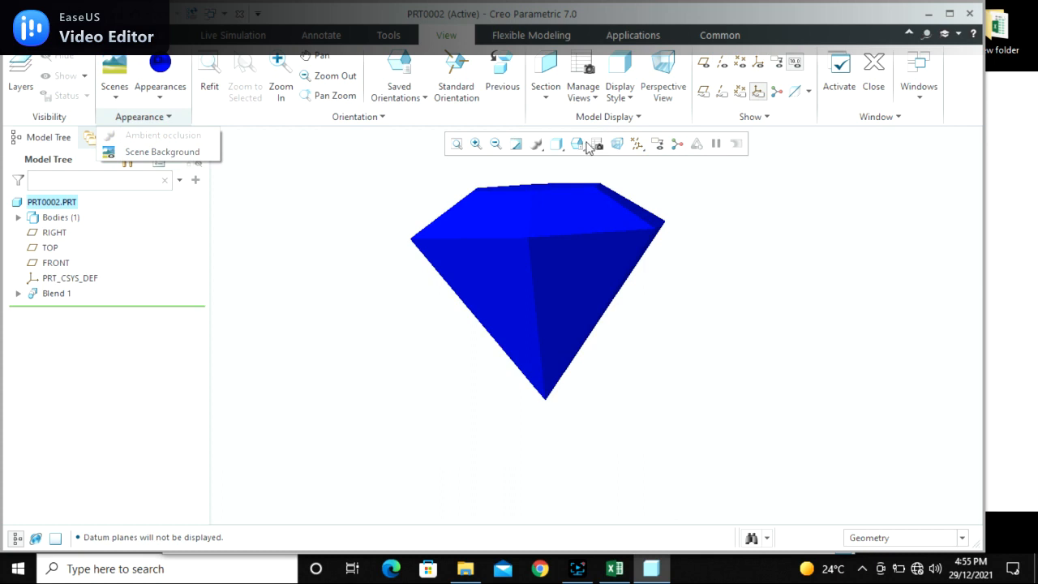
{"action": "left_click", "coordinate": [577, 144]}
{"action": "left_click", "coordinate": [556, 144]}
{"action": "left_click", "coordinate": [569, 162]}
{"action": "middle_click_drag", "start_coordinate": [663, 288], "coordinate": [663, 331]}
{"action": "scroll", "coordinate": [495, 396], "scroll_direction": "down", "scroll_amount": 1}
{"action": "scroll", "coordinate": [516, 355], "scroll_direction": "up", "scroll_amount": 1}
{"action": "scroll", "coordinate": [565, 296], "scroll_direction": "up", "scroll_amount": 3}
{"action": "scroll", "coordinate": [553, 397], "scroll_direction": "down", "scroll_amount": 1}
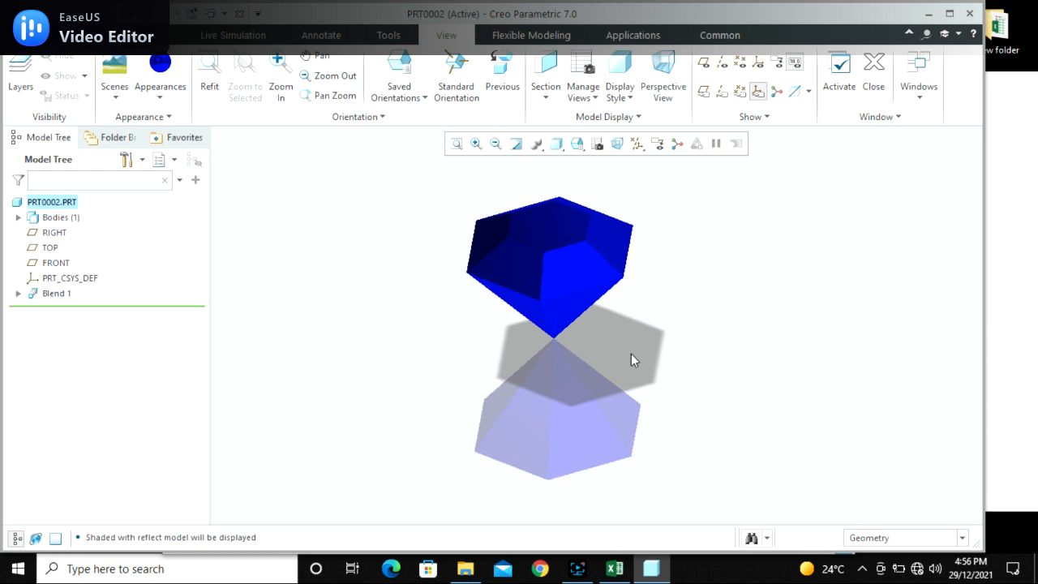
{"action": "scroll", "coordinate": [624, 353], "scroll_direction": "down", "scroll_amount": 2}
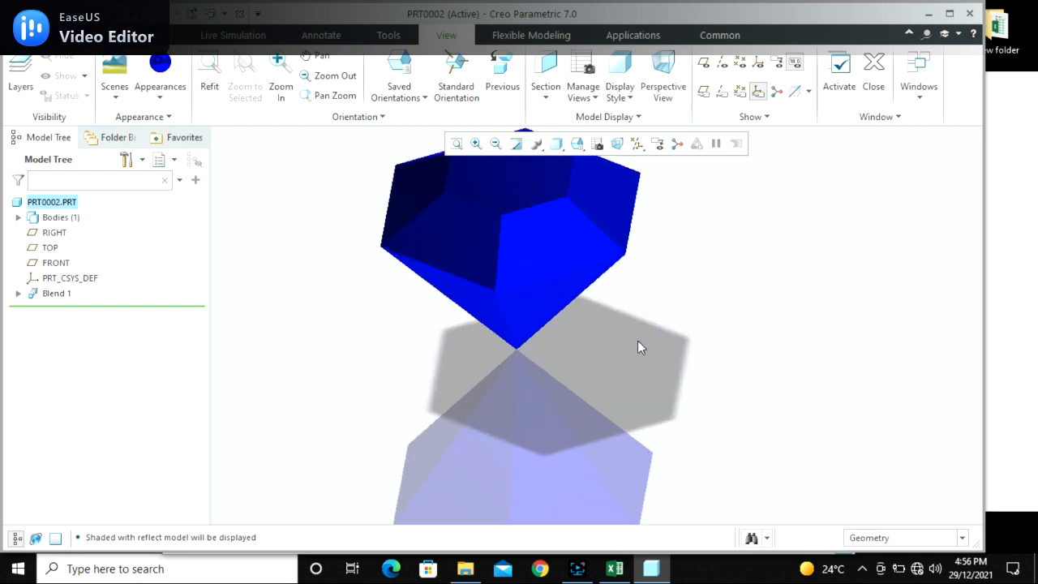
{"action": "scroll", "coordinate": [637, 347], "scroll_direction": "up", "scroll_amount": 2}
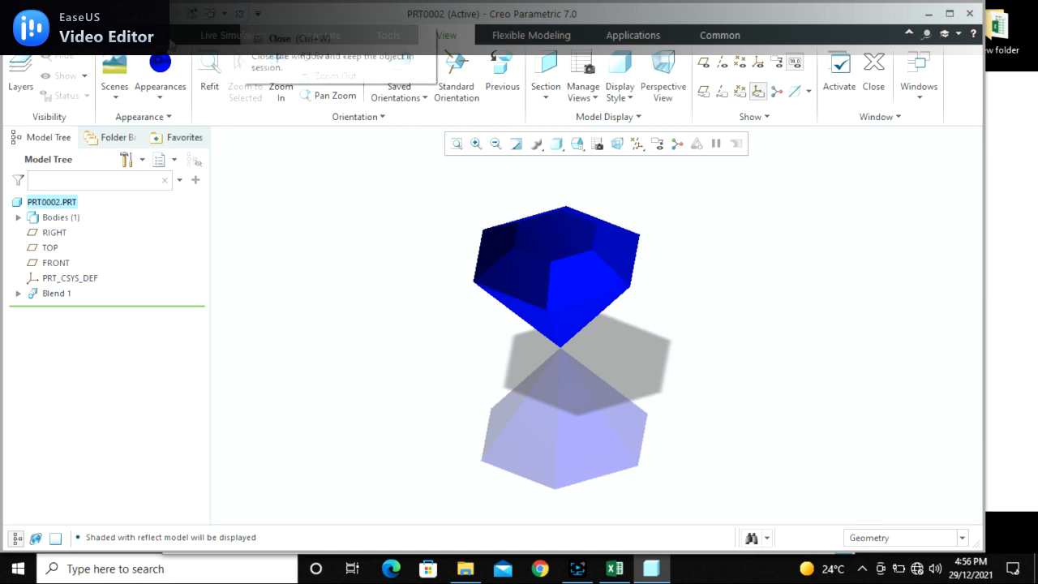
Save PRT0002.PRT in the 10. Blend folder and close its model window
{"action": "key", "text": "ctrl+s"}
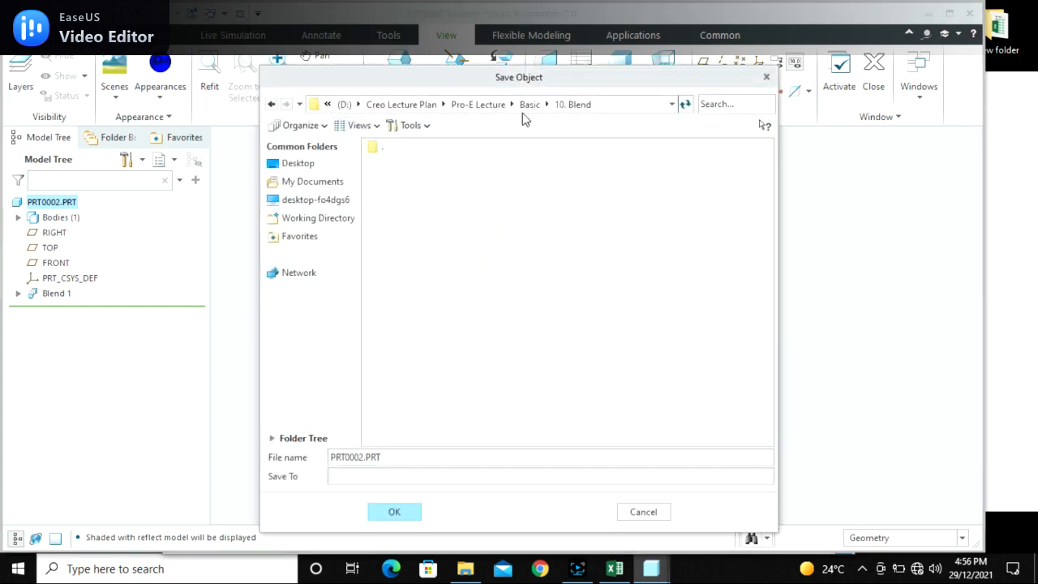
{"action": "key", "text": "Return"}
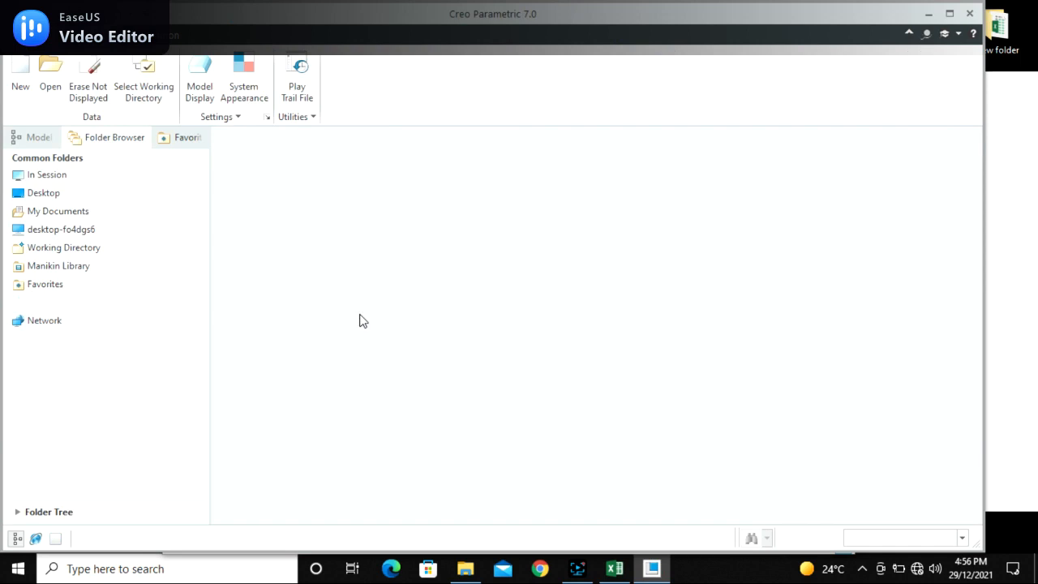
Preview the gear model blend_11.prt in the file-opening dialog, examine its teeth, and leave without opening it
{"action": "left_click", "coordinate": [50, 77]}
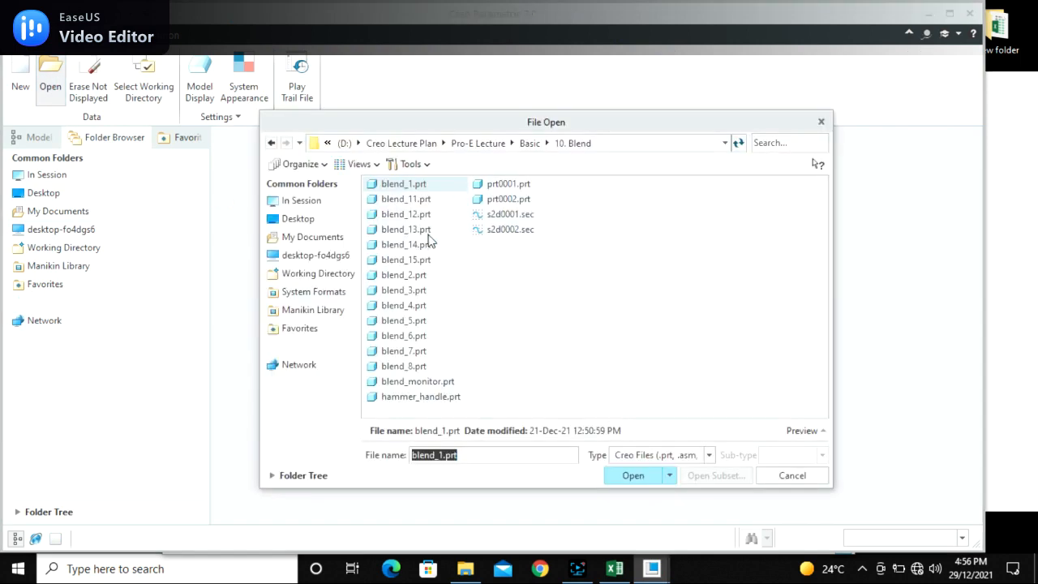
{"action": "left_click", "coordinate": [407, 201]}
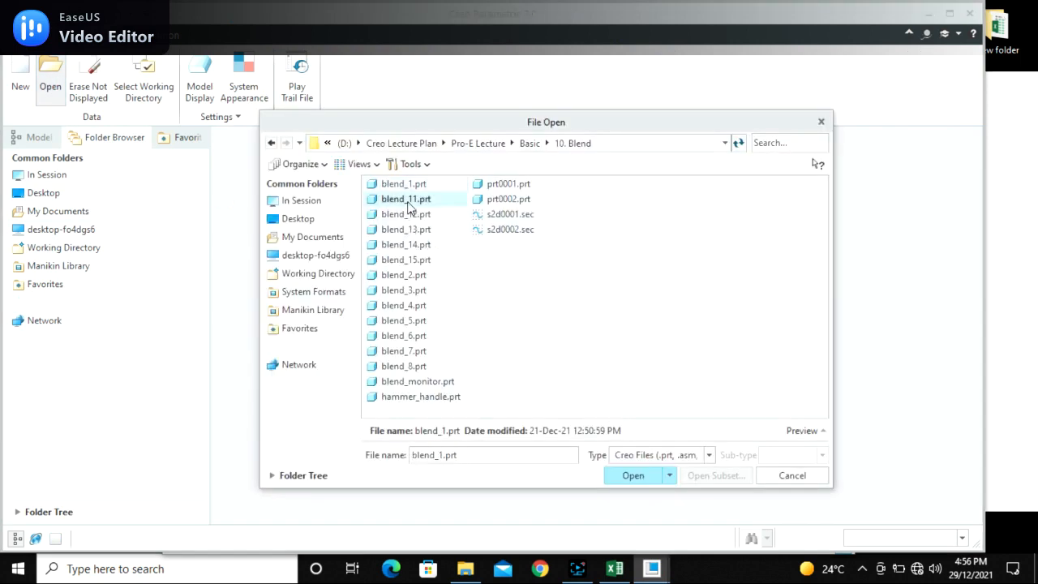
{"action": "left_click", "coordinate": [806, 431]}
{"action": "left_click_drag", "start_coordinate": [555, 492], "coordinate": [560, 551]}
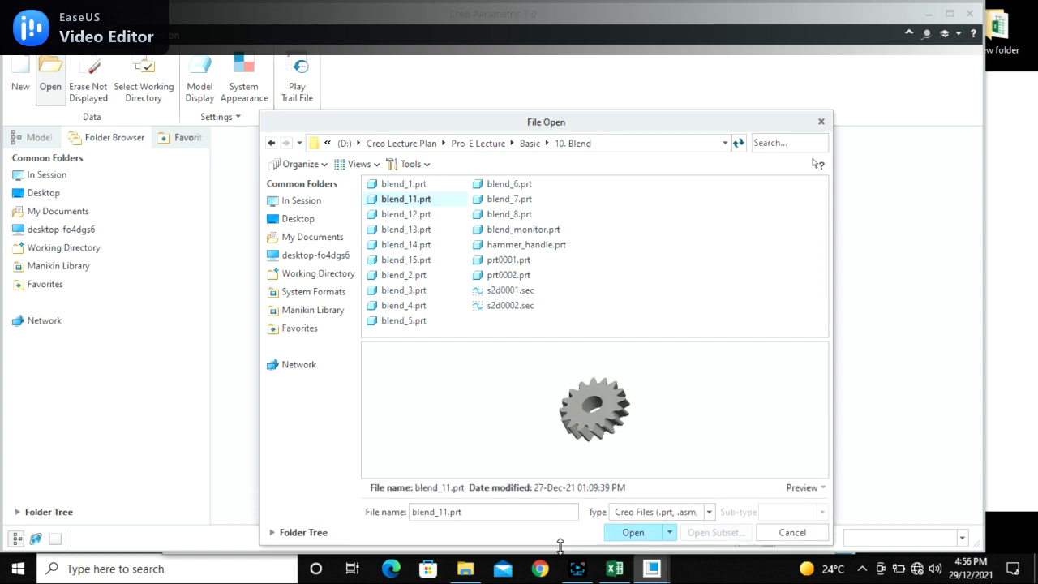
{"action": "scroll", "coordinate": [628, 414], "scroll_direction": "down", "scroll_amount": 3}
{"action": "scroll", "coordinate": [584, 396], "scroll_direction": "down", "scroll_amount": 3}
{"action": "scroll", "coordinate": [573, 384], "scroll_direction": "up", "scroll_amount": 3}
{"action": "middle_click_drag", "start_coordinate": [576, 395], "coordinate": [646, 402]}
{"action": "left_click", "coordinate": [791, 534]}
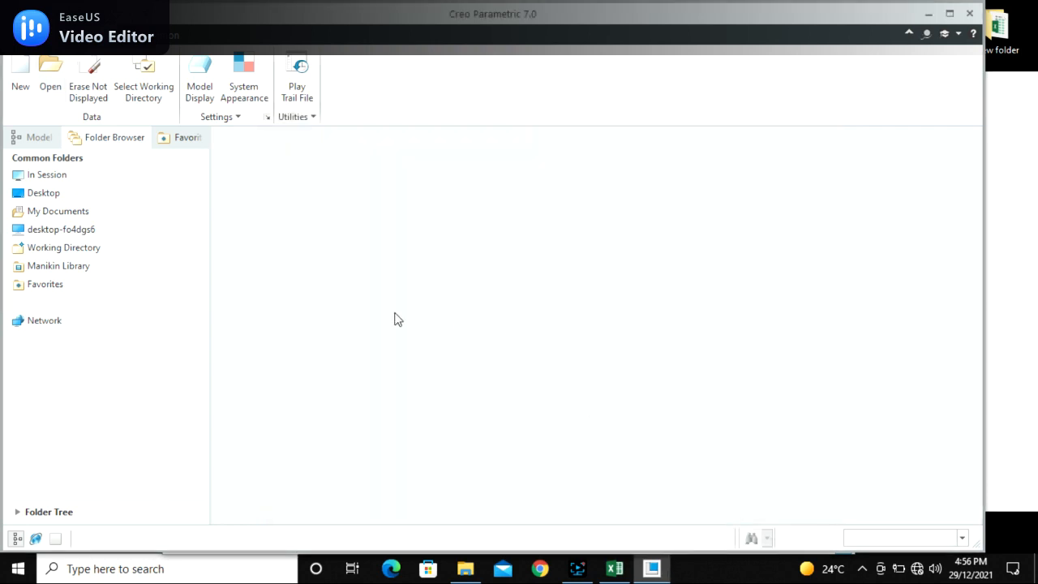
Create a new solid part named prt0003 with the default template and display its datum planes
{"action": "left_click", "coordinate": [20, 81]}
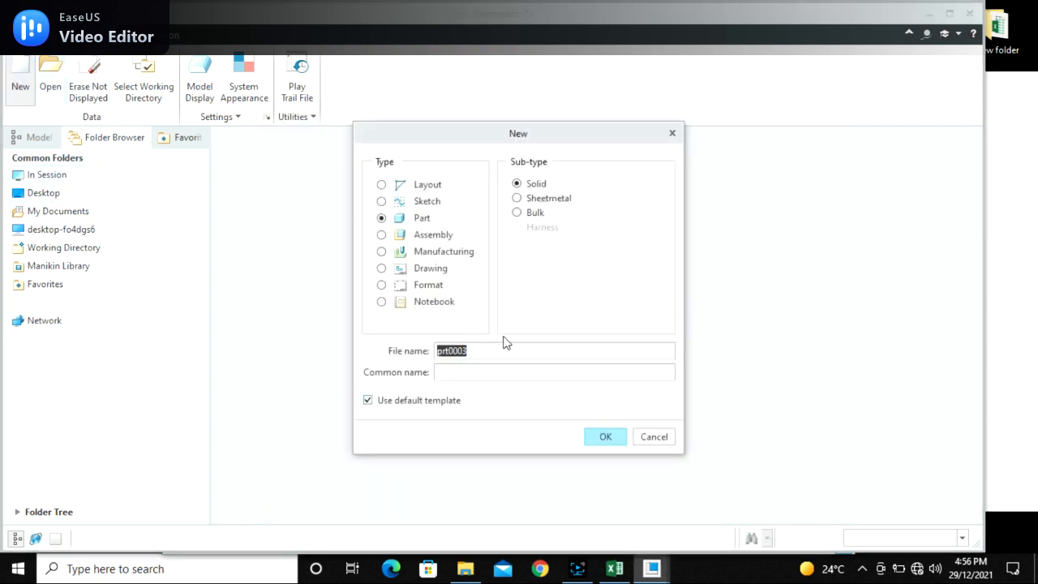
{"action": "left_click", "coordinate": [603, 437]}
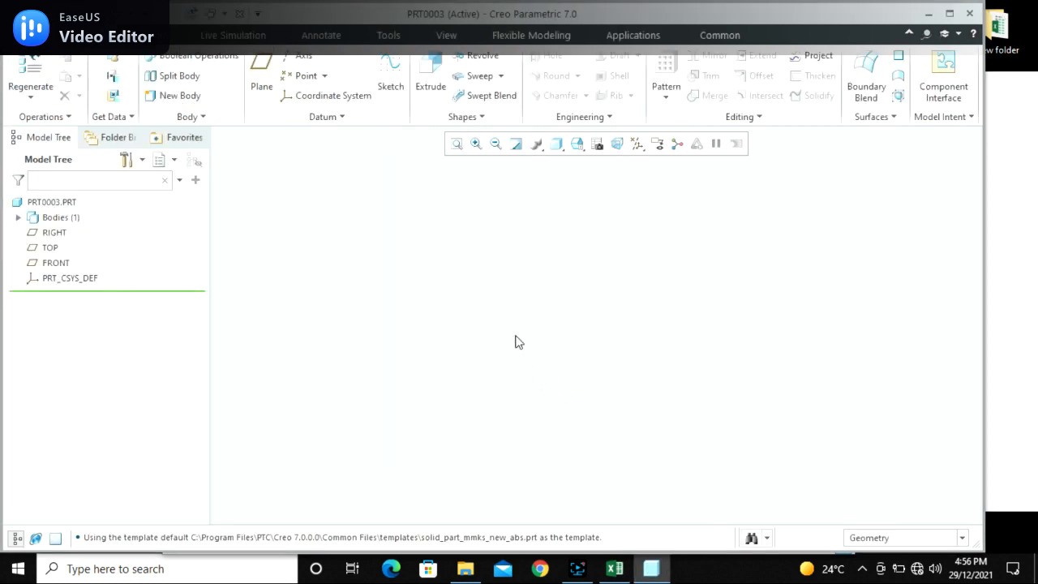
{"action": "left_click", "coordinate": [637, 145]}
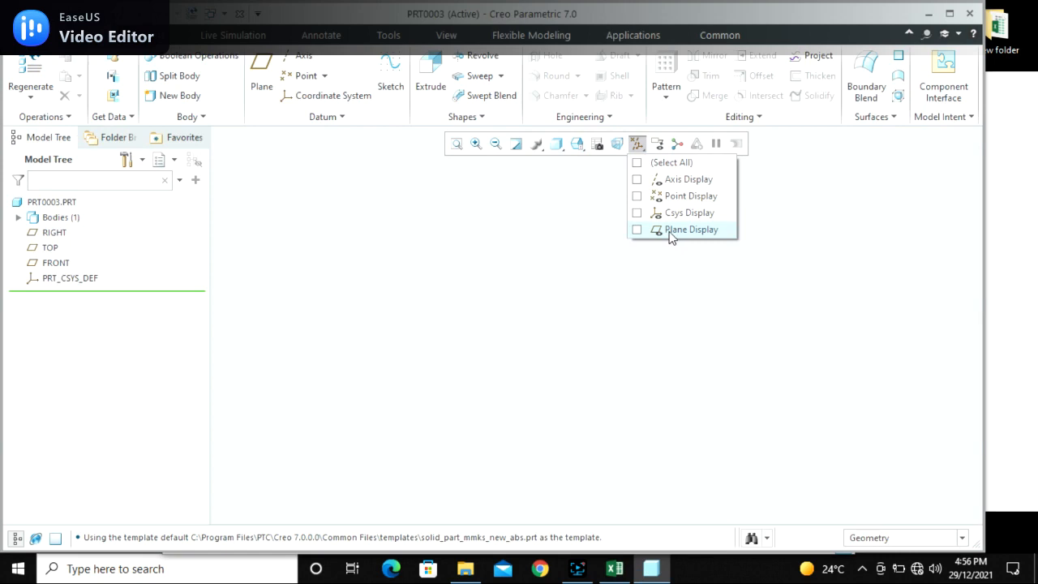
{"action": "left_click", "coordinate": [670, 232]}
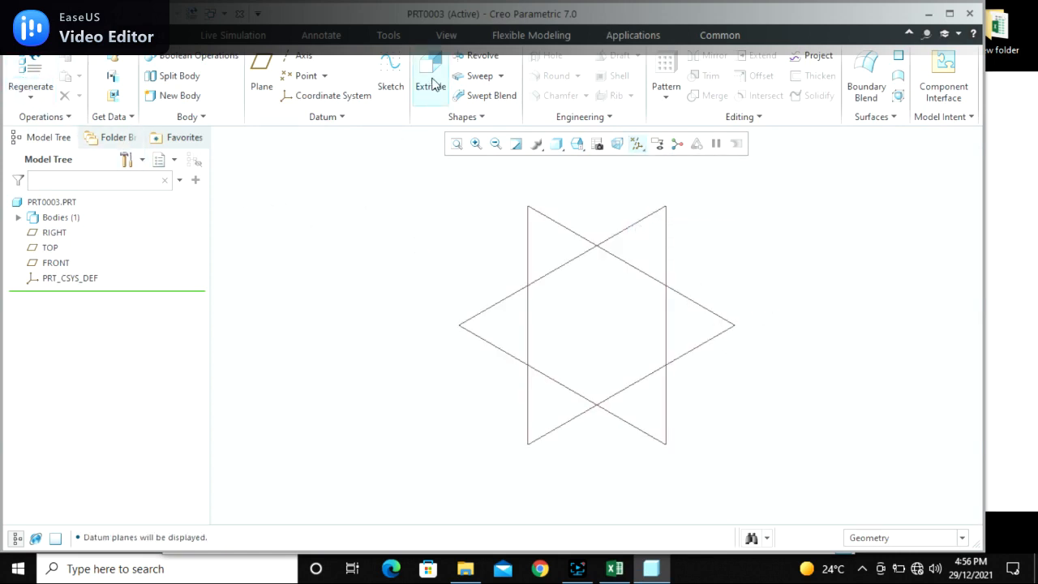
Start a Revolve sketch on the FRONT plane and draw a vertical centerline through the origin as the revolution axis
{"action": "left_click", "coordinate": [477, 56]}
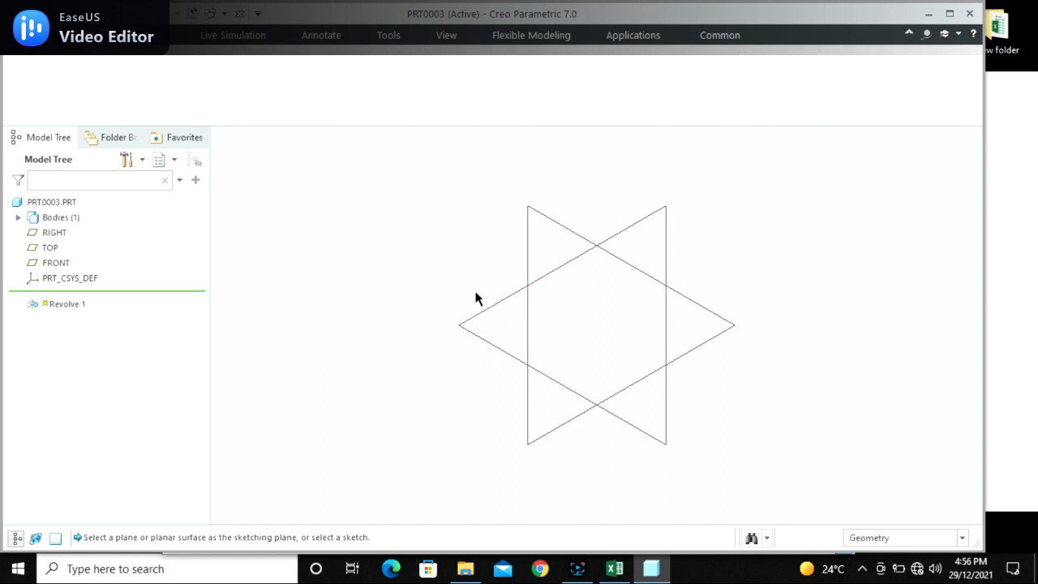
{"action": "left_click", "coordinate": [548, 219]}
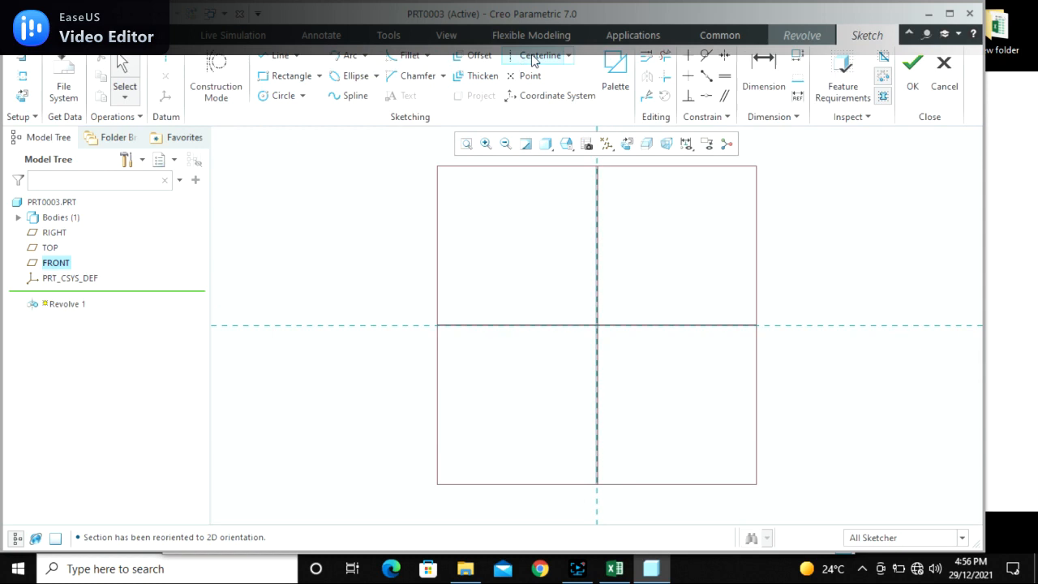
{"action": "left_click", "coordinate": [165, 58]}
{"action": "left_click", "coordinate": [597, 216]}
{"action": "left_click", "coordinate": [596, 320]}
{"action": "middle_click", "coordinate": [340, 255]}
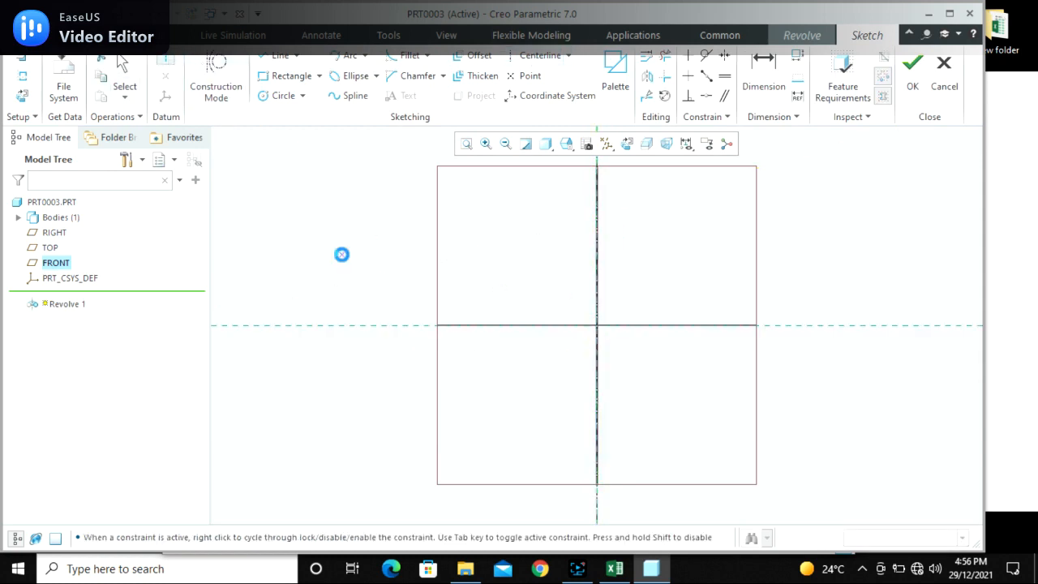
Sketch a closed six-sided stepped profile beside the centerline, with diameters of about 62, 126 and 322 mm and a step height of about 36 mm
{"action": "left_click", "coordinate": [263, 56]}
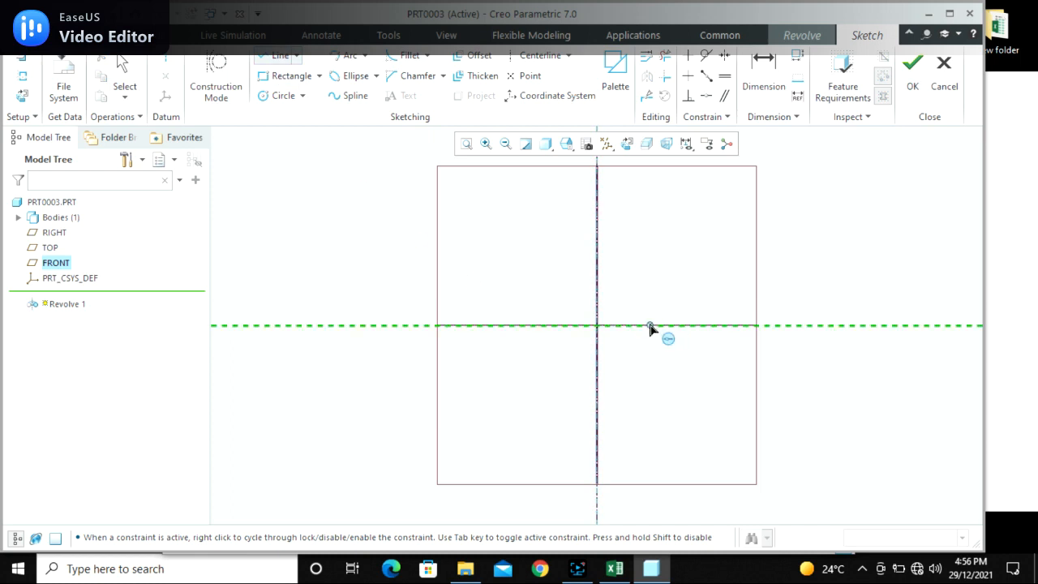
{"action": "left_click", "coordinate": [636, 325]}
{"action": "left_click", "coordinate": [637, 303]}
{"action": "left_click", "coordinate": [697, 303]}
{"action": "left_click", "coordinate": [697, 242]}
{"action": "left_click", "coordinate": [615, 242]}
{"action": "left_click", "coordinate": [616, 325]}
{"action": "left_click", "coordinate": [637, 325]}
{"action": "middle_click", "coordinate": [644, 373]}
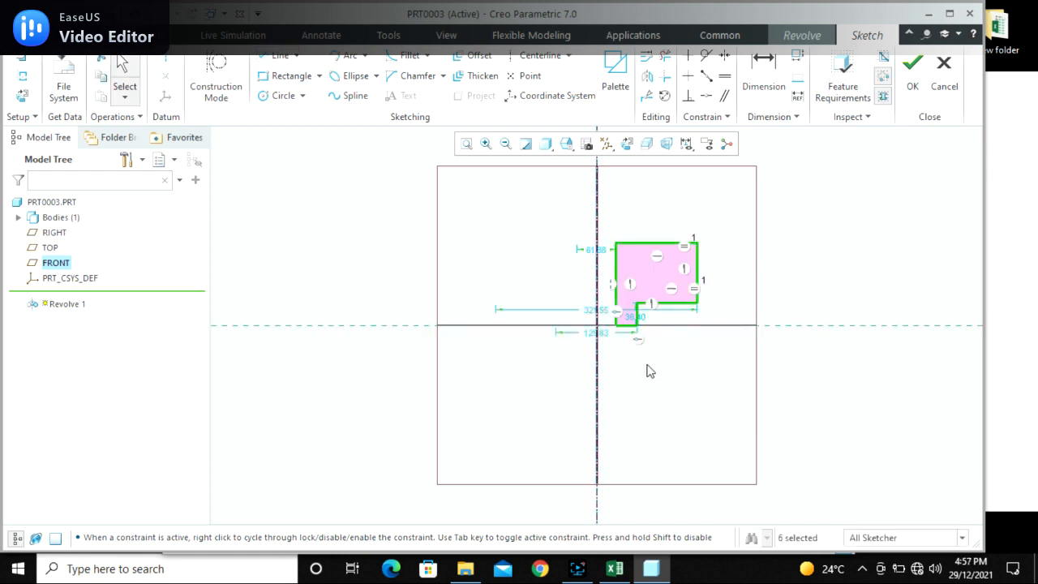
Finish the stepped sketch and accept the Revolve feature to create the round gear blank
{"action": "scroll", "coordinate": [677, 283], "scroll_direction": "down", "scroll_amount": 2}
{"action": "mouse_move", "coordinate": [759, 330]}
{"action": "middle_mouse_down"}
{"action": "mouse_move", "coordinate": [718, 354]}
{"action": "mouse_move", "coordinate": [764, 299]}
{"action": "mouse_move", "coordinate": [754, 301]}
{"action": "middle_mouse_up"}
{"action": "left_click", "coordinate": [912, 73]}
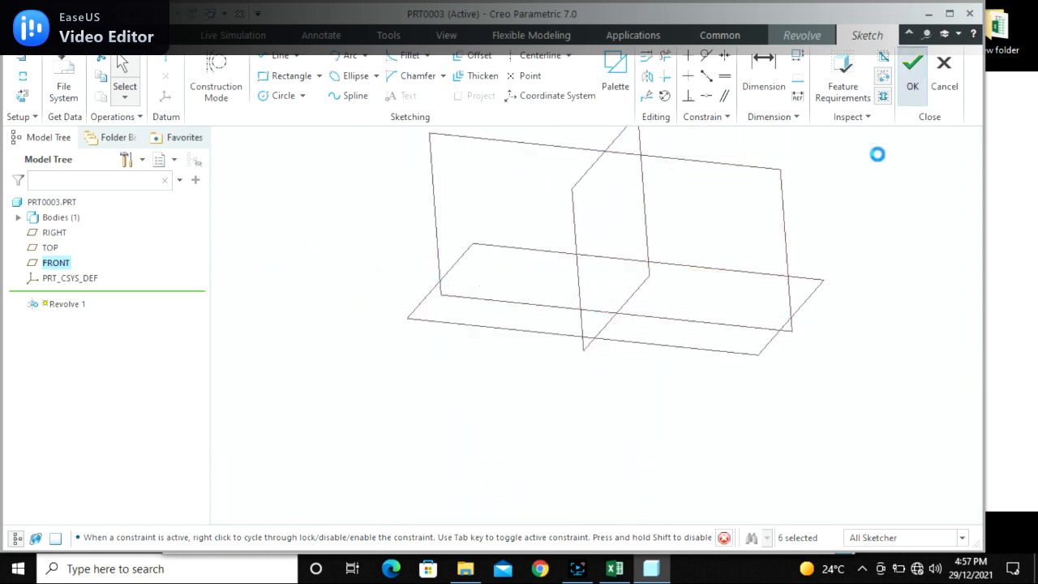
{"action": "middle_click", "coordinate": [736, 258]}
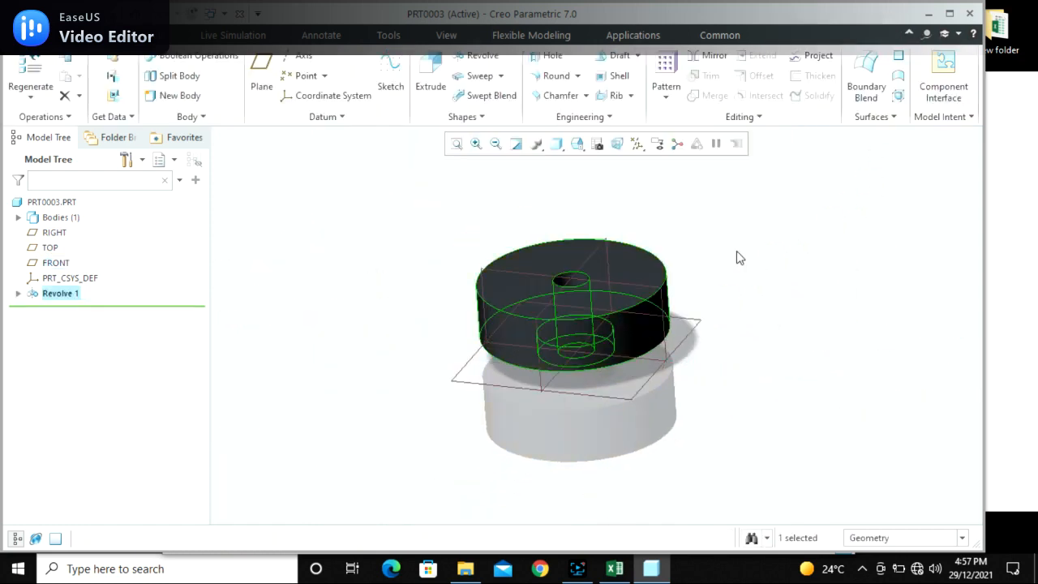
Display the model in Shading With Edges style
{"action": "left_click", "coordinate": [737, 240]}
{"action": "left_click", "coordinate": [558, 146]}
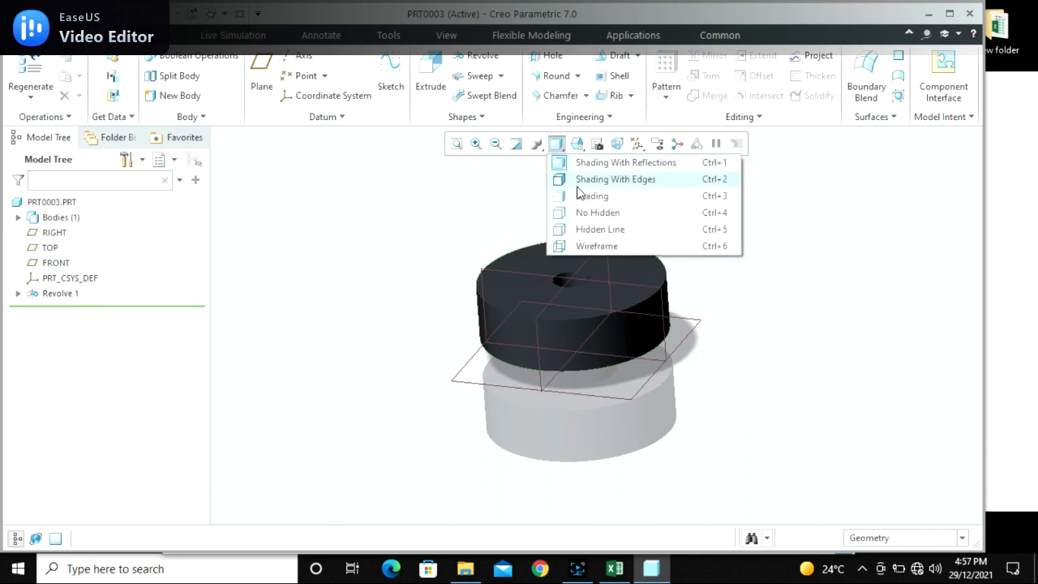
{"action": "left_click", "coordinate": [579, 180]}
{"action": "mouse_move", "coordinate": [708, 283]}
{"action": "middle_mouse_down"}
{"action": "mouse_move", "coordinate": [655, 225]}
{"action": "mouse_move", "coordinate": [677, 278]}
{"action": "mouse_move", "coordinate": [659, 267]}
{"action": "mouse_move", "coordinate": [657, 306]}
{"action": "middle_mouse_up"}
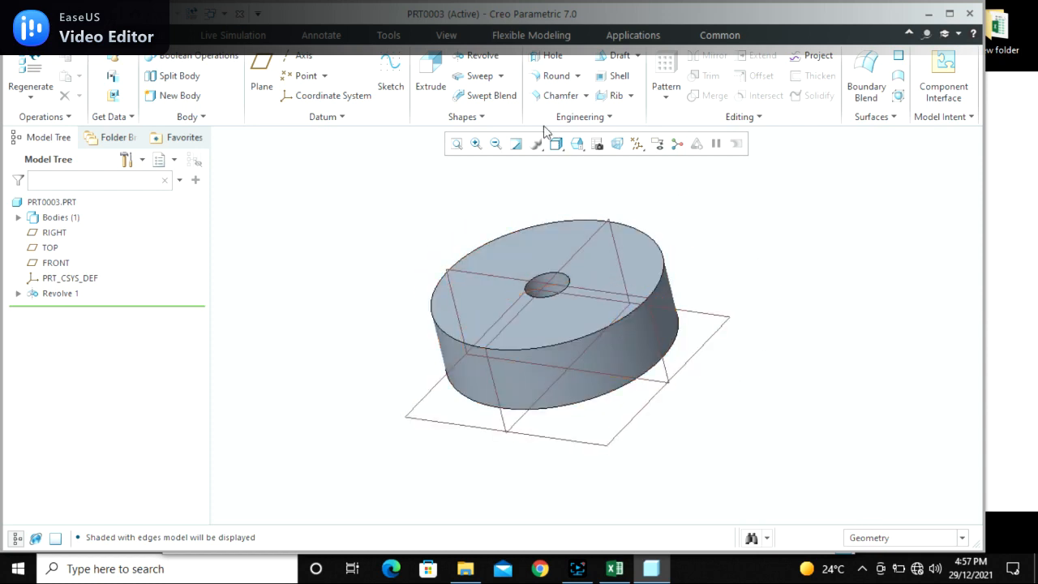
Start a solid Blend with sketched sections and open its first section sketch on the disc's large hub-side face, viewed flat
{"action": "left_click", "coordinate": [461, 117]}
{"action": "left_click", "coordinate": [448, 136]}
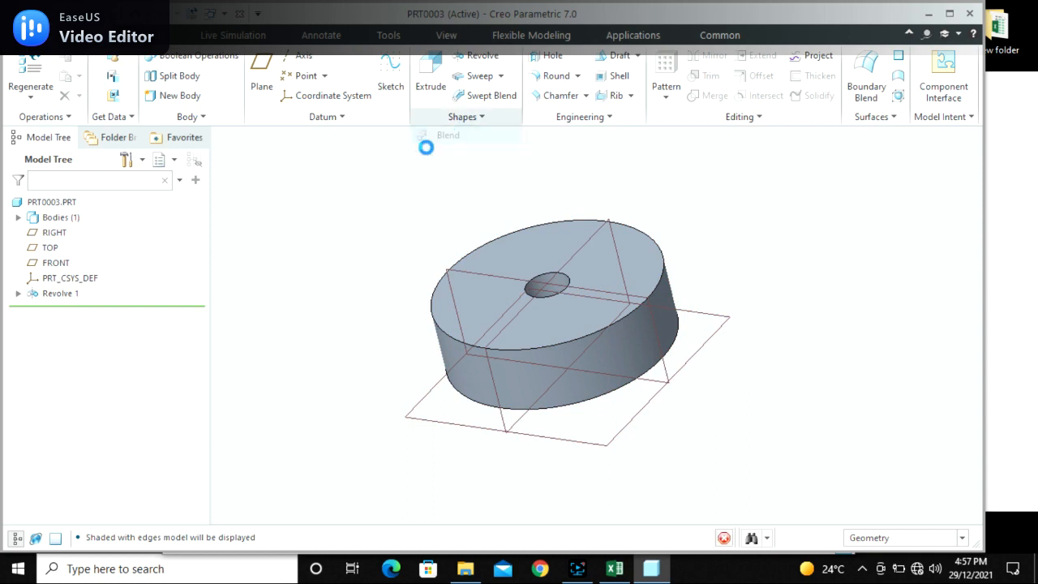
{"action": "left_click", "coordinate": [124, 119]}
{"action": "left_click", "coordinate": [440, 201]}
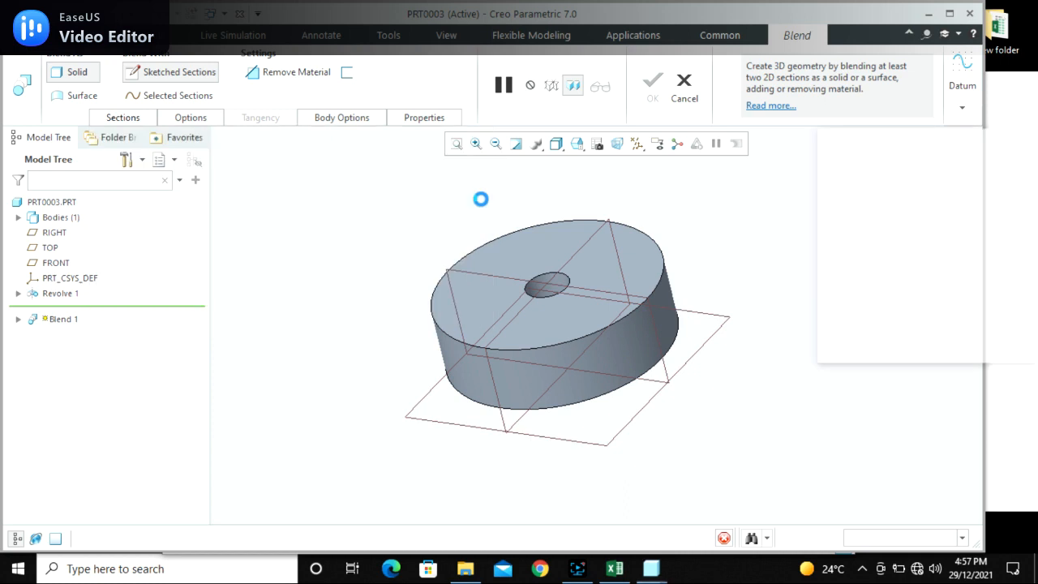
{"action": "mouse_move", "coordinate": [491, 286]}
{"action": "middle_mouse_down"}
{"action": "mouse_move", "coordinate": [435, 231]}
{"action": "mouse_move", "coordinate": [604, 257]}
{"action": "middle_mouse_up"}
{"action": "left_click", "coordinate": [601, 259]}
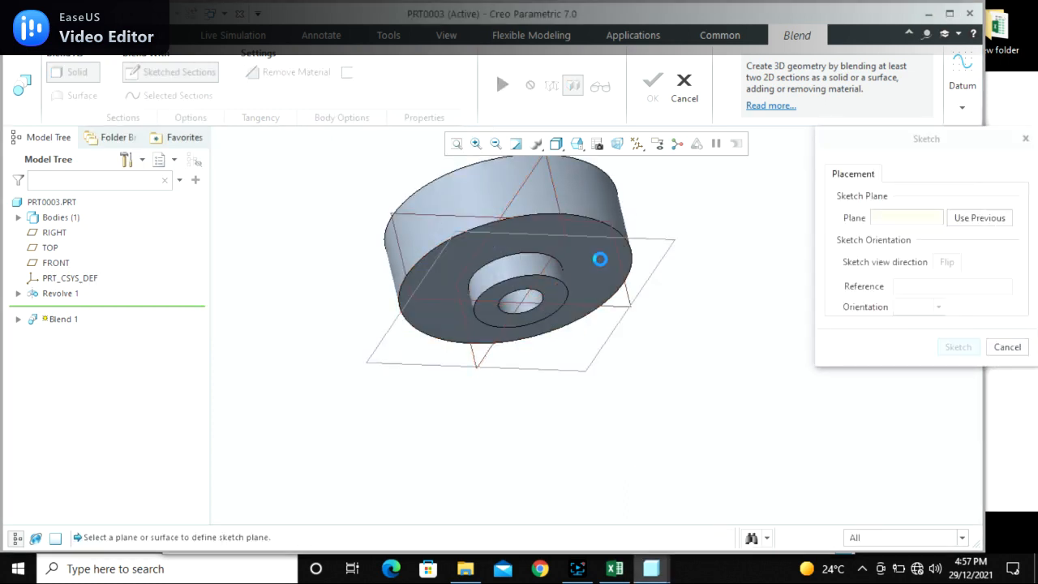
{"action": "left_click", "coordinate": [959, 347]}
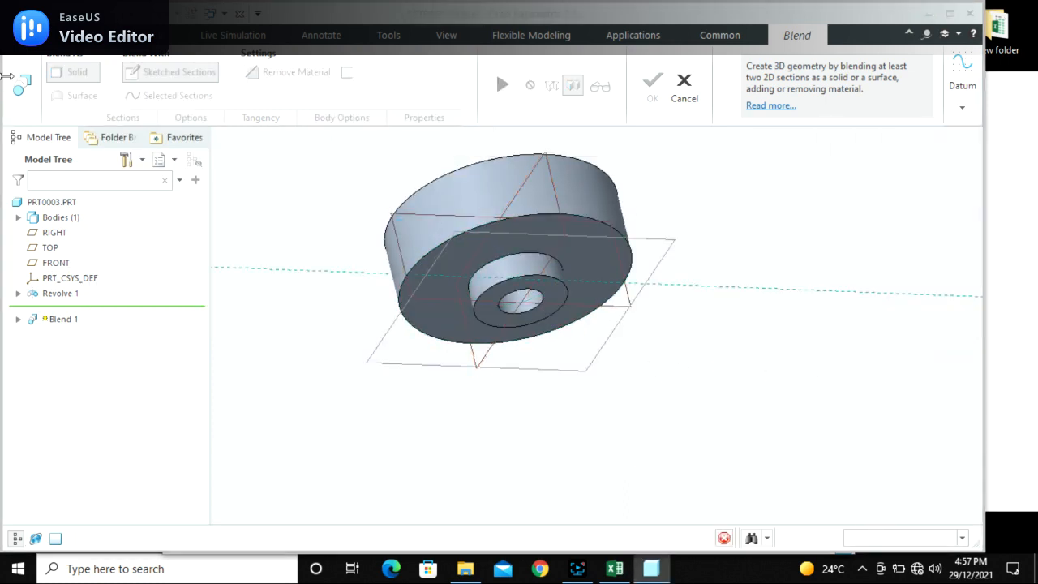
{"action": "left_click", "coordinate": [22, 97]}
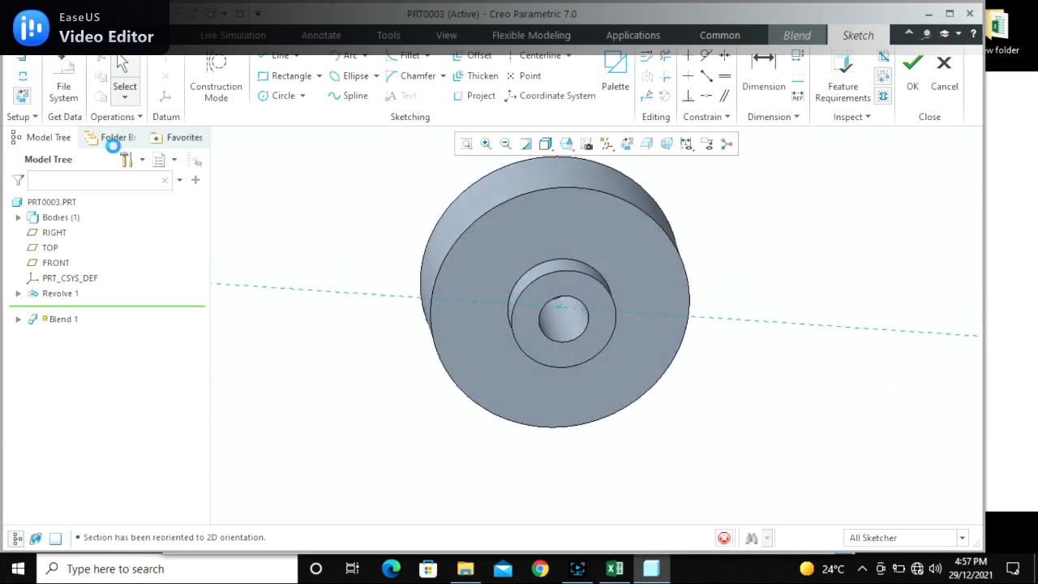
{"action": "scroll", "coordinate": [525, 303], "scroll_direction": "down", "scroll_amount": 2}
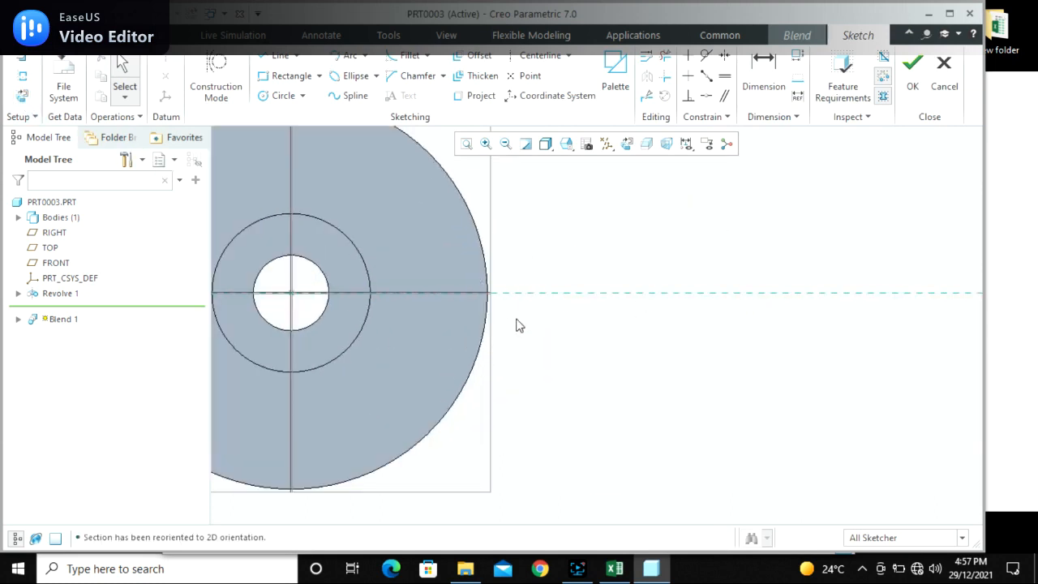
{"action": "scroll", "coordinate": [583, 324], "scroll_direction": "up", "scroll_amount": 2}
Add a horizontal centerline through the disc's center
{"action": "left_click", "coordinate": [556, 58]}
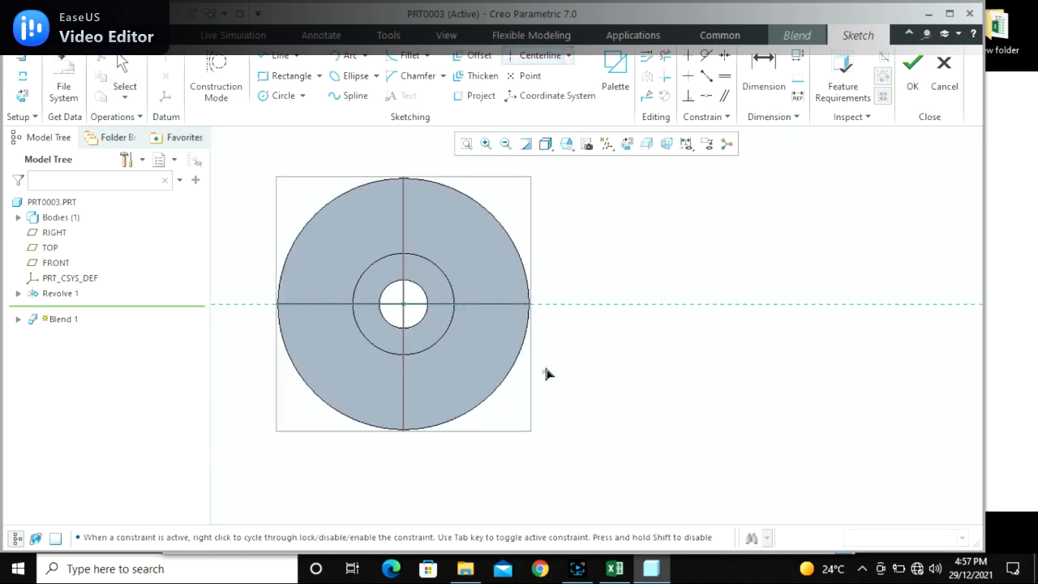
{"action": "left_click", "coordinate": [644, 313]}
{"action": "middle_click", "coordinate": [653, 362]}
{"action": "scroll", "coordinate": [535, 340], "scroll_direction": "down", "scroll_amount": 2}
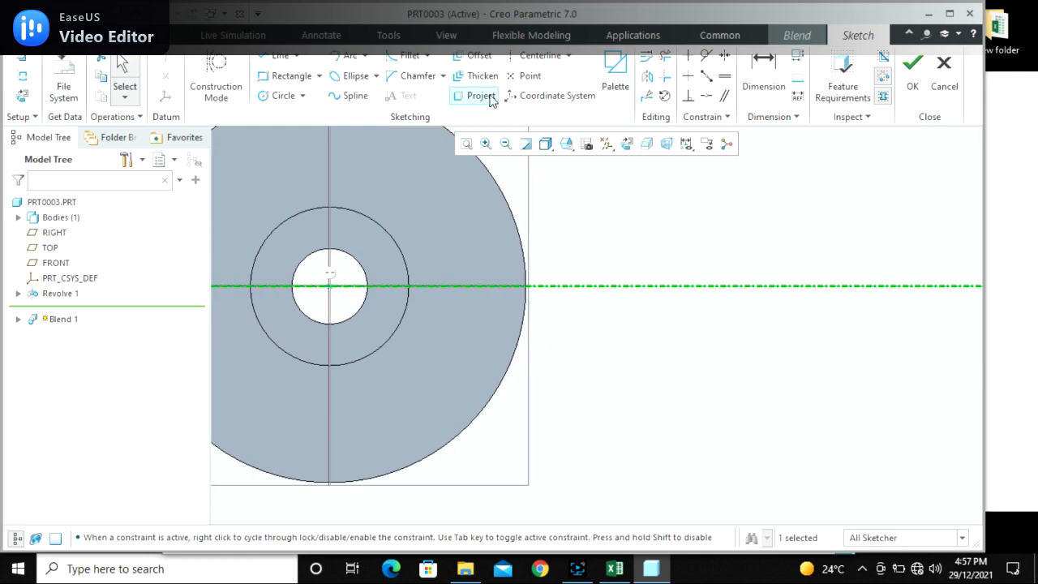
Sketch a tapered three-line tooth outline outward from the disc's rim across the centerline, with an outer edge about 45.46 long
{"action": "left_click", "coordinate": [276, 56]}
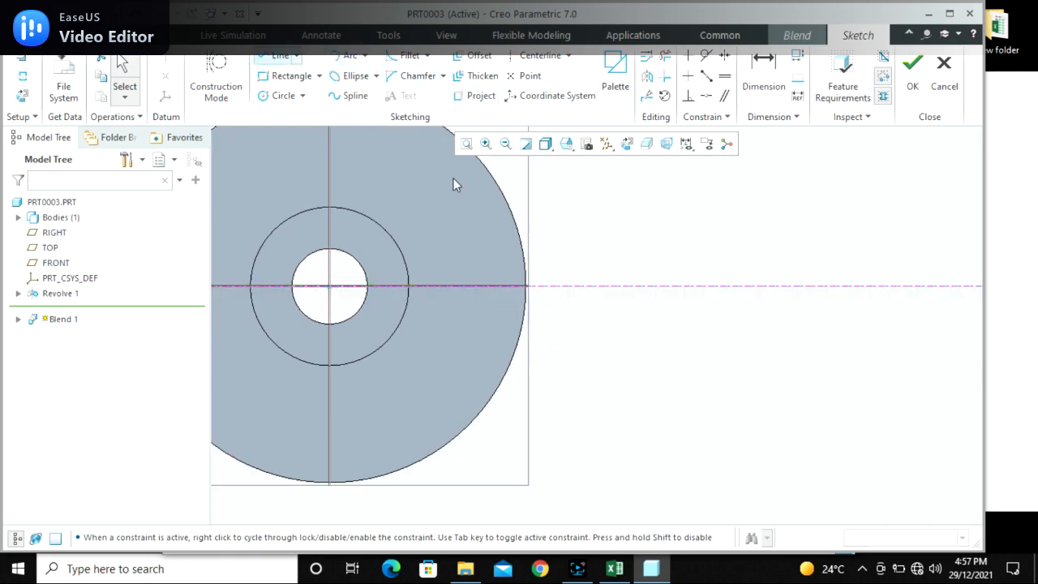
{"action": "left_click", "coordinate": [520, 243]}
{"action": "left_click", "coordinate": [593, 257]}
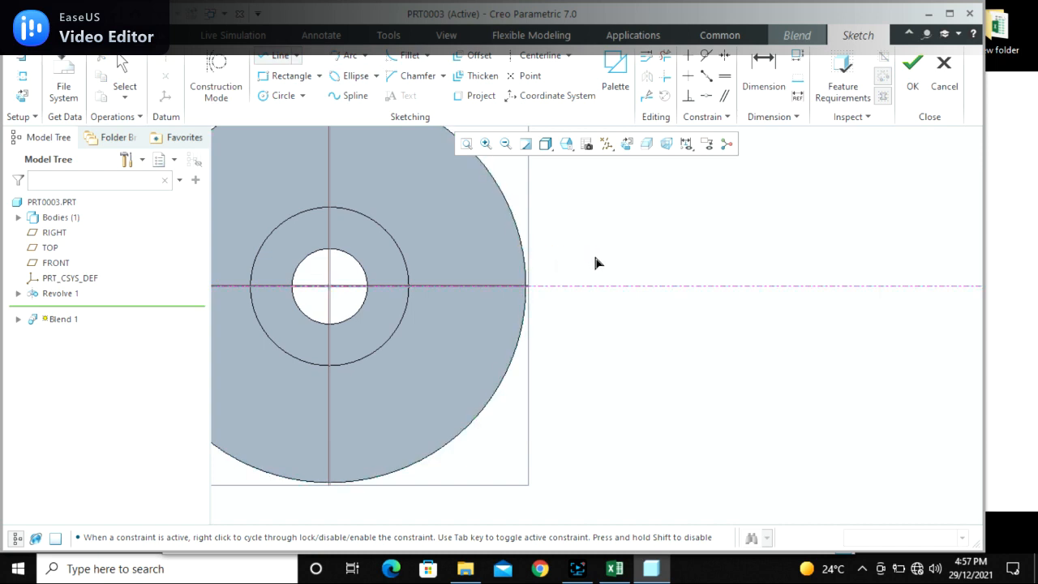
{"action": "left_click", "coordinate": [595, 312]}
{"action": "left_click", "coordinate": [521, 327]}
{"action": "middle_click", "coordinate": [576, 383]}
{"action": "left_click", "coordinate": [464, 143]}
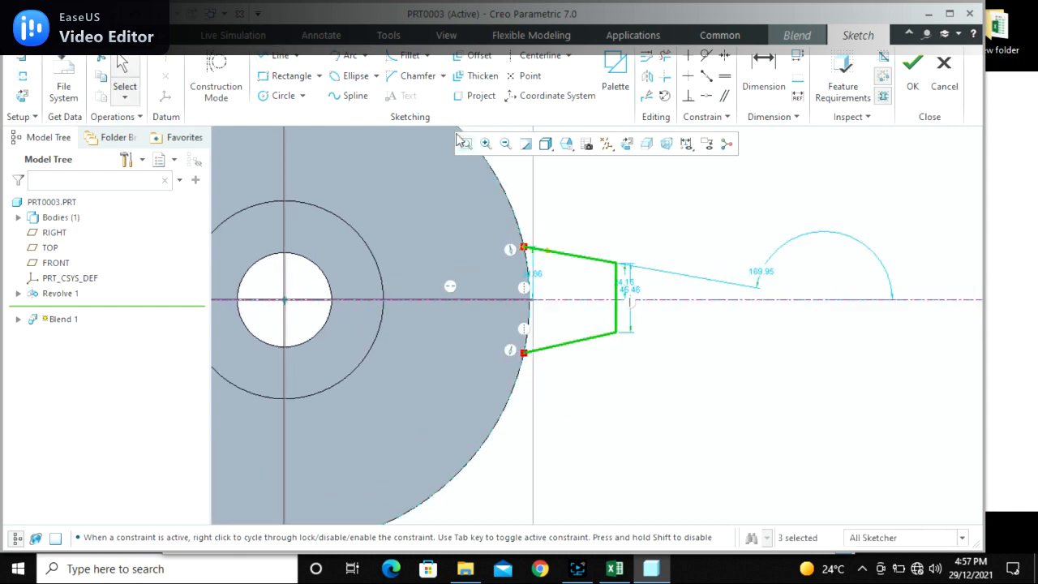
Project the disc's outer circular edge into the sketch at the base of the tooth outline
{"action": "left_click", "coordinate": [477, 95]}
{"action": "left_click", "coordinate": [526, 266]}
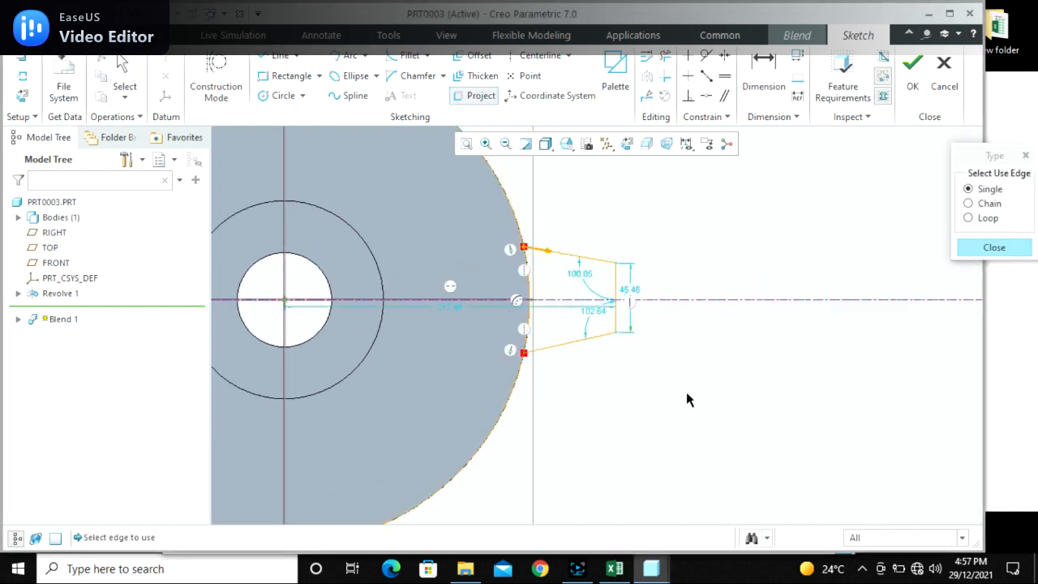
{"action": "middle_click", "coordinate": [686, 398]}
{"action": "scroll", "coordinate": [696, 368], "scroll_direction": "up", "scroll_amount": 2}
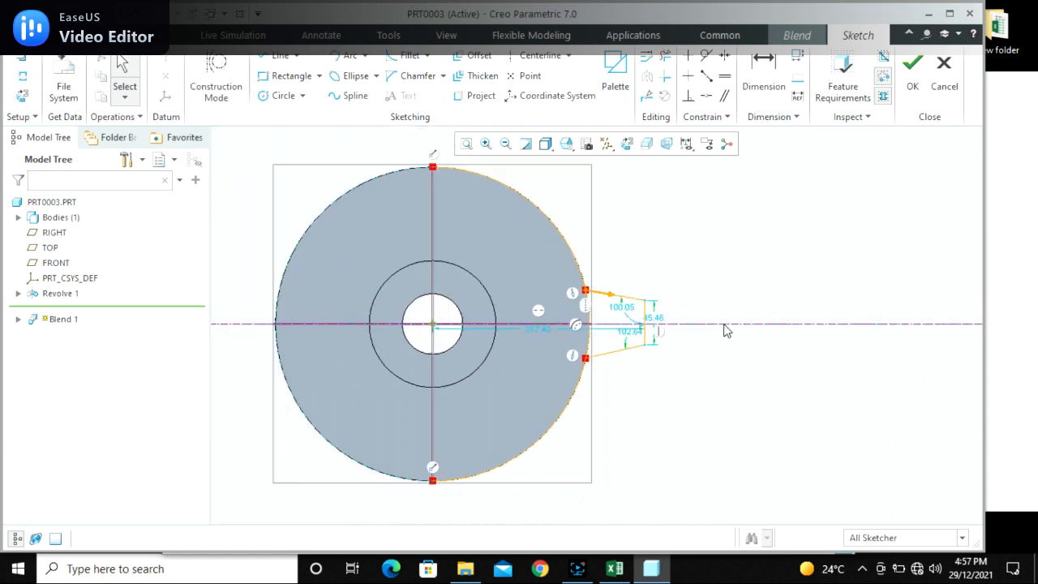
Trim the projected circle above and below the tooth so only the arc closing its base remains
{"action": "left_click", "coordinate": [665, 55]}
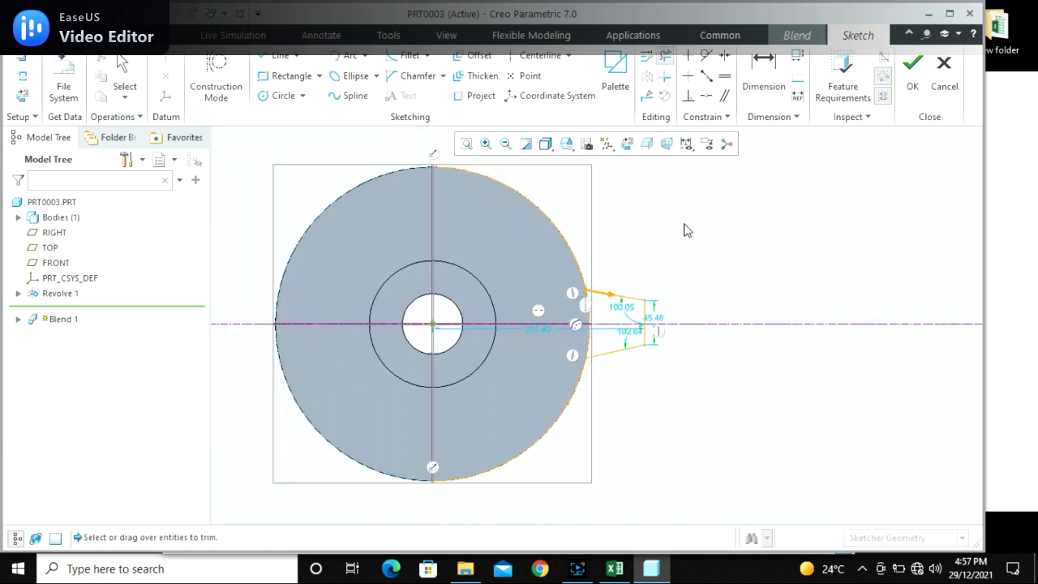
{"action": "left_click", "coordinate": [551, 218]}
{"action": "left_click", "coordinate": [570, 436]}
{"action": "scroll", "coordinate": [604, 412], "scroll_direction": "down", "scroll_amount": 1}
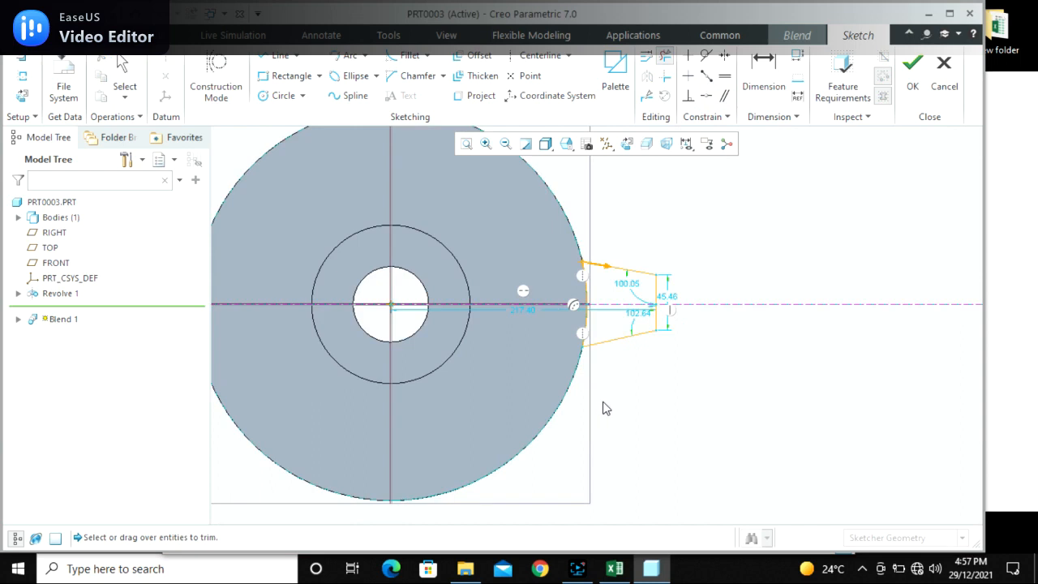
{"action": "scroll", "coordinate": [621, 343], "scroll_direction": "down", "scroll_amount": 2}
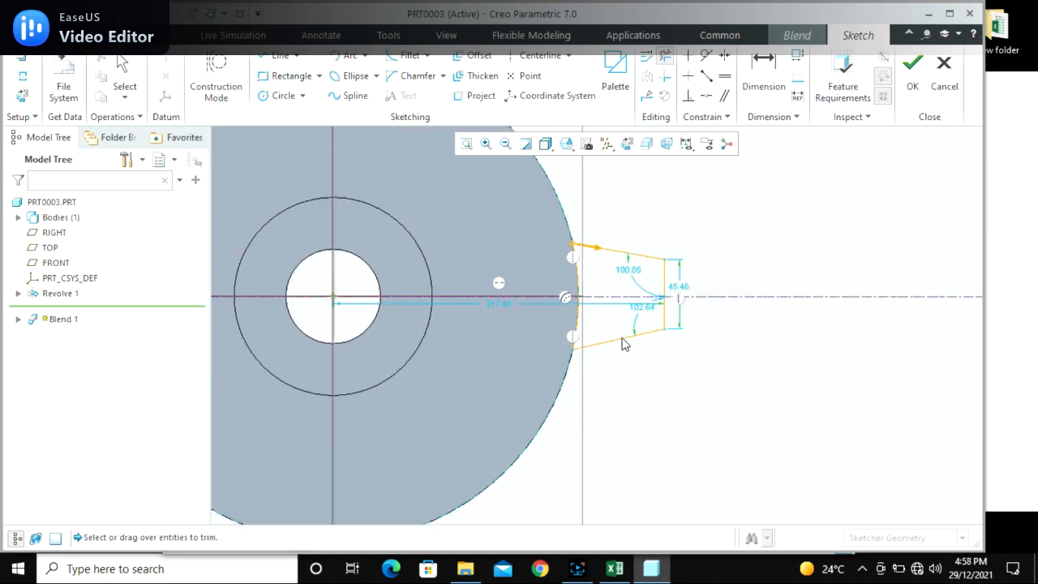
{"action": "middle_click", "coordinate": [706, 372]}
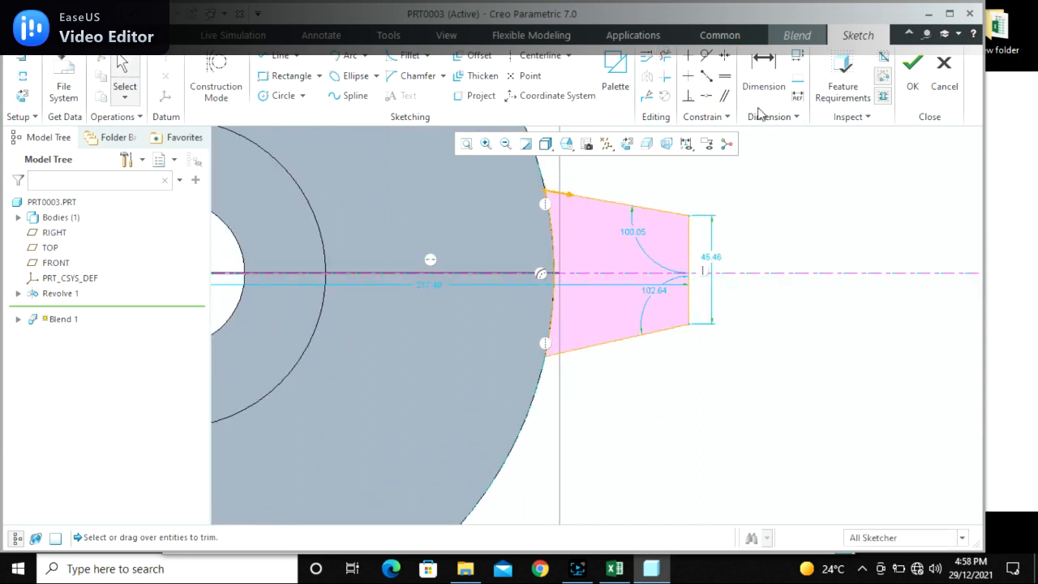
{"action": "left_click", "coordinate": [724, 57]}
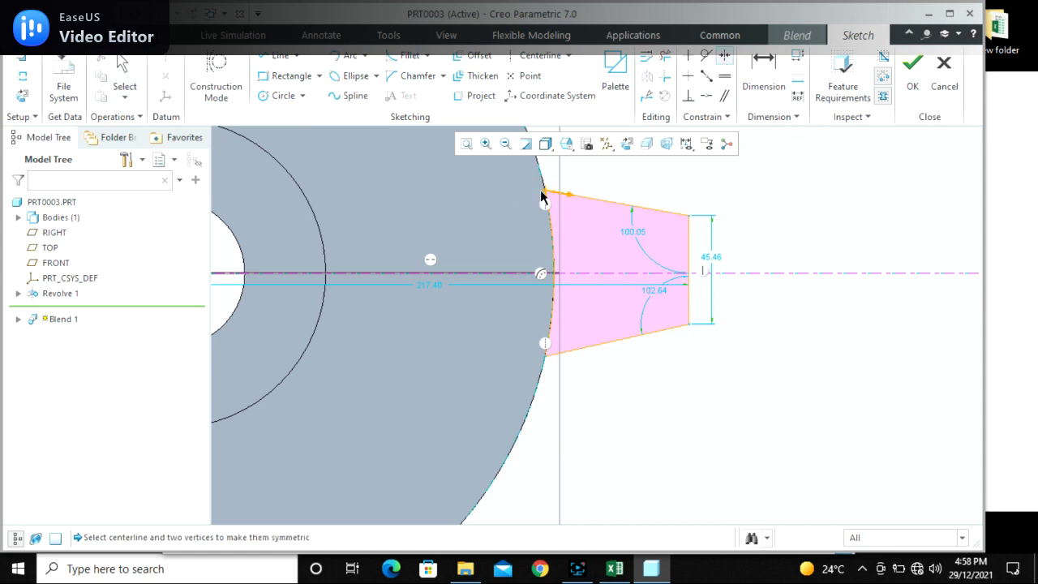
{"action": "left_click", "coordinate": [564, 278]}
{"action": "middle_click", "coordinate": [645, 390]}
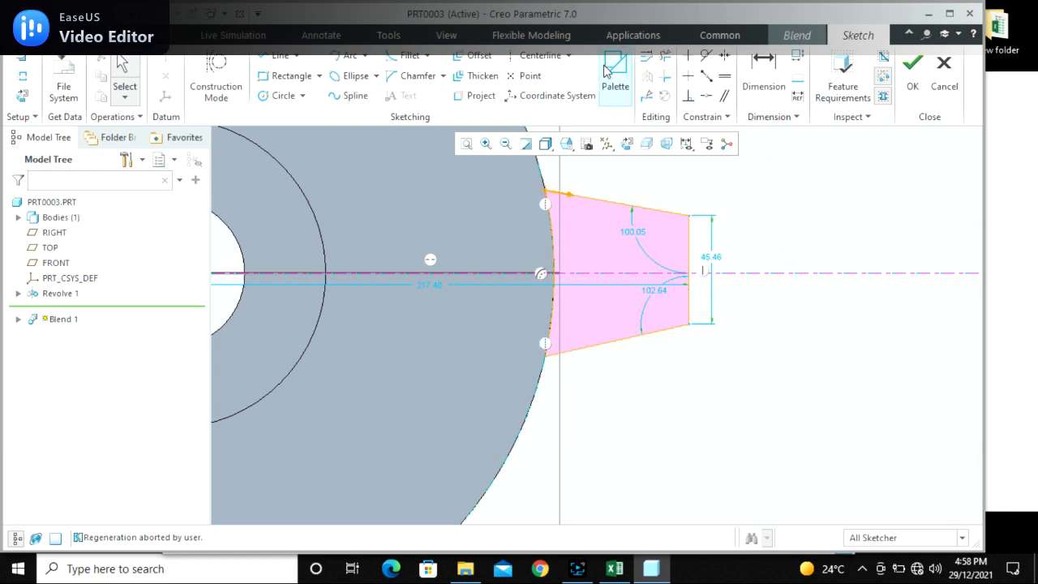
Draw an arc of about 94.22 radius across the tooth's upper outer corner, from the sloping line to the vertical edge
{"action": "left_click", "coordinate": [349, 56]}
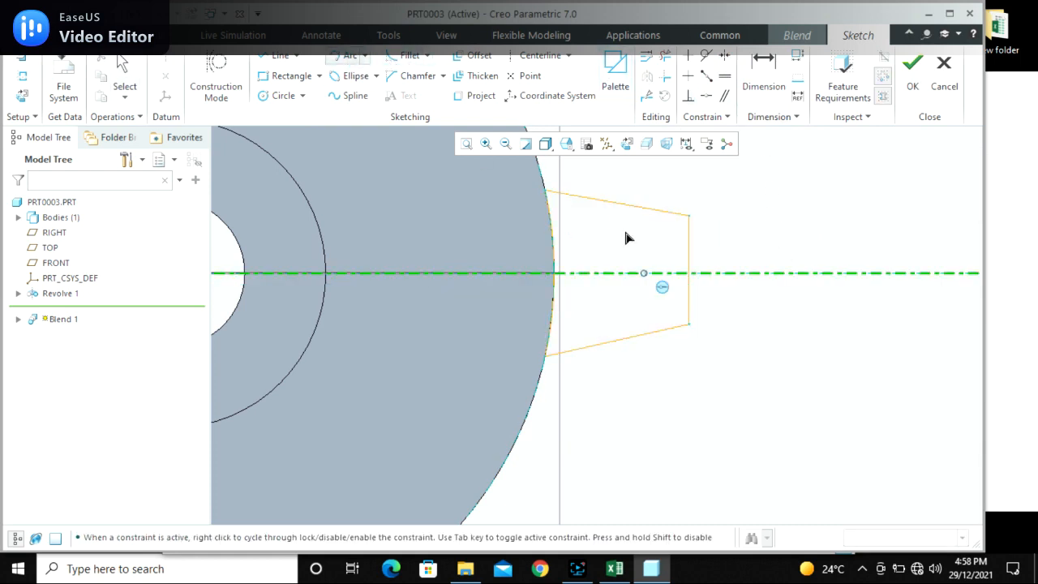
{"action": "left_click", "coordinate": [613, 204]}
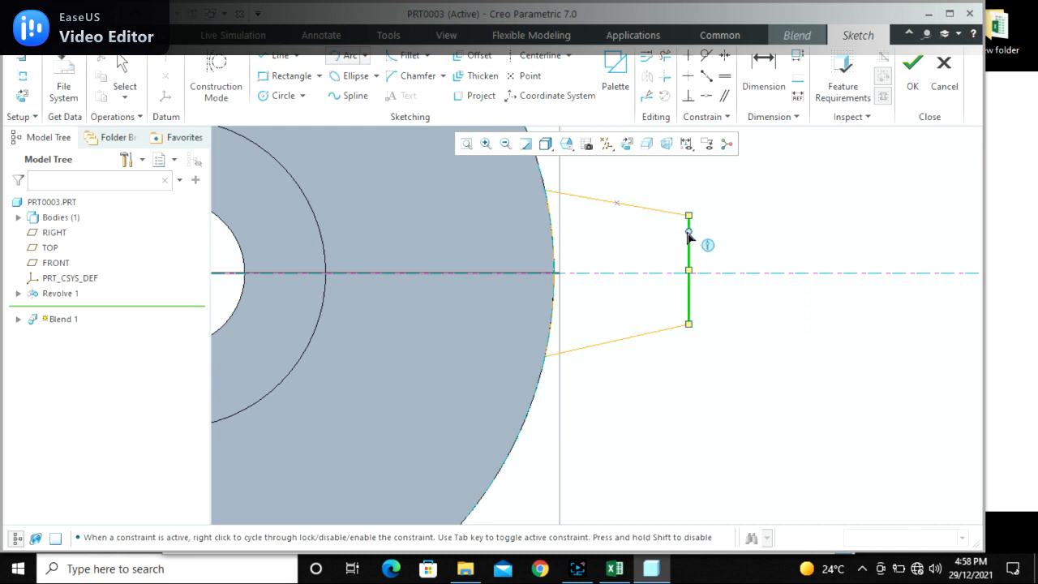
{"action": "left_click", "coordinate": [687, 237]}
{"action": "left_click", "coordinate": [661, 225]}
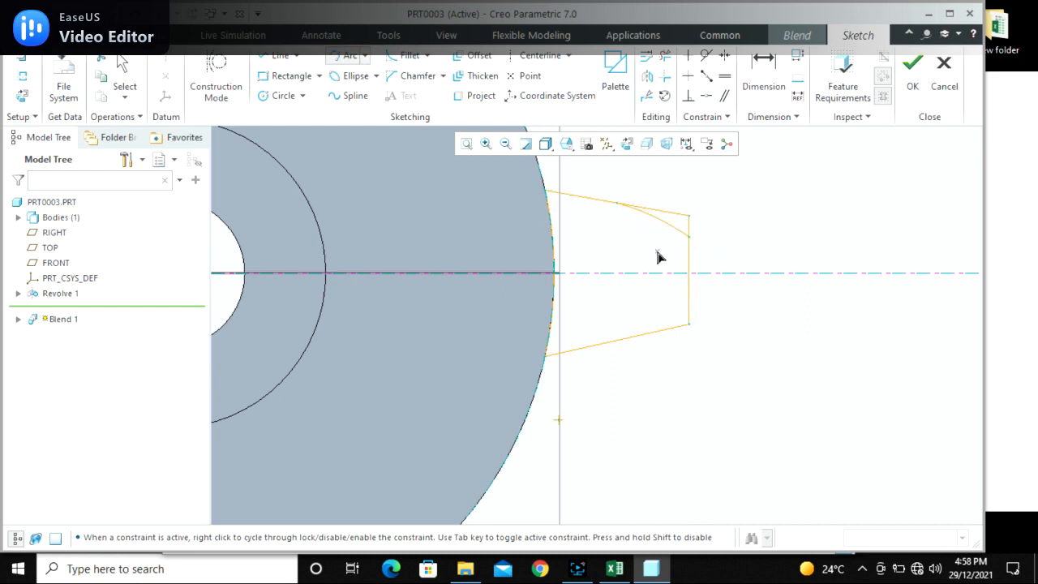
{"action": "middle_click", "coordinate": [658, 256]}
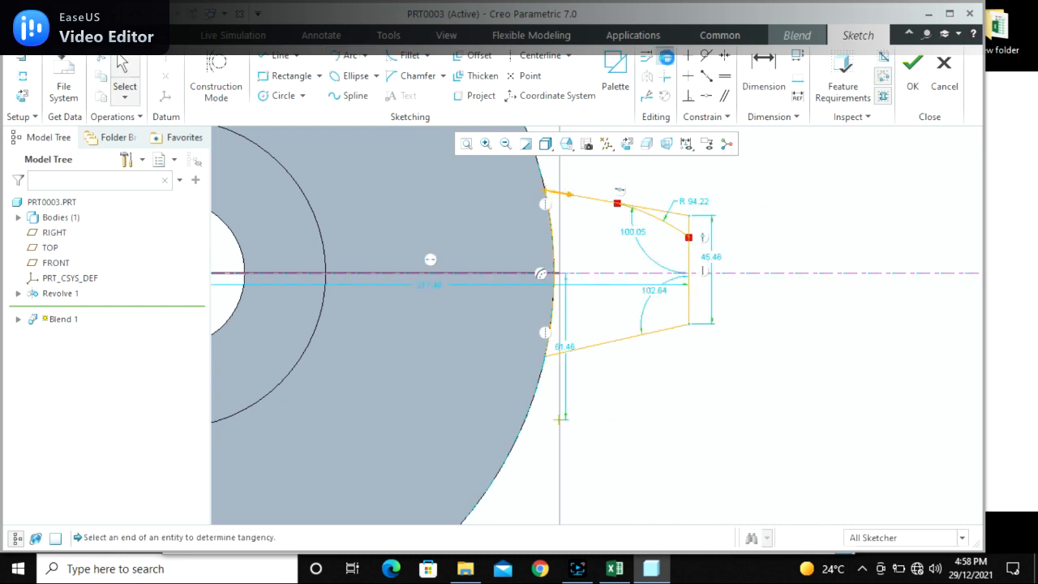
Trim the upper outer corner of the tooth beyond the arc
{"action": "left_click", "coordinate": [665, 55]}
{"action": "scroll", "coordinate": [697, 208], "scroll_direction": "down", "scroll_amount": 3}
{"action": "left_click", "coordinate": [670, 230]}
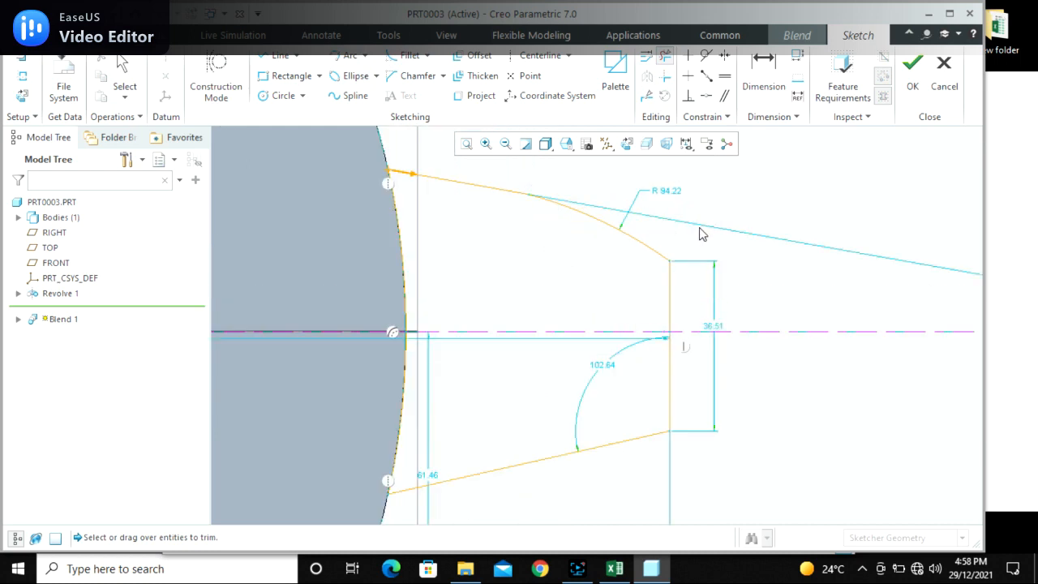
{"action": "scroll", "coordinate": [689, 226], "scroll_direction": "up", "scroll_amount": 2}
{"action": "middle_click", "coordinate": [739, 202]}
Make the corner arc tangent to the tooth's upper sloping line
{"action": "left_click", "coordinate": [663, 227]}
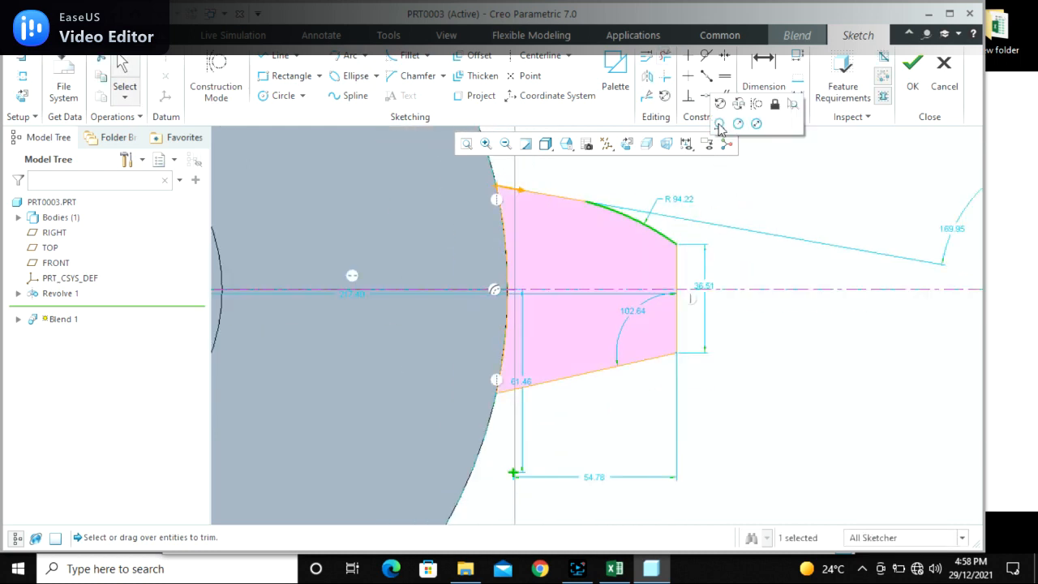
{"action": "left_click", "coordinate": [753, 182]}
{"action": "left_click", "coordinate": [706, 56]}
{"action": "left_click", "coordinate": [621, 216]}
{"action": "left_click", "coordinate": [592, 200]}
{"action": "middle_click", "coordinate": [690, 216]}
Mirror the upper corner arc about the horizontal centerline
{"action": "left_click", "coordinate": [655, 231]}
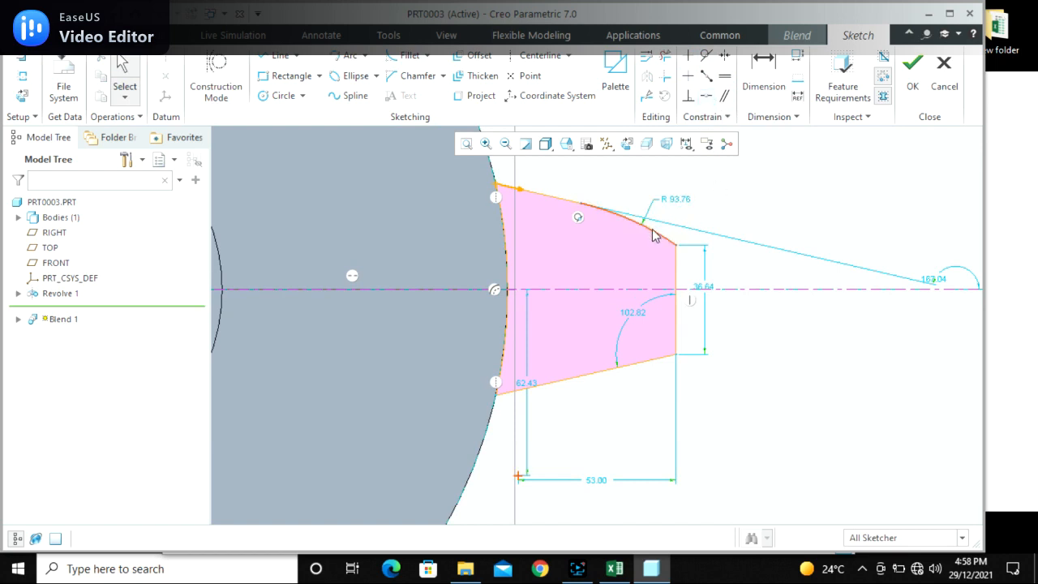
{"action": "left_click", "coordinate": [646, 95]}
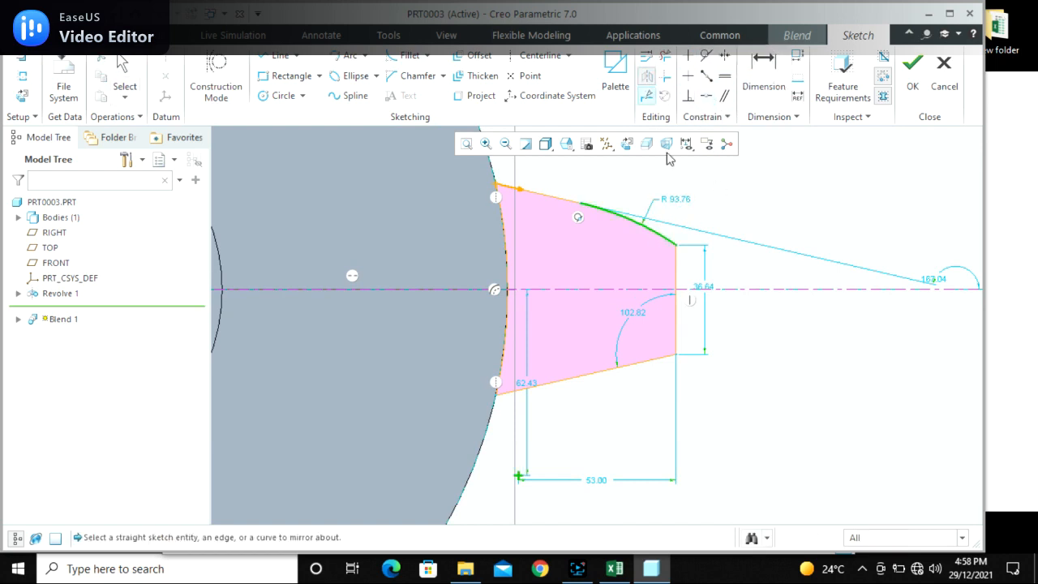
{"action": "left_click", "coordinate": [740, 290]}
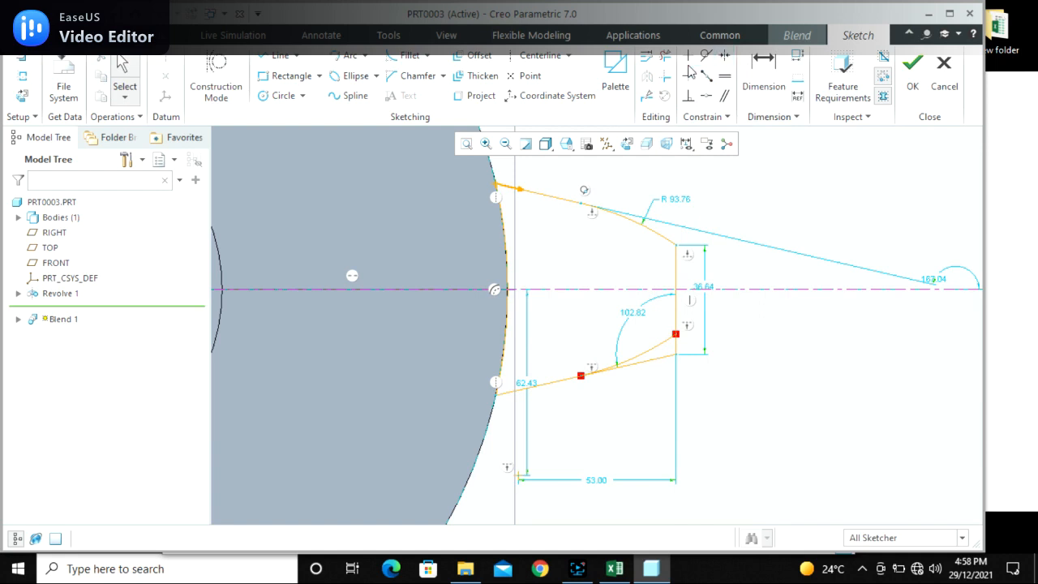
Try to trim the lower outer corner beyond the mirrored arc, and undo the trim
{"action": "left_click", "coordinate": [667, 56]}
{"action": "scroll", "coordinate": [685, 322], "scroll_direction": "down", "scroll_amount": 3}
{"action": "left_click_drag", "start_coordinate": [680, 367], "coordinate": [647, 408]}
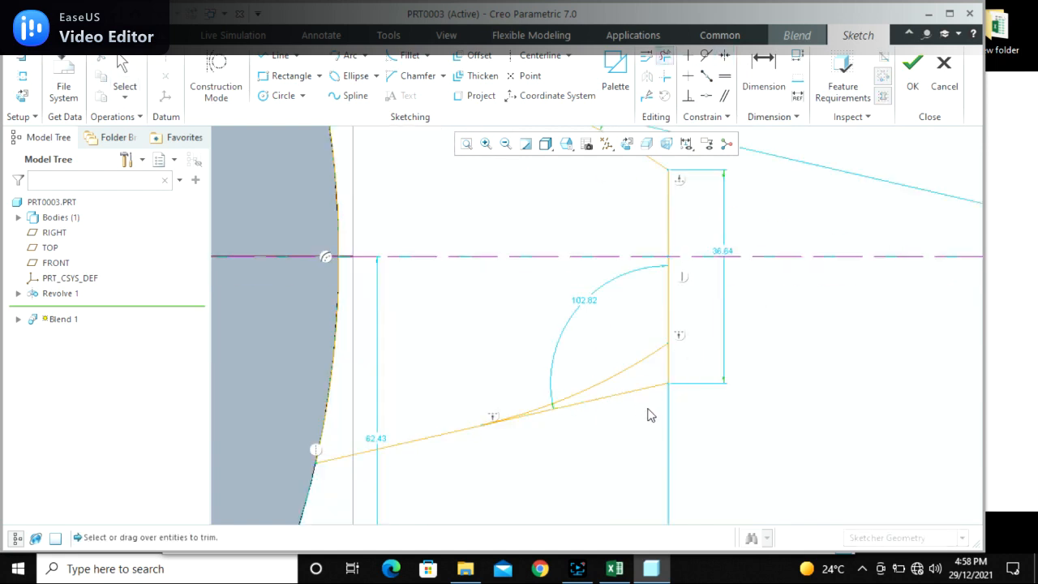
{"action": "scroll", "coordinate": [606, 285], "scroll_direction": "up", "scroll_amount": 2}
{"action": "scroll", "coordinate": [609, 292], "scroll_direction": "up", "scroll_amount": 1}
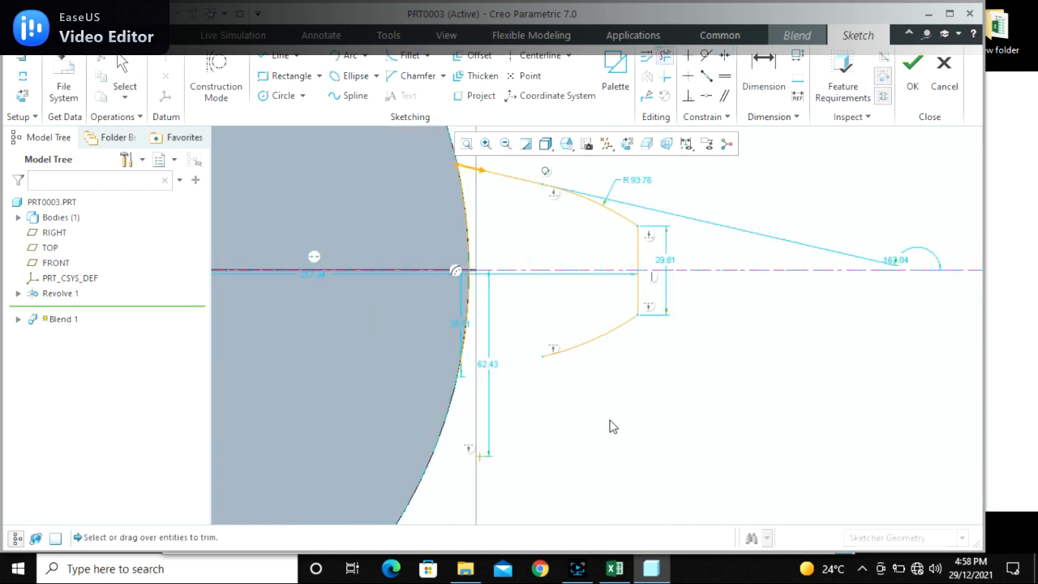
{"action": "key", "text": "ctrl+z"}
Make the mirrored arc tangent to the tooth's lower sloping line
{"action": "left_click", "coordinate": [706, 56]}
{"action": "left_click", "coordinate": [598, 342]}
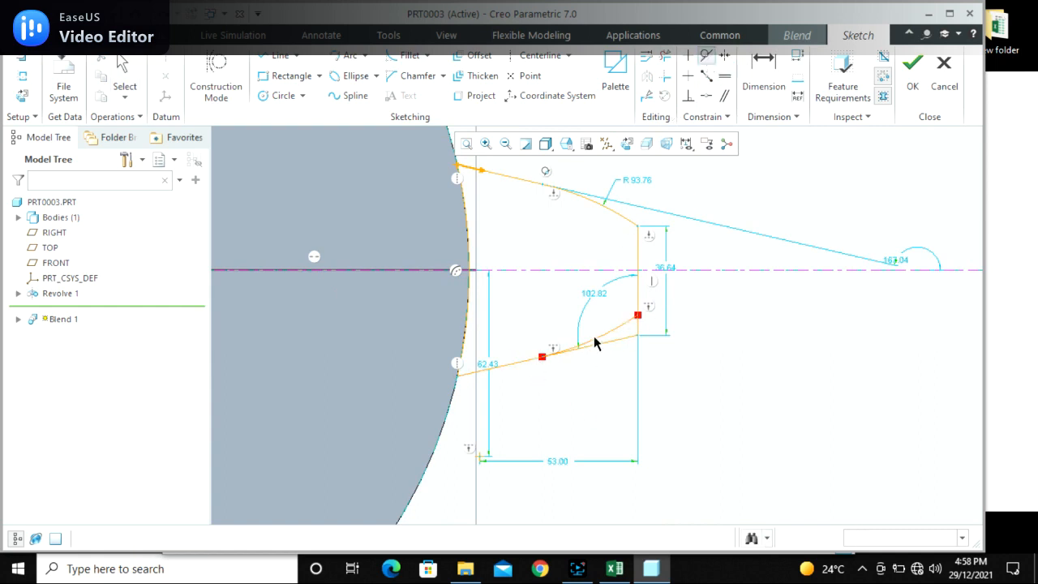
{"action": "left_click", "coordinate": [515, 367]}
{"action": "middle_click", "coordinate": [556, 395]}
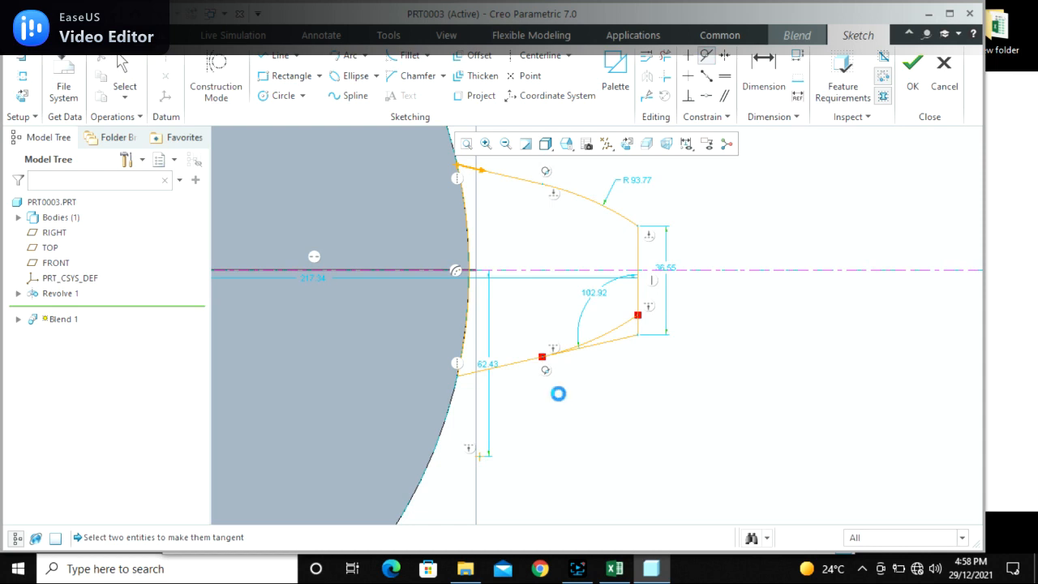
Trim away the tooth's lower outer corner beyond the mirrored arc
{"action": "left_click", "coordinate": [664, 57]}
{"action": "scroll", "coordinate": [591, 479], "scroll_direction": "up", "scroll_amount": 3}
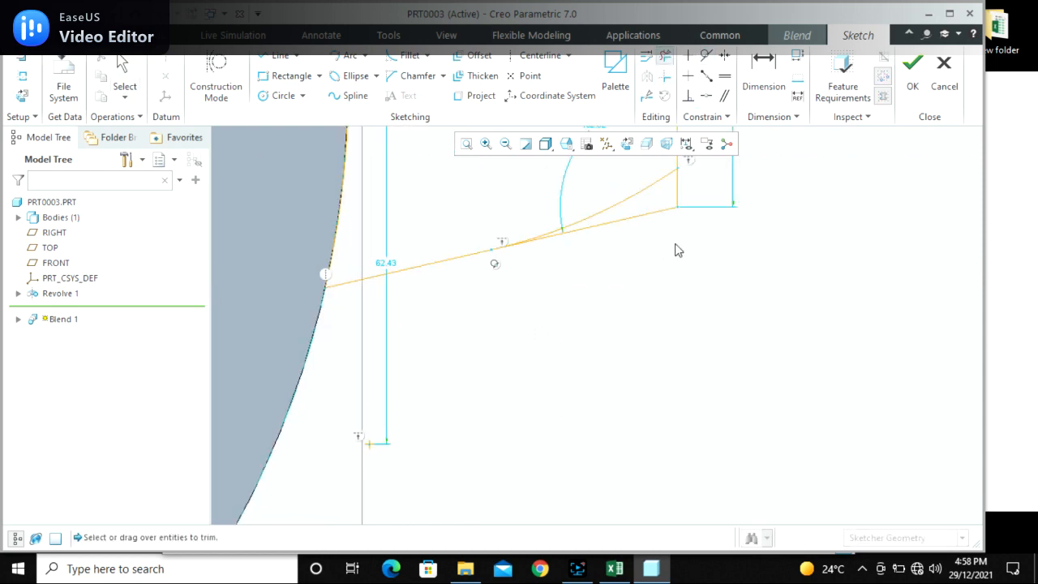
{"action": "left_click", "coordinate": [677, 206]}
{"action": "scroll", "coordinate": [620, 348], "scroll_direction": "down", "scroll_amount": 3}
{"action": "middle_click", "coordinate": [697, 413]}
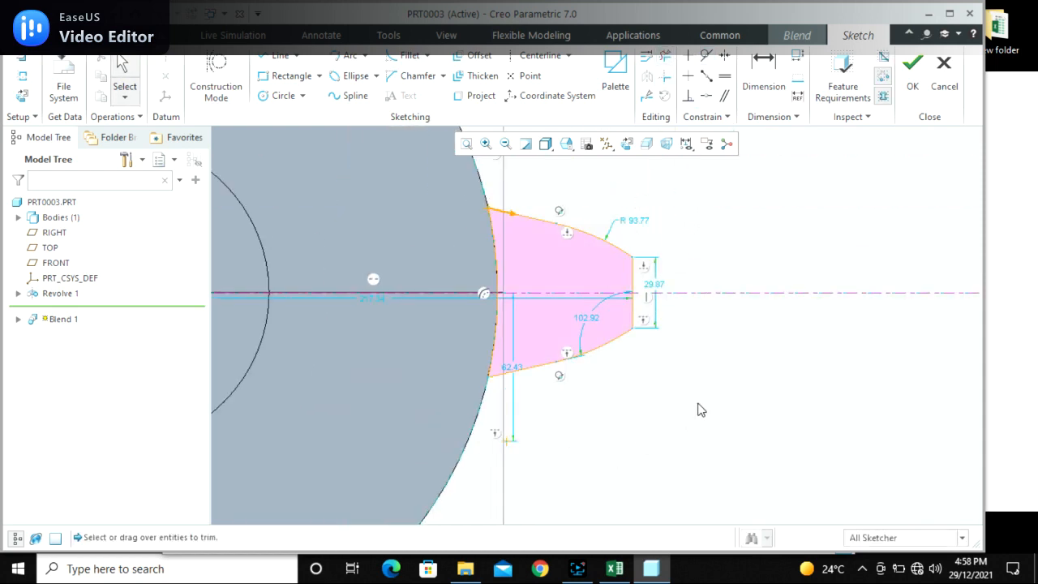
Dimension the angle between the tooth's two sloping lines at 30 degrees
{"action": "left_click", "coordinate": [777, 90]}
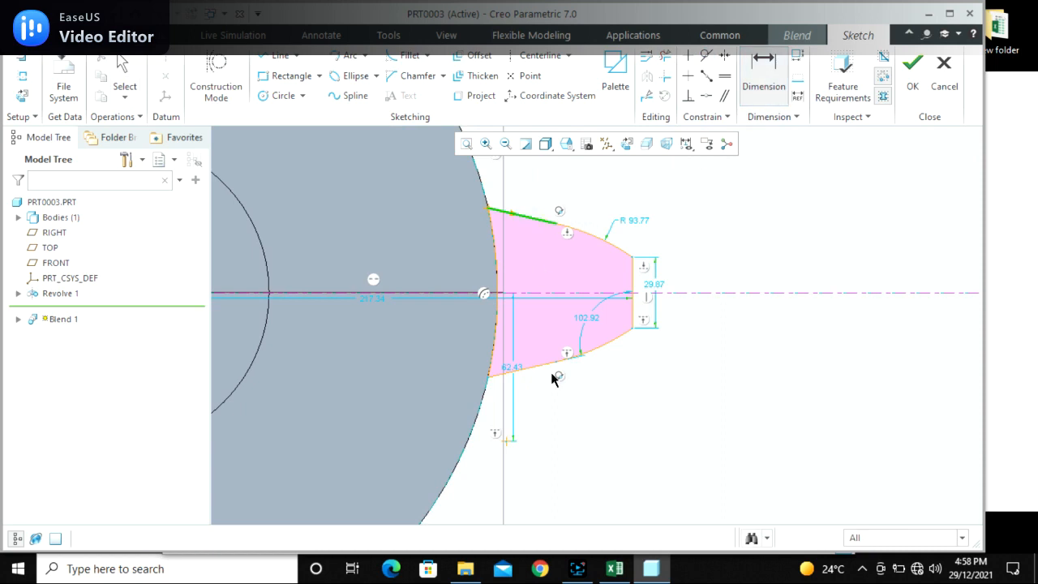
{"action": "middle_click", "coordinate": [539, 332]}
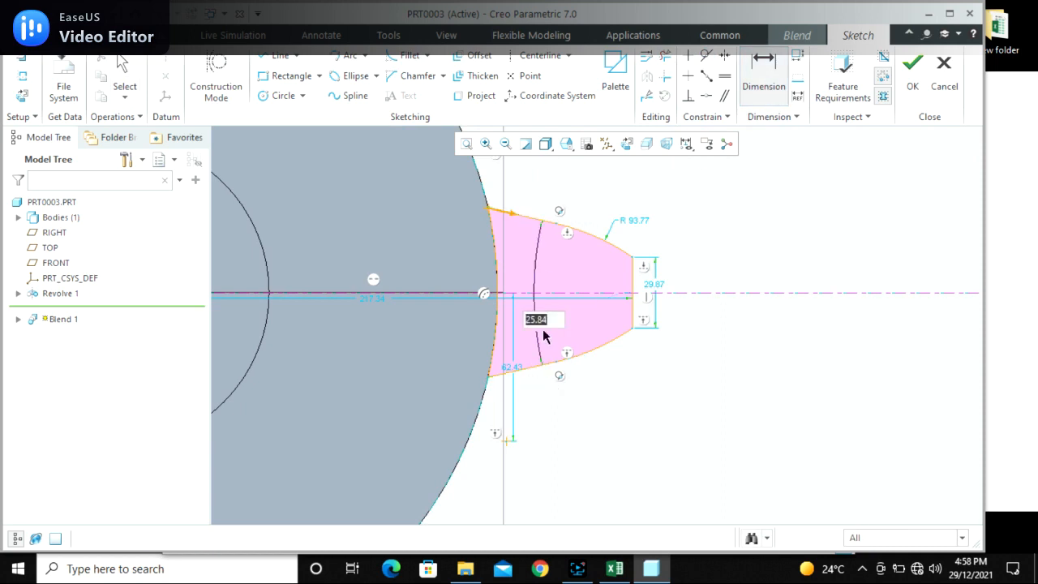
{"action": "type", "text": "30"}
{"action": "key", "text": "Return"}
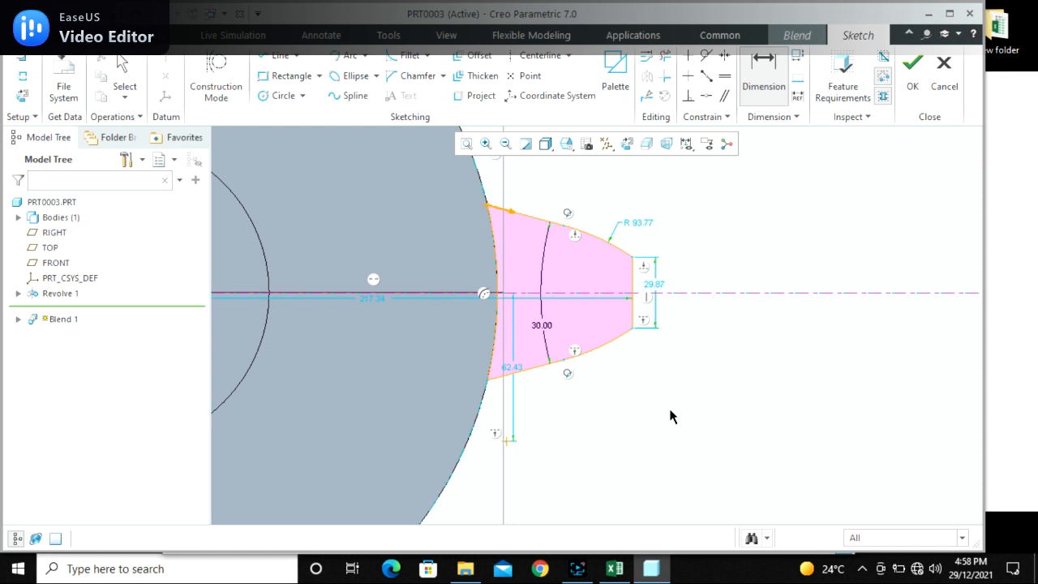
Set the tooth's corner arc radius to 100 and the tip line's length to 25
{"action": "double_click", "coordinate": [640, 224]}
{"action": "type", "text": "100"}
{"action": "key", "text": "Return"}
{"action": "type", "text": "25"}
{"action": "key", "text": "Return"}
{"action": "scroll", "coordinate": [730, 316], "scroll_direction": "up", "scroll_amount": 3}
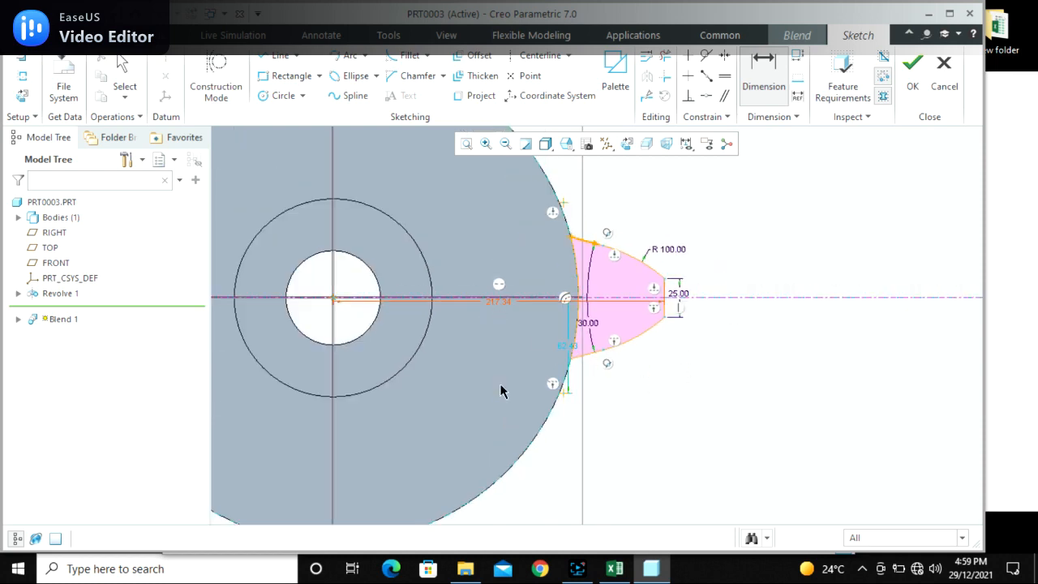
{"action": "middle_click", "coordinate": [636, 411]}
Dimension the horizontal distance from the disc's outer edge to the tooth's tip line at 50
{"action": "left_click", "coordinate": [764, 75]}
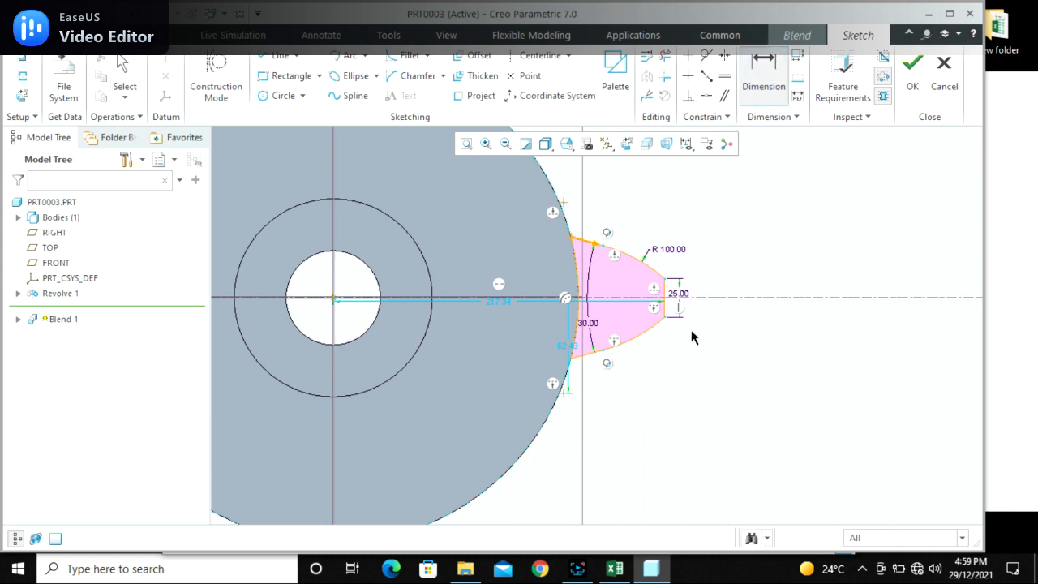
{"action": "left_click", "coordinate": [665, 307]}
{"action": "left_click", "coordinate": [572, 323]}
{"action": "middle_click", "coordinate": [621, 397]}
{"action": "type", "text": "50"}
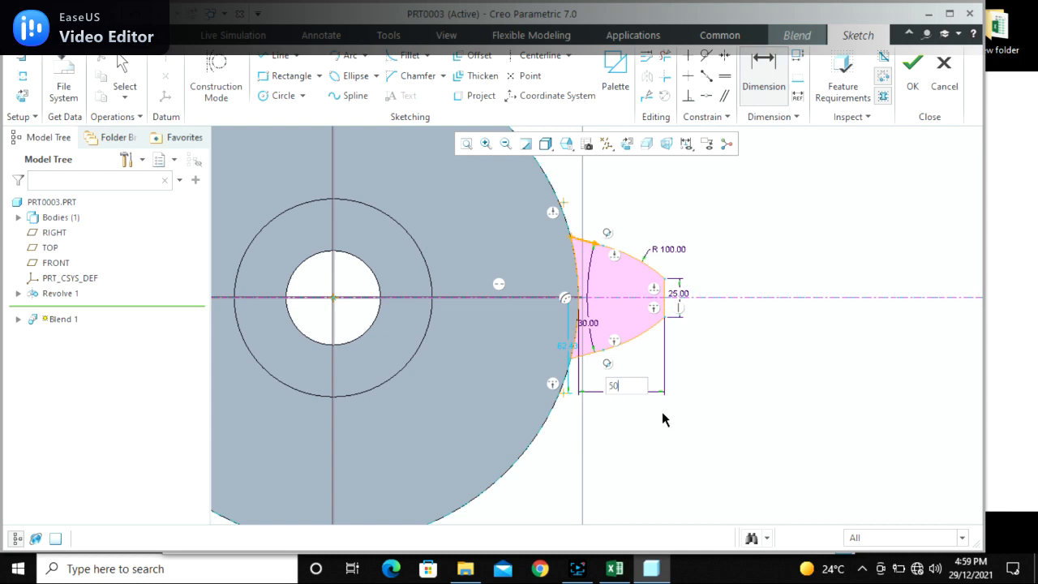
{"action": "key", "text": "Return"}
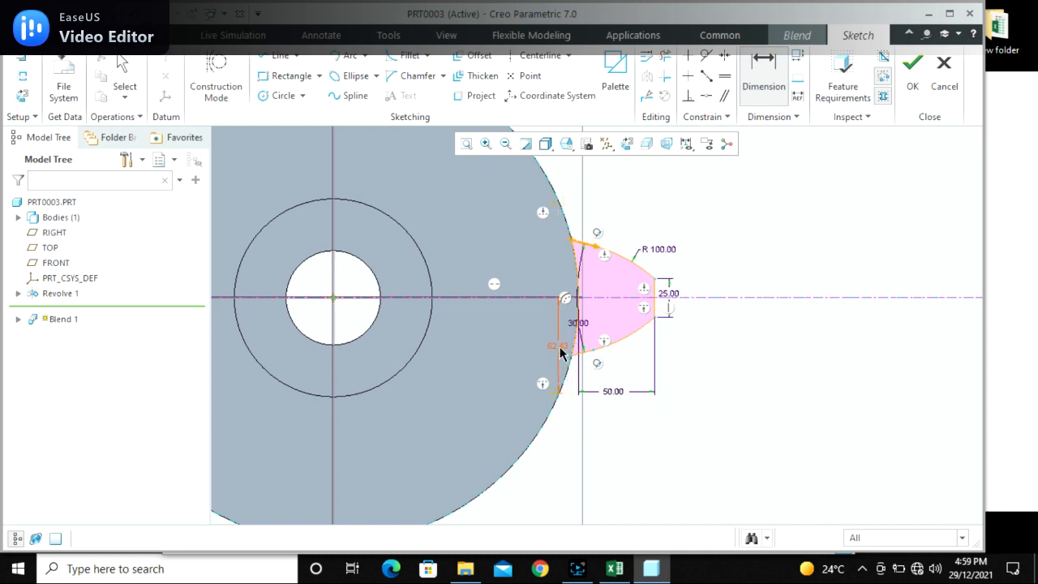
Dimension the vertical distance between the tooth's two base corners on the disc edge at 60
{"action": "scroll", "coordinate": [567, 442], "scroll_direction": "up", "scroll_amount": 2}
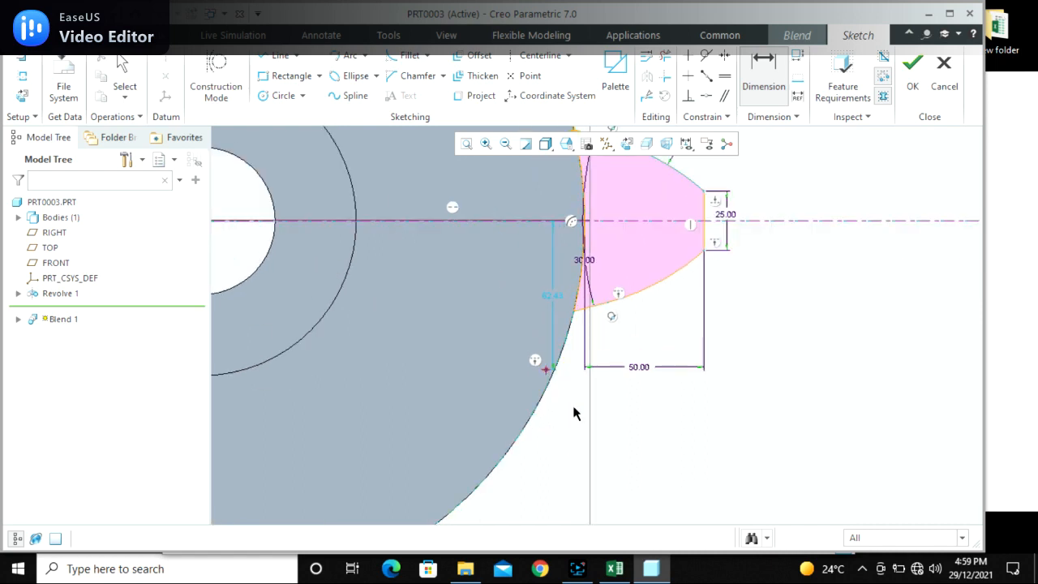
{"action": "scroll", "coordinate": [576, 411], "scroll_direction": "down", "scroll_amount": 1}
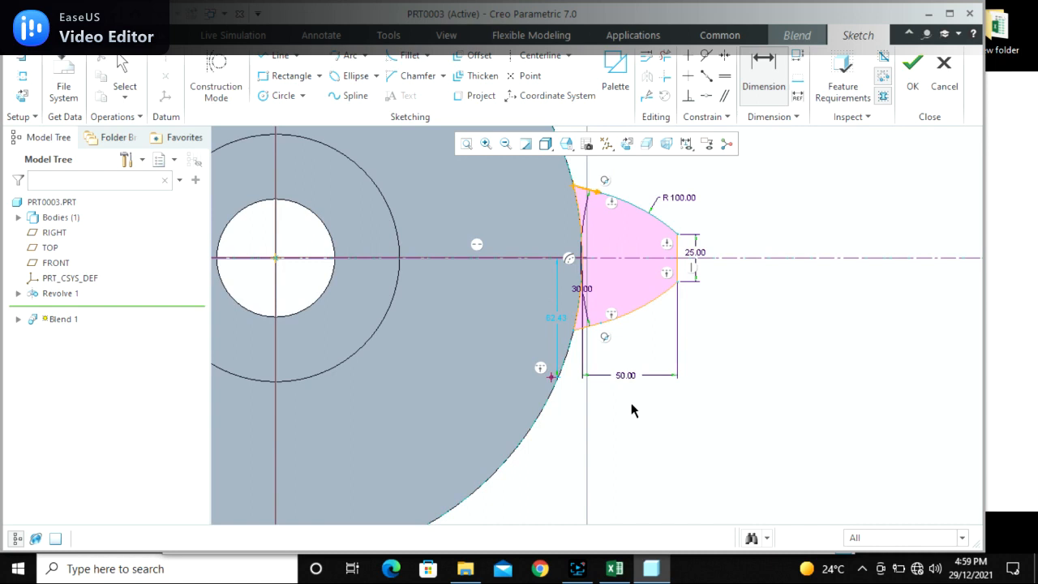
{"action": "left_click", "coordinate": [776, 71]}
{"action": "left_click", "coordinate": [575, 189]}
{"action": "left_click", "coordinate": [574, 329]}
{"action": "middle_click", "coordinate": [554, 289]}
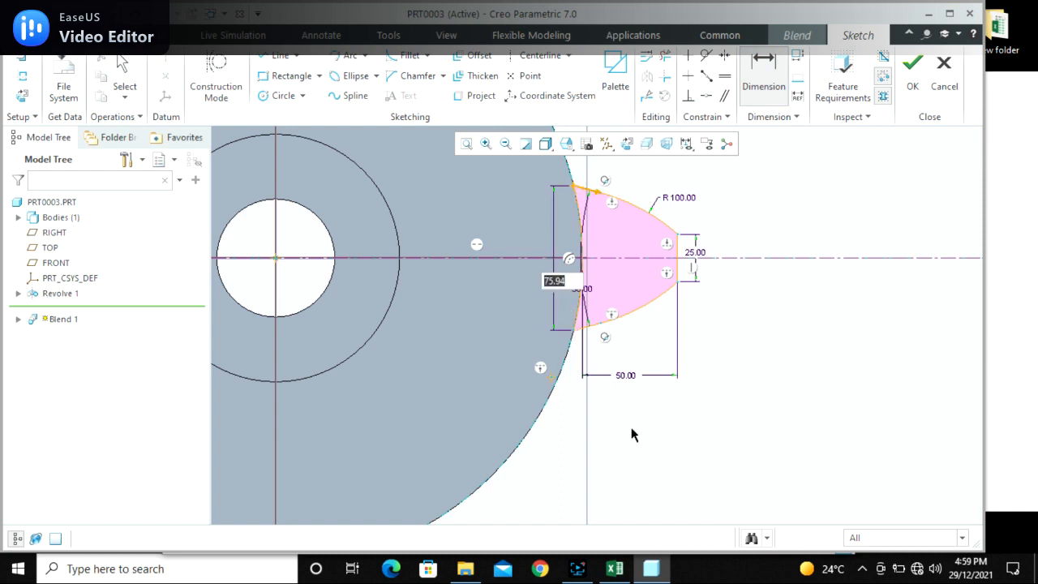
{"action": "type", "text": "60"}
{"action": "key", "text": "Return"}
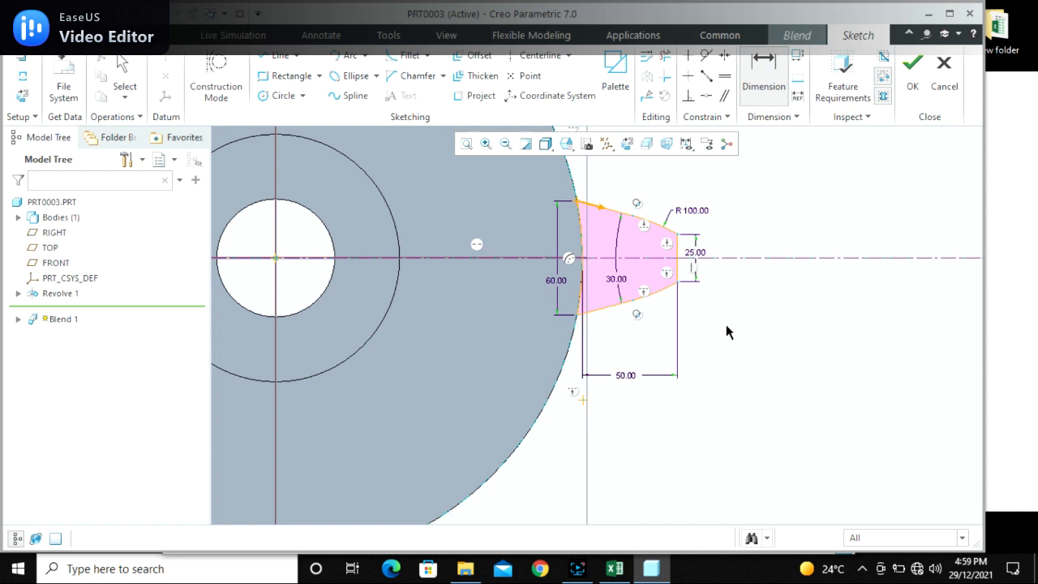
Save the tooth sketch as the section file S2D0006.SEC in the 10. Blend folder
{"action": "scroll", "coordinate": [725, 324], "scroll_direction": "up", "scroll_amount": 3}
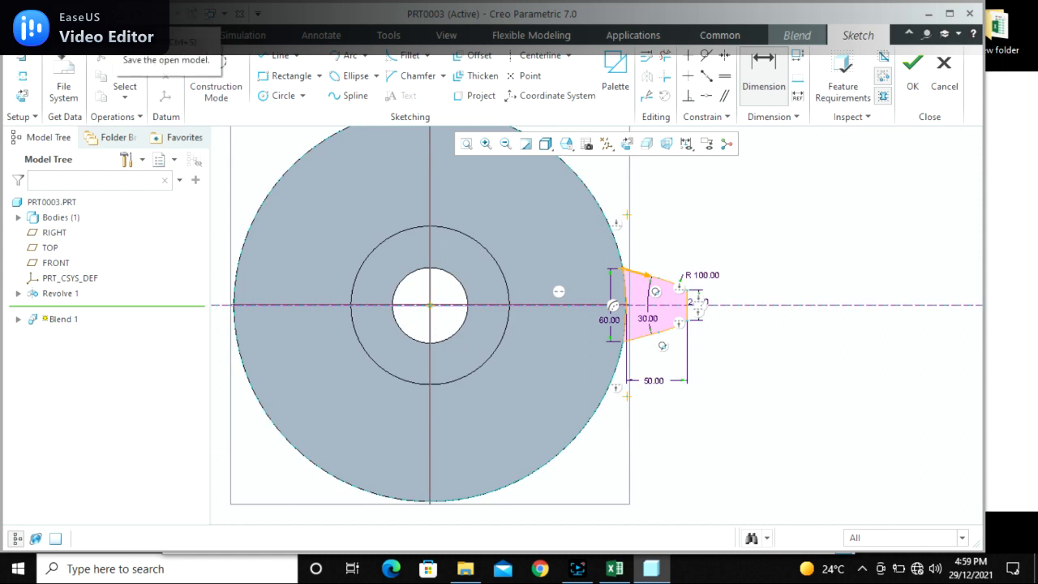
{"action": "left_click", "coordinate": [175, 14]}
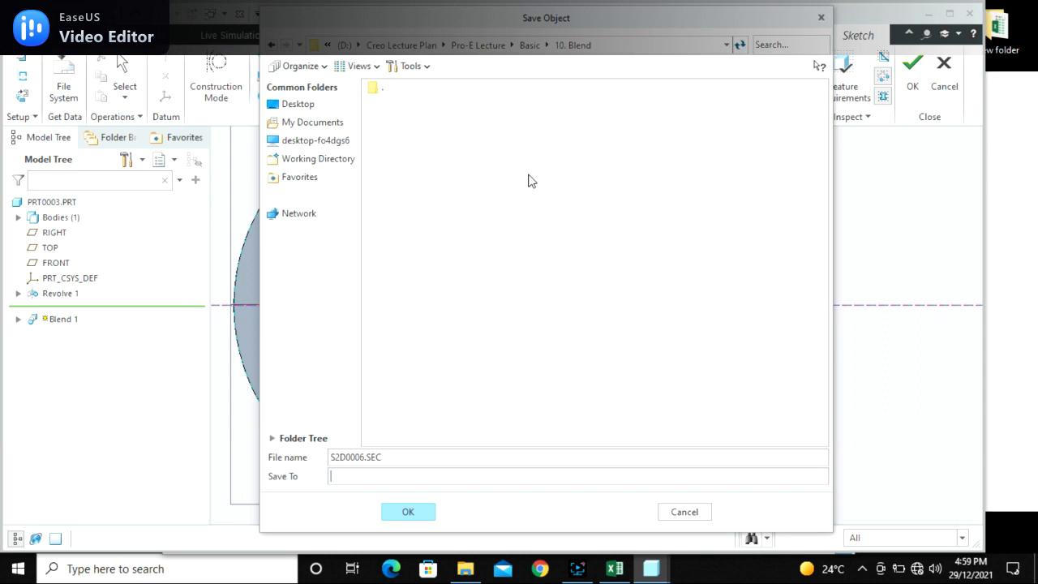
{"action": "key", "text": "Return"}
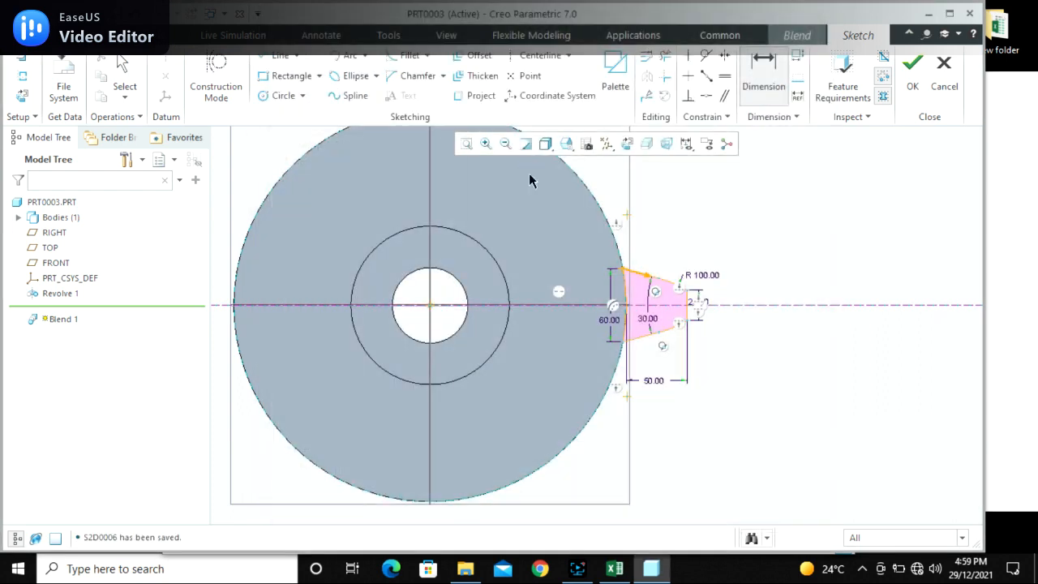
{"action": "left_click_drag", "start_coordinate": [89, 533], "coordinate": [183, 533]}
{"action": "left_click", "coordinate": [196, 537]}
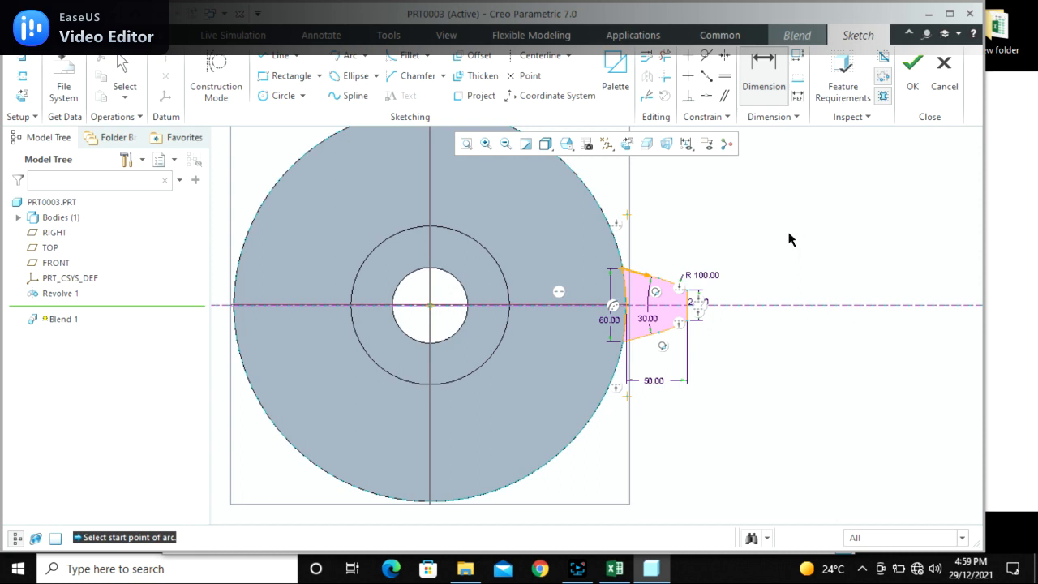
Accept the completed tooth sketch as the blend's first section
{"action": "scroll", "coordinate": [786, 229], "scroll_direction": "up", "scroll_amount": 2}
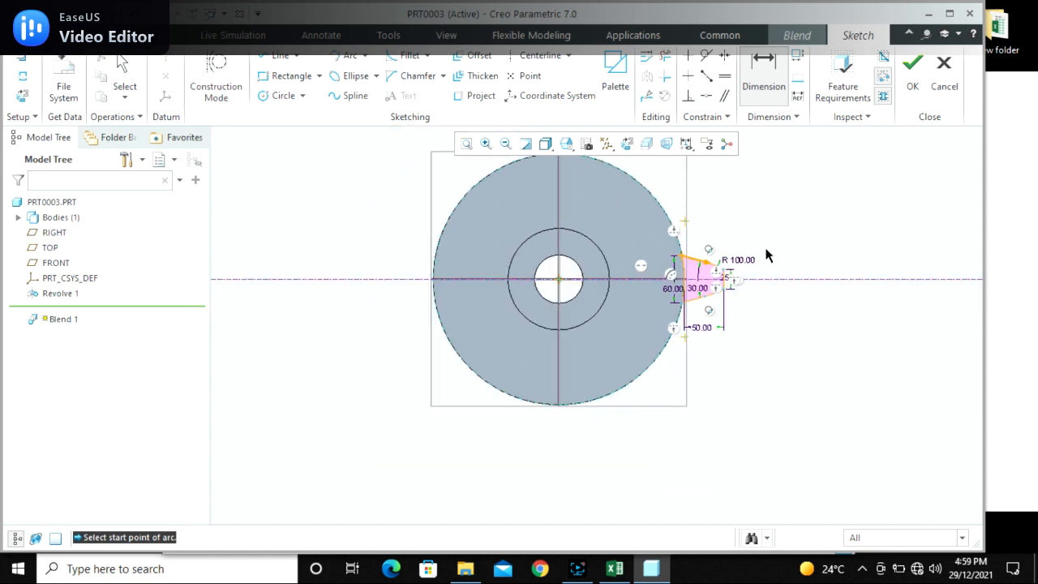
{"action": "scroll", "coordinate": [762, 251], "scroll_direction": "down", "scroll_amount": 1}
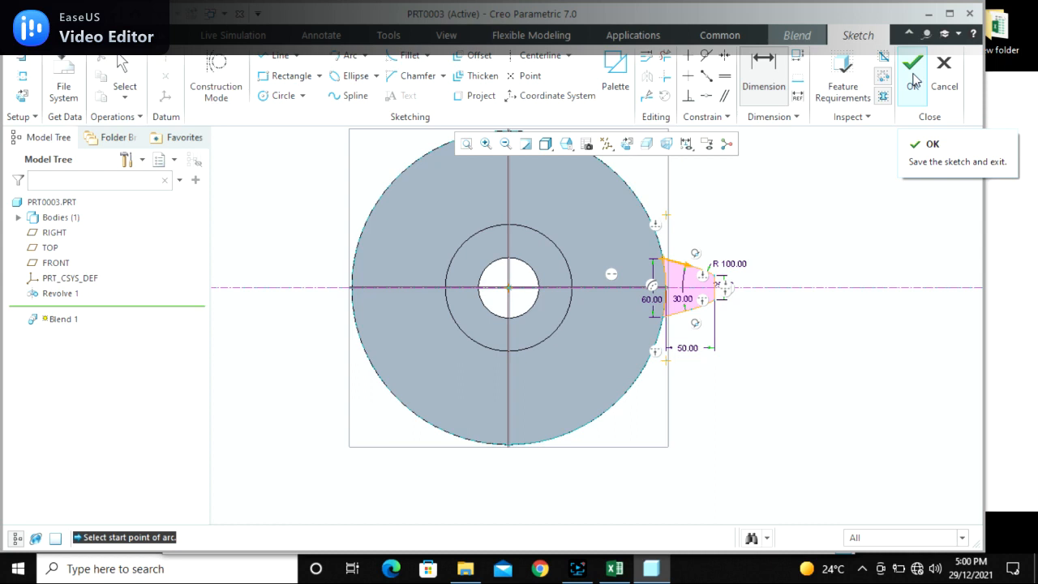
{"action": "left_click", "coordinate": [912, 73]}
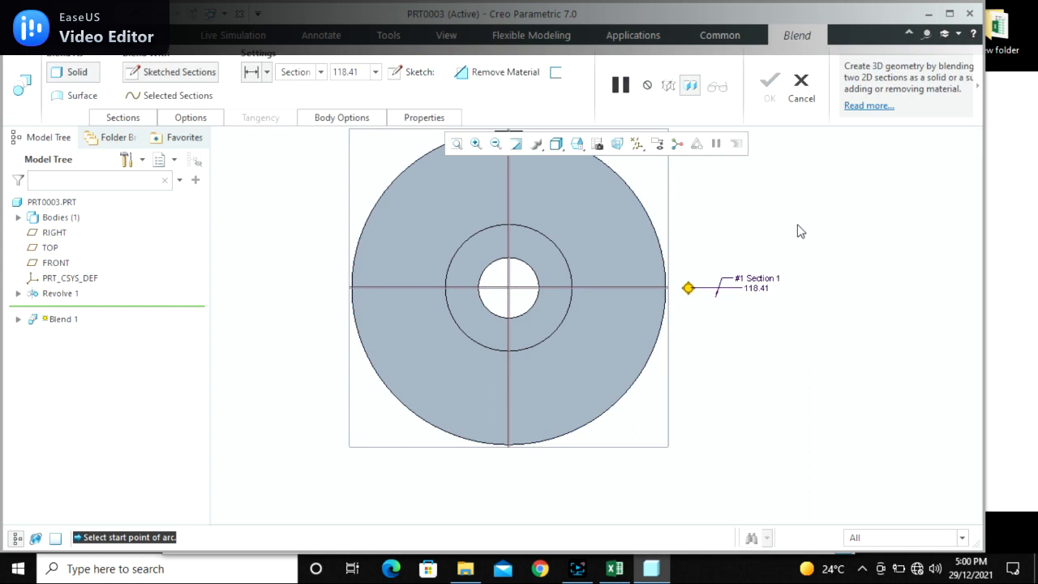
Define Section 2's sketch plane by reference through the disc's upper flat face and open its sketch
{"action": "scroll", "coordinate": [456, 277], "scroll_direction": "down", "scroll_amount": 1}
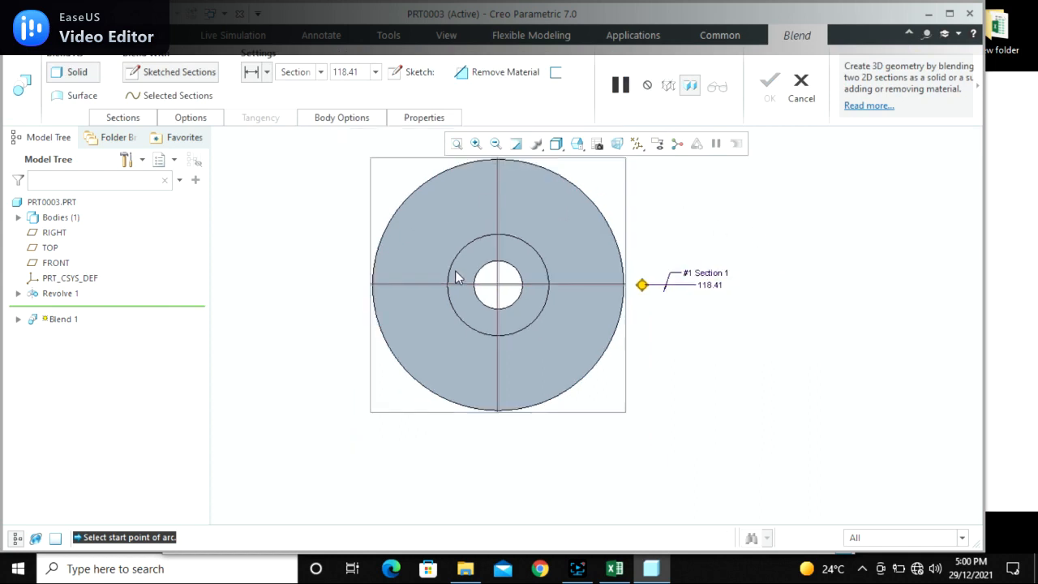
{"action": "mouse_move", "coordinate": [450, 273]}
{"action": "middle_mouse_down"}
{"action": "mouse_move", "coordinate": [440, 389]}
{"action": "mouse_move", "coordinate": [421, 396]}
{"action": "mouse_move", "coordinate": [430, 388]}
{"action": "mouse_move", "coordinate": [423, 412]}
{"action": "middle_mouse_up"}
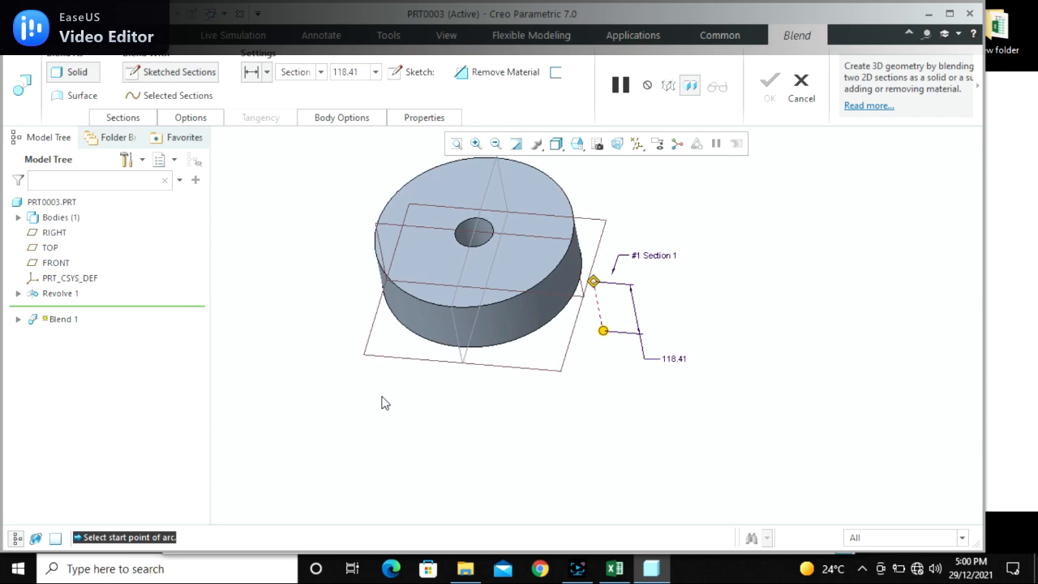
{"action": "middle_click_drag", "start_coordinate": [452, 378], "coordinate": [464, 353]}
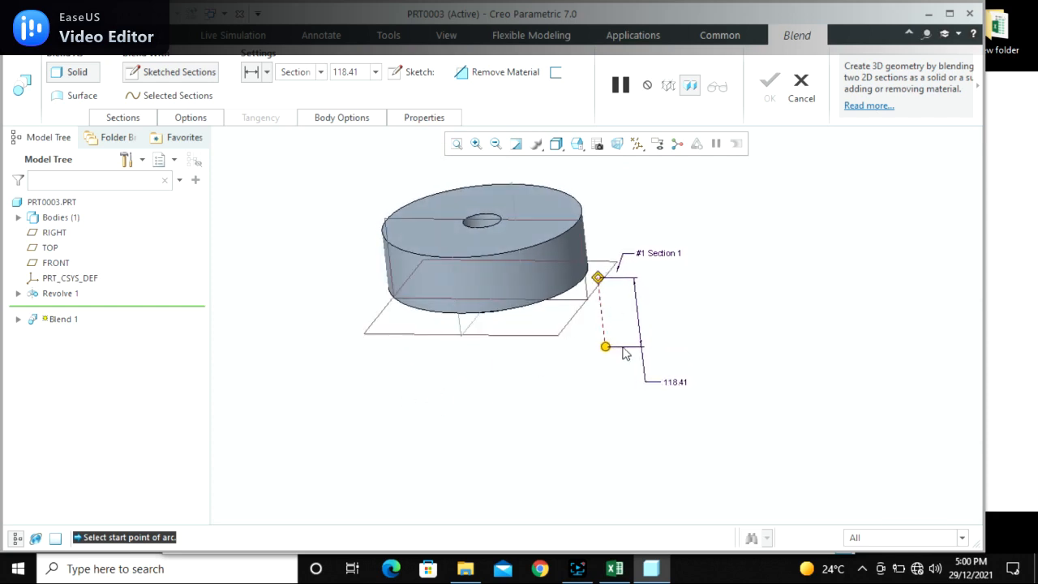
{"action": "left_click", "coordinate": [138, 119]}
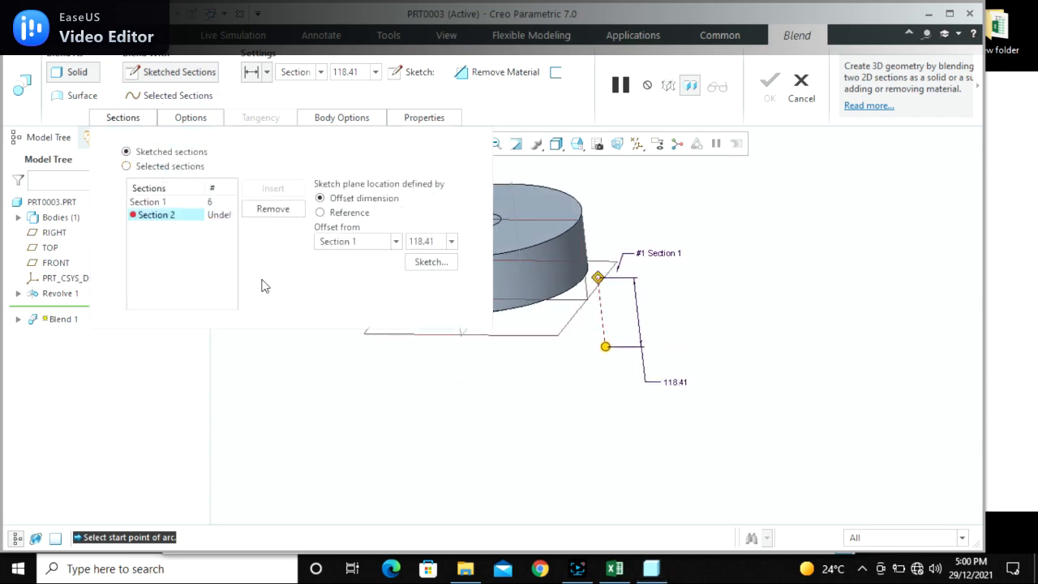
{"action": "left_click", "coordinate": [321, 212]}
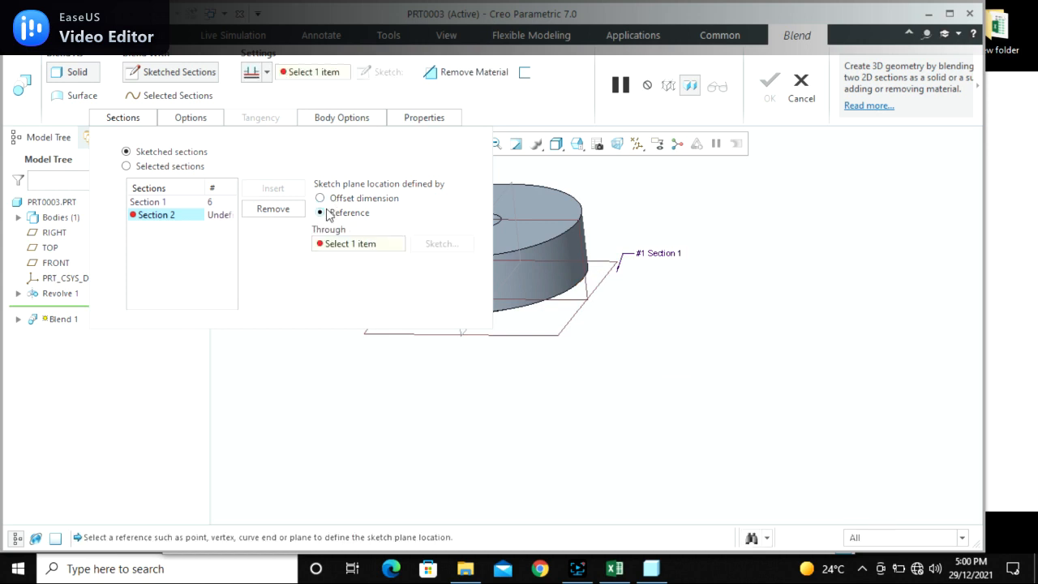
{"action": "left_click", "coordinate": [551, 212]}
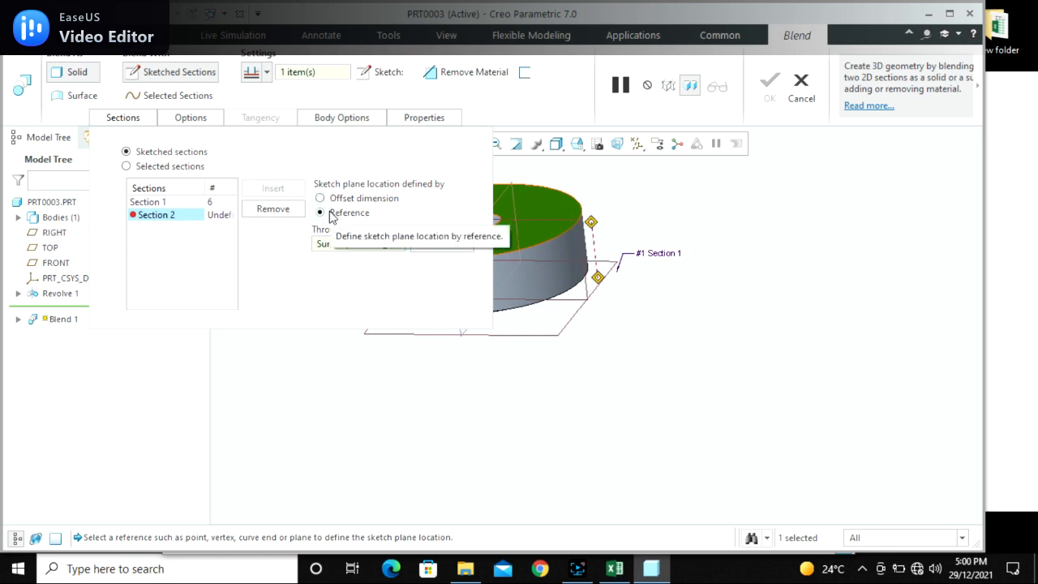
{"action": "left_click", "coordinate": [439, 245]}
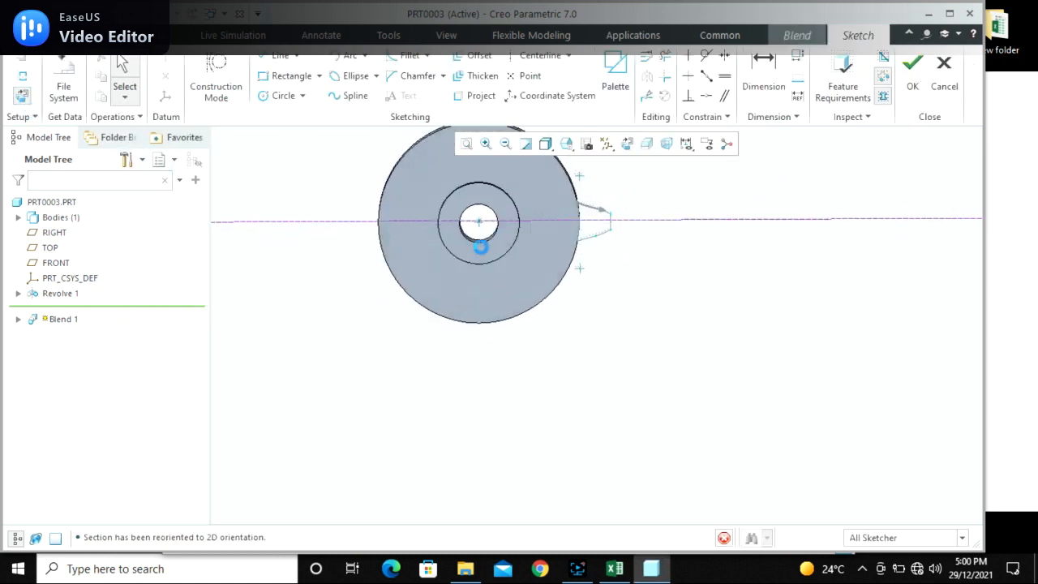
Draw an inclined centerline through the disc's center and set its angle from the horizontal centerline to 10 degrees
{"action": "scroll", "coordinate": [600, 206], "scroll_direction": "up", "scroll_amount": 6}
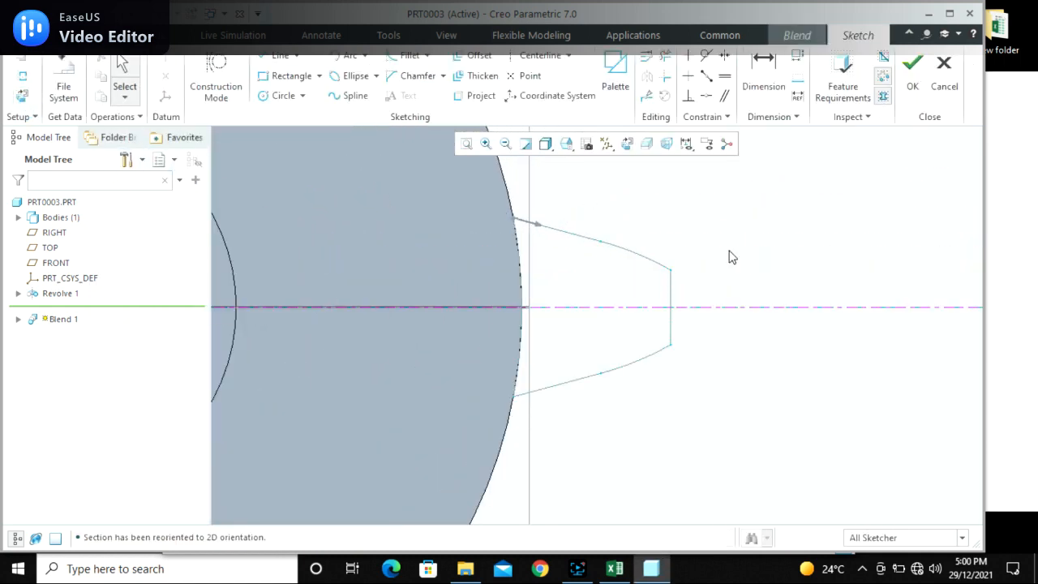
{"action": "scroll", "coordinate": [606, 263], "scroll_direction": "down", "scroll_amount": 2}
{"action": "scroll", "coordinate": [606, 264], "scroll_direction": "down", "scroll_amount": 2}
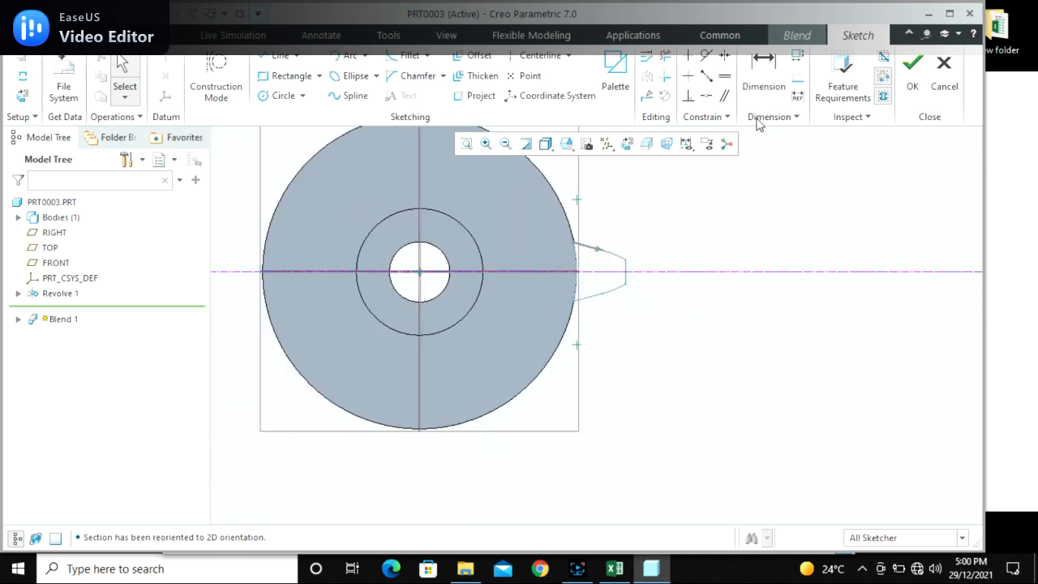
{"action": "left_click", "coordinate": [541, 55]}
{"action": "left_click", "coordinate": [418, 273]}
{"action": "left_click", "coordinate": [665, 229]}
{"action": "middle_click", "coordinate": [699, 247]}
{"action": "left_click_drag", "start_coordinate": [470, 271], "coordinate": [579, 268]}
{"action": "double_click", "coordinate": [578, 268]}
{"action": "type", "text": "10"}
{"action": "key", "text": "Return"}
{"action": "left_click", "coordinate": [651, 375]}
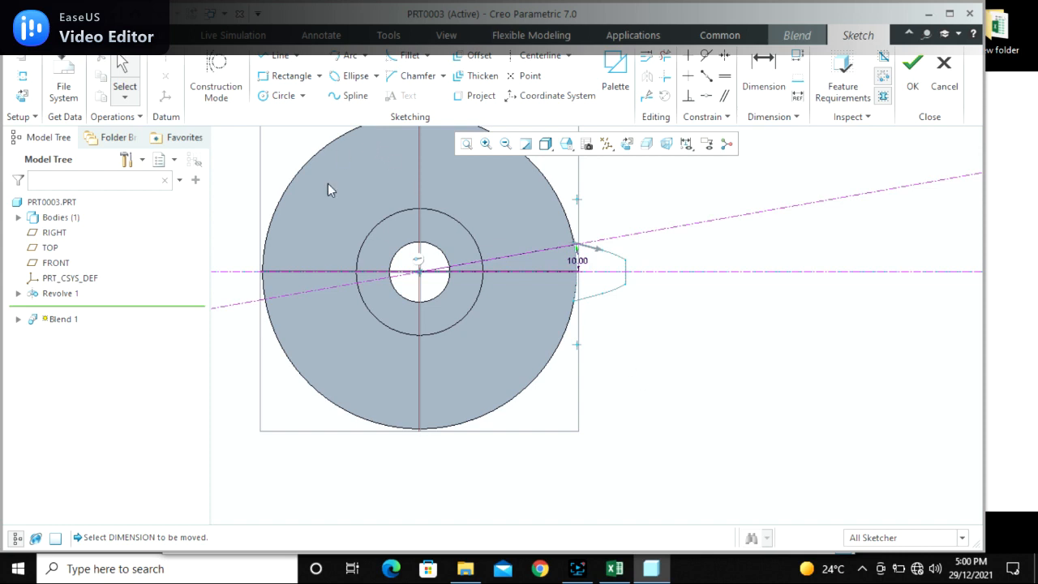
Import the saved section s2d0006.sec into the sketch and place it in the empty area beside the disc
{"action": "left_click", "coordinate": [64, 85]}
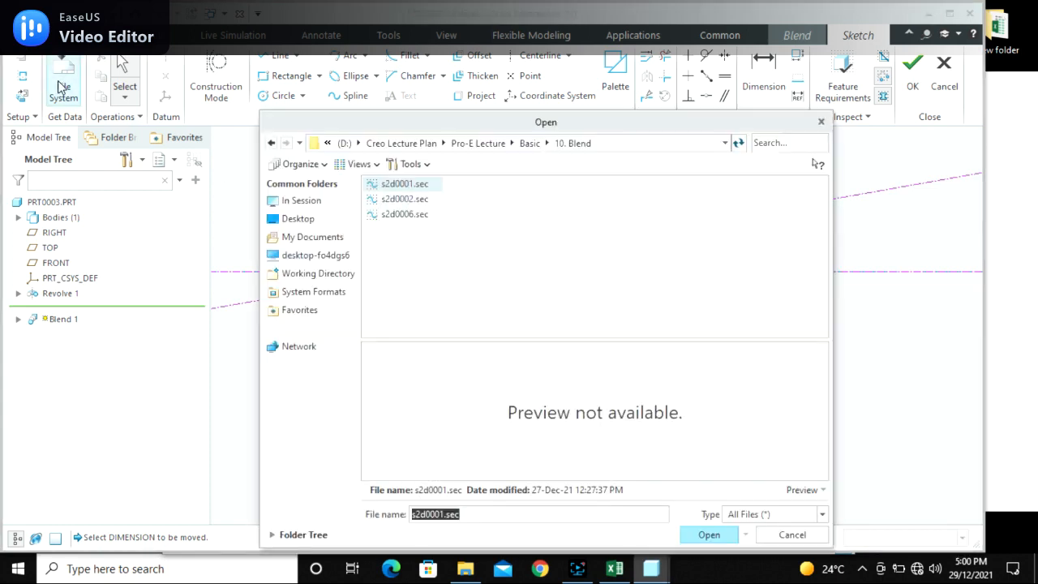
{"action": "left_click", "coordinate": [385, 215]}
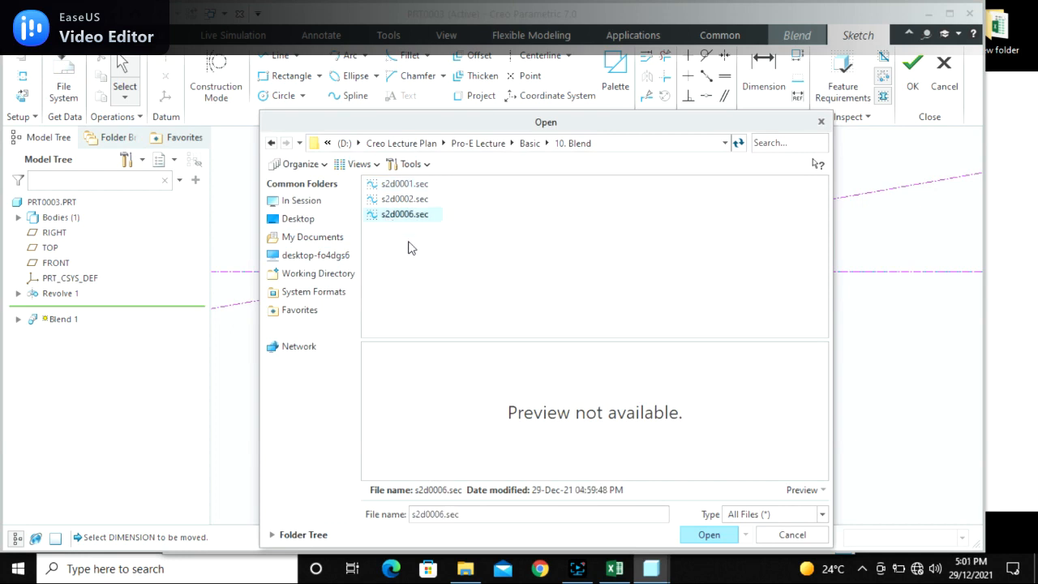
{"action": "middle_click", "coordinate": [408, 242]}
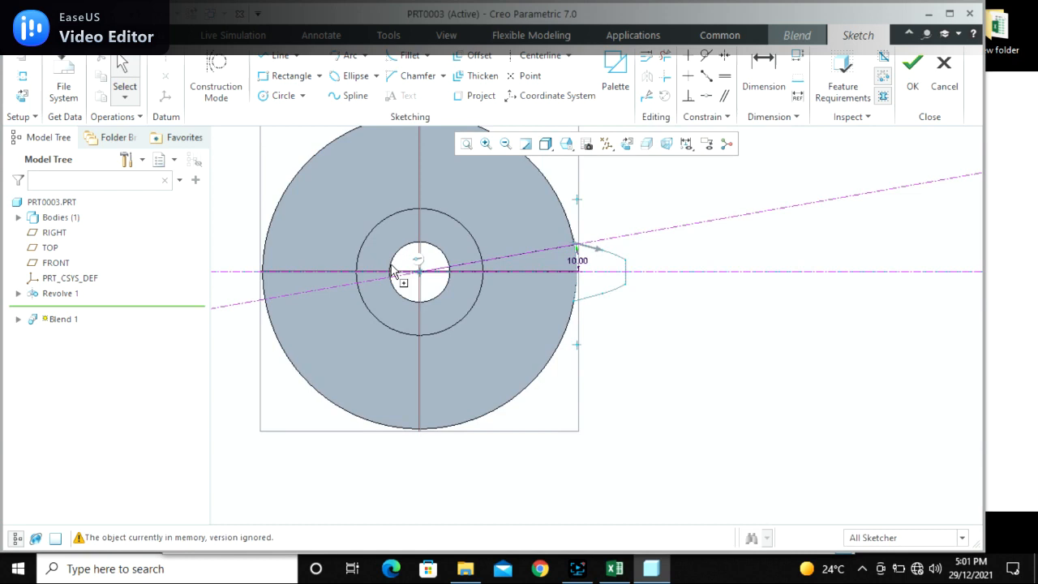
{"action": "scroll", "coordinate": [392, 269], "scroll_direction": "up", "scroll_amount": 2}
{"action": "left_click", "coordinate": [617, 347]}
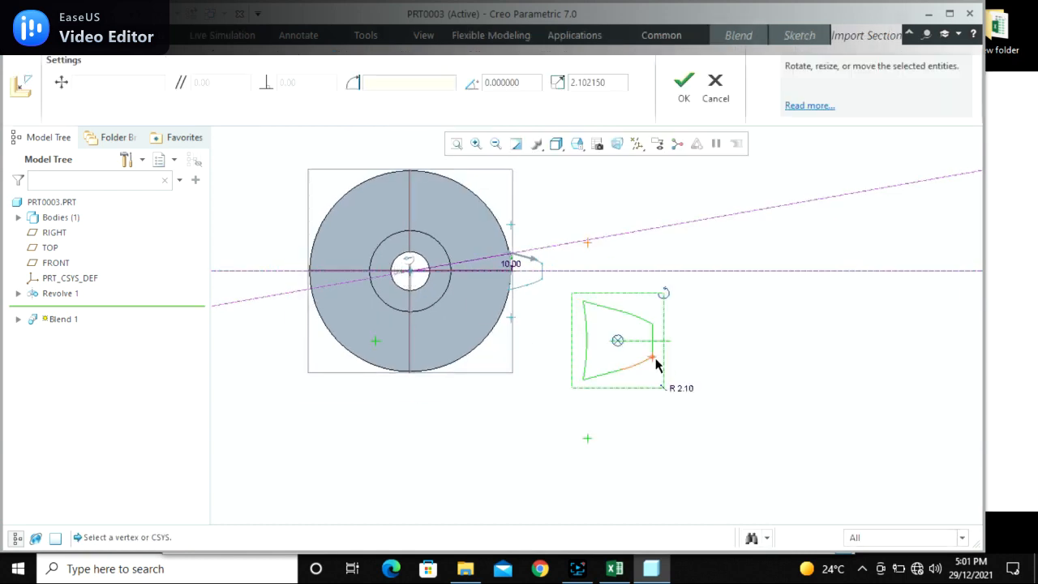
{"action": "scroll", "coordinate": [653, 381], "scroll_direction": "down", "scroll_amount": 1}
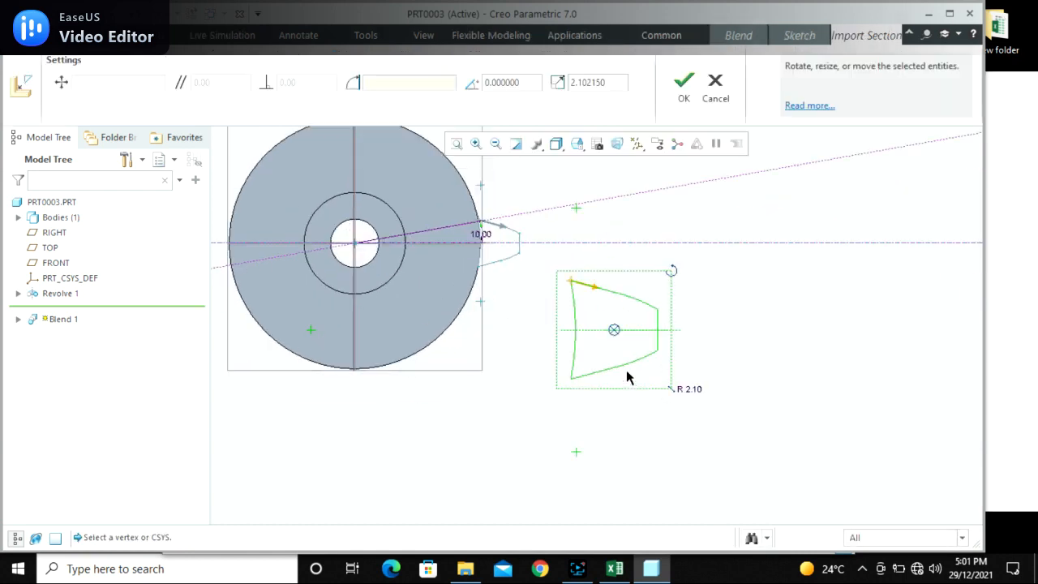
Set the imported section's scale to 1 and move its placement handle to the midpoint of the tooth's root arc
{"action": "double_click", "coordinate": [606, 81]}
{"action": "type", "text": "1"}
{"action": "key", "text": "Return"}
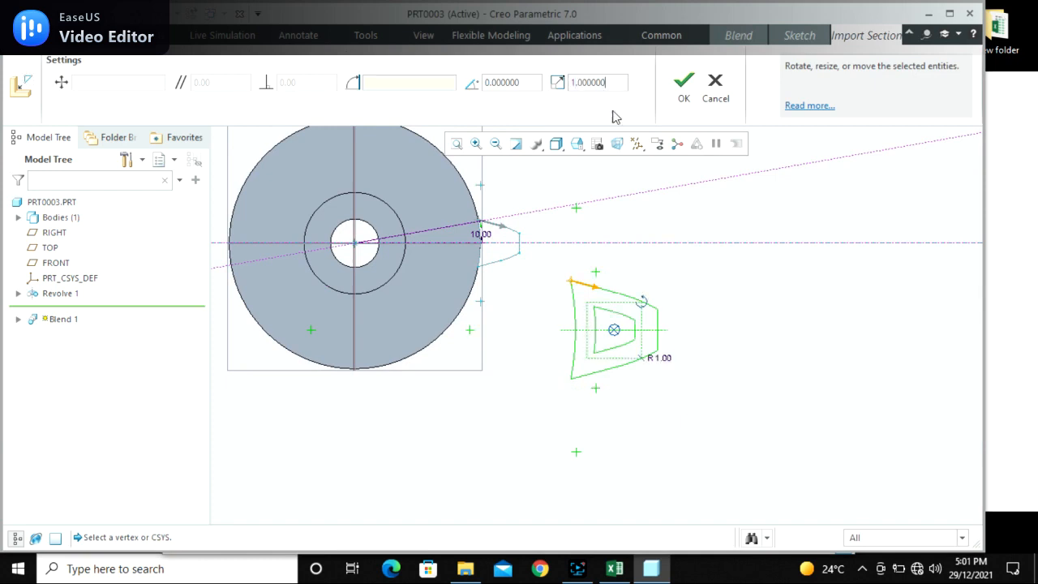
{"action": "scroll", "coordinate": [594, 290], "scroll_direction": "down", "scroll_amount": 3}
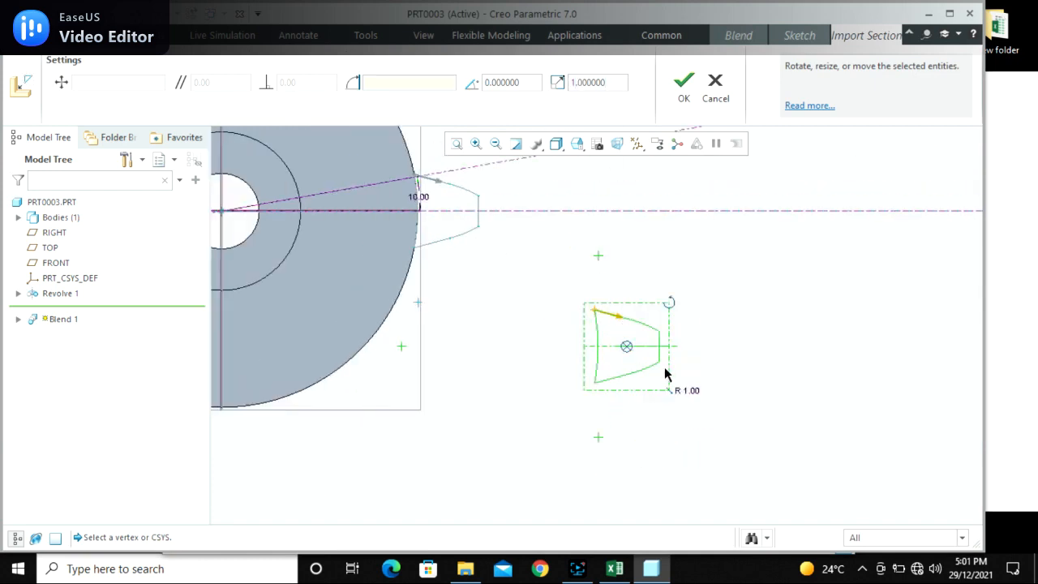
{"action": "left_click_drag", "start_coordinate": [626, 349], "coordinate": [593, 351]}
{"action": "scroll", "coordinate": [548, 411], "scroll_direction": "down", "scroll_amount": 2}
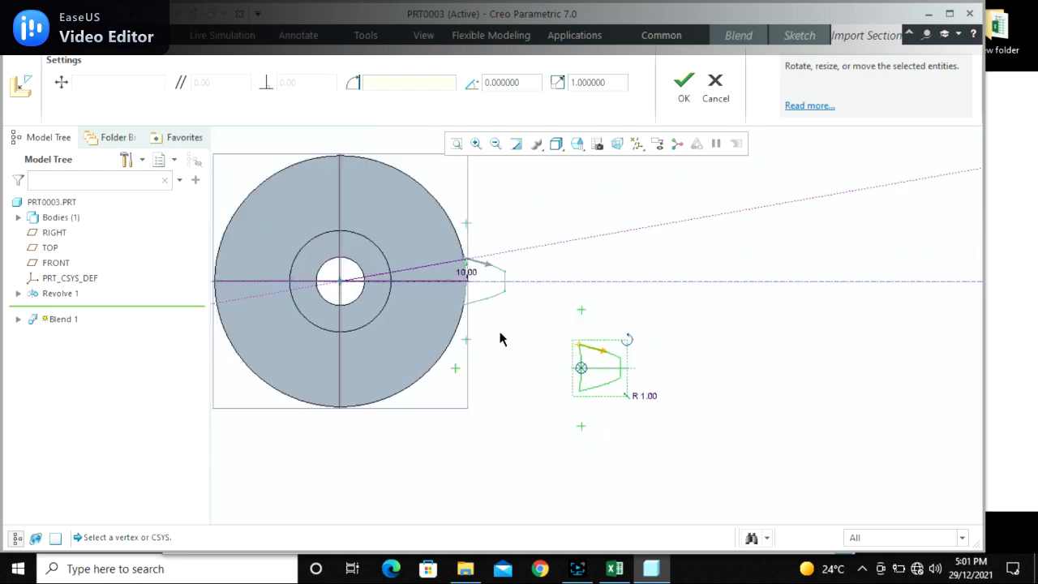
Set the imported section's rotation angle to 10 degrees
{"action": "scroll", "coordinate": [466, 267], "scroll_direction": "up", "scroll_amount": 5}
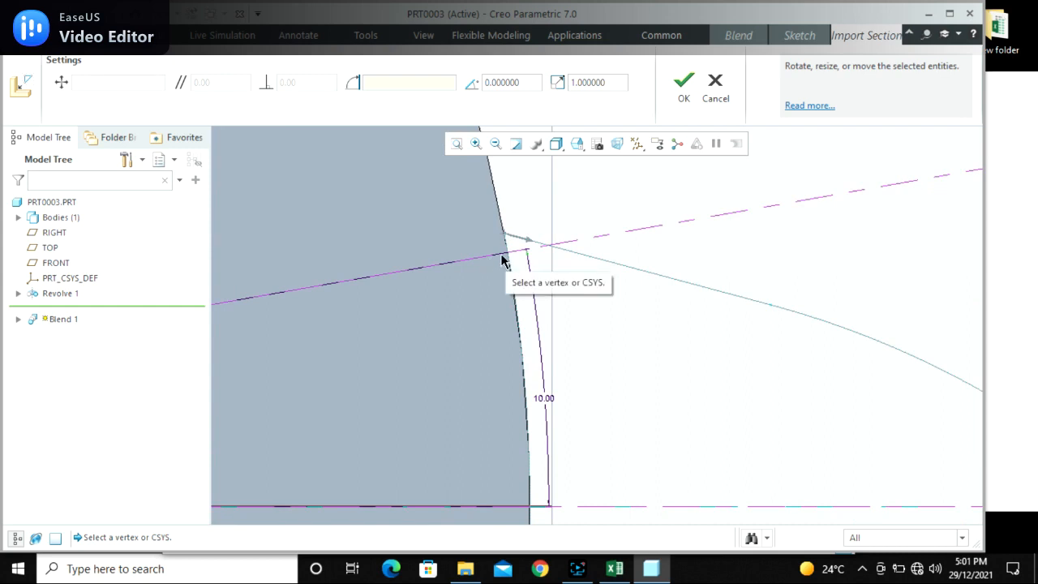
{"action": "scroll", "coordinate": [503, 258], "scroll_direction": "down", "scroll_amount": 3}
{"action": "scroll", "coordinate": [523, 290], "scroll_direction": "down", "scroll_amount": 3}
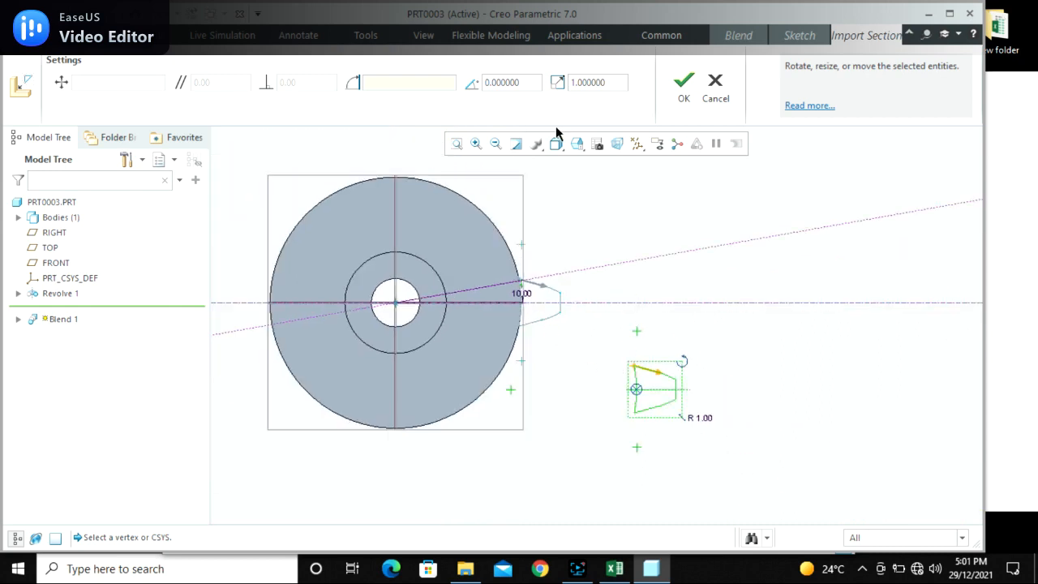
{"action": "left_click", "coordinate": [524, 84]}
{"action": "type", "text": "10"}
{"action": "key", "text": "Return"}
{"action": "scroll", "coordinate": [669, 398], "scroll_direction": "up", "scroll_amount": 3}
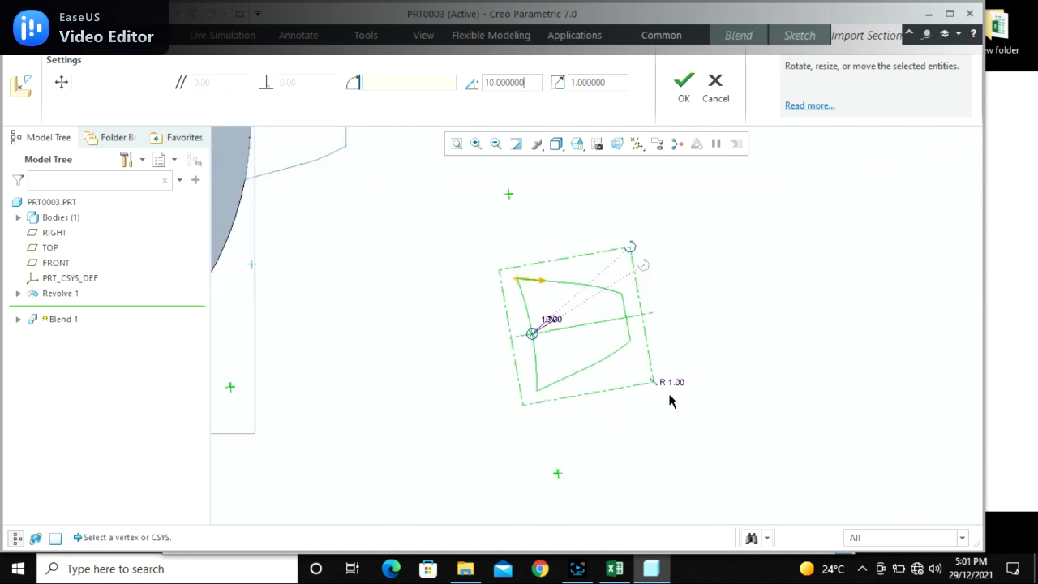
{"action": "scroll", "coordinate": [662, 321], "scroll_direction": "down", "scroll_amount": 1}
{"action": "scroll", "coordinate": [592, 361], "scroll_direction": "down", "scroll_amount": 1}
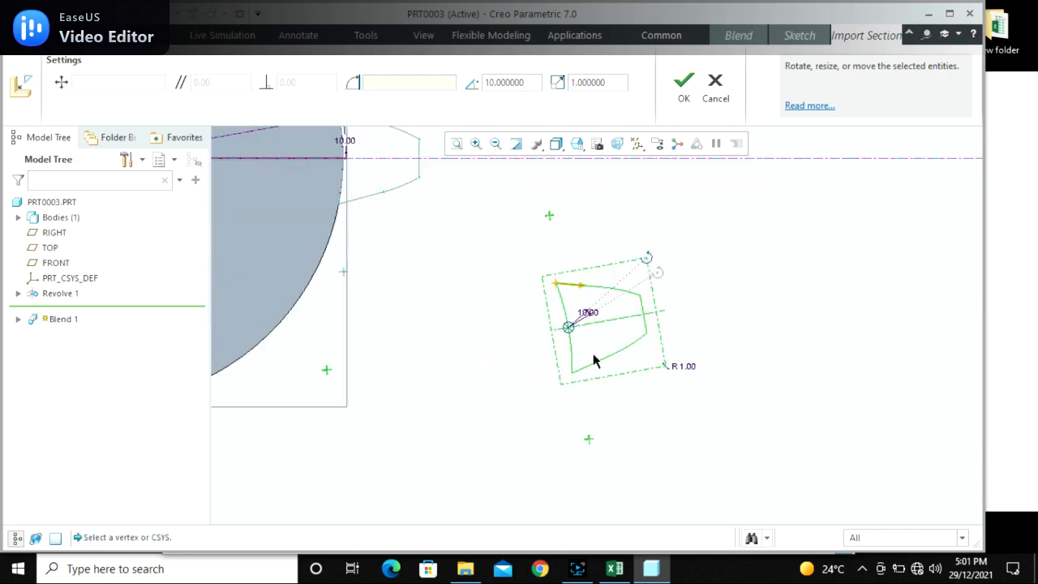
{"action": "scroll", "coordinate": [570, 333], "scroll_direction": "down", "scroll_amount": 3}
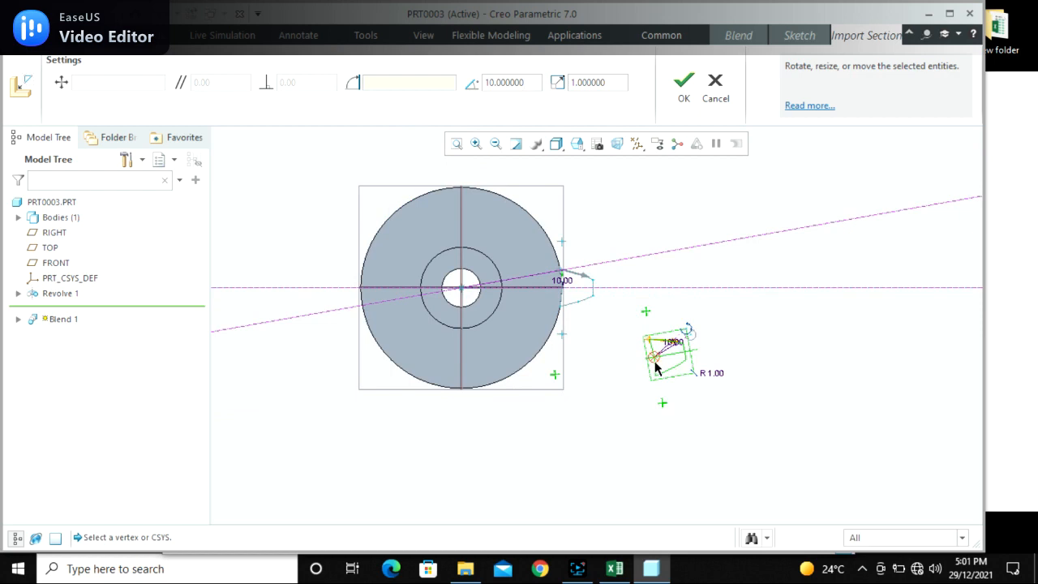
Place the imported tooth profile where the inclined centerline meets the disc's outer edge and accept the import
{"action": "left_click_drag", "start_coordinate": [656, 365], "coordinate": [559, 274]}
{"action": "scroll", "coordinate": [560, 275], "scroll_direction": "up", "scroll_amount": 4}
{"action": "scroll", "coordinate": [559, 275], "scroll_direction": "up", "scroll_amount": 4}
{"action": "left_click_drag", "start_coordinate": [563, 224], "coordinate": [573, 271]}
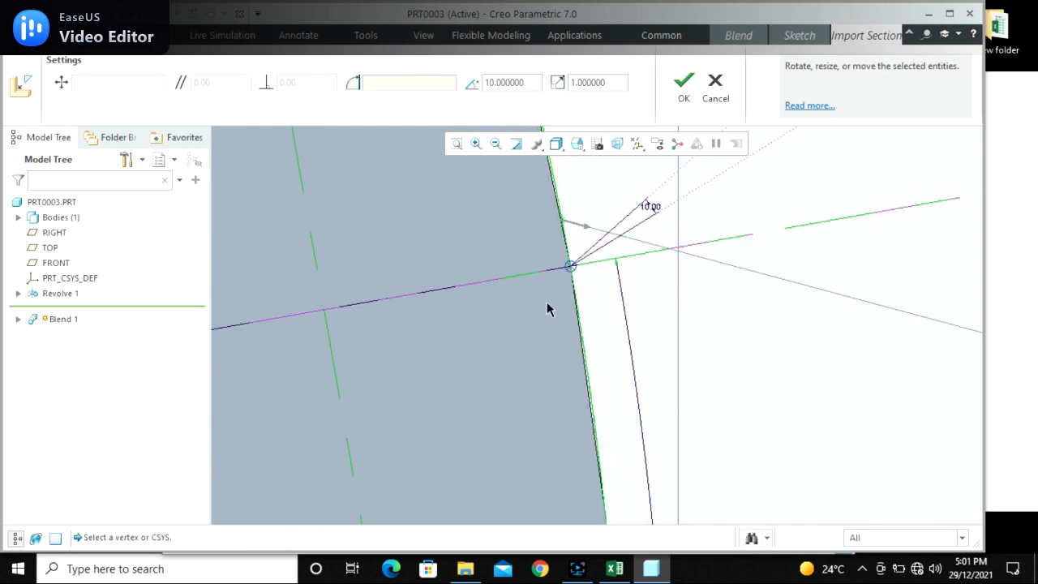
{"action": "scroll", "coordinate": [544, 302], "scroll_direction": "down", "scroll_amount": 2}
{"action": "scroll", "coordinate": [546, 297], "scroll_direction": "down", "scroll_amount": 2}
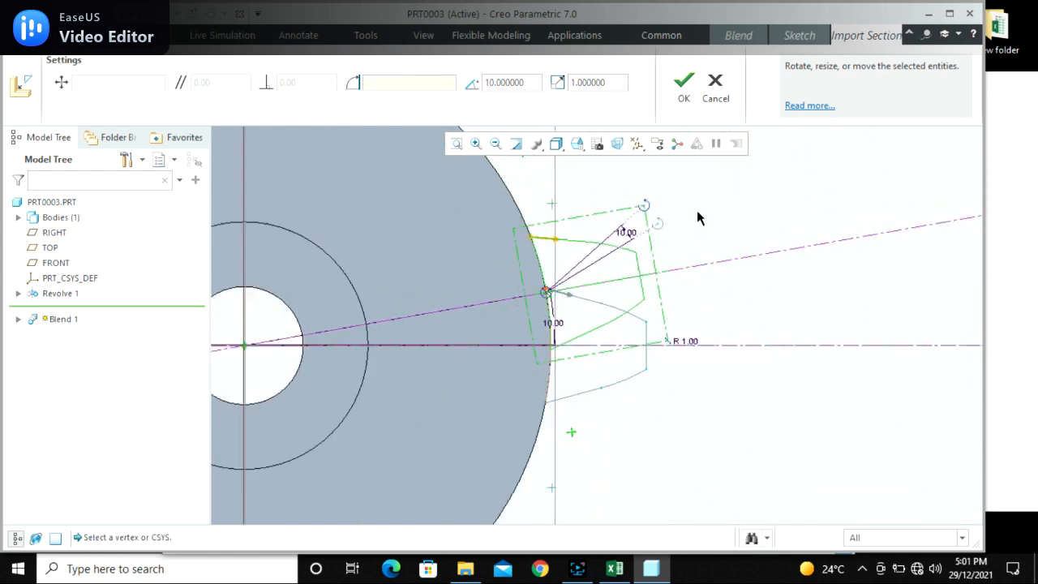
{"action": "middle_click", "coordinate": [714, 198]}
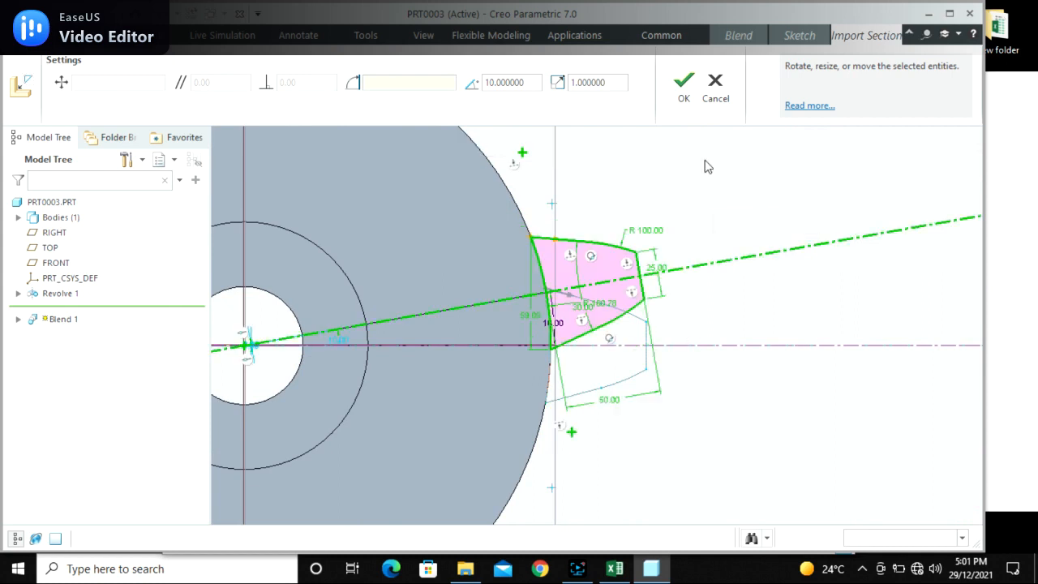
{"action": "left_click", "coordinate": [682, 219]}
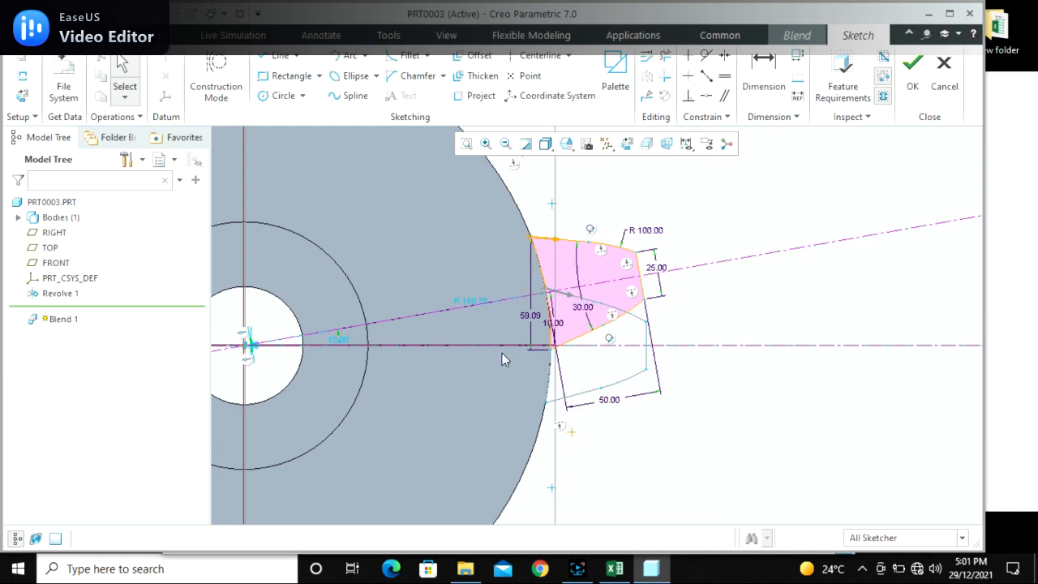
Replace the vertical dimension at the tooth's root with an aligned dimension between the root arc's two endpoints
{"action": "scroll", "coordinate": [507, 333], "scroll_direction": "up", "scroll_amount": 1}
{"action": "left_click", "coordinate": [527, 323]}
{"action": "key", "text": "Delete"}
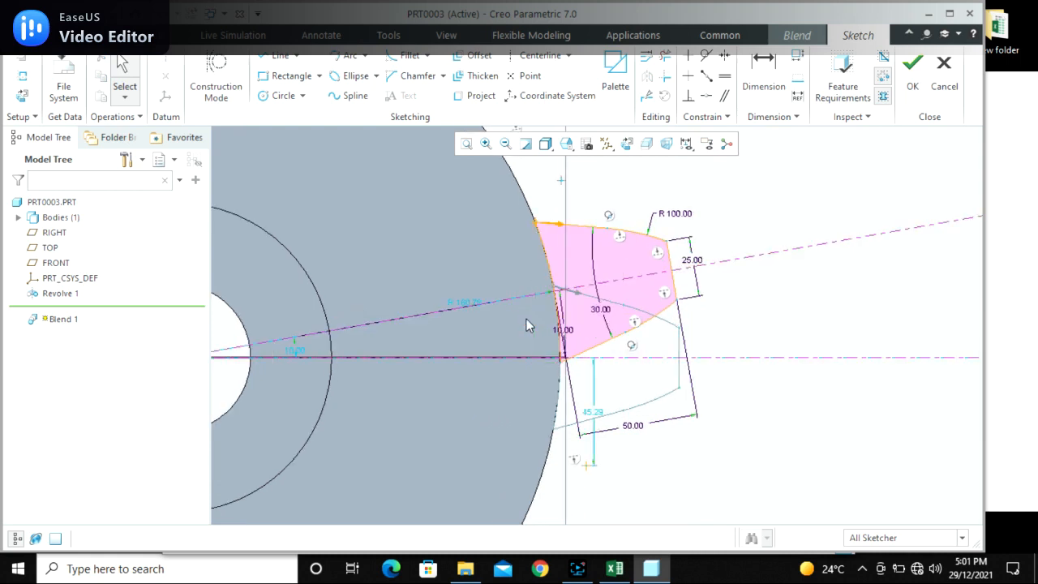
{"action": "left_click", "coordinate": [758, 73]}
{"action": "left_click", "coordinate": [535, 222]}
{"action": "left_click", "coordinate": [562, 362]}
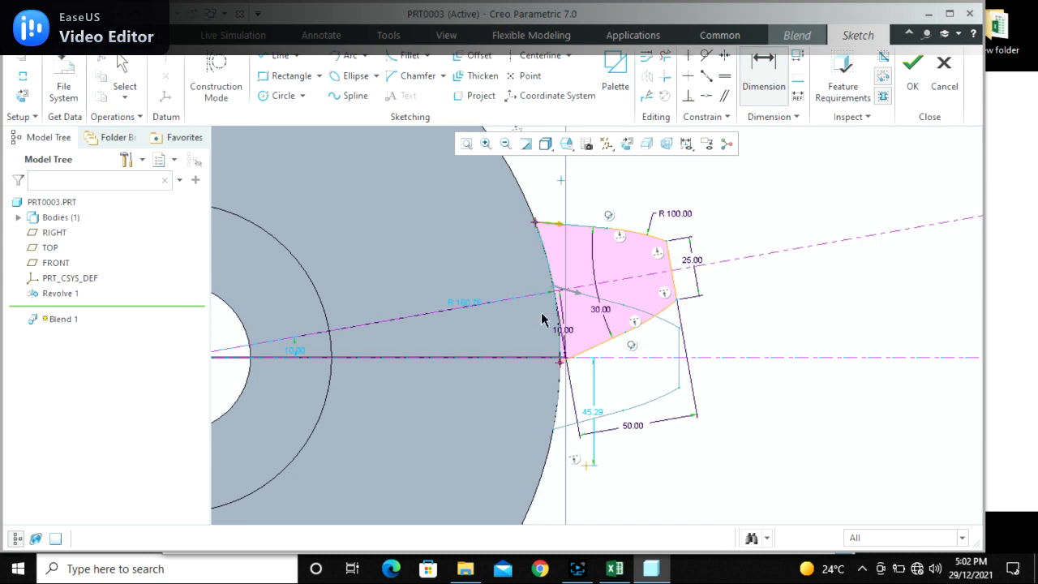
{"action": "middle_click", "coordinate": [546, 303]}
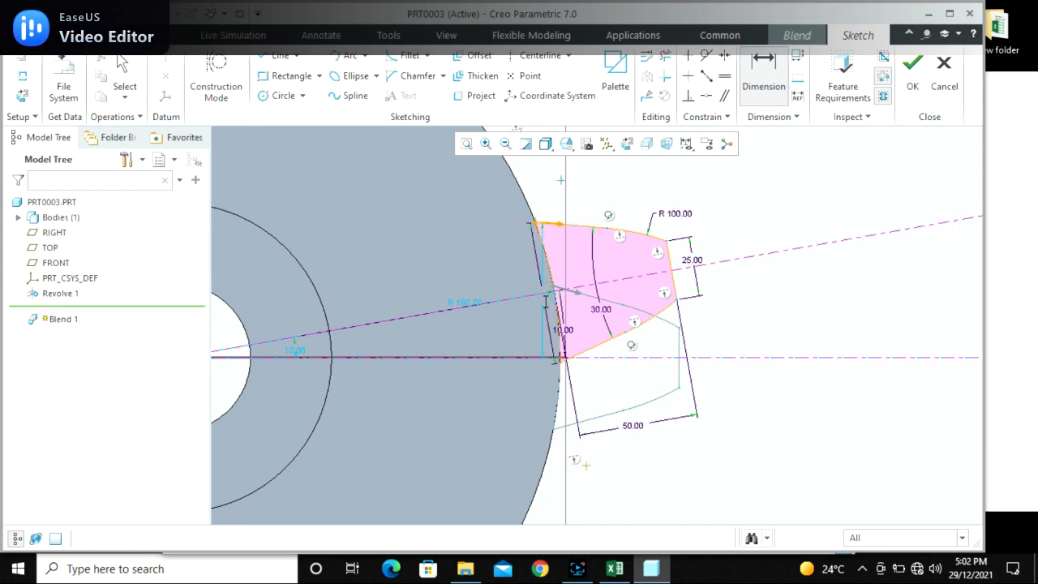
{"action": "middle_click", "coordinate": [517, 330]}
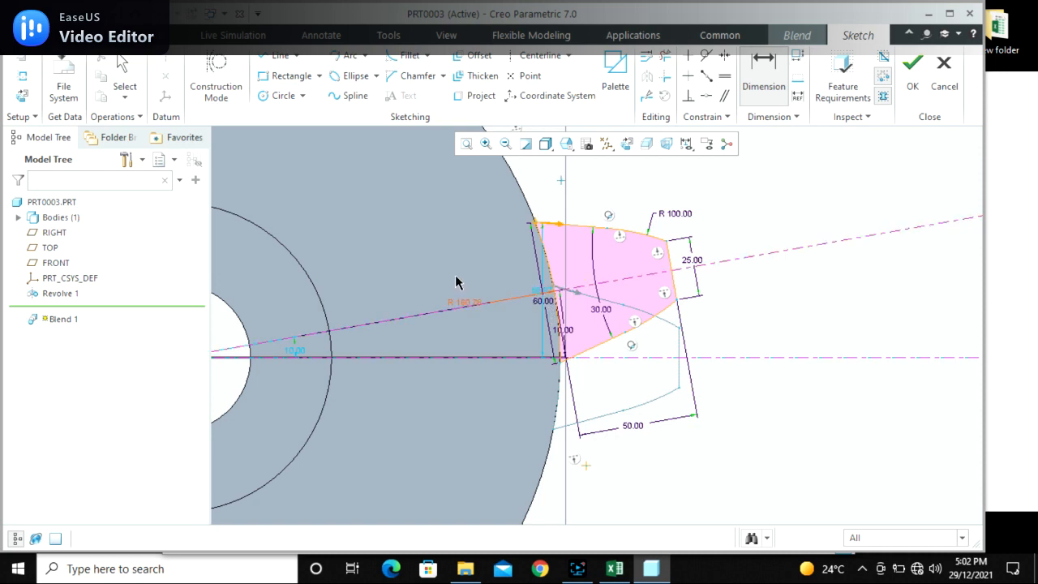
{"action": "middle_click", "coordinate": [355, 350]}
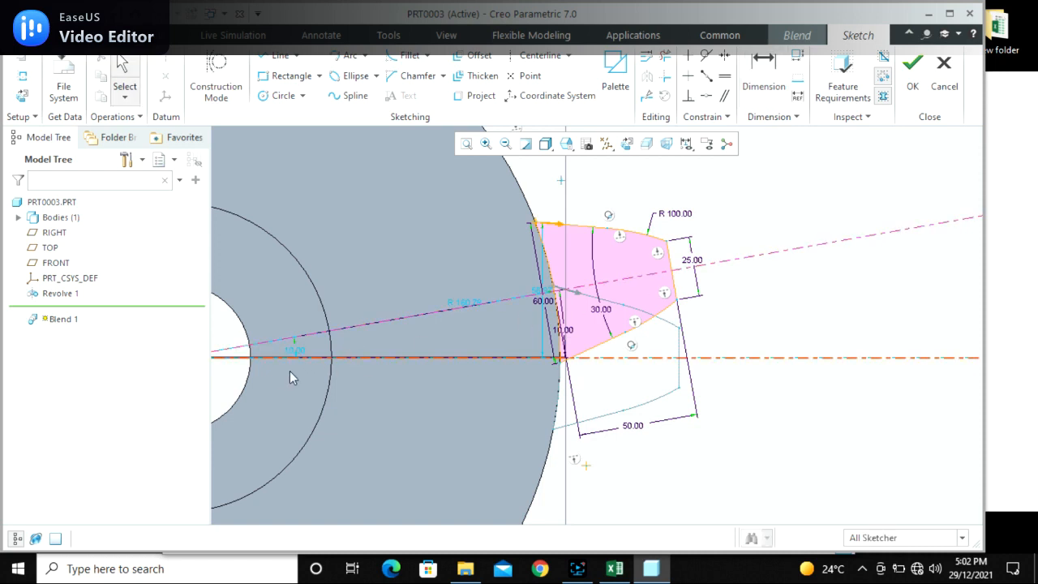
Try a 15 degree angle for the inclined centerline and undo the change
{"action": "double_click", "coordinate": [299, 349]}
{"action": "type", "text": "15"}
{"action": "key", "text": "Return"}
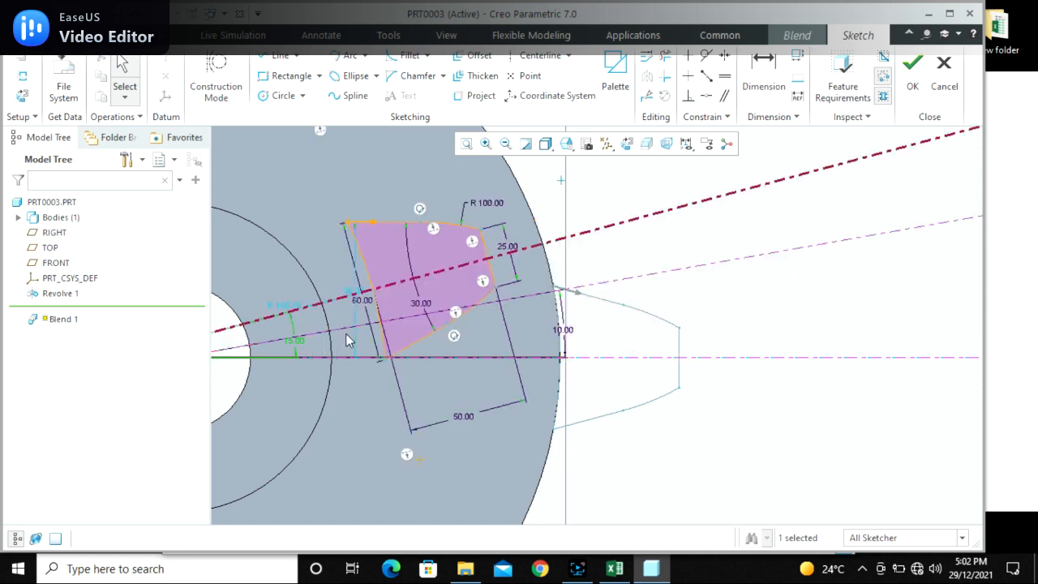
{"action": "key", "text": "ctrl+z"}
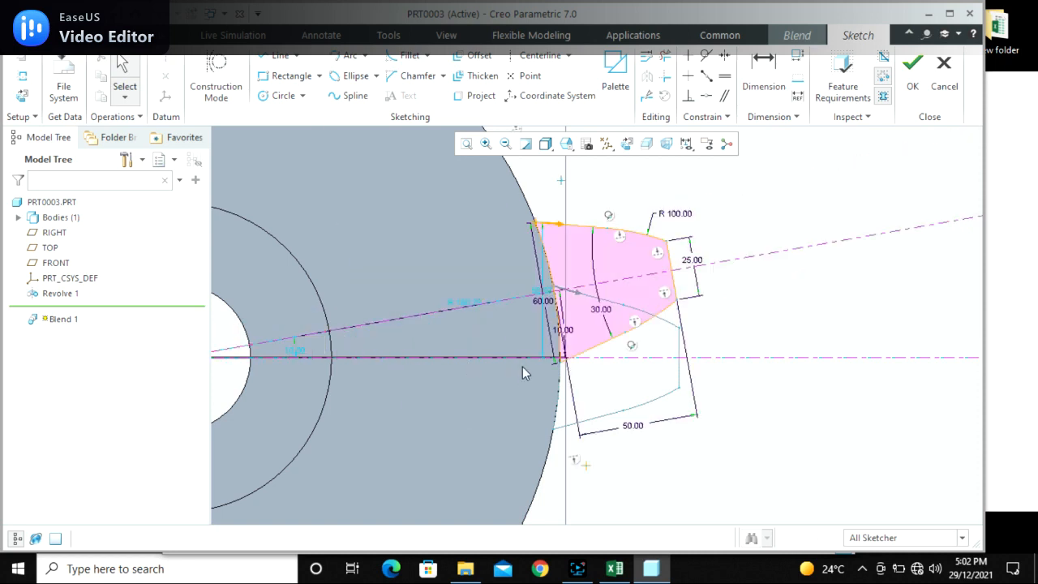
Make both root endpoints of the tooth profile coincident with the disc's outer edge
{"action": "left_click", "coordinate": [706, 95]}
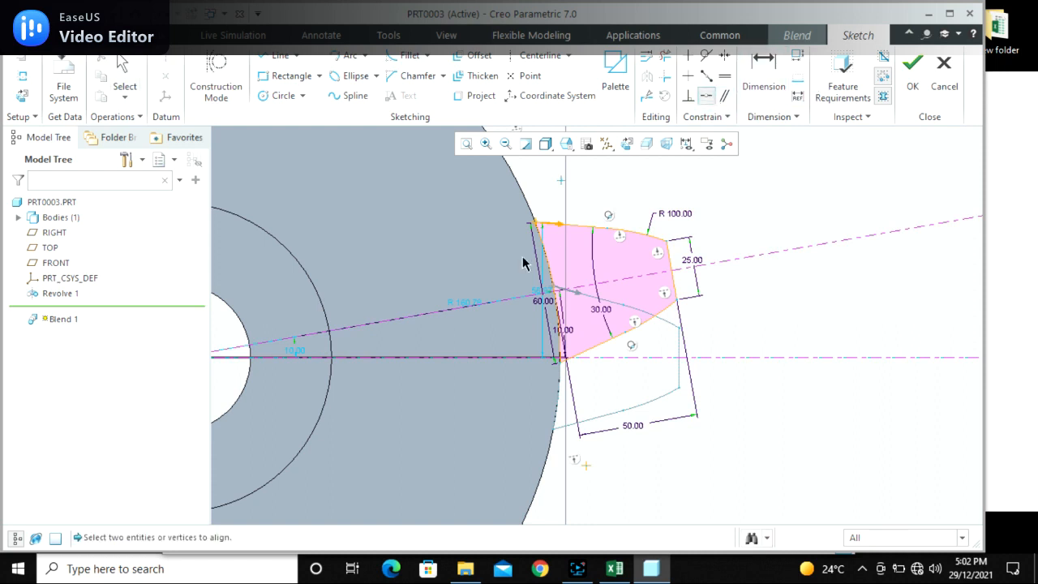
{"action": "left_click", "coordinate": [536, 224]}
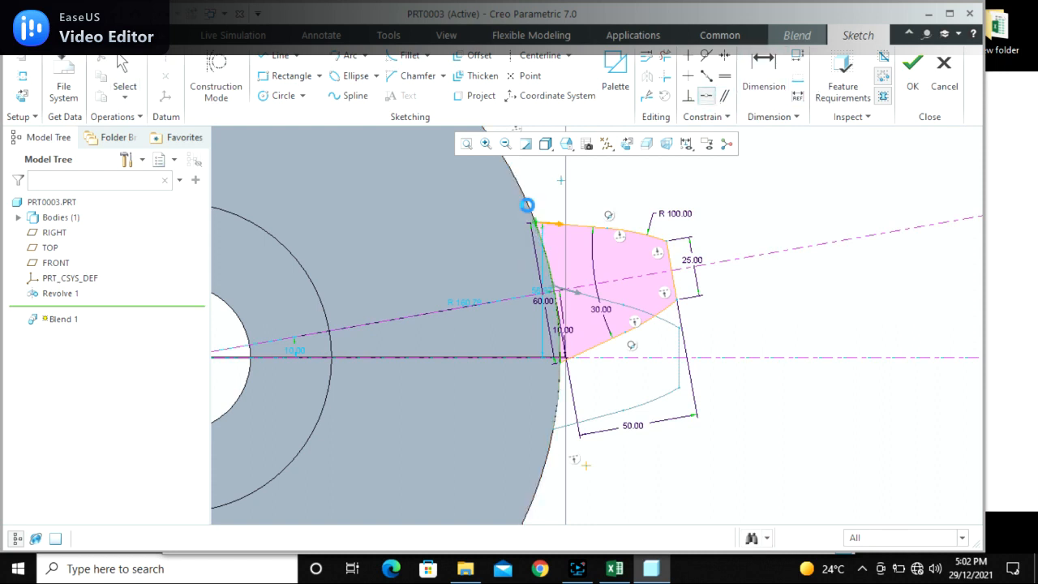
{"action": "left_click", "coordinate": [530, 210]}
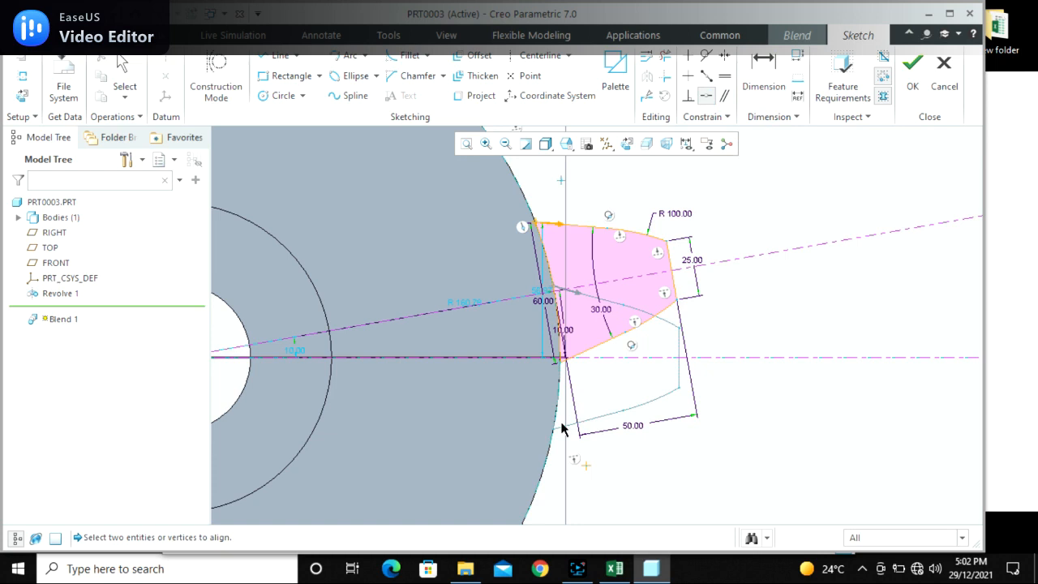
{"action": "scroll", "coordinate": [557, 375], "scroll_direction": "up", "scroll_amount": 4}
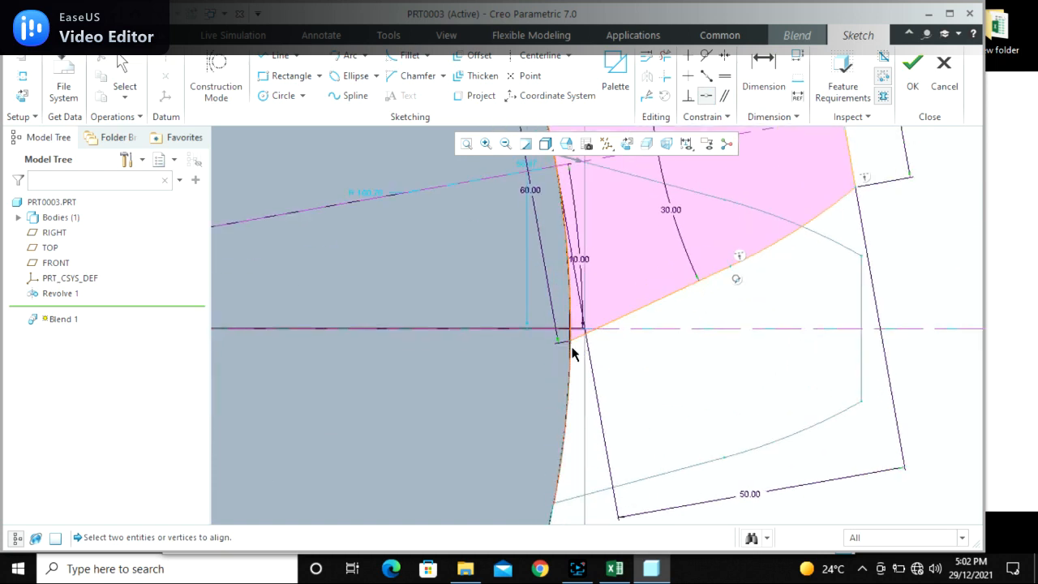
{"action": "left_click", "coordinate": [571, 374]}
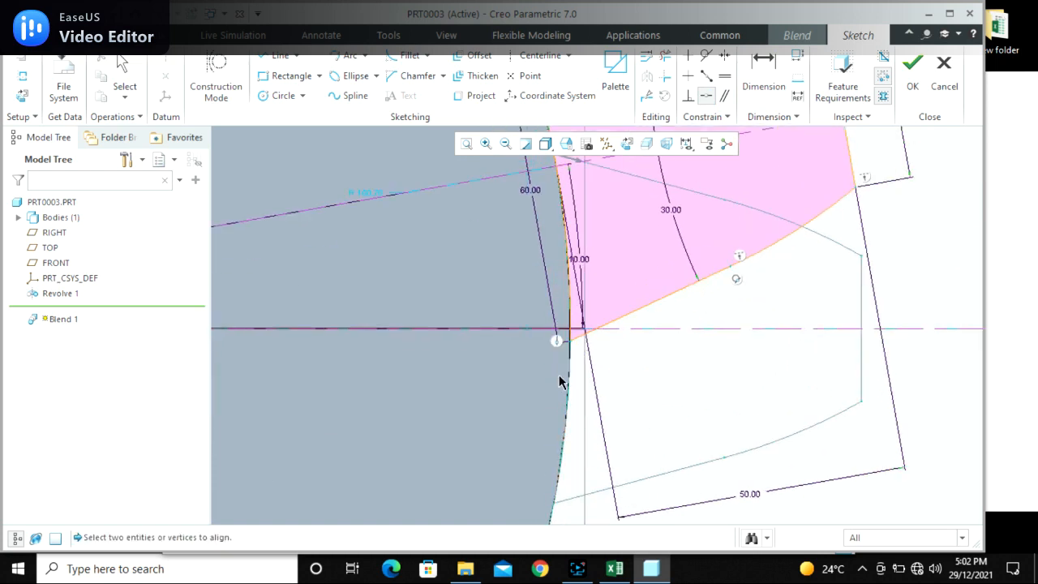
{"action": "scroll", "coordinate": [559, 381], "scroll_direction": "down", "scroll_amount": 3}
{"action": "middle_click", "coordinate": [532, 400]}
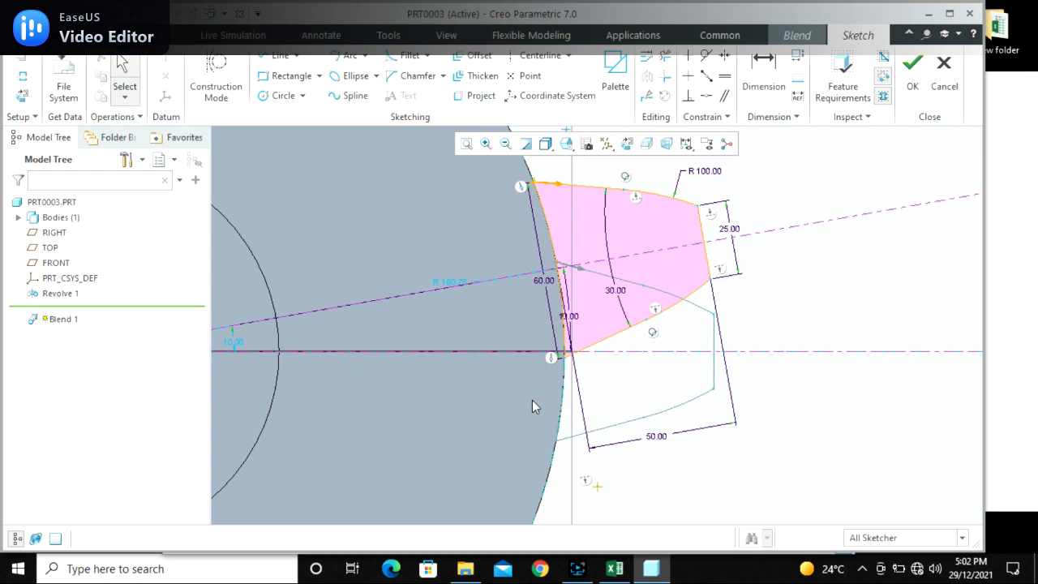
{"action": "scroll", "coordinate": [458, 383], "scroll_direction": "down", "scroll_amount": 2}
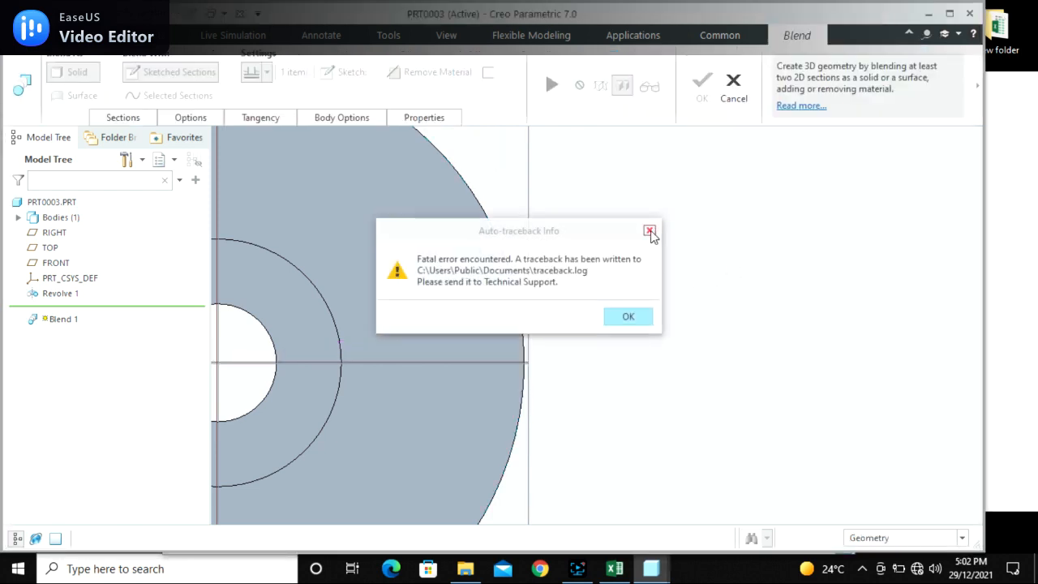
Close the Auto-traceback Info dialog
{"action": "left_click", "coordinate": [649, 231]}
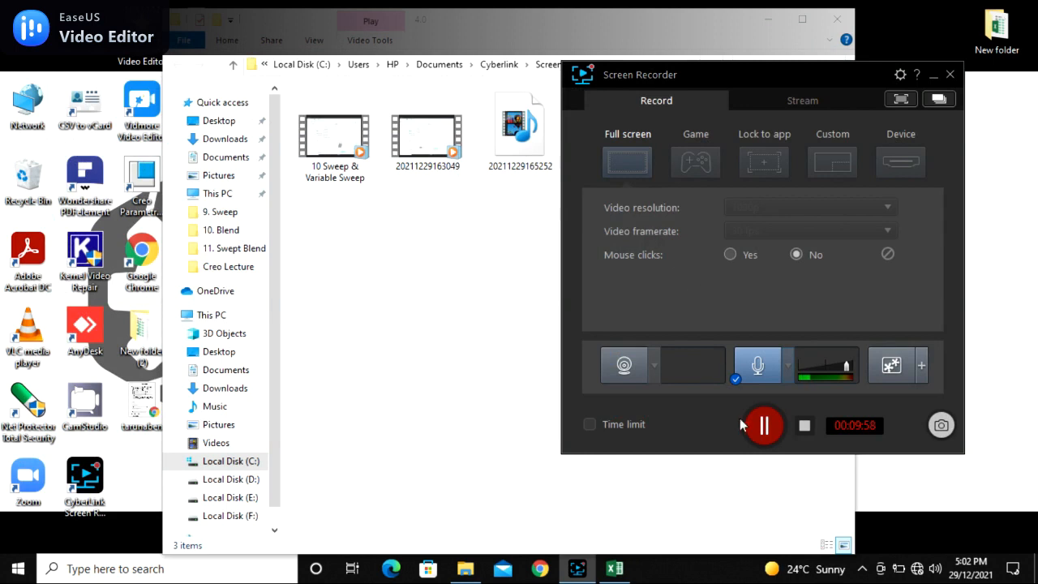
{"action": "left_click", "coordinate": [762, 426]}
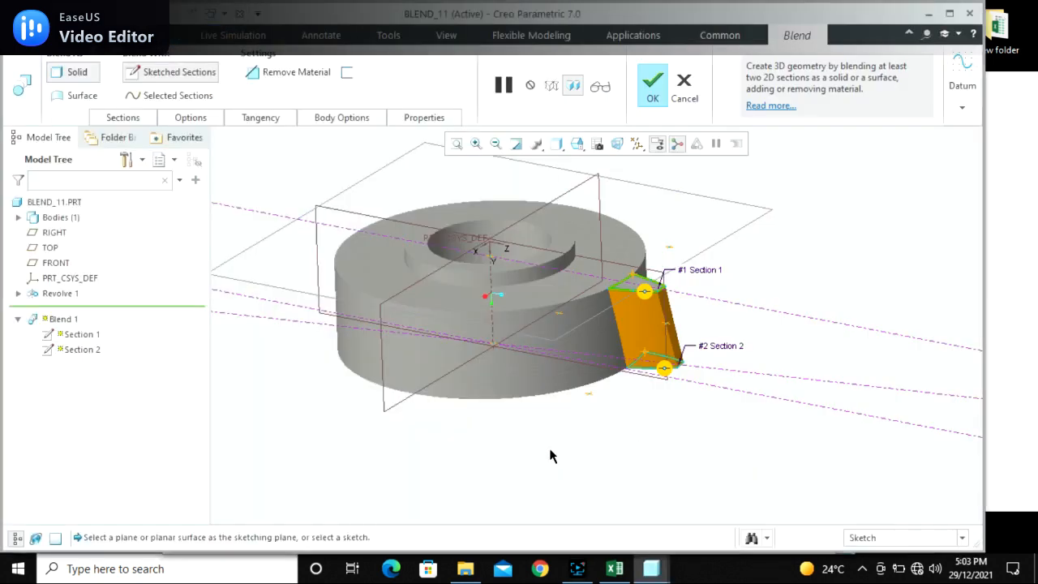
Accept the solid blend between Section 1 and Section 2 as the twisted tooth on the disc
{"action": "middle_click_drag", "start_coordinate": [659, 314], "coordinate": [614, 361]}
{"action": "scroll", "coordinate": [669, 298], "scroll_direction": "up", "scroll_amount": 2}
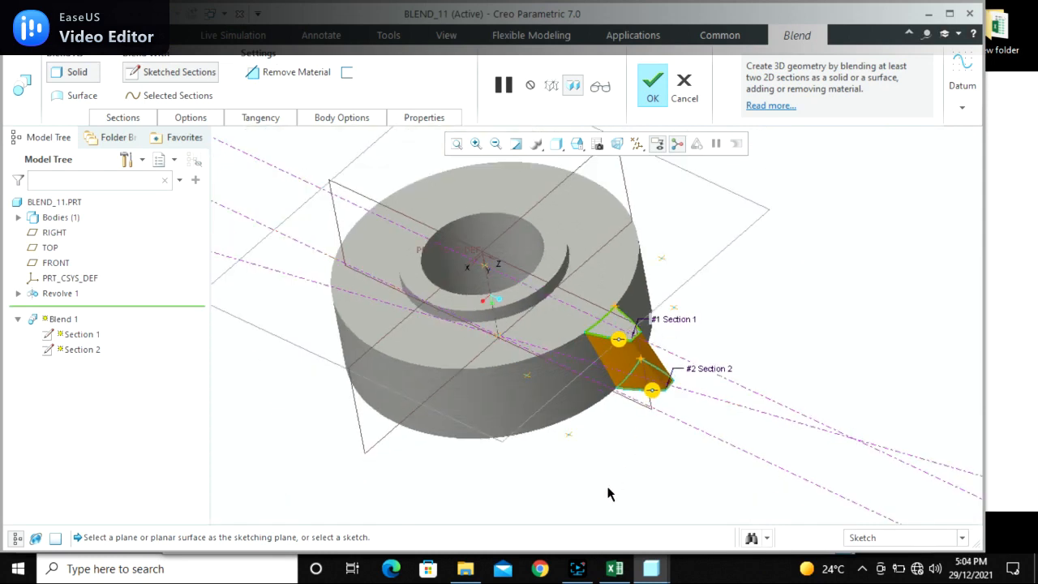
{"action": "left_click", "coordinate": [577, 569]}
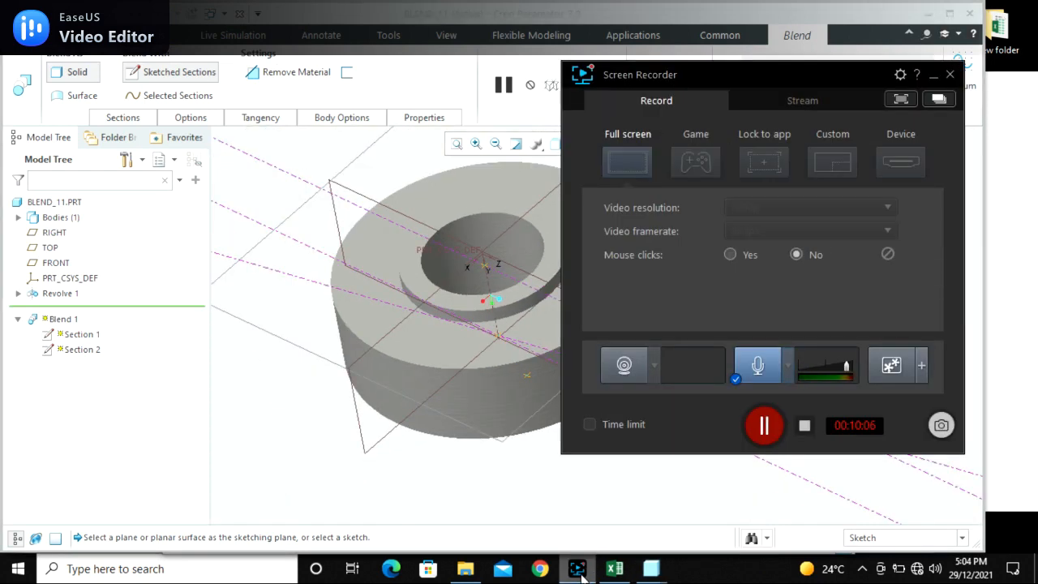
{"action": "left_click", "coordinate": [578, 569]}
{"action": "scroll", "coordinate": [640, 340], "scroll_direction": "down", "scroll_amount": 3}
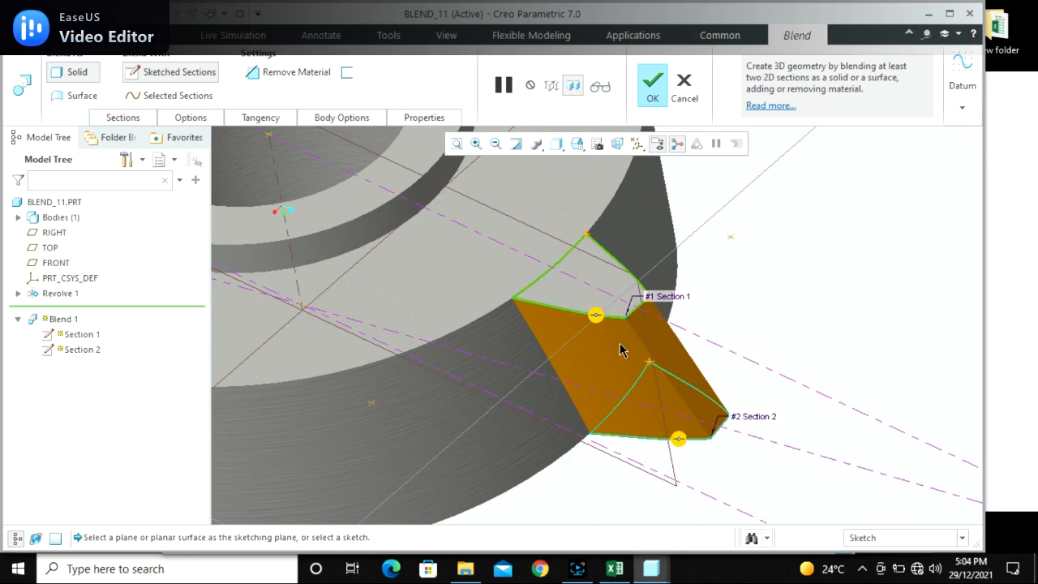
{"action": "middle_click_drag", "start_coordinate": [595, 358], "coordinate": [604, 342]}
{"action": "scroll", "coordinate": [565, 412], "scroll_direction": "up", "scroll_amount": 3}
{"action": "middle_click_drag", "start_coordinate": [563, 371], "coordinate": [526, 314]}
{"action": "middle_click", "coordinate": [527, 314]}
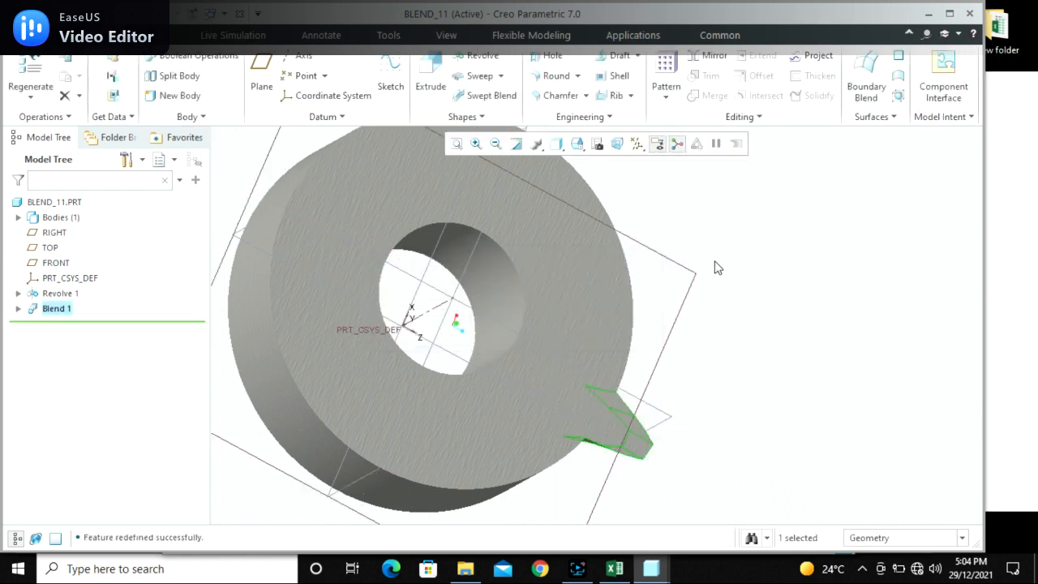
Start an Axis pattern of the blended tooth about the disc's central axis
{"action": "scroll", "coordinate": [671, 247], "scroll_direction": "up", "scroll_amount": 4}
{"action": "middle_click_drag", "start_coordinate": [660, 326], "coordinate": [625, 296]}
{"action": "scroll", "coordinate": [620, 308], "scroll_direction": "down", "scroll_amount": 3}
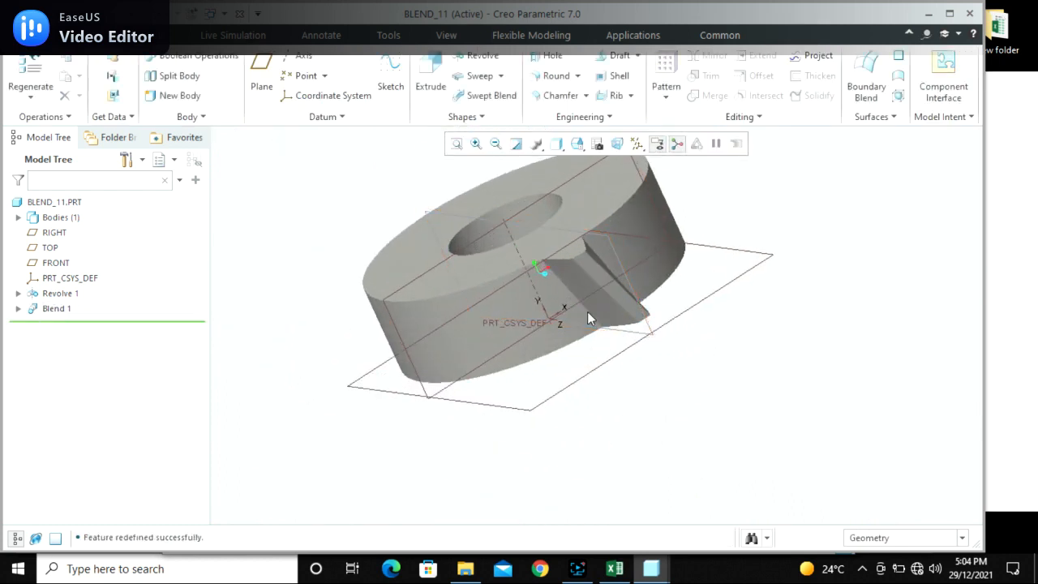
{"action": "left_click", "coordinate": [606, 309]}
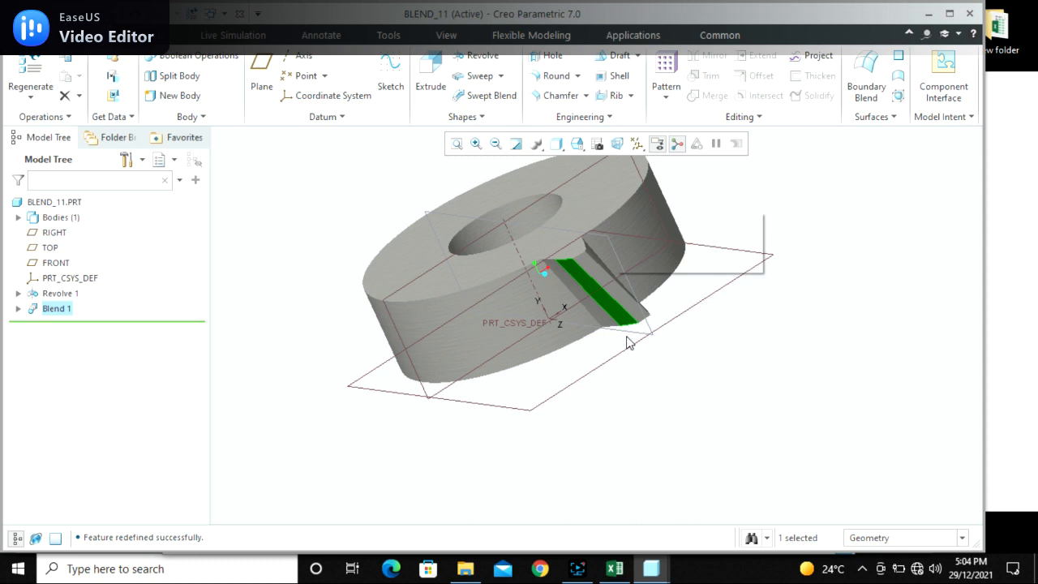
{"action": "left_click", "coordinate": [666, 81]}
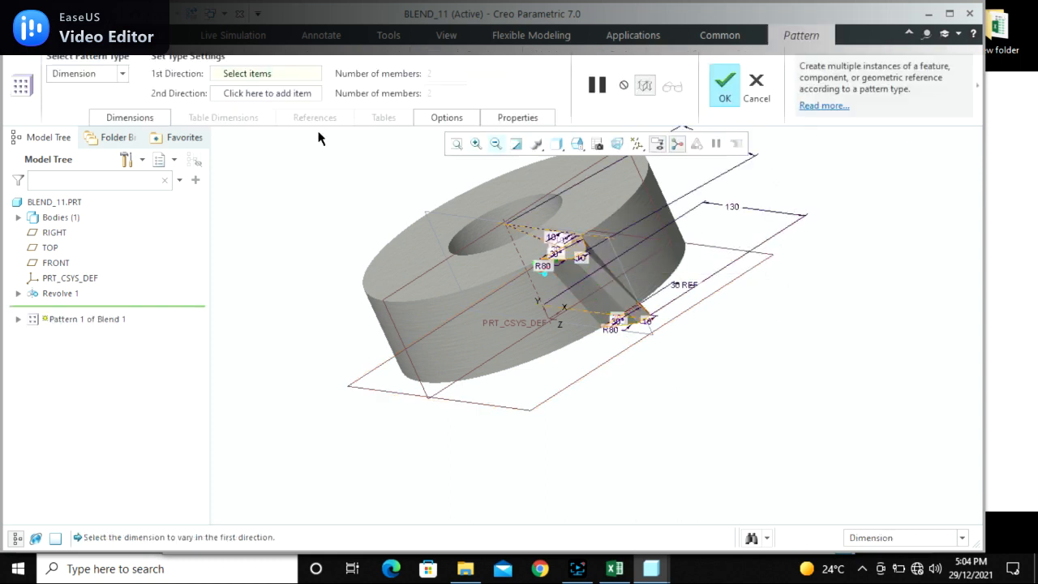
{"action": "left_click", "coordinate": [91, 74]}
{"action": "left_click", "coordinate": [77, 119]}
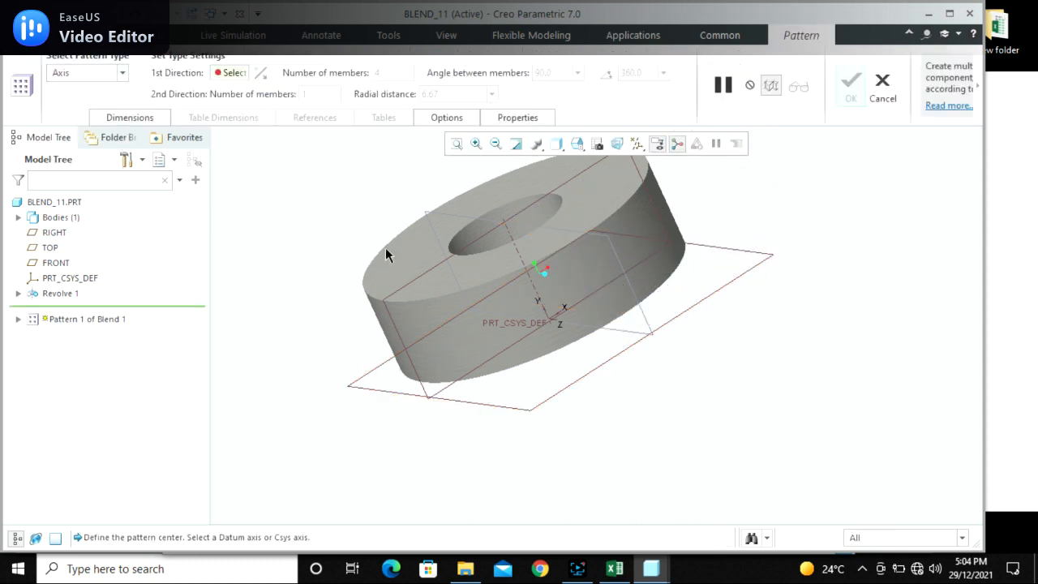
{"action": "left_click", "coordinate": [512, 235]}
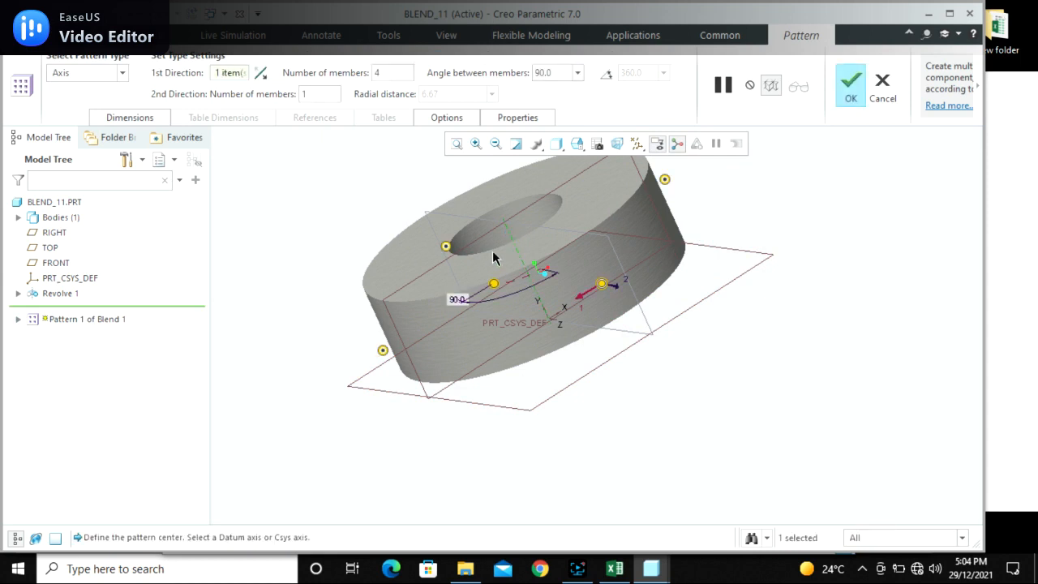
Set the tooth pattern to 15 members spread over 360 degrees and accept it
{"action": "left_click_drag", "start_coordinate": [400, 75], "coordinate": [357, 73]}
{"action": "type", "text": "15"}
{"action": "left_click", "coordinate": [607, 73]}
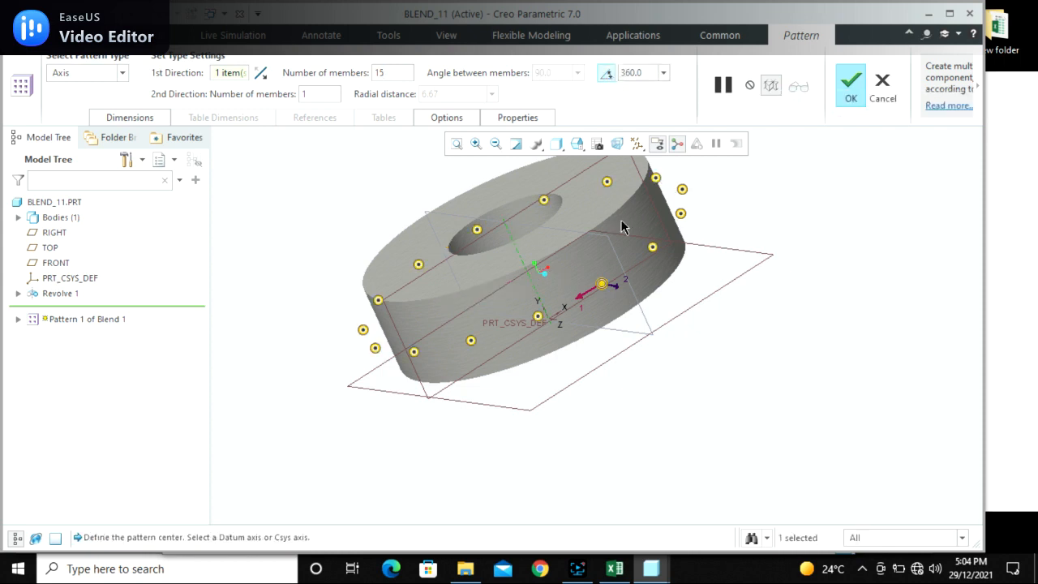
{"action": "left_click", "coordinate": [848, 84]}
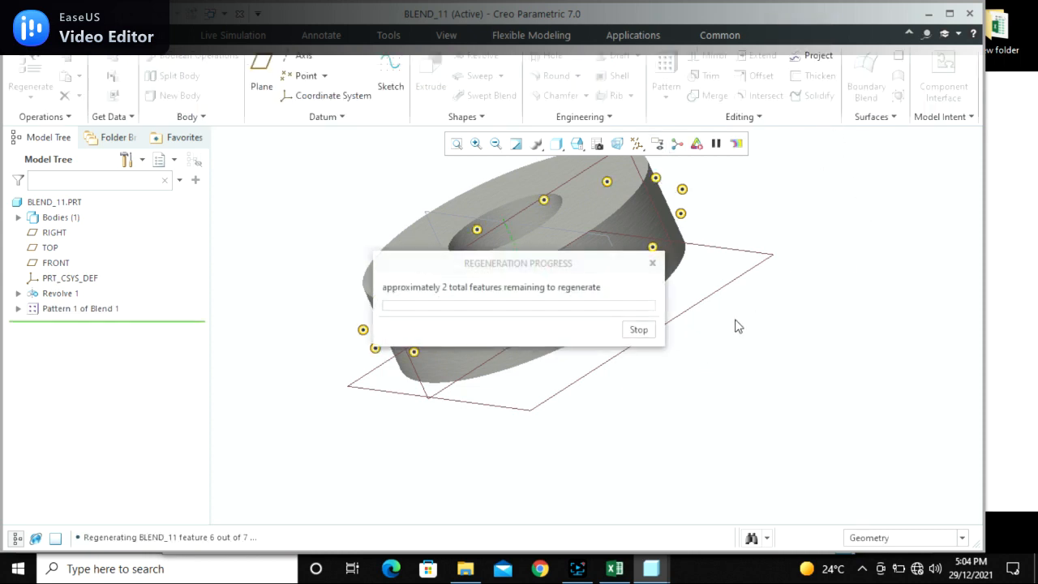
{"action": "left_click", "coordinate": [675, 342]}
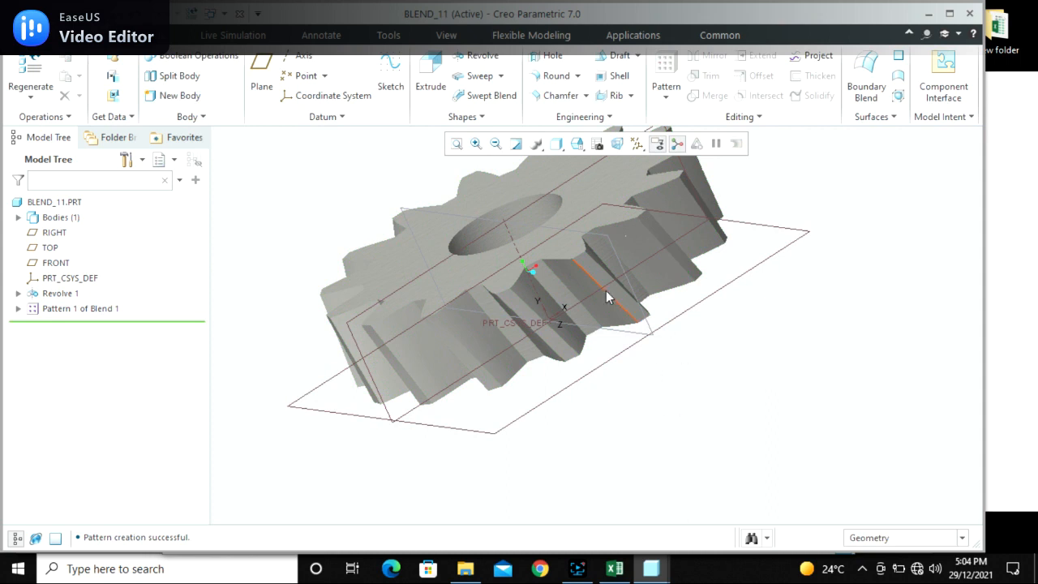
Round the two tip edges and two root edges of the original tooth, Blend 1 [1], with a 4.50 mm radius
{"action": "left_click", "coordinate": [18, 309]}
{"action": "left_click", "coordinate": [77, 299]}
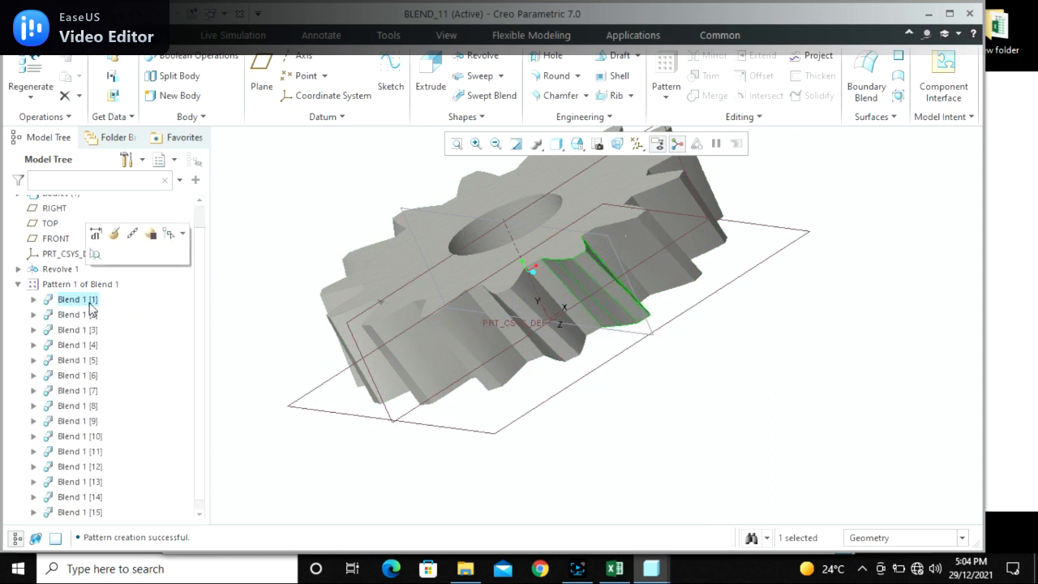
{"action": "scroll", "coordinate": [575, 271], "scroll_direction": "up", "scroll_amount": 5}
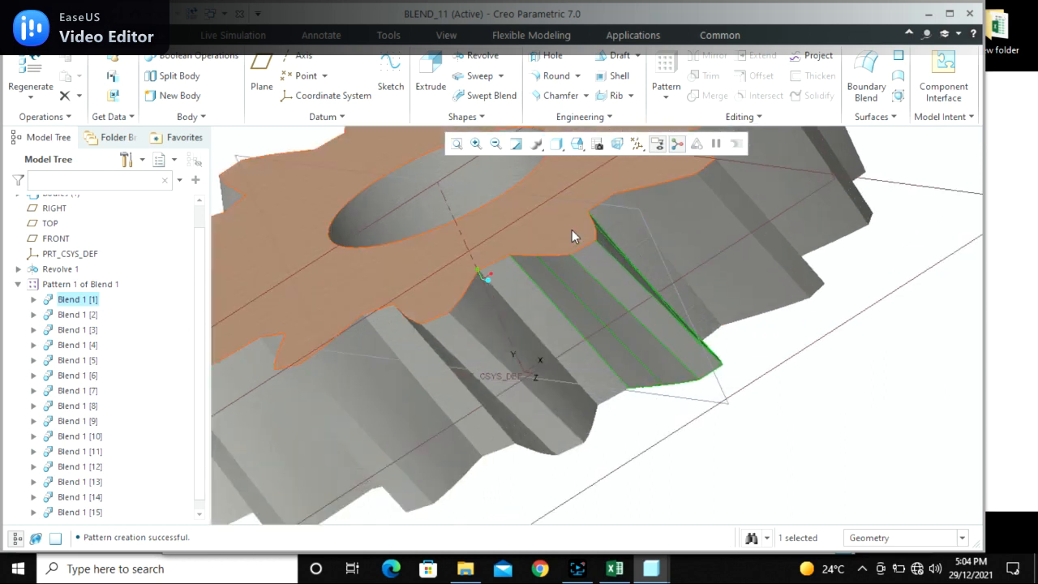
{"action": "left_click", "coordinate": [783, 430]}
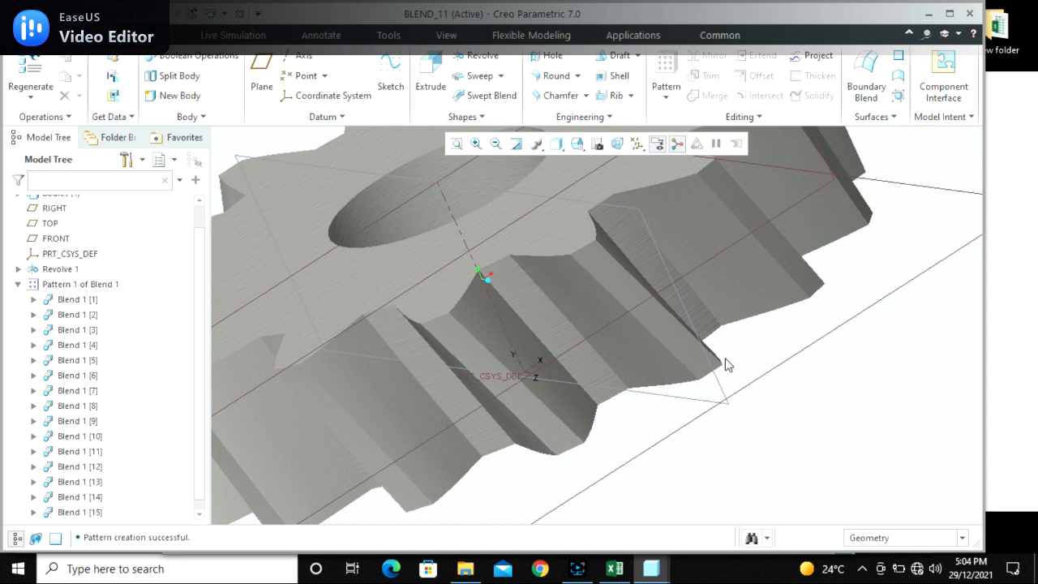
{"action": "left_click", "coordinate": [543, 75]}
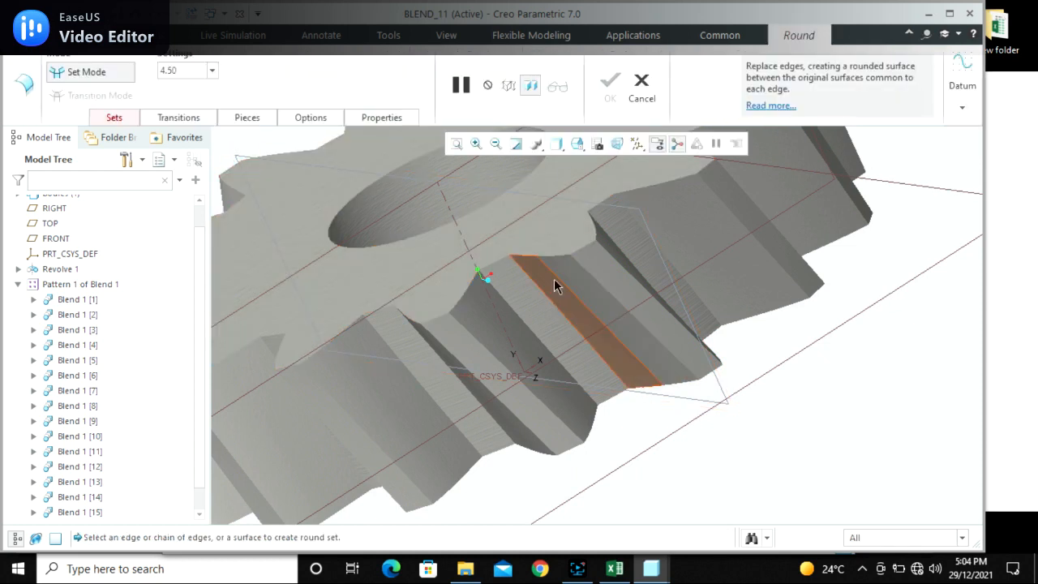
{"action": "left_click", "coordinate": [545, 298]}
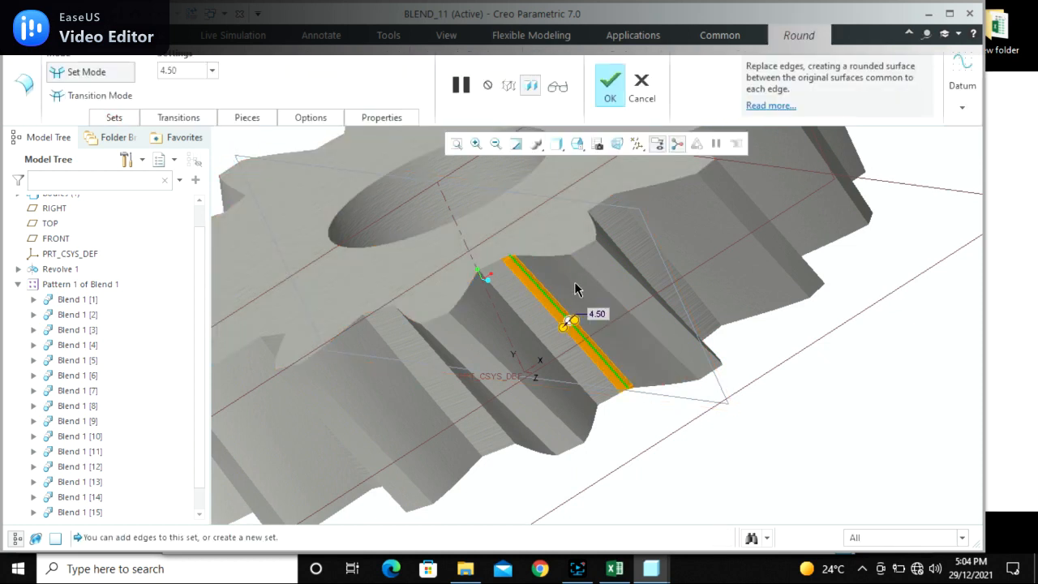
{"action": "left_click", "coordinate": [594, 283], "text": "ctrl"}
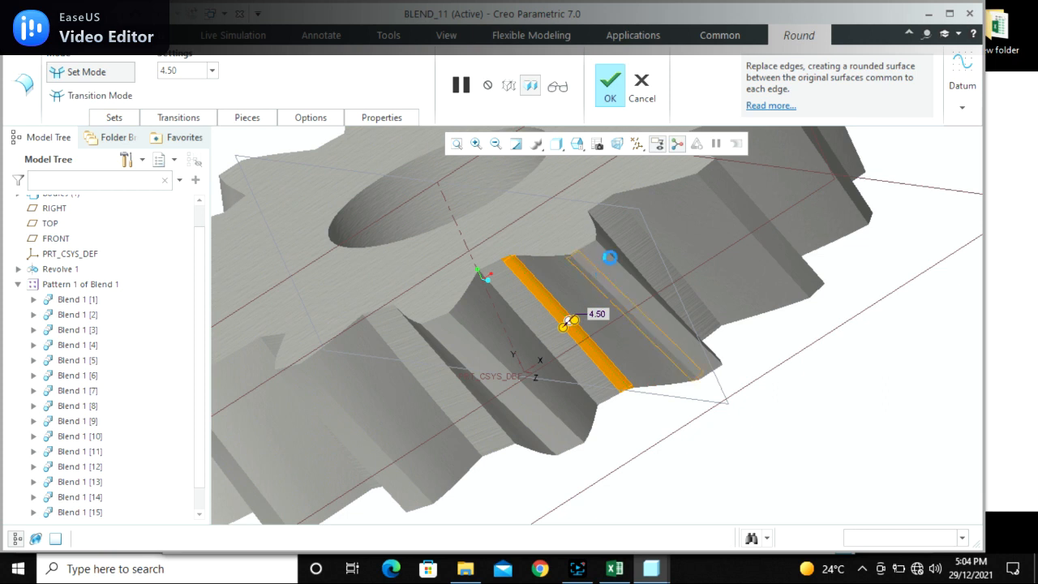
{"action": "middle_click_drag", "start_coordinate": [621, 243], "coordinate": [595, 258]}
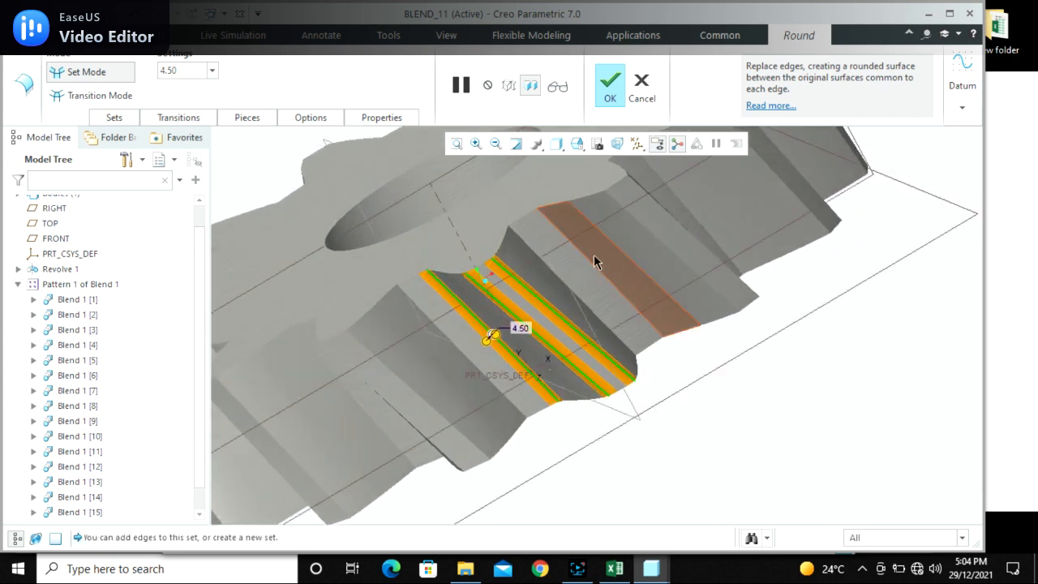
{"action": "left_click", "coordinate": [526, 242], "text": "ctrl"}
{"action": "scroll", "coordinate": [622, 363], "scroll_direction": "up", "scroll_amount": 2}
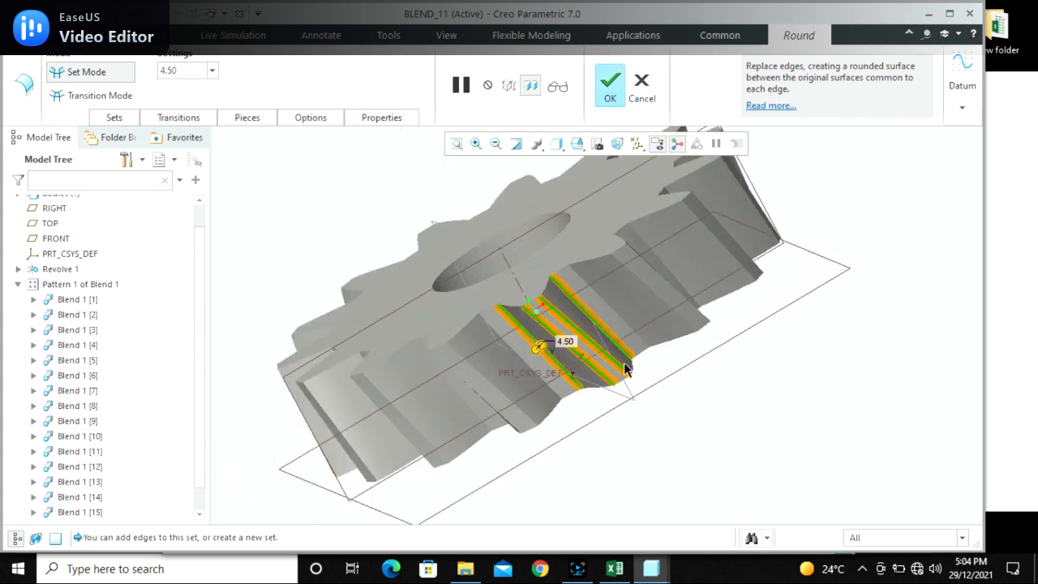
{"action": "middle_click", "coordinate": [682, 406]}
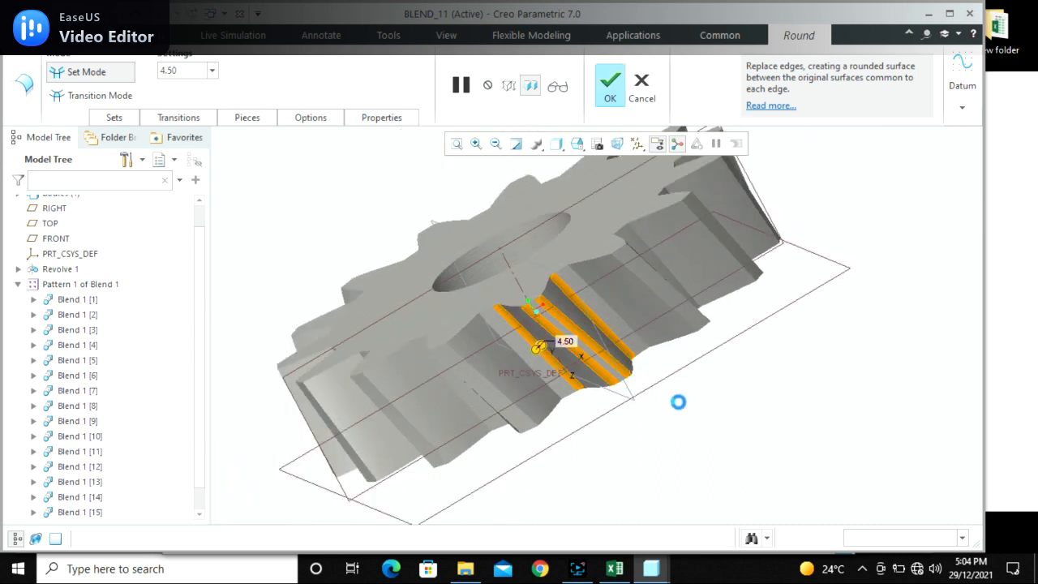
Apply the edge rounds to all teeth with a Reference pattern and close the gear part's window
{"action": "scroll", "coordinate": [679, 402], "scroll_direction": "up", "scroll_amount": 1}
{"action": "left_click", "coordinate": [661, 82]}
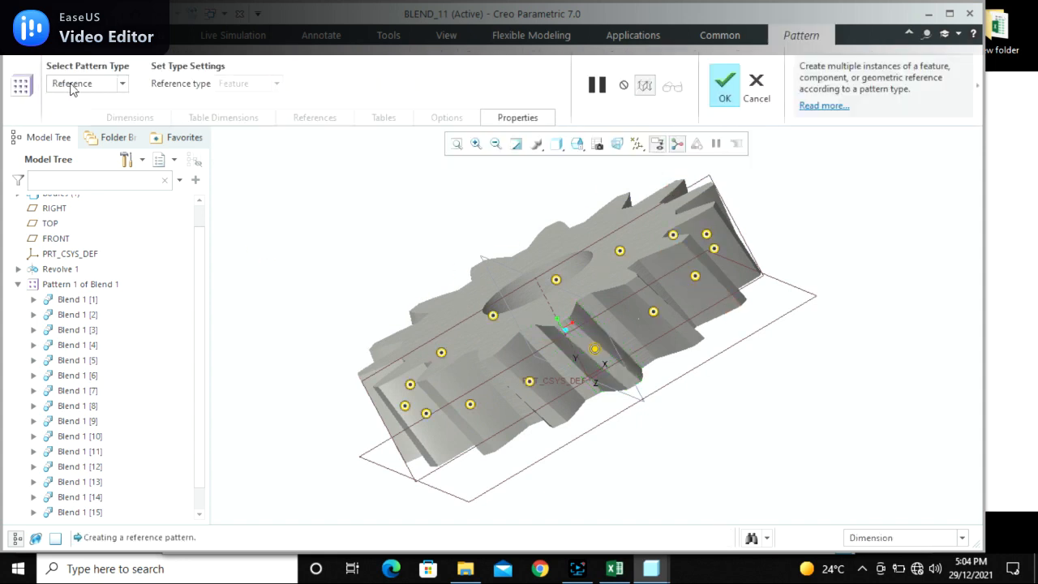
{"action": "left_click", "coordinate": [724, 83]}
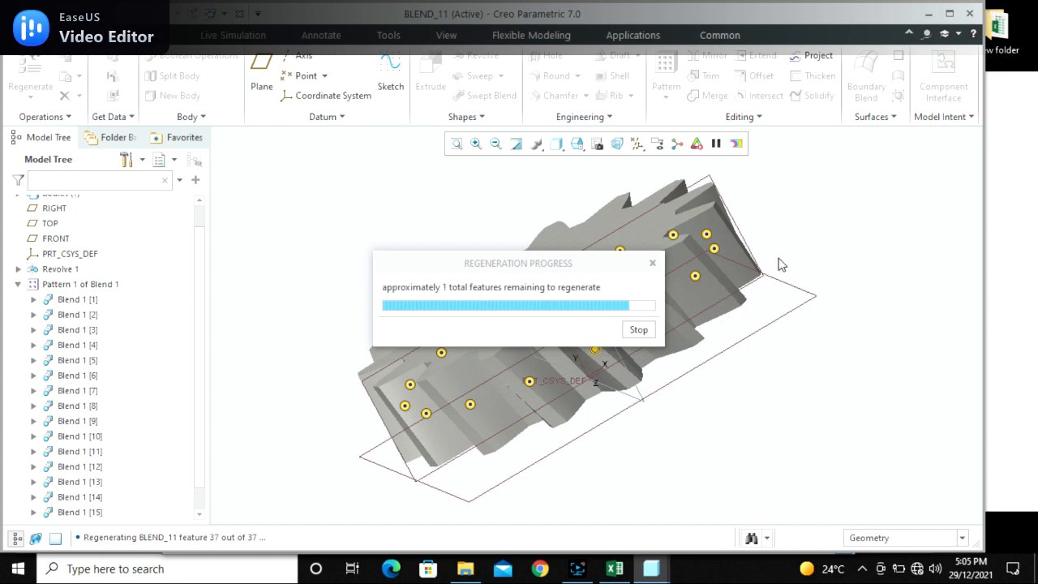
{"action": "middle_click_drag", "start_coordinate": [726, 321], "coordinate": [666, 262]}
{"action": "scroll", "coordinate": [666, 262], "scroll_direction": "up", "scroll_amount": 1}
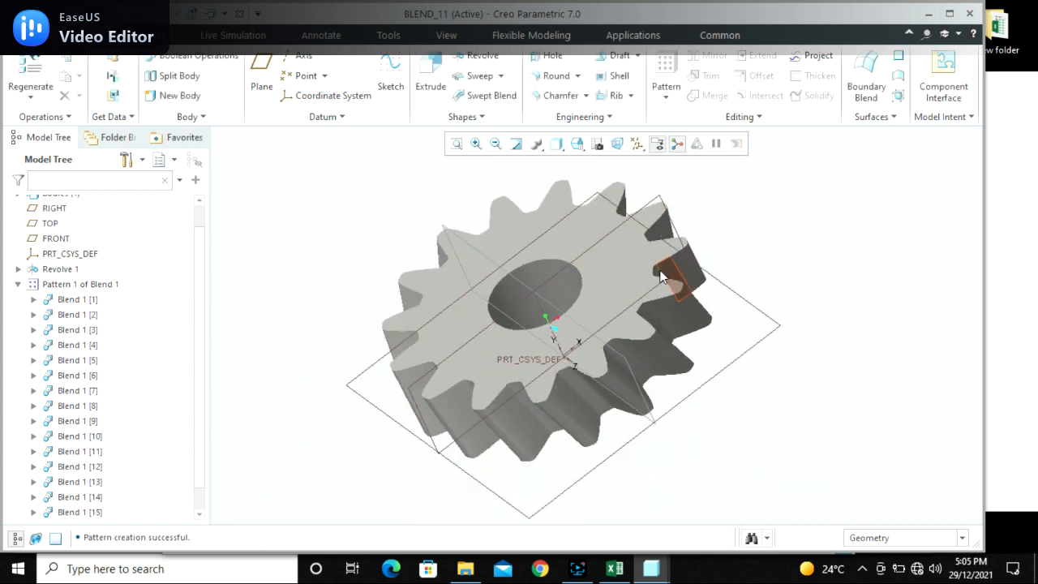
{"action": "left_click", "coordinate": [240, 13]}
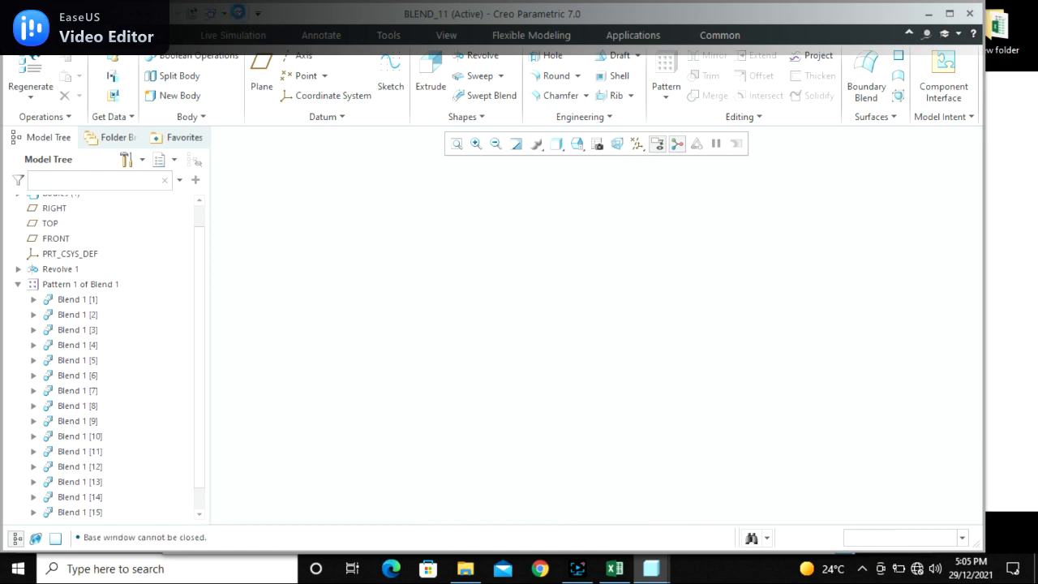
Preview blend_6.prt and the shape of blend_7.prt among the files in the 10. Blend folder without opening them
{"action": "left_click", "coordinate": [50, 77]}
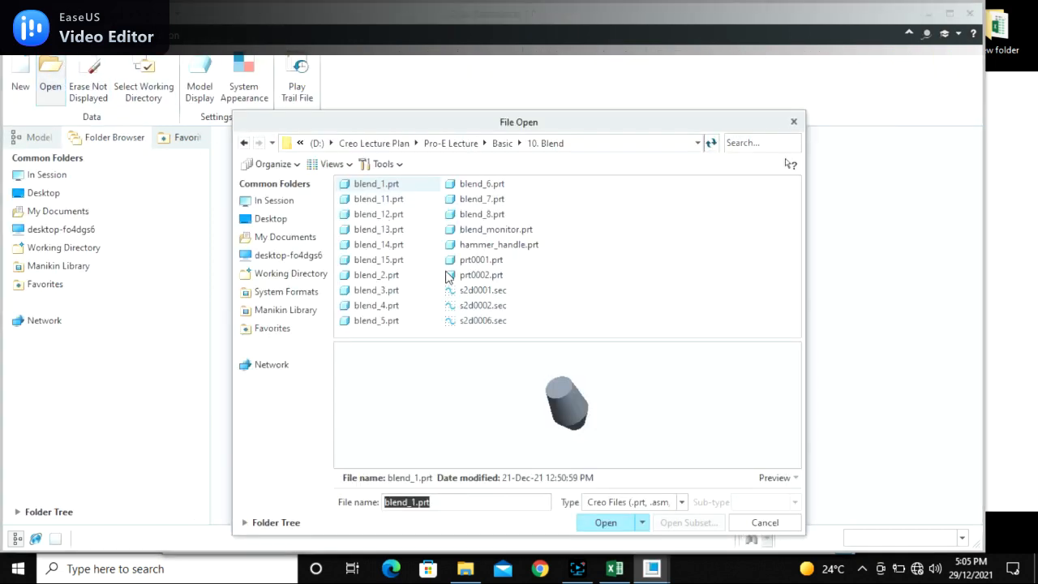
{"action": "left_click", "coordinate": [477, 184]}
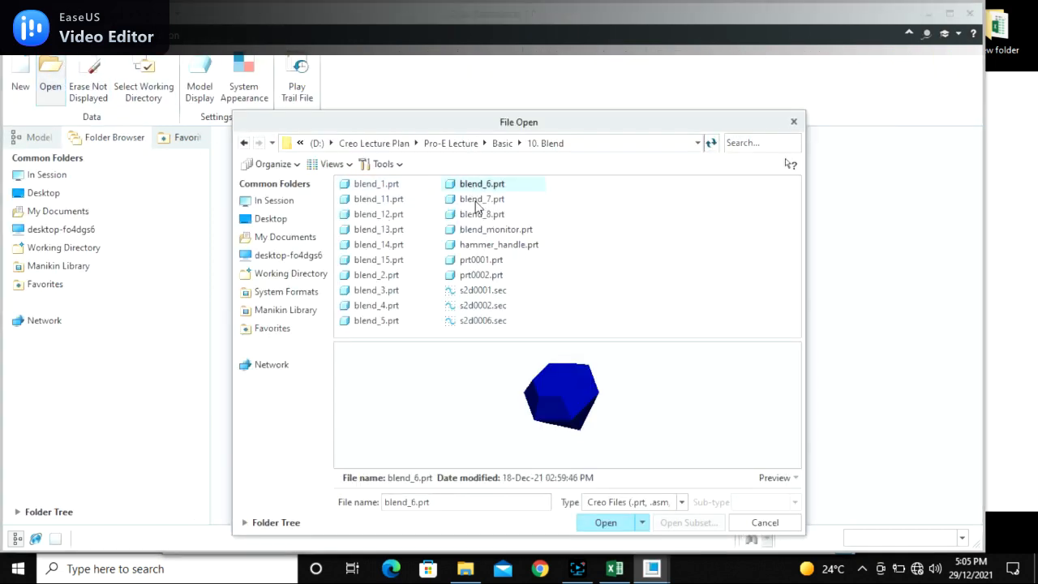
{"action": "left_click", "coordinate": [477, 201]}
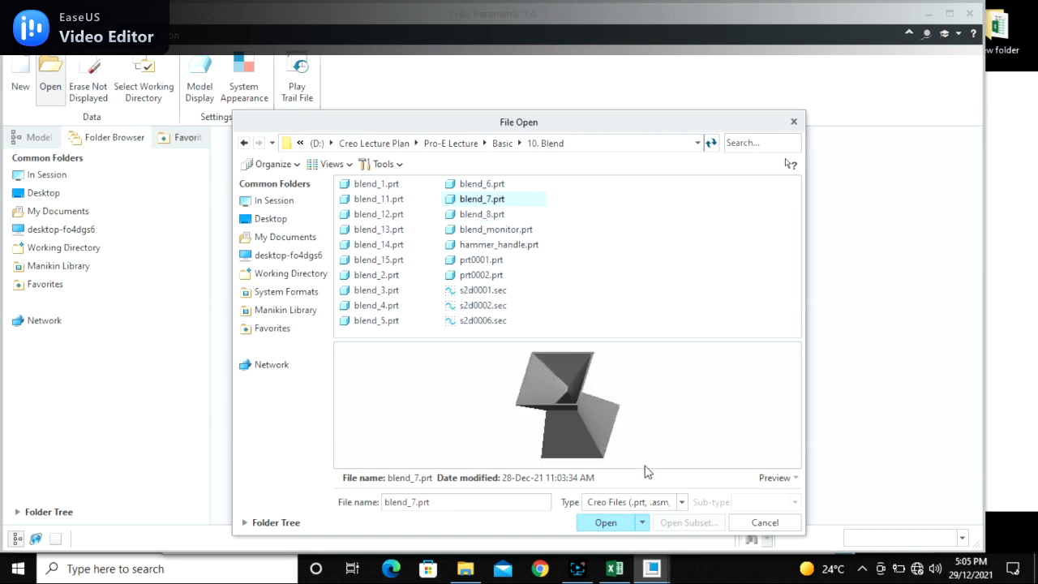
{"action": "middle_click_drag", "start_coordinate": [568, 403], "coordinate": [593, 402]}
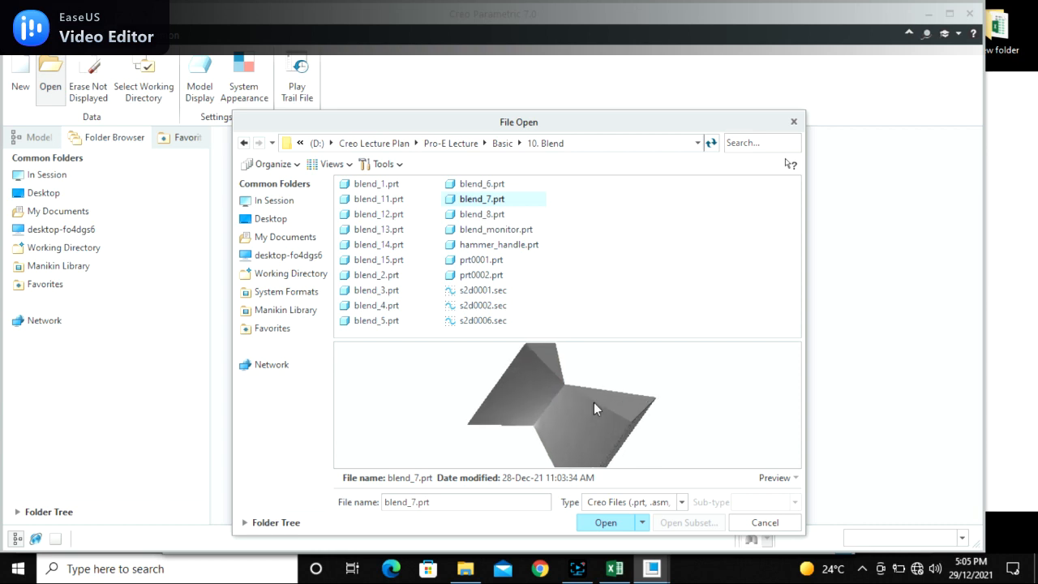
{"action": "left_click", "coordinate": [756, 523]}
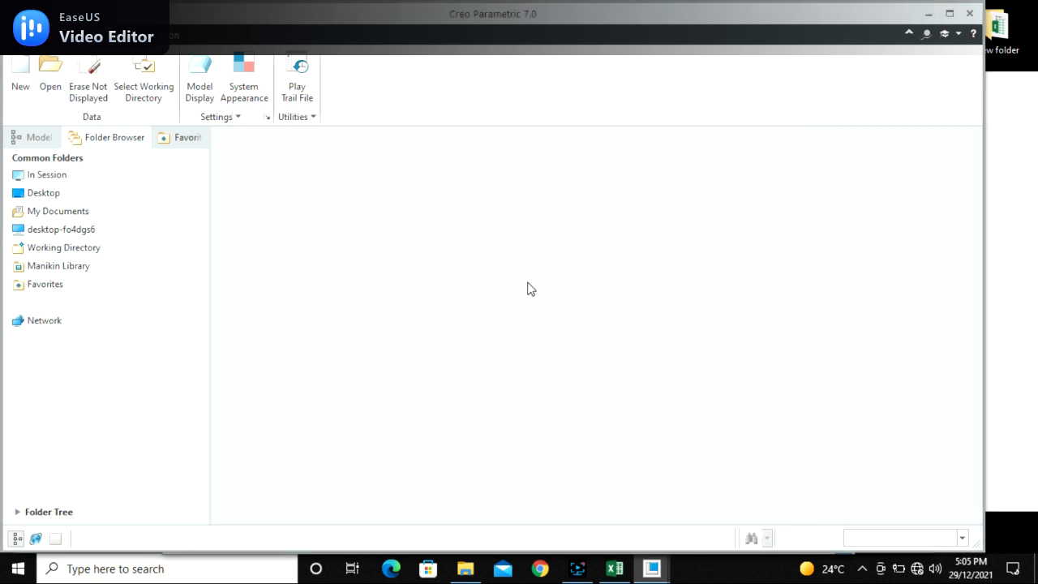
Create a new solid part from the default template and begin sketching Section 1 of a solid blend on the TOP plane
{"action": "left_click", "coordinate": [24, 91]}
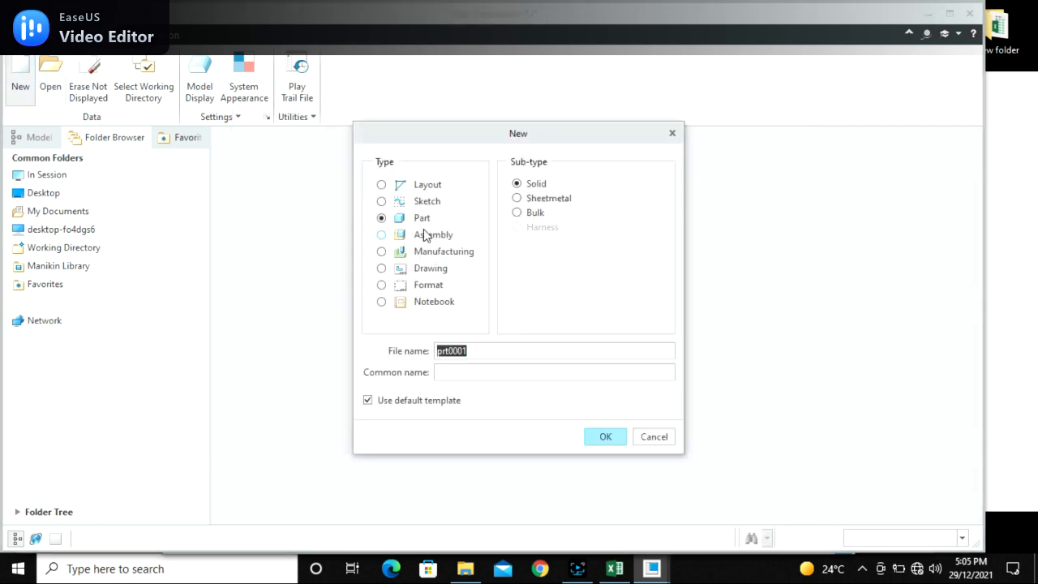
{"action": "left_click", "coordinate": [604, 436]}
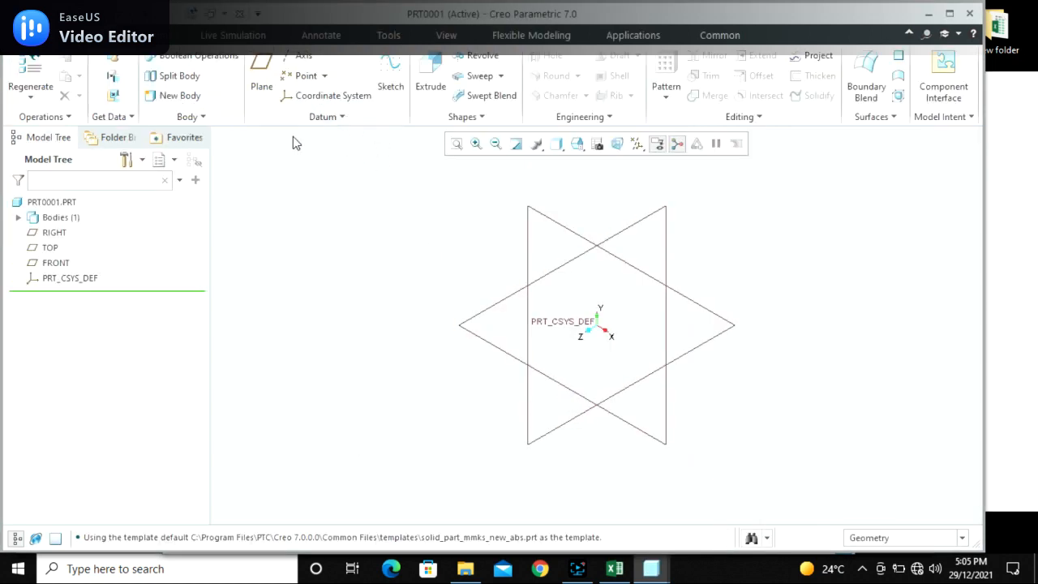
{"action": "left_click", "coordinate": [465, 116]}
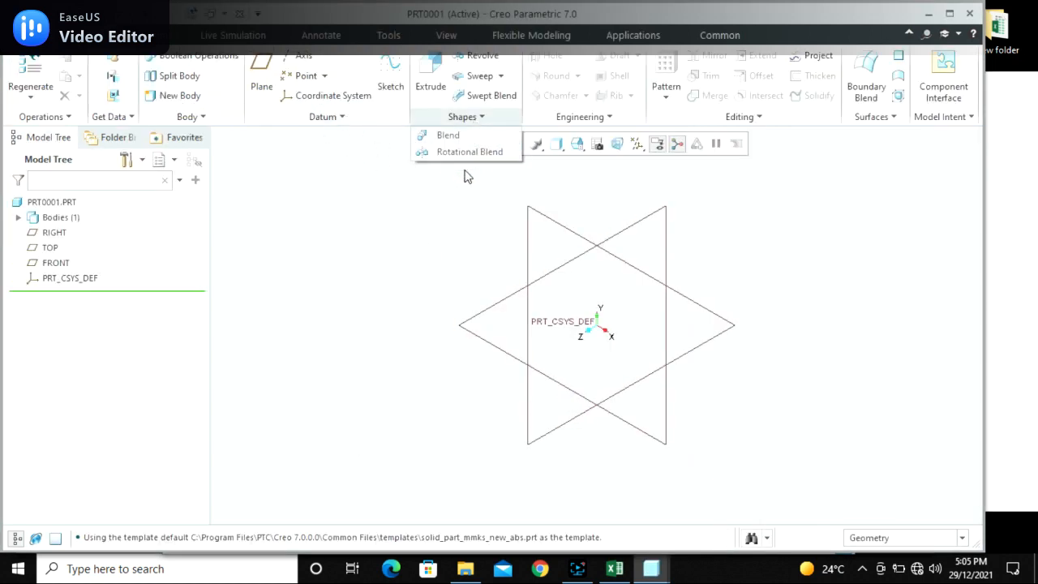
{"action": "left_click", "coordinate": [445, 135]}
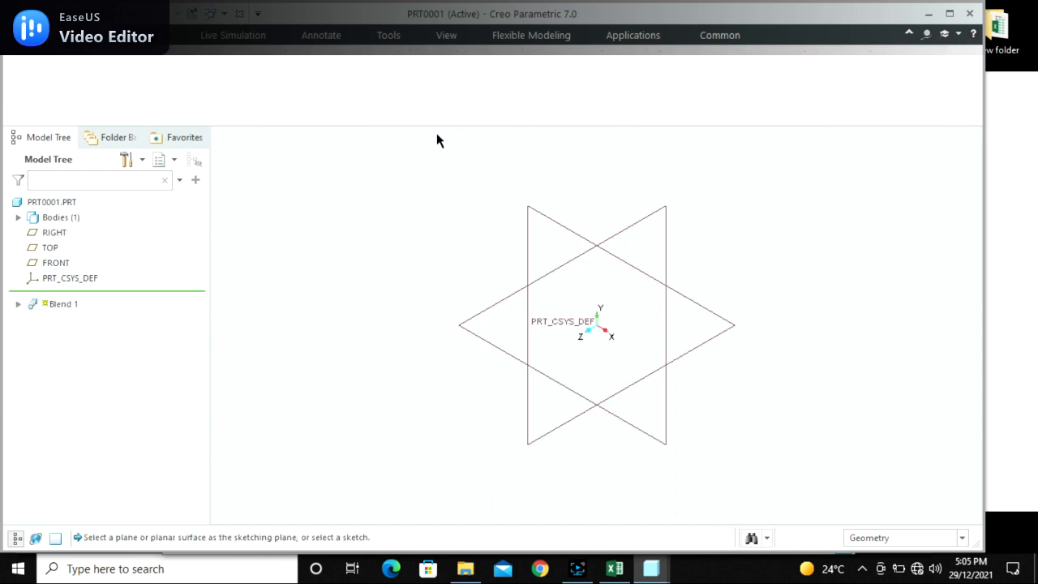
{"action": "left_click", "coordinate": [122, 117]}
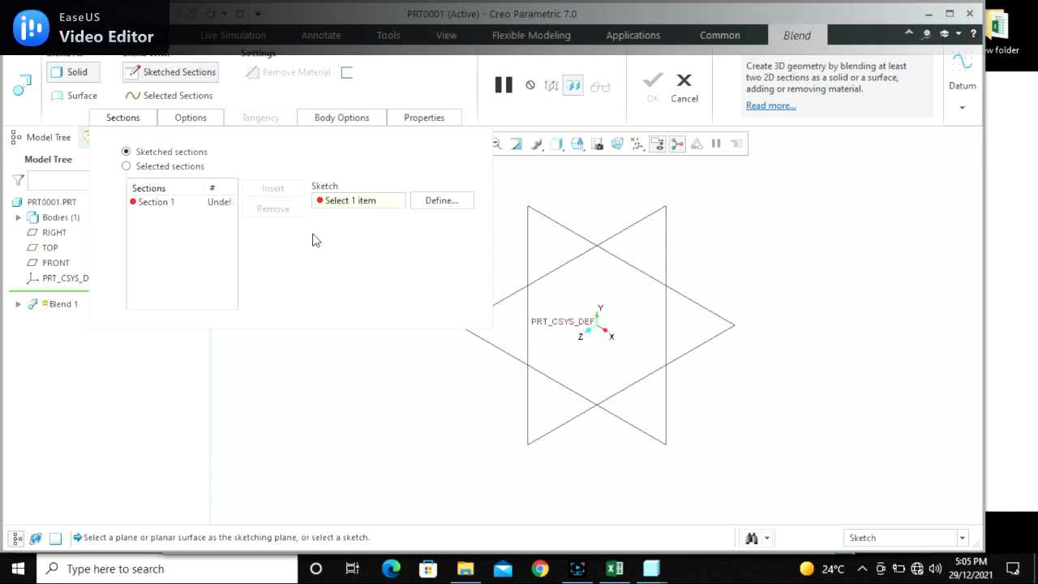
{"action": "left_click", "coordinate": [441, 200]}
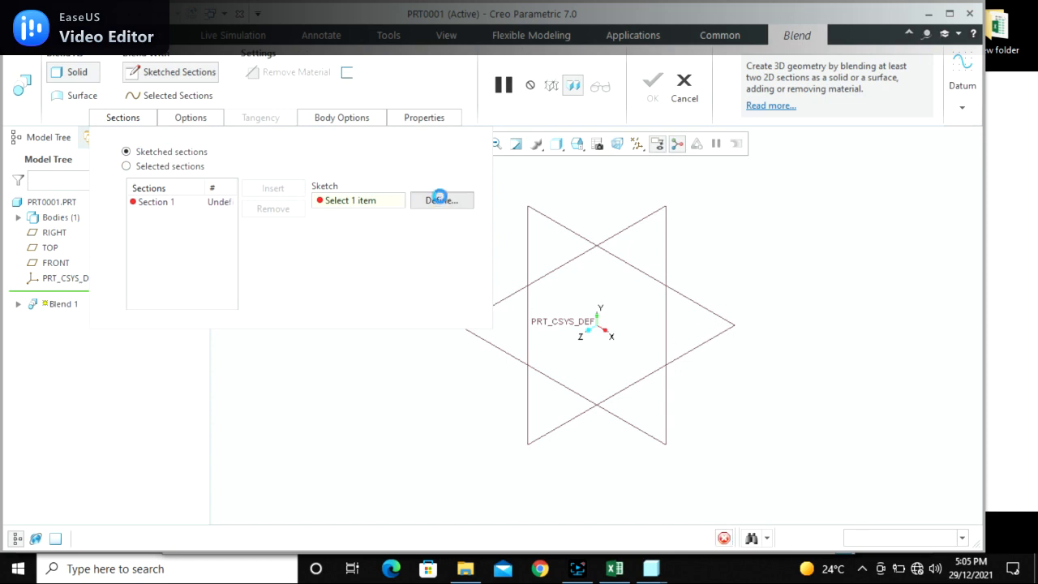
{"action": "left_click", "coordinate": [709, 343]}
{"action": "left_click", "coordinate": [957, 347]}
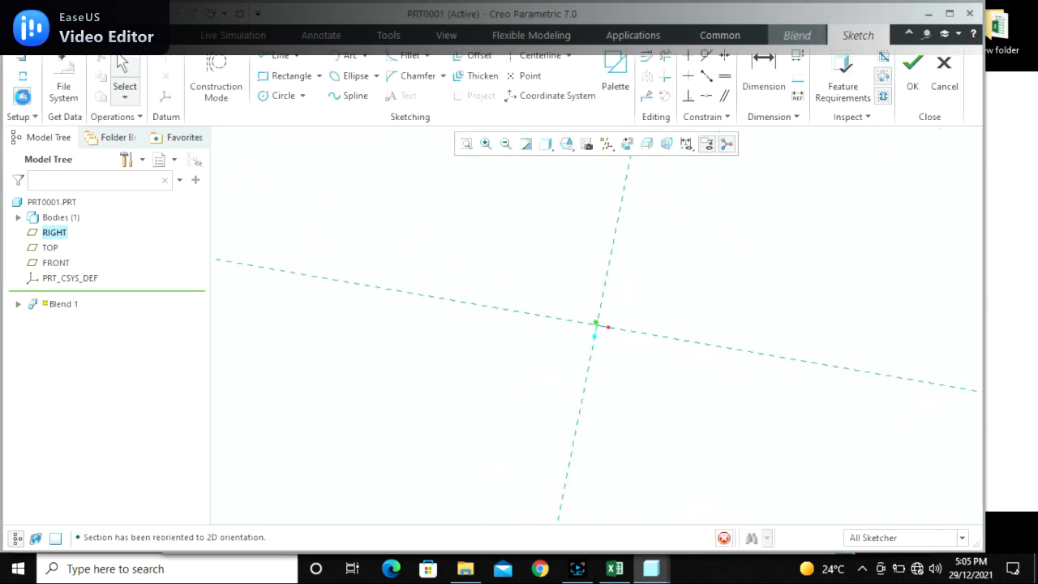
Sketch a center rectangle about 207 by 187 mm, centered on the origin, for Section 1
{"action": "left_click", "coordinate": [319, 77]}
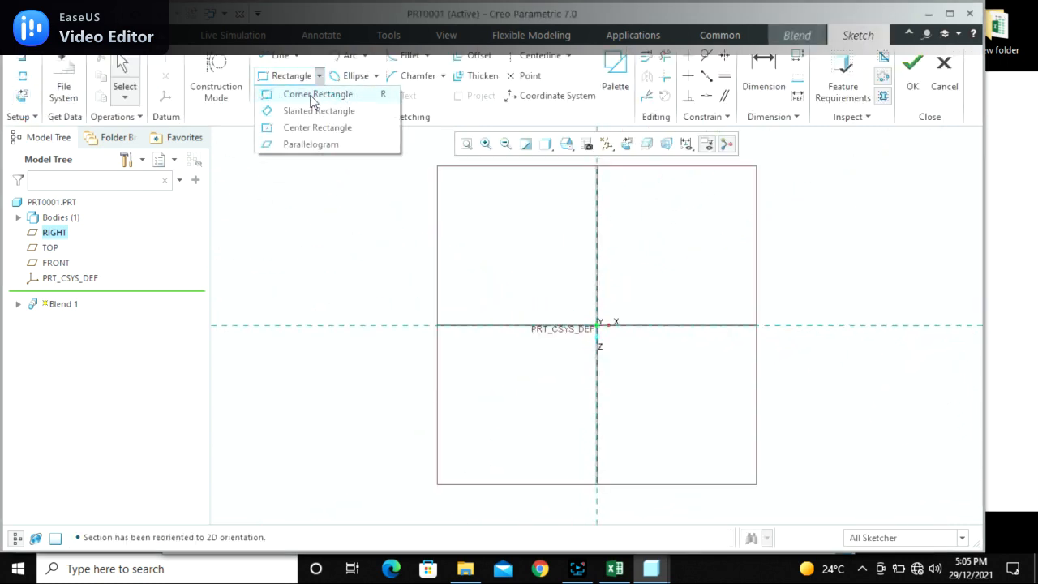
{"action": "left_click", "coordinate": [317, 127]}
{"action": "left_click", "coordinate": [597, 325]}
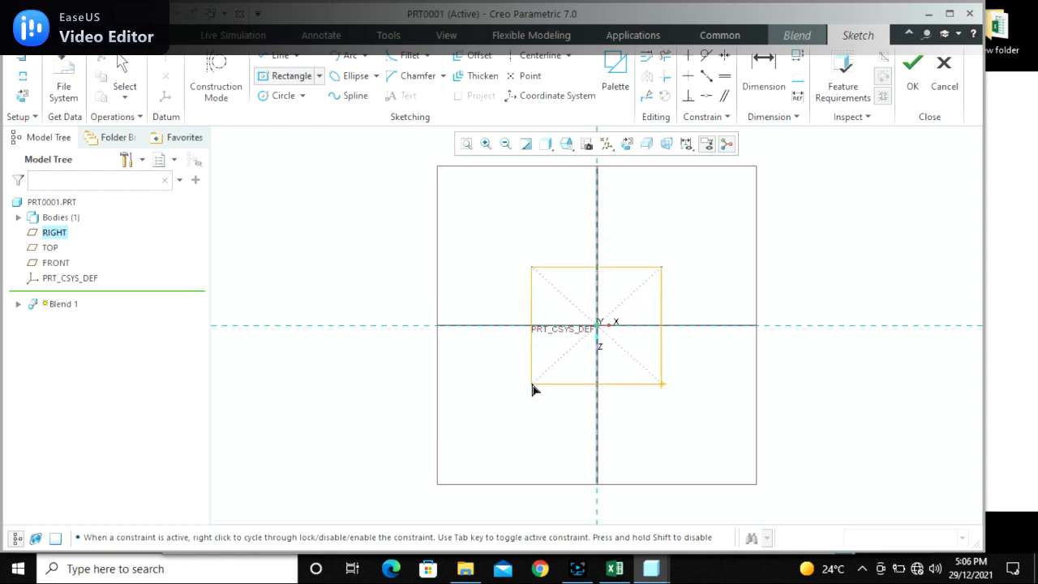
{"action": "left_click", "coordinate": [531, 387]}
{"action": "middle_click", "coordinate": [697, 439]}
{"action": "left_click", "coordinate": [697, 432]}
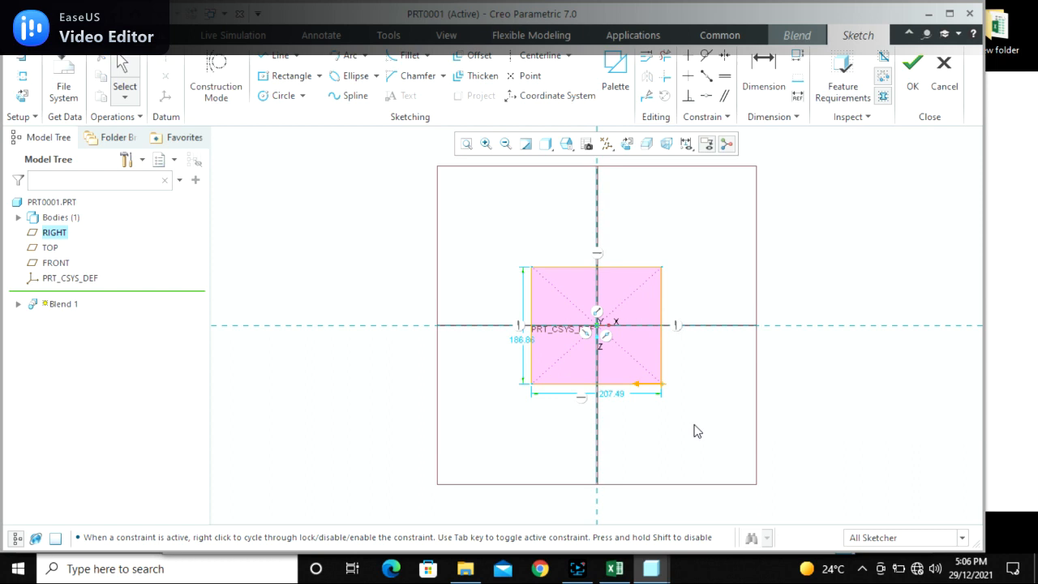
{"action": "scroll", "coordinate": [682, 330], "scroll_direction": "down", "scroll_amount": 2}
{"action": "scroll", "coordinate": [542, 272], "scroll_direction": "up", "scroll_amount": 1}
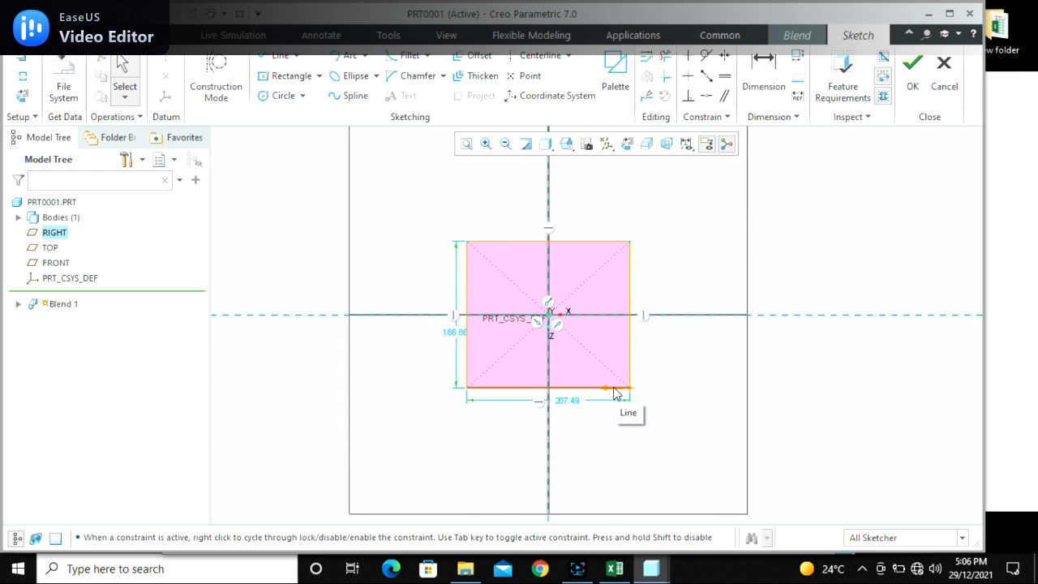
Set the rectangle's width and height to 150 each and finish the Section 1 sketch
{"action": "double_click", "coordinate": [567, 400]}
{"action": "type", "text": "150"}
{"action": "key", "text": "Return"}
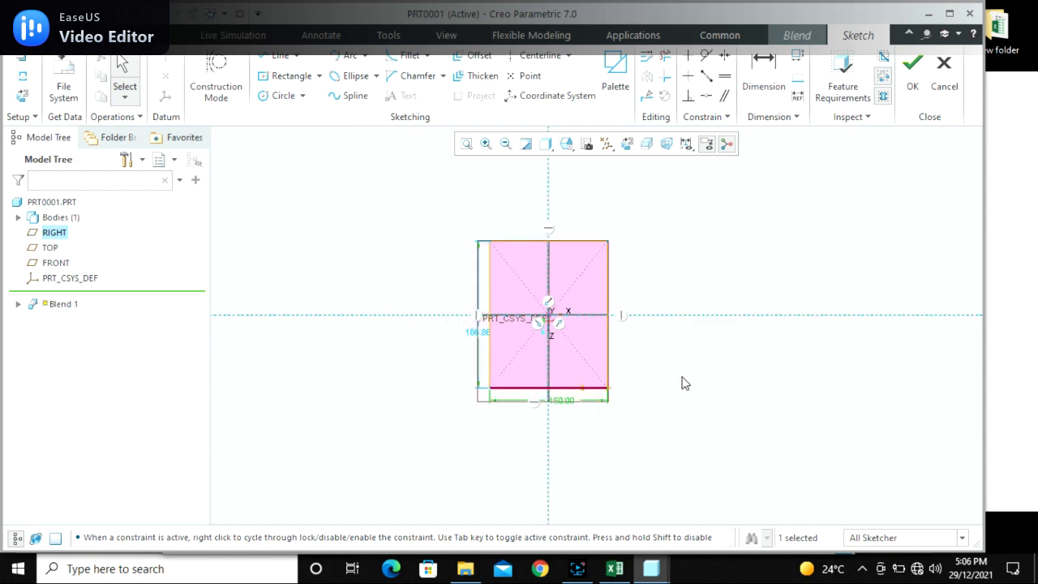
{"action": "double_click", "coordinate": [477, 328]}
{"action": "type", "text": "150"}
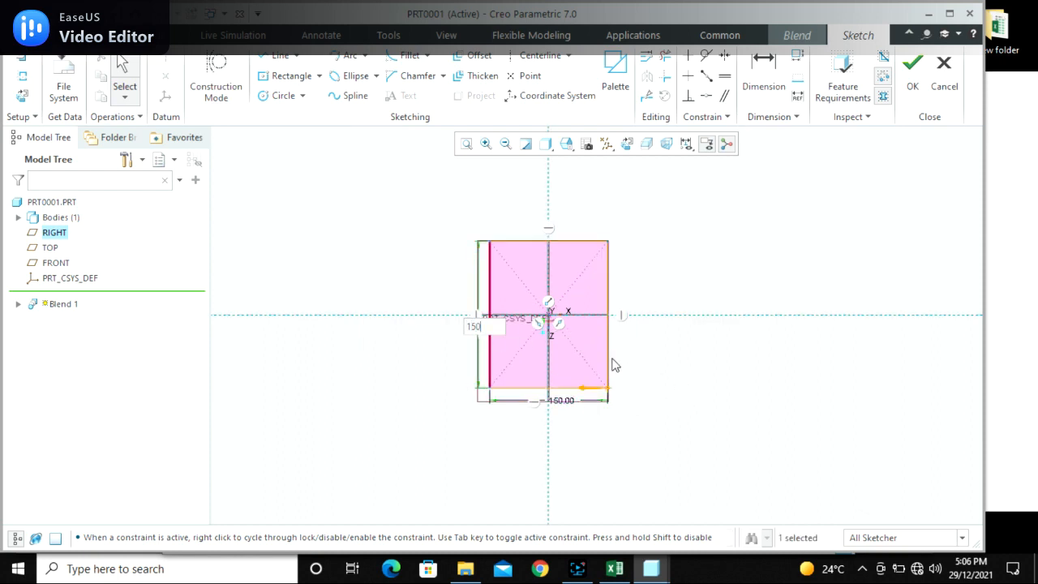
{"action": "key", "text": "Return"}
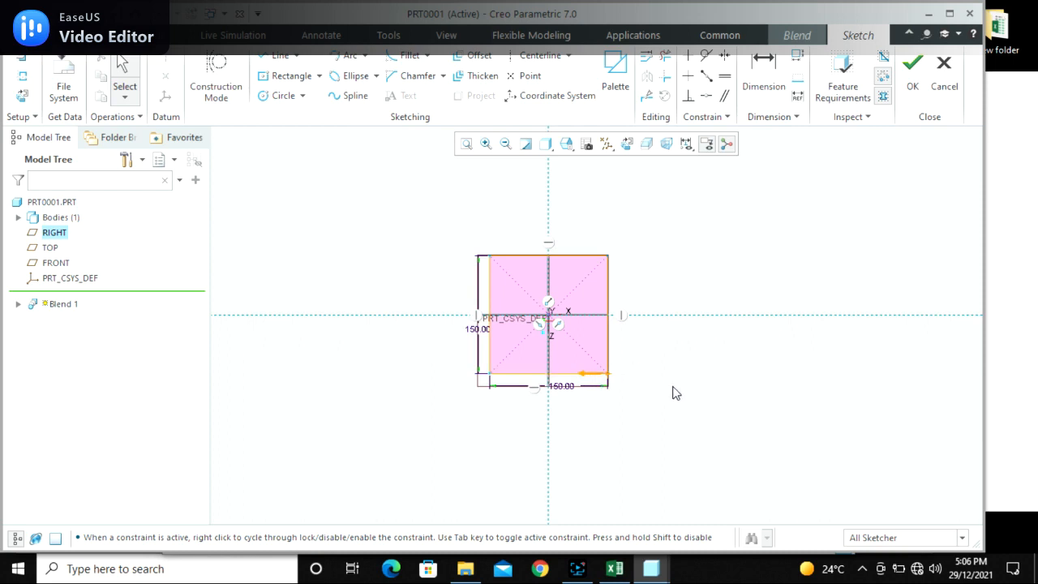
{"action": "mouse_move", "coordinate": [676, 388]}
{"action": "middle_mouse_down"}
{"action": "mouse_move", "coordinate": [669, 354]}
{"action": "mouse_move", "coordinate": [669, 364]}
{"action": "mouse_move", "coordinate": [685, 352]}
{"action": "mouse_move", "coordinate": [676, 324]}
{"action": "mouse_move", "coordinate": [513, 313]}
{"action": "middle_mouse_up"}
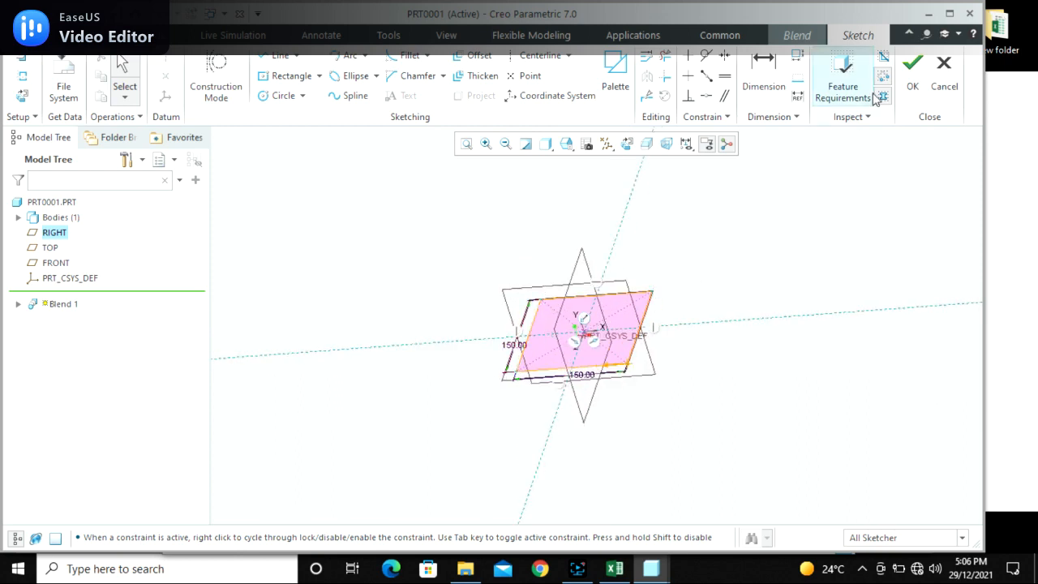
{"action": "left_click", "coordinate": [912, 77]}
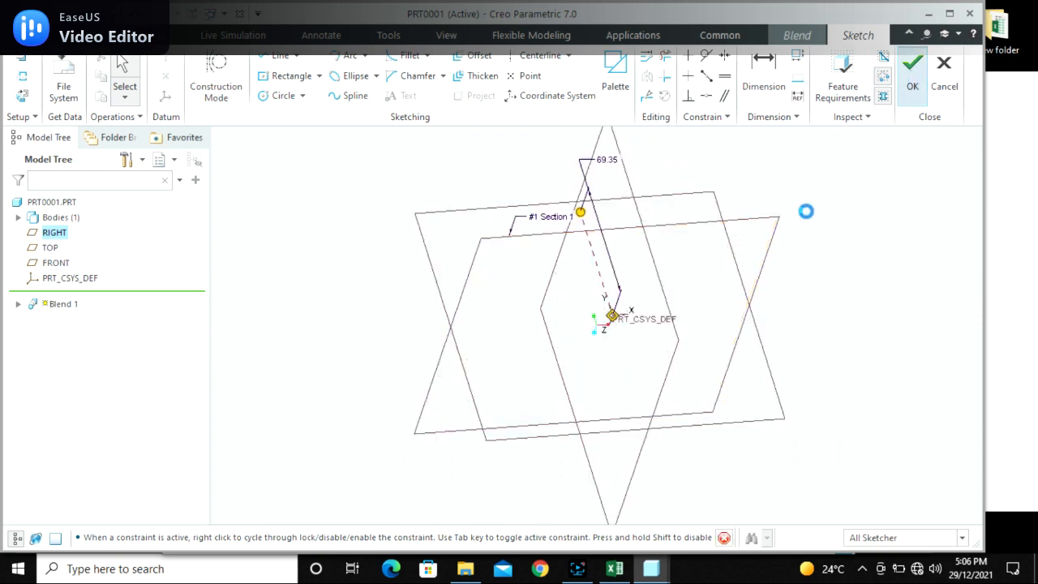
Set Section 2's offset from Section 1 to 100 and open its sketch in the 2D sketch orientation
{"action": "double_click", "coordinate": [613, 166]}
{"action": "type", "text": "100"}
{"action": "key", "text": "Return"}
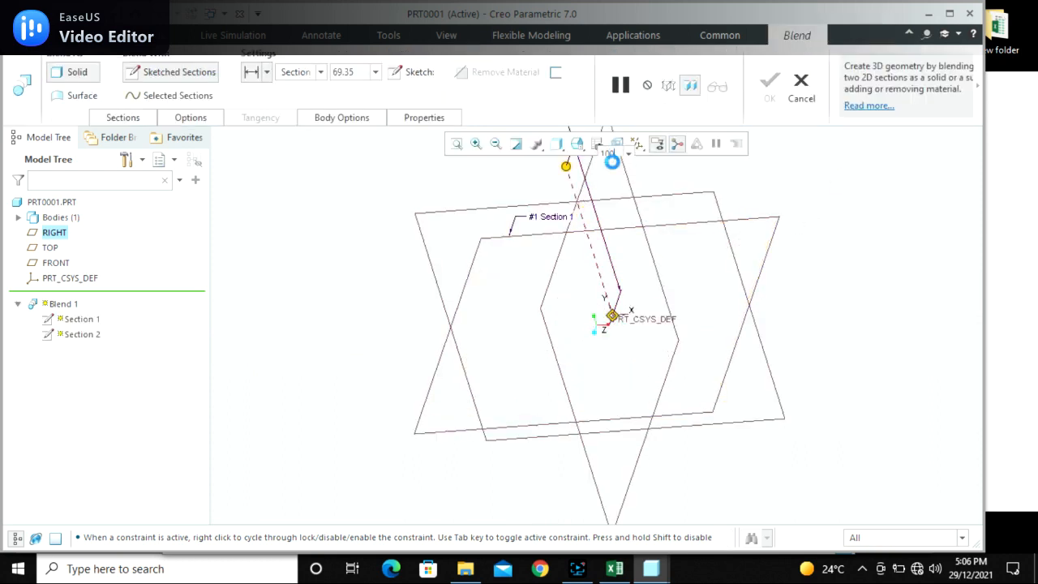
{"action": "left_click", "coordinate": [126, 118]}
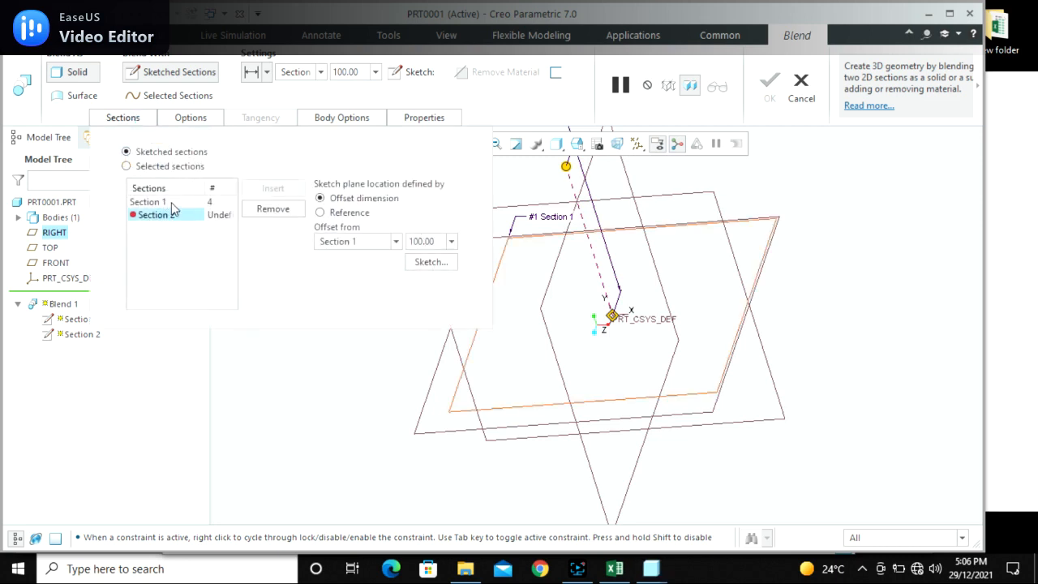
{"action": "left_click", "coordinate": [174, 203]}
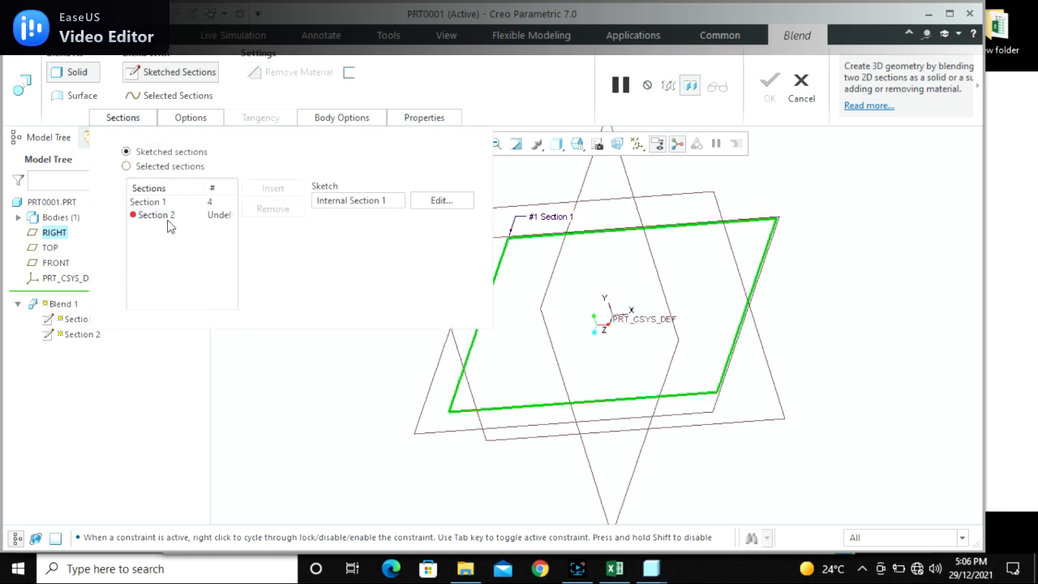
{"action": "left_click", "coordinate": [162, 214]}
{"action": "left_click", "coordinate": [431, 259]}
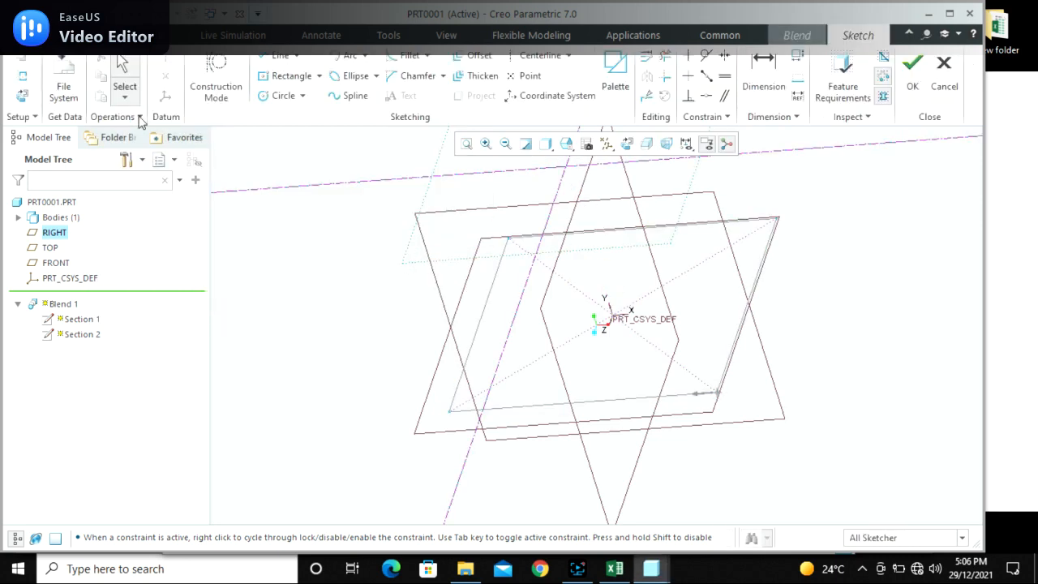
{"action": "left_click", "coordinate": [23, 95]}
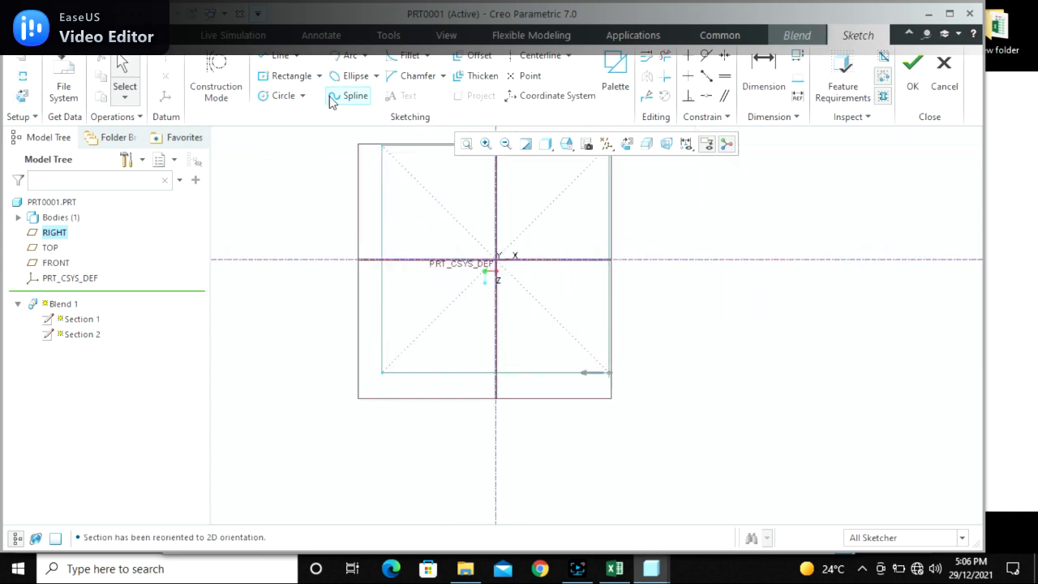
Sketch a closed triangle with a horizontal base about 74 mm wide and its apex on the vertical reference
{"action": "left_click", "coordinate": [275, 55]}
{"action": "left_click", "coordinate": [495, 198]}
{"action": "left_click", "coordinate": [436, 313]}
{"action": "left_click", "coordinate": [549, 314]}
{"action": "left_click", "coordinate": [495, 198]}
{"action": "middle_click", "coordinate": [705, 271]}
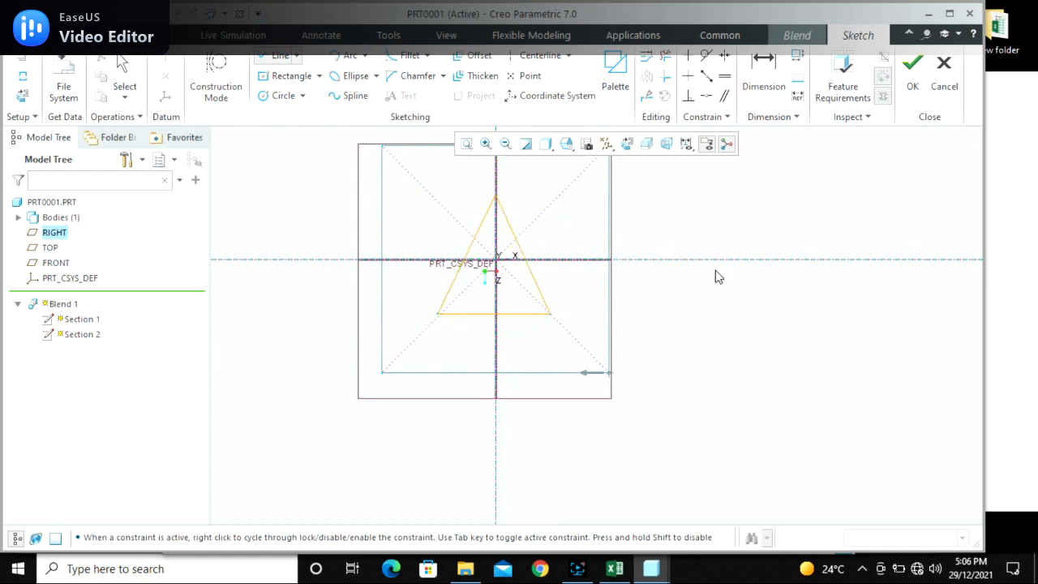
{"action": "middle_click", "coordinate": [699, 207]}
{"action": "scroll", "coordinate": [583, 318], "scroll_direction": "up", "scroll_amount": 2}
{"action": "scroll", "coordinate": [546, 268], "scroll_direction": "down", "scroll_amount": 2}
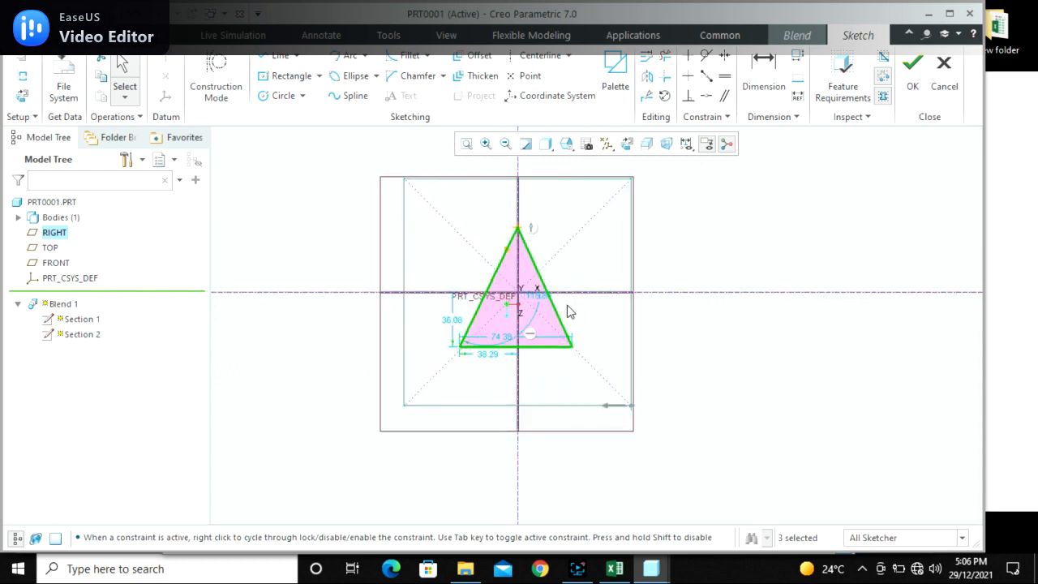
Add a vertical centerline through the origin and the triangle's apex
{"action": "left_click", "coordinate": [536, 55]}
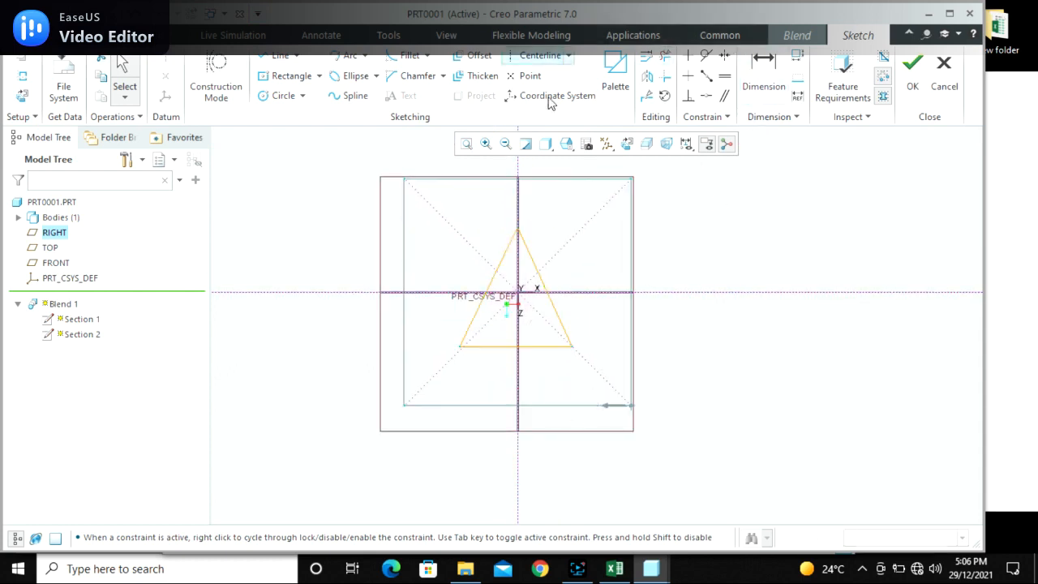
{"action": "left_click", "coordinate": [516, 202]}
{"action": "left_click", "coordinate": [517, 303]}
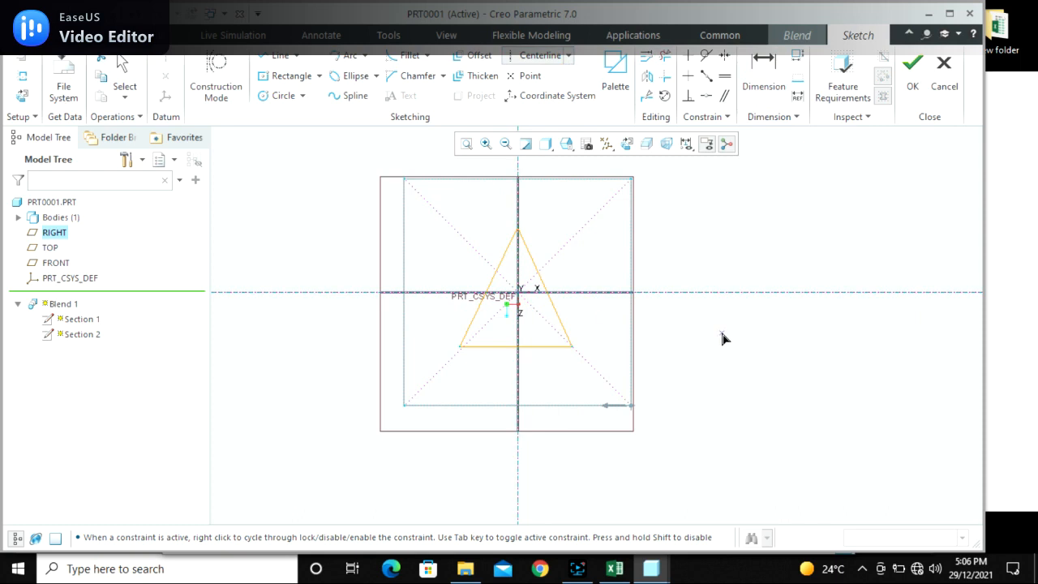
{"action": "middle_click", "coordinate": [720, 331]}
{"action": "left_click", "coordinate": [721, 363]}
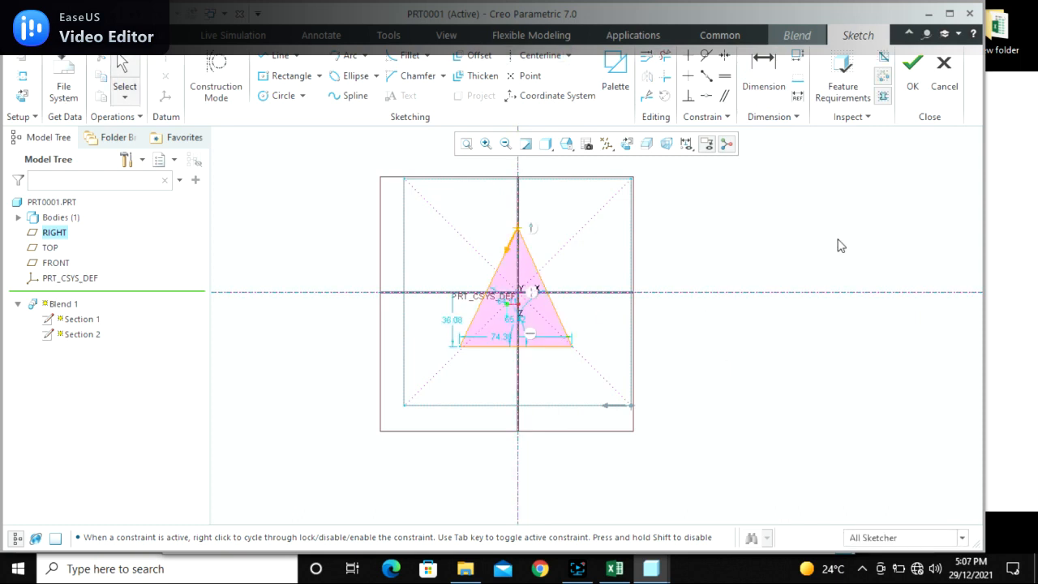
Make the triangle's two base vertices symmetric about the vertical centerline and set the base width to 75
{"action": "left_click", "coordinate": [723, 58]}
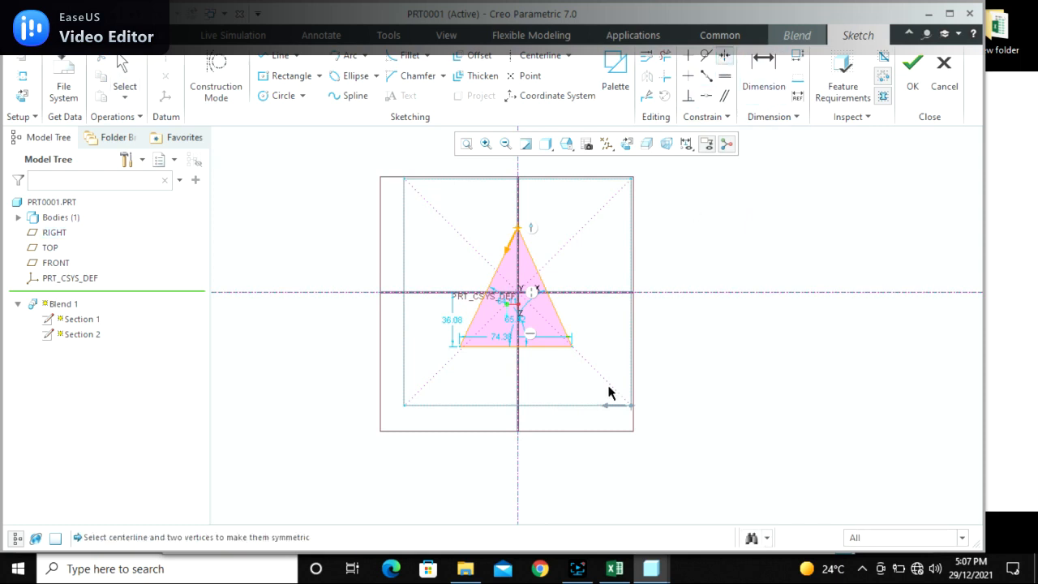
{"action": "left_click", "coordinate": [572, 347]}
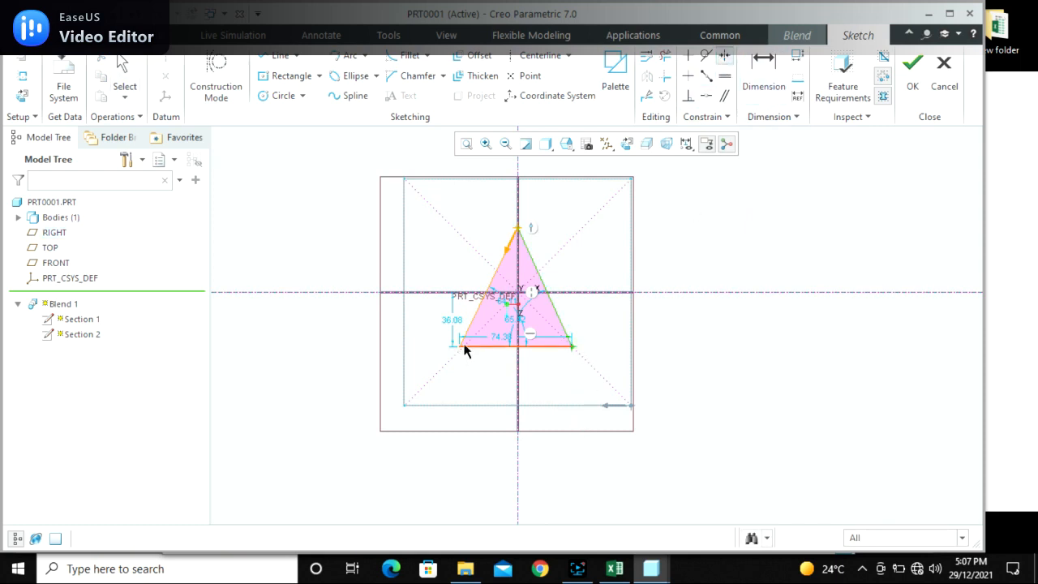
{"action": "left_click", "coordinate": [458, 346]}
{"action": "left_click", "coordinate": [518, 381]}
{"action": "middle_click", "coordinate": [697, 379]}
{"action": "left_click", "coordinate": [501, 342]}
{"action": "left_click", "coordinate": [689, 363]}
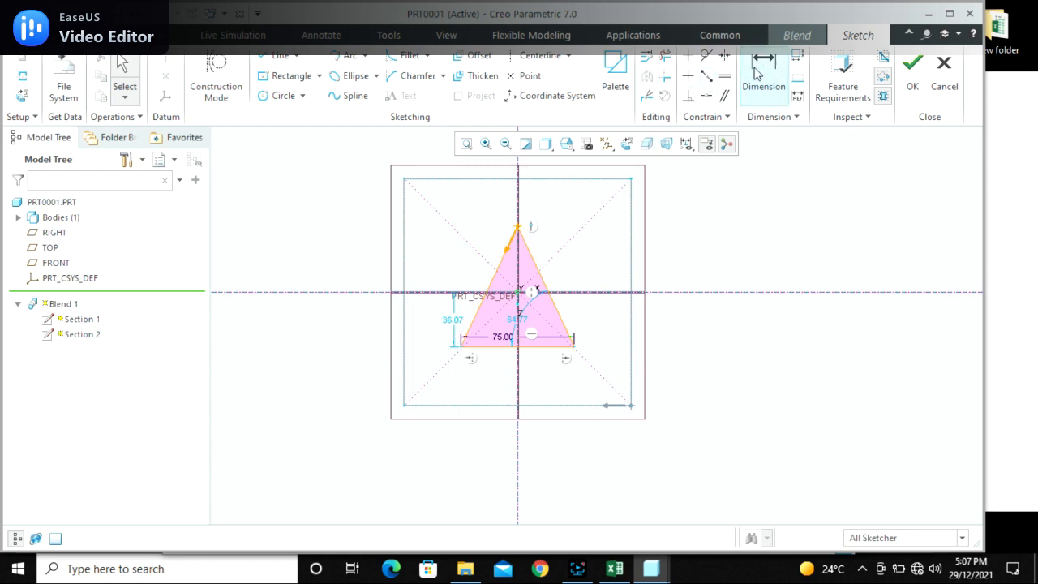
Constrain all three triangle sides to equal length, deleting the conflicting Symmetric constraint
{"action": "left_click", "coordinate": [723, 75]}
{"action": "left_click", "coordinate": [544, 283]}
{"action": "left_click", "coordinate": [497, 270]}
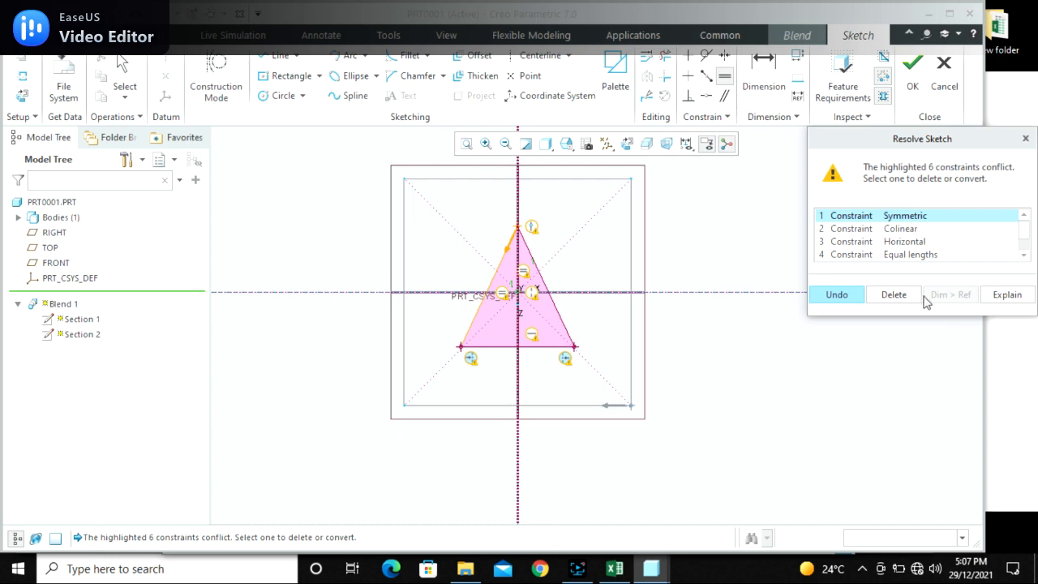
{"action": "left_click", "coordinate": [894, 294]}
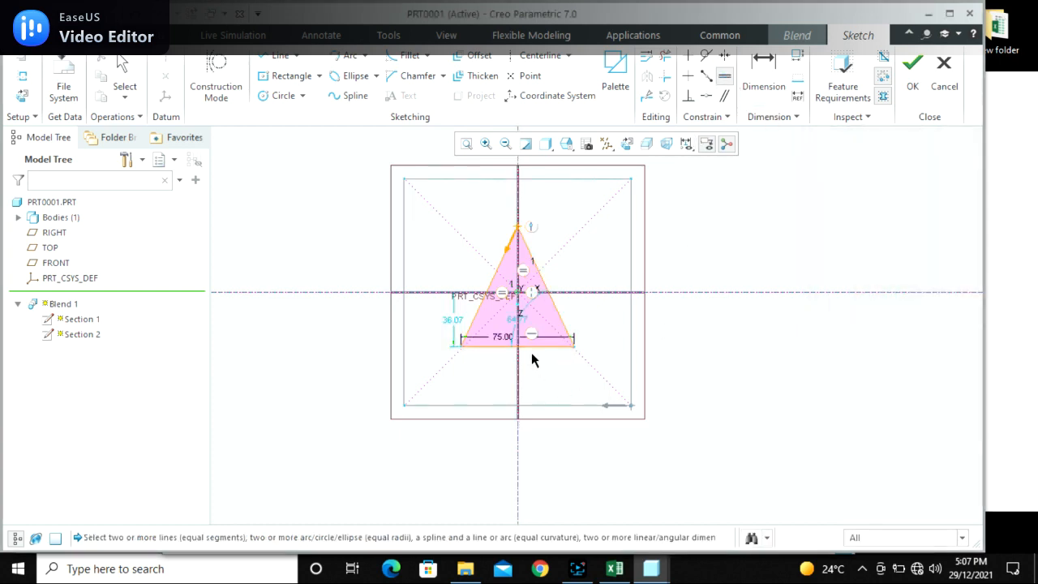
{"action": "left_click_drag", "start_coordinate": [532, 344], "coordinate": [565, 310]}
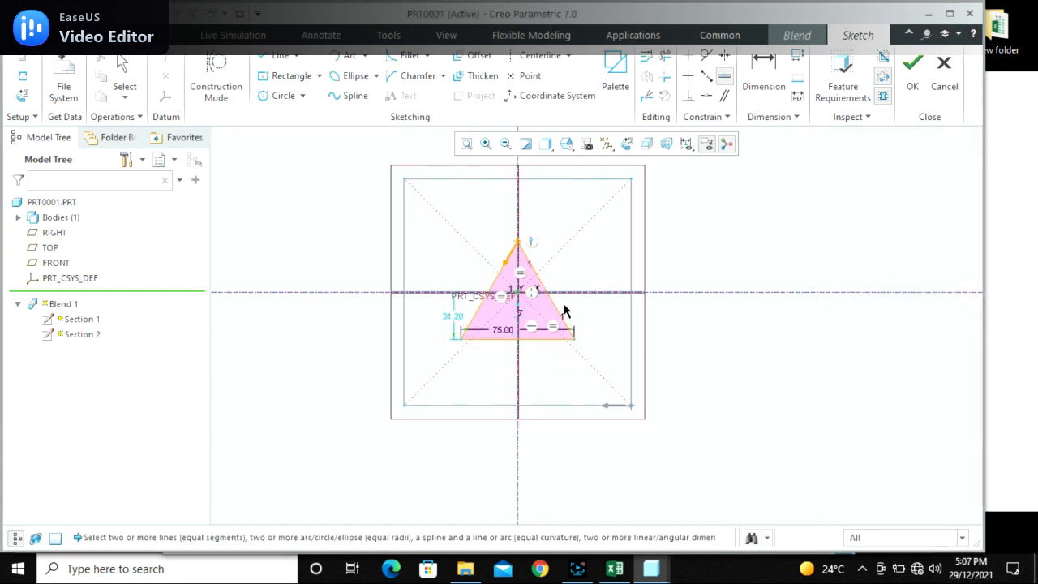
{"action": "left_click", "coordinate": [486, 301]}
{"action": "middle_click", "coordinate": [712, 355]}
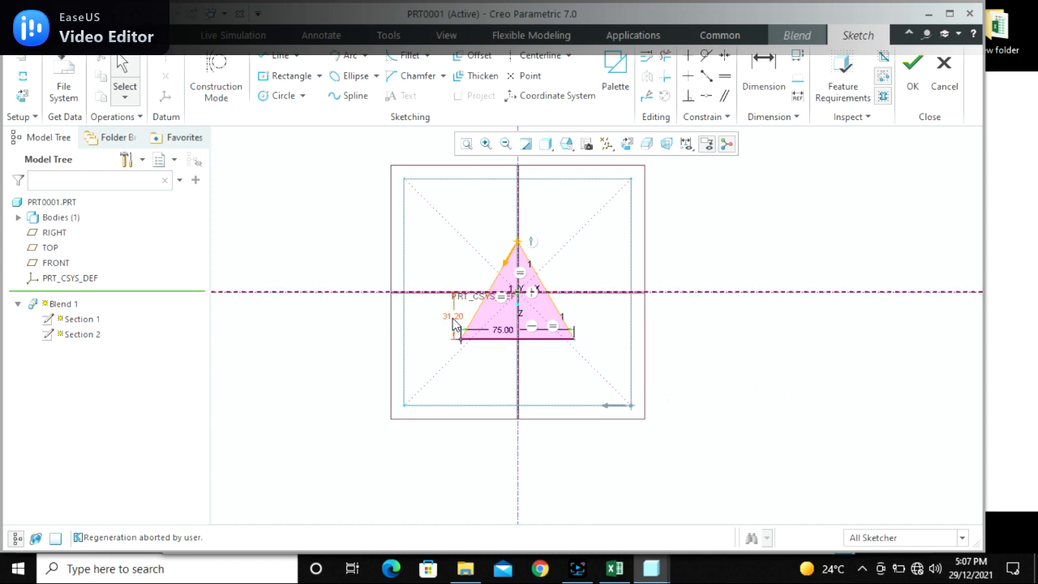
Place the base width dimension below the triangle and set the base's distance from the horizontal reference to 75/2
{"action": "left_click_drag", "start_coordinate": [501, 329], "coordinate": [507, 351]}
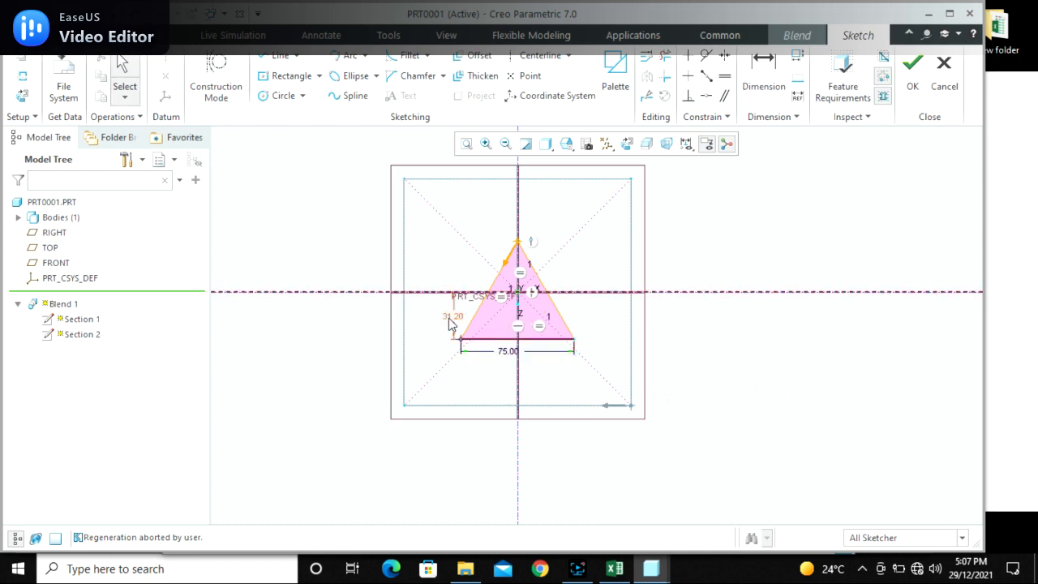
{"action": "double_click", "coordinate": [449, 319]}
{"action": "type", "text": "75"}
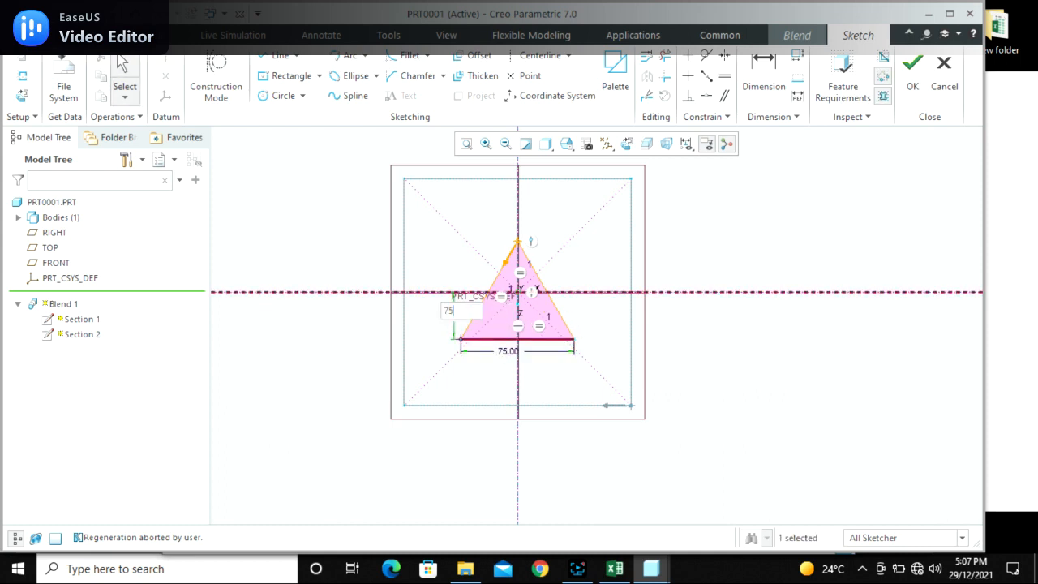
{"action": "type", "text": "/2"}
{"action": "key", "text": "Return"}
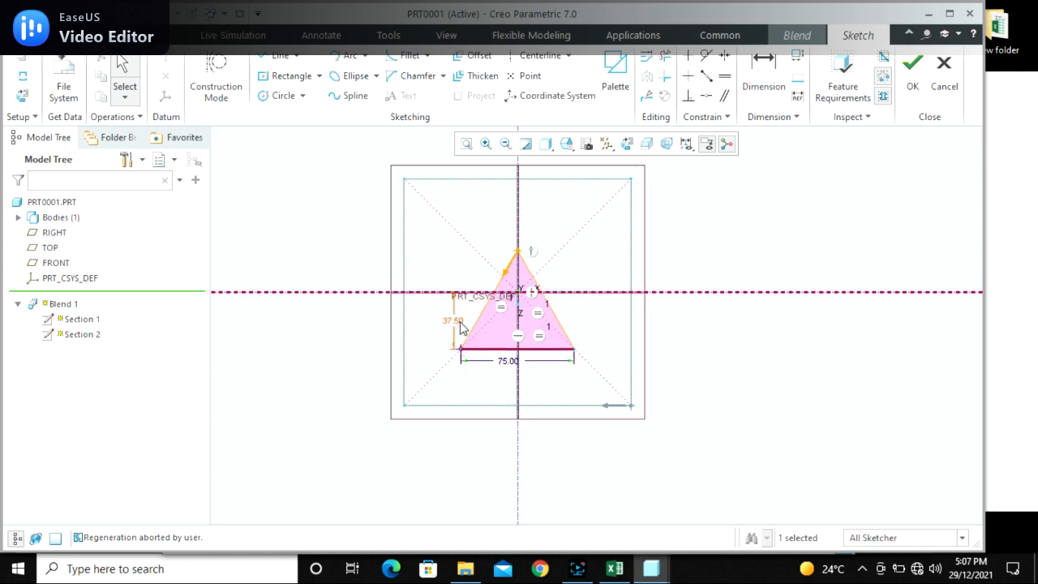
{"action": "left_click", "coordinate": [750, 374]}
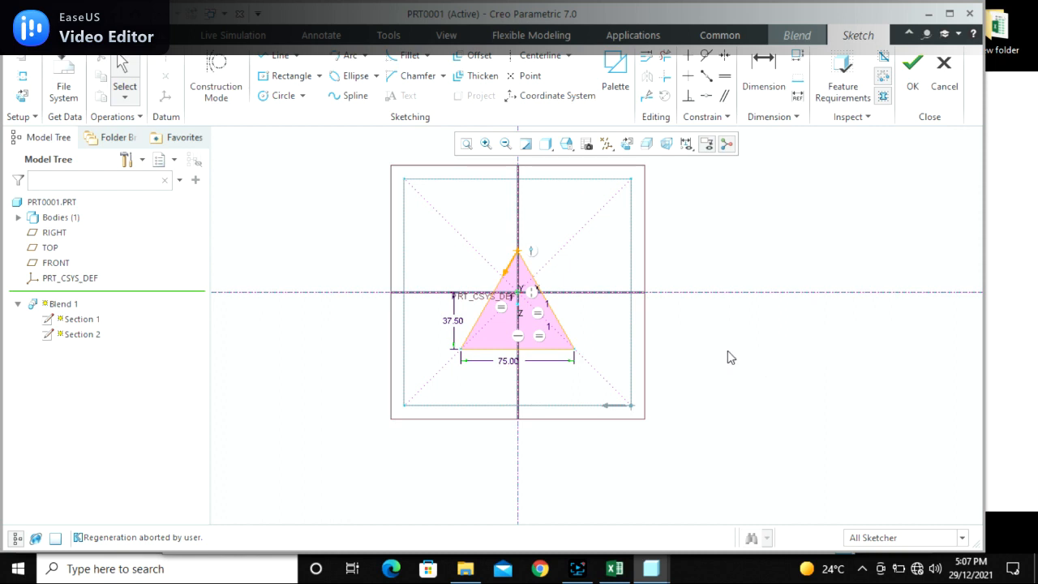
Move the triangle's start point to its lower-right vertex and reverse its direction to run along the base
{"action": "left_click", "coordinate": [572, 350]}
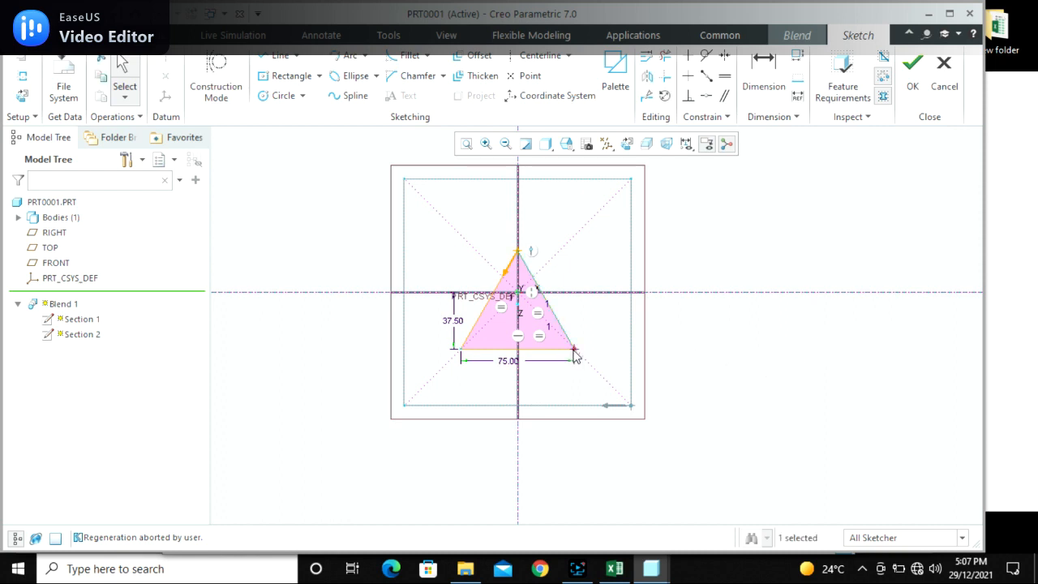
{"action": "right_click", "coordinate": [574, 355]}
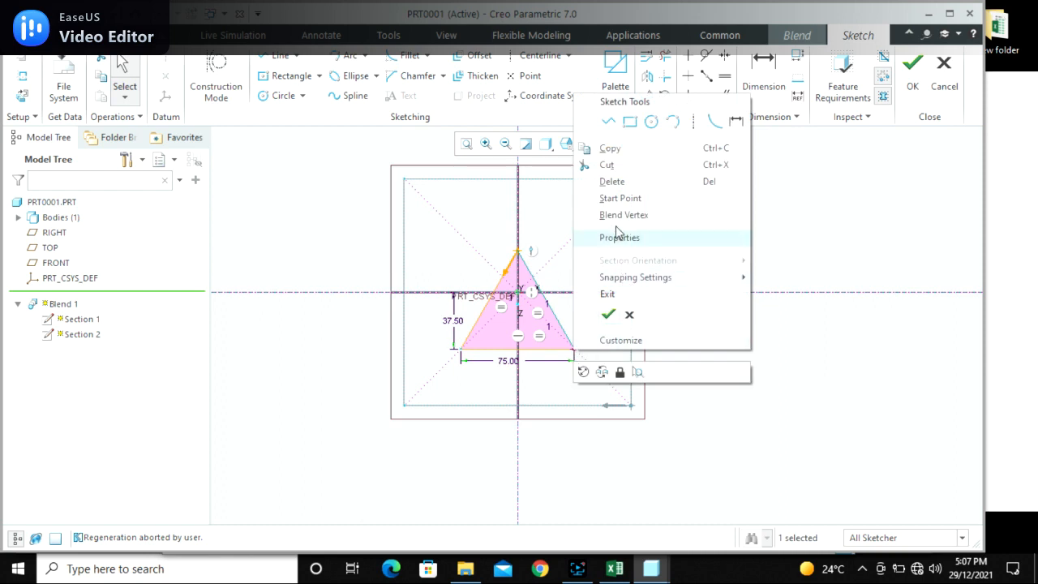
{"action": "left_click", "coordinate": [619, 199]}
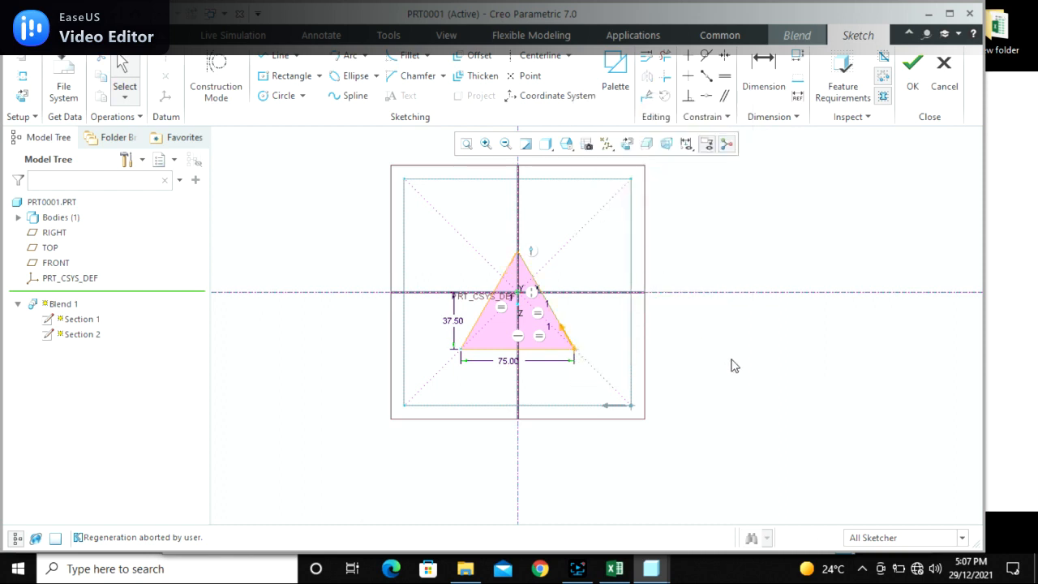
{"action": "left_click", "coordinate": [575, 354]}
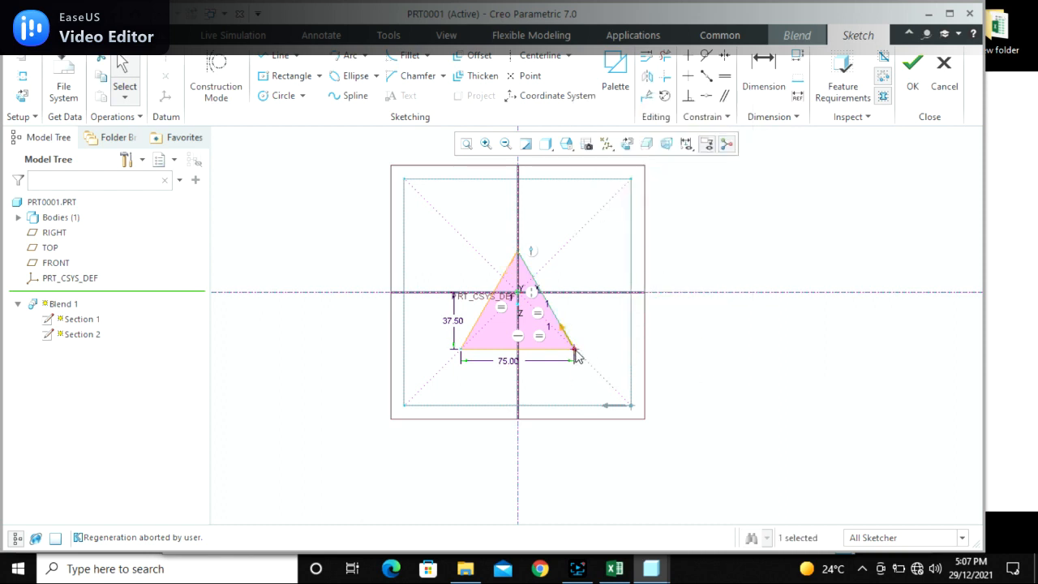
{"action": "left_click", "coordinate": [573, 350]}
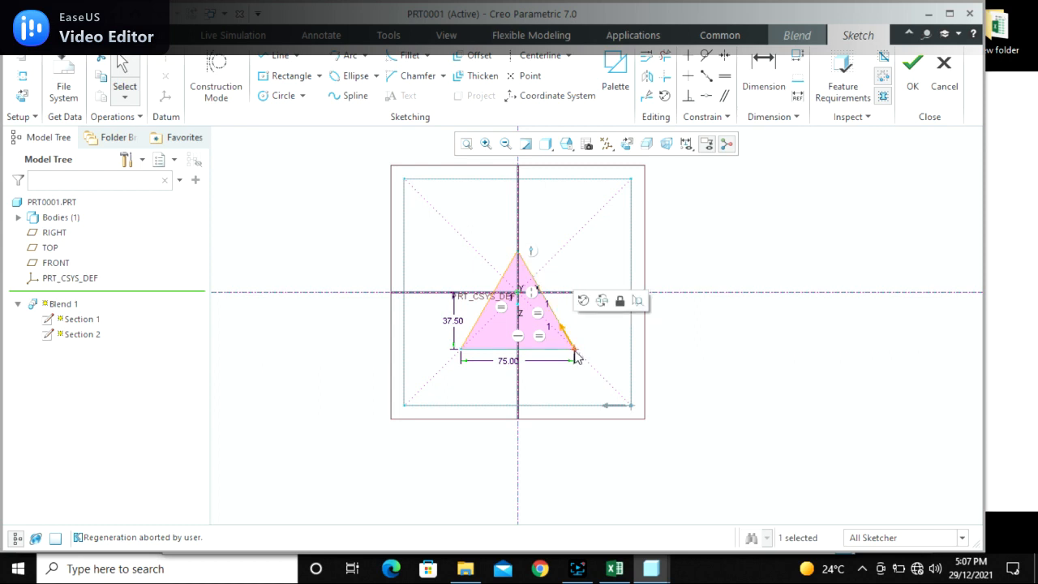
{"action": "right_click", "coordinate": [577, 358]}
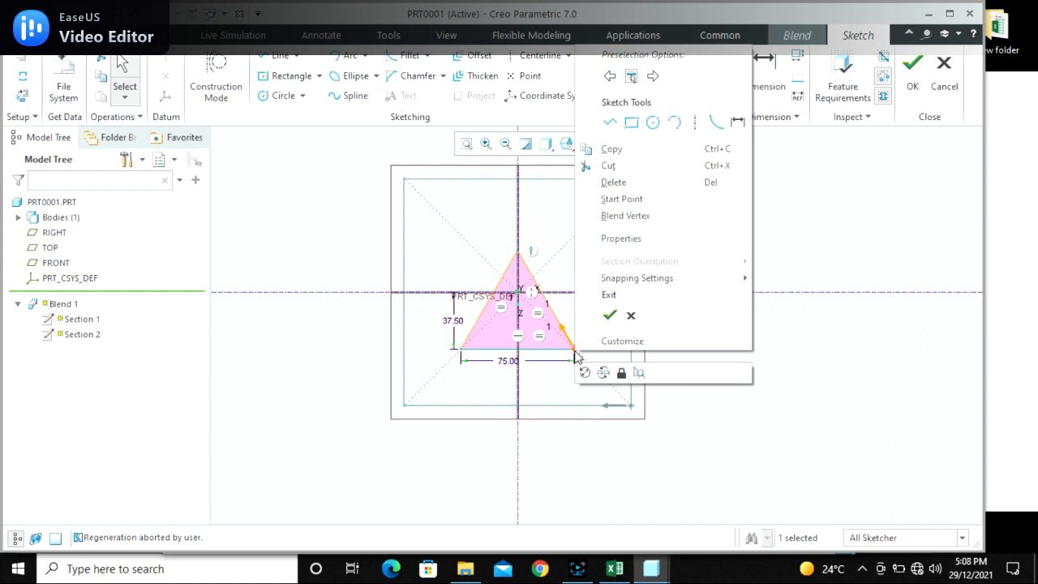
{"action": "left_click", "coordinate": [622, 201]}
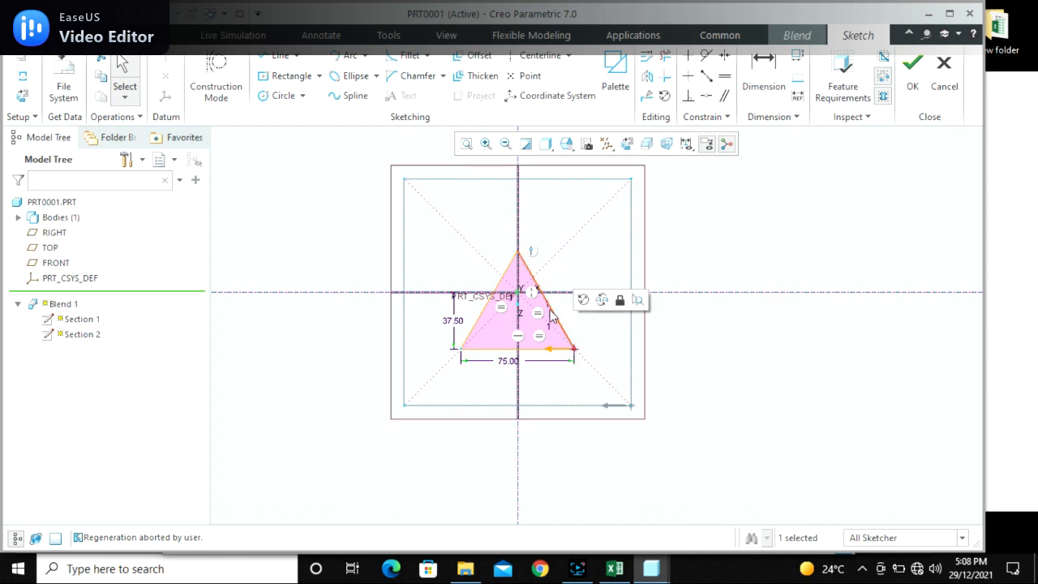
{"action": "left_click", "coordinate": [687, 392]}
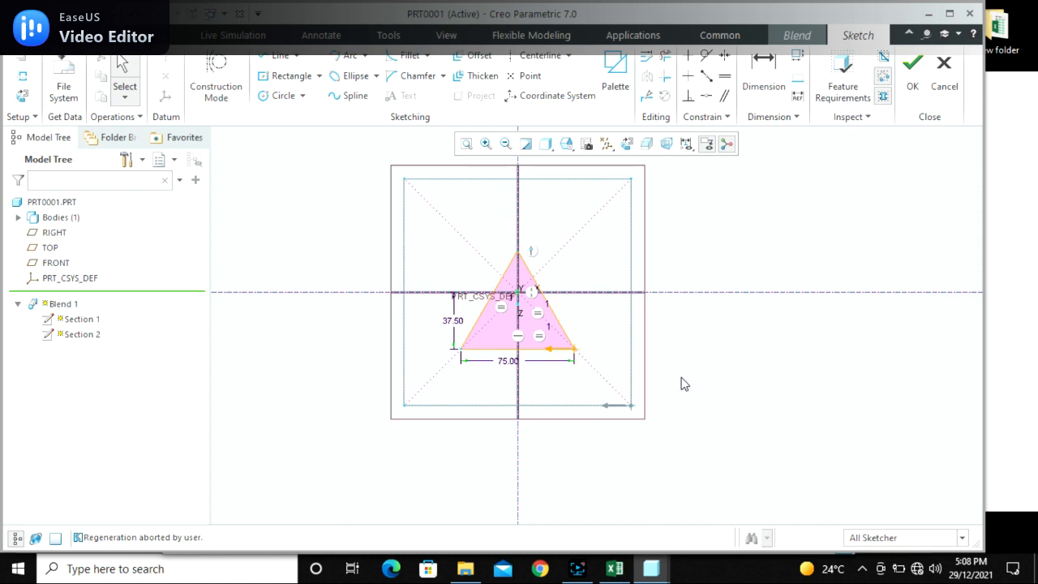
Finish the triangle sketch and compare the vertex counts of the two blend sections
{"action": "middle_click_drag", "start_coordinate": [749, 397], "coordinate": [725, 338]}
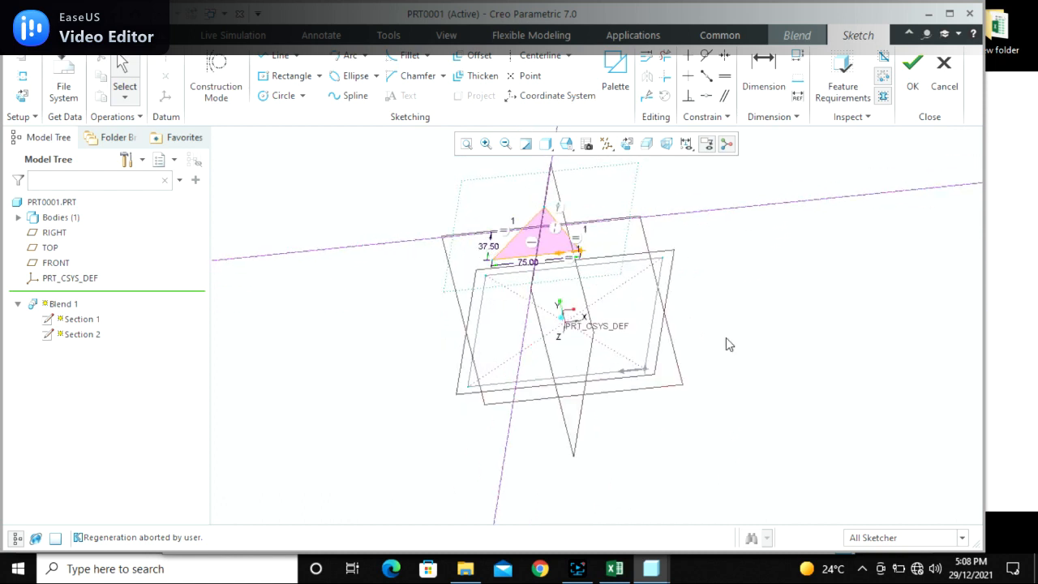
{"action": "left_click", "coordinate": [911, 75]}
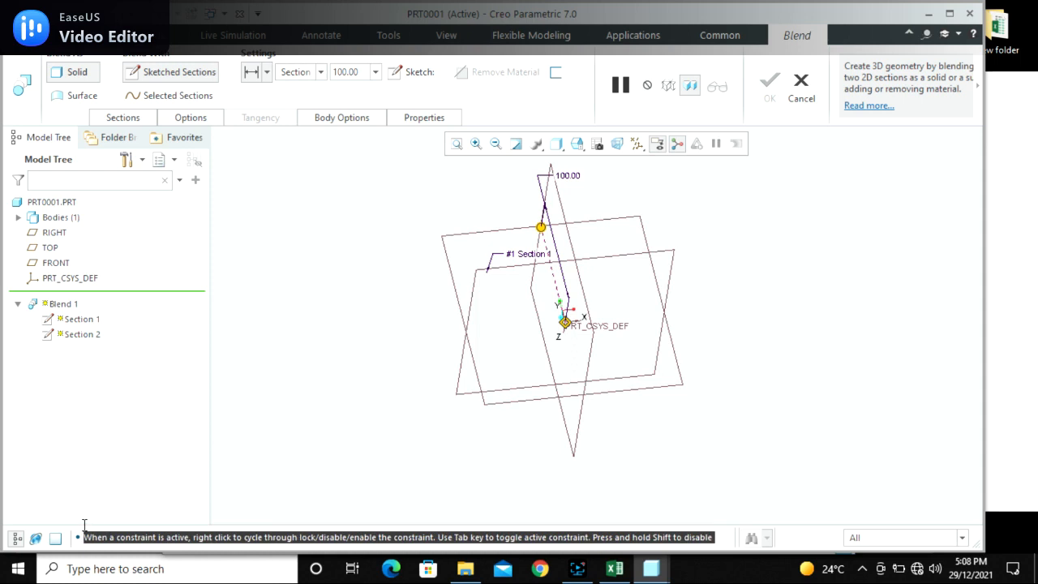
{"action": "left_click", "coordinate": [324, 473]}
{"action": "scroll", "coordinate": [322, 521], "scroll_direction": "up", "scroll_amount": 6}
{"action": "left_click", "coordinate": [498, 406]}
{"action": "scroll", "coordinate": [267, 503], "scroll_direction": "down", "scroll_amount": 5}
{"action": "left_click", "coordinate": [130, 118]}
{"action": "left_click", "coordinate": [205, 217]}
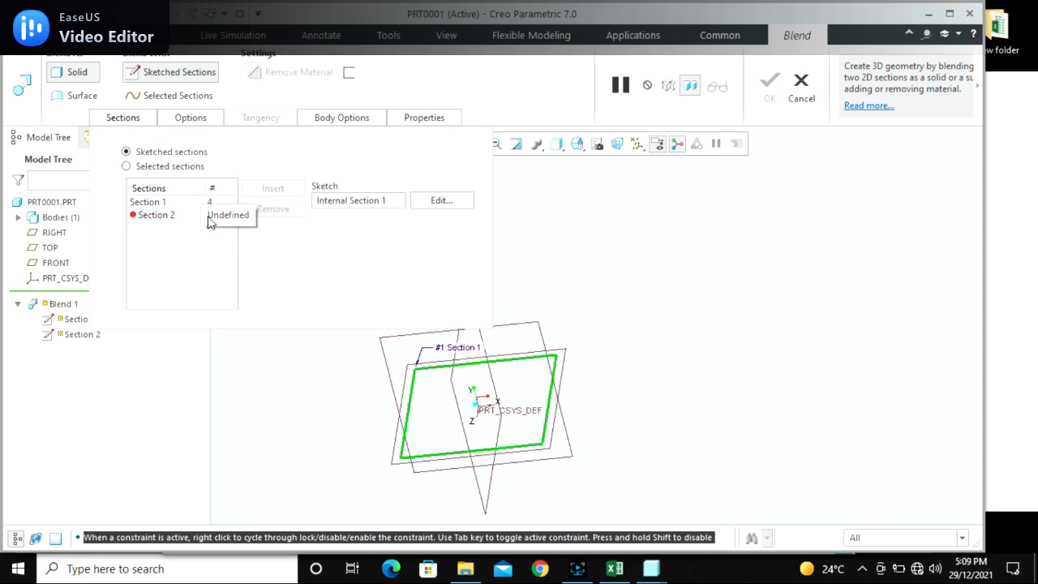
Reopen the sketch of Section 2, add a blend vertex at the triangle's apex, and finish the sketch
{"action": "left_click", "coordinate": [158, 215]}
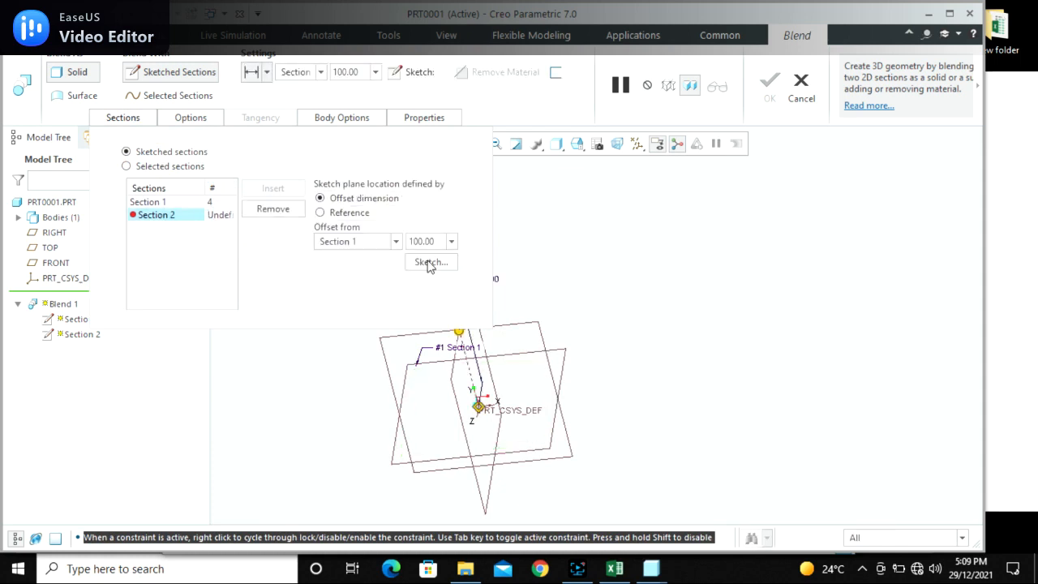
{"action": "left_click", "coordinate": [430, 262]}
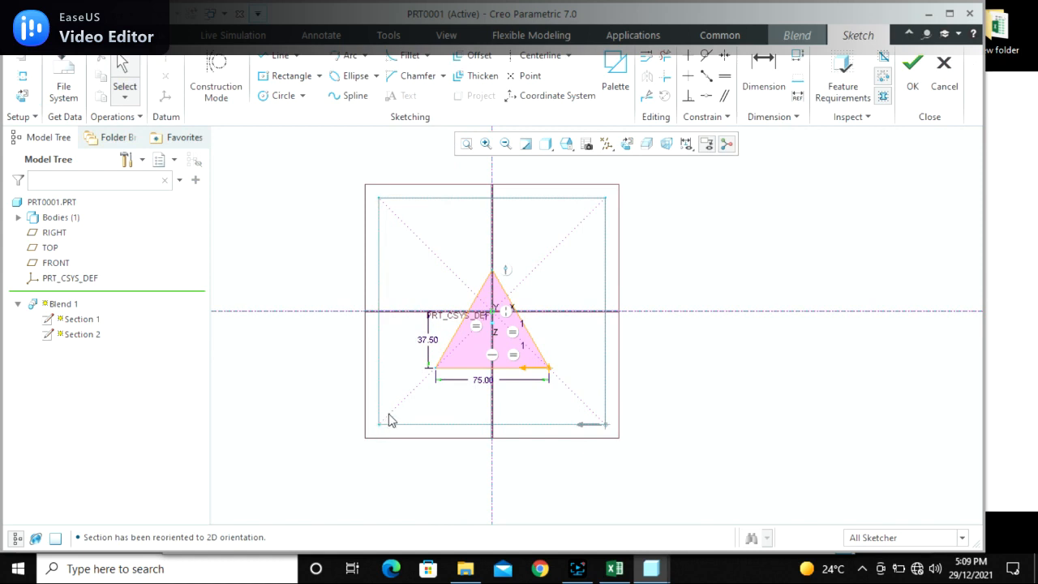
{"action": "left_click", "coordinate": [494, 272]}
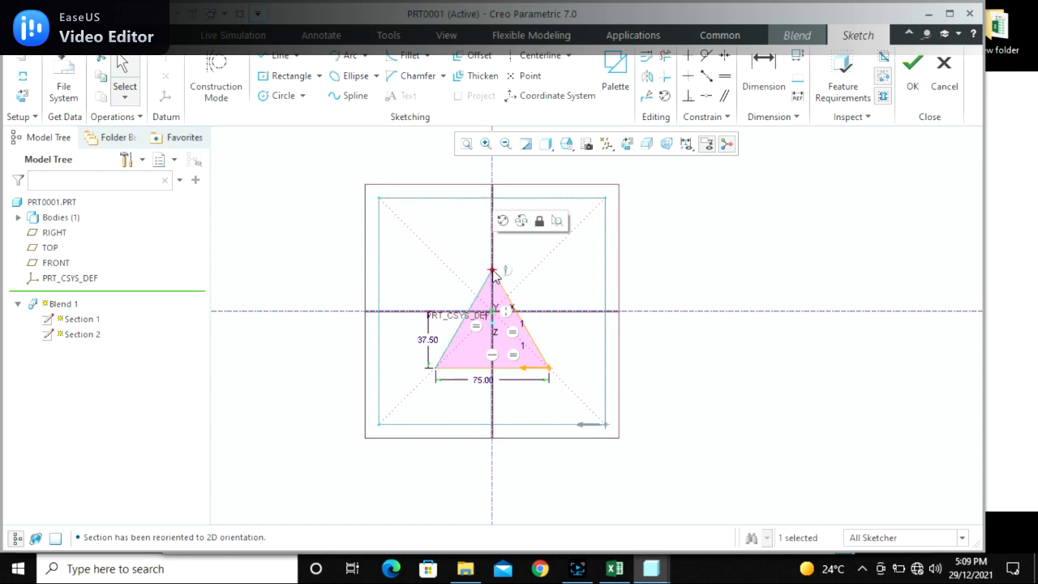
{"action": "right_click", "coordinate": [495, 273]}
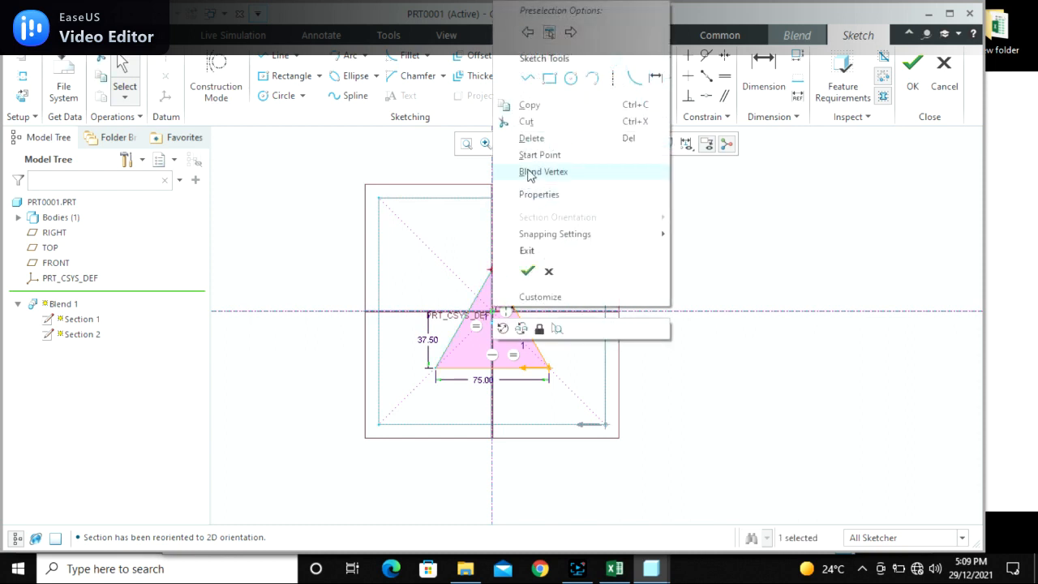
{"action": "left_click", "coordinate": [552, 182]}
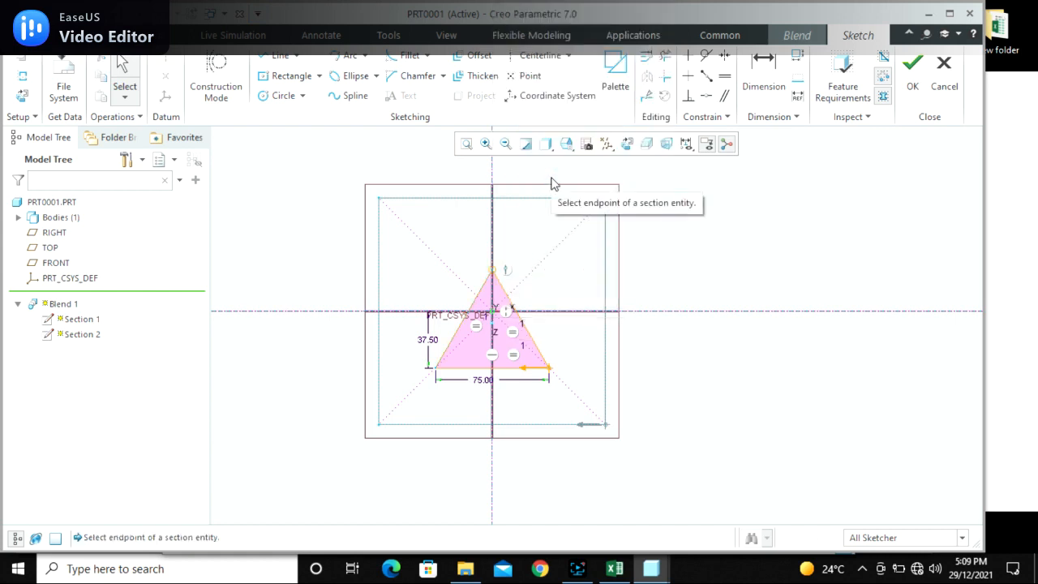
{"action": "left_click", "coordinate": [911, 82]}
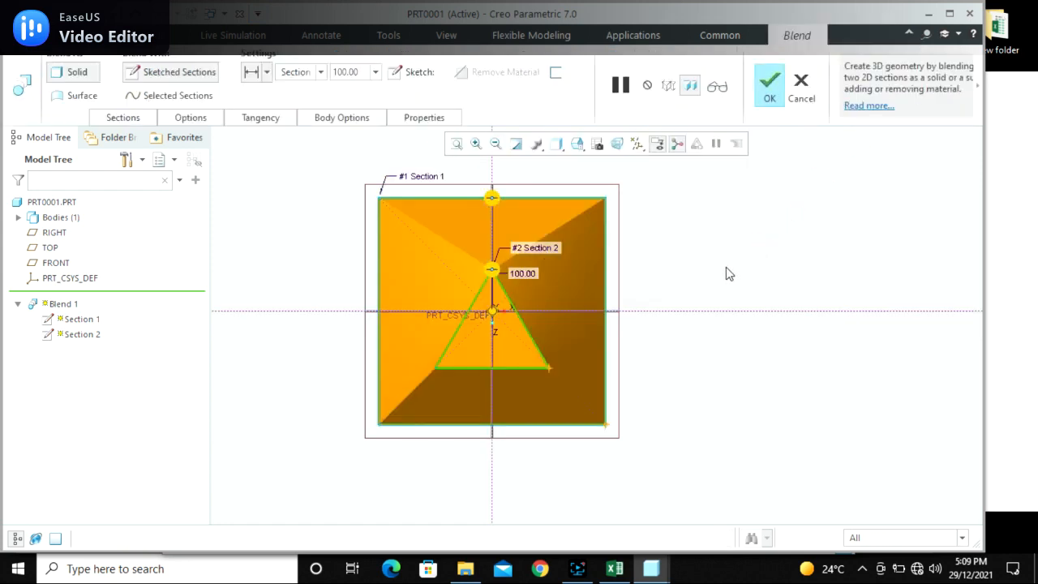
Check the vertex counts of both sections and examine the blend preview around the square and triangle corners
{"action": "left_click", "coordinate": [111, 114]}
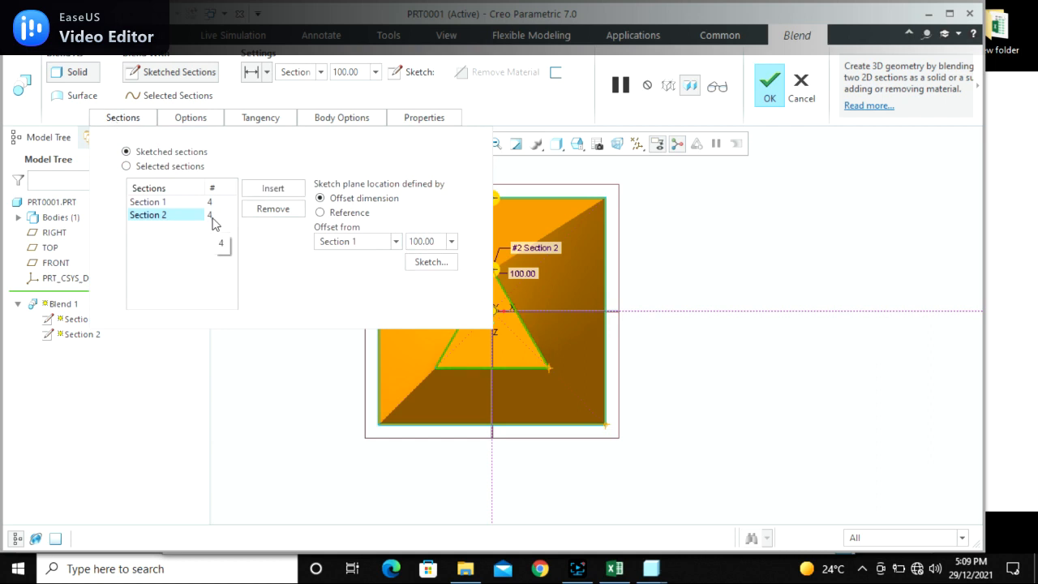
{"action": "mouse_move", "coordinate": [632, 324]}
{"action": "middle_mouse_down"}
{"action": "mouse_move", "coordinate": [665, 343]}
{"action": "mouse_move", "coordinate": [665, 364]}
{"action": "mouse_move", "coordinate": [618, 380]}
{"action": "mouse_move", "coordinate": [641, 428]}
{"action": "mouse_move", "coordinate": [672, 384]}
{"action": "mouse_move", "coordinate": [630, 412]}
{"action": "middle_mouse_up"}
{"action": "scroll", "coordinate": [656, 367], "scroll_direction": "down", "scroll_amount": 4}
{"action": "middle_click_drag", "start_coordinate": [656, 368], "coordinate": [704, 286]}
{"action": "scroll", "coordinate": [706, 287], "scroll_direction": "up", "scroll_amount": 3}
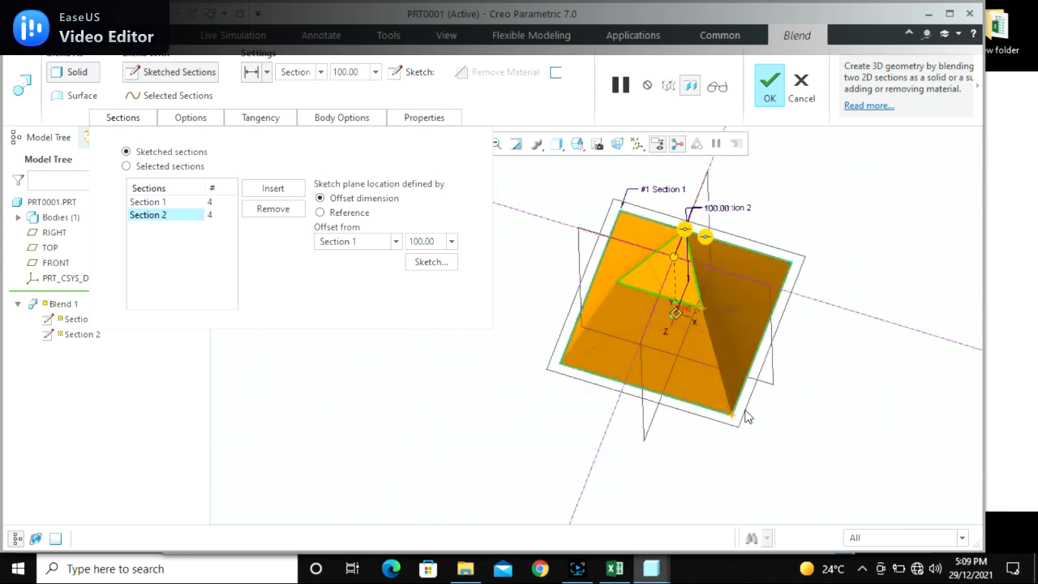
{"action": "scroll", "coordinate": [746, 434], "scroll_direction": "down", "scroll_amount": 2}
{"action": "scroll", "coordinate": [731, 417], "scroll_direction": "up", "scroll_amount": 1}
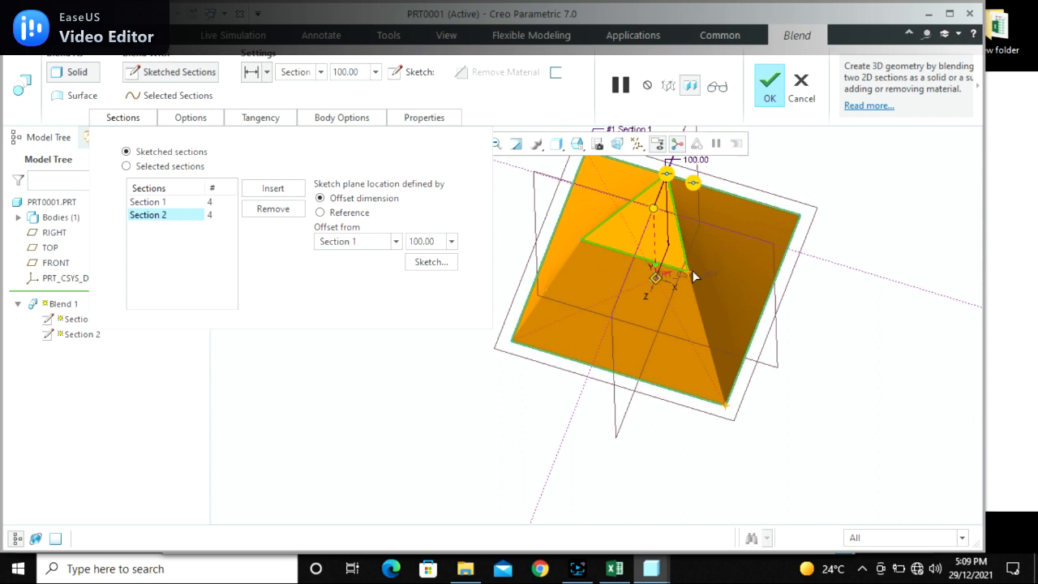
{"action": "scroll", "coordinate": [596, 295], "scroll_direction": "up", "scroll_amount": 2}
{"action": "middle_click_drag", "start_coordinate": [599, 293], "coordinate": [584, 312]}
{"action": "scroll", "coordinate": [574, 203], "scroll_direction": "down", "scroll_amount": 2}
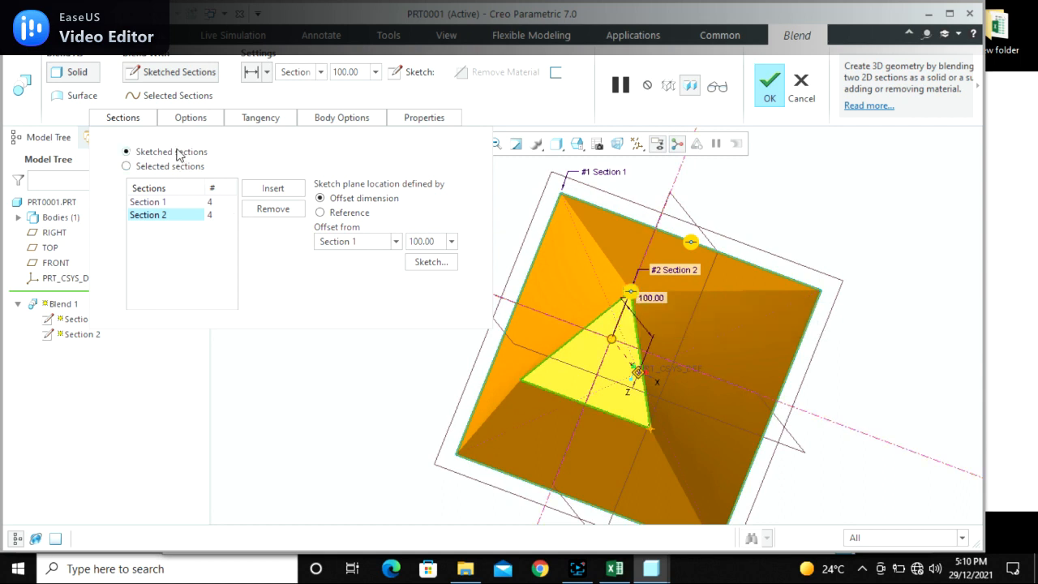
Insert a third blend section and sketch a center rectangle about 126 by 109 at the origin
{"action": "left_click", "coordinate": [261, 191]}
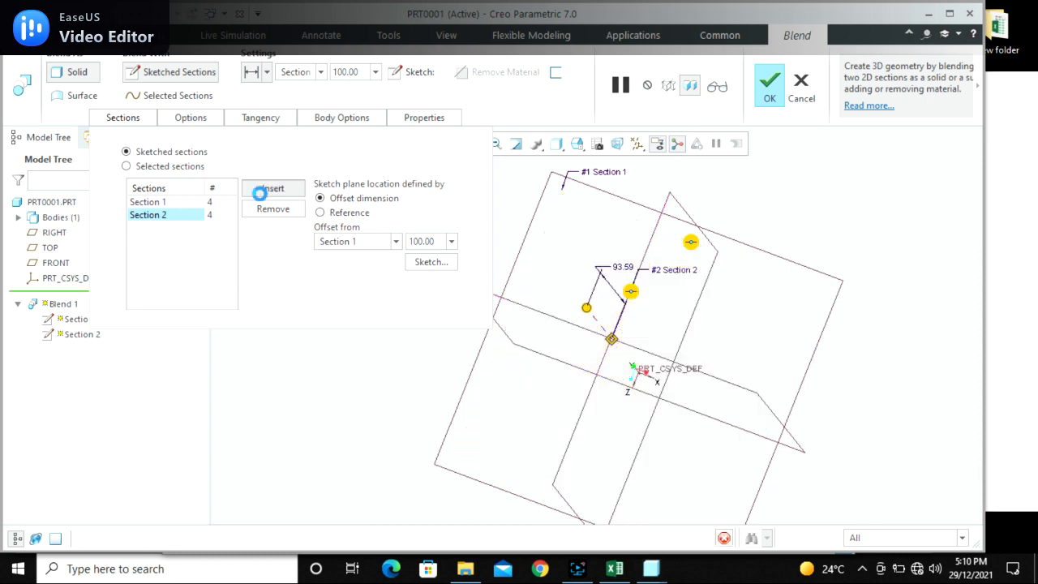
{"action": "left_click", "coordinate": [445, 268]}
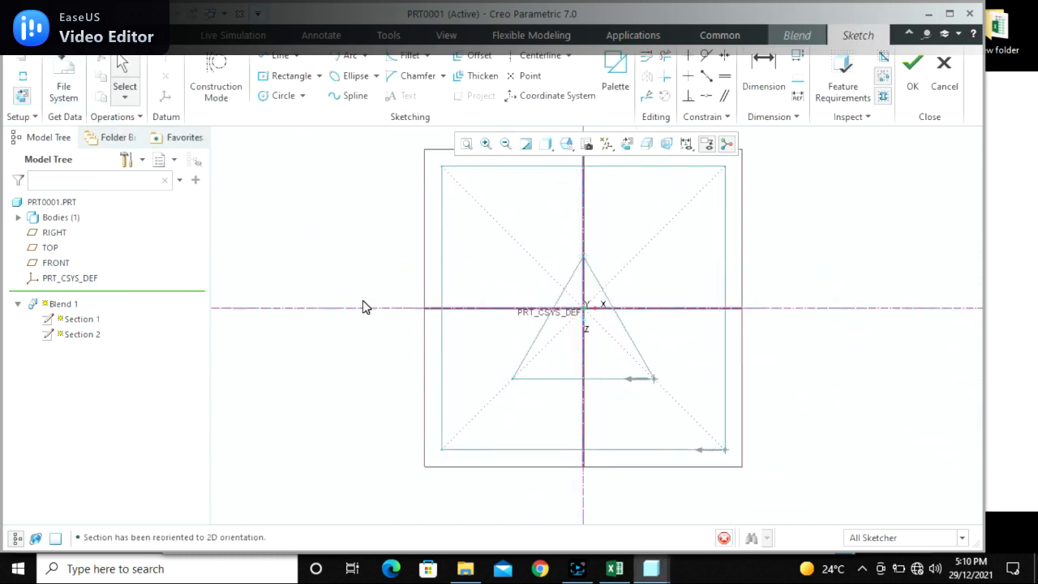
{"action": "left_click", "coordinate": [288, 77]}
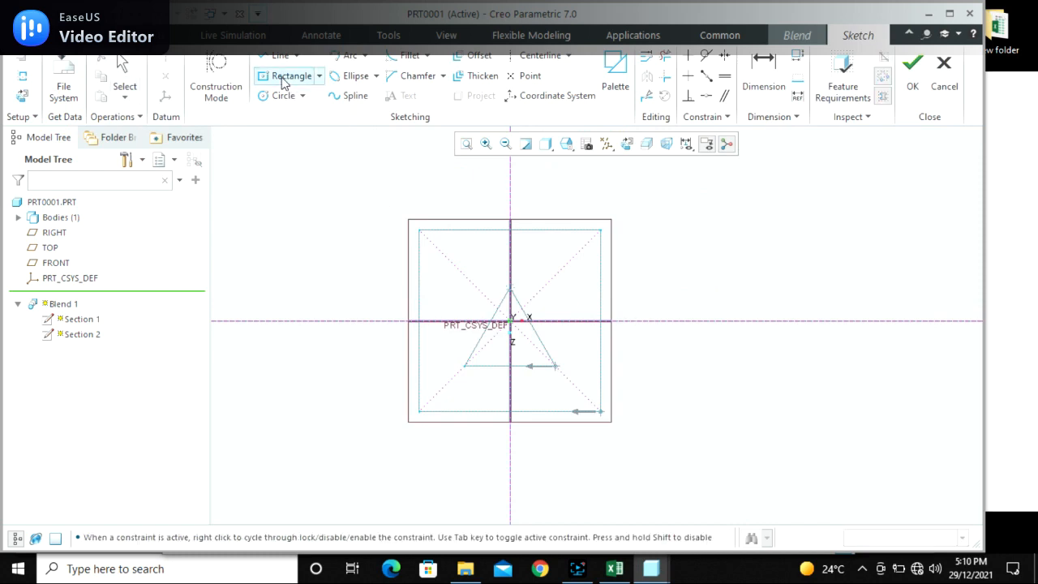
{"action": "left_click", "coordinate": [513, 326]}
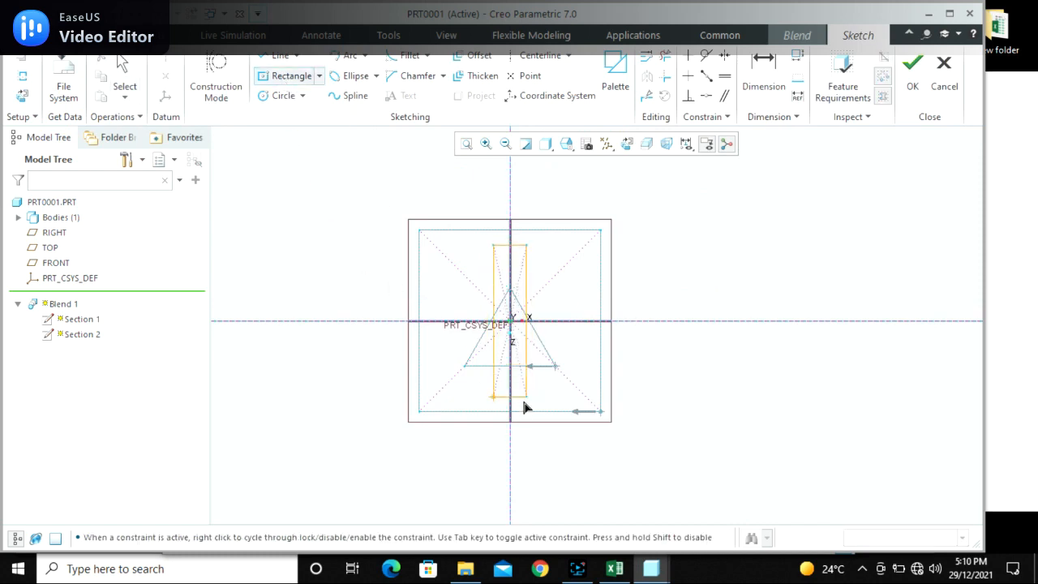
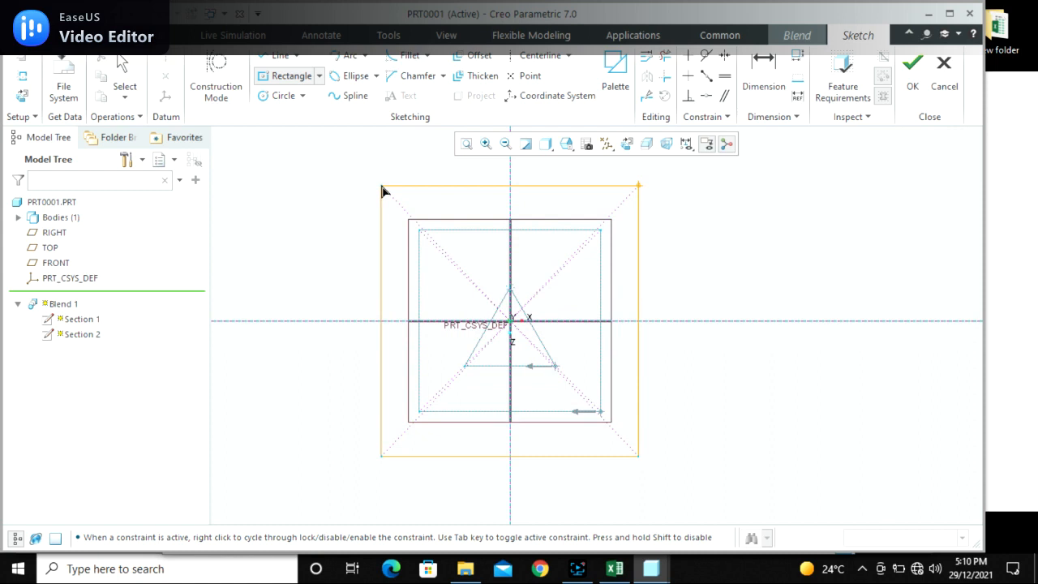
{"action": "left_click", "coordinate": [434, 387]}
{"action": "middle_click", "coordinate": [655, 447]}
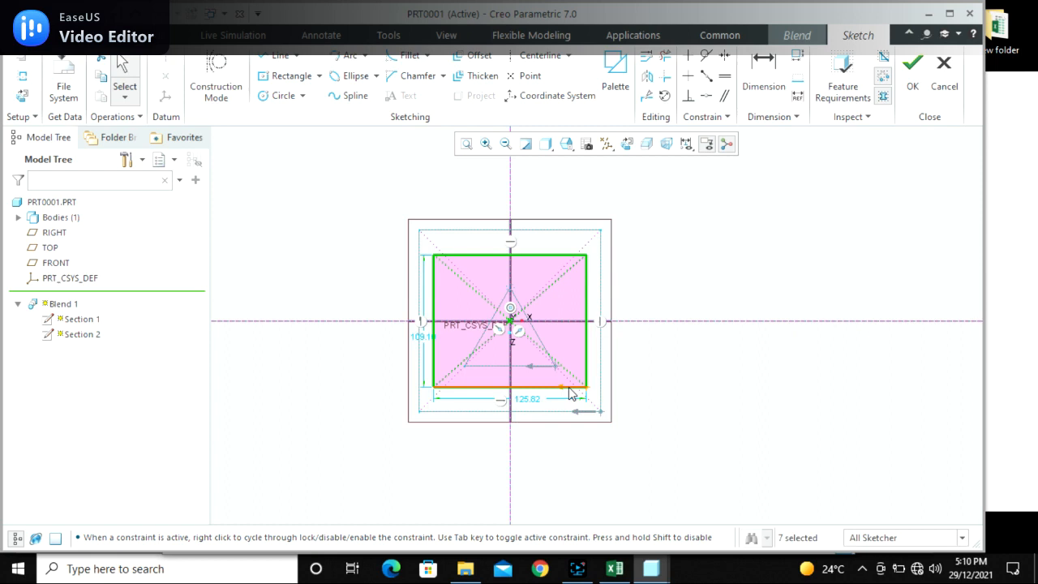
Make the rectangle's bottom and left sides equal and set the width to 125
{"action": "left_click", "coordinate": [724, 75]}
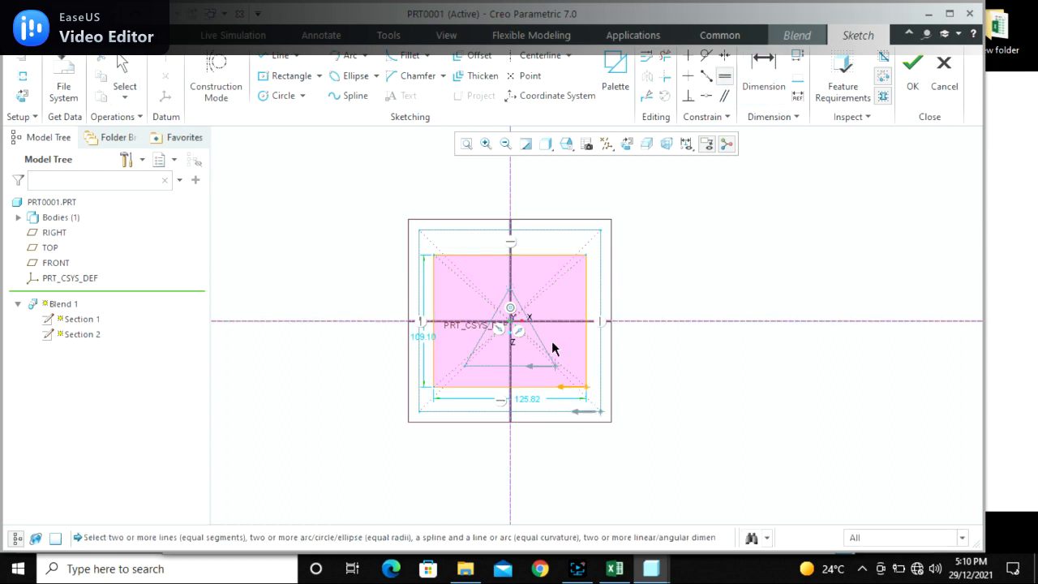
{"action": "left_click", "coordinate": [532, 387]}
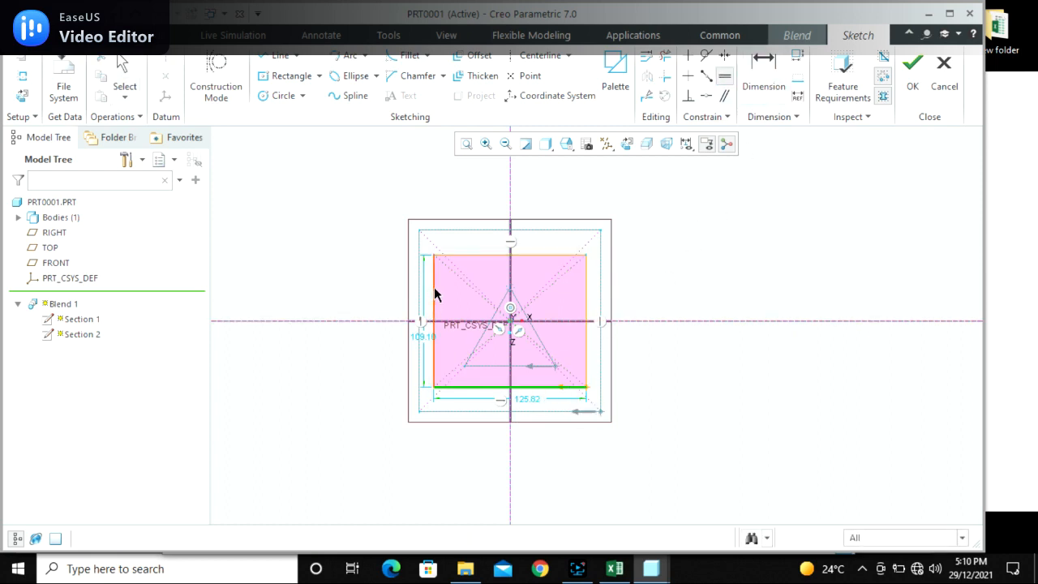
{"action": "left_click", "coordinate": [435, 294]}
{"action": "middle_click", "coordinate": [699, 396]}
{"action": "double_click", "coordinate": [527, 410]}
{"action": "type", "text": "1"}
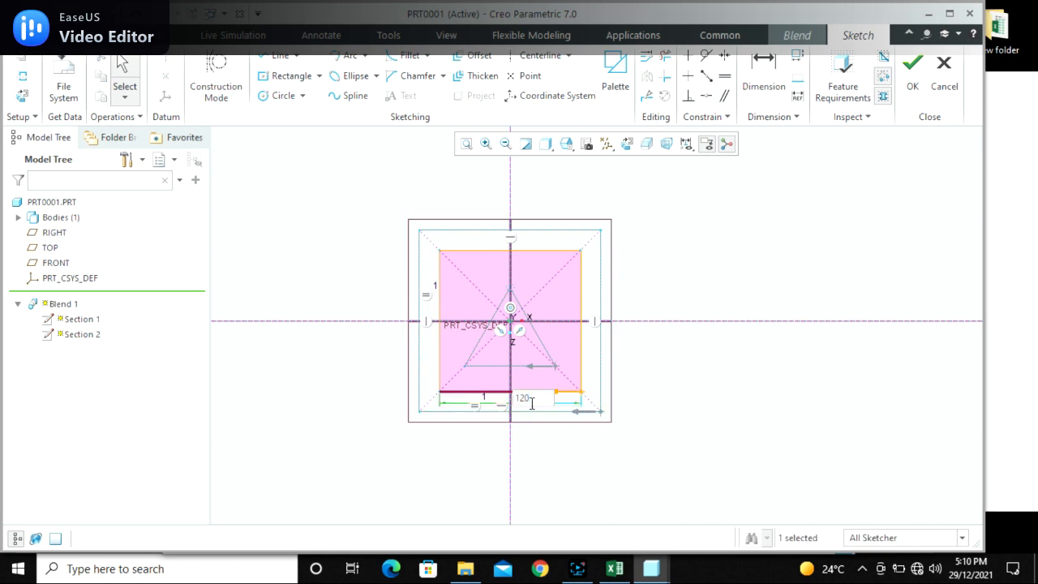
{"action": "type", "text": "25"}
{"action": "key", "text": "Return"}
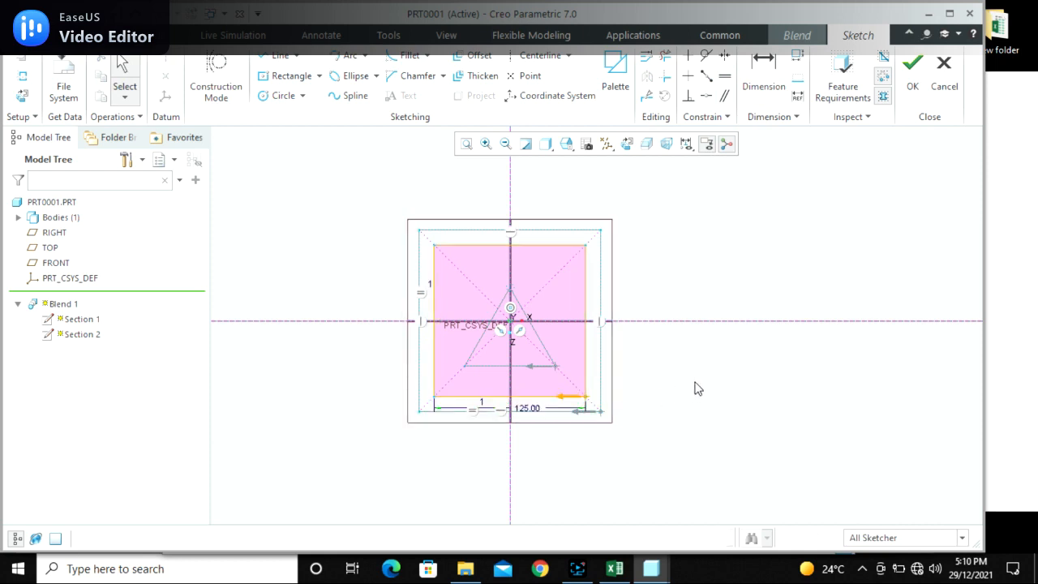
Finish the sketch of the third section and review the vertex counts of all blend sections
{"action": "key", "text": "ctrl+d"}
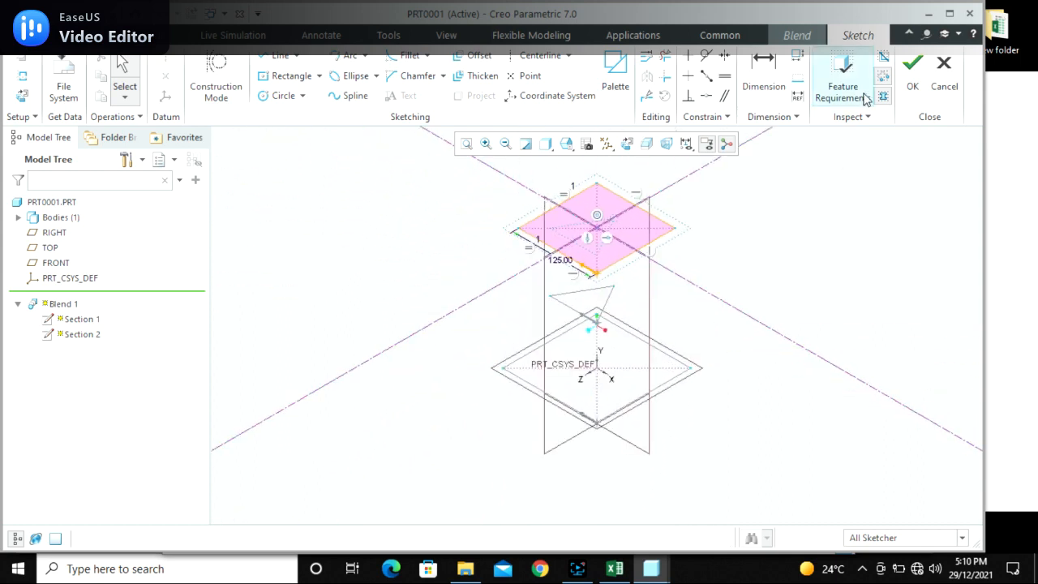
{"action": "left_click", "coordinate": [910, 82]}
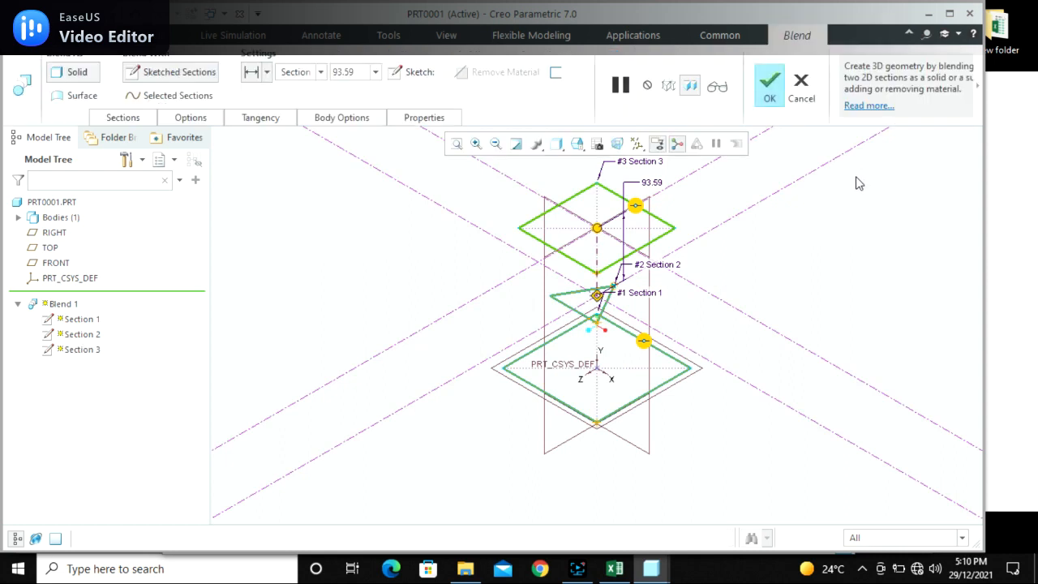
{"action": "middle_click_drag", "start_coordinate": [446, 296], "coordinate": [424, 306]}
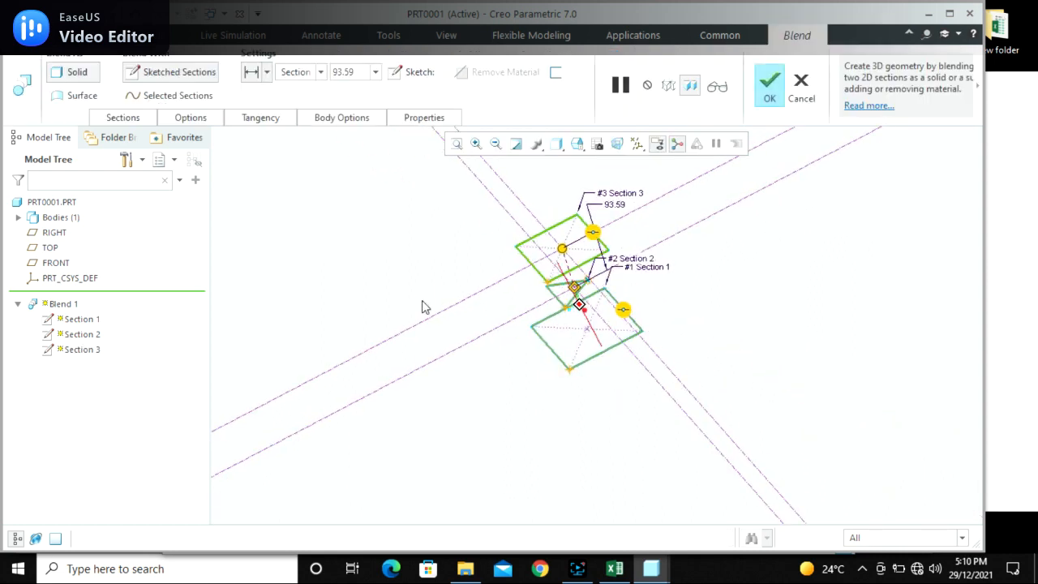
{"action": "left_click", "coordinate": [123, 118]}
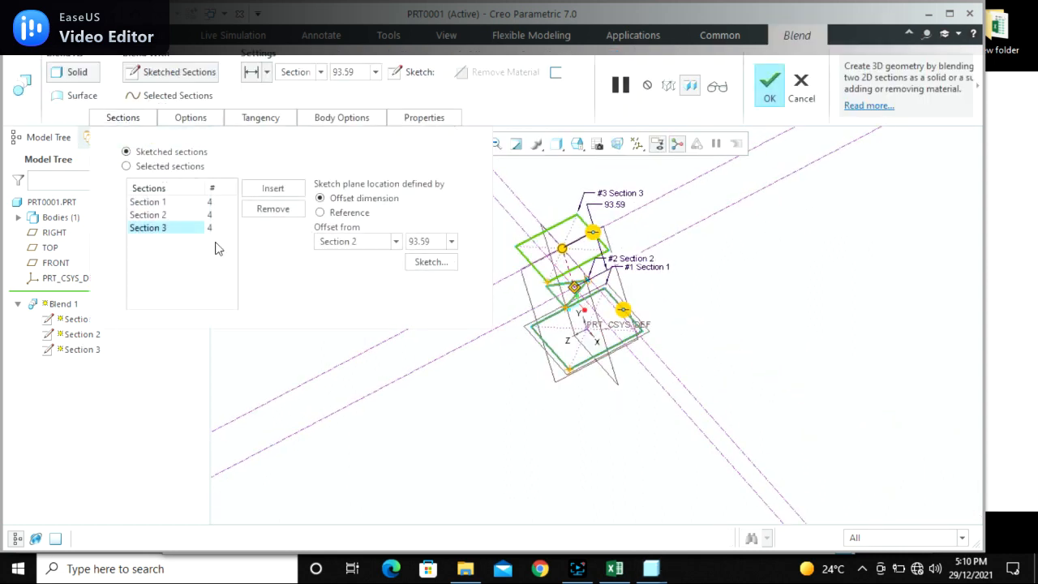
Set the third section's offset from Section 2 to 100
{"action": "double_click", "coordinate": [421, 241]}
{"action": "type", "text": "100"}
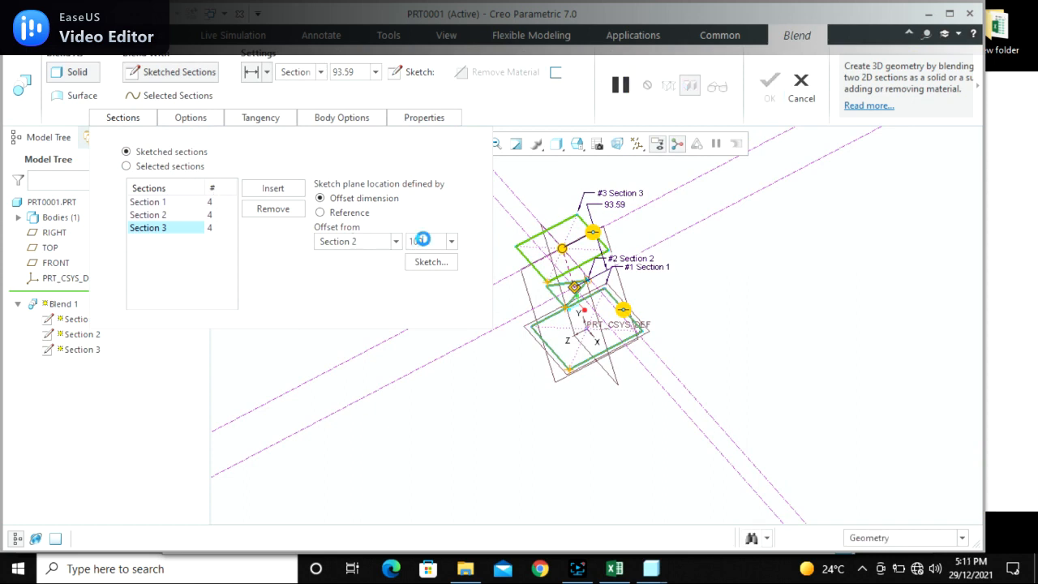
{"action": "key", "text": "Return"}
{"action": "scroll", "coordinate": [598, 227], "scroll_direction": "down", "scroll_amount": 3}
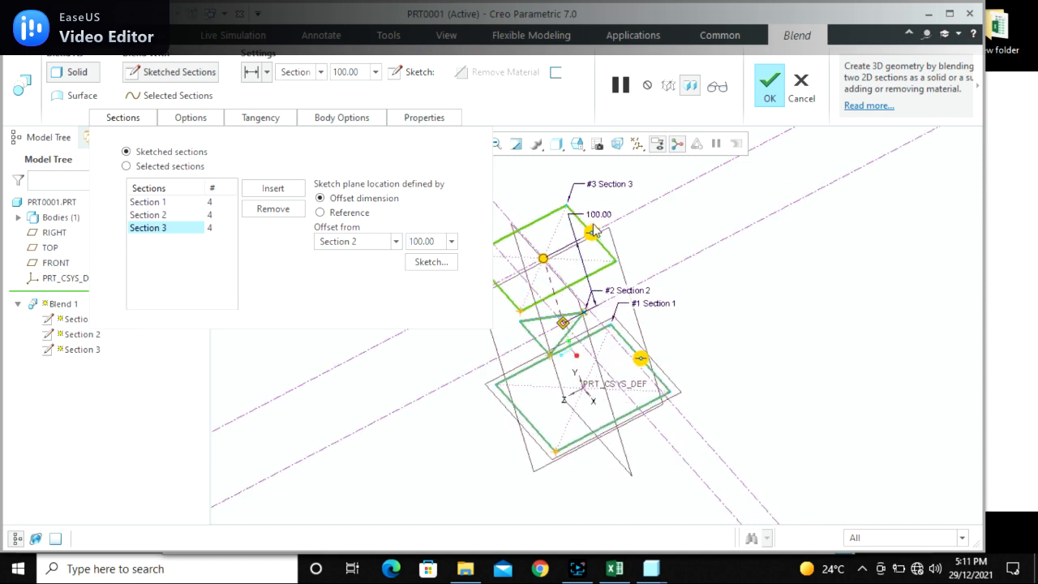
{"action": "scroll", "coordinate": [729, 283], "scroll_direction": "up", "scroll_amount": 2}
{"action": "scroll", "coordinate": [734, 300], "scroll_direction": "down", "scroll_amount": 1}
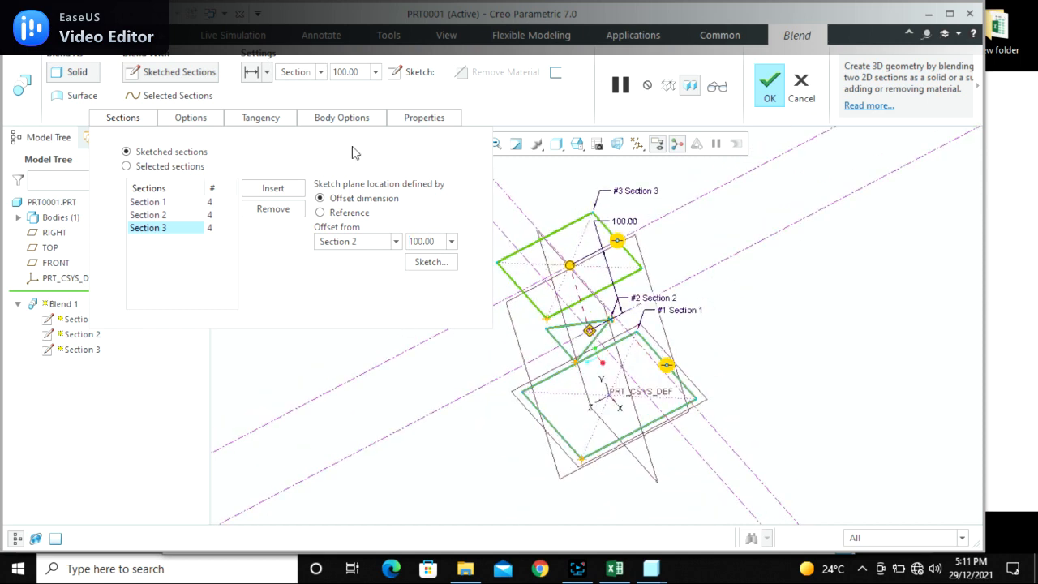
Keep the blended surfaces straight, check the preview around the triangular section and complete the blend
{"action": "left_click", "coordinate": [204, 122]}
{"action": "left_click", "coordinate": [202, 163]}
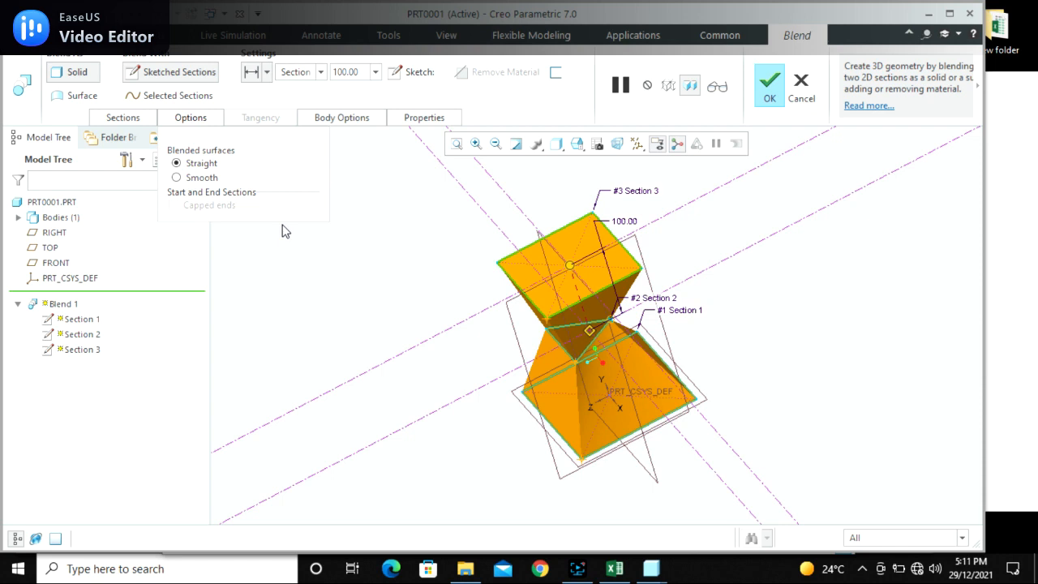
{"action": "middle_click_drag", "start_coordinate": [527, 384], "coordinate": [484, 350]}
{"action": "scroll", "coordinate": [595, 334], "scroll_direction": "down", "scroll_amount": 4}
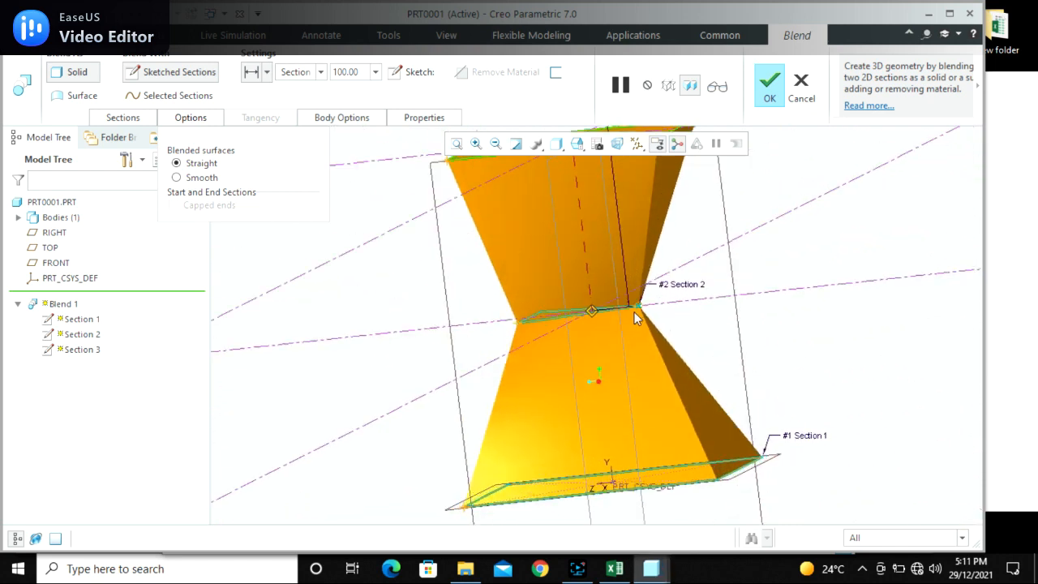
{"action": "middle_click_drag", "start_coordinate": [641, 312], "coordinate": [655, 373]}
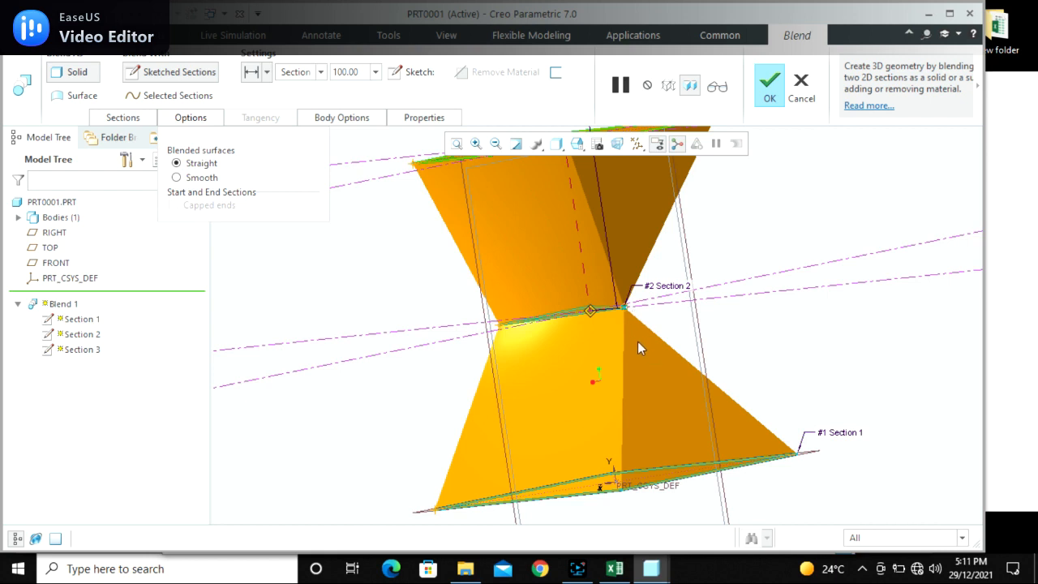
{"action": "middle_click_drag", "start_coordinate": [635, 320], "coordinate": [613, 375]}
{"action": "middle_click", "coordinate": [613, 370]}
{"action": "left_click", "coordinate": [723, 293]}
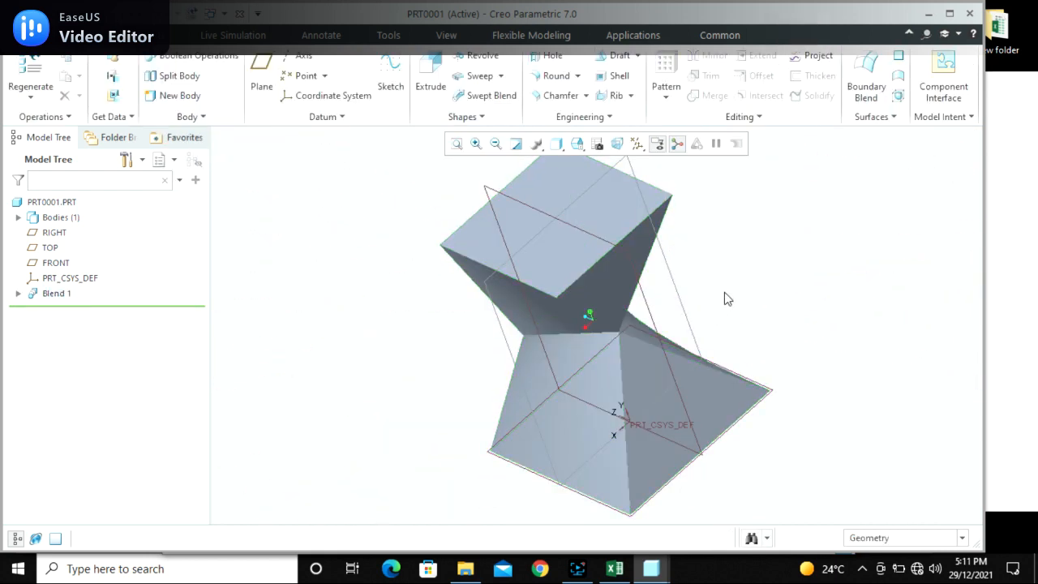
Examine the finished blend from several sides, including the transitions between the squares and the triangle
{"action": "scroll", "coordinate": [434, 223], "scroll_direction": "up", "scroll_amount": 2}
{"action": "scroll", "coordinate": [597, 327], "scroll_direction": "down", "scroll_amount": 2}
{"action": "middle_click_drag", "start_coordinate": [597, 326], "coordinate": [542, 308]}
{"action": "scroll", "coordinate": [539, 245], "scroll_direction": "down", "scroll_amount": 2}
{"action": "scroll", "coordinate": [458, 318], "scroll_direction": "up", "scroll_amount": 3}
{"action": "middle_click_drag", "start_coordinate": [461, 349], "coordinate": [442, 399]}
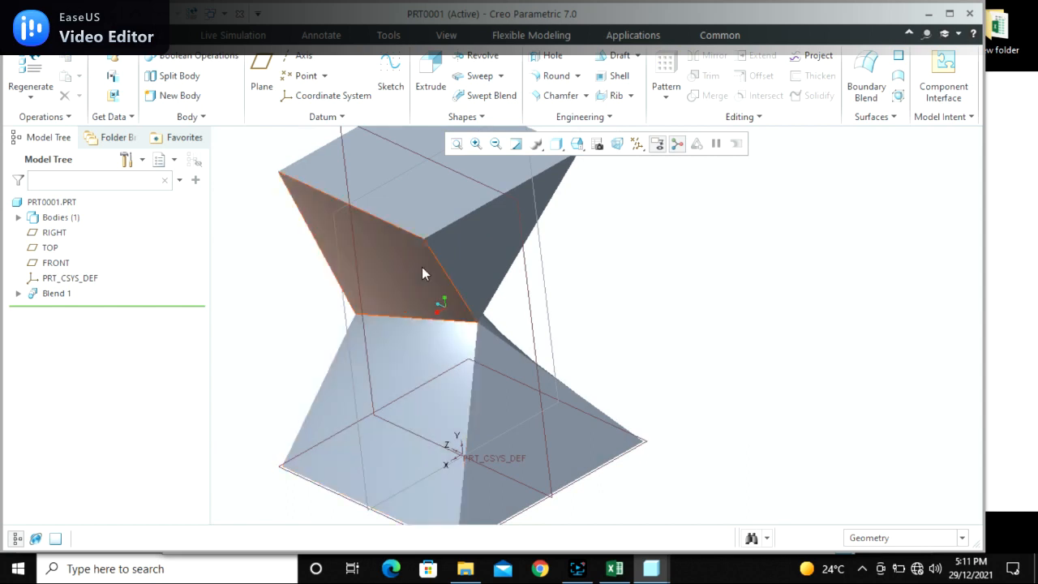
{"action": "middle_click_drag", "start_coordinate": [428, 346], "coordinate": [526, 351]}
{"action": "scroll", "coordinate": [488, 339], "scroll_direction": "down", "scroll_amount": 2}
{"action": "scroll", "coordinate": [487, 350], "scroll_direction": "up", "scroll_amount": 2}
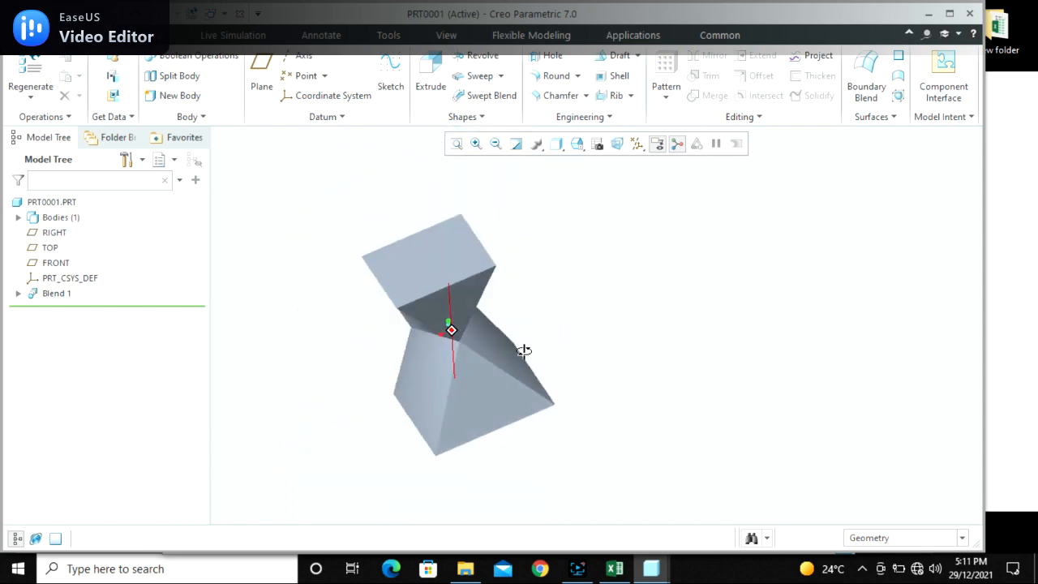
{"action": "scroll", "coordinate": [503, 369], "scroll_direction": "down", "scroll_amount": 3}
{"action": "middle_click_drag", "start_coordinate": [612, 312], "coordinate": [634, 311]}
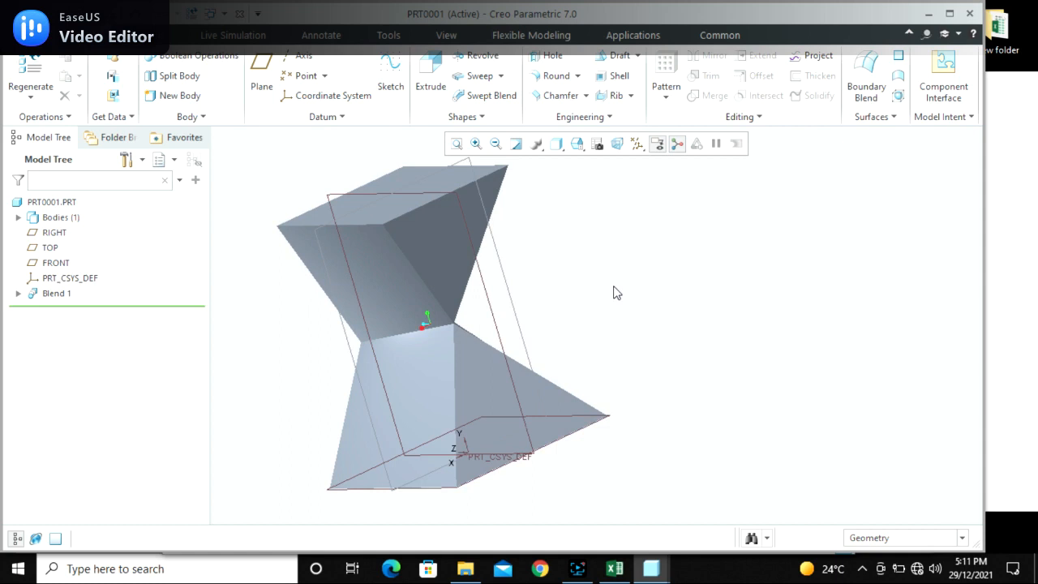
{"action": "scroll", "coordinate": [576, 316], "scroll_direction": "up", "scroll_amount": 2}
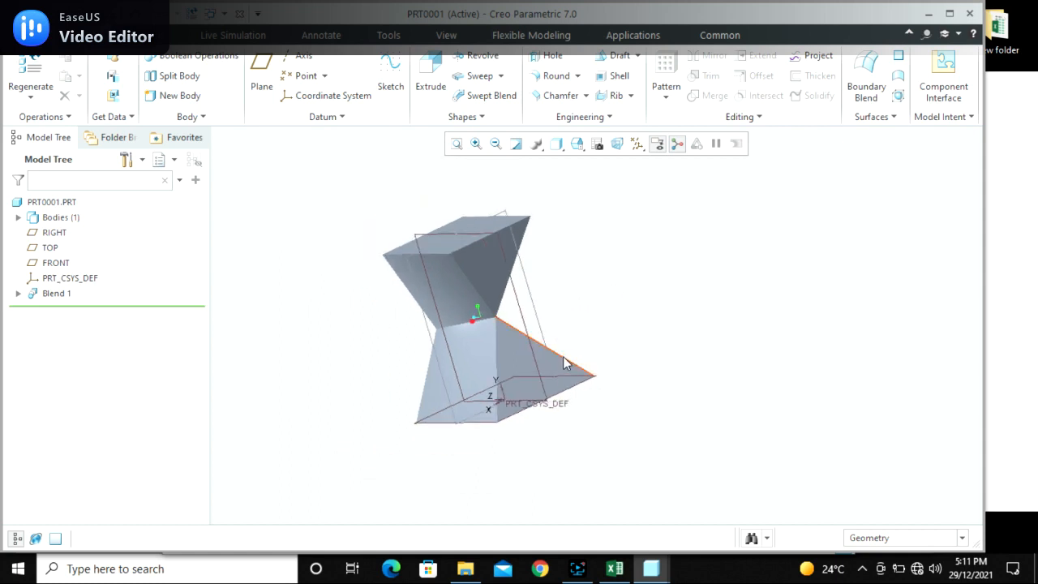
{"action": "scroll", "coordinate": [462, 346], "scroll_direction": "down", "scroll_amount": 2}
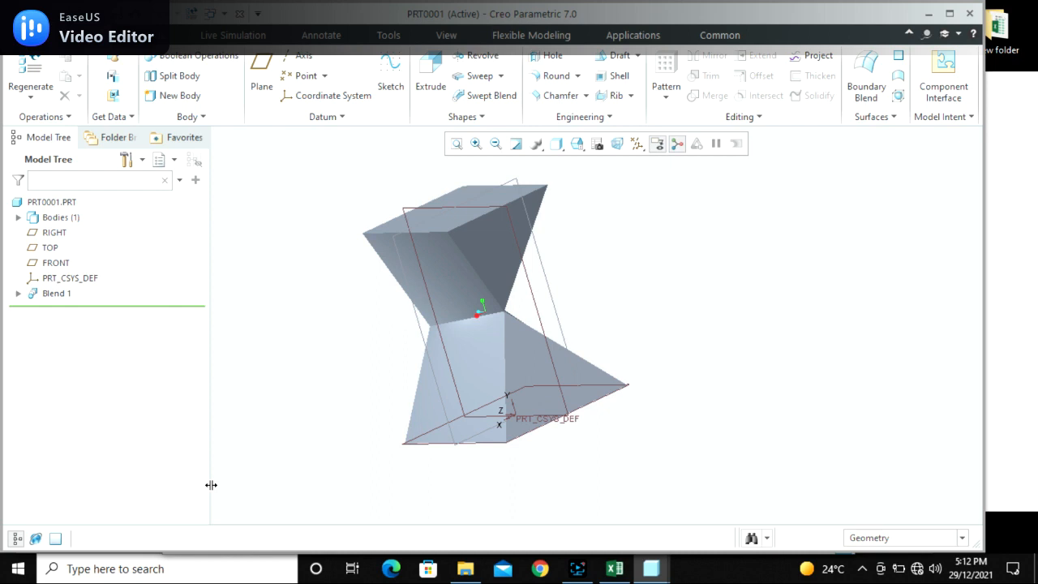
{"action": "scroll", "coordinate": [223, 475], "scroll_direction": "up", "scroll_amount": 2}
{"action": "scroll", "coordinate": [196, 503], "scroll_direction": "down", "scroll_amount": 1}
{"action": "scroll", "coordinate": [305, 445], "scroll_direction": "down", "scroll_amount": 3}
{"action": "mouse_move", "coordinate": [448, 412]}
{"action": "middle_mouse_down"}
{"action": "mouse_move", "coordinate": [406, 437]}
{"action": "mouse_move", "coordinate": [410, 445]}
{"action": "mouse_move", "coordinate": [562, 394]}
{"action": "mouse_move", "coordinate": [563, 373]}
{"action": "mouse_move", "coordinate": [590, 332]}
{"action": "mouse_move", "coordinate": [656, 350]}
{"action": "mouse_move", "coordinate": [663, 372]}
{"action": "middle_mouse_up"}
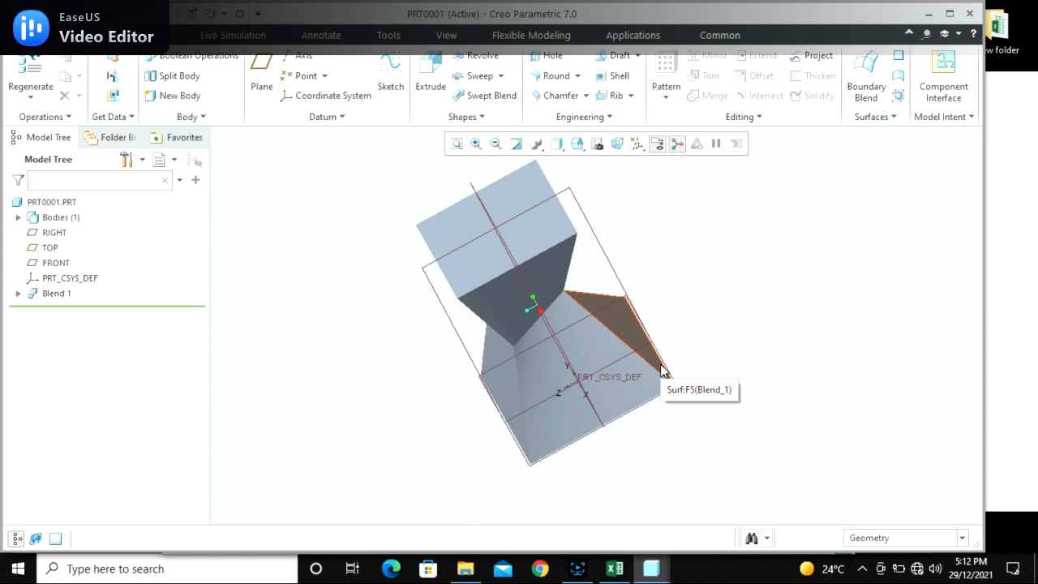
Close the part and preview the saved files blend_6, blend_7, blend_8, blend_monitor and hammer_handle for opening
{"action": "left_click", "coordinate": [240, 13]}
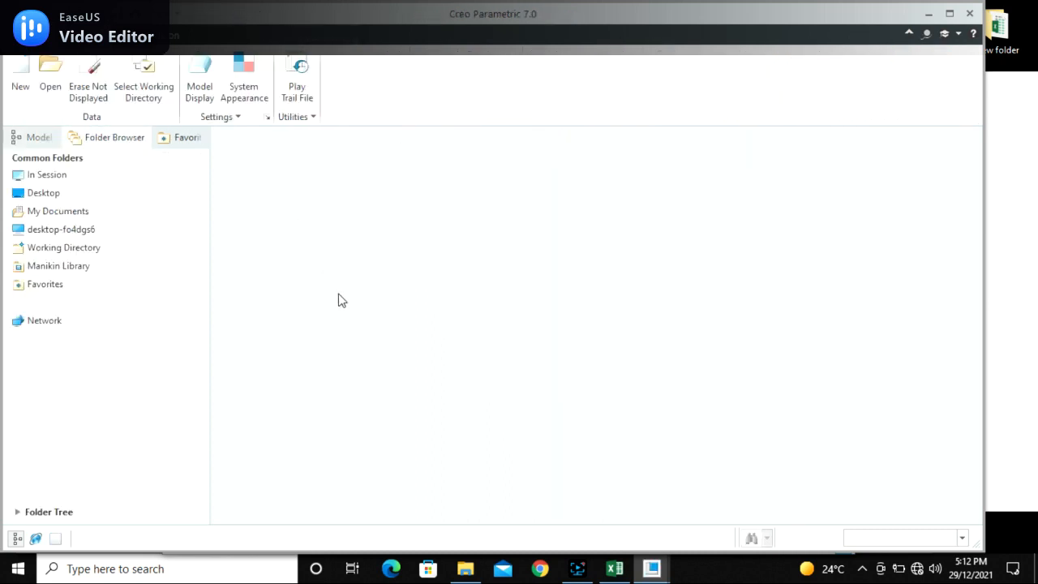
{"action": "left_click", "coordinate": [51, 81]}
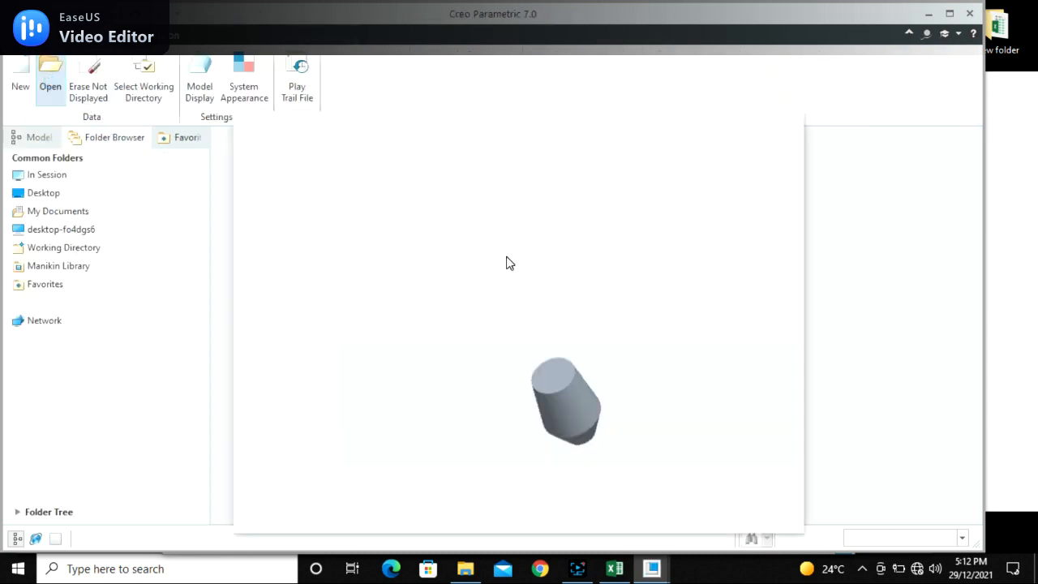
{"action": "left_click", "coordinate": [489, 186]}
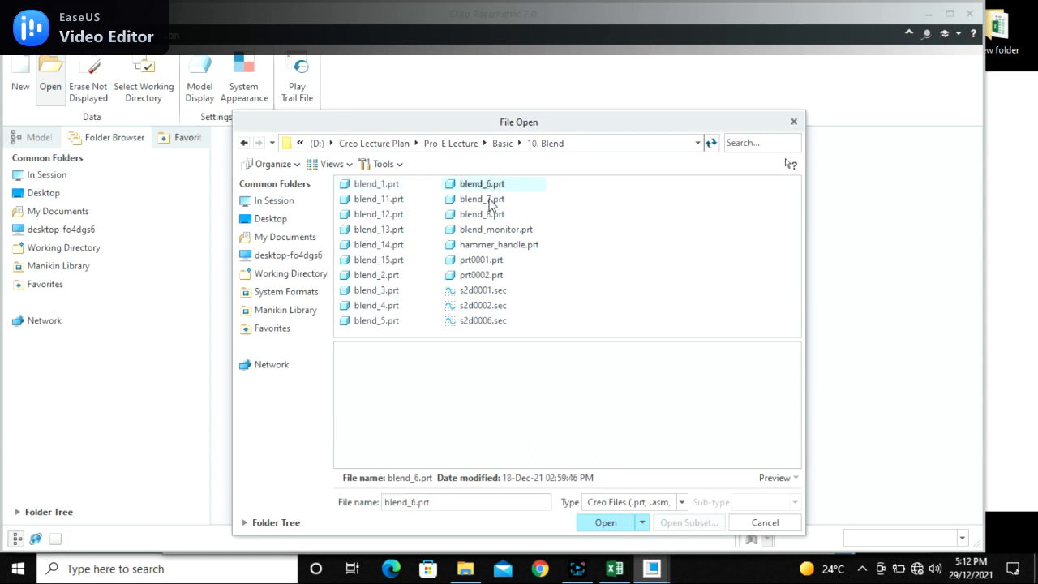
{"action": "left_click", "coordinate": [488, 200]}
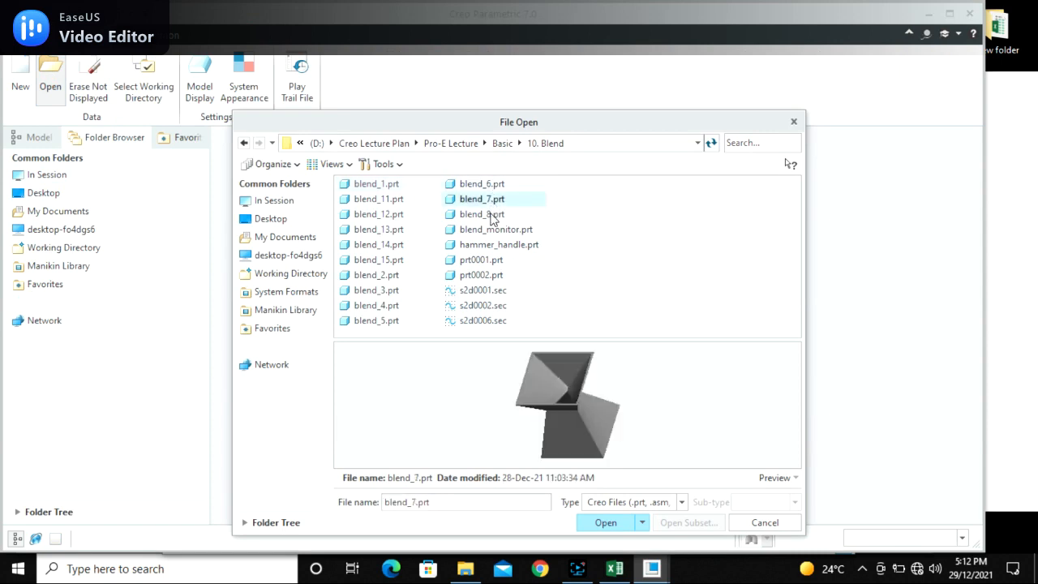
{"action": "left_click", "coordinate": [491, 218]}
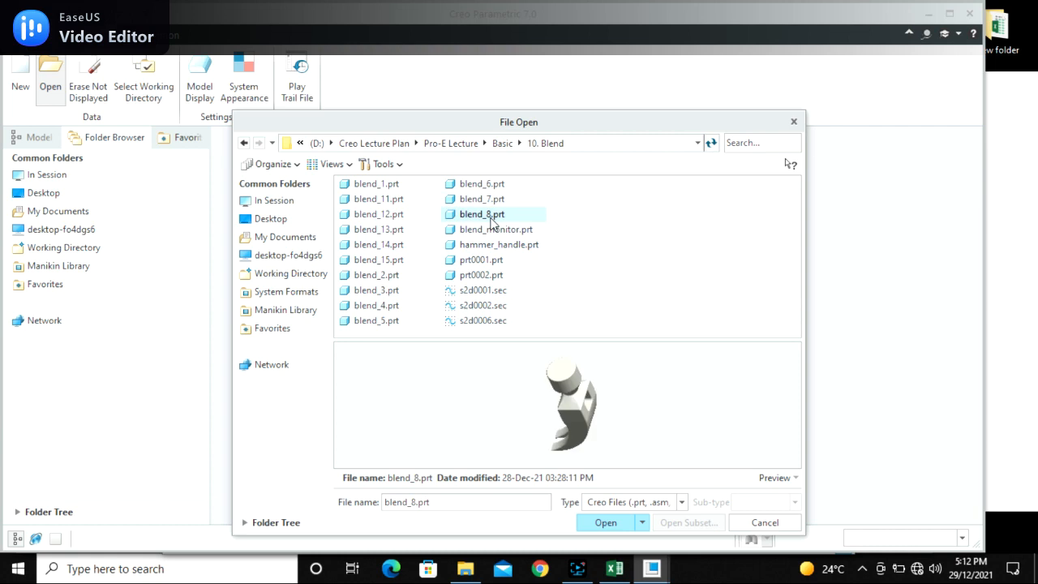
{"action": "left_click", "coordinate": [489, 231]}
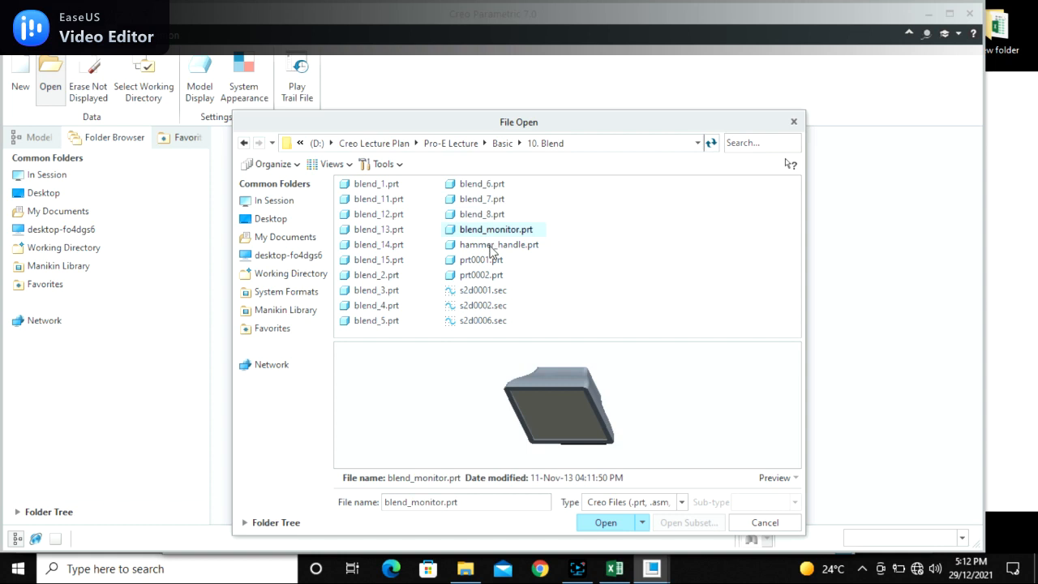
{"action": "left_click", "coordinate": [489, 246]}
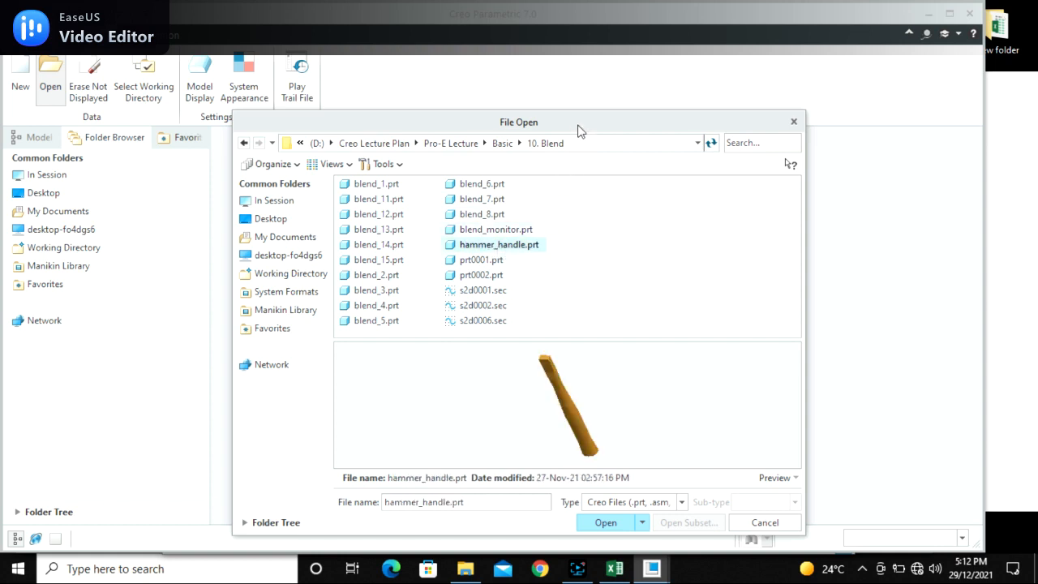
Enlarge the file dialog, inspect the hammer handle preview and open hammer_handle.prt
{"action": "left_click_drag", "start_coordinate": [580, 129], "coordinate": [525, 27]}
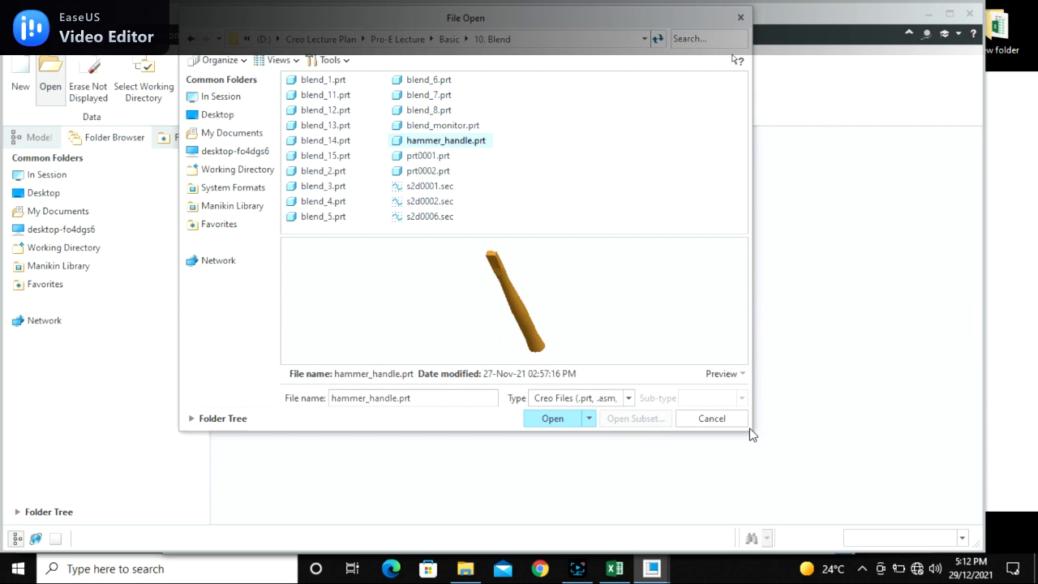
{"action": "left_click_drag", "start_coordinate": [746, 427], "coordinate": [969, 534]}
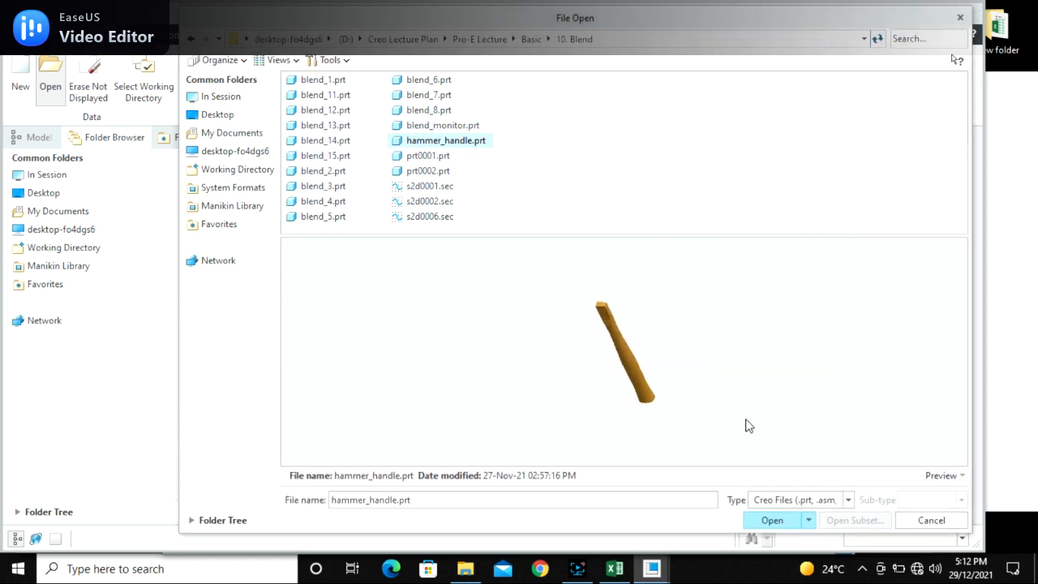
{"action": "scroll", "coordinate": [620, 352], "scroll_direction": "down", "scroll_amount": 2}
{"action": "middle_click_drag", "start_coordinate": [602, 353], "coordinate": [550, 323]}
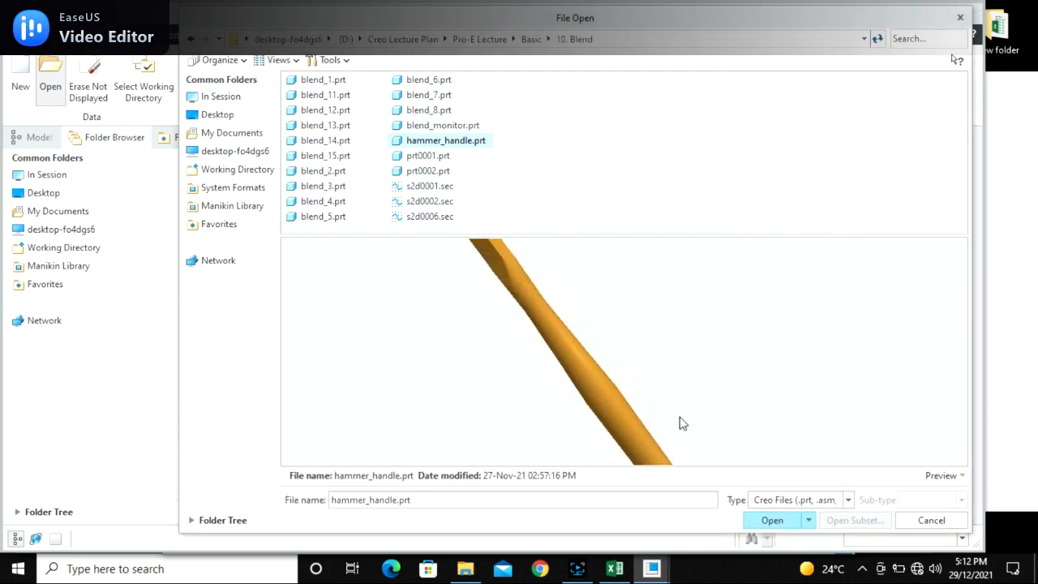
{"action": "left_click", "coordinate": [766, 521]}
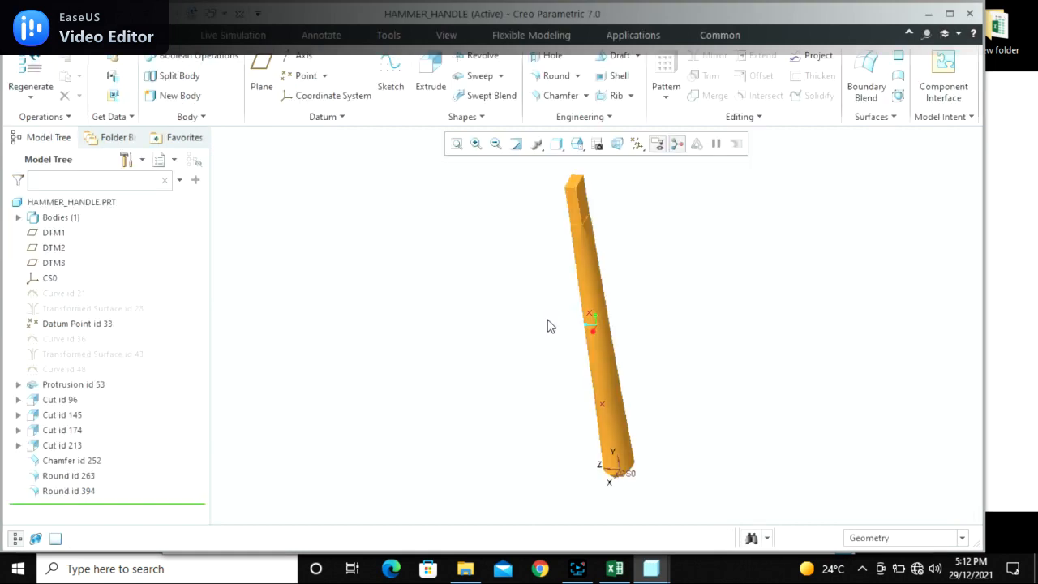
Examine the hammer handle's main protrusion and the surface segments along its length
{"action": "mouse_move", "coordinate": [596, 343]}
{"action": "middle_mouse_down"}
{"action": "mouse_move", "coordinate": [559, 343]}
{"action": "mouse_move", "coordinate": [526, 368]}
{"action": "mouse_move", "coordinate": [562, 380]}
{"action": "mouse_move", "coordinate": [547, 364]}
{"action": "mouse_move", "coordinate": [574, 348]}
{"action": "mouse_move", "coordinate": [593, 365]}
{"action": "mouse_move", "coordinate": [585, 415]}
{"action": "middle_mouse_up"}
{"action": "scroll", "coordinate": [665, 406], "scroll_direction": "down", "scroll_amount": 3}
{"action": "scroll", "coordinate": [506, 373], "scroll_direction": "up", "scroll_amount": 4}
{"action": "scroll", "coordinate": [572, 375], "scroll_direction": "down", "scroll_amount": 3}
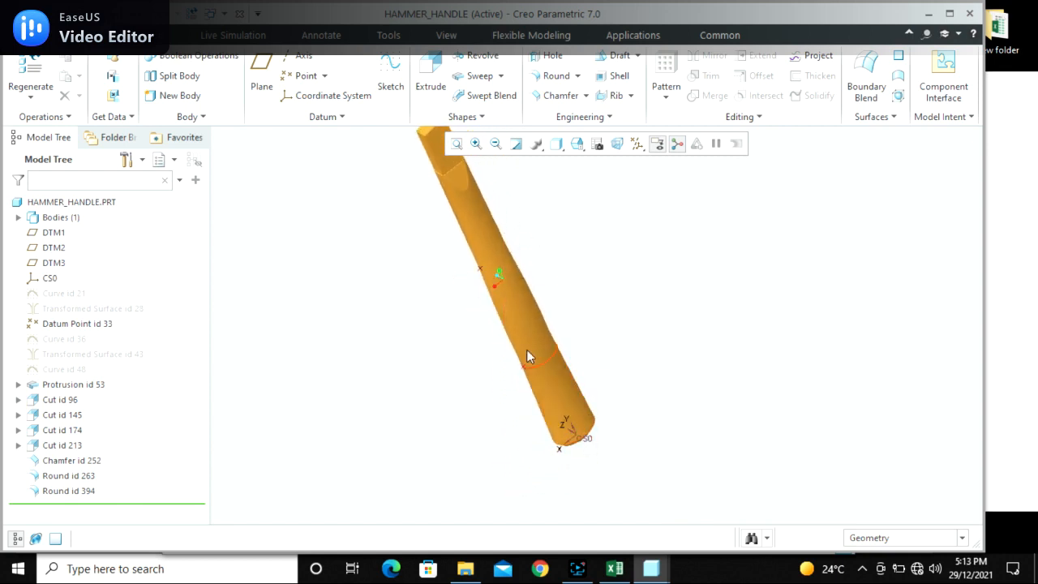
{"action": "left_click", "coordinate": [549, 393]}
{"action": "middle_click_drag", "start_coordinate": [621, 410], "coordinate": [557, 400]}
{"action": "left_click", "coordinate": [491, 283]}
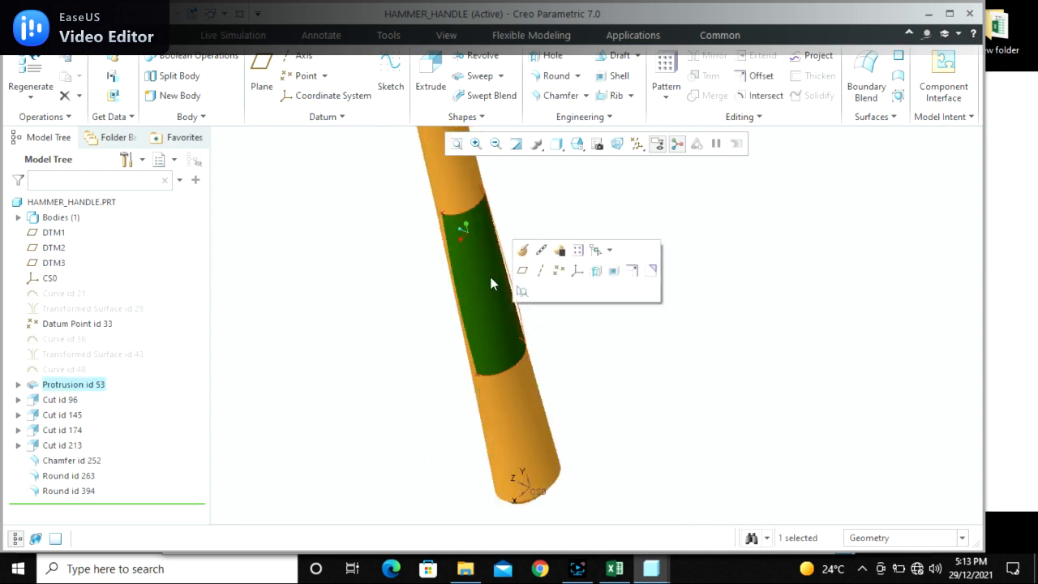
{"action": "scroll", "coordinate": [490, 283], "scroll_direction": "down", "scroll_amount": 3}
{"action": "middle_click_drag", "start_coordinate": [489, 267], "coordinate": [569, 375]}
{"action": "scroll", "coordinate": [570, 386], "scroll_direction": "up", "scroll_amount": 2}
{"action": "scroll", "coordinate": [541, 289], "scroll_direction": "down", "scroll_amount": 3}
{"action": "middle_click_drag", "start_coordinate": [542, 291], "coordinate": [542, 339]}
{"action": "scroll", "coordinate": [556, 361], "scroll_direction": "up", "scroll_amount": 1}
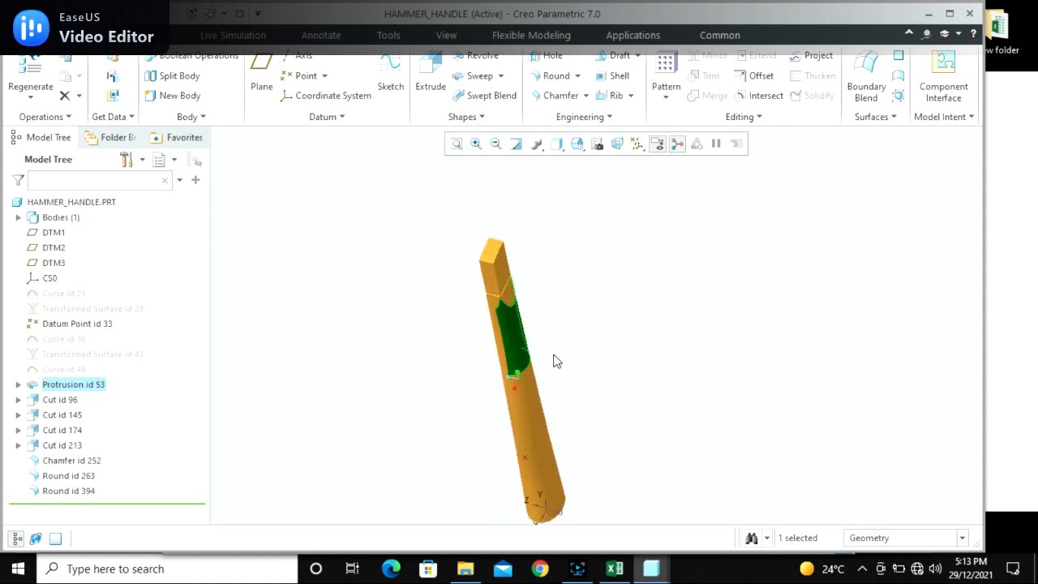
Examine the flat cut faces and shoulder surfaces at the narrow end of the hammer handle
{"action": "left_click", "coordinate": [590, 327]}
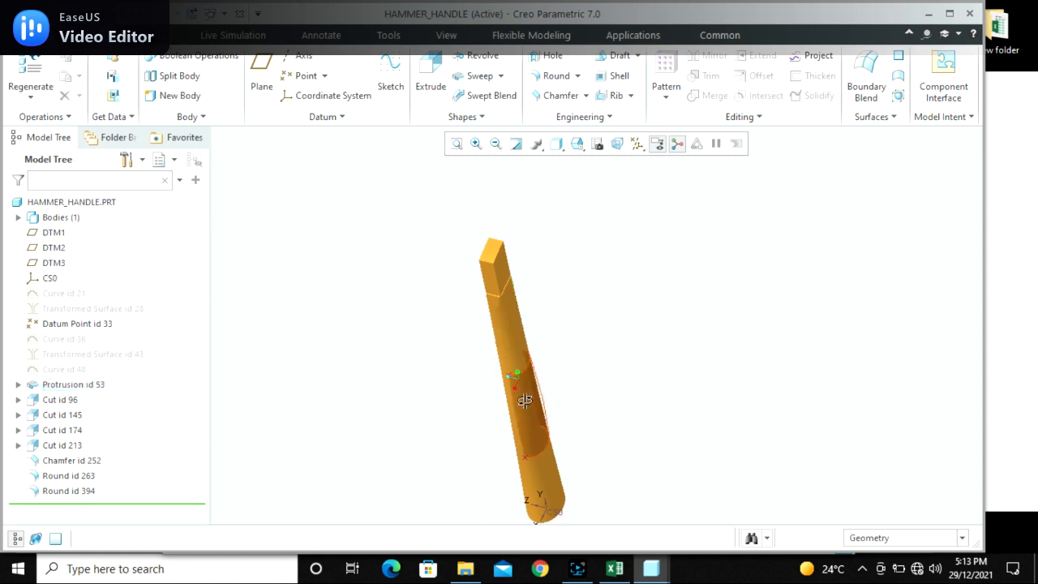
{"action": "middle_click_drag", "start_coordinate": [526, 398], "coordinate": [475, 396]}
{"action": "scroll", "coordinate": [414, 274], "scroll_direction": "down", "scroll_amount": 2}
{"action": "scroll", "coordinate": [414, 274], "scroll_direction": "down", "scroll_amount": 2}
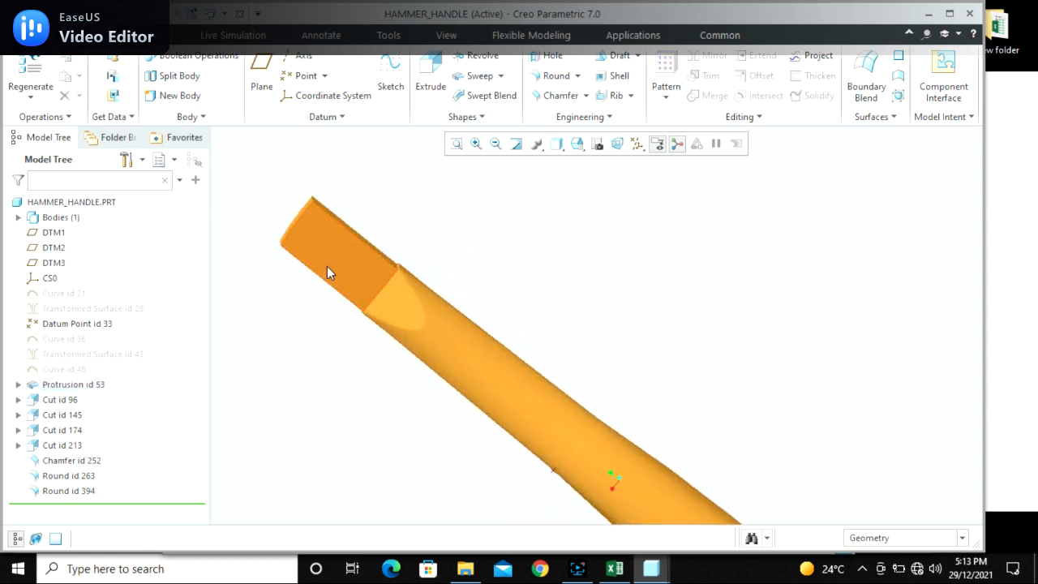
{"action": "left_click", "coordinate": [401, 315]}
{"action": "left_click", "coordinate": [533, 324]}
{"action": "middle_click_drag", "start_coordinate": [532, 324], "coordinate": [663, 354]}
{"action": "scroll", "coordinate": [711, 375], "scroll_direction": "down", "scroll_amount": 2}
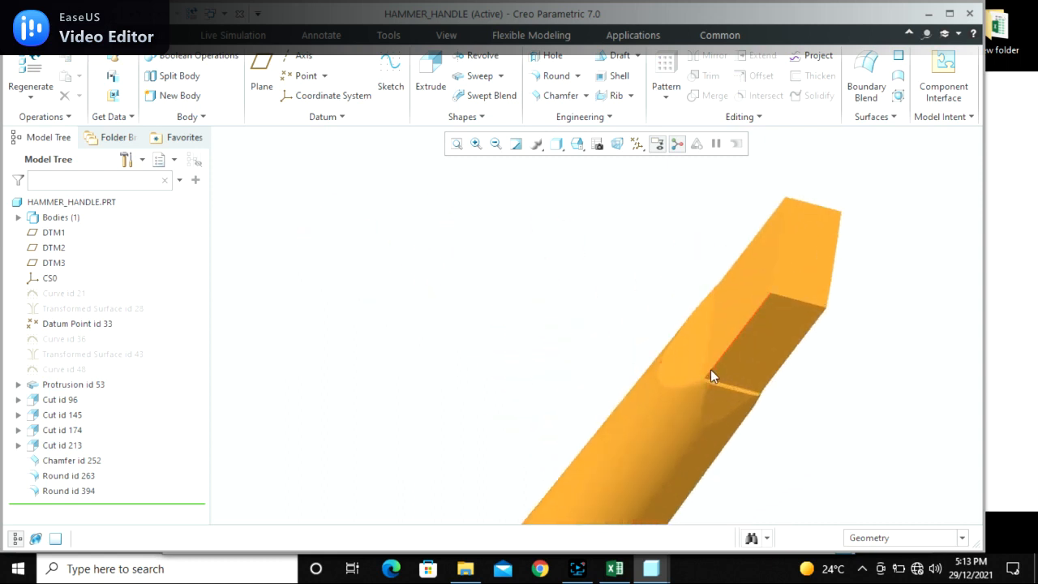
{"action": "left_click", "coordinate": [725, 410]}
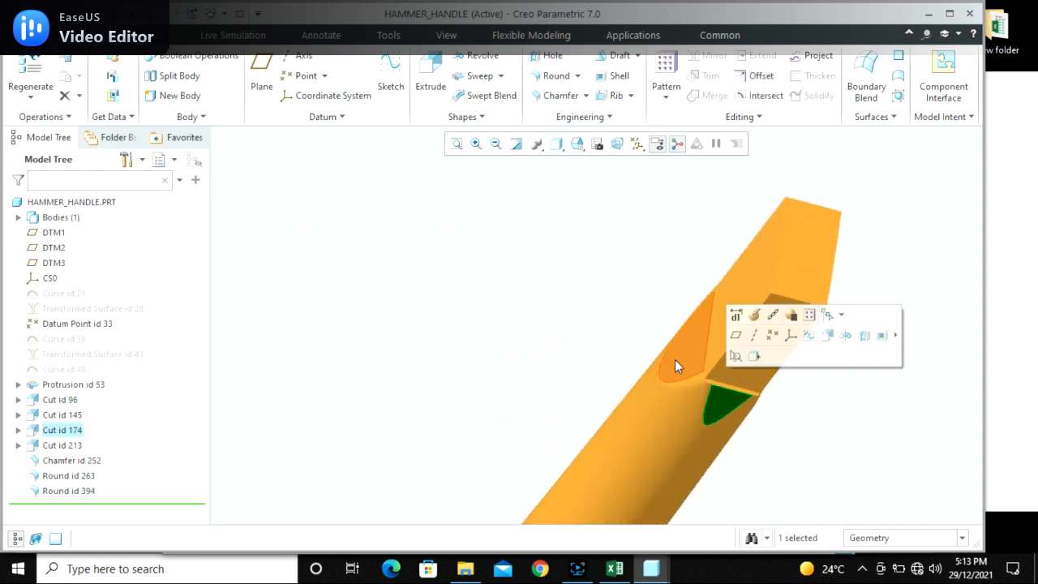
{"action": "left_click", "coordinate": [631, 318]}
{"action": "scroll", "coordinate": [631, 318], "scroll_direction": "up", "scroll_amount": 2}
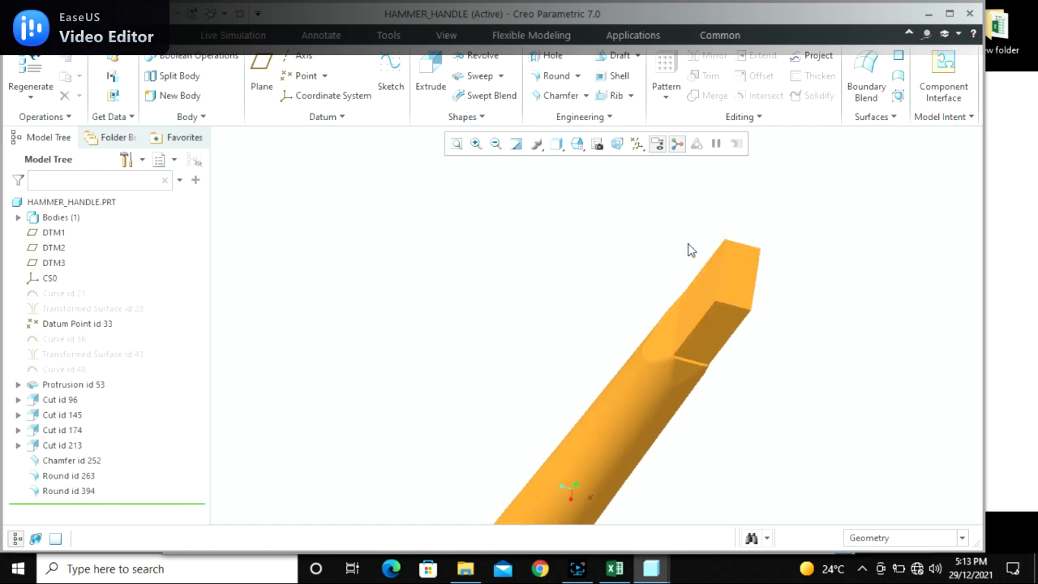
{"action": "left_click", "coordinate": [620, 146]}
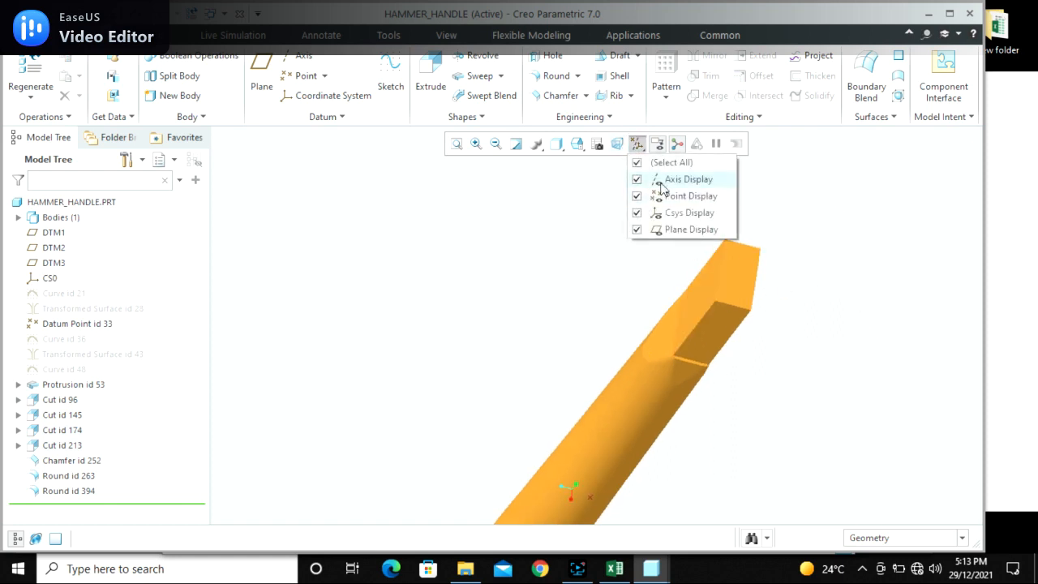
{"action": "left_click", "coordinate": [637, 146]}
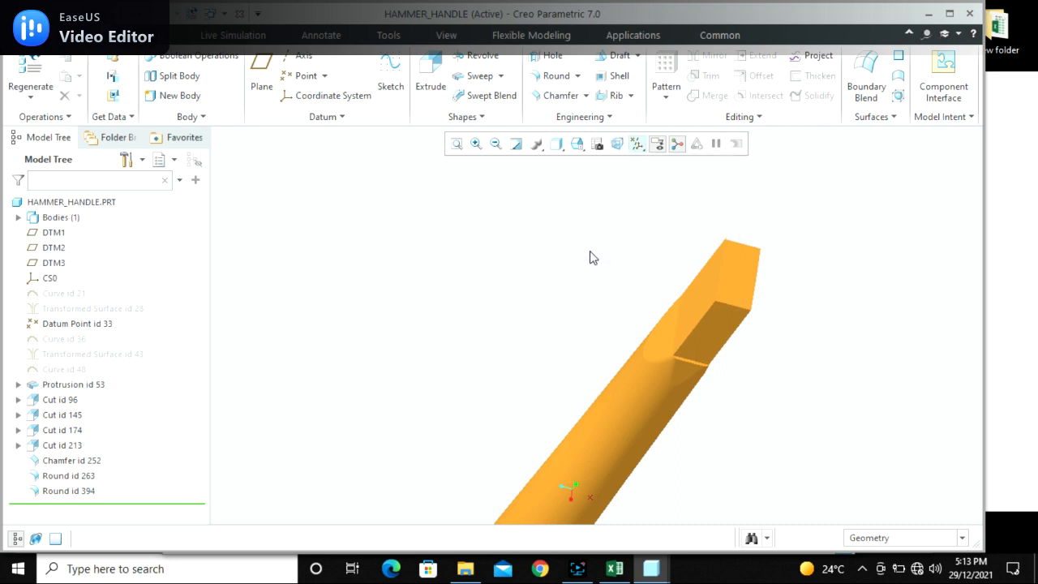
{"action": "scroll", "coordinate": [580, 269], "scroll_direction": "up", "scroll_amount": 3}
{"action": "middle_click_drag", "start_coordinate": [577, 269], "coordinate": [542, 266]}
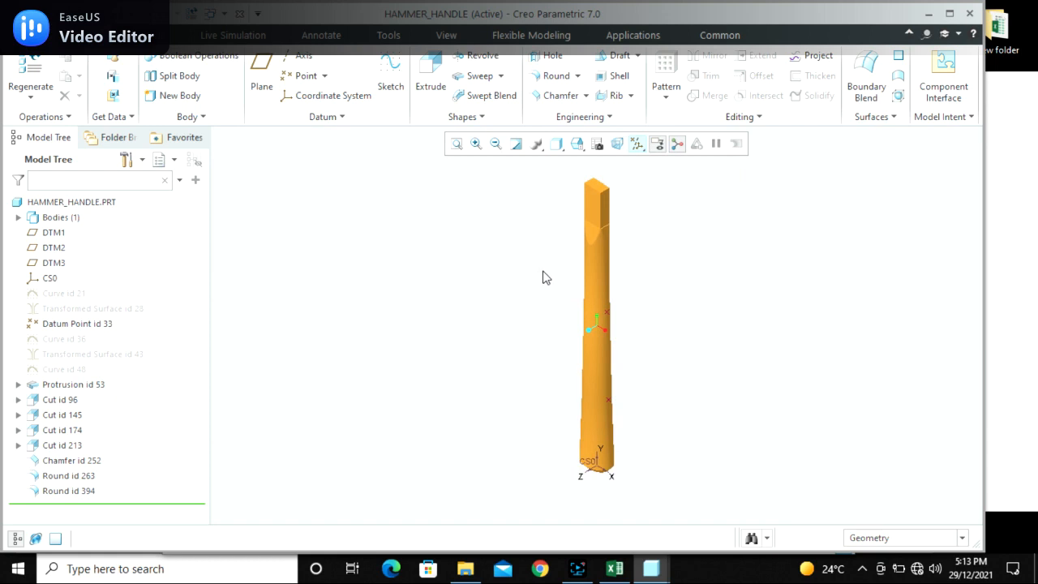
Close the hammer handle, preview the saved files blend_2 through blend_5 and open blend_5.prt
{"action": "left_click", "coordinate": [242, 18]}
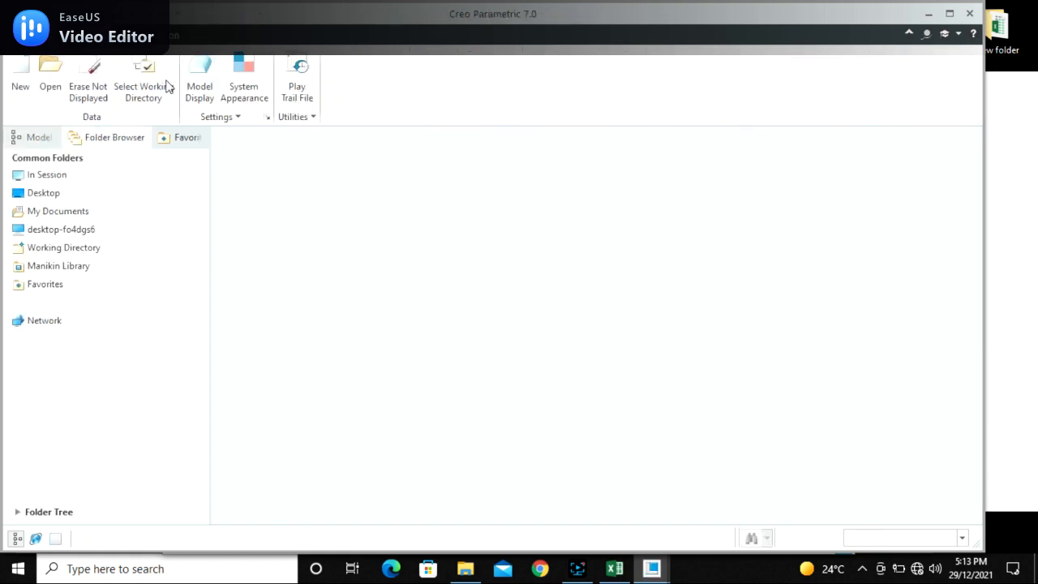
{"action": "left_click", "coordinate": [54, 73]}
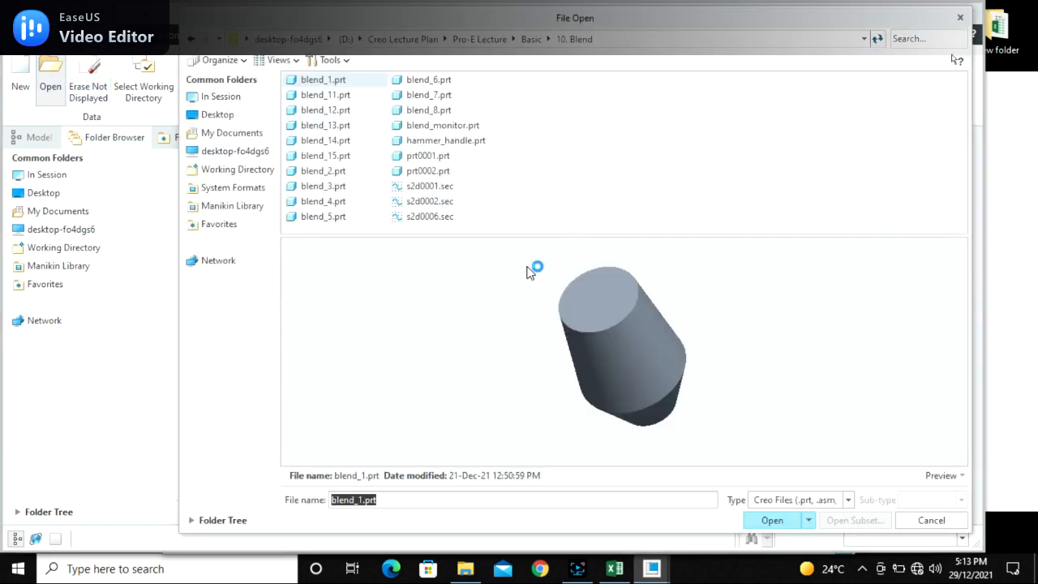
{"action": "left_click", "coordinate": [328, 173]}
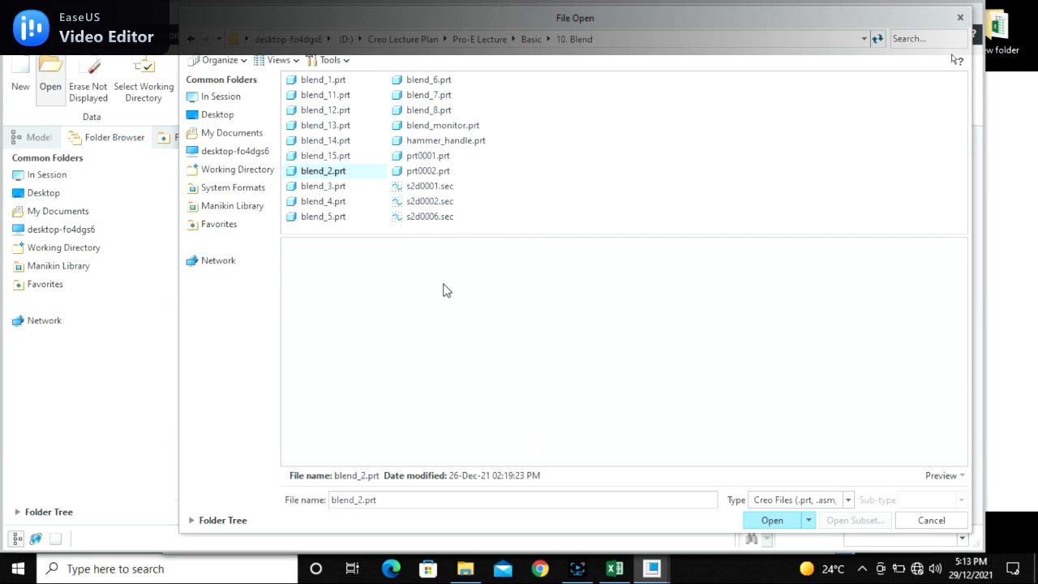
{"action": "key", "text": "Down"}
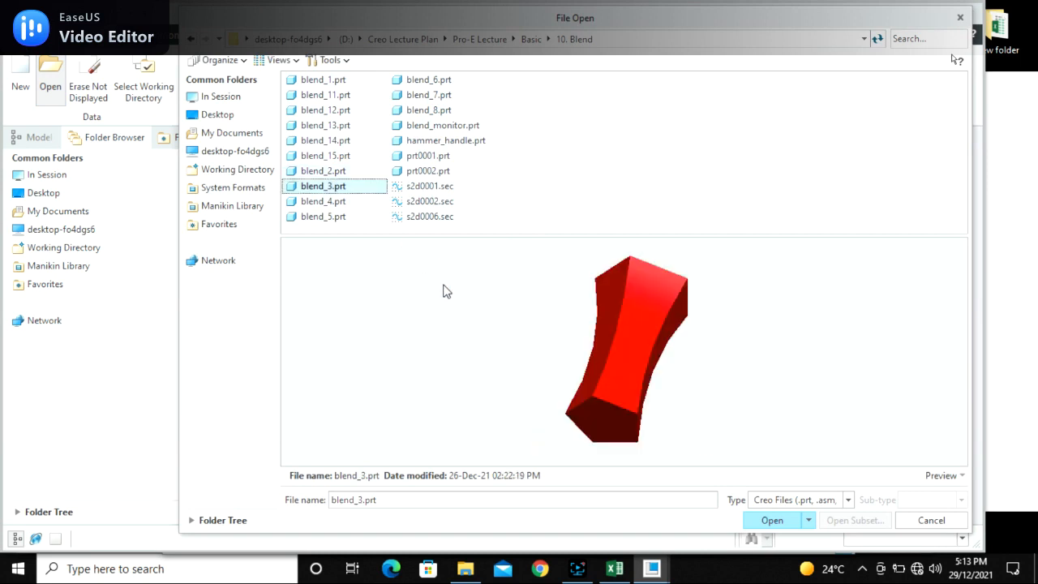
{"action": "key", "text": "Down"}
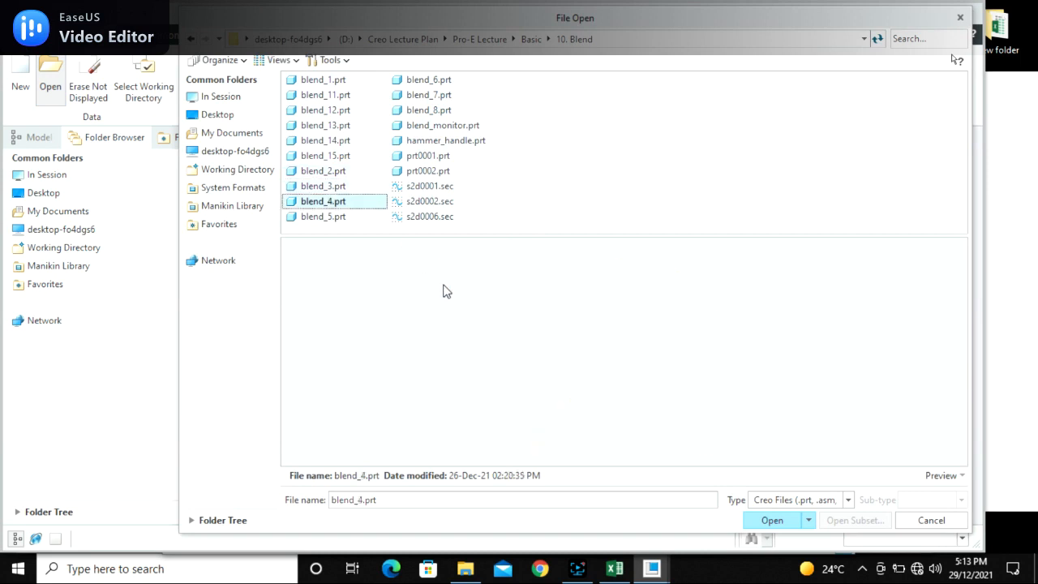
{"action": "key", "text": "Down"}
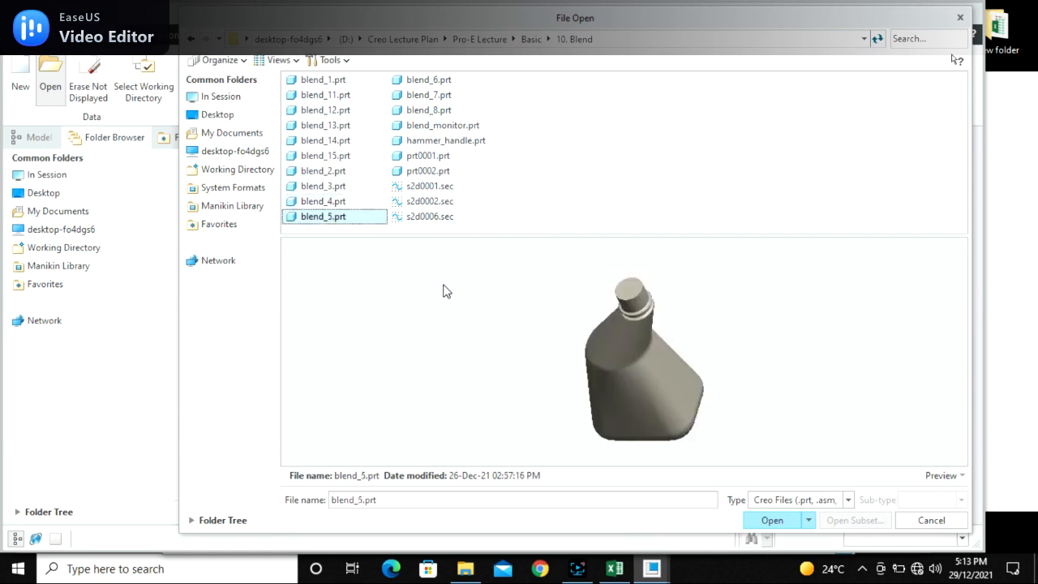
{"action": "key", "text": "Return"}
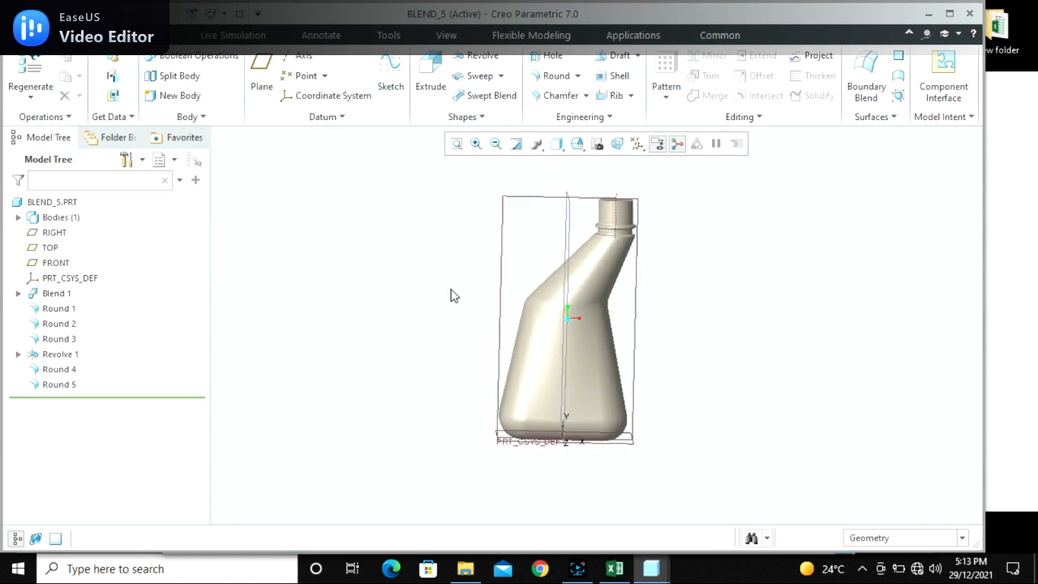
Move the feature insertion point to directly after Blend 1 and examine the bottle's bare blended body
{"action": "scroll", "coordinate": [603, 368], "scroll_direction": "down", "scroll_amount": 3}
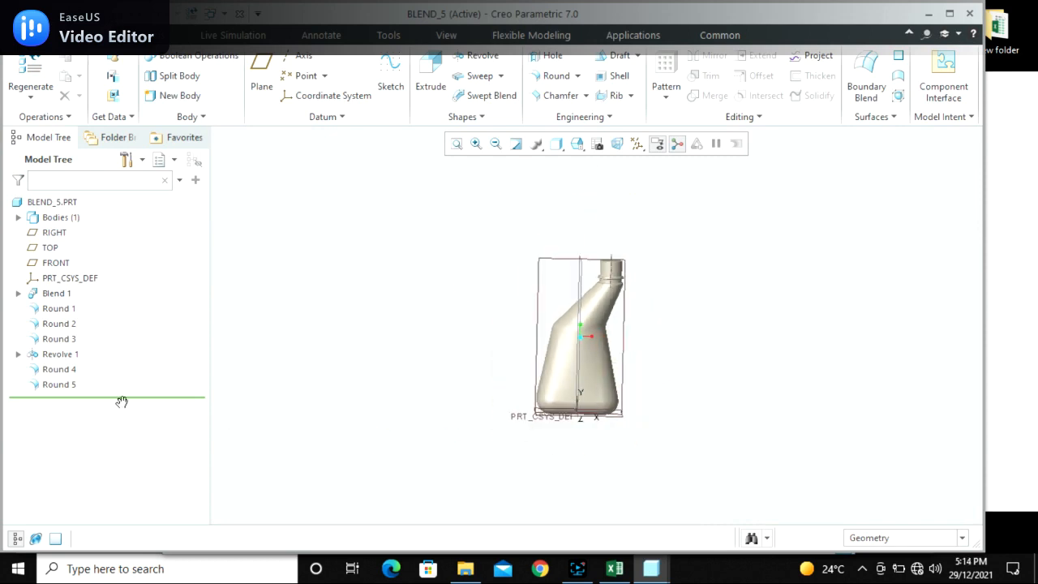
{"action": "left_click_drag", "start_coordinate": [121, 400], "coordinate": [123, 304]}
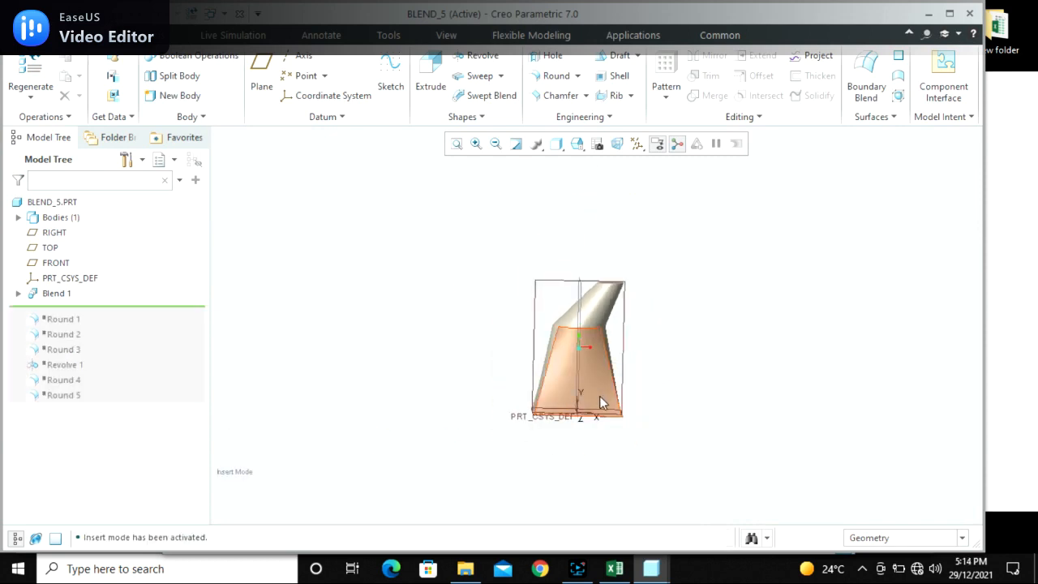
{"action": "scroll", "coordinate": [598, 403], "scroll_direction": "up", "scroll_amount": 2}
{"action": "middle_click_drag", "start_coordinate": [514, 348], "coordinate": [535, 409]}
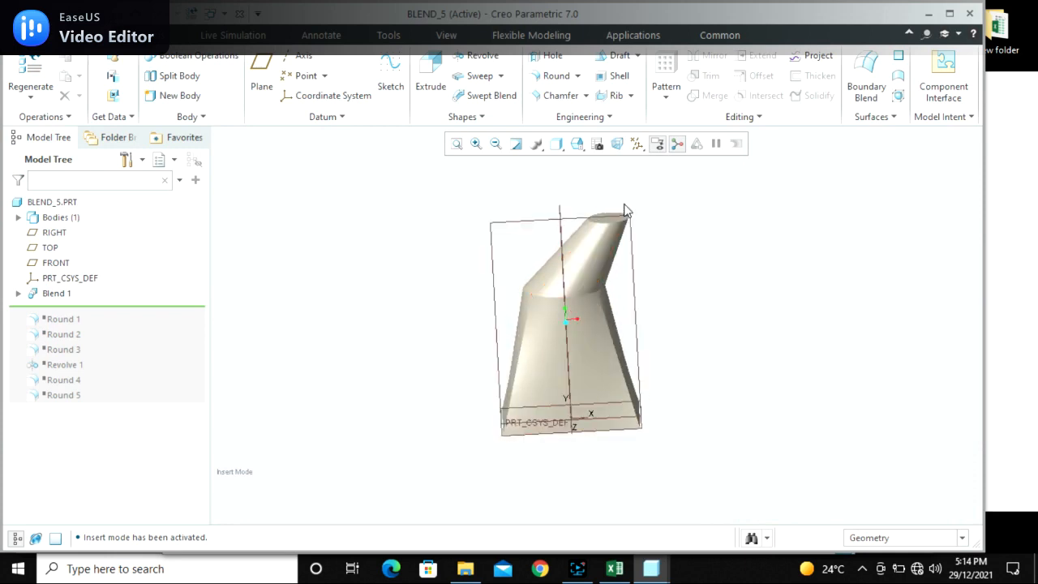
Start redefining Blend 1 and examine the rectangular base sketch and start point of Section 1
{"action": "left_click", "coordinate": [56, 295]}
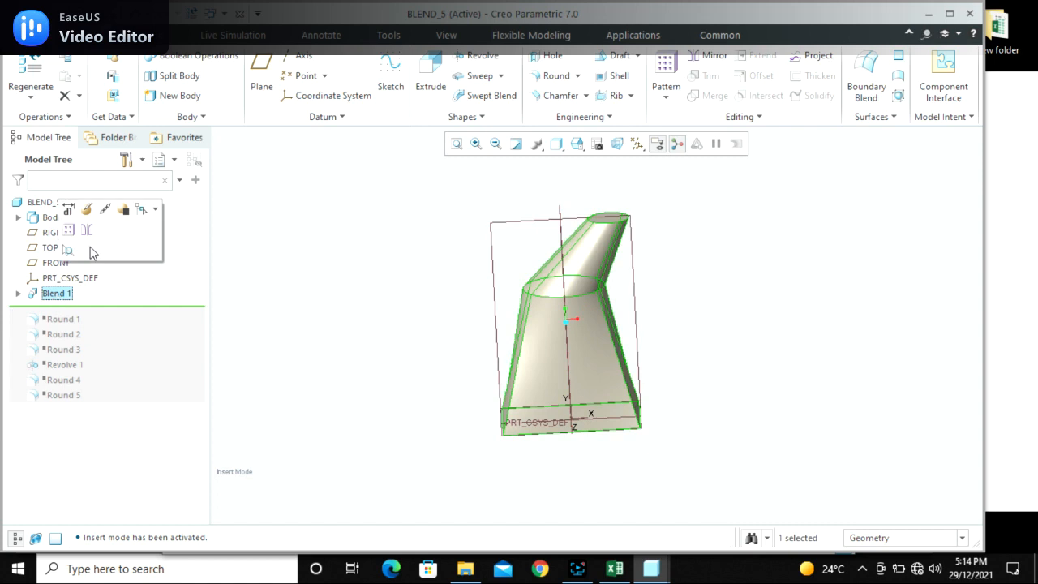
{"action": "left_click", "coordinate": [87, 210]}
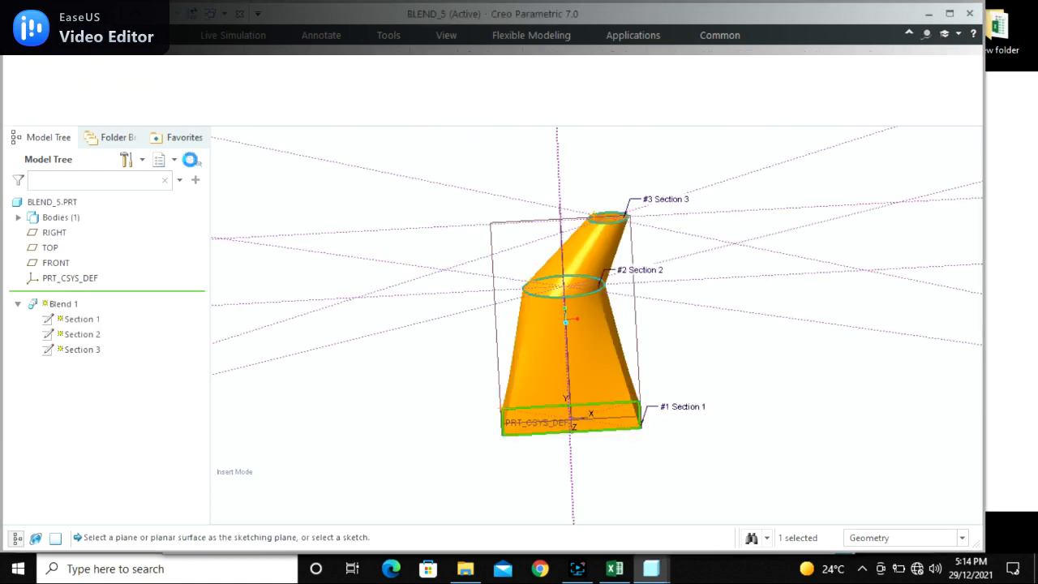
{"action": "left_click", "coordinate": [123, 118]}
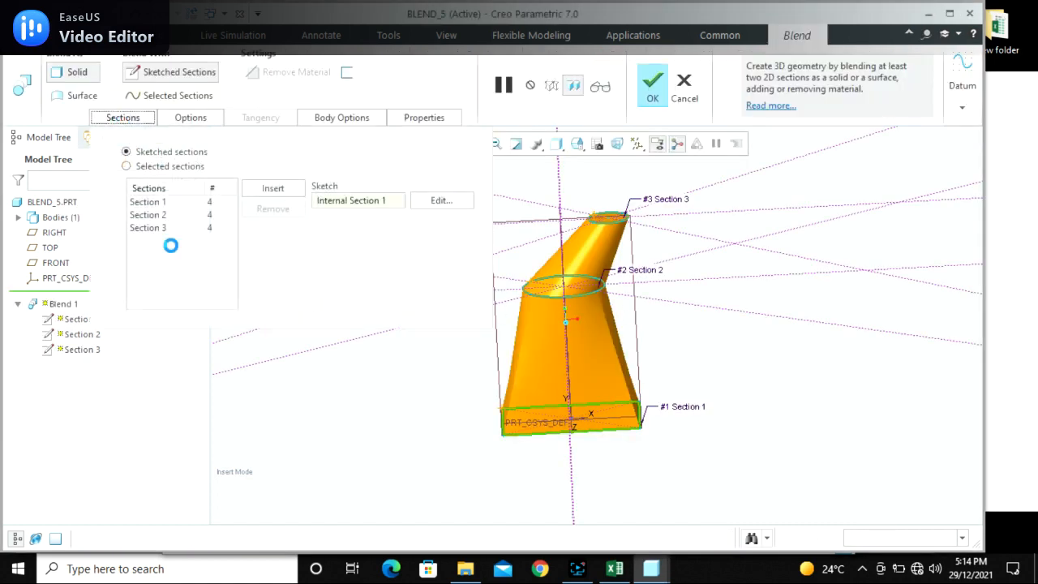
{"action": "left_click", "coordinate": [186, 203]}
{"action": "left_click", "coordinate": [438, 202]}
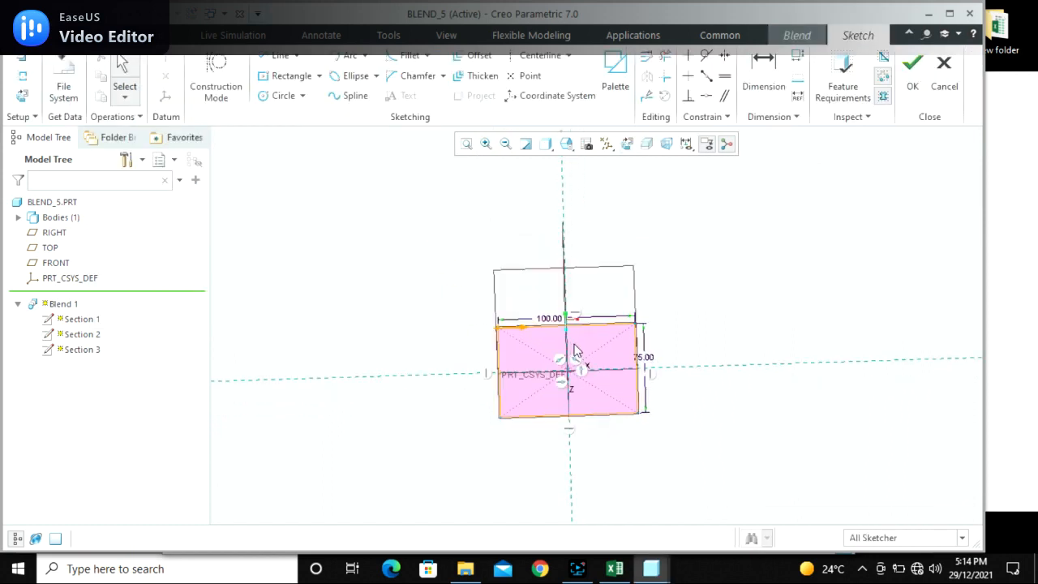
{"action": "key", "text": "ctrl+d"}
{"action": "scroll", "coordinate": [613, 328], "scroll_direction": "down", "scroll_amount": 1}
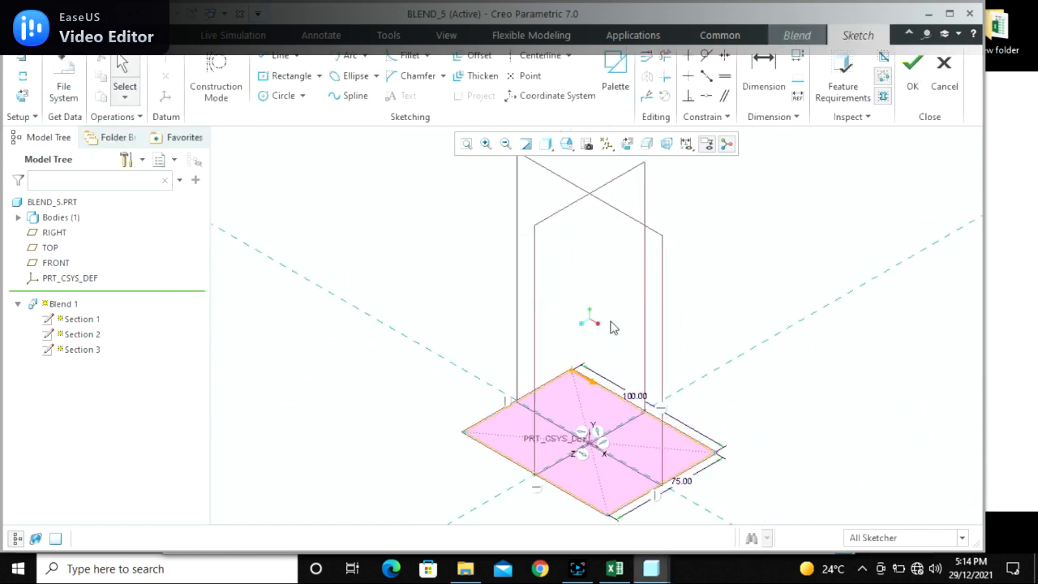
{"action": "scroll", "coordinate": [614, 328], "scroll_direction": "up", "scroll_amount": 2}
{"action": "scroll", "coordinate": [620, 421], "scroll_direction": "down", "scroll_amount": 2}
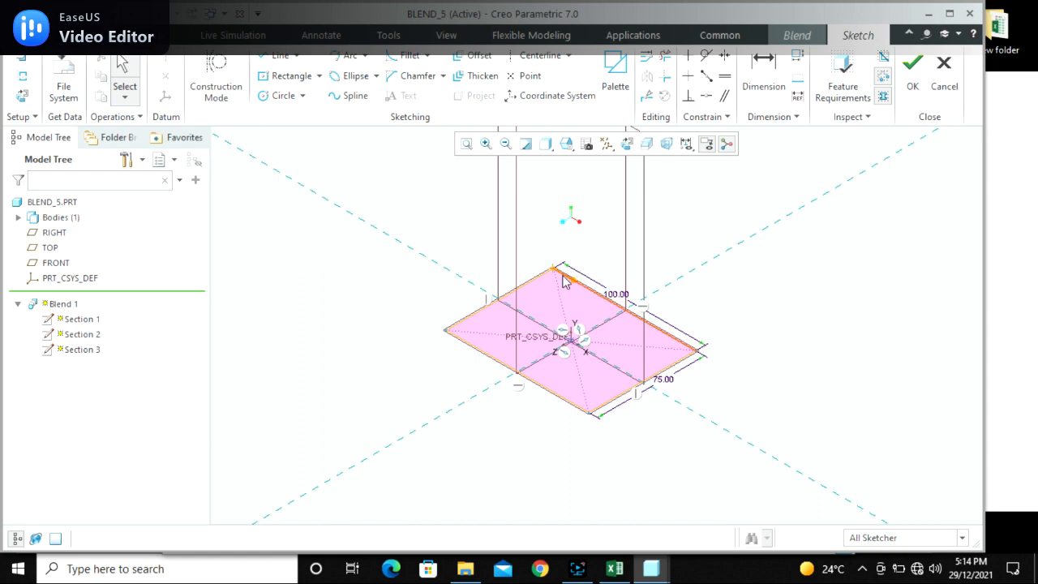
{"action": "left_click", "coordinate": [912, 81]}
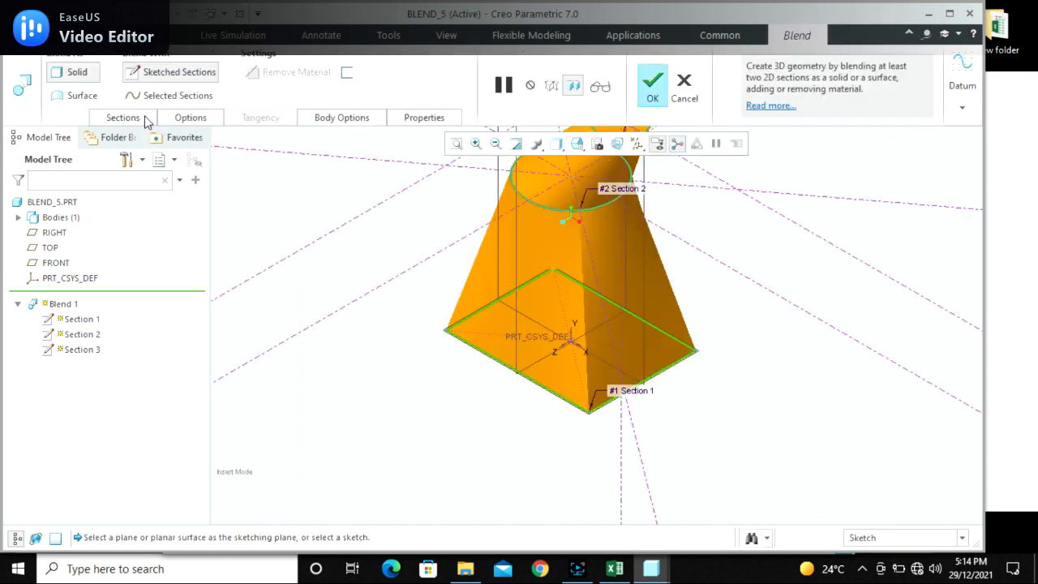
Examine the circle sketch of Section 2 in 3D and flat 2D orientation, including its division points and start point
{"action": "left_click", "coordinate": [145, 119]}
{"action": "left_click", "coordinate": [161, 214]}
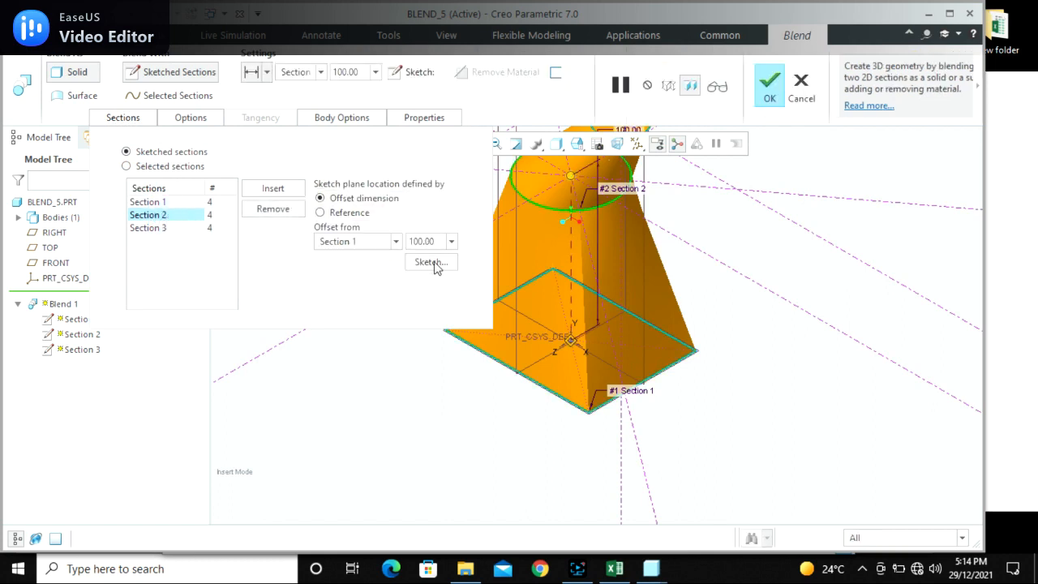
{"action": "left_click", "coordinate": [431, 262]}
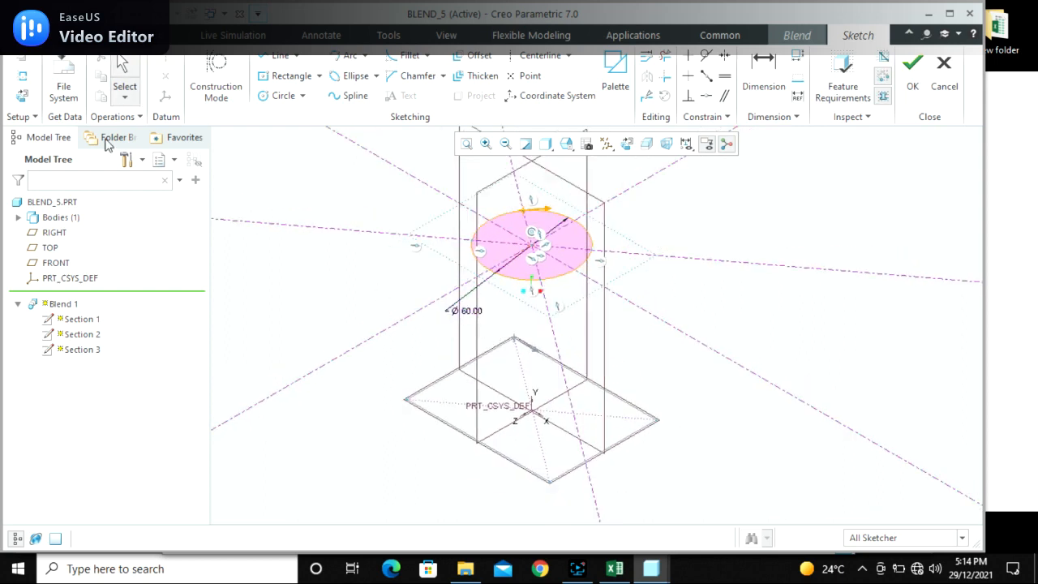
{"action": "left_click", "coordinate": [19, 95]}
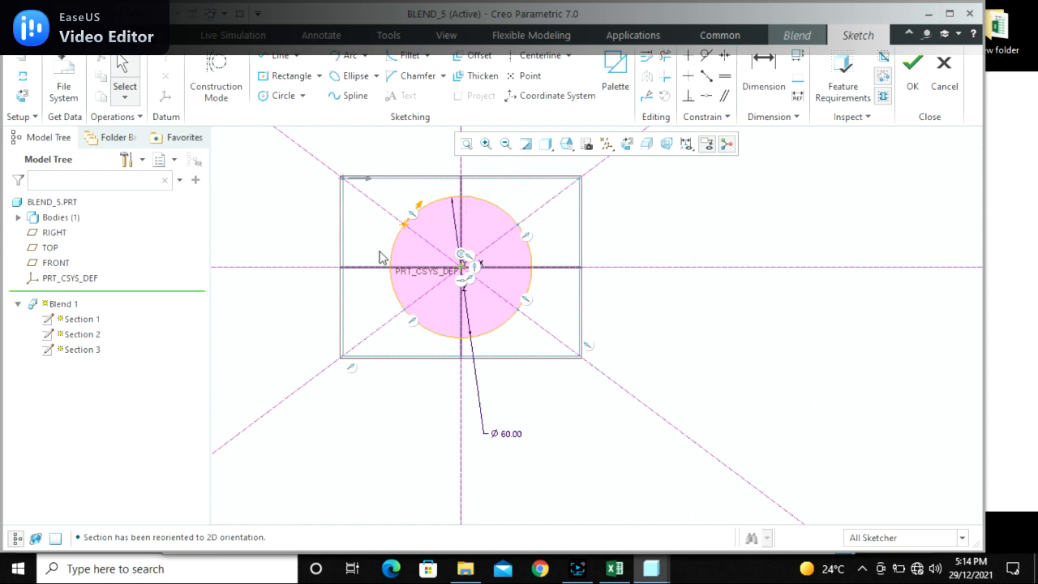
{"action": "left_click", "coordinate": [913, 77]}
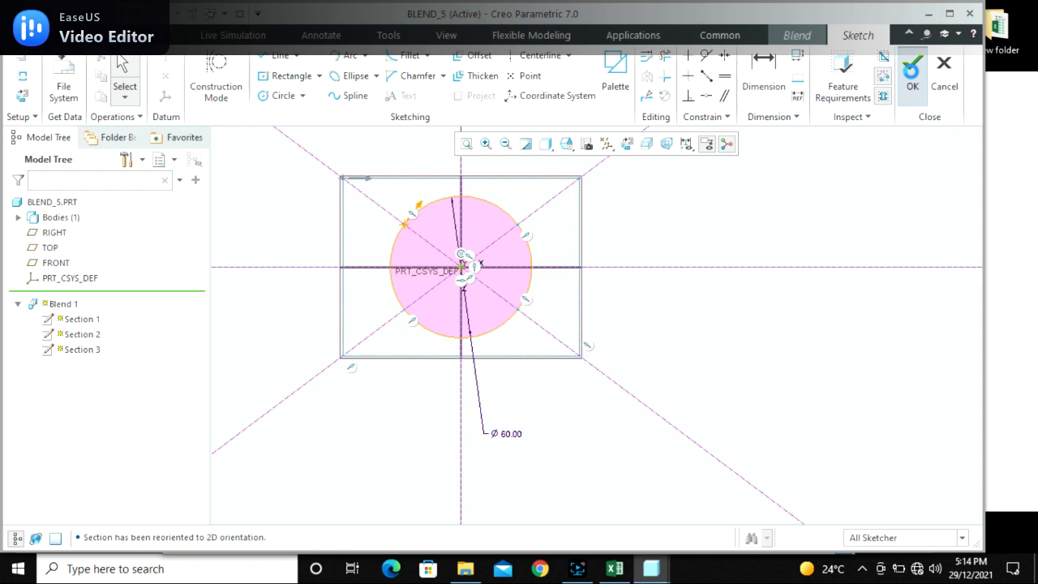
Open the Section 3 sketch and dimension the small circle's horizontal centre offset from the vertical reference, placing the dimension below the circle
{"action": "left_click", "coordinate": [143, 120]}
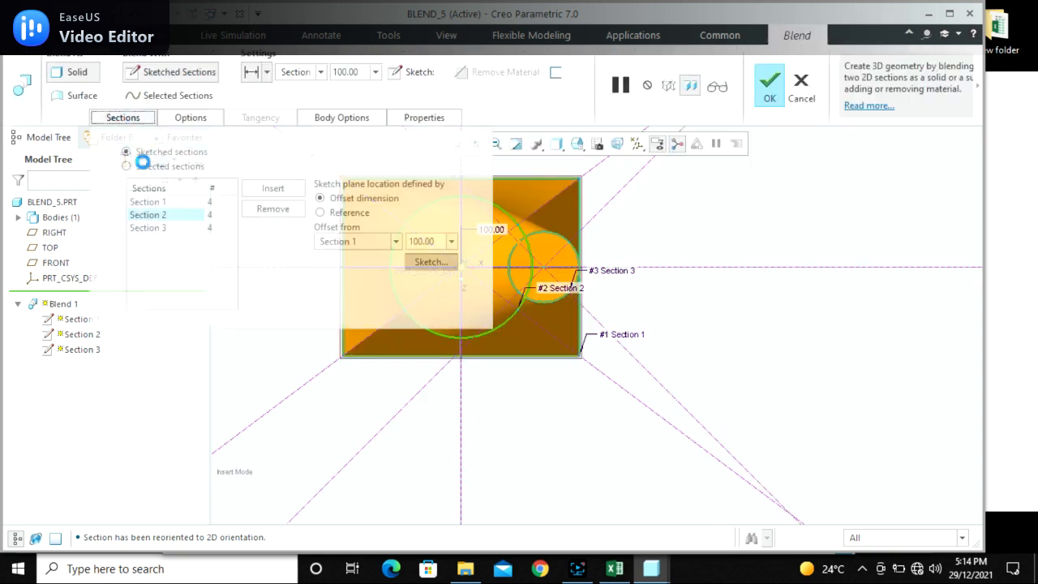
{"action": "left_click", "coordinate": [193, 229]}
{"action": "left_click", "coordinate": [417, 264]}
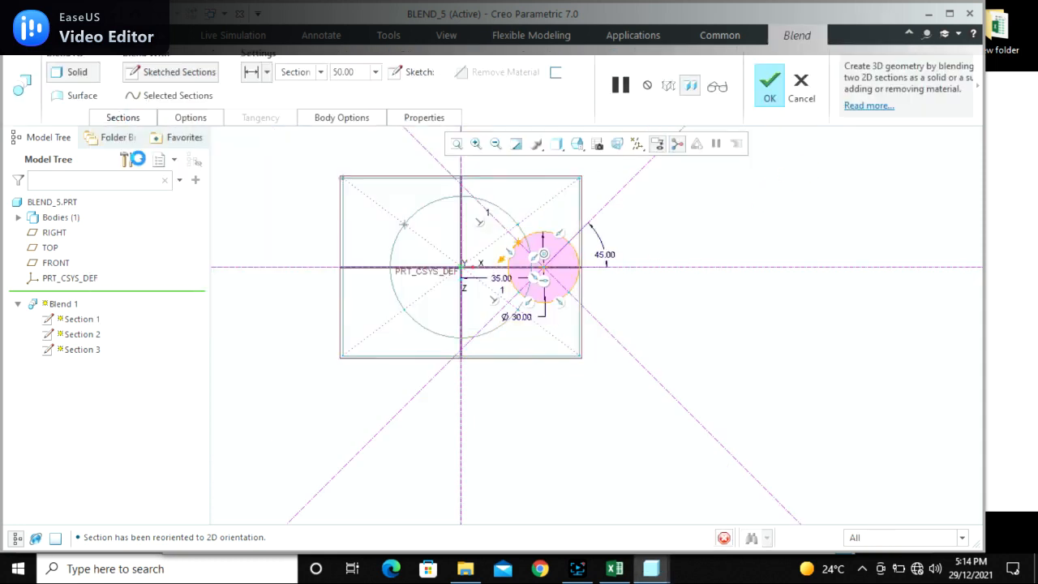
{"action": "scroll", "coordinate": [593, 279], "scroll_direction": "up", "scroll_amount": 2}
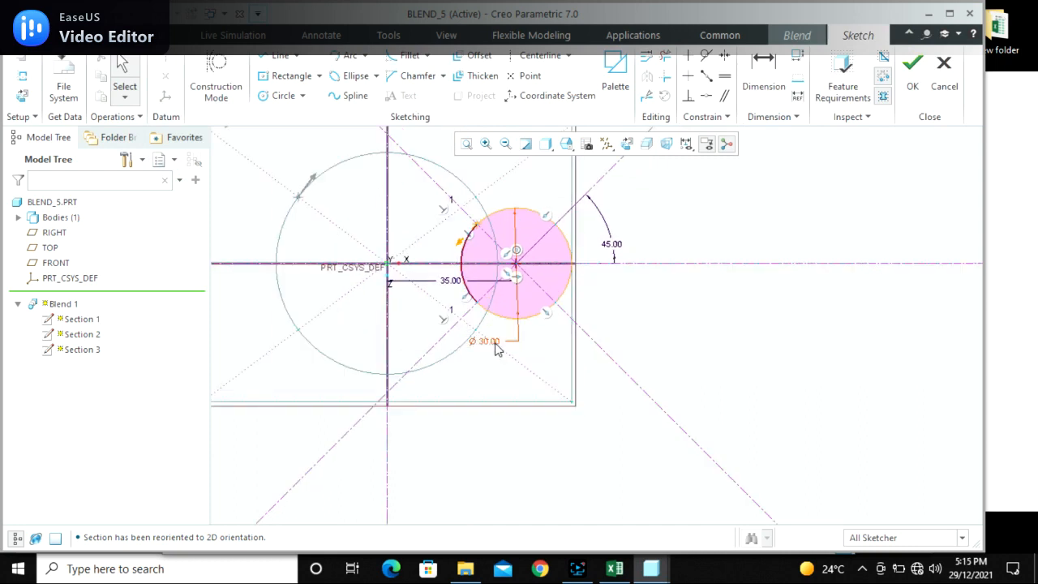
{"action": "scroll", "coordinate": [587, 384], "scroll_direction": "down", "scroll_amount": 1}
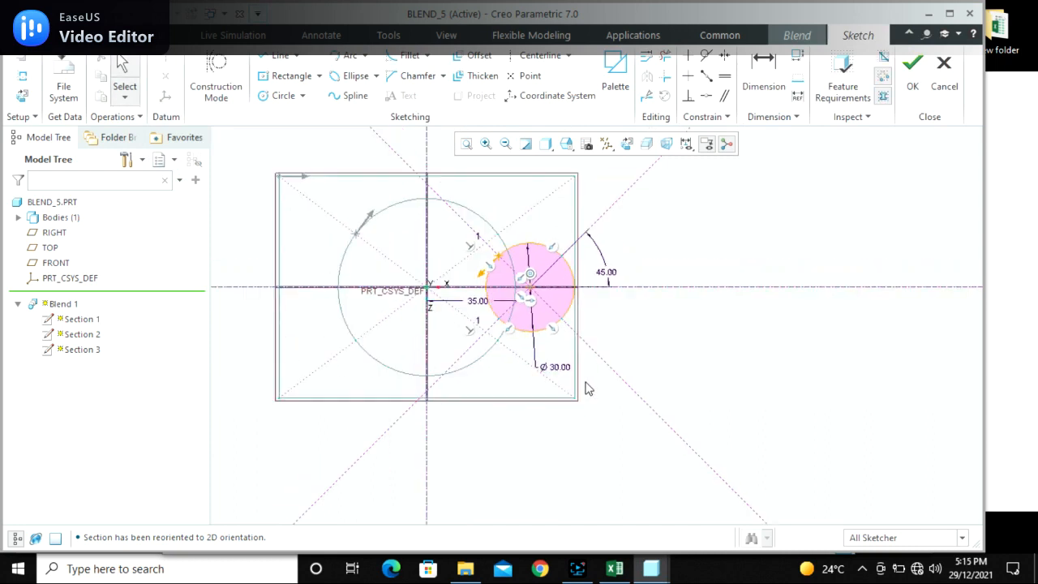
{"action": "left_click", "coordinate": [425, 290]}
{"action": "left_click", "coordinate": [528, 290]}
{"action": "middle_click", "coordinate": [472, 314]}
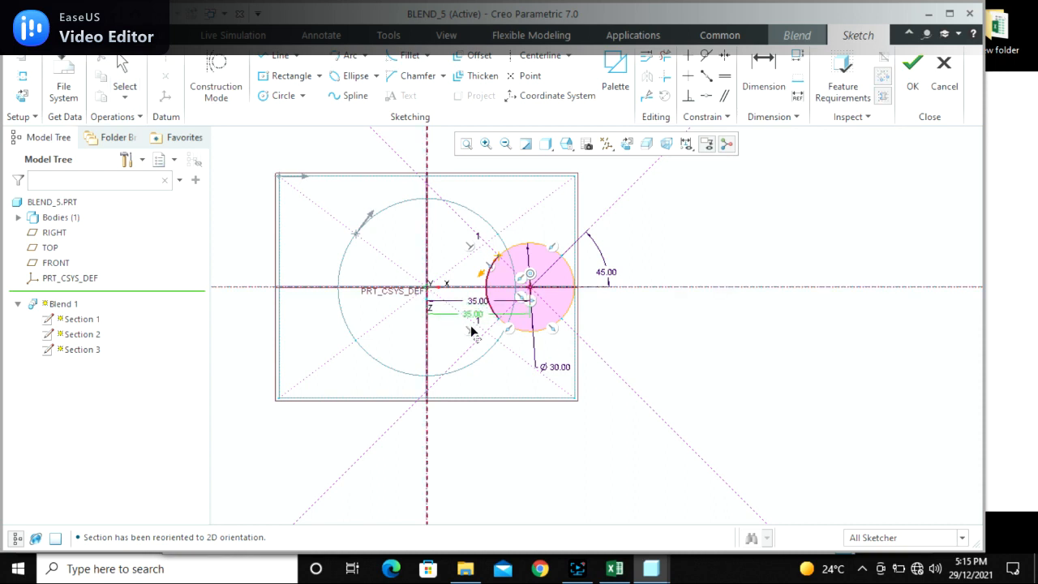
{"action": "middle_click", "coordinate": [475, 389]}
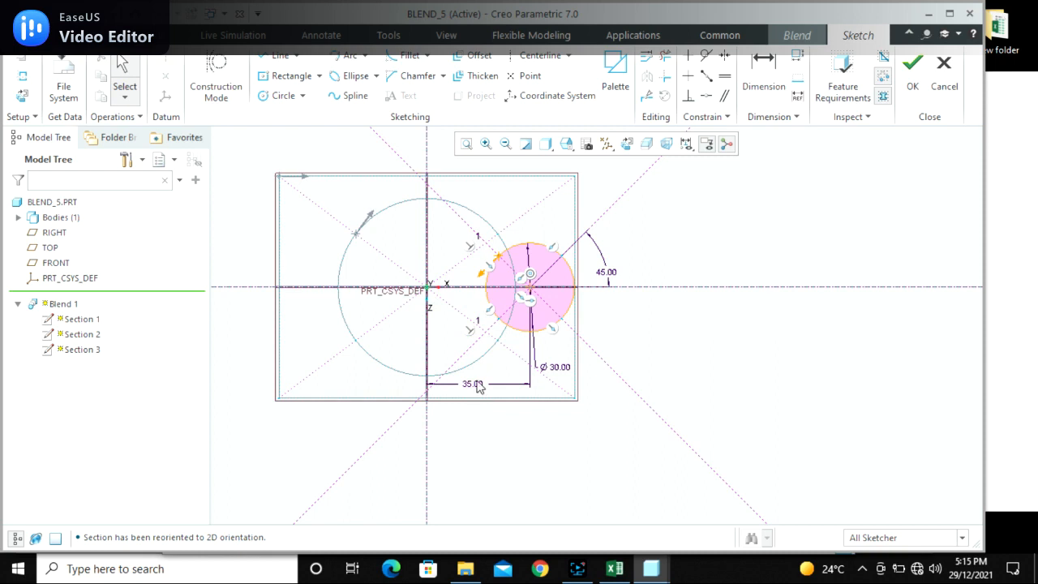
Reverse the start point direction at the upper-left division vertex of the Section 3 circle so it runs clockwise
{"action": "scroll", "coordinate": [491, 251], "scroll_direction": "up", "scroll_amount": 3}
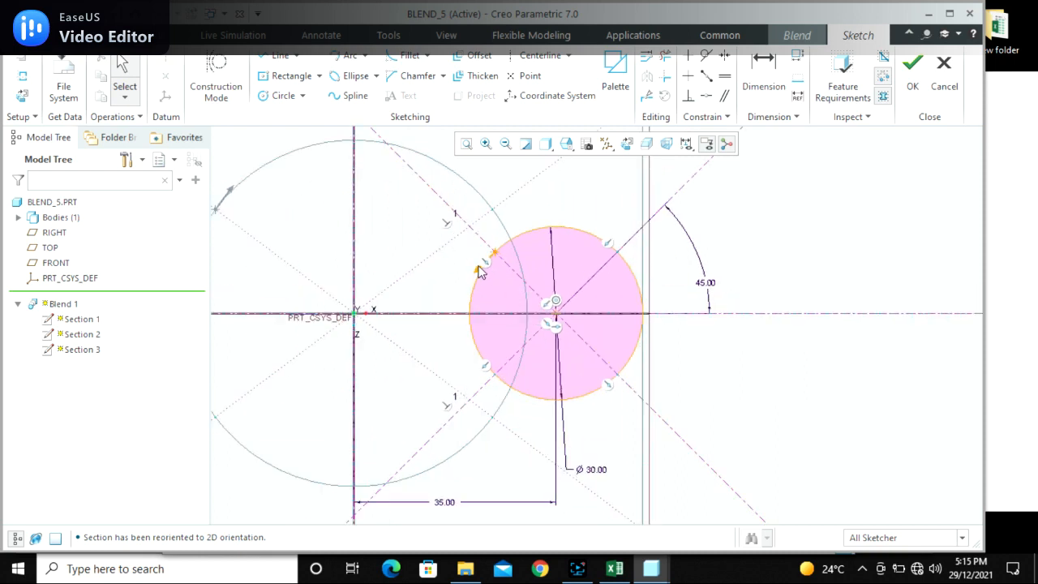
{"action": "left_click", "coordinate": [495, 258]}
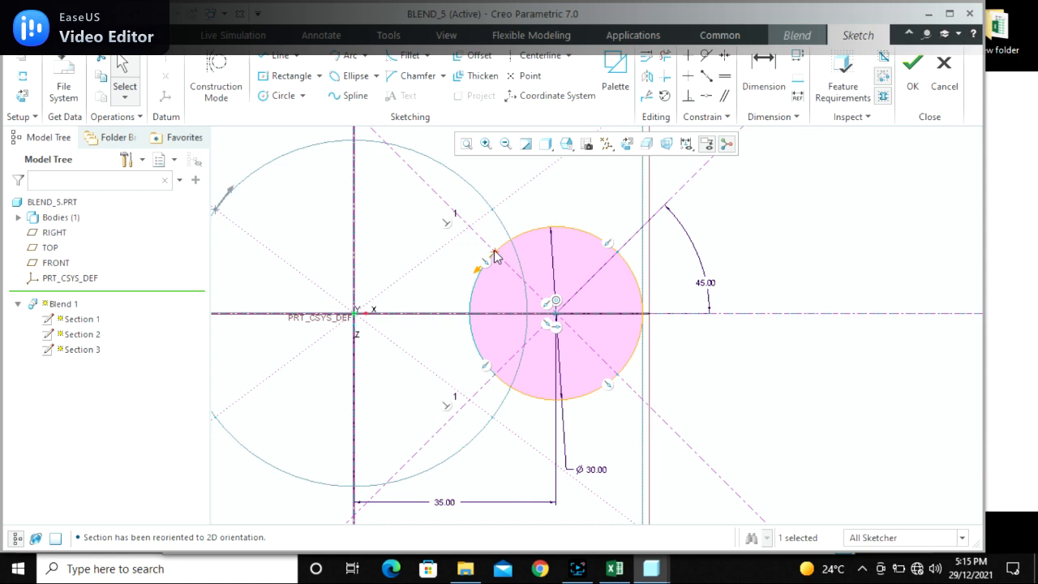
{"action": "left_click", "coordinate": [494, 253]}
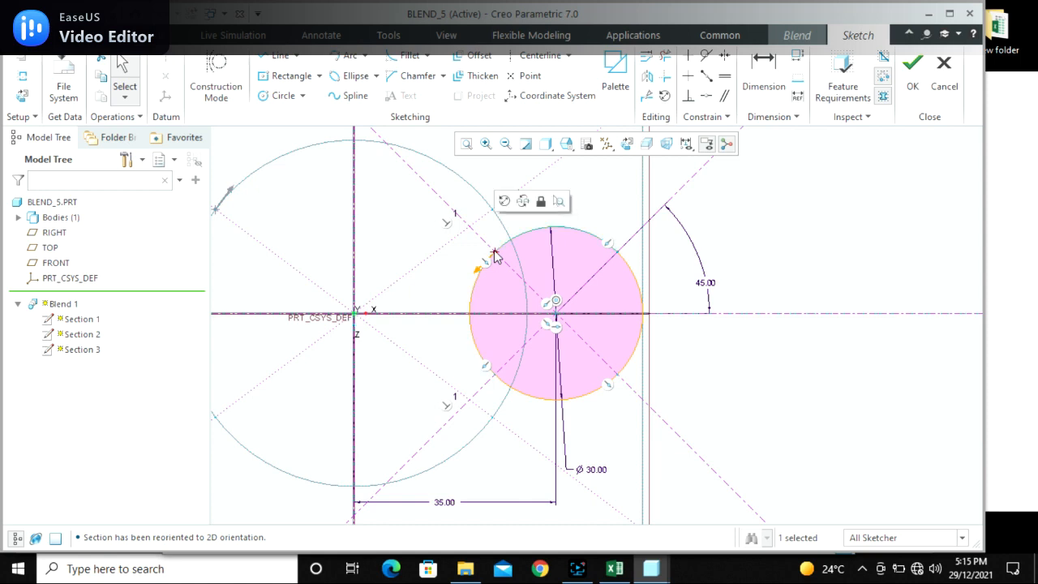
{"action": "right_click", "coordinate": [494, 255]}
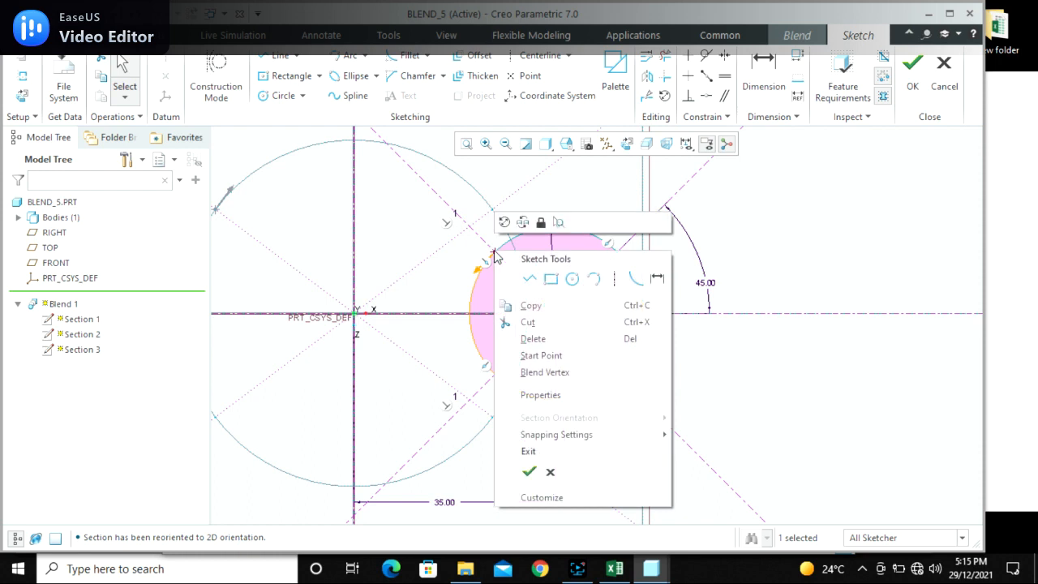
{"action": "left_click", "coordinate": [541, 357]}
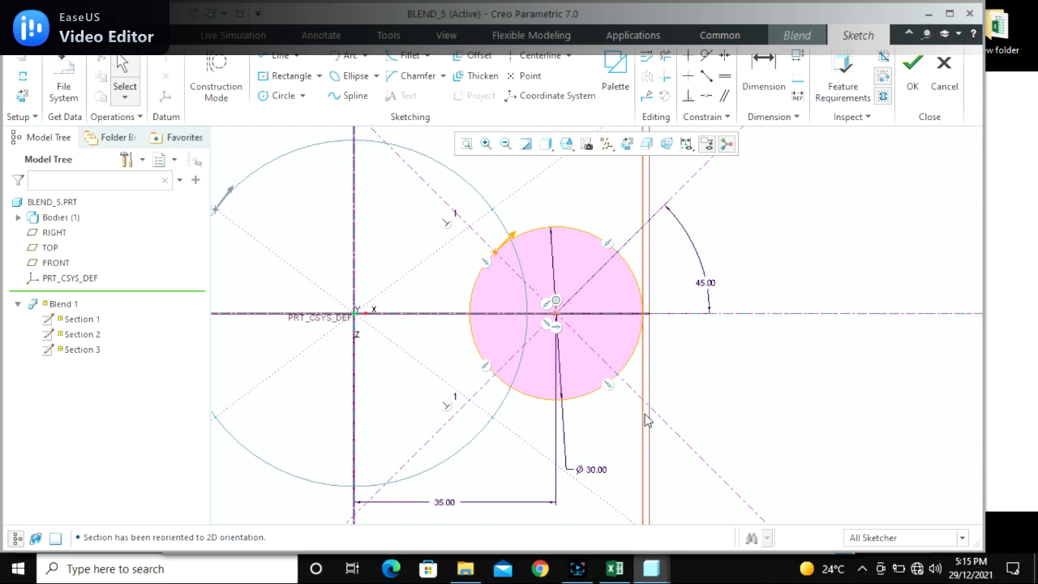
Inspect the lower-left division vertex of the Section 3 circle without altering it and accept the sketch
{"action": "scroll", "coordinate": [535, 403], "scroll_direction": "down", "scroll_amount": 1}
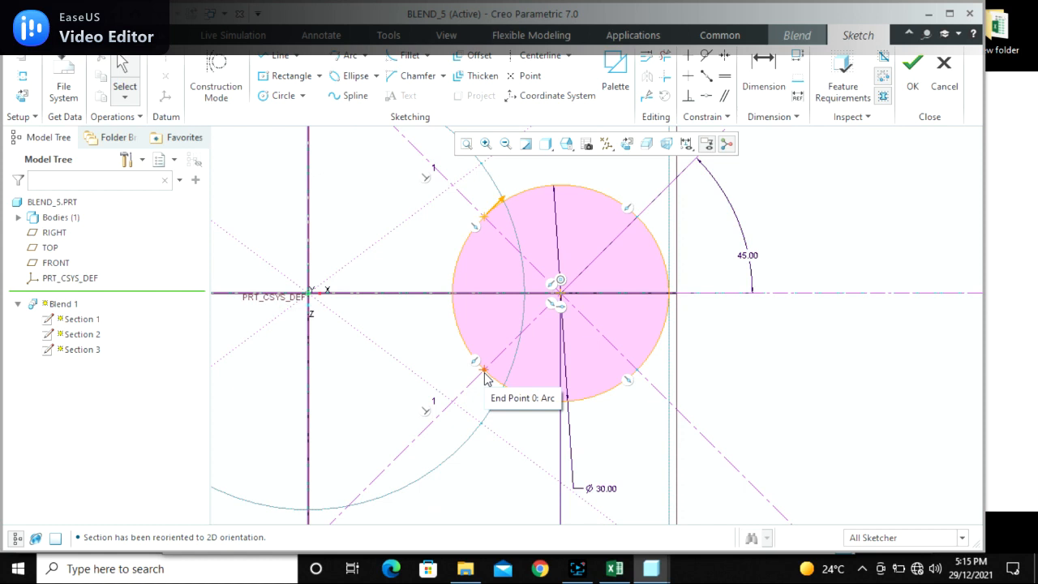
{"action": "left_click", "coordinate": [484, 376]}
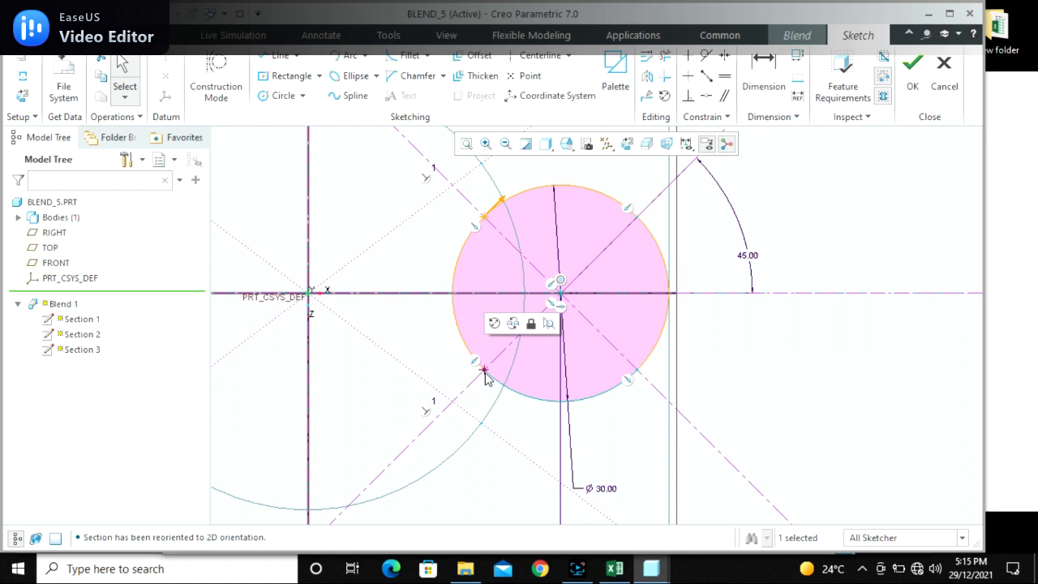
{"action": "left_click", "coordinate": [500, 424]}
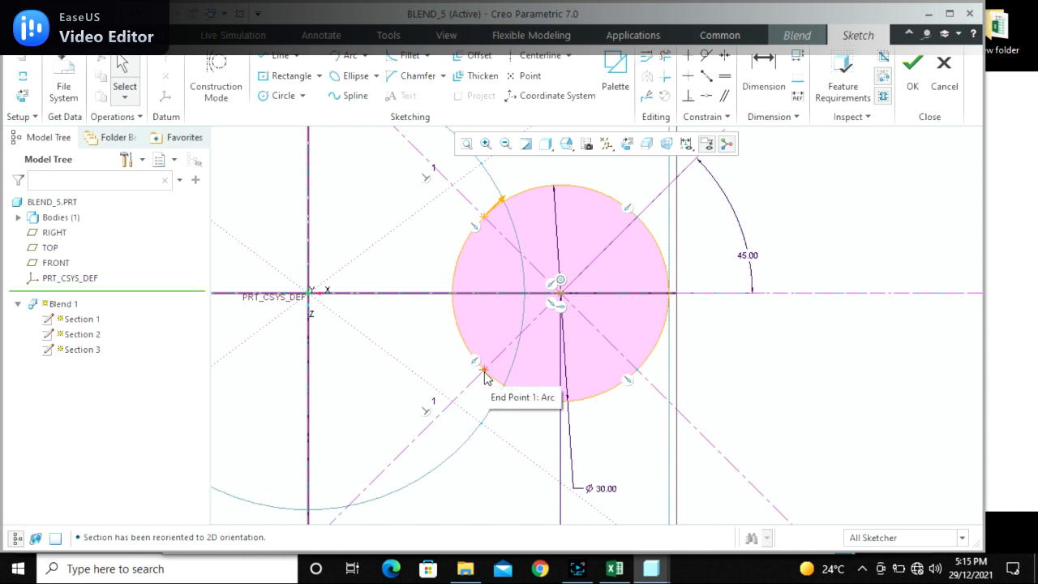
{"action": "left_click", "coordinate": [484, 374]}
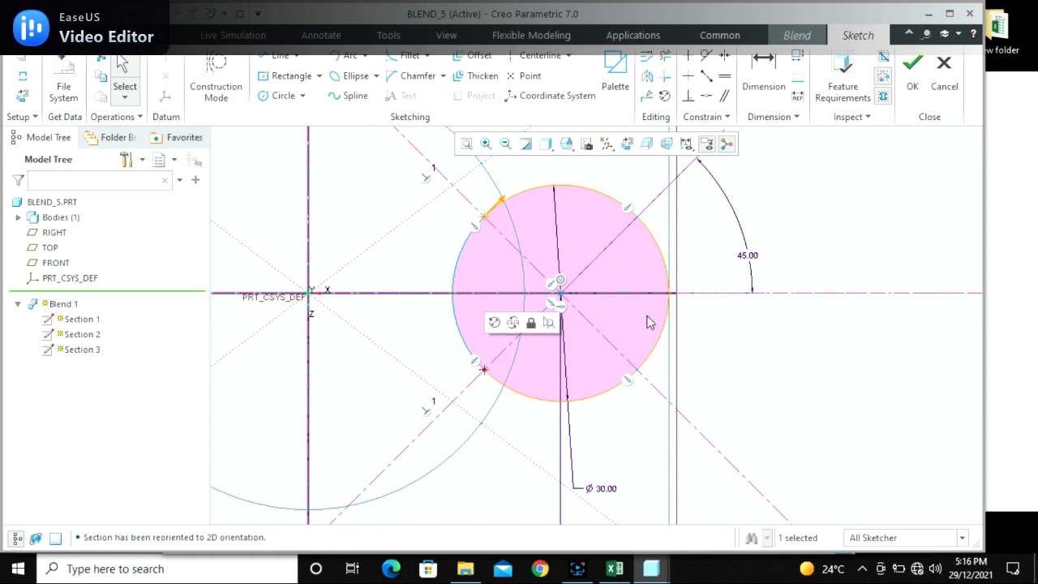
{"action": "left_click", "coordinate": [724, 361]}
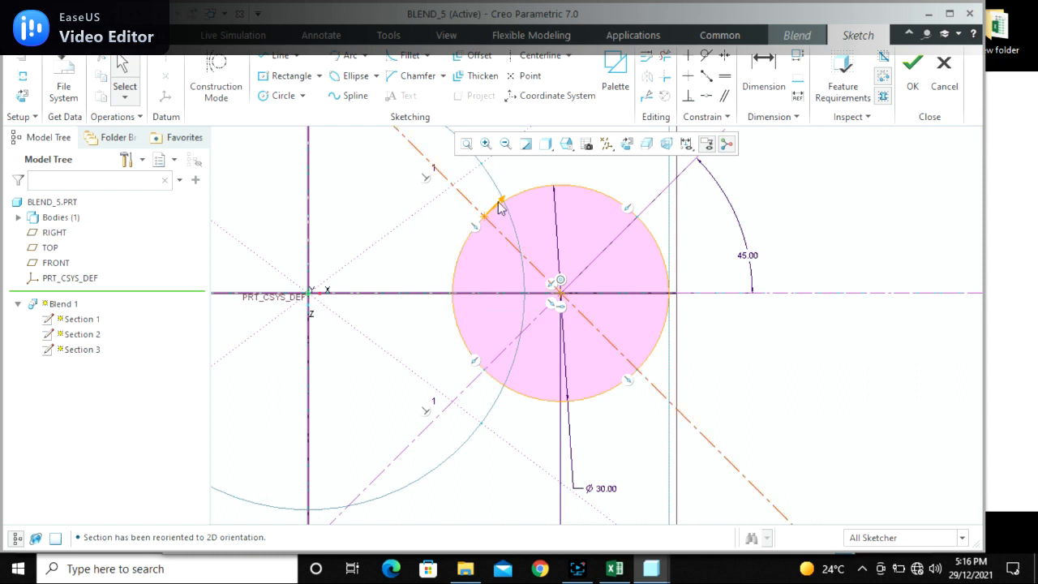
{"action": "left_click", "coordinate": [912, 69]}
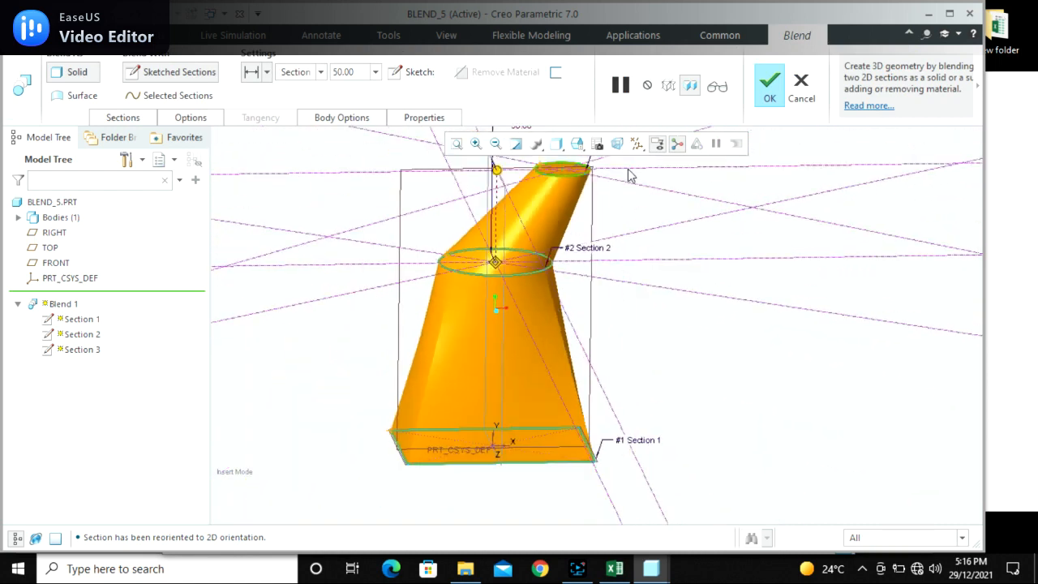
Check the blend shape in the FRONT and RIGHT views, return to FRONT and accept the redefined Blend 1
{"action": "left_click", "coordinate": [577, 143]}
{"action": "left_click", "coordinate": [598, 215]}
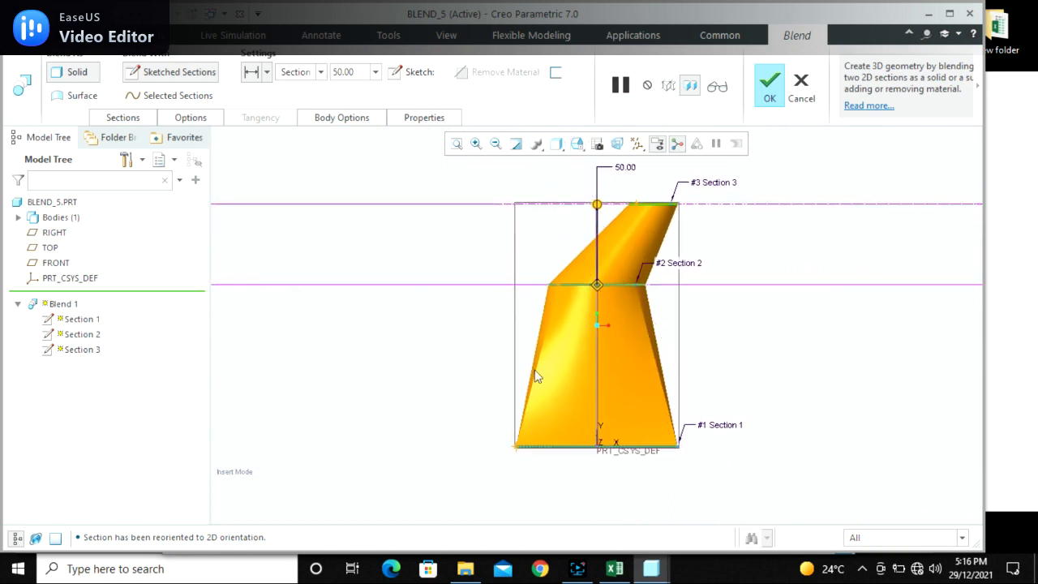
{"action": "left_click", "coordinate": [576, 143]}
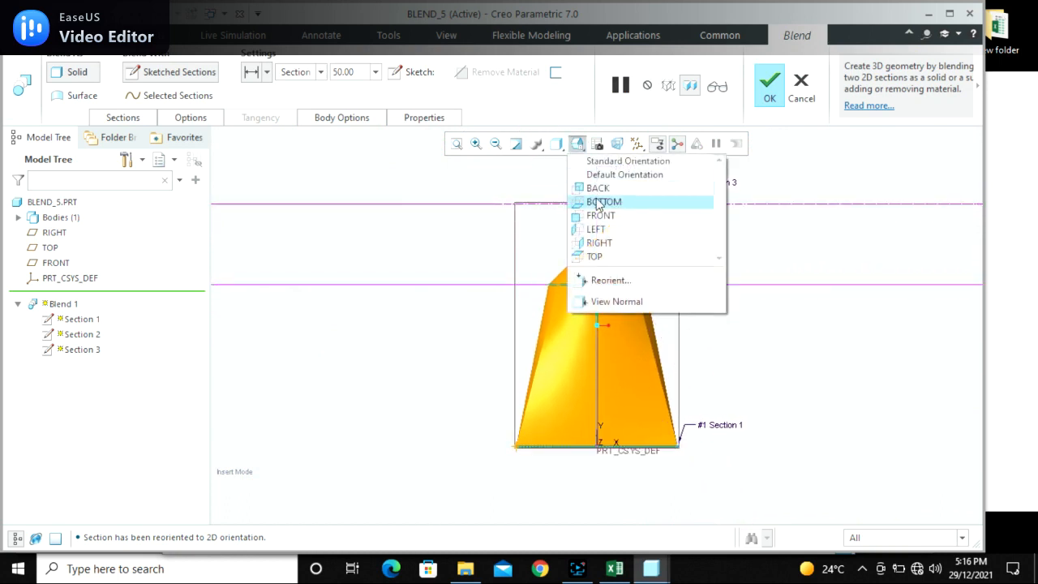
{"action": "left_click", "coordinate": [599, 242]}
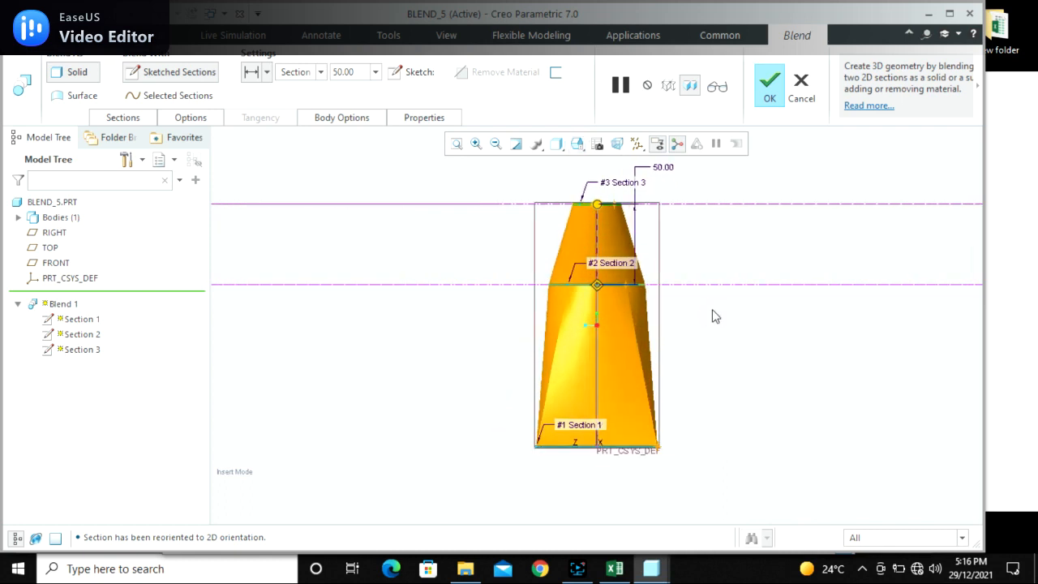
{"action": "left_click", "coordinate": [576, 143]}
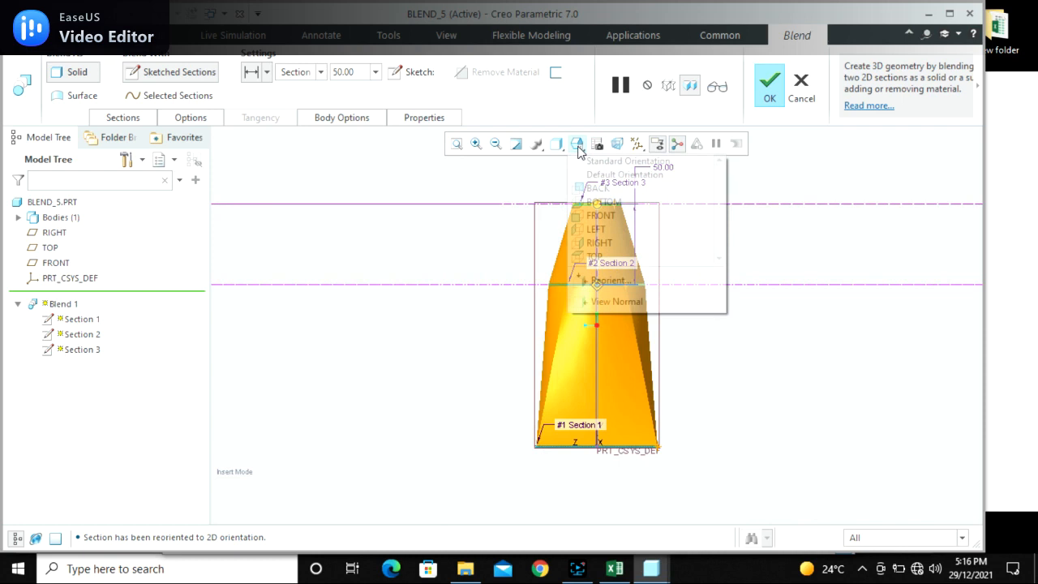
{"action": "left_click", "coordinate": [606, 215]}
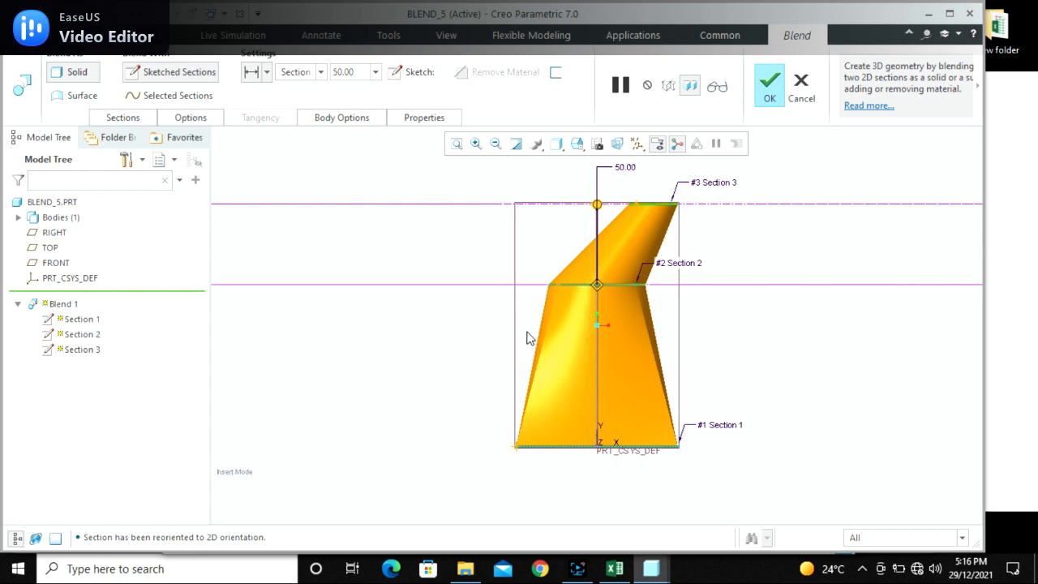
{"action": "left_click", "coordinate": [763, 94]}
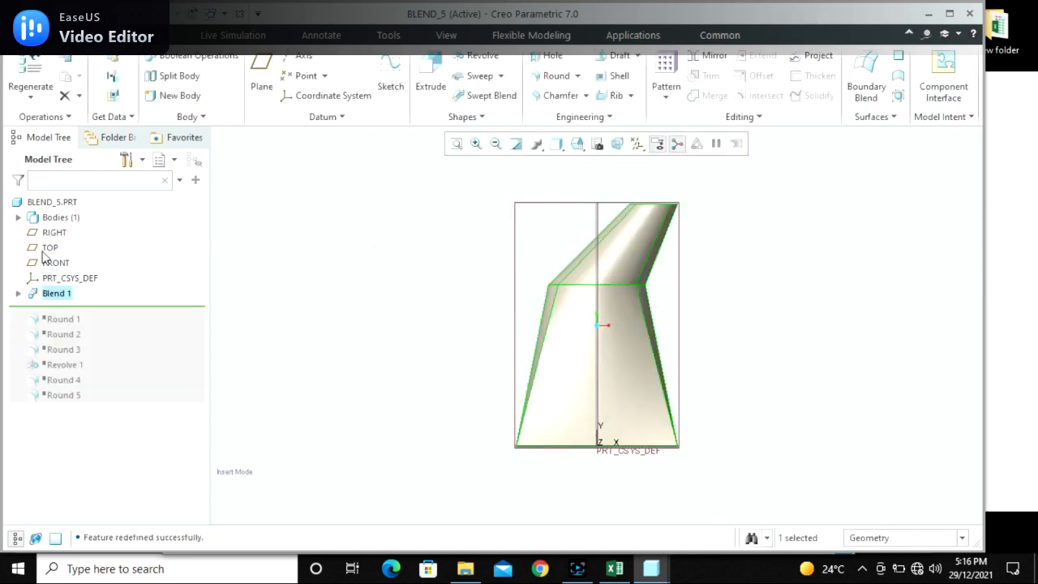
Redefine Blend 1, try Smooth blended surfaces, set them back to Straight and accept the feature
{"action": "right_click", "coordinate": [58, 296]}
{"action": "left_click", "coordinate": [68, 246]}
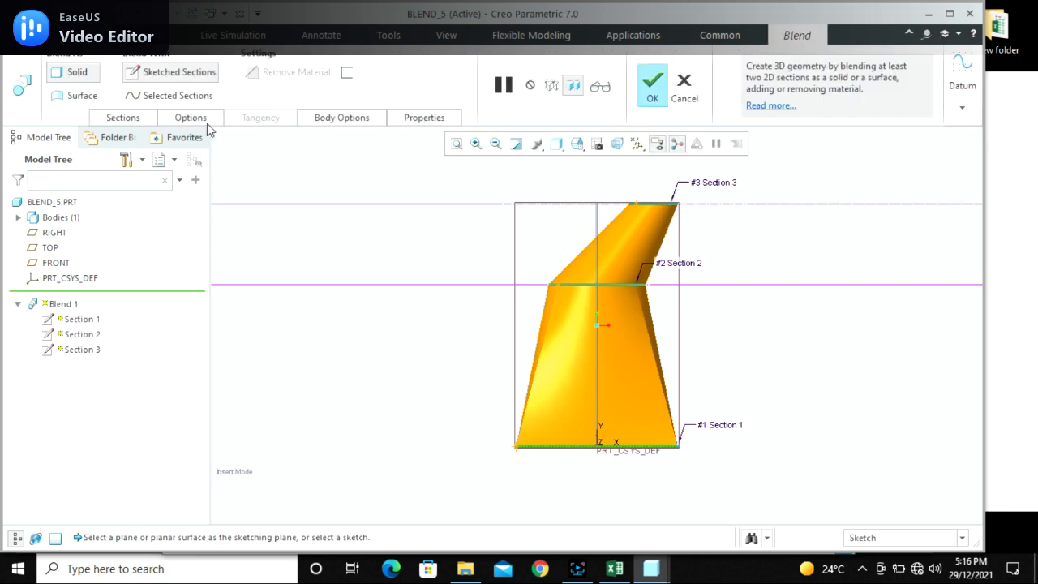
{"action": "left_click", "coordinate": [204, 123]}
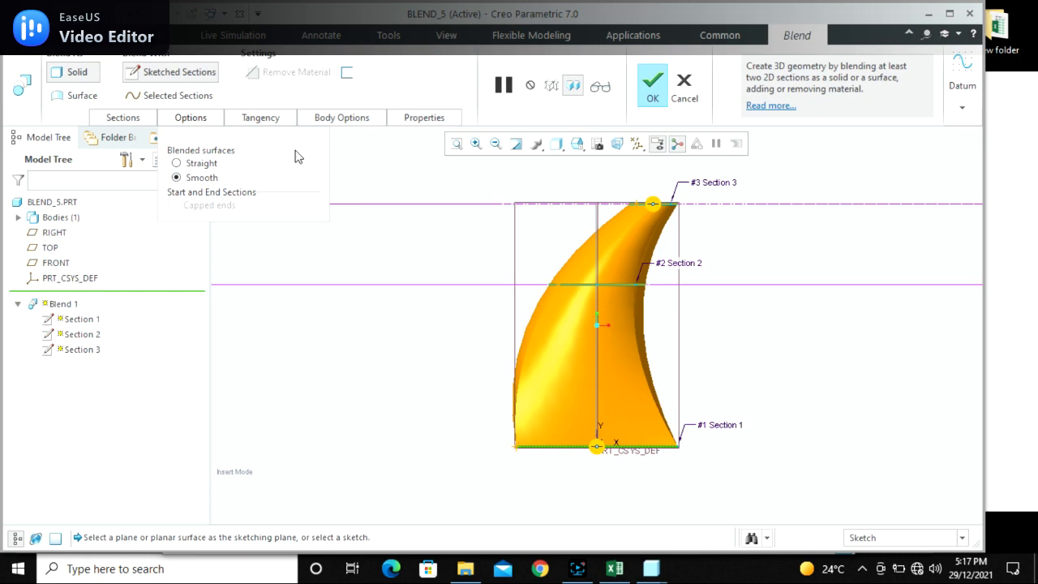
{"action": "left_click", "coordinate": [204, 163]}
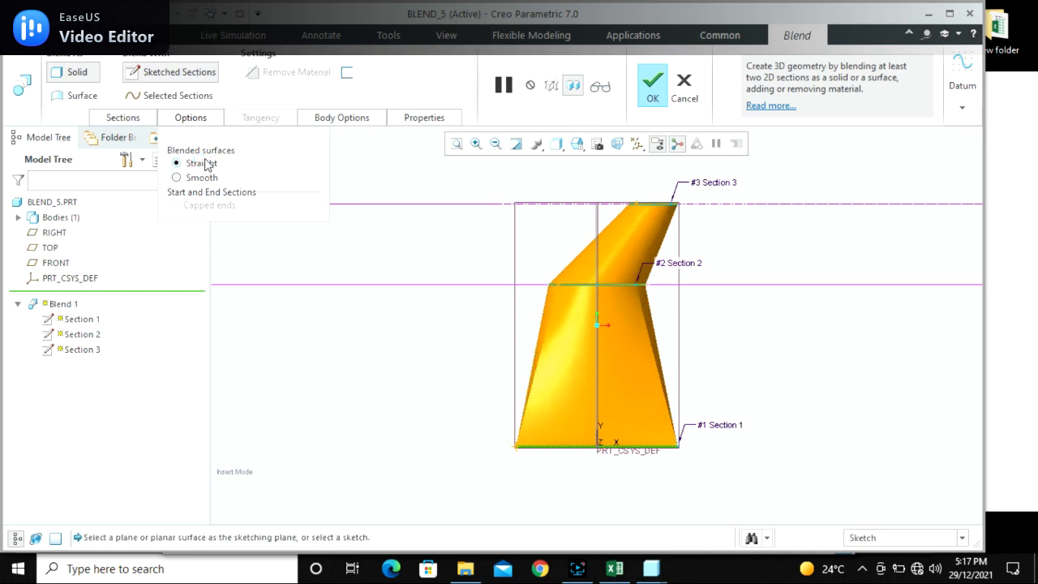
{"action": "middle_click", "coordinate": [360, 240]}
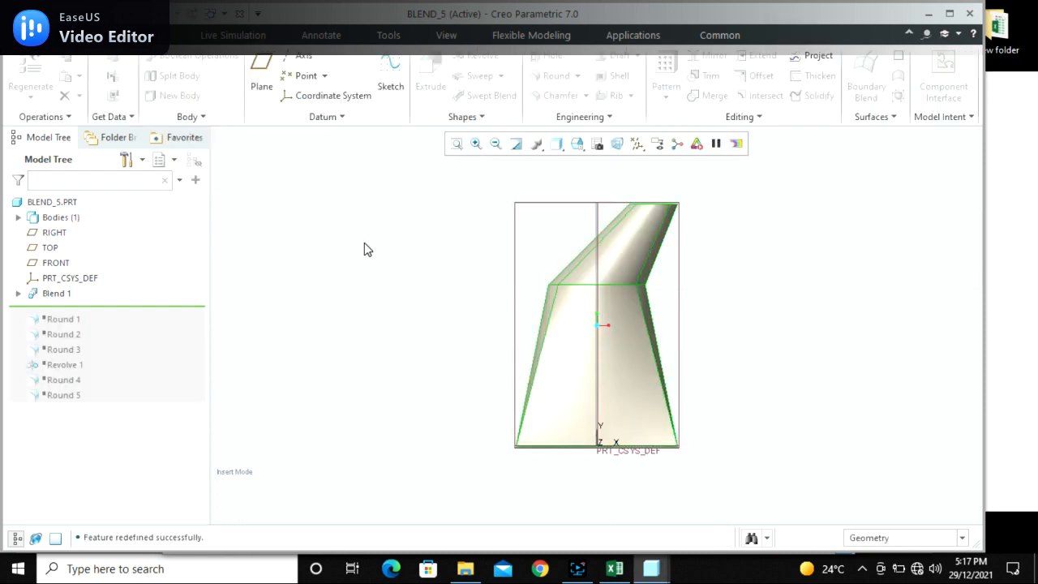
Move the model's insert point in stages past Round 2 and Revolve 1 to the end of the feature list, after Round 5
{"action": "left_click", "coordinate": [364, 243]}
{"action": "left_click_drag", "start_coordinate": [106, 308], "coordinate": [103, 331]}
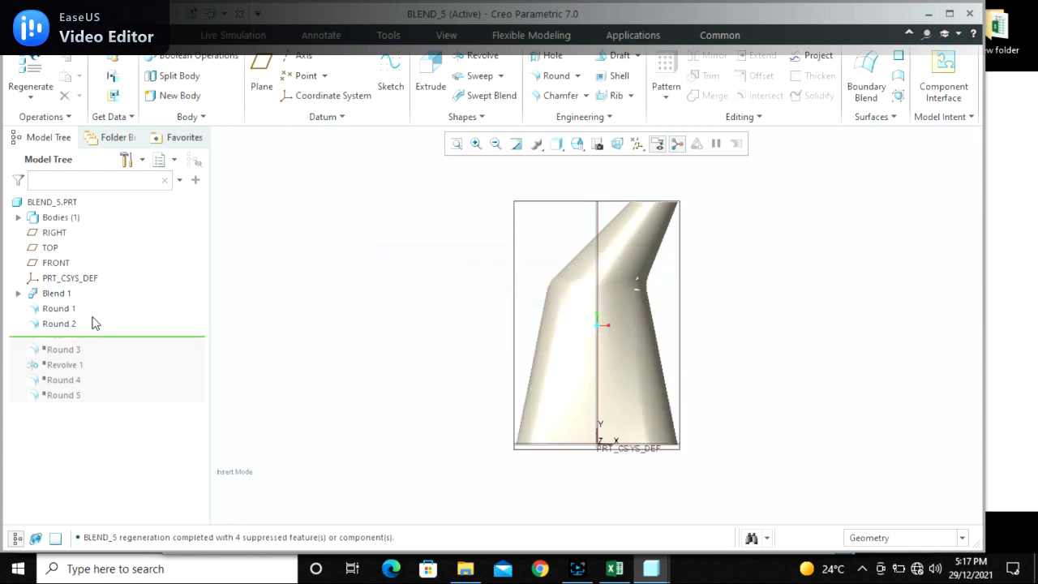
{"action": "left_click_drag", "start_coordinate": [97, 339], "coordinate": [100, 364]}
{"action": "scroll", "coordinate": [744, 189], "scroll_direction": "up", "scroll_amount": 4}
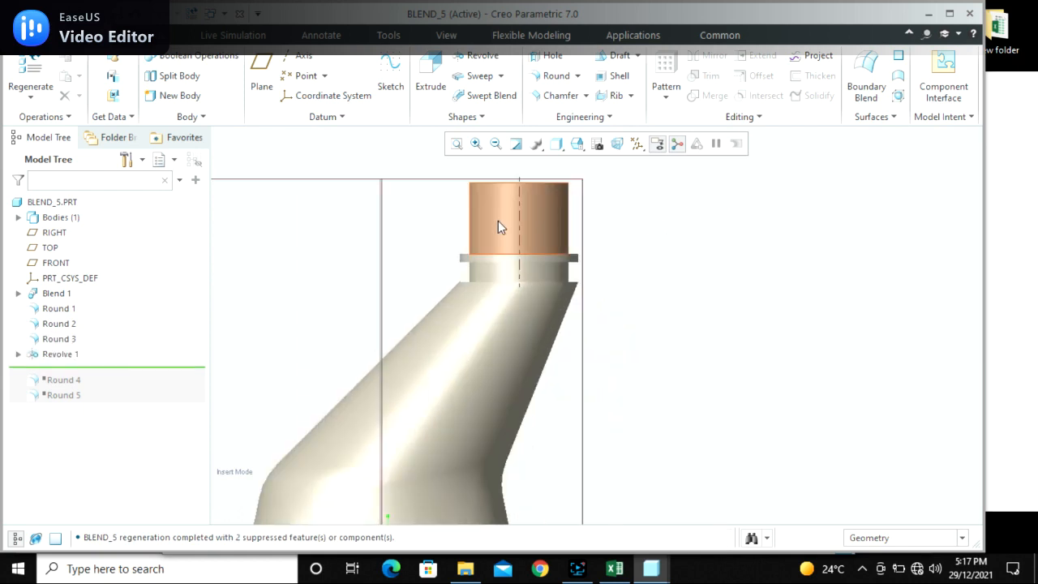
{"action": "scroll", "coordinate": [535, 227], "scroll_direction": "down", "scroll_amount": 3}
{"action": "left_click_drag", "start_coordinate": [132, 367], "coordinate": [134, 402]}
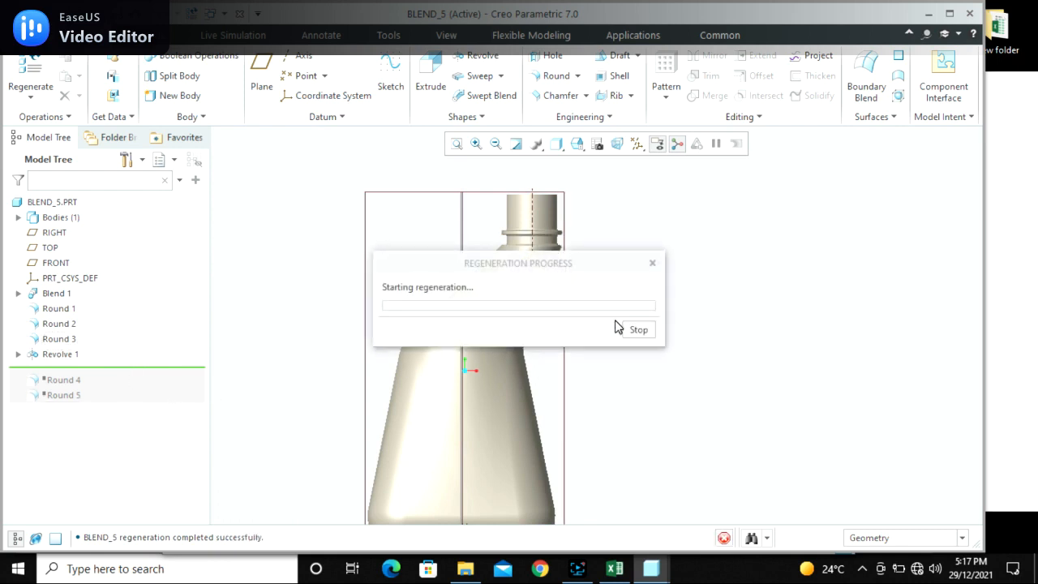
Inspect the finished bottle's neck and body from several angles and hide the spin center
{"action": "scroll", "coordinate": [530, 250], "scroll_direction": "up", "scroll_amount": 5}
{"action": "scroll", "coordinate": [574, 258], "scroll_direction": "down", "scroll_amount": 4}
{"action": "middle_click_drag", "start_coordinate": [572, 260], "coordinate": [556, 286]}
{"action": "scroll", "coordinate": [587, 238], "scroll_direction": "down", "scroll_amount": 4}
{"action": "scroll", "coordinate": [592, 358], "scroll_direction": "up", "scroll_amount": 3}
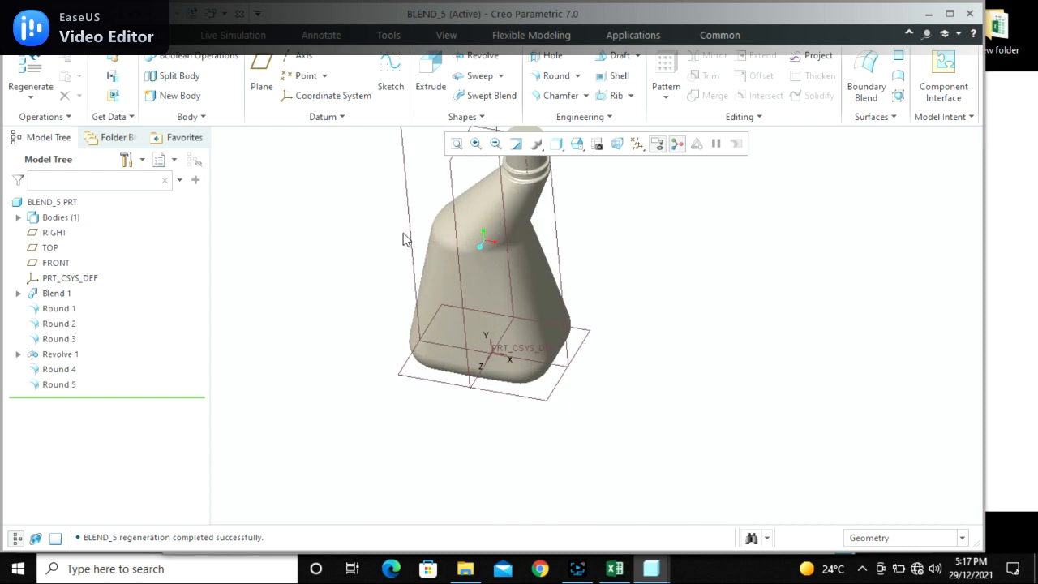
{"action": "scroll", "coordinate": [585, 395], "scroll_direction": "down", "scroll_amount": 2}
{"action": "left_click", "coordinate": [677, 143]}
{"action": "left_click", "coordinate": [679, 147]}
Examine the finished bottle from above, in the TOP view and in 3D, including the body face along its front side
{"action": "scroll", "coordinate": [545, 291], "scroll_direction": "up", "scroll_amount": 3}
{"action": "middle_click_drag", "start_coordinate": [549, 313], "coordinate": [551, 367]}
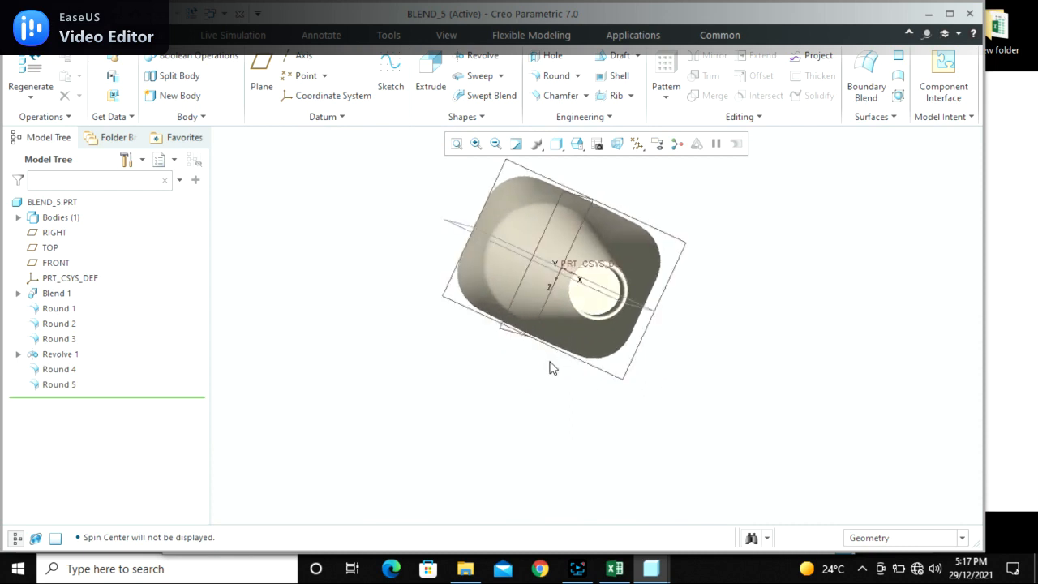
{"action": "left_click", "coordinate": [577, 144]}
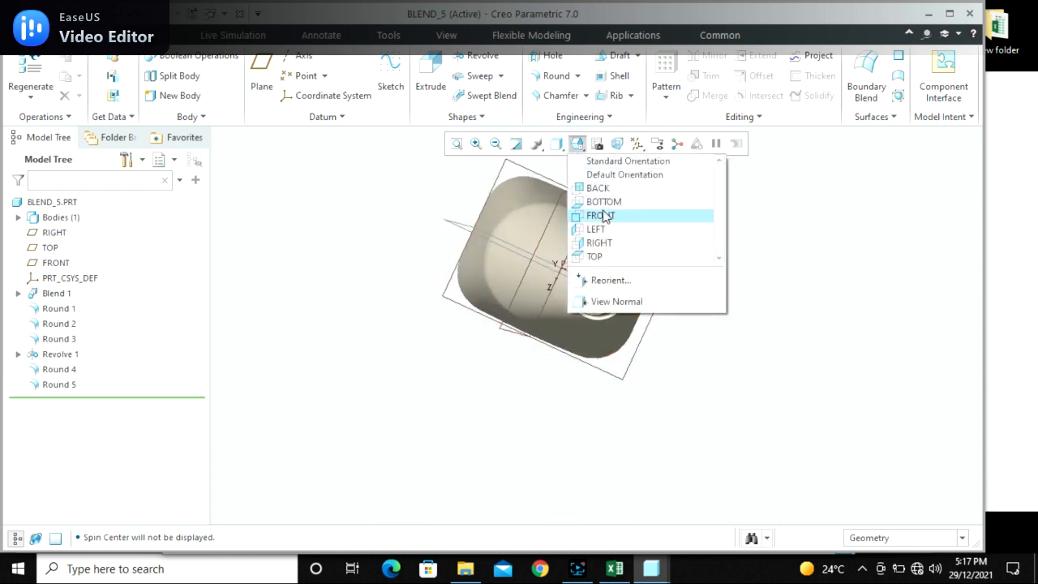
{"action": "left_click", "coordinate": [598, 256]}
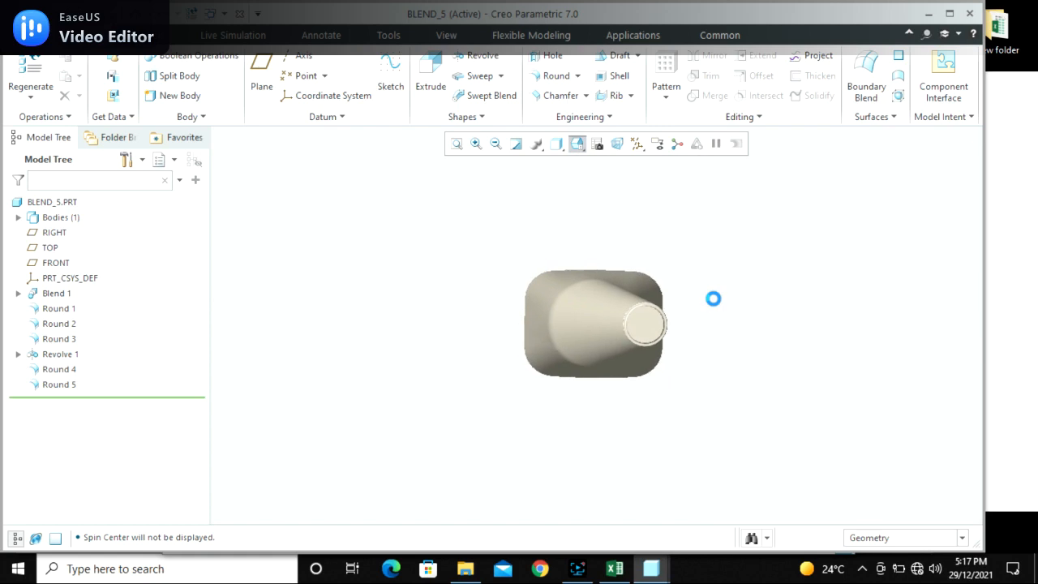
{"action": "scroll", "coordinate": [707, 308], "scroll_direction": "up", "scroll_amount": 3}
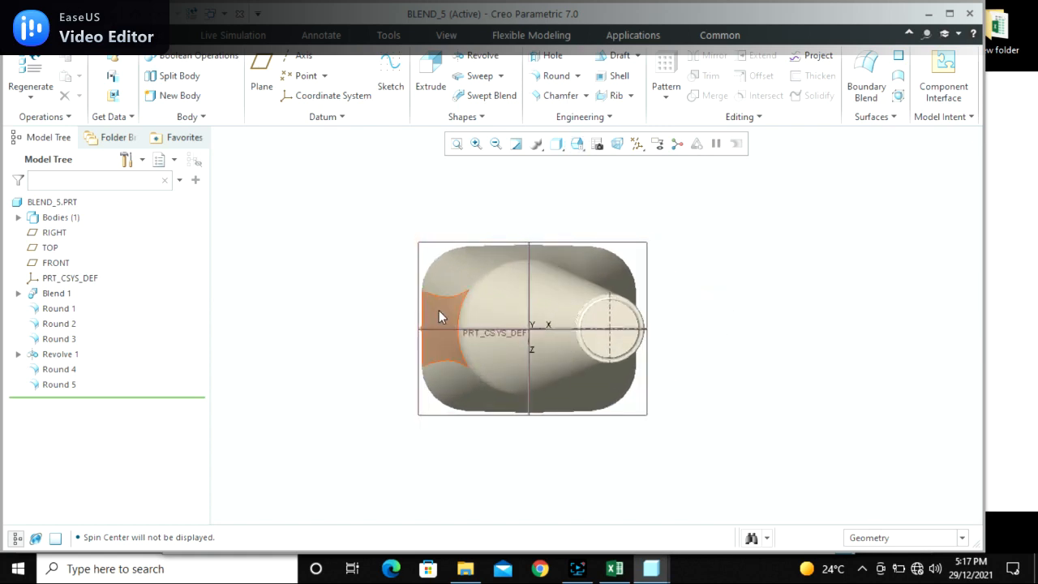
{"action": "left_click", "coordinate": [517, 411]}
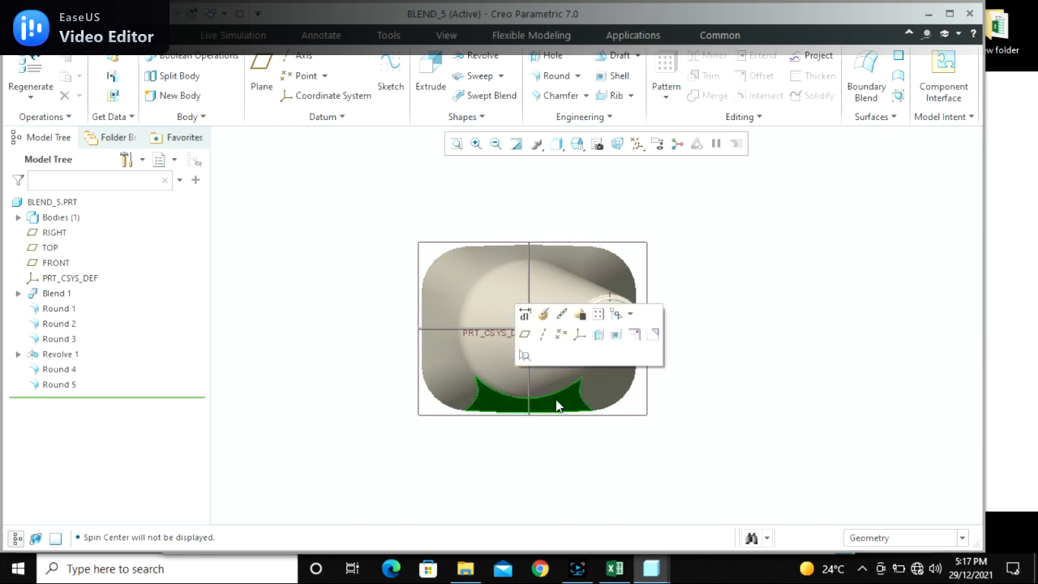
{"action": "left_click", "coordinate": [727, 379]}
{"action": "middle_click_drag", "start_coordinate": [710, 357], "coordinate": [701, 293]}
{"action": "scroll", "coordinate": [697, 267], "scroll_direction": "up", "scroll_amount": 3}
{"action": "scroll", "coordinate": [697, 359], "scroll_direction": "down", "scroll_amount": 1}
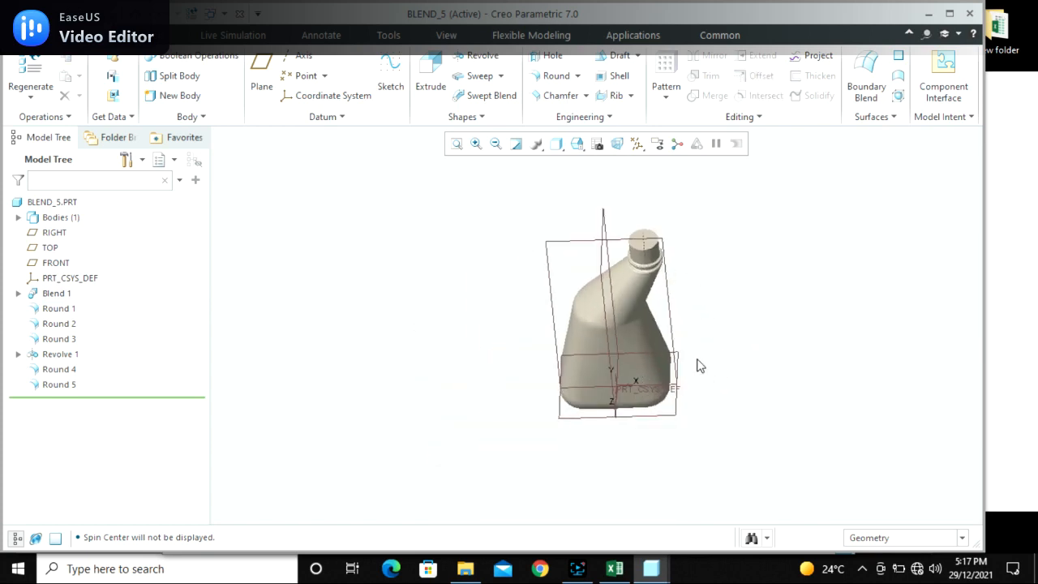
Close the BLEND_5 model and erase all not displayed objects from the session
{"action": "left_click", "coordinate": [239, 15]}
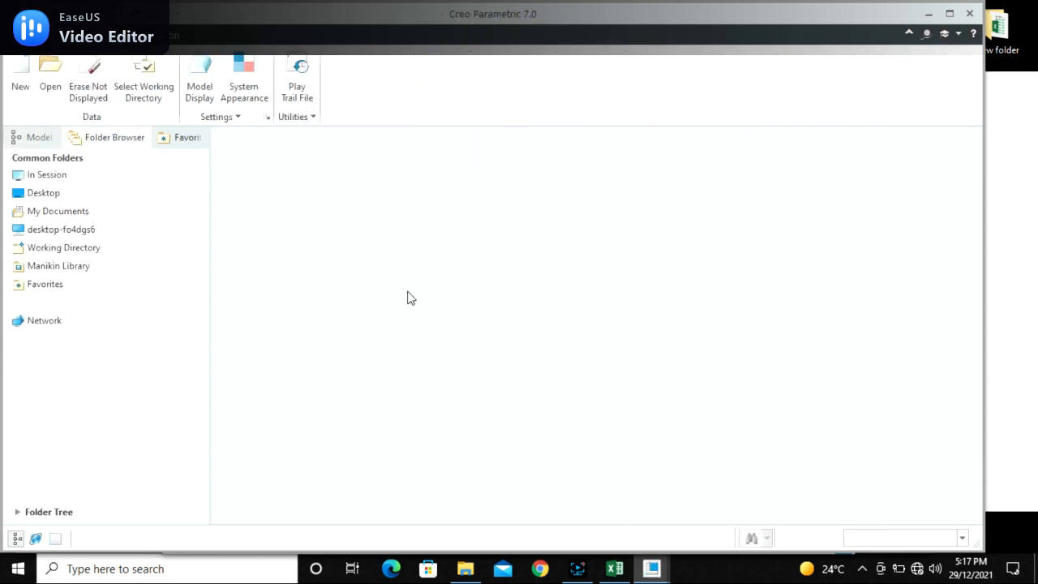
{"action": "left_click", "coordinate": [95, 88]}
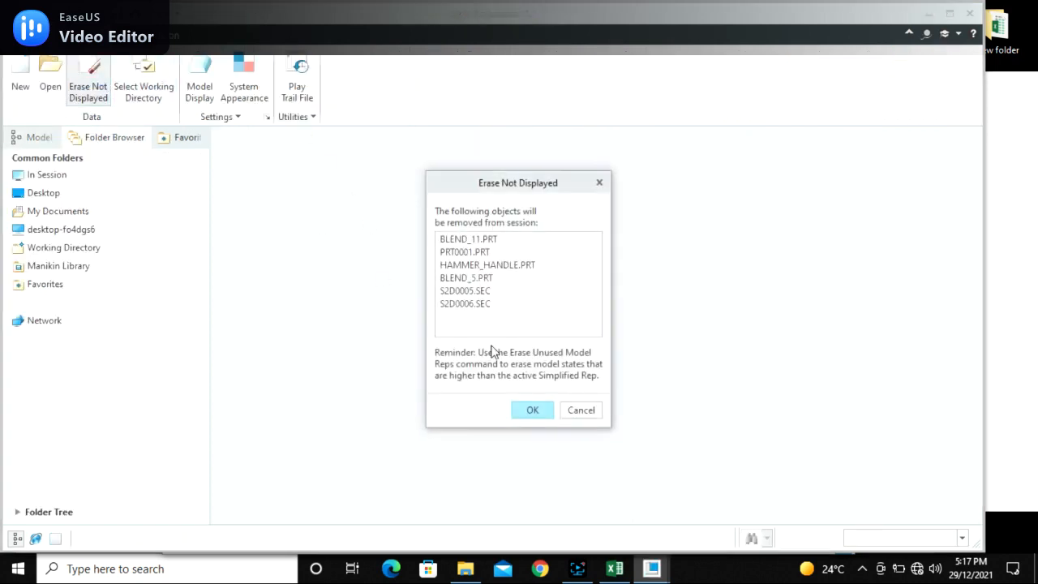
{"action": "left_click", "coordinate": [535, 413]}
{"action": "left_click", "coordinate": [576, 568]}
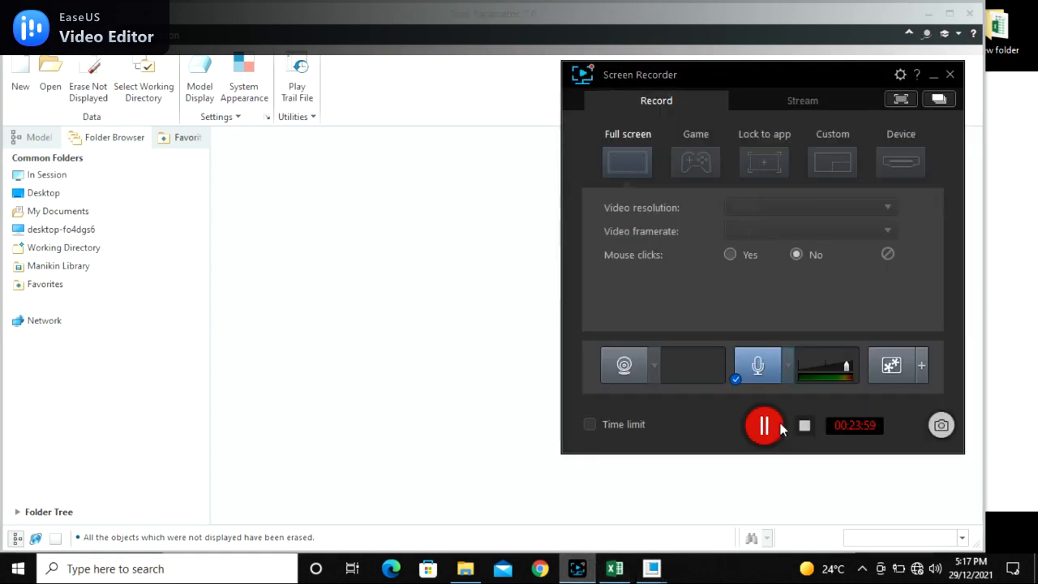